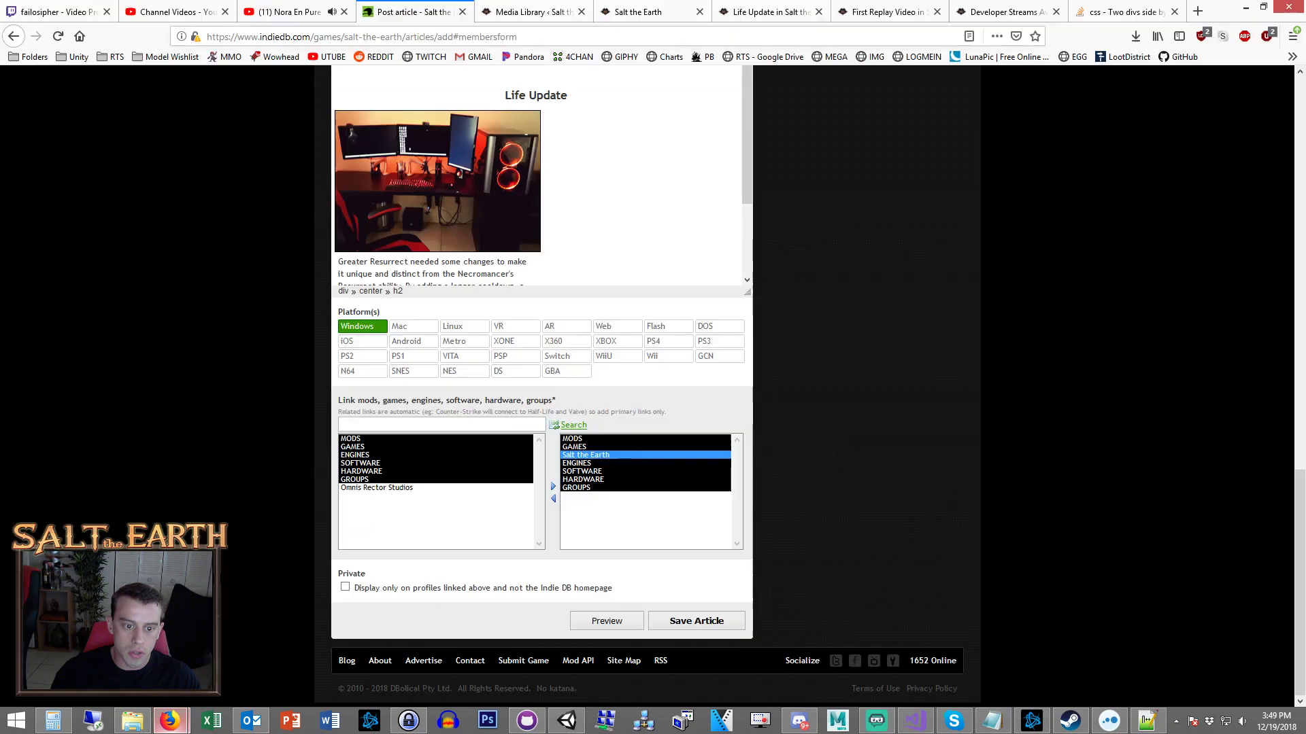
Replace the article's source code with the copied HTML that floats the Life Update image and paragraph side by side at 50% width.
{"action": "scroll", "coordinate": [772, 327], "scroll_direction": "up", "scroll_amount": 5}
{"action": "left_click", "coordinate": [727, 114]}
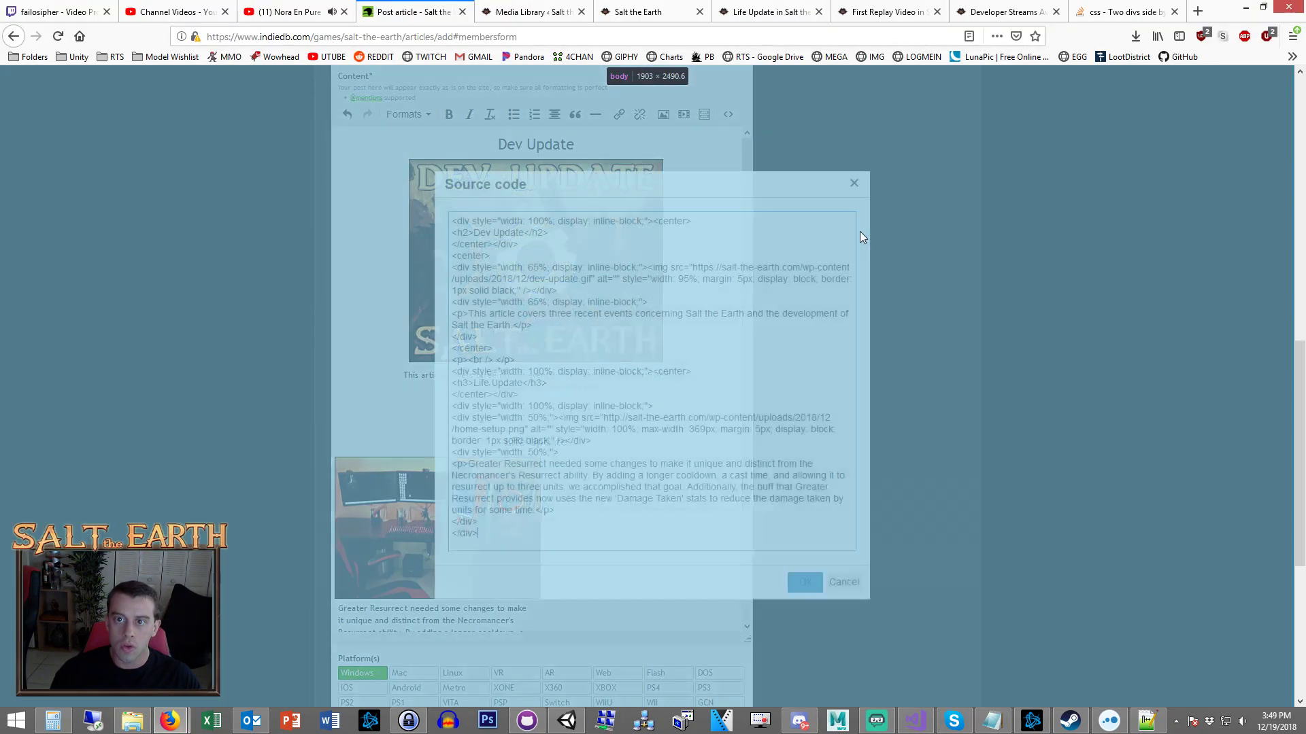
{"action": "key", "text": "ctrl+a"}
{"action": "key", "text": "ctrl+v"}
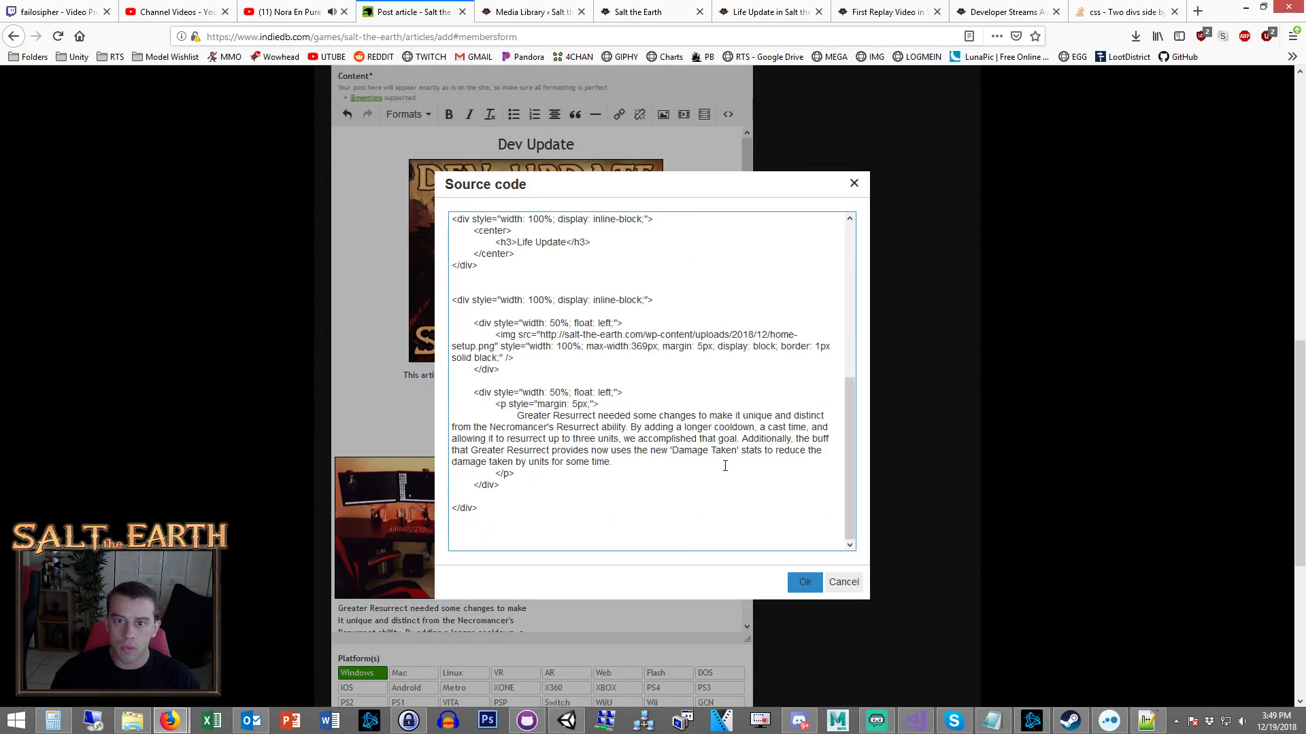
{"action": "left_click", "coordinate": [795, 582]}
{"action": "scroll", "coordinate": [816, 373], "scroll_direction": "down", "scroll_amount": 2}
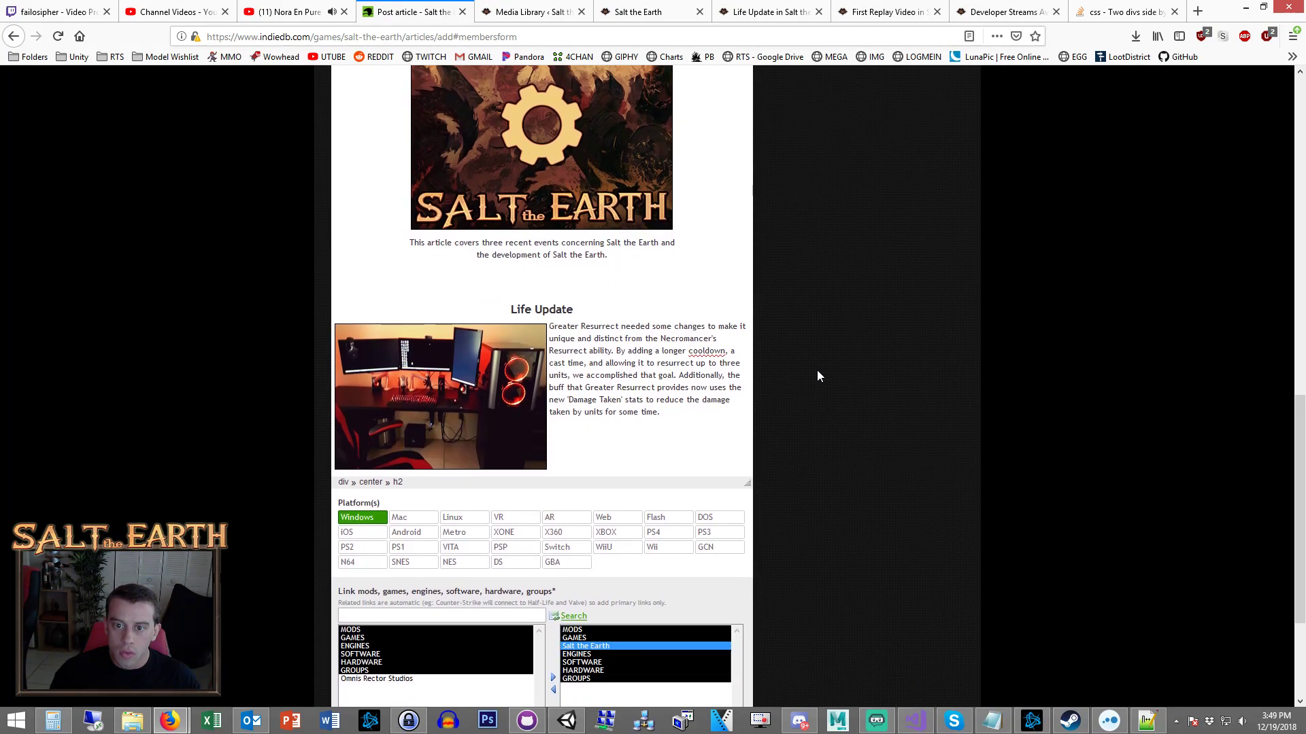
{"action": "scroll", "coordinate": [818, 371], "scroll_direction": "down", "scroll_amount": 2}
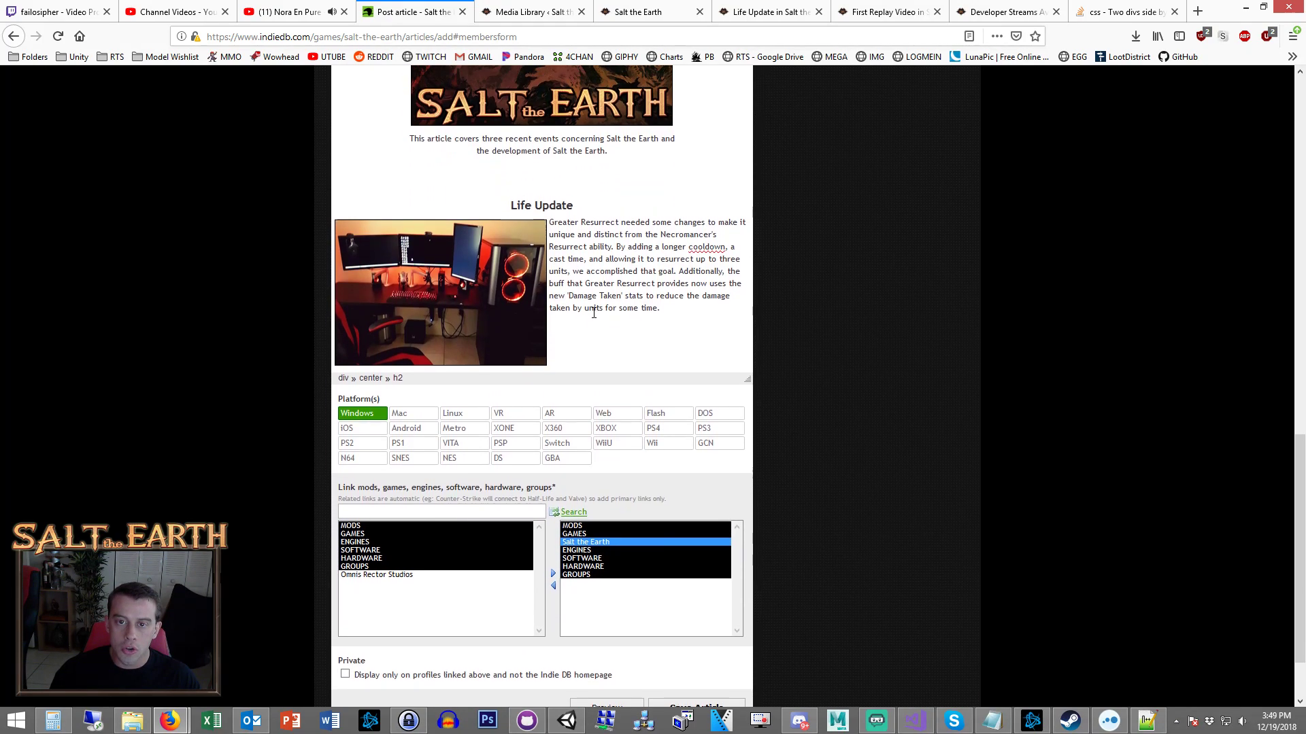
{"action": "scroll", "coordinate": [646, 320], "scroll_direction": "up", "scroll_amount": 1}
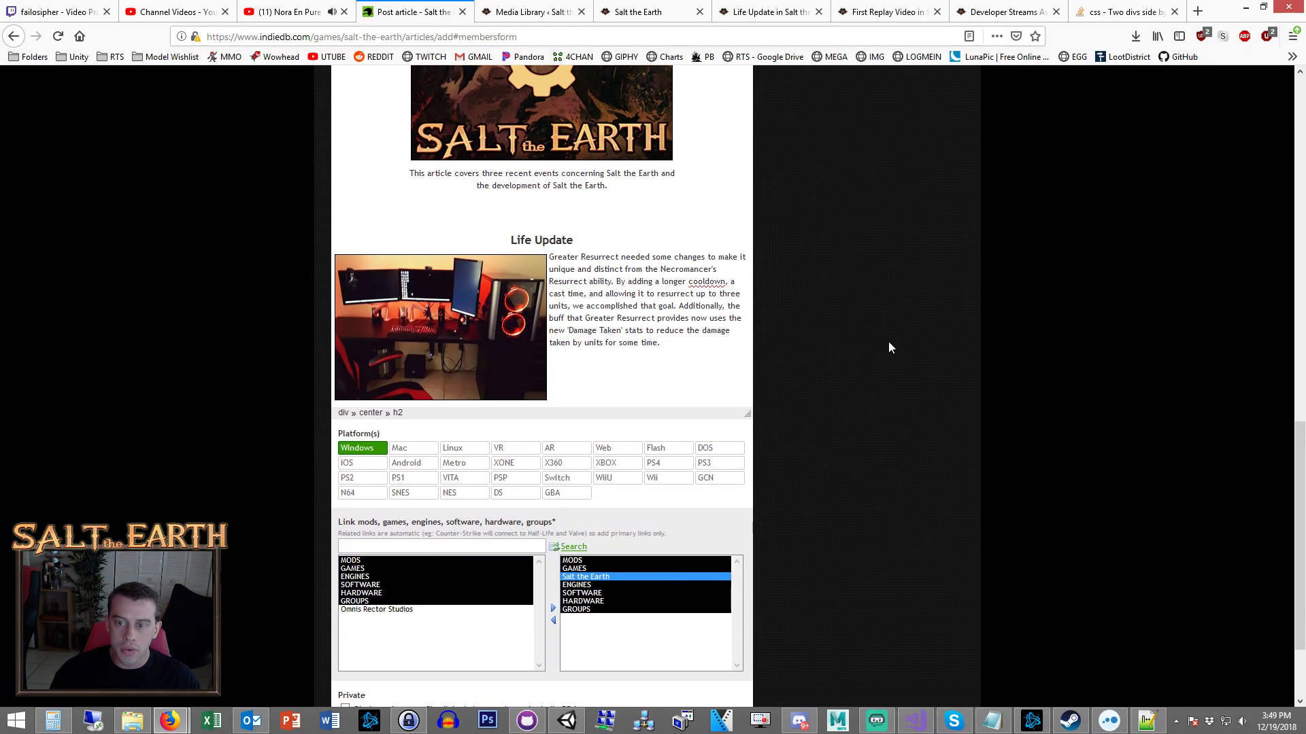
Switch to Notepad++ and replace the Greater Resurrect paragraph in dev update.html with the placeholder TODO.
{"action": "left_click", "coordinate": [1144, 718]}
{"action": "left_click", "coordinate": [146, 540]}
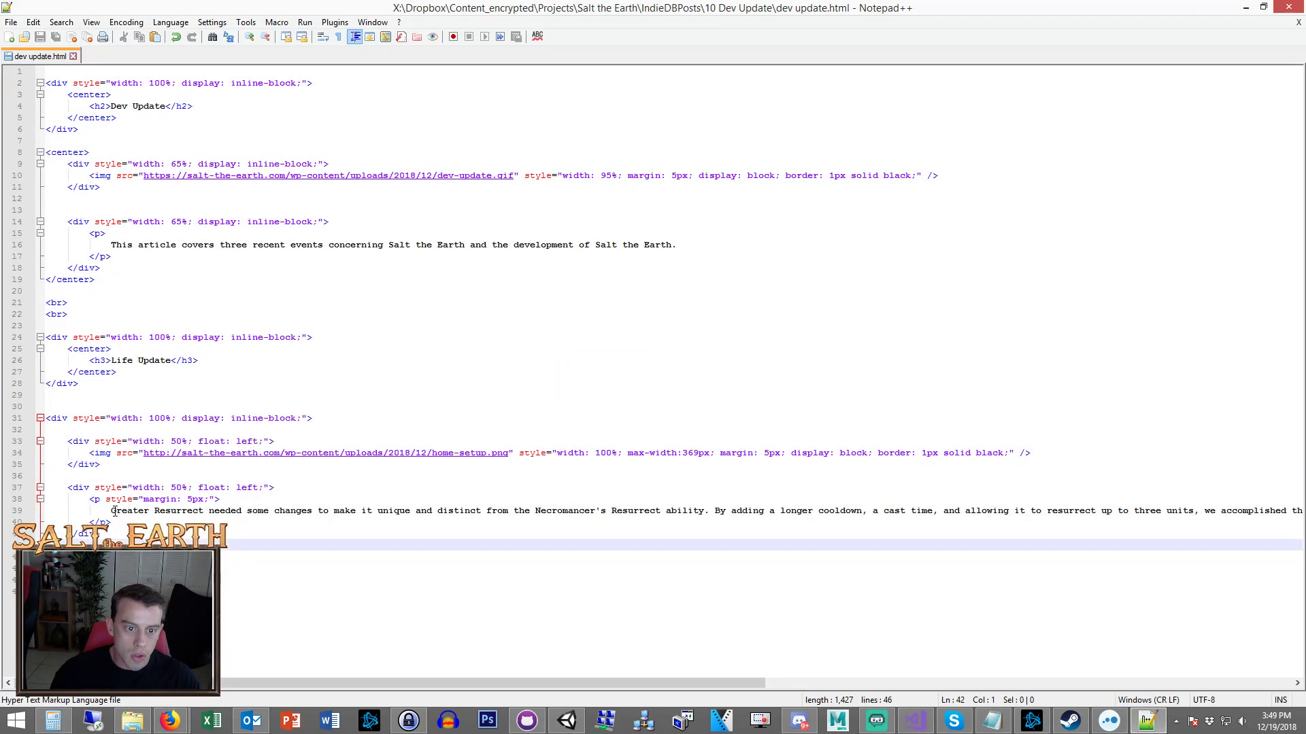
{"action": "left_click_drag", "start_coordinate": [111, 512], "coordinate": [1032, 515]}
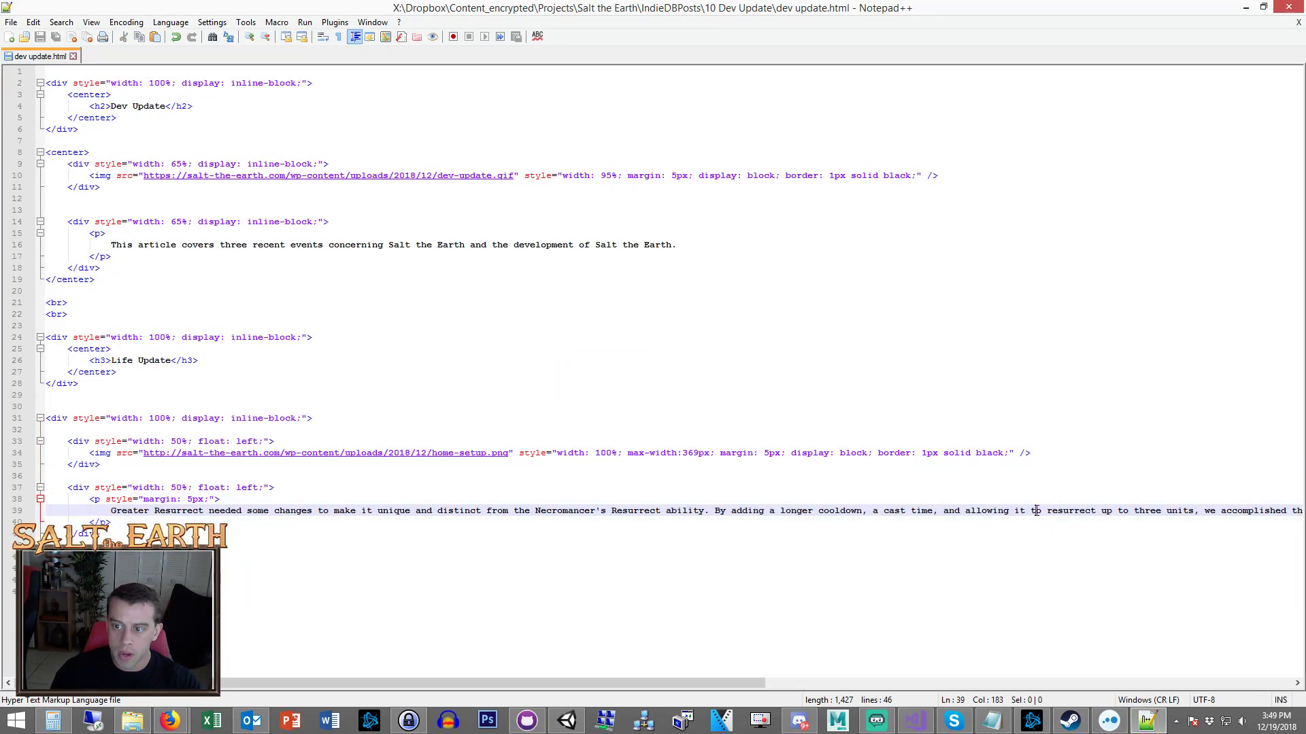
{"action": "triple_click", "coordinate": [1035, 513]}
{"action": "key", "text": "Delete"}
{"action": "left_click", "coordinate": [324, 503]}
{"action": "key", "text": "Return"}
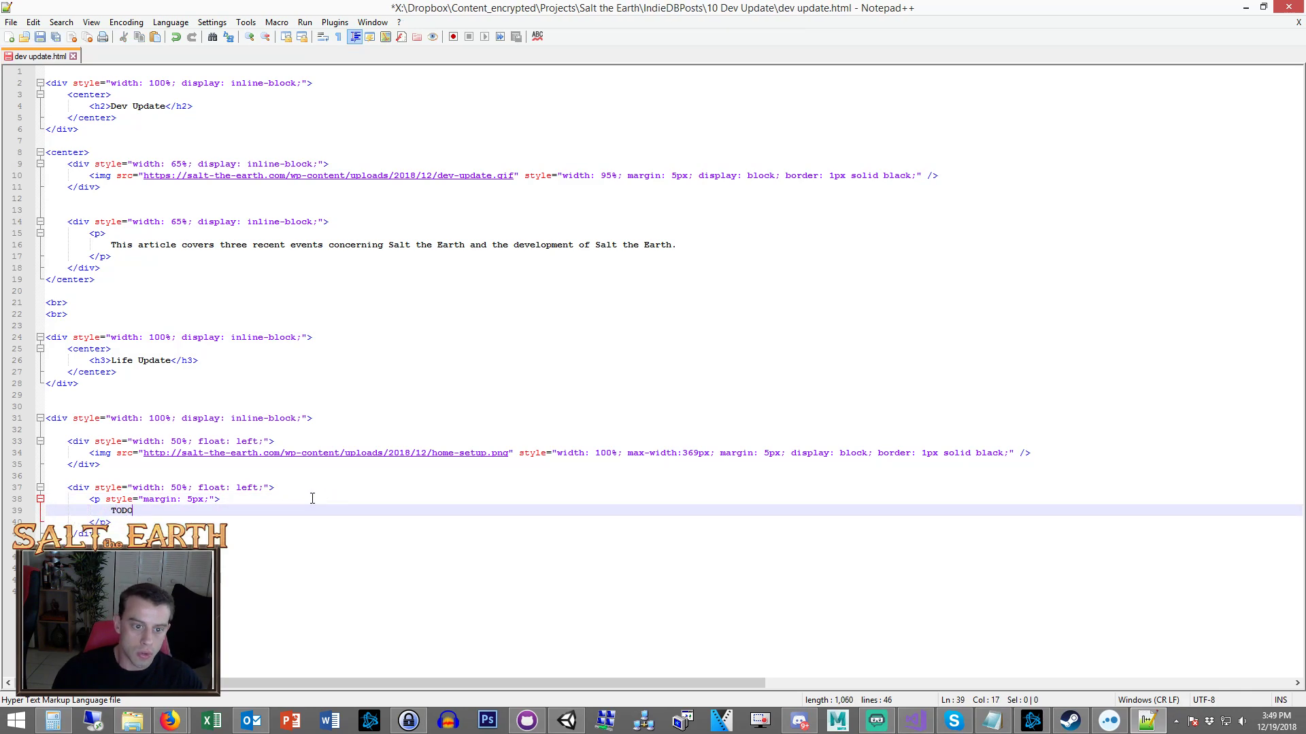
Remove the empty line between the two closing div tags that end the Life Update image-and-text block.
{"action": "key", "text": "Down"}
{"action": "key", "text": "Down"}
{"action": "key", "text": "Down"}
{"action": "key", "text": "Down"}
{"action": "key", "text": "Up"}
{"action": "key", "text": "Up"}
{"action": "key", "text": "Down"}
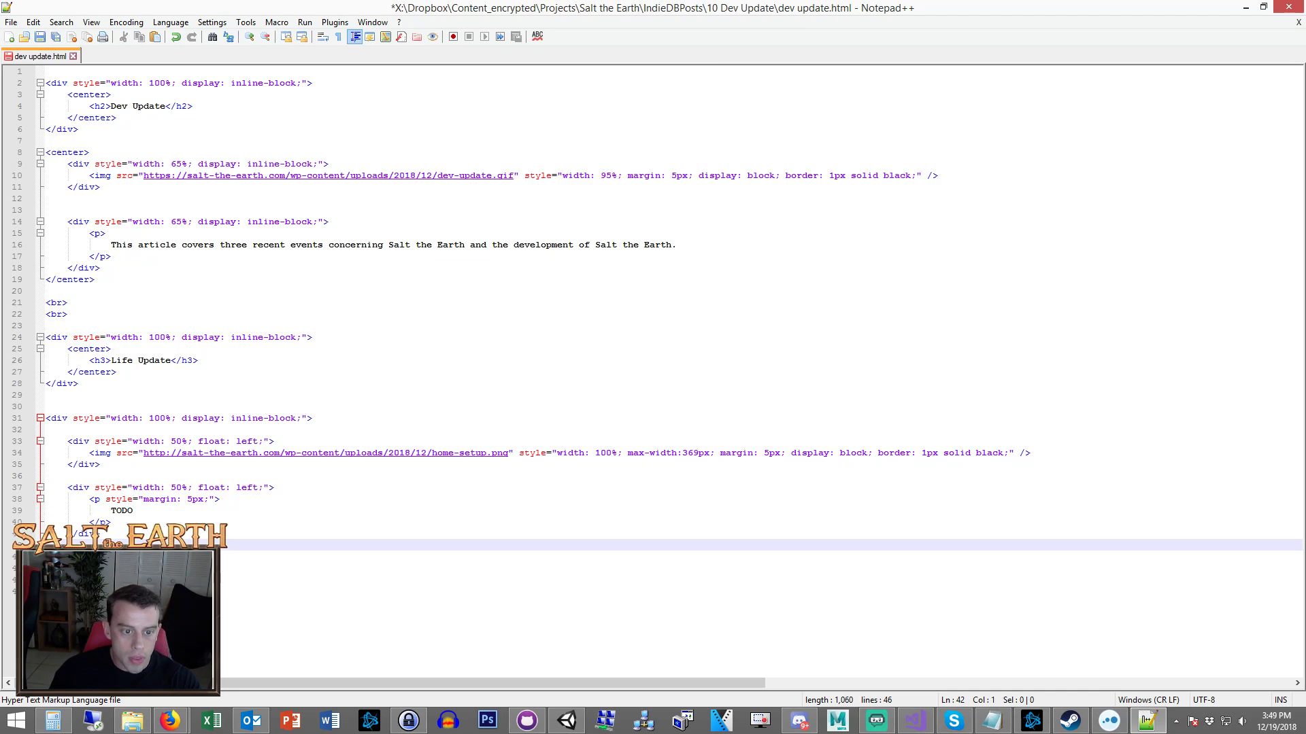
{"action": "key", "text": "BackSpace"}
{"action": "key", "text": "BackSpace"}
{"action": "type", "text": ">"}
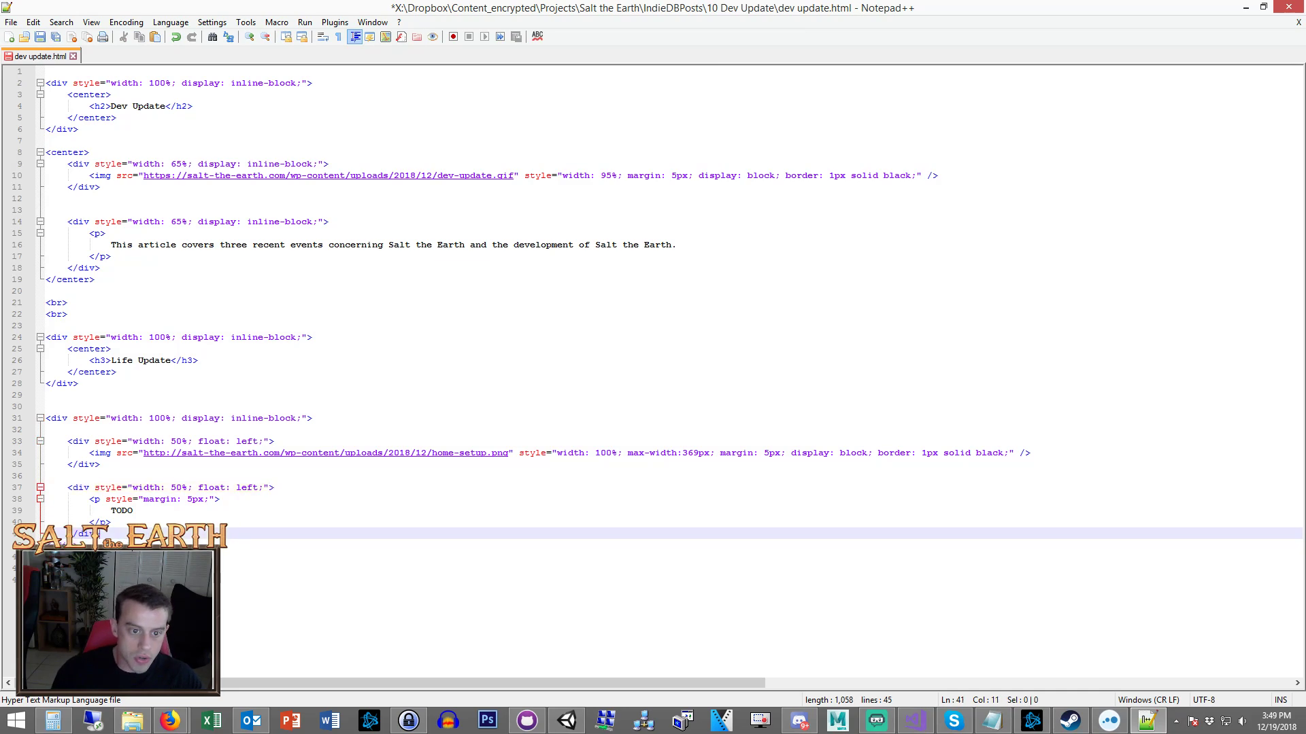
Duplicate the whole Life Update image-and-text div block twice below the original.
{"action": "left_click_drag", "start_coordinate": [132, 545], "coordinate": [130, 407]}
{"action": "key", "text": "ctrl+c"}
{"action": "left_click", "coordinate": [158, 569]}
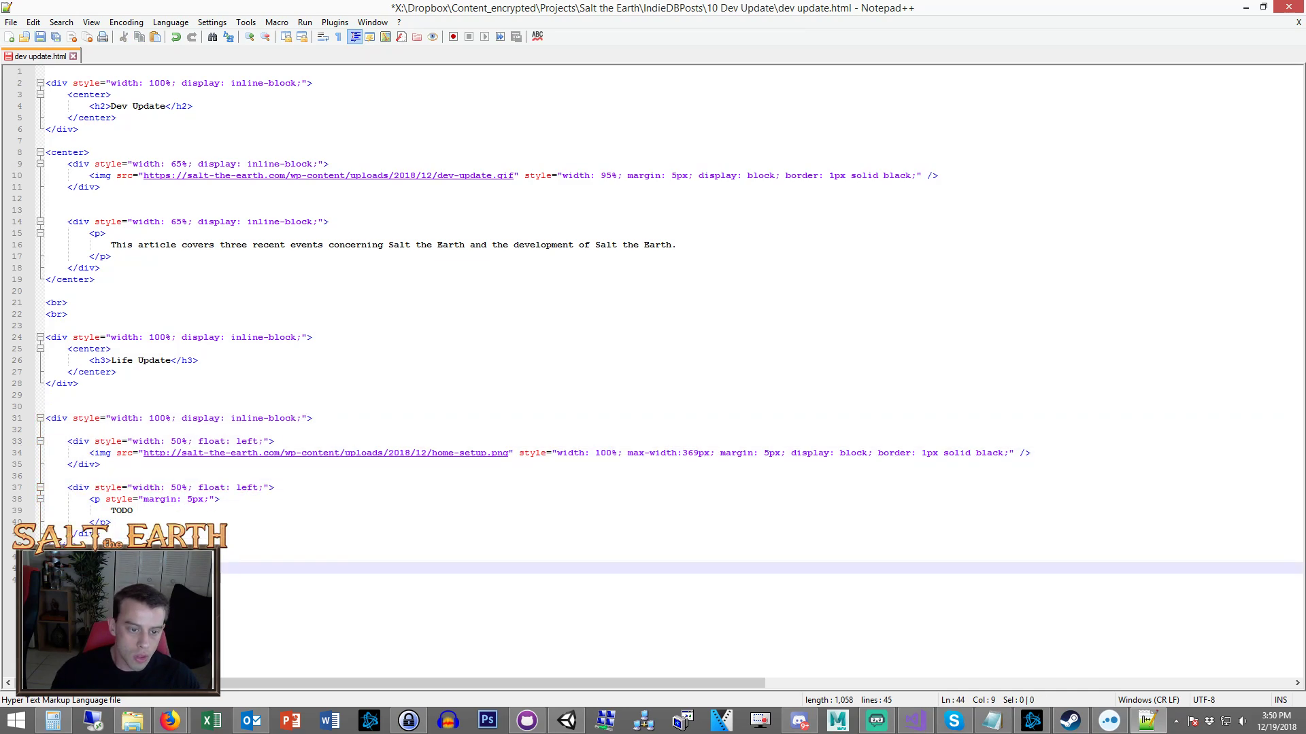
{"action": "key", "text": "Return"}
{"action": "key", "text": "ctrl+v"}
{"action": "key", "text": "ctrl+v"}
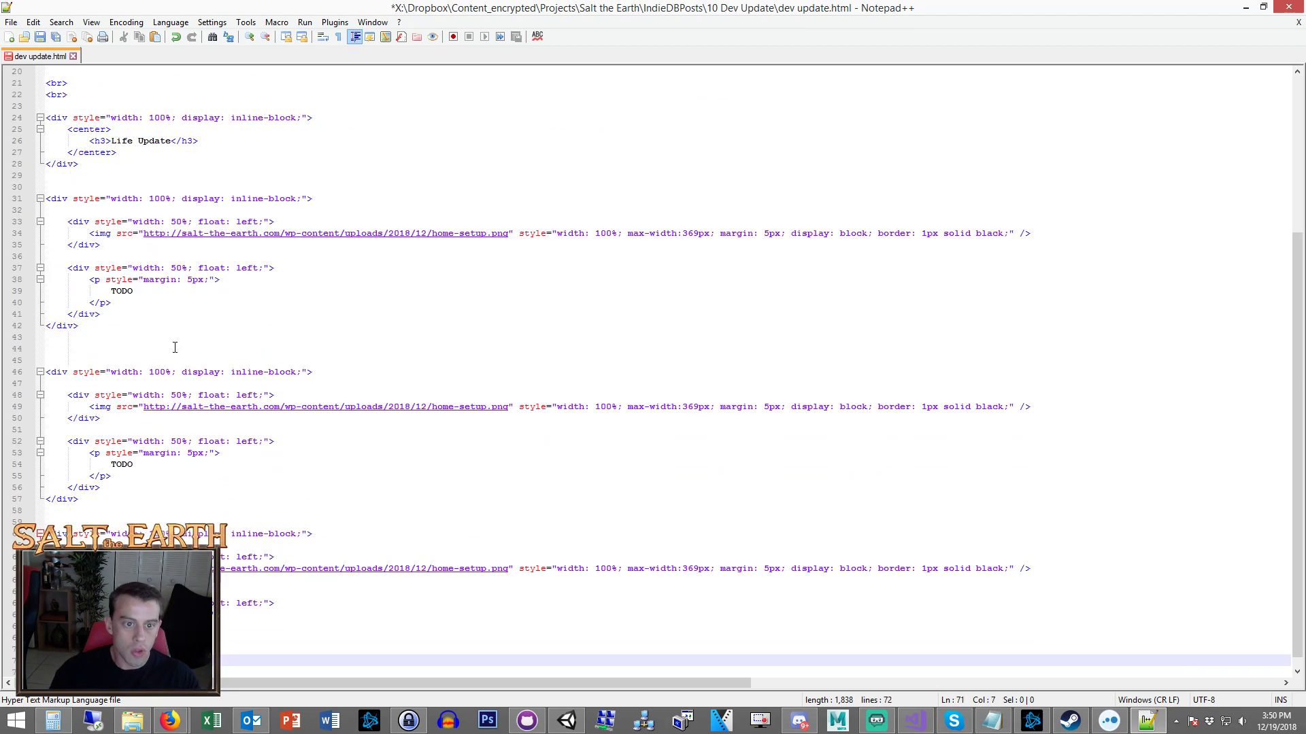
Copy the two <br> tags above the Life Update heading and insert them before each of the two duplicated blocks.
{"action": "left_click", "coordinate": [175, 348]}
{"action": "scroll", "coordinate": [136, 272], "scroll_direction": "up", "scroll_amount": 3}
{"action": "left_click_drag", "start_coordinate": [68, 199], "coordinate": [18, 188]}
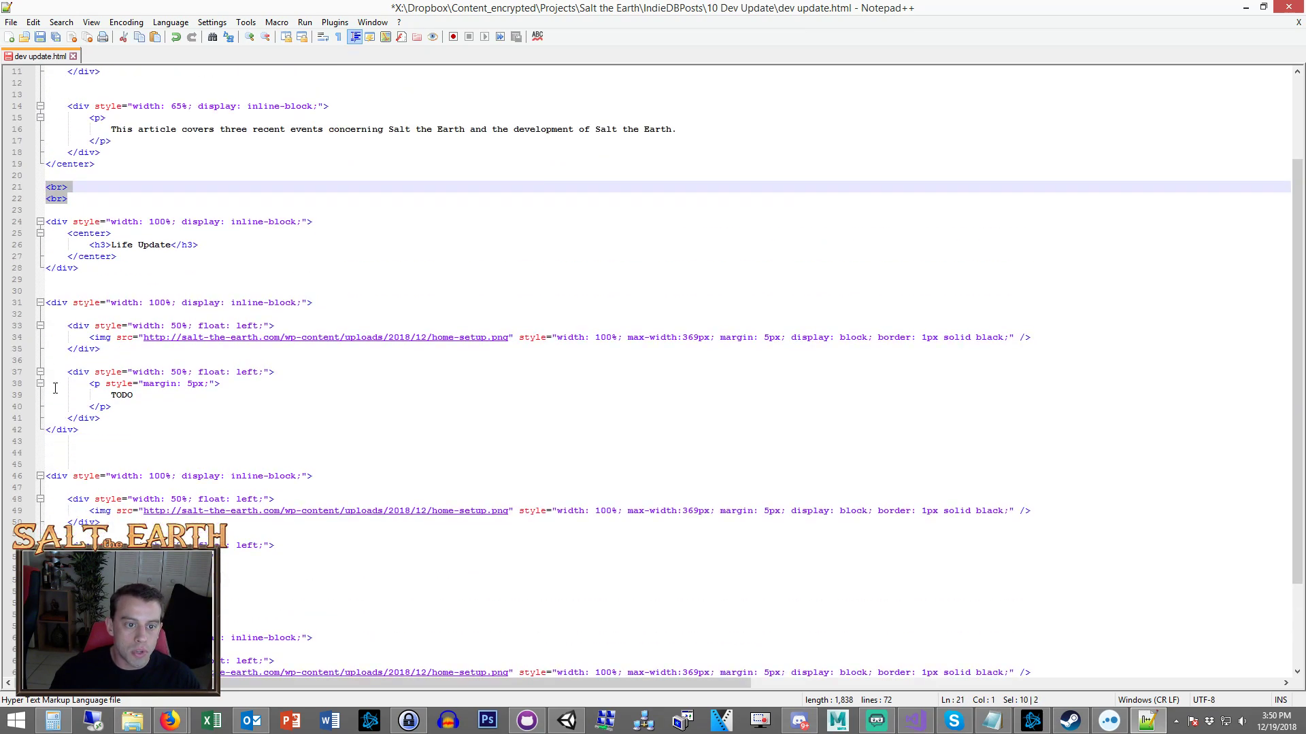
{"action": "key", "text": "ctrl+c"}
{"action": "left_click", "coordinate": [61, 441]}
{"action": "key", "text": "Return"}
{"action": "key", "text": "ctrl+v"}
{"action": "scroll", "coordinate": [408, 340], "scroll_direction": "down", "scroll_amount": 3}
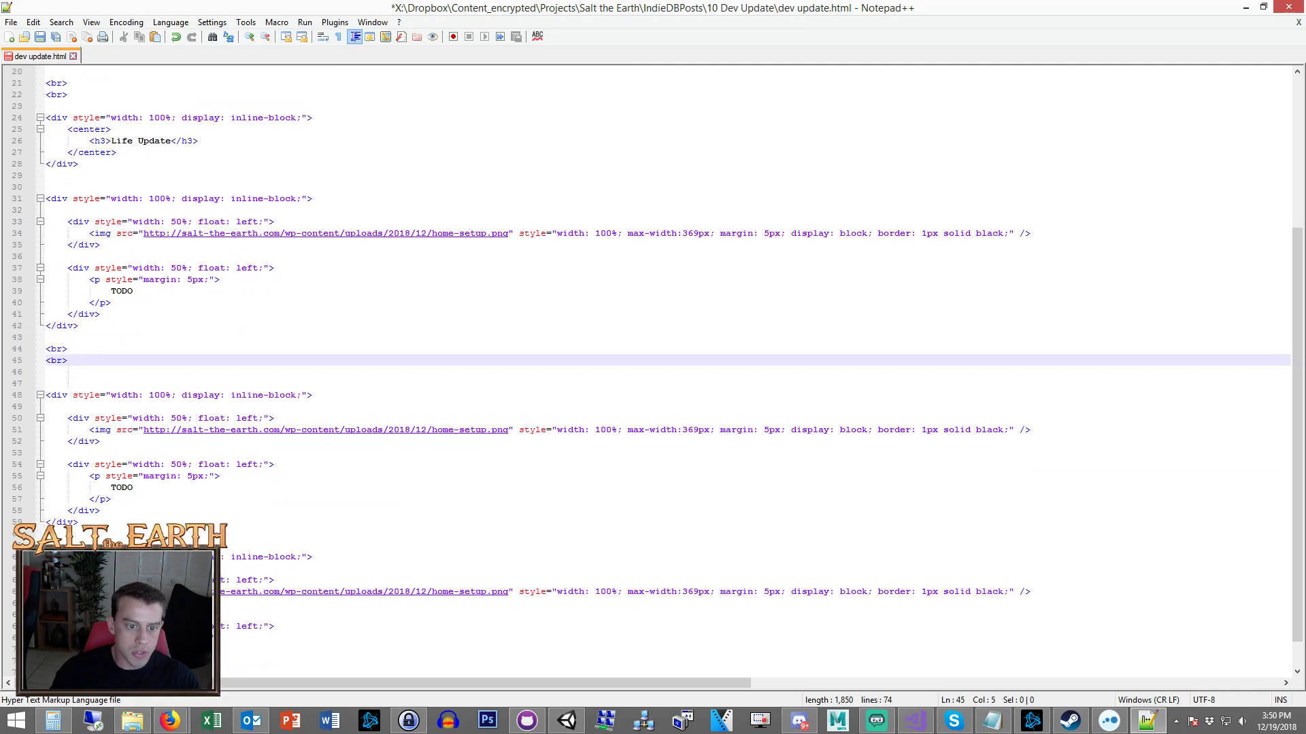
{"action": "left_click", "coordinate": [231, 534]}
{"action": "key", "text": "Return"}
{"action": "key", "text": "ctrl+v"}
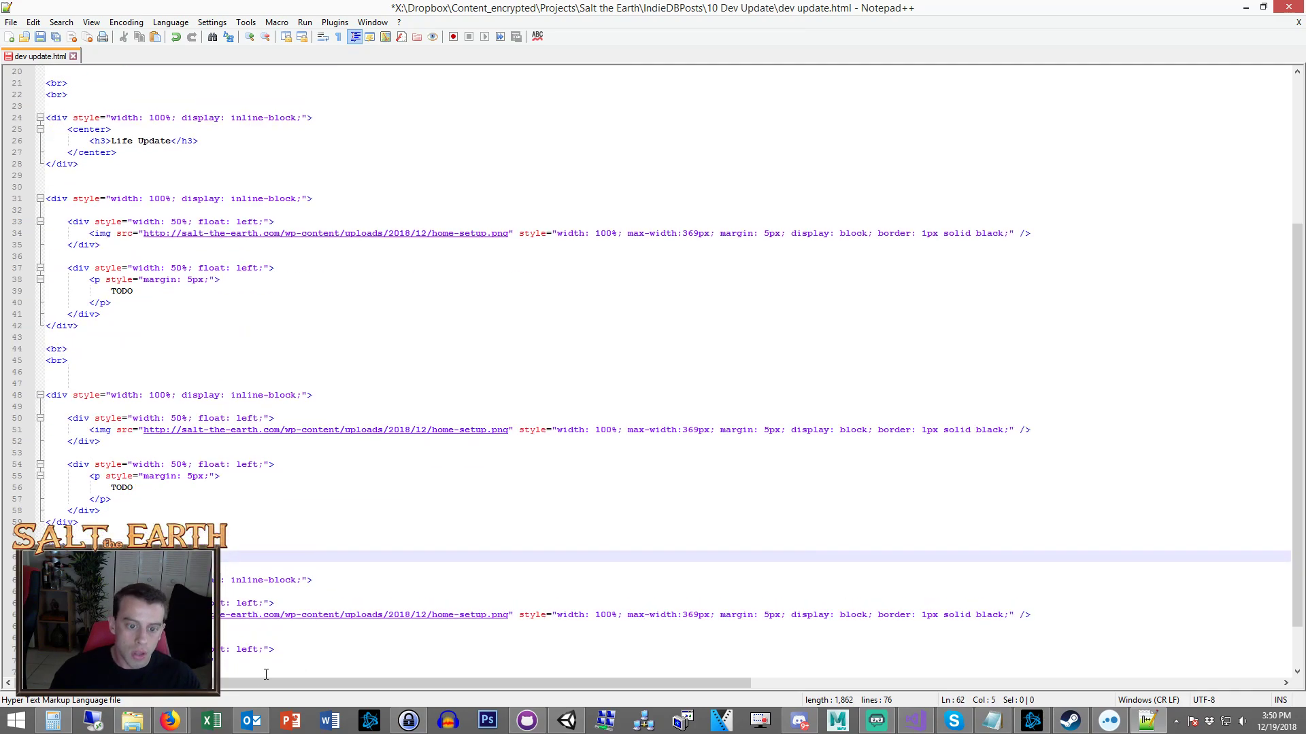
Switch to Firefox and examine the First Replay Video post on the Salt the Earth site for a usable image.
{"action": "left_click", "coordinate": [170, 721]}
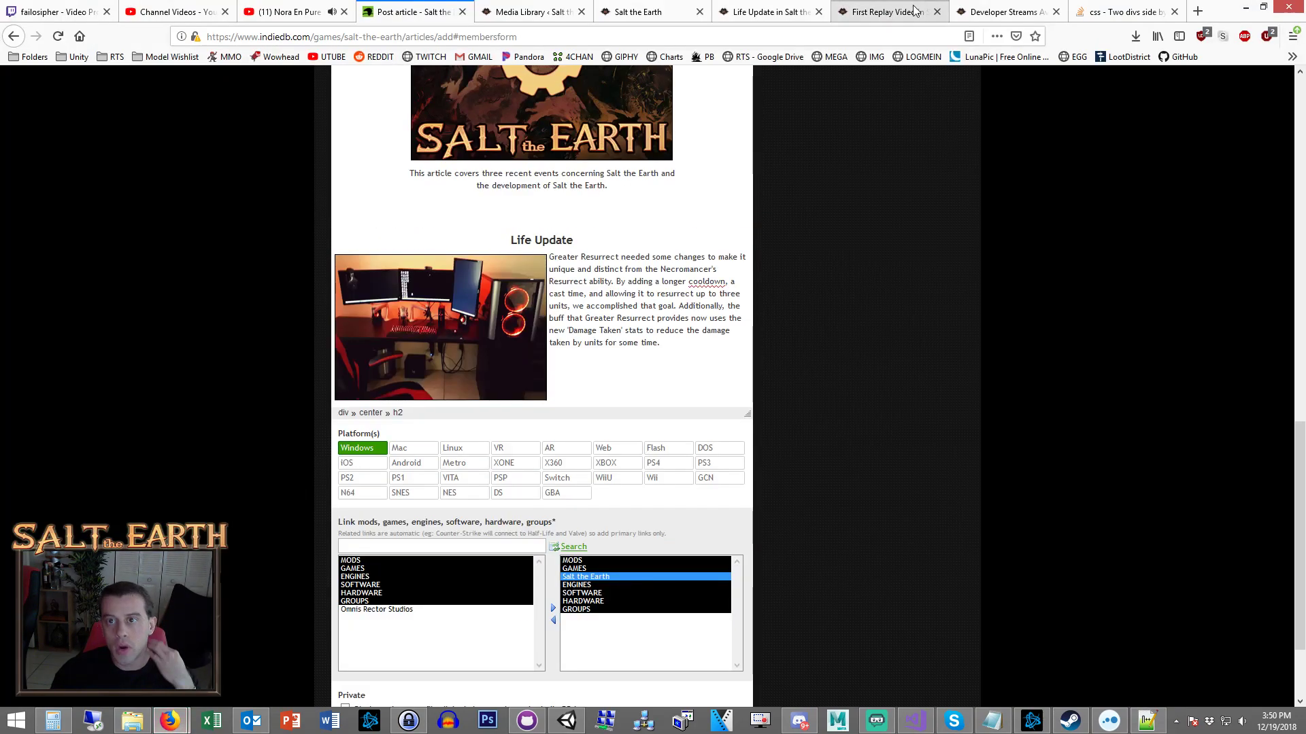
{"action": "left_click", "coordinate": [668, 5]}
{"action": "left_click", "coordinate": [534, 12]}
{"action": "left_click", "coordinate": [769, 11]}
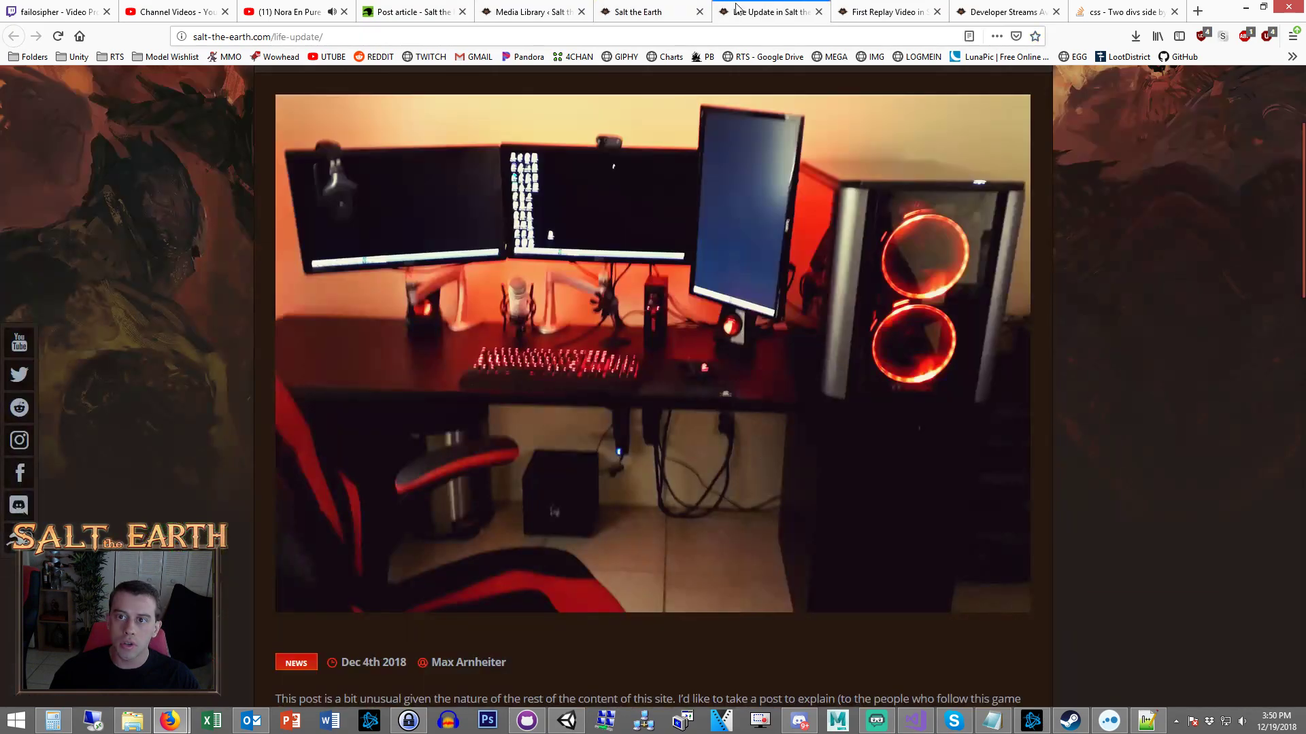
{"action": "left_click", "coordinate": [870, 12]}
{"action": "scroll", "coordinate": [783, 389], "scroll_direction": "down", "scroll_amount": 1}
{"action": "scroll", "coordinate": [784, 389], "scroll_direction": "up", "scroll_amount": 1}
{"action": "scroll", "coordinate": [1072, 422], "scroll_direction": "down", "scroll_amount": 1}
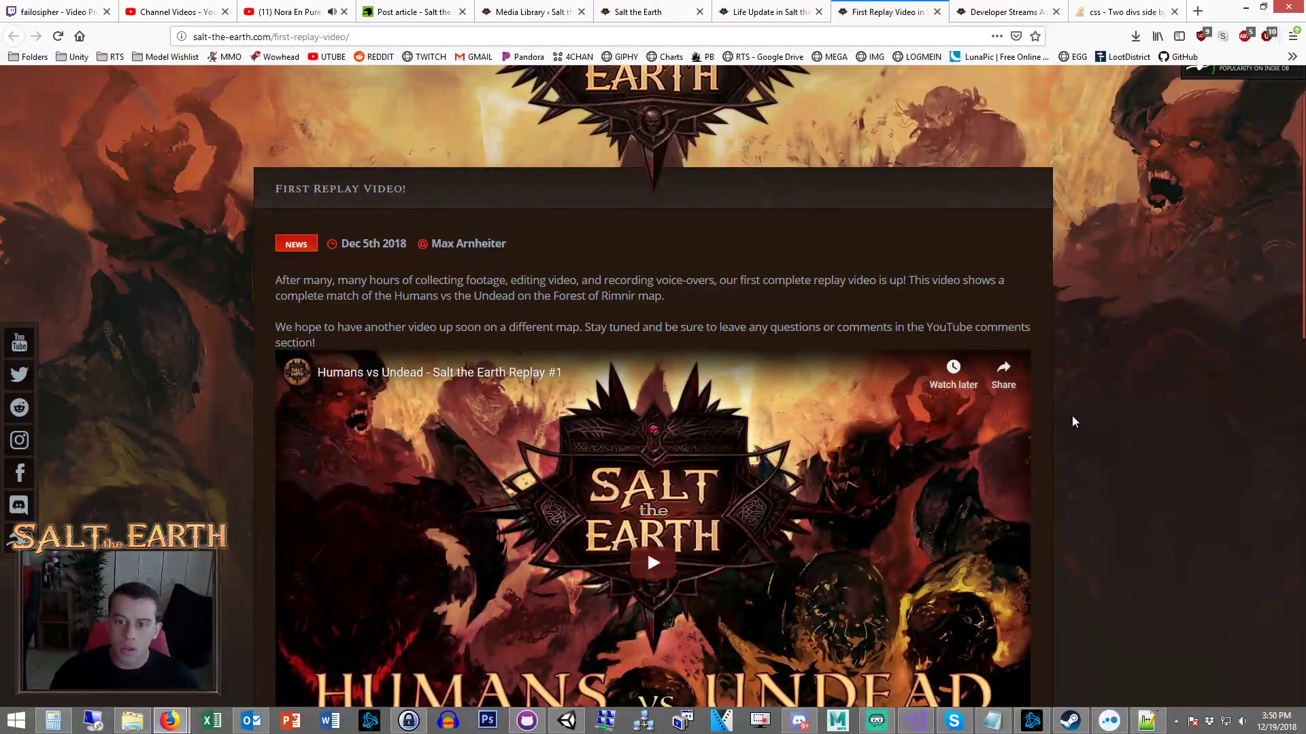
{"action": "scroll", "coordinate": [1071, 422], "scroll_direction": "up", "scroll_amount": 1}
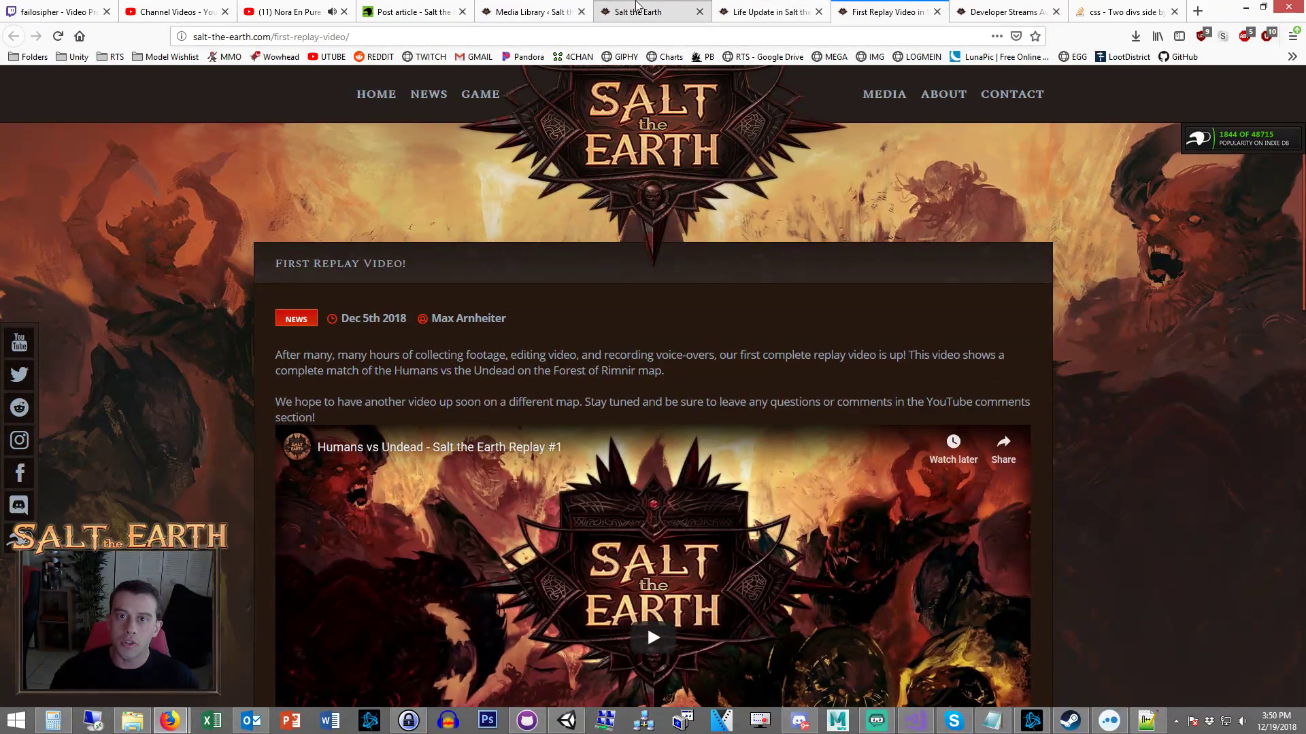
Open the youtube-replay-1.png attachment in the Media Library and copy its image location.
{"action": "left_click", "coordinate": [555, 7]}
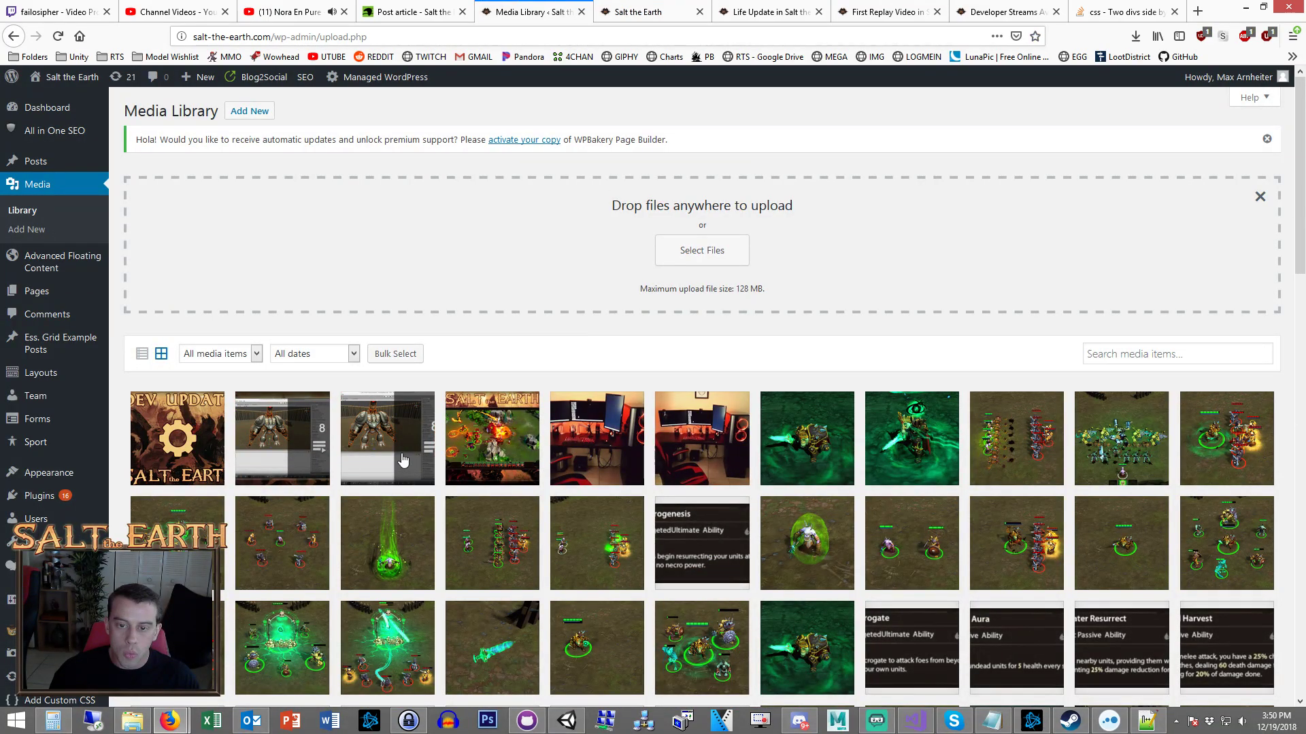
{"action": "left_click", "coordinate": [470, 431]}
{"action": "right_click", "coordinate": [596, 227]}
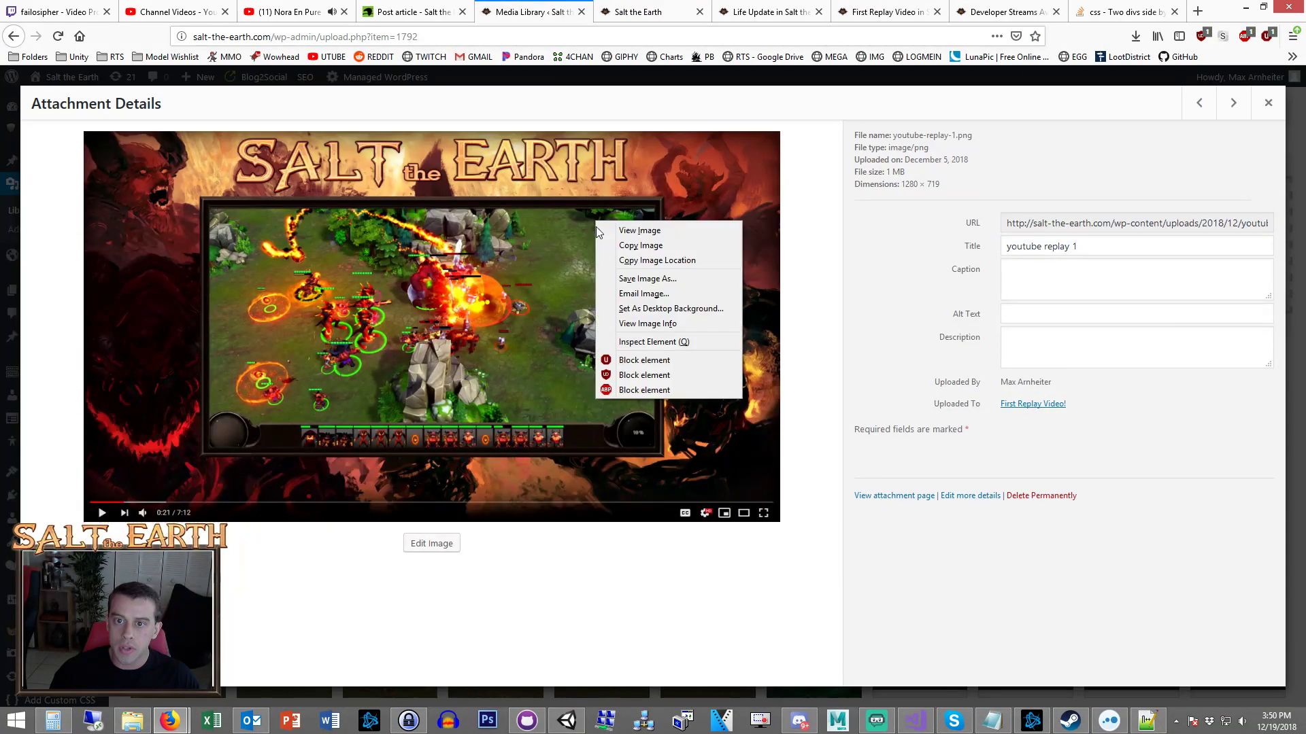
{"action": "left_click", "coordinate": [653, 259]}
Switch to Notepad++ and replace the second block's image source with the copied youtube-replay-1-1024x575.png address.
{"action": "left_click", "coordinate": [1135, 711]}
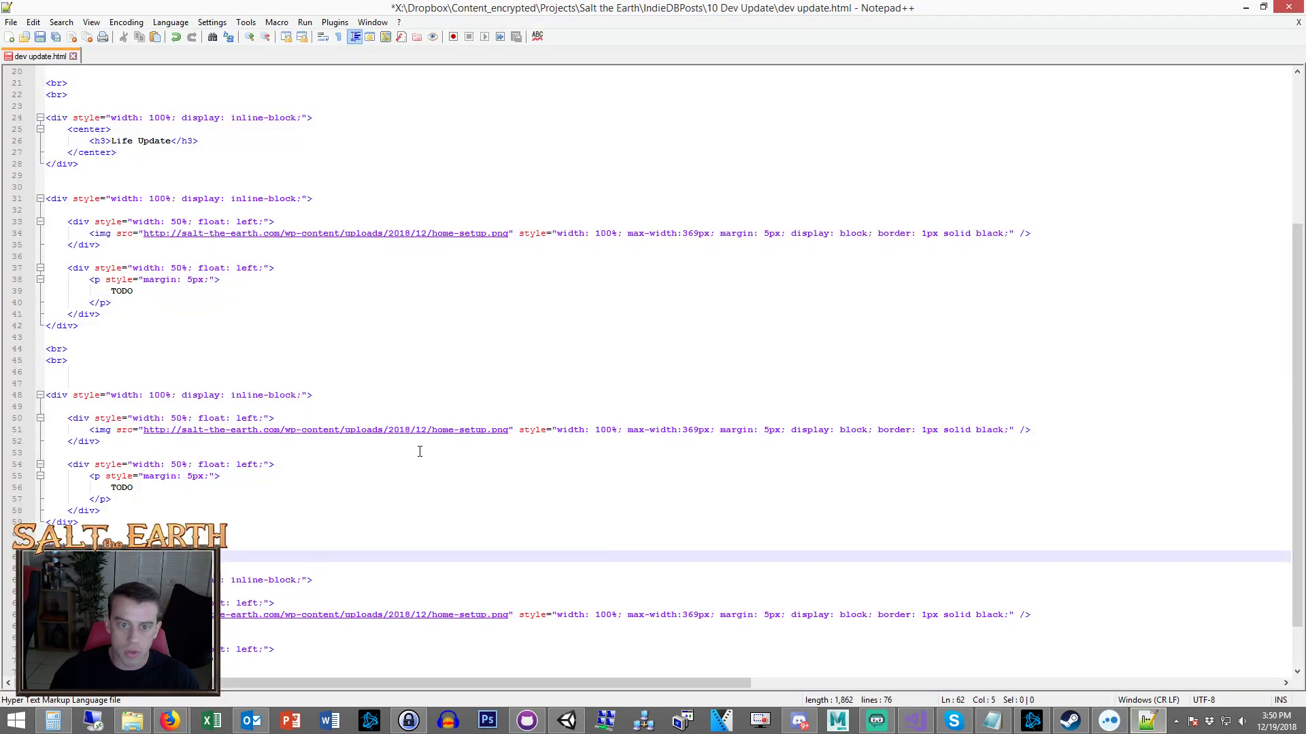
{"action": "left_click", "coordinate": [378, 363]}
{"action": "scroll", "coordinate": [376, 373], "scroll_direction": "down", "scroll_amount": 1}
{"action": "left_click_drag", "start_coordinate": [476, 453], "coordinate": [147, 396]}
{"action": "key", "text": "ctrl+v"}
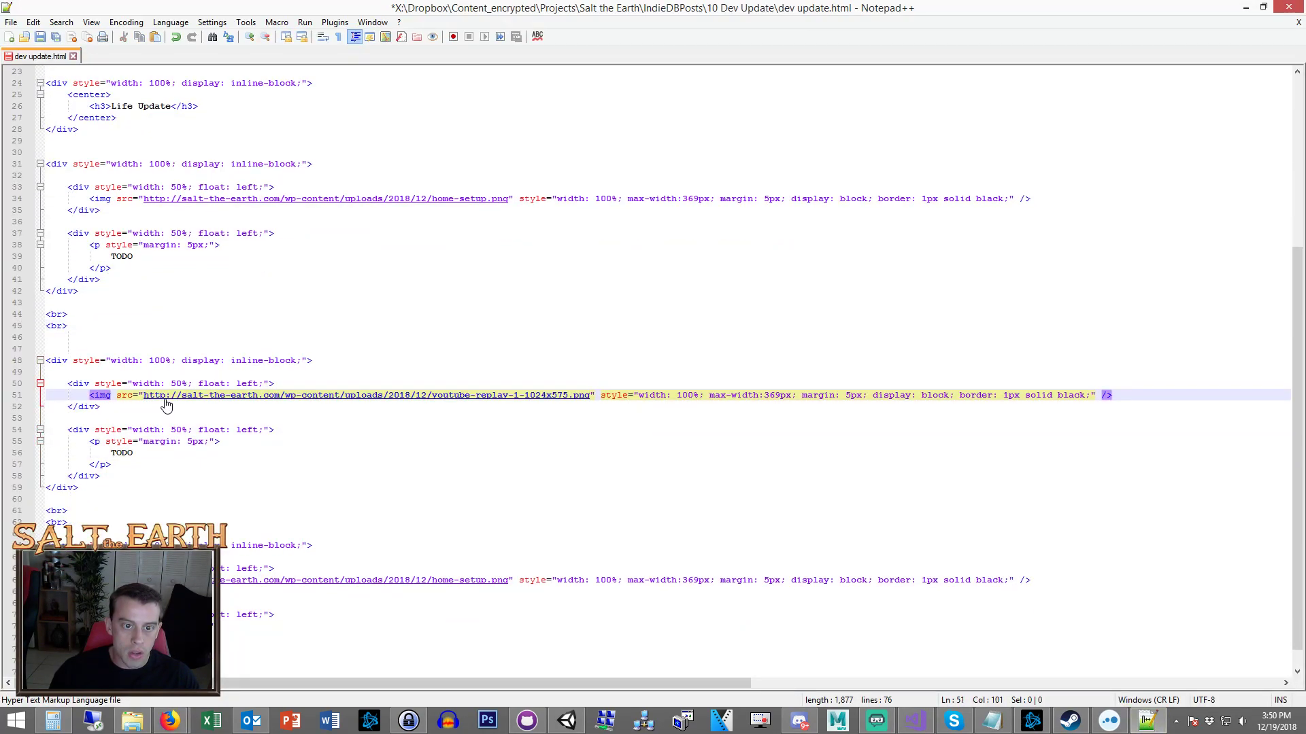
Change http to https in the youtube-replay-1-1024x575.png and the first block's home-setup.png image addresses.
{"action": "left_click", "coordinate": [172, 397]}
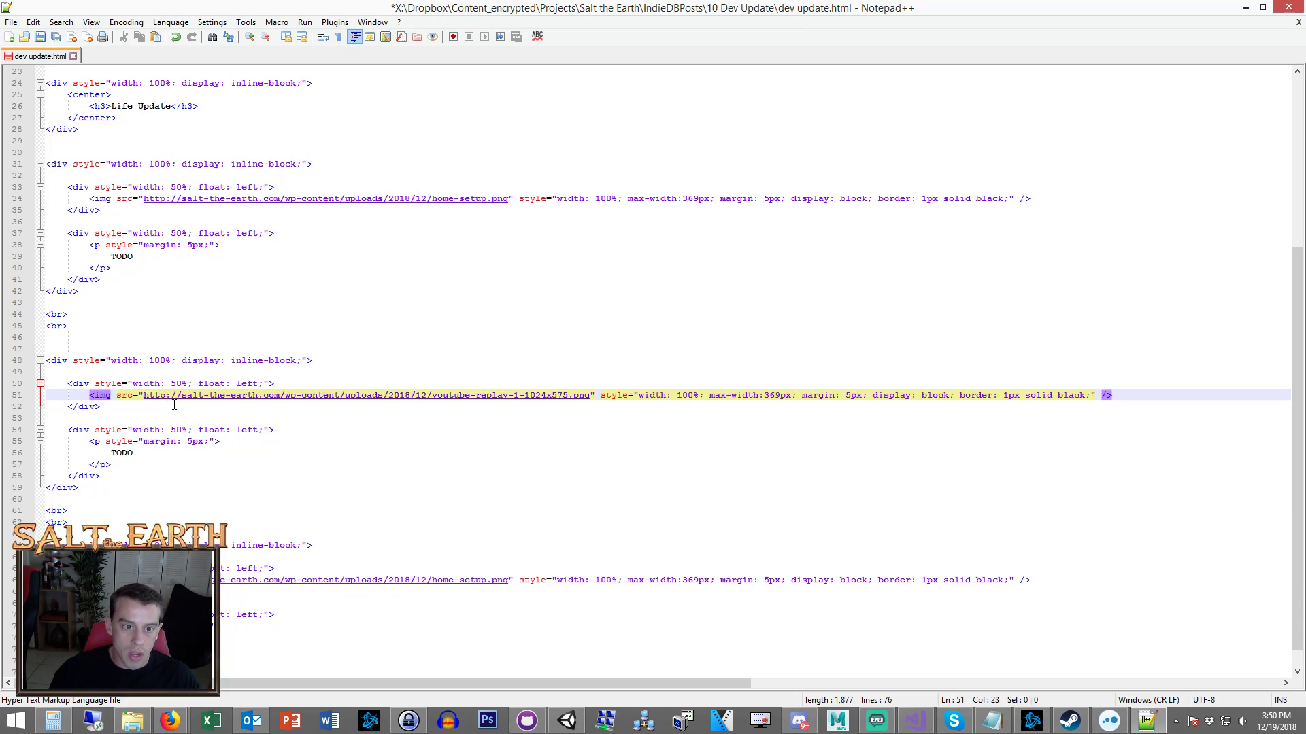
{"action": "left_click", "coordinate": [166, 199]}
{"action": "type", "text": "s"}
{"action": "scroll", "coordinate": [344, 285], "scroll_direction": "up", "scroll_amount": 6}
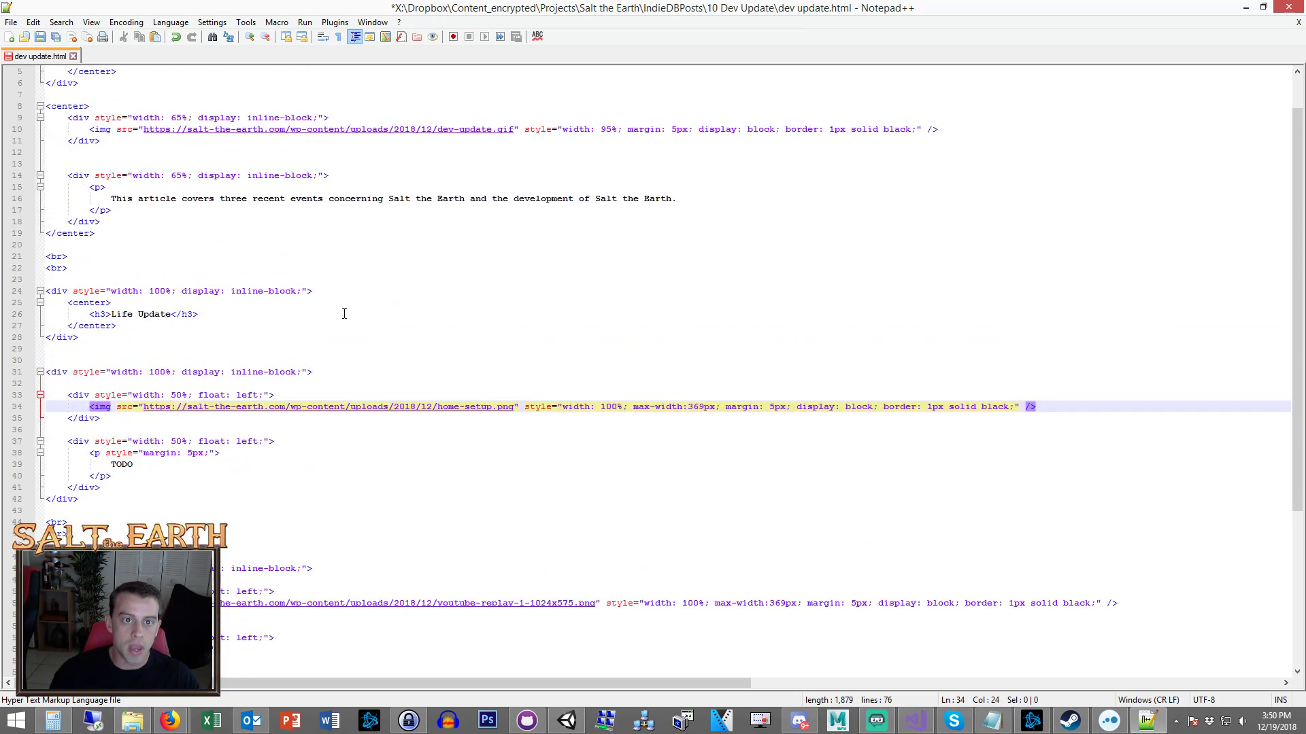
{"action": "scroll", "coordinate": [344, 313], "scroll_direction": "down", "scroll_amount": 6}
Switch to Firefox, open the developer-streams-header-v2.png attachment in the Media Library and copy its URL.
{"action": "left_click", "coordinate": [170, 721]}
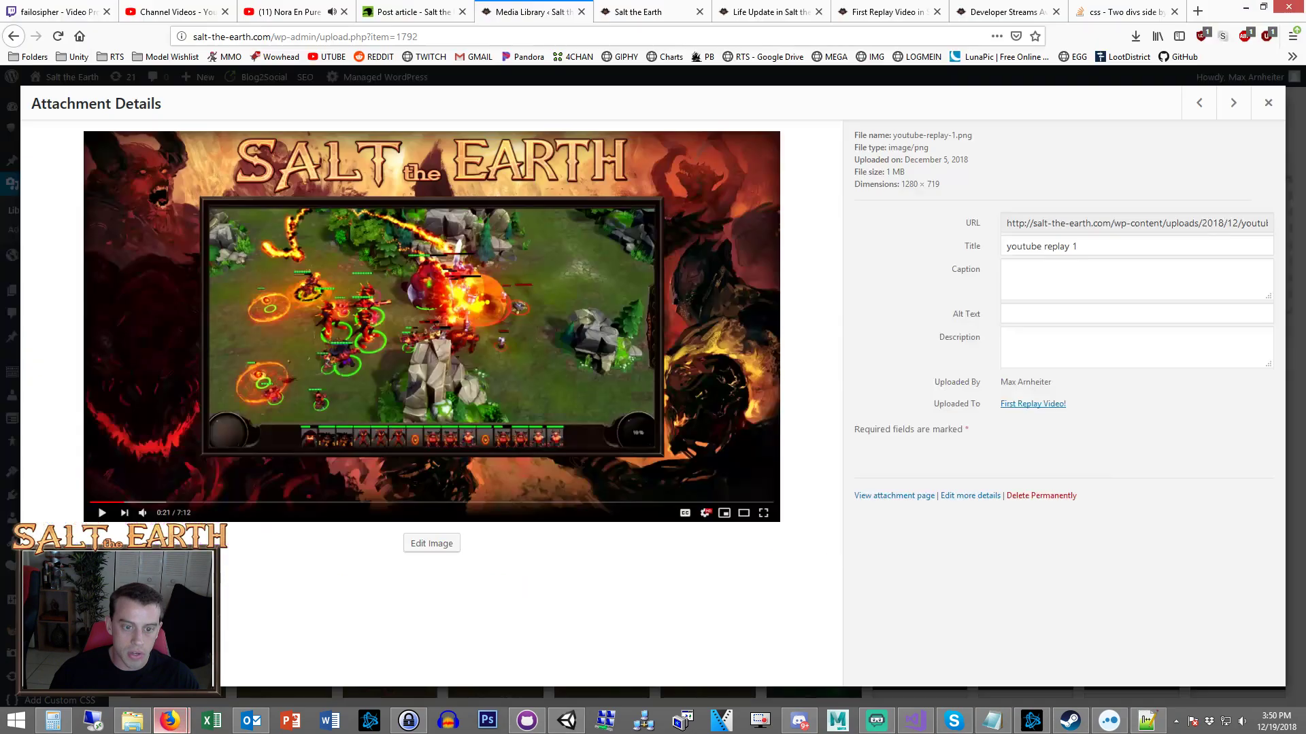
{"action": "left_click", "coordinate": [1268, 102]}
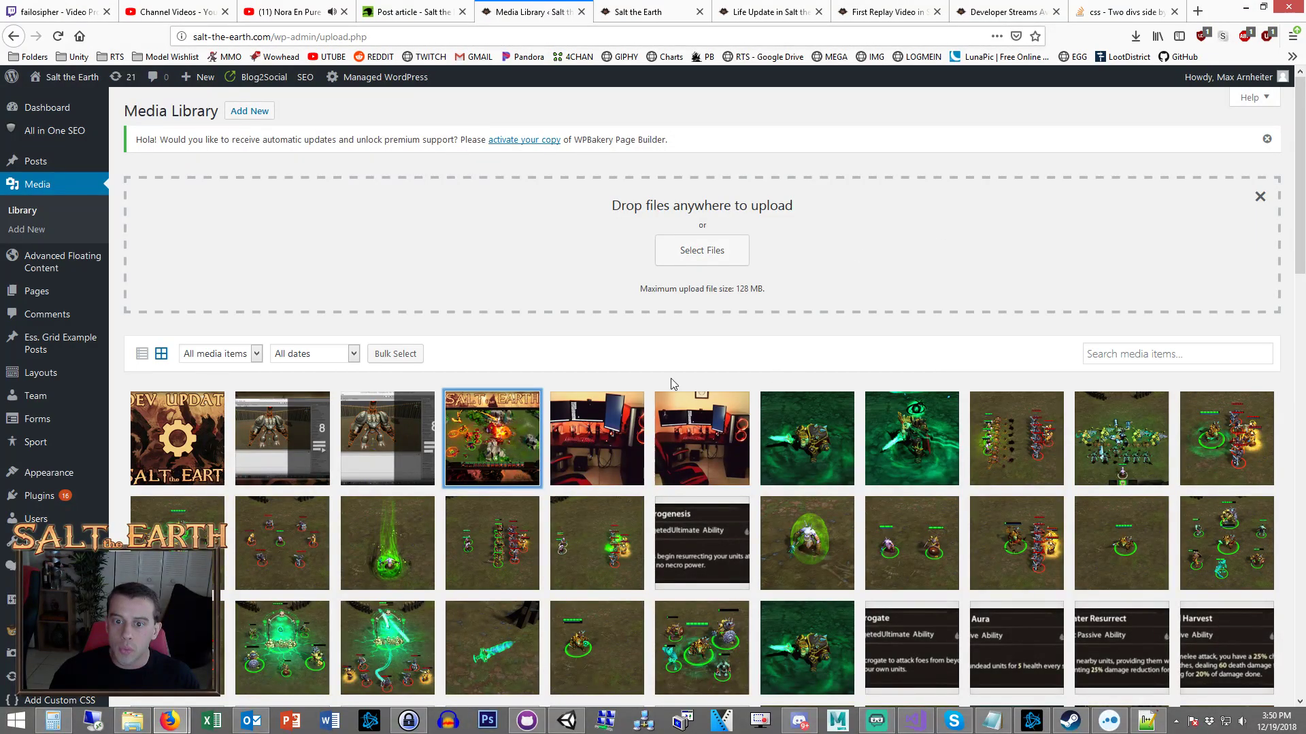
{"action": "scroll", "coordinate": [671, 384], "scroll_direction": "down", "scroll_amount": 3}
{"action": "left_click", "coordinate": [388, 228]}
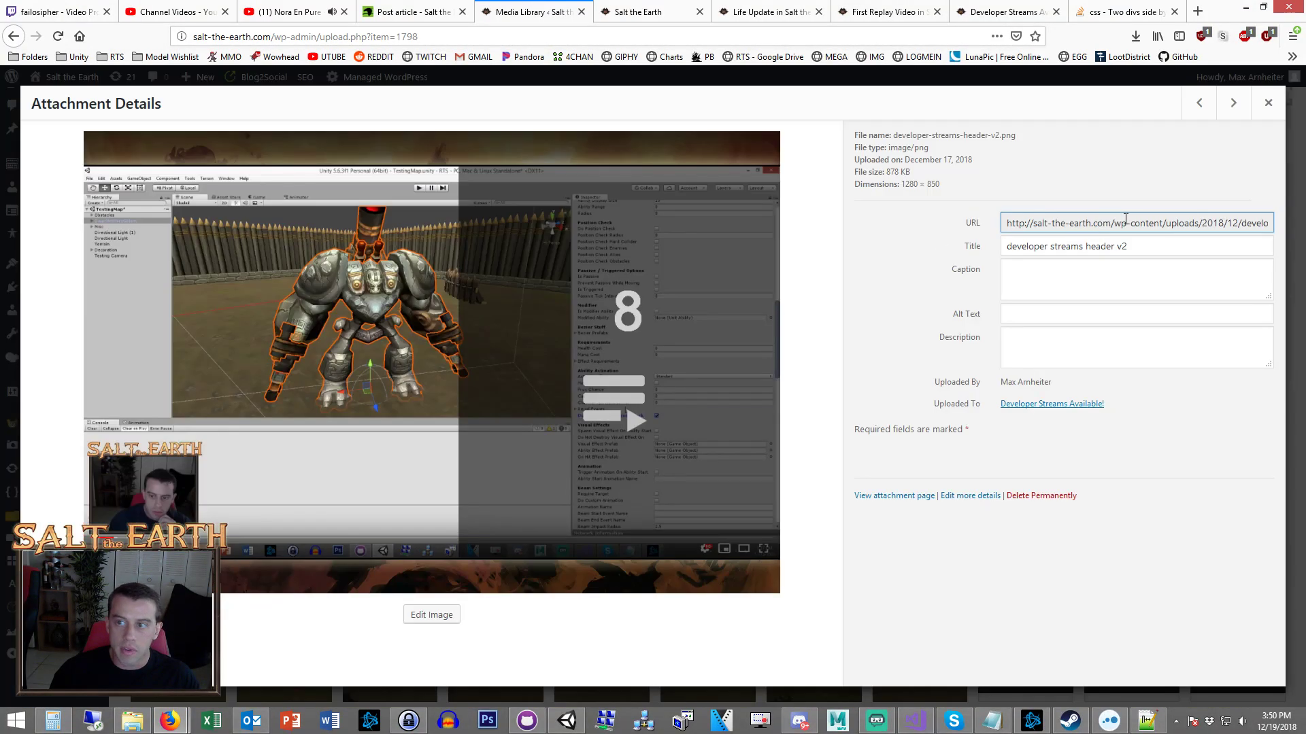
{"action": "left_click", "coordinate": [1176, 221]}
Switch to Notepad++ and set the third block's image source to the developer-streams-header-v2.png address with https.
{"action": "left_click", "coordinate": [1140, 722]}
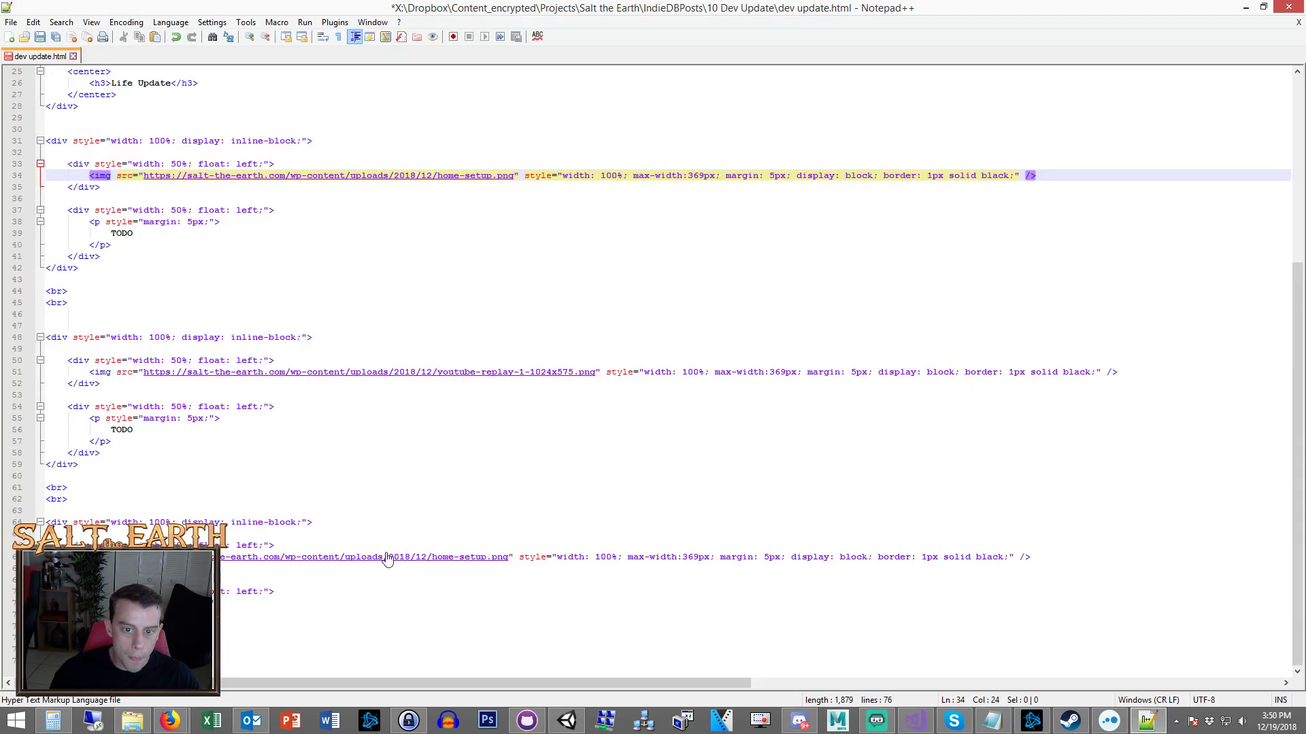
{"action": "left_click_drag", "start_coordinate": [510, 557], "coordinate": [160, 557]}
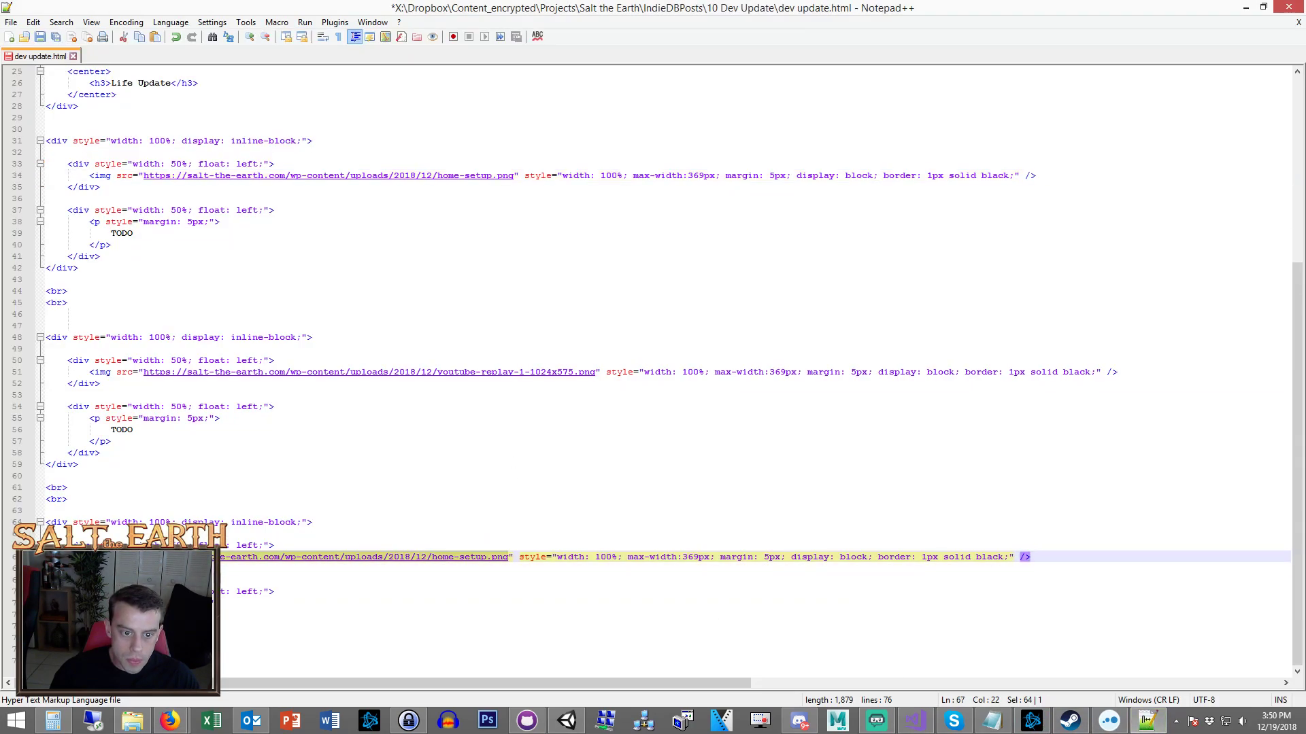
{"action": "key", "text": "ctrl+v"}
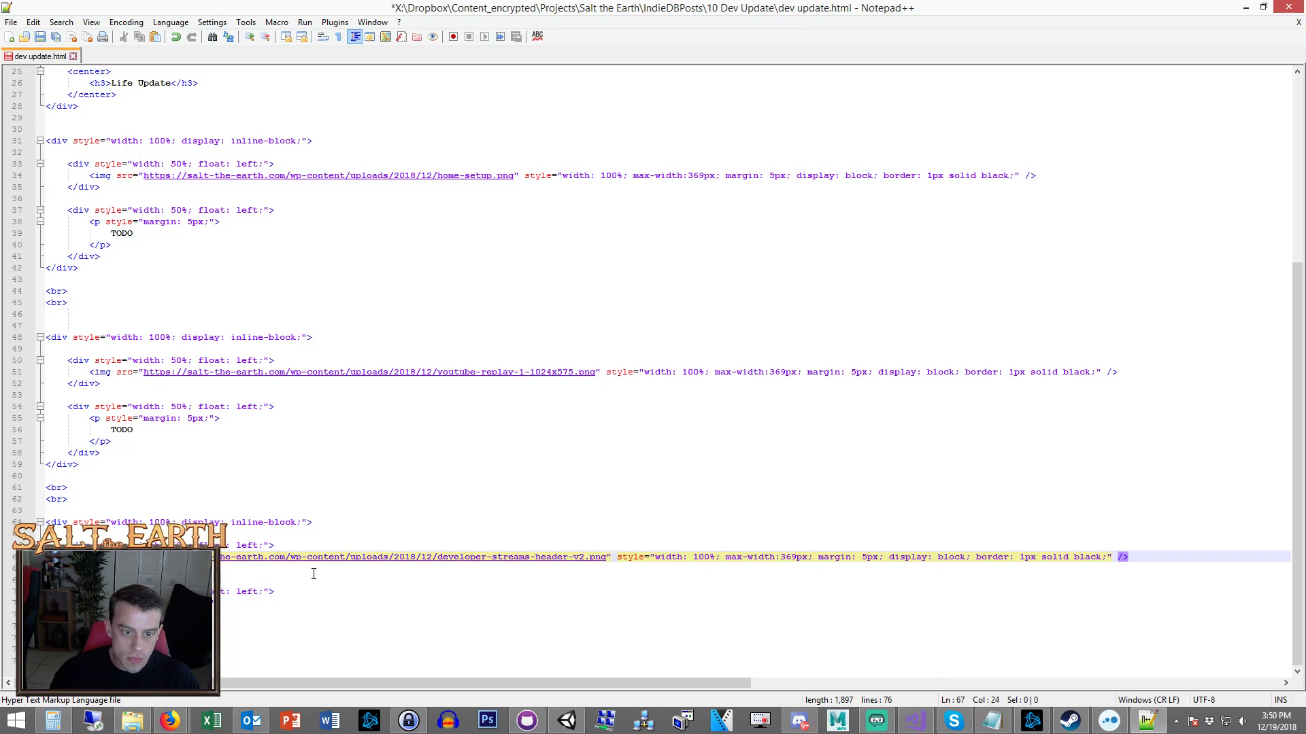
Save dev update.html and copy its entire HTML.
{"action": "left_click", "coordinate": [762, 511]}
{"action": "key", "text": "ctrl+s"}
{"action": "key", "text": "ctrl+a"}
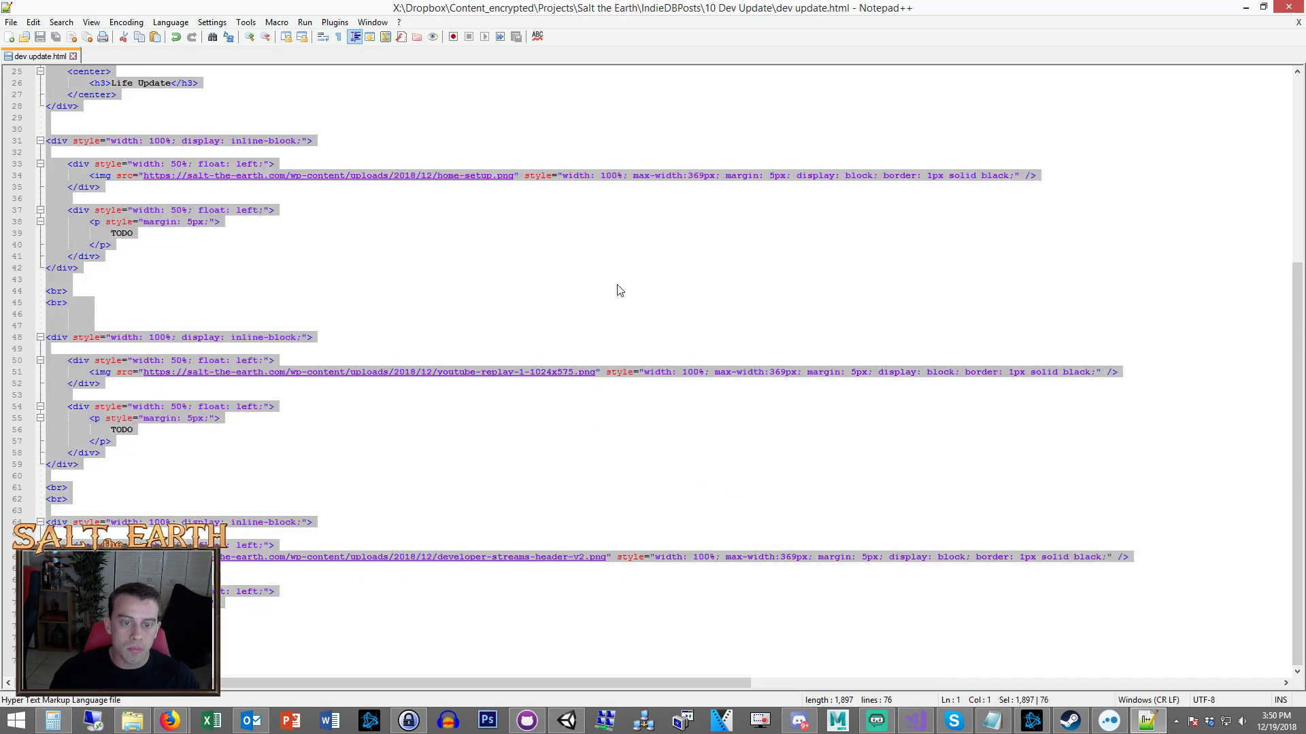
Switch to Firefox, close the attachment details and replace the IndieDB article's source code with the copied HTML.
{"action": "mouse_move", "coordinate": [184, 724]}
{"action": "left_click", "coordinate": [95, 646]}
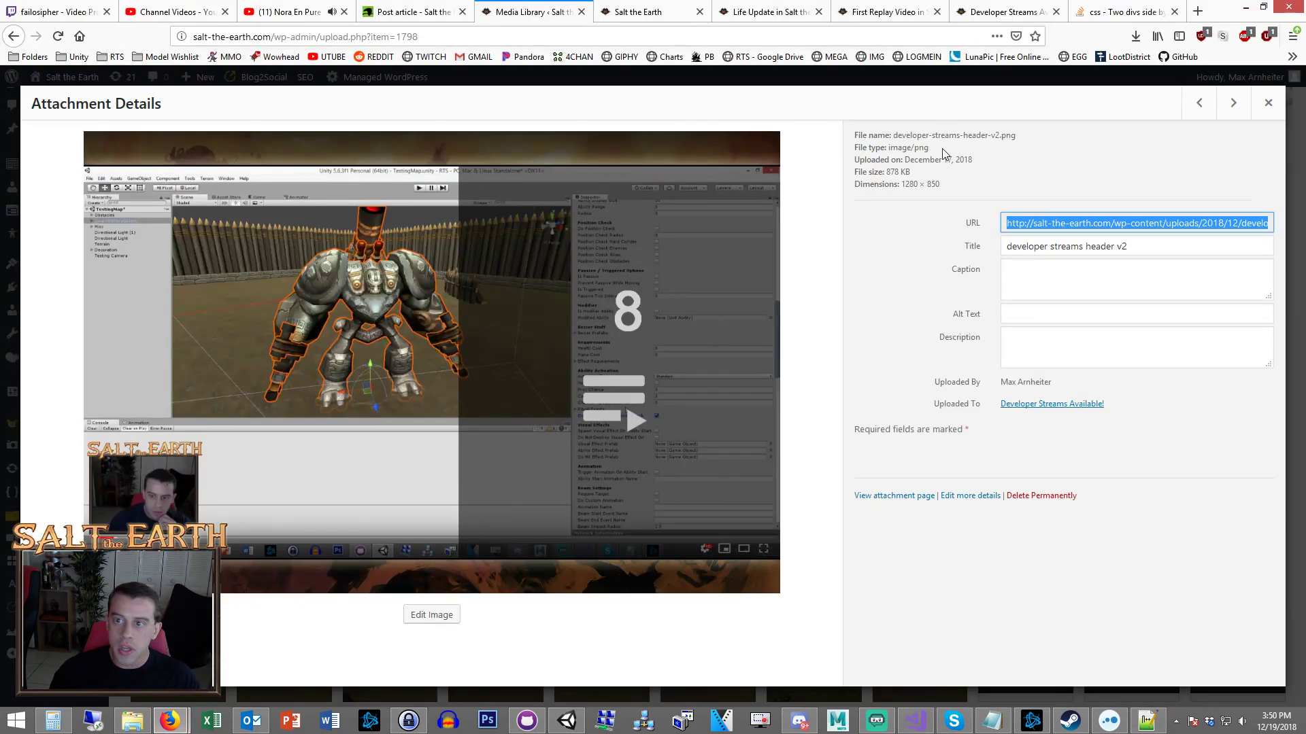
{"action": "left_click", "coordinate": [1267, 102]}
{"action": "left_click", "coordinate": [415, 12]}
{"action": "scroll", "coordinate": [862, 256], "scroll_direction": "up", "scroll_amount": 5}
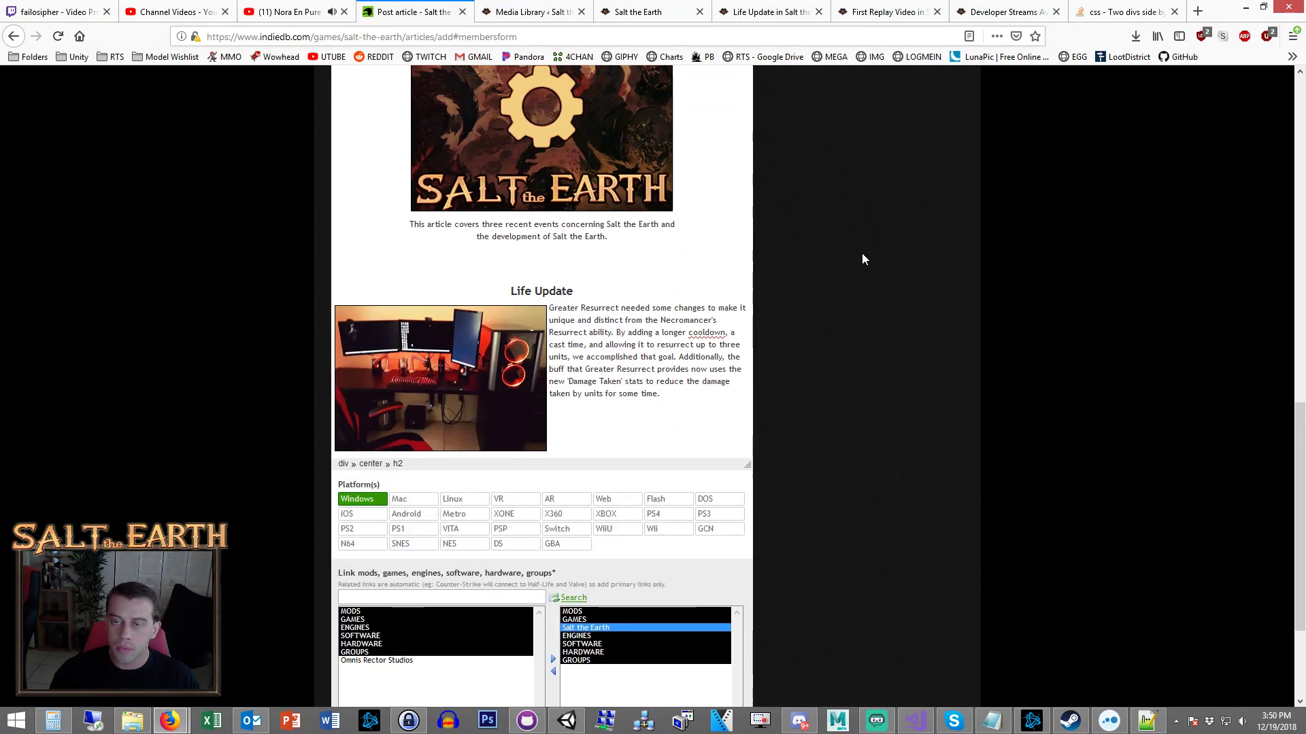
{"action": "left_click", "coordinate": [730, 253]}
{"action": "key", "text": "ctrl+a"}
{"action": "key", "text": "ctrl+v"}
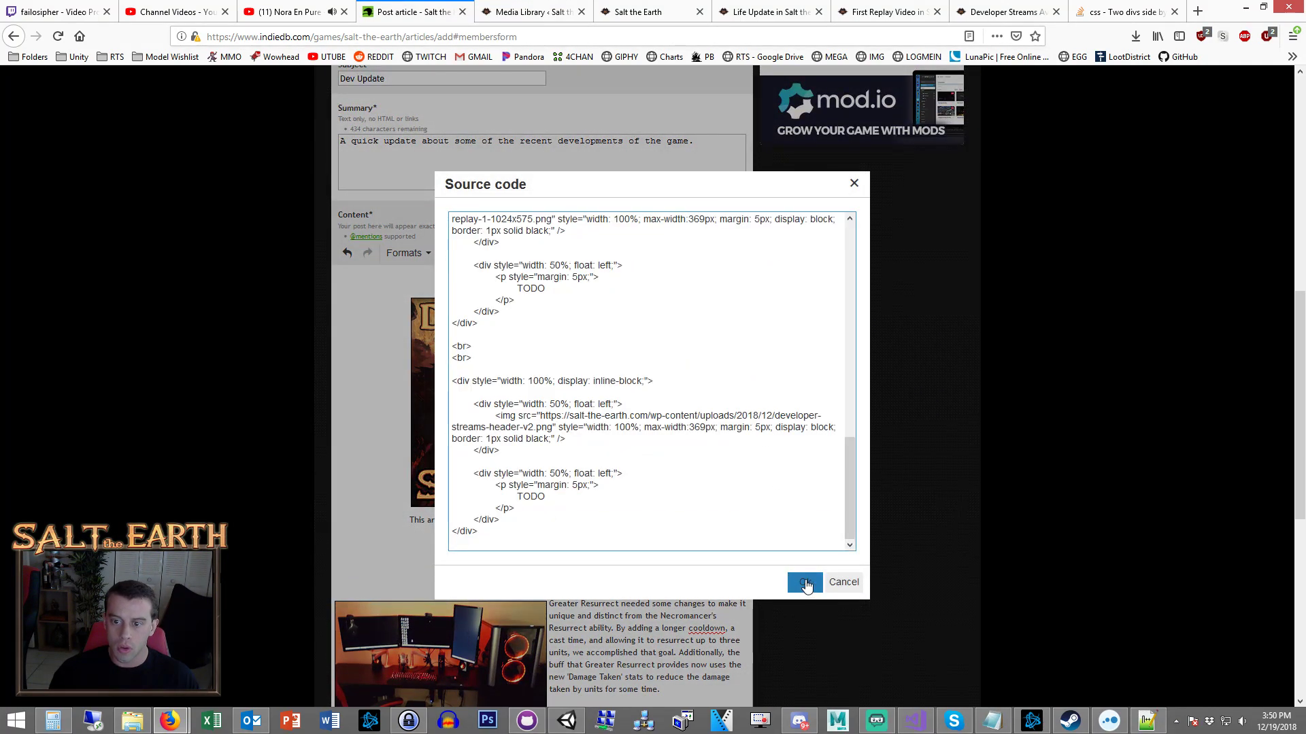
{"action": "left_click", "coordinate": [804, 583]}
Preview the IndieDB article, check the layout of its three image-and-text sections and close the preview.
{"action": "scroll", "coordinate": [831, 382], "scroll_direction": "down", "scroll_amount": 3}
{"action": "scroll", "coordinate": [832, 359], "scroll_direction": "up", "scroll_amount": 1}
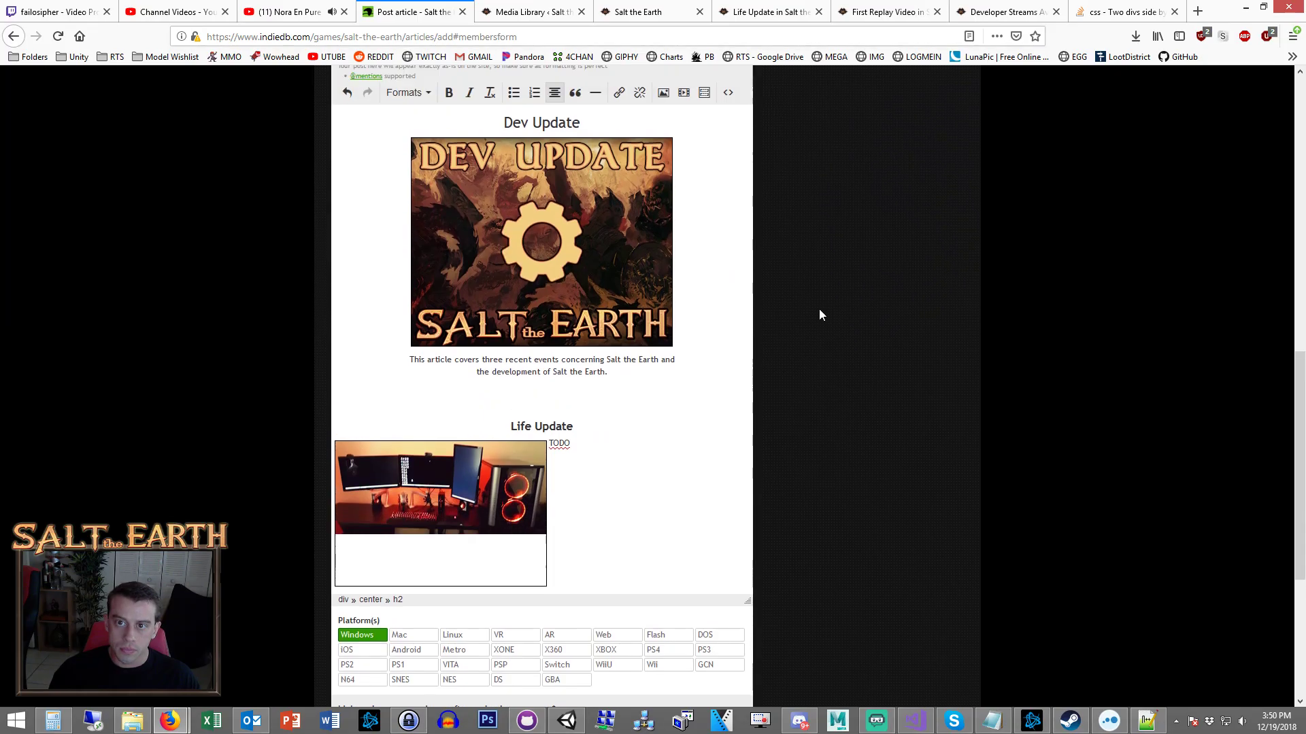
{"action": "scroll", "coordinate": [820, 326], "scroll_direction": "down", "scroll_amount": 5}
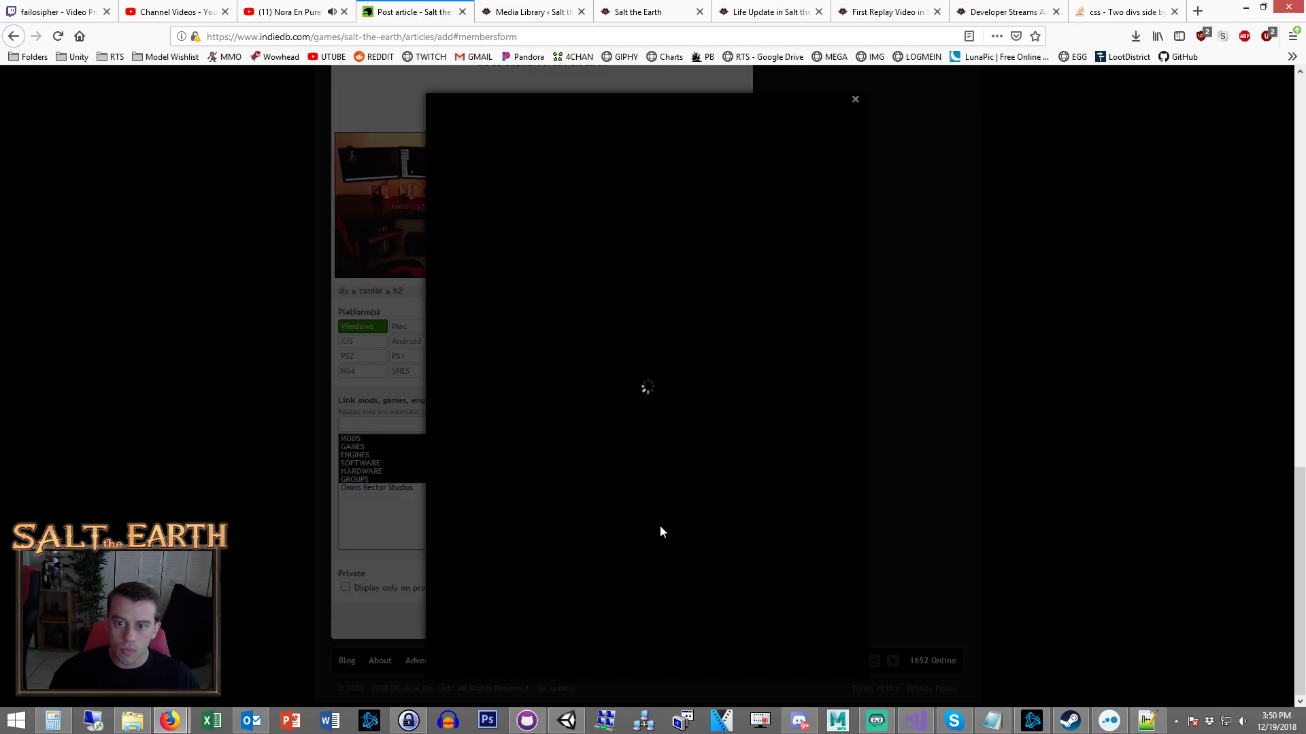
{"action": "scroll", "coordinate": [802, 420], "scroll_direction": "down", "scroll_amount": 3}
{"action": "scroll", "coordinate": [780, 412], "scroll_direction": "up", "scroll_amount": 3}
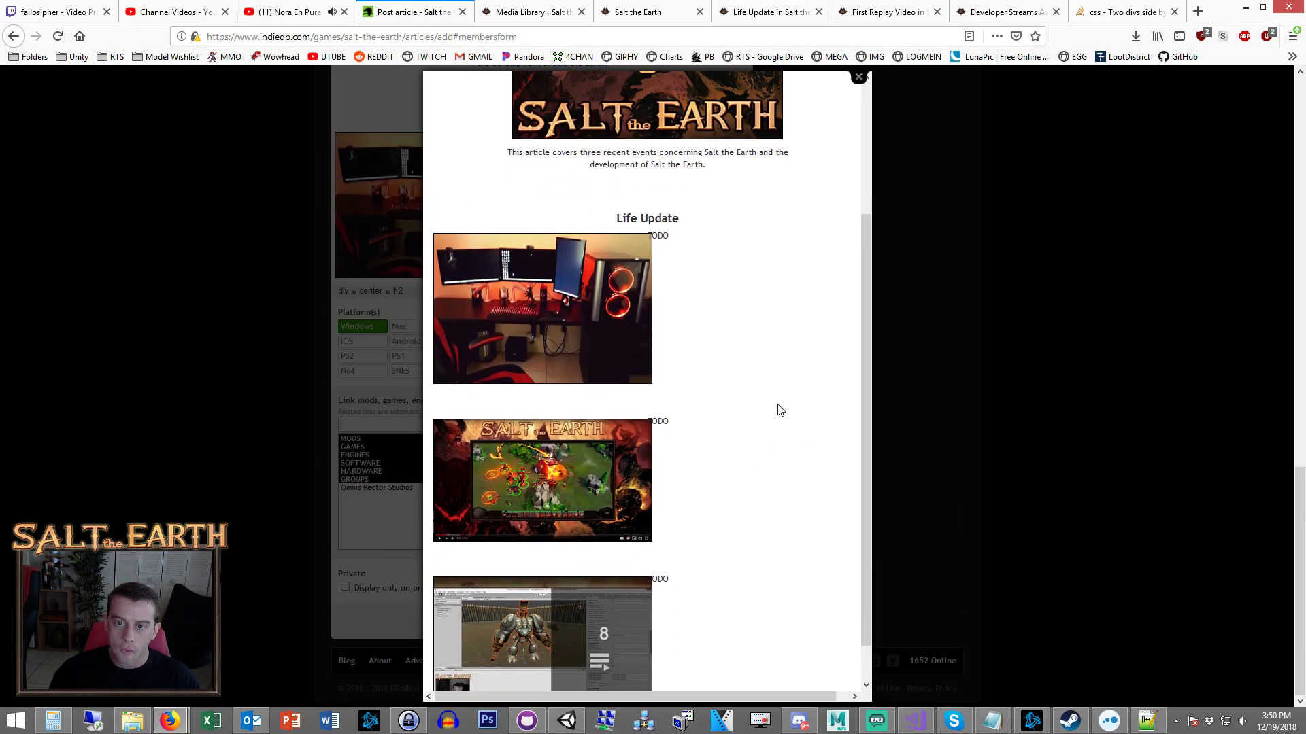
{"action": "scroll", "coordinate": [779, 412], "scroll_direction": "down", "scroll_amount": 2}
{"action": "scroll", "coordinate": [778, 415], "scroll_direction": "up", "scroll_amount": 1}
{"action": "scroll", "coordinate": [775, 415], "scroll_direction": "down", "scroll_amount": 3}
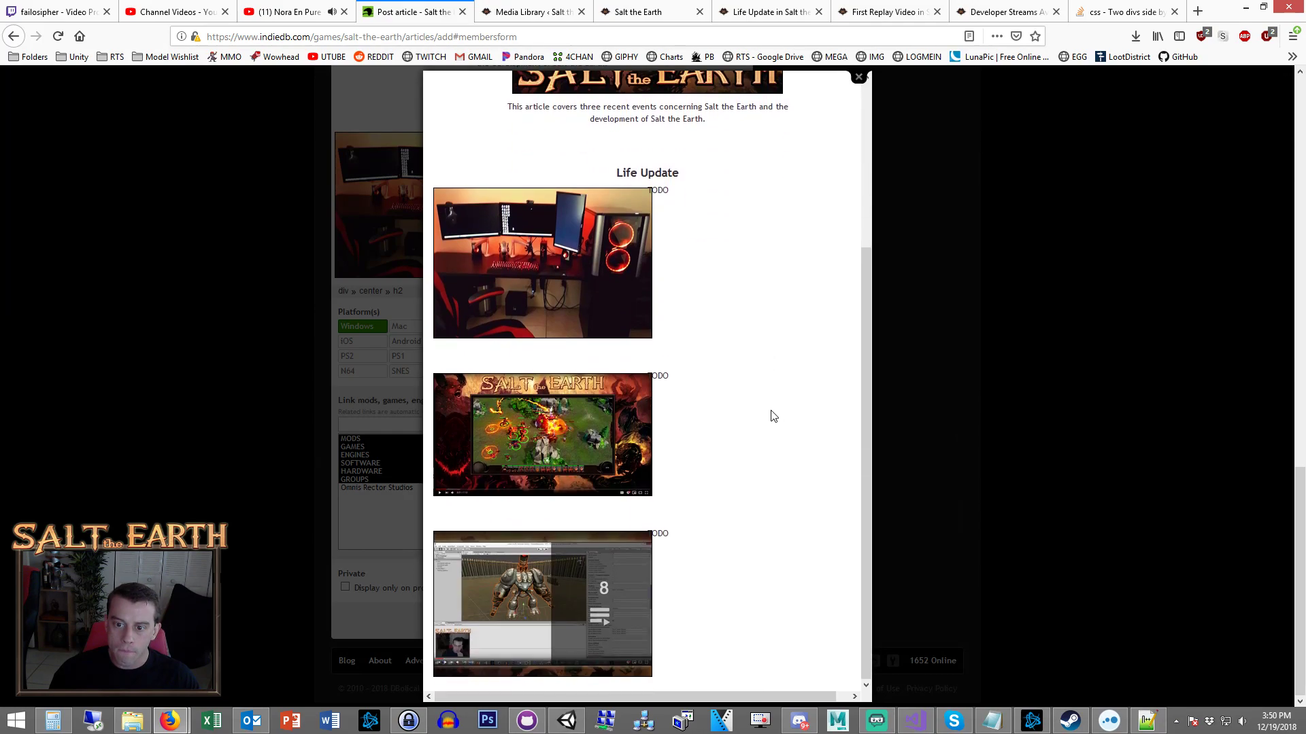
{"action": "left_click", "coordinate": [937, 350]}
Switch to Notepad++ and find the TODO paragraph belonging to the home-setup.png block.
{"action": "left_click", "coordinate": [1148, 721]}
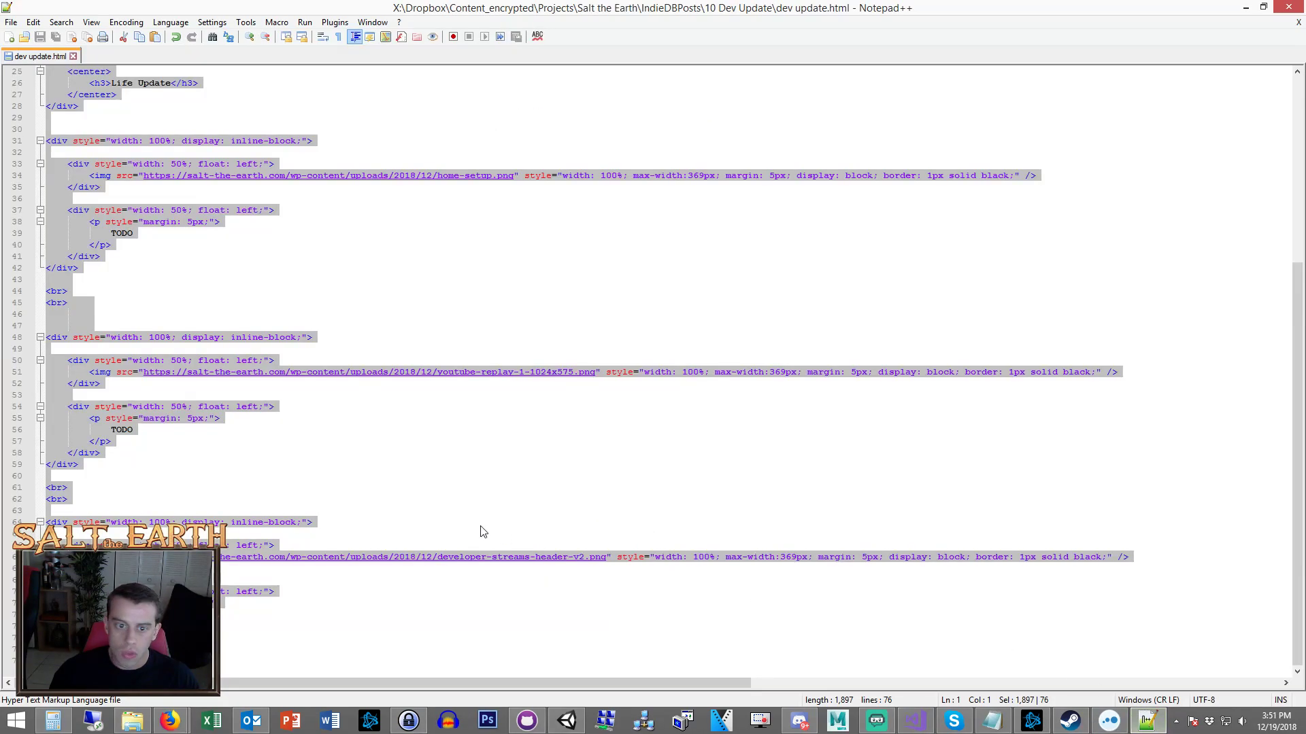
{"action": "left_click", "coordinate": [485, 482]}
{"action": "left_click", "coordinate": [298, 612]}
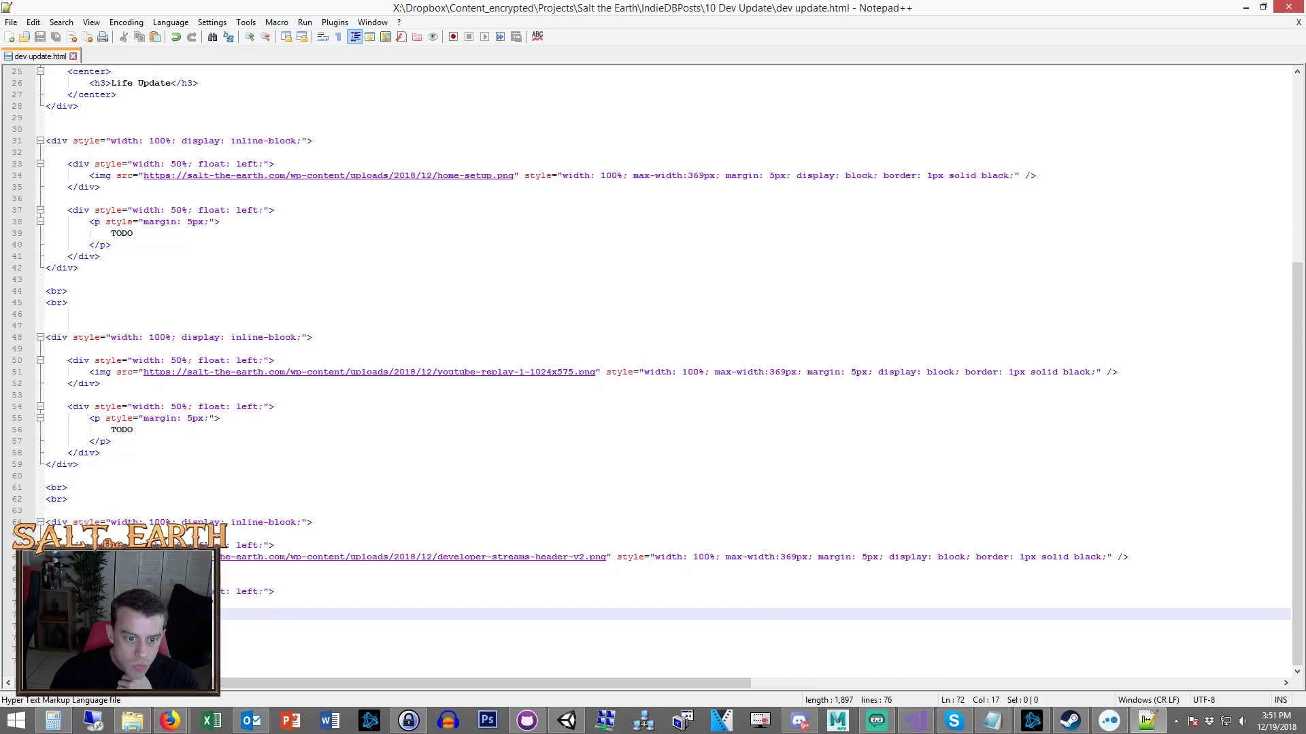
{"action": "scroll", "coordinate": [143, 412], "scroll_direction": "up", "scroll_amount": 5}
{"action": "left_click", "coordinate": [143, 408]}
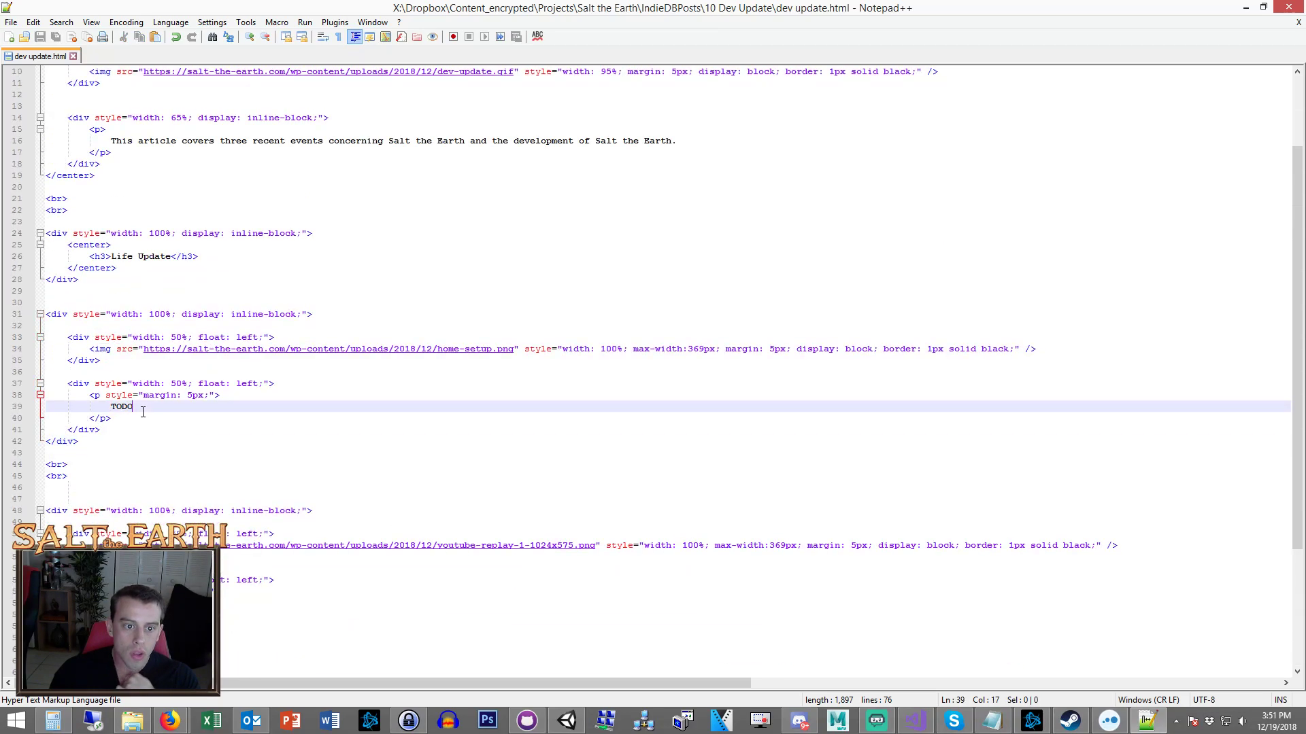
Switch to Firefox and copy the page address of the Life Update article on salt-the-earth.com.
{"action": "mouse_move", "coordinate": [164, 720]}
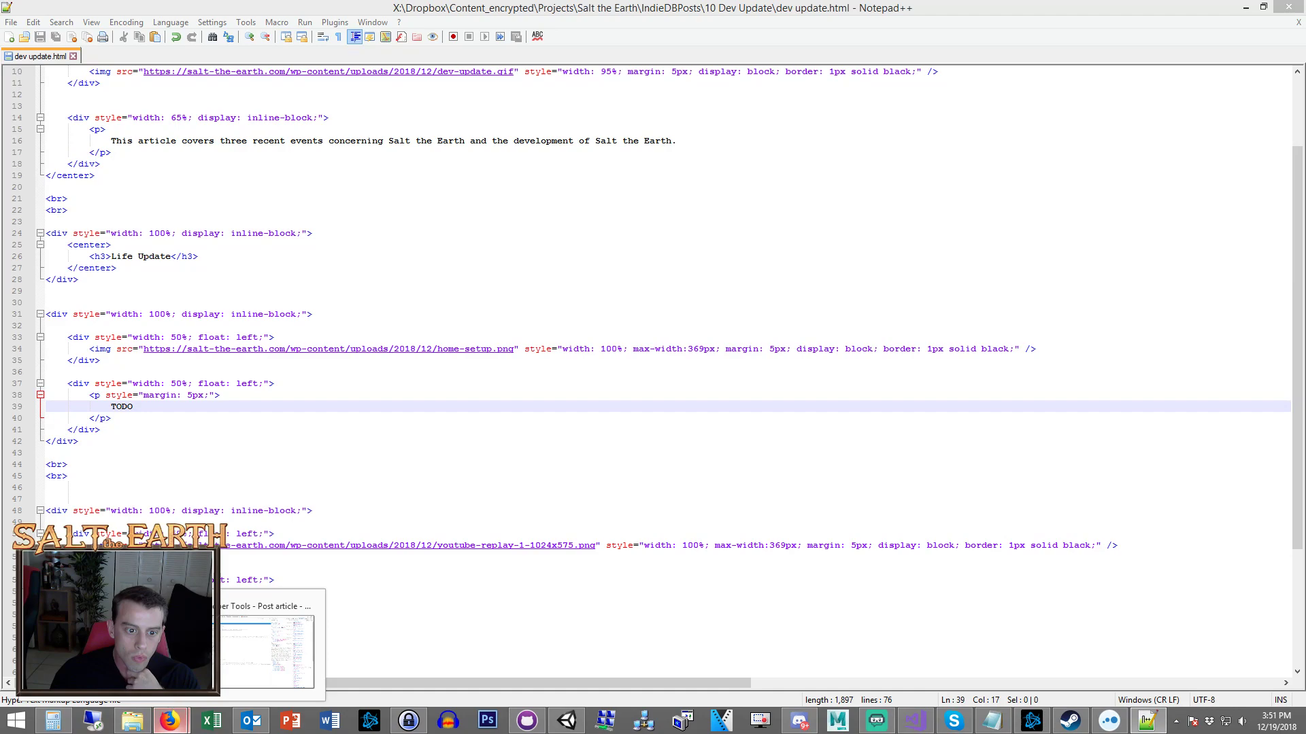
{"action": "left_click", "coordinate": [170, 719]}
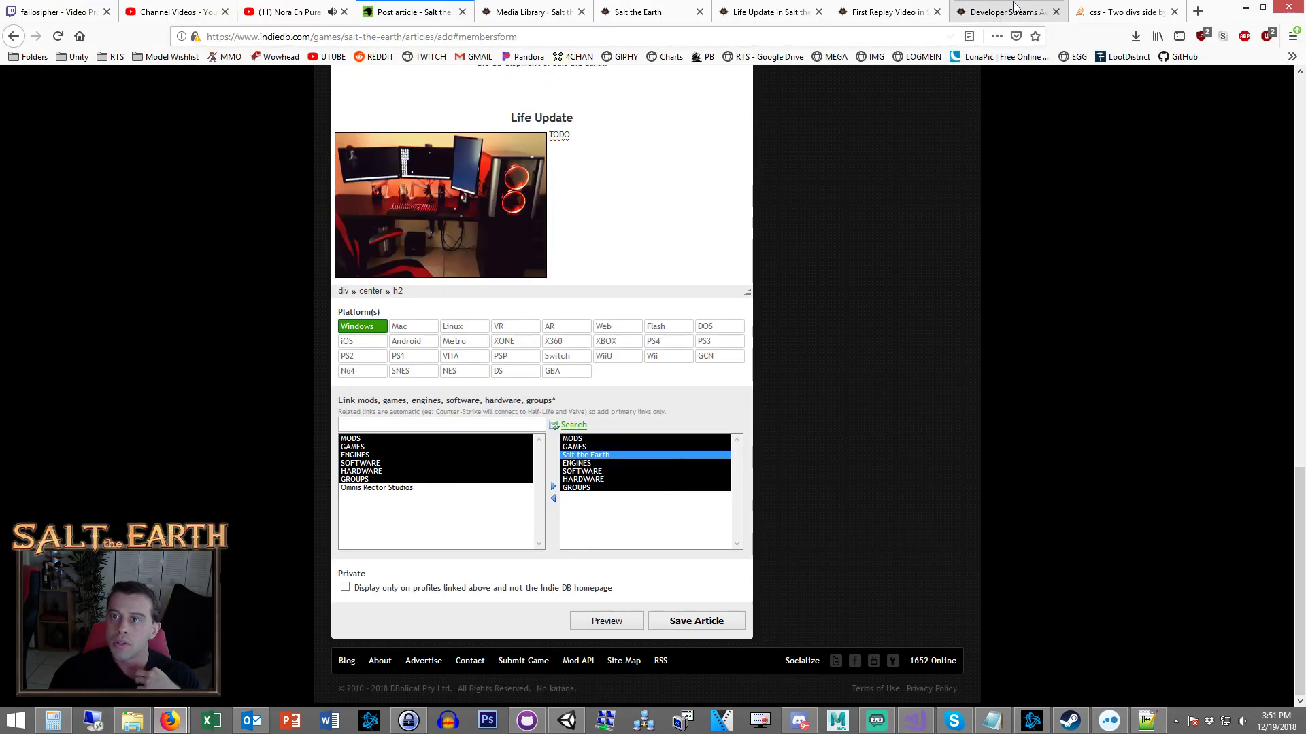
{"action": "left_click", "coordinate": [530, 11]}
{"action": "left_click", "coordinate": [657, 8]}
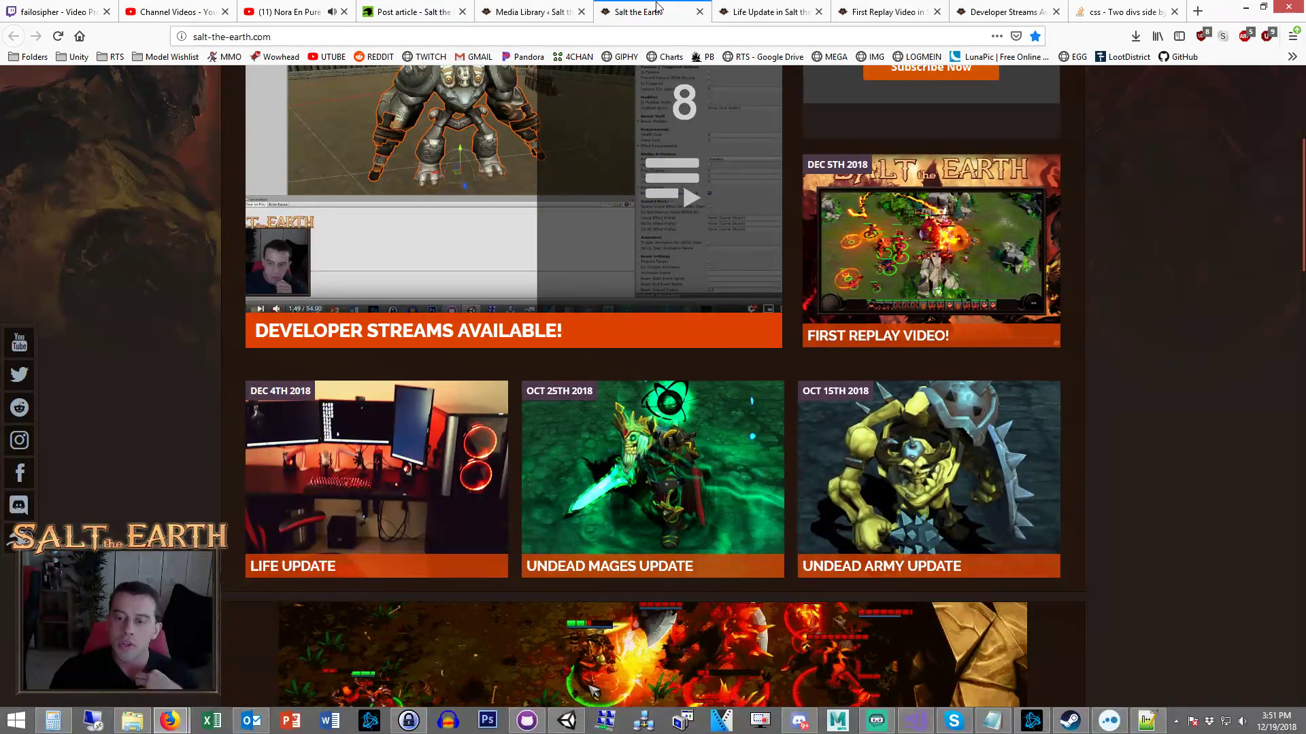
{"action": "left_click", "coordinate": [335, 39]}
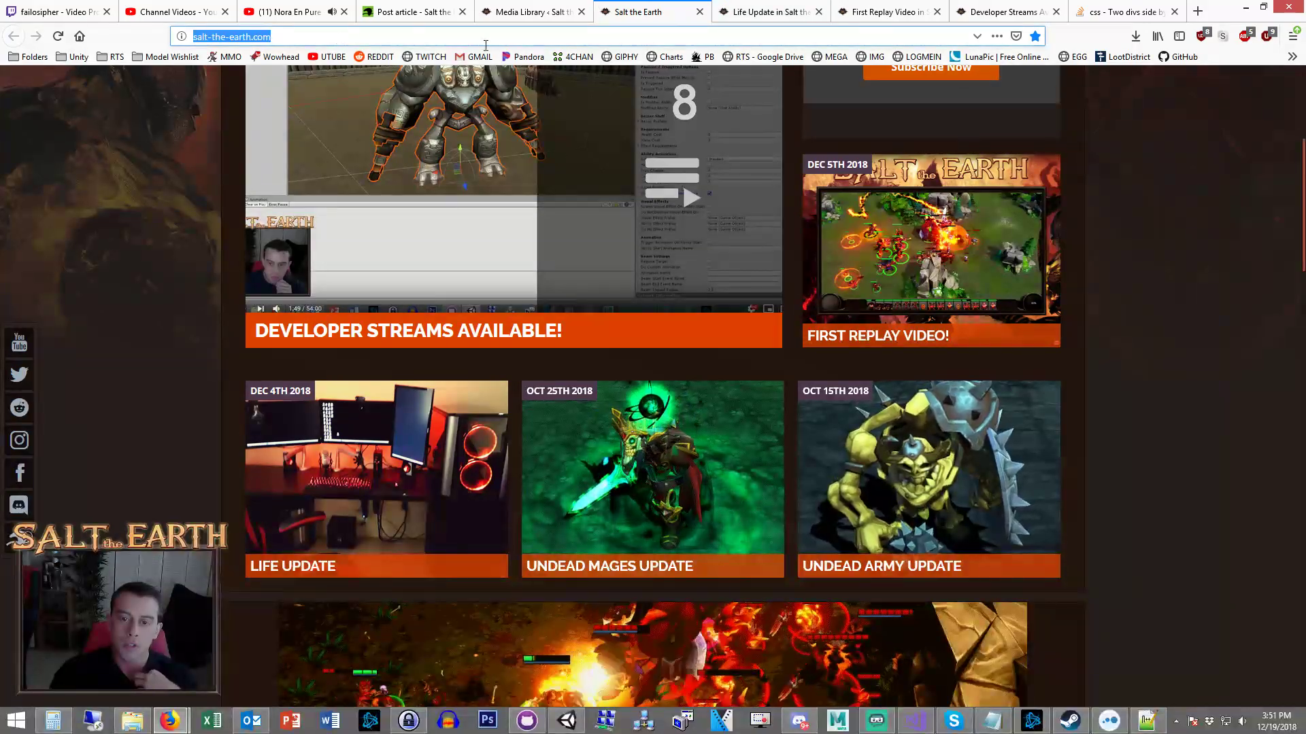
{"action": "left_click", "coordinate": [756, 9]}
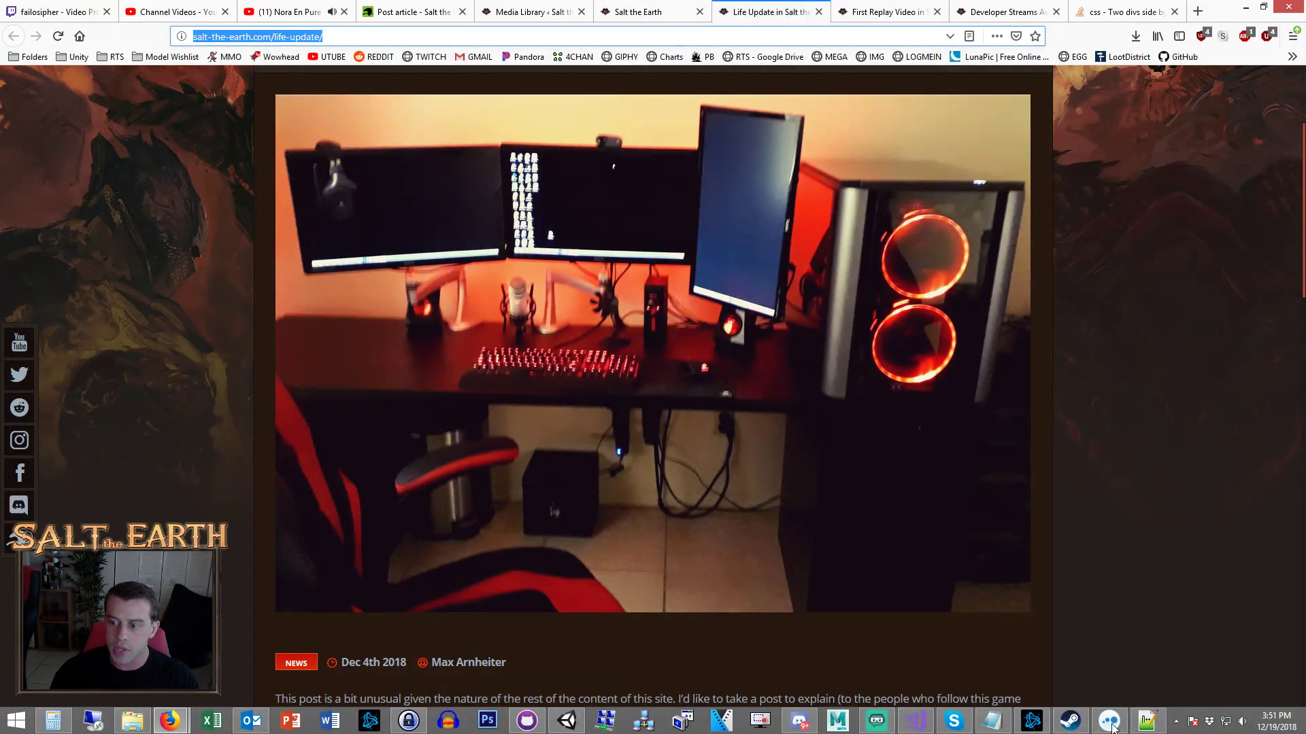
Switch to Notepad++ and insert two blank lines above the TODO paragraph in the first block's text div.
{"action": "left_click", "coordinate": [1148, 721]}
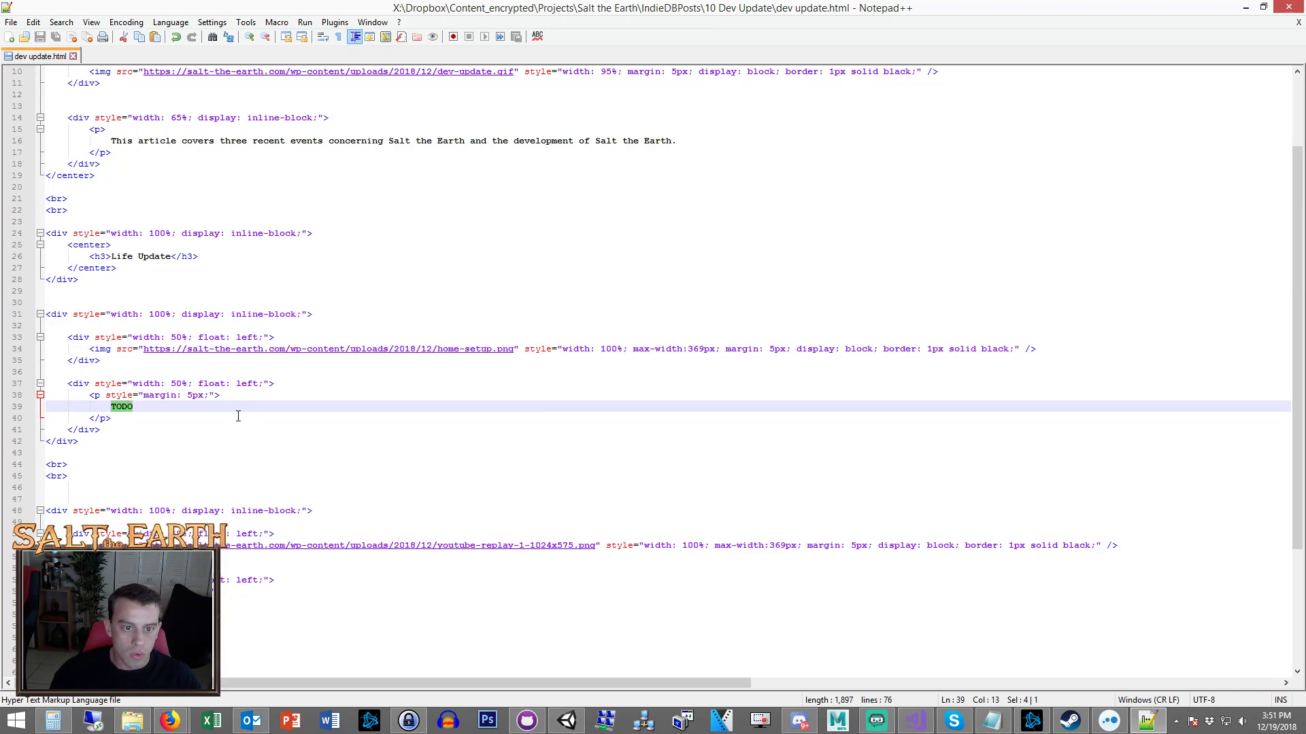
{"action": "left_click", "coordinate": [284, 383]}
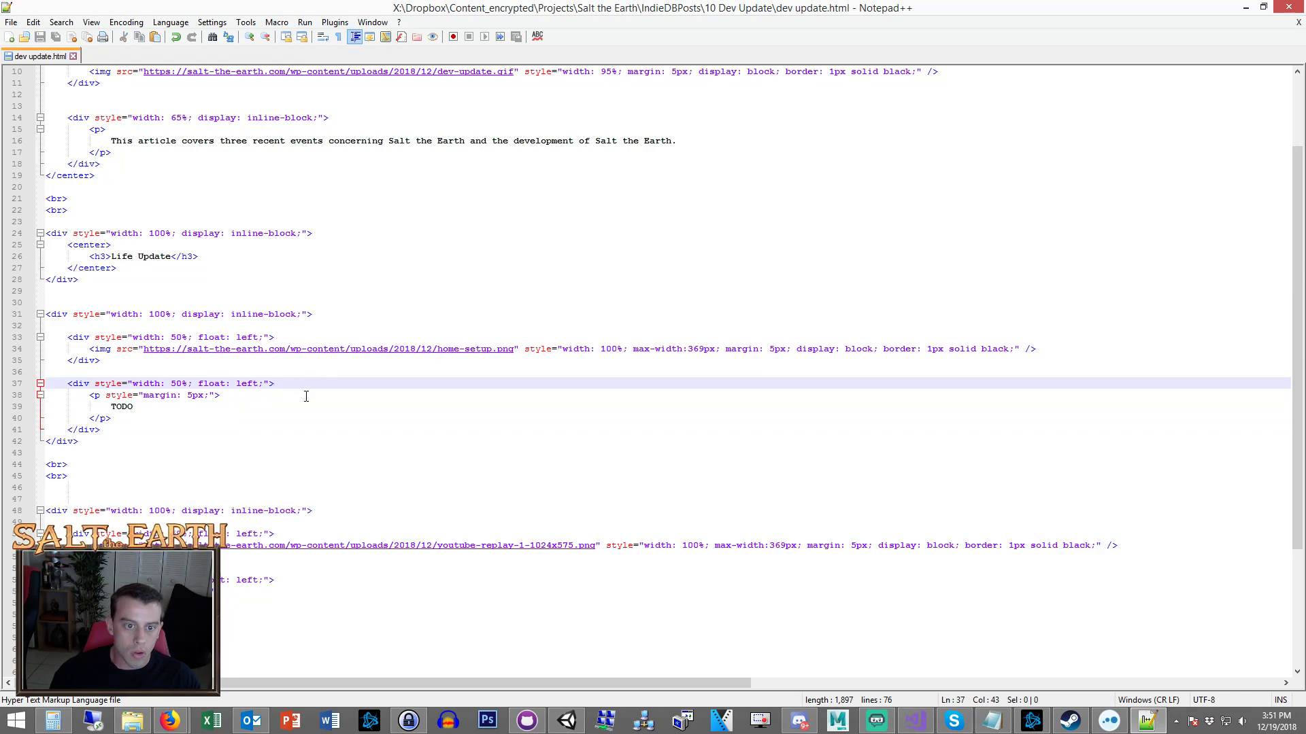
{"action": "key", "text": "Return"}
{"action": "key", "text": "Return"}
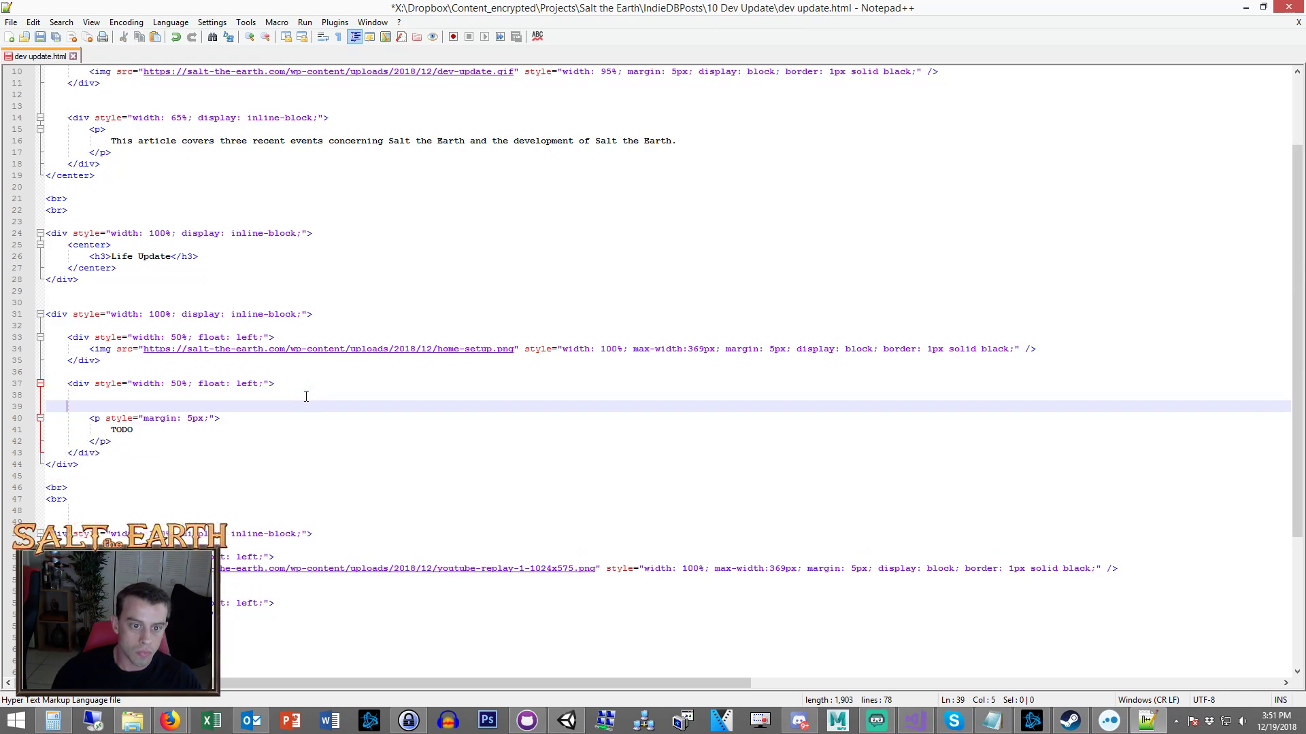
{"action": "key", "text": "BackSpace"}
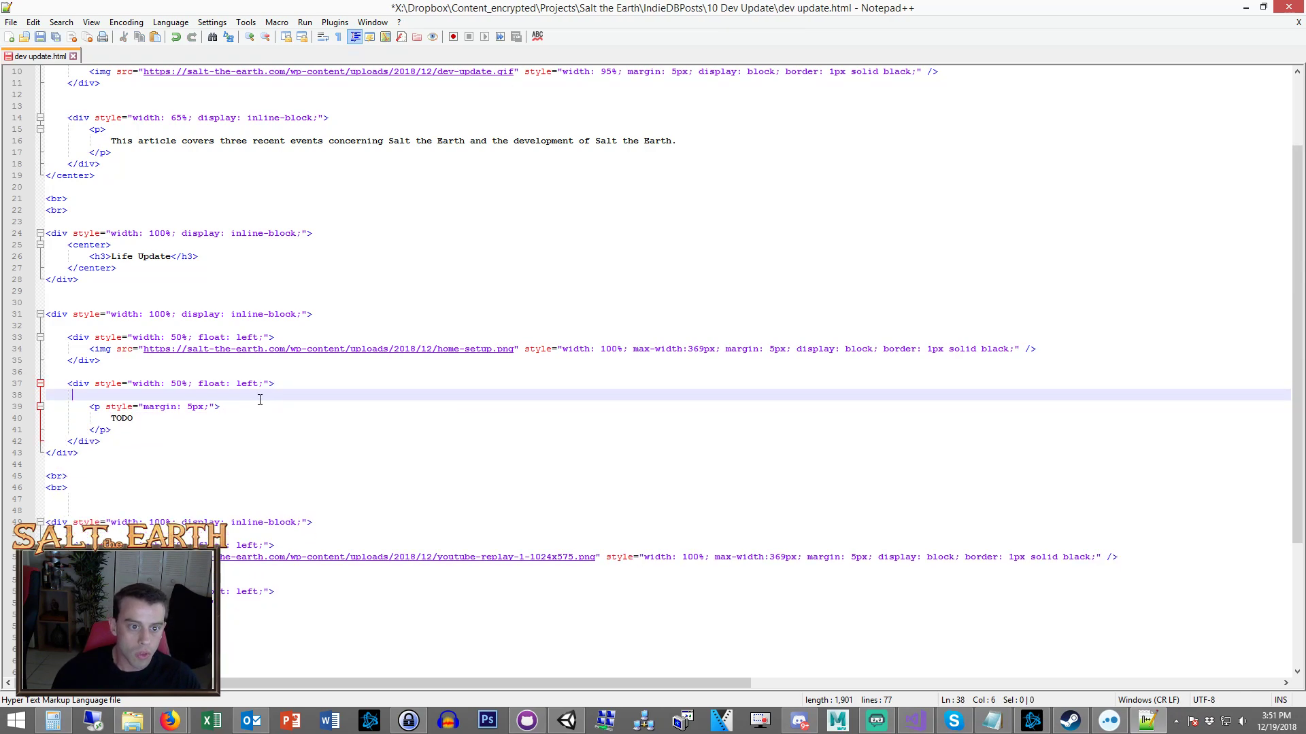
{"action": "key", "text": "Return"}
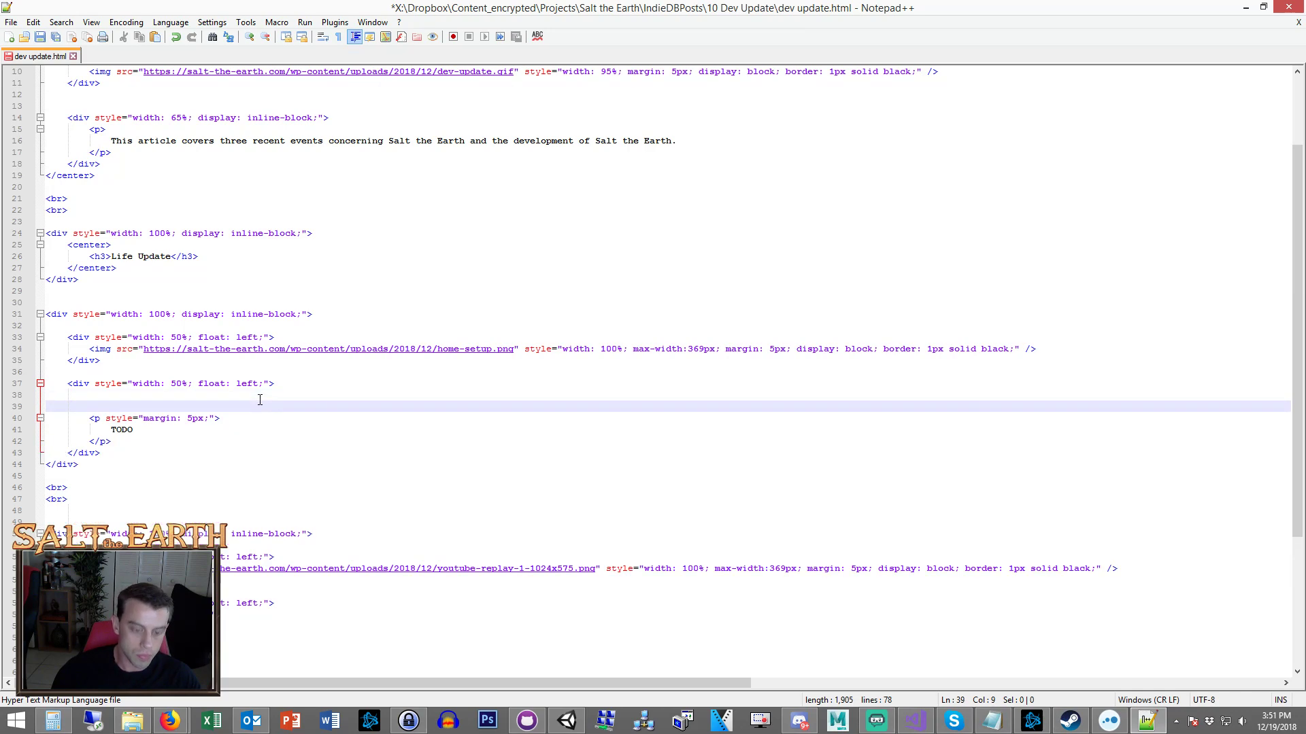
{"action": "type", "text": "<a href=\""}
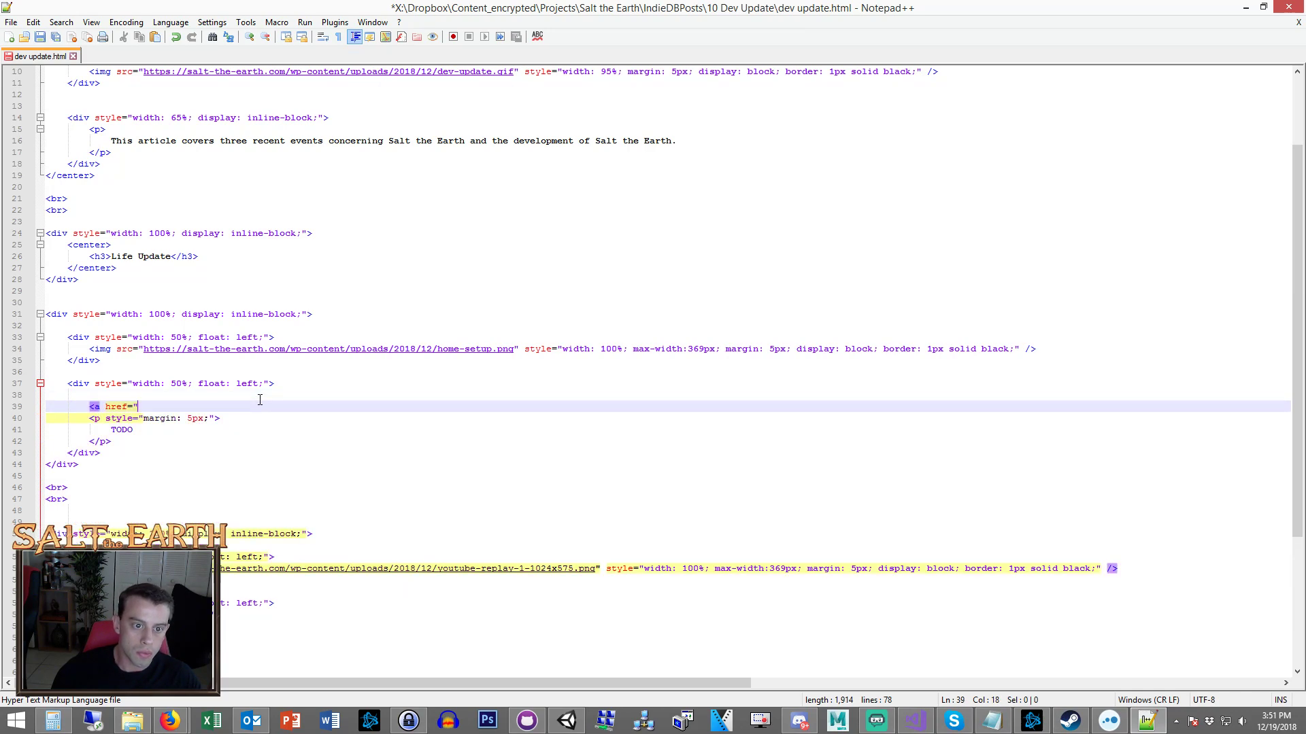
{"action": "type", "text": "http://salt-the-earth.com/life-update/"}
{"action": "type", "text": "\""}
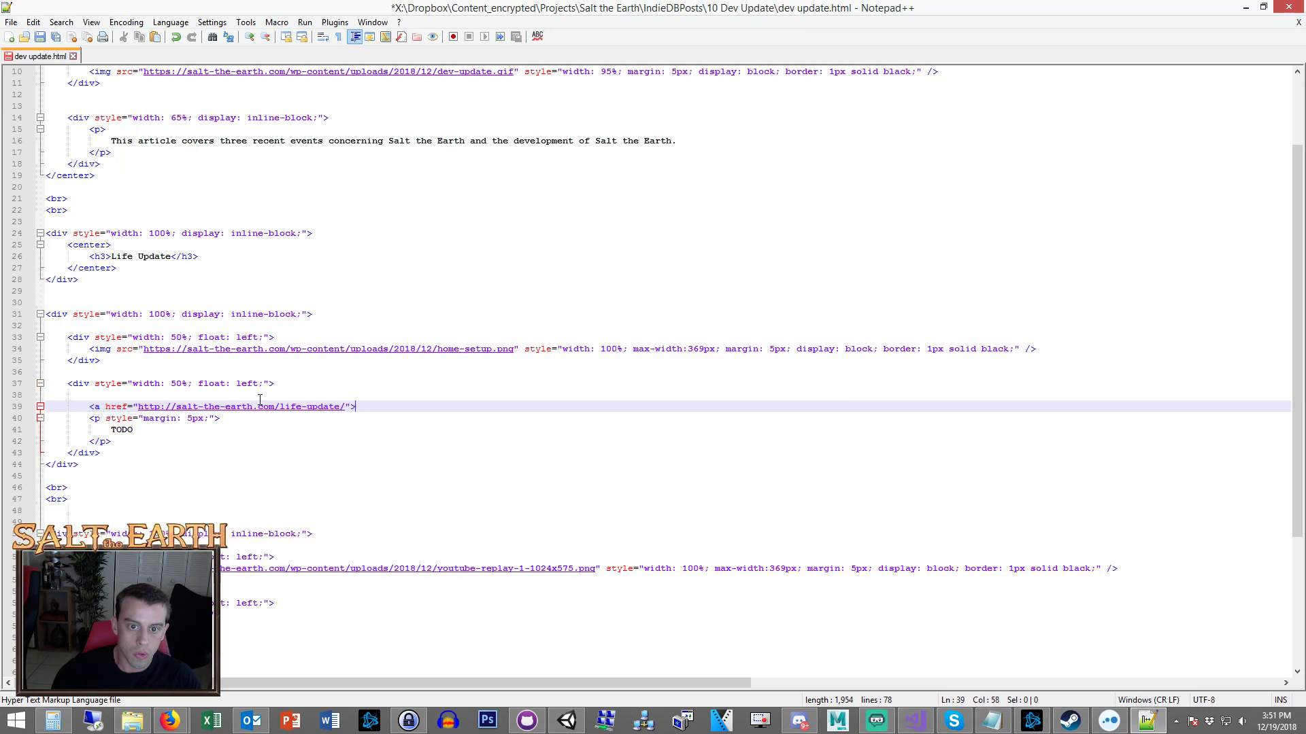
{"action": "type", "text": "> </"}
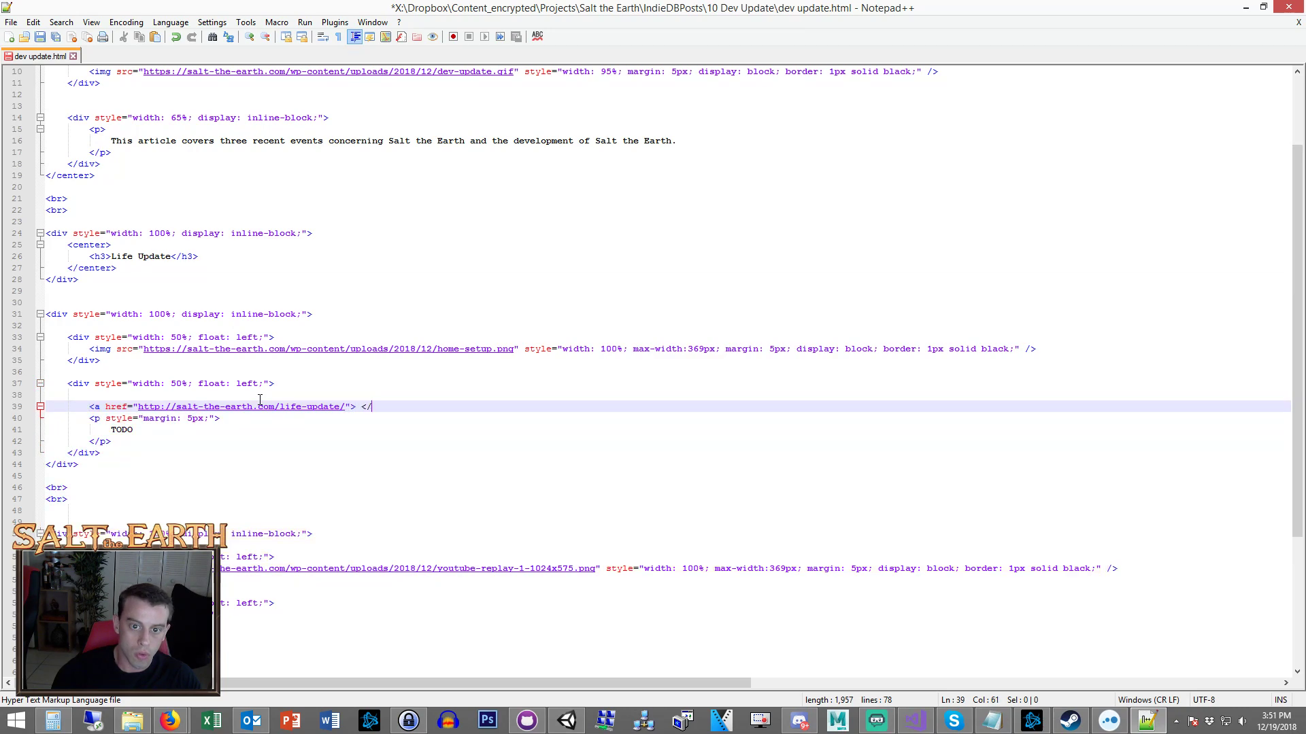
{"action": "type", "text": "a>"}
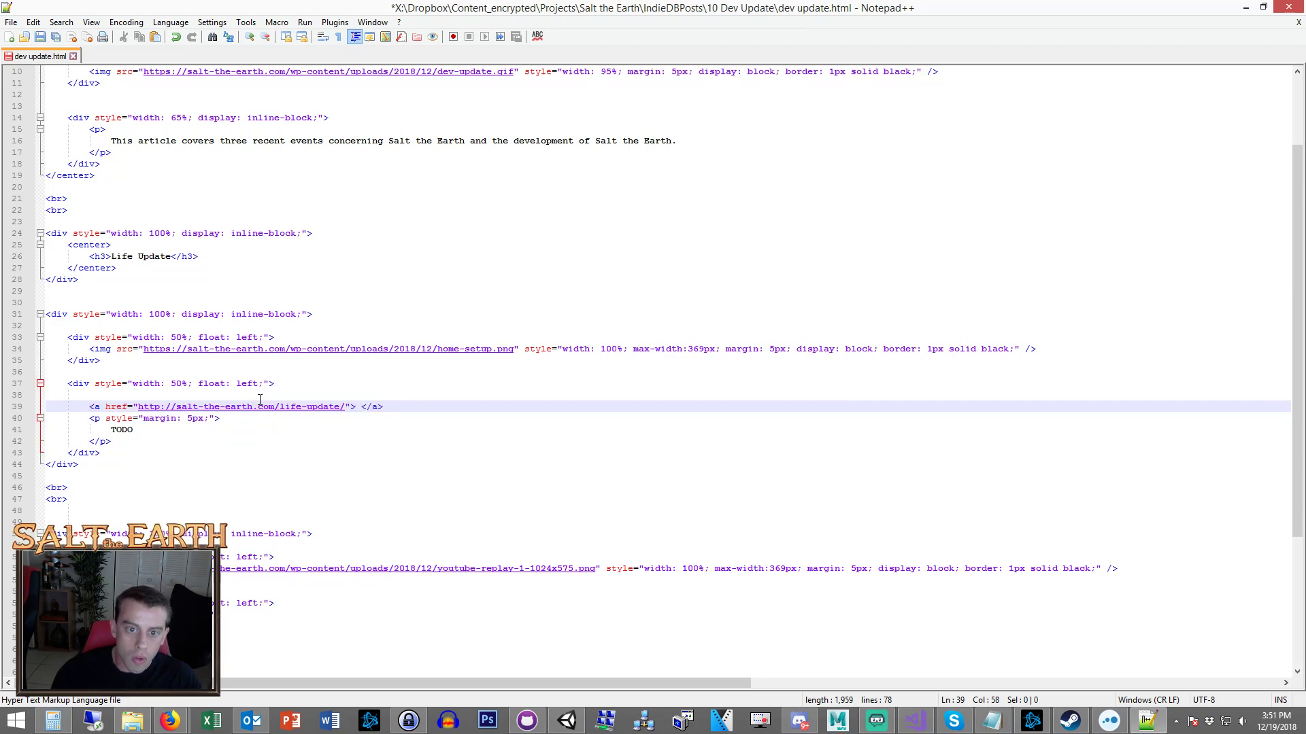
{"action": "type", "text": "Arti"}
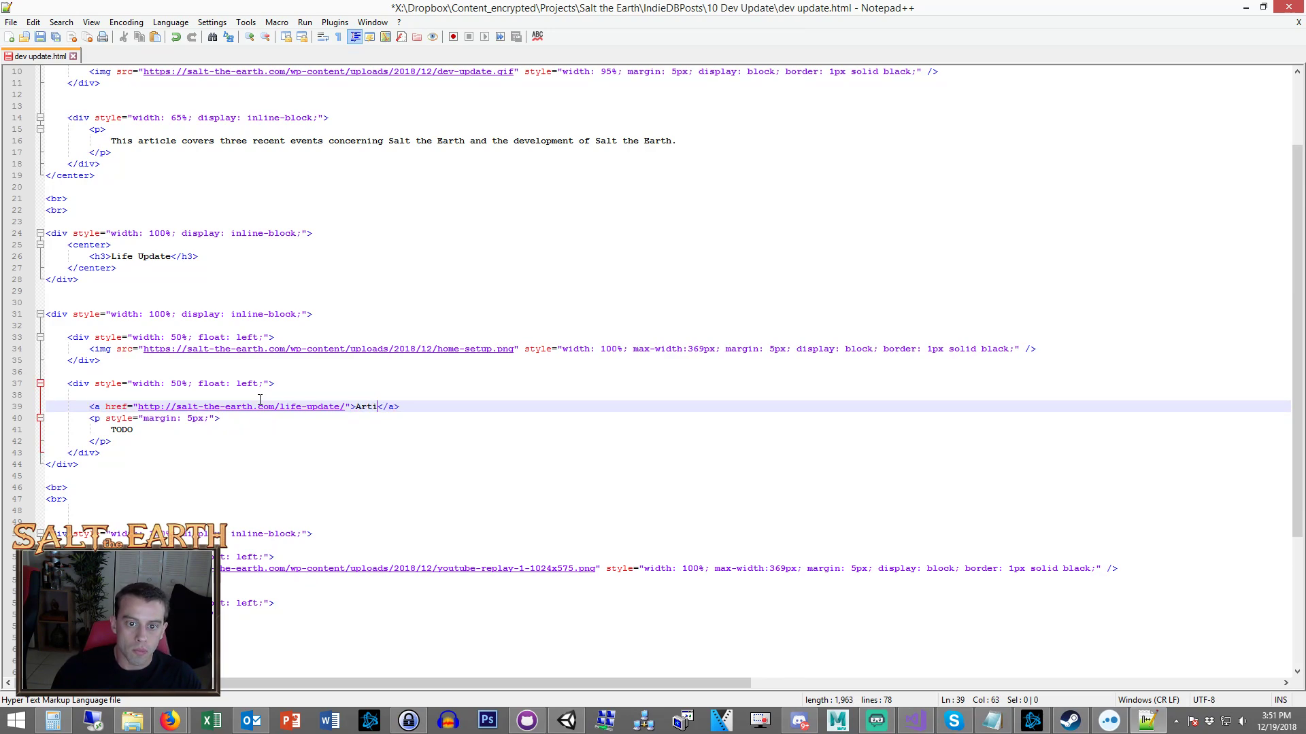
{"action": "type", "text": "cle Link"}
{"action": "key", "text": "ctrl+s"}
Copy the entire HTML, switch to Firefox and replace the IndieDB article's source code with it.
{"action": "key", "text": "ctrl+a"}
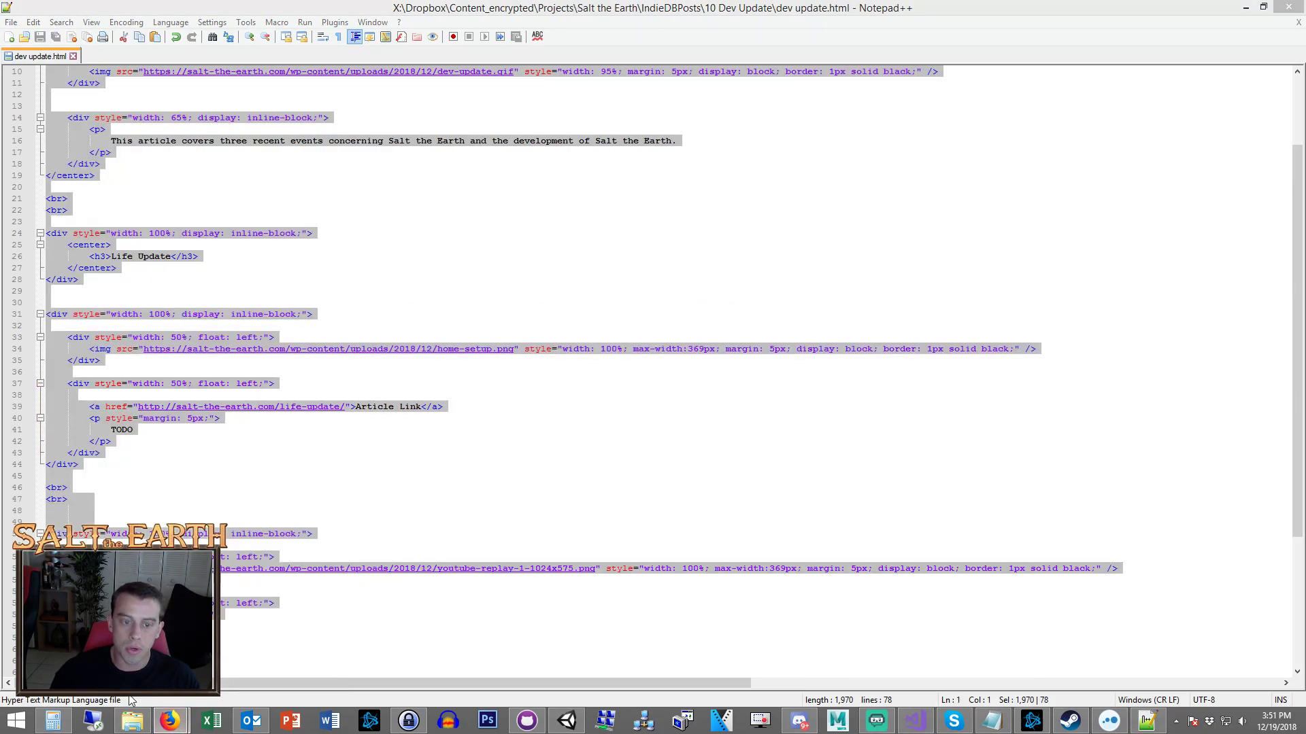
{"action": "mouse_move", "coordinate": [163, 714]}
{"action": "left_click", "coordinate": [129, 656]}
{"action": "left_click", "coordinate": [670, 5]}
{"action": "left_click", "coordinate": [553, 6]}
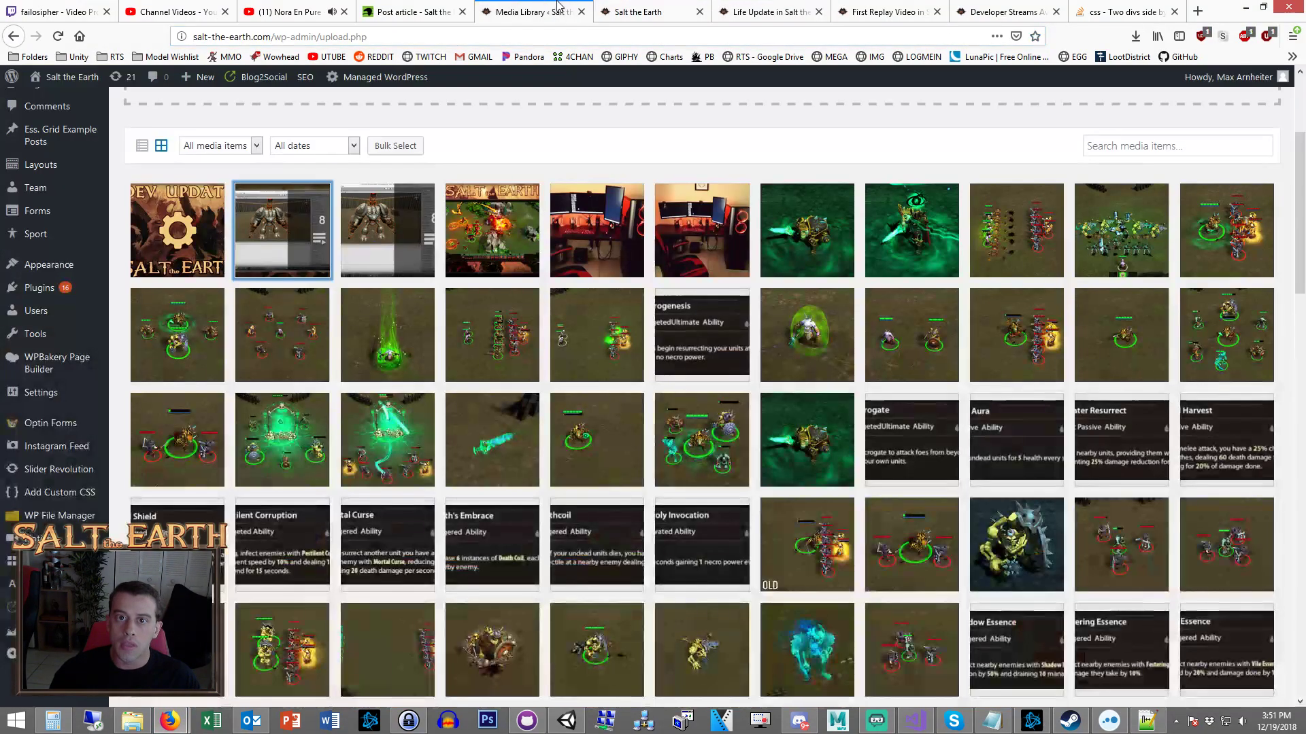
{"action": "left_click", "coordinate": [433, 6]}
{"action": "scroll", "coordinate": [877, 320], "scroll_direction": "up", "scroll_amount": 6}
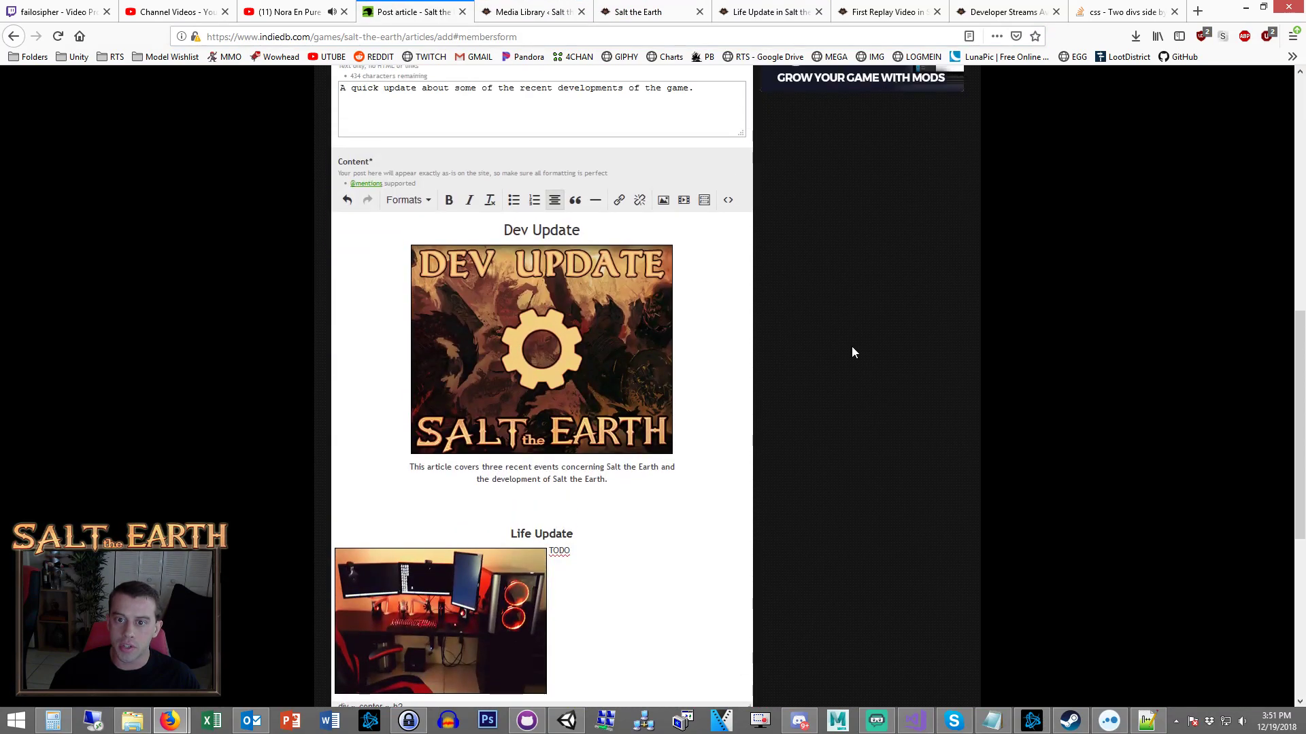
{"action": "left_click", "coordinate": [731, 201]}
{"action": "key", "text": "ctrl+a"}
{"action": "key", "text": "ctrl+v"}
{"action": "left_click", "coordinate": [805, 582]}
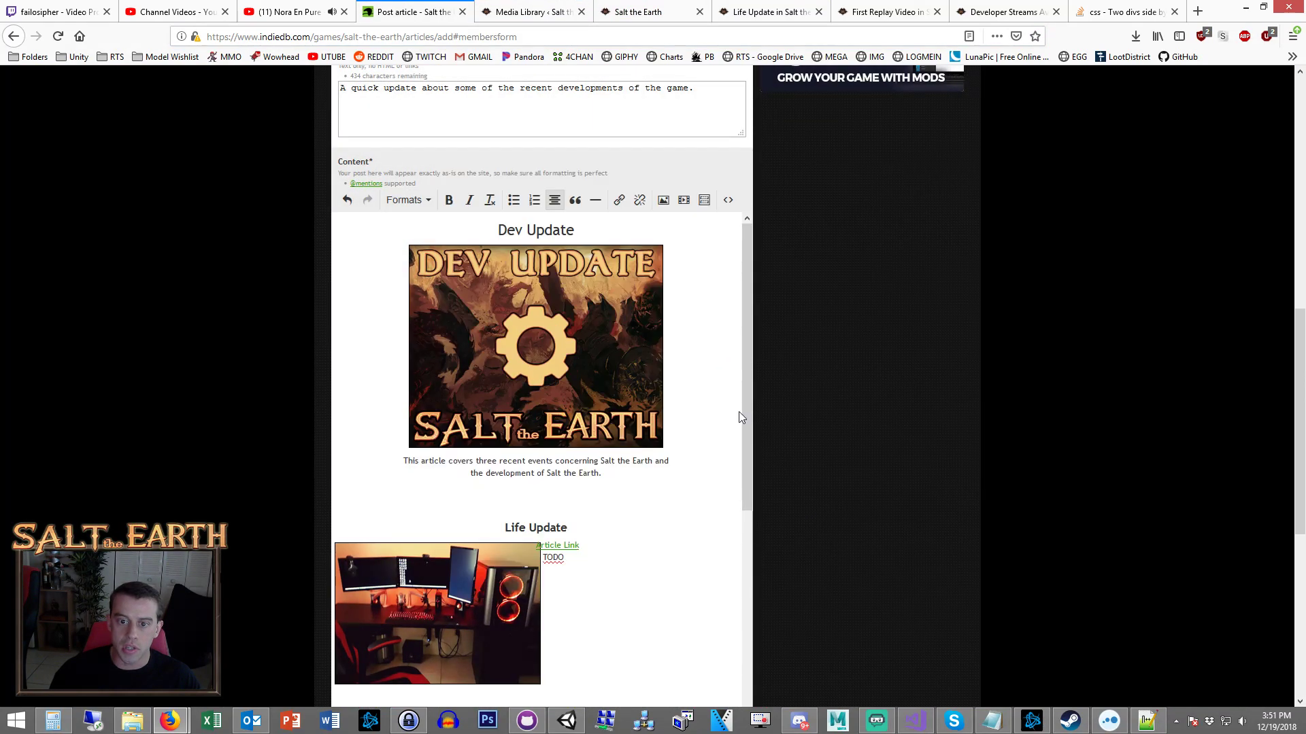
Check the updated article content in the editor and open the article's preview.
{"action": "scroll", "coordinate": [685, 414], "scroll_direction": "down", "scroll_amount": 3}
{"action": "scroll", "coordinate": [686, 412], "scroll_direction": "up", "scroll_amount": 3}
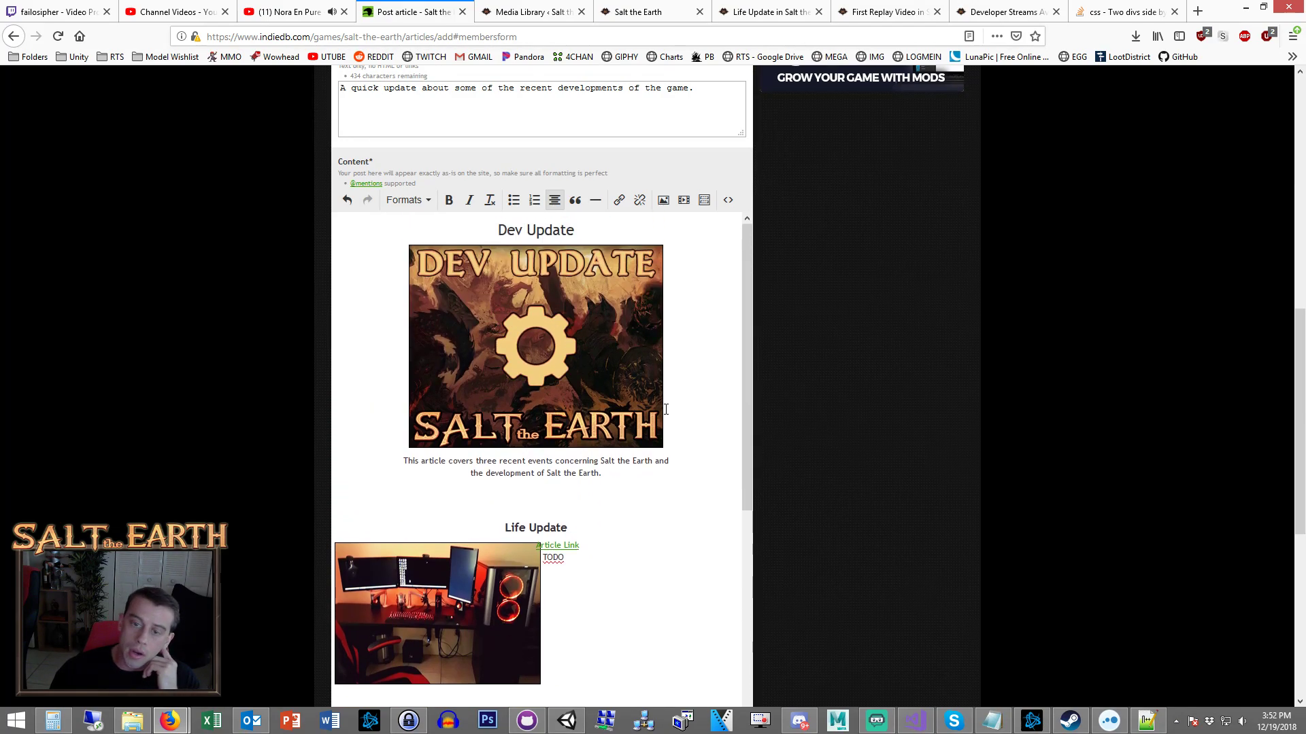
{"action": "scroll", "coordinate": [721, 435], "scroll_direction": "down", "scroll_amount": 4}
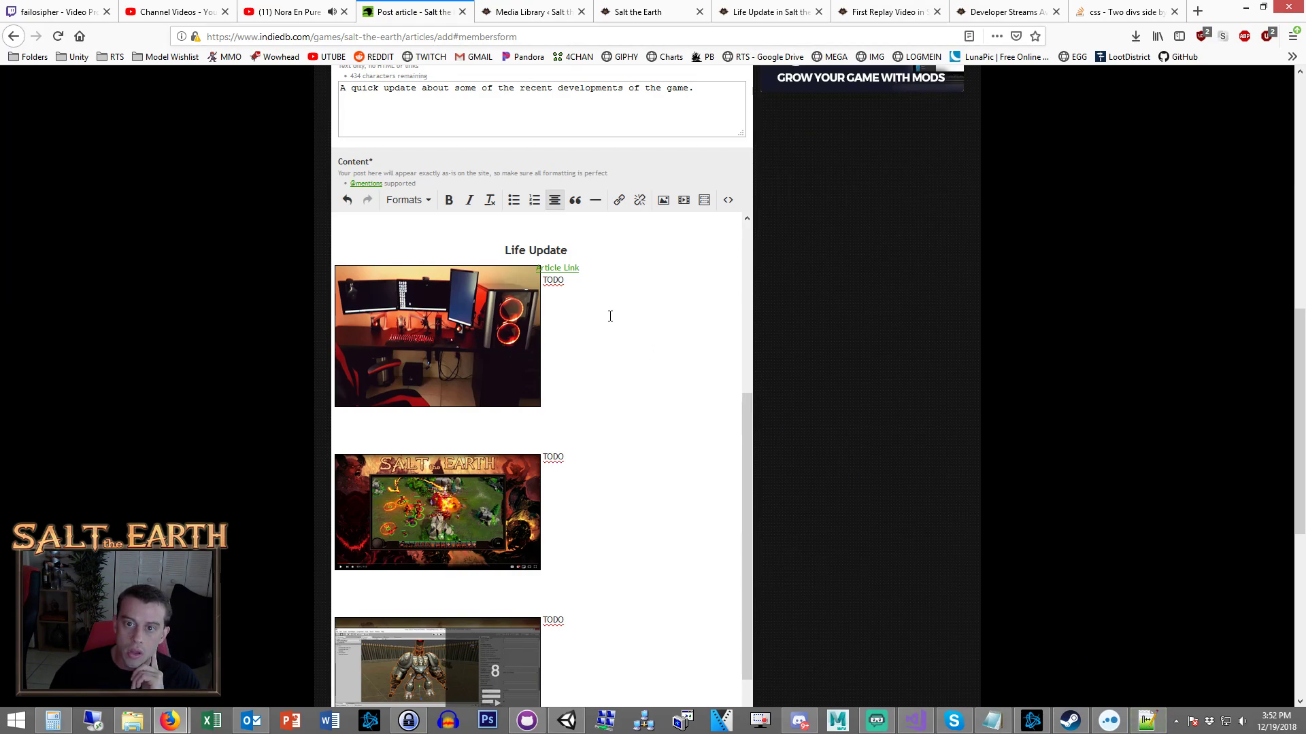
{"action": "scroll", "coordinate": [836, 368], "scroll_direction": "down", "scroll_amount": 6}
{"action": "left_click", "coordinate": [584, 621]}
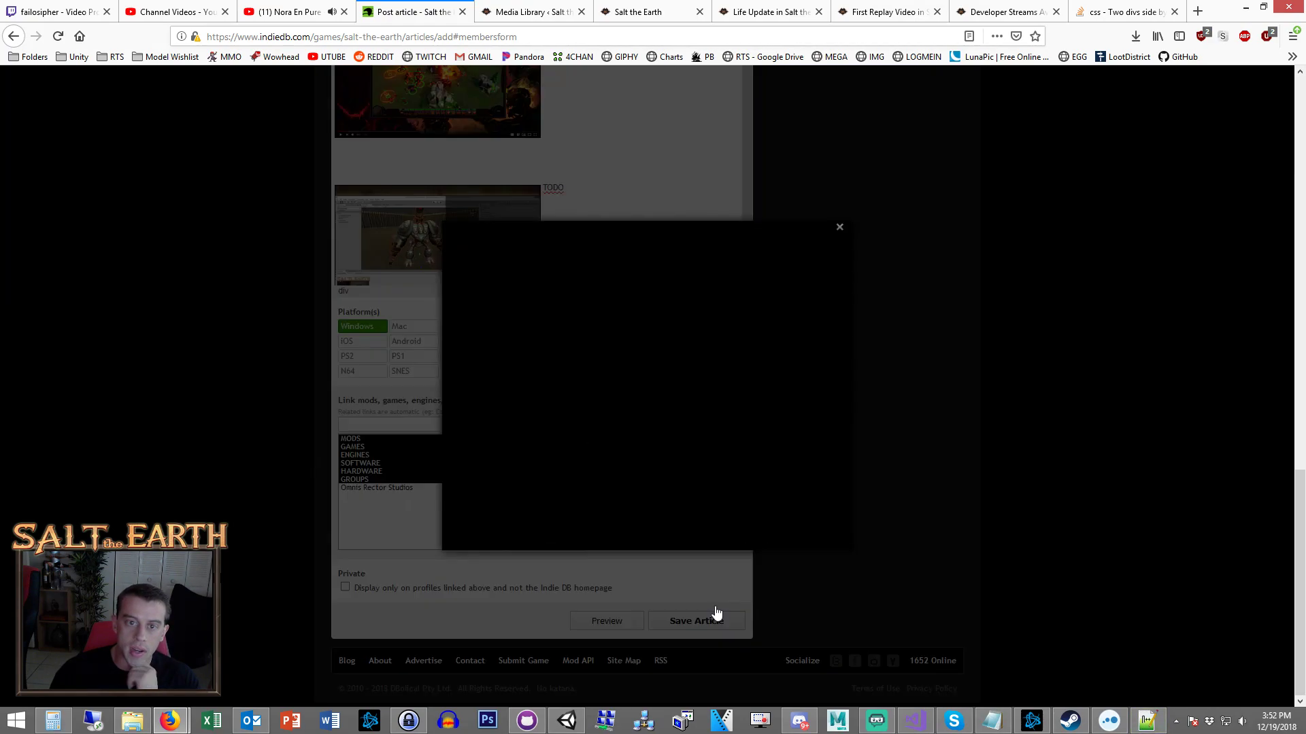
Inspect the Life Update section's Article Link element in the preview, try a deletion there and undo it.
{"action": "right_click", "coordinate": [668, 426]}
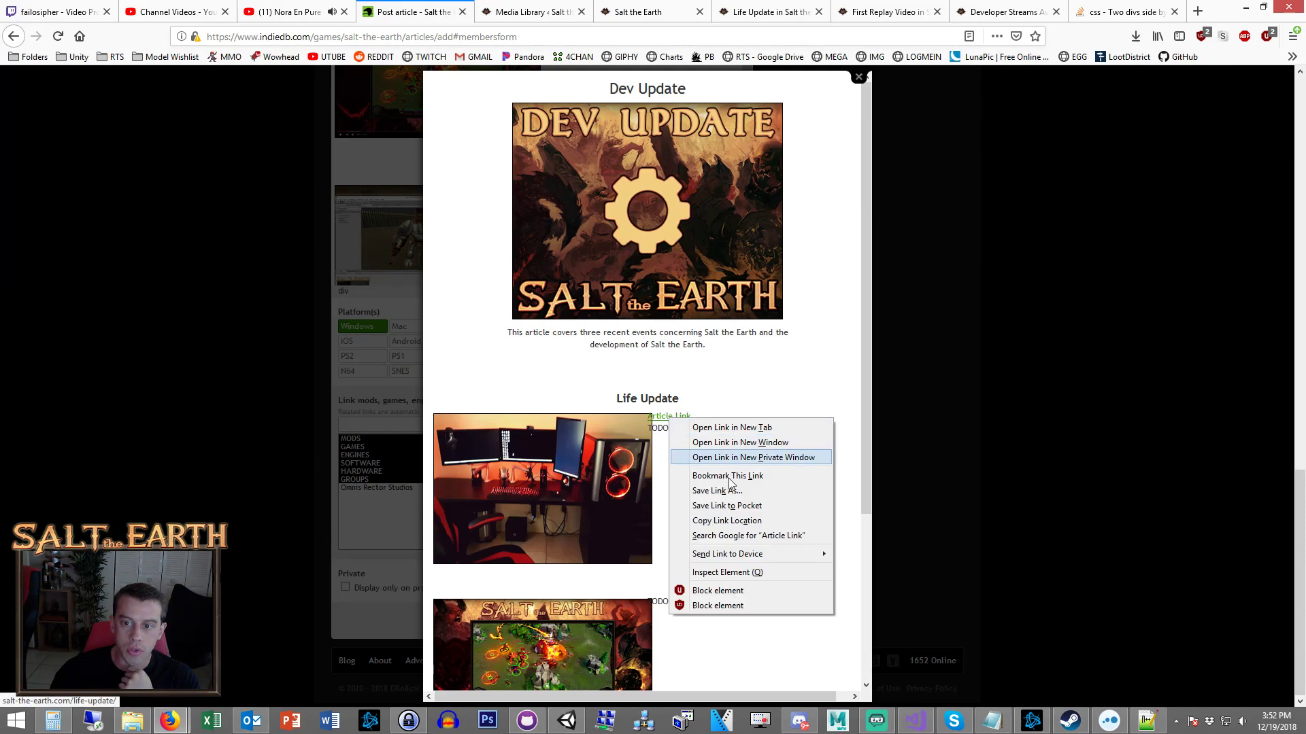
{"action": "left_click", "coordinate": [726, 571]}
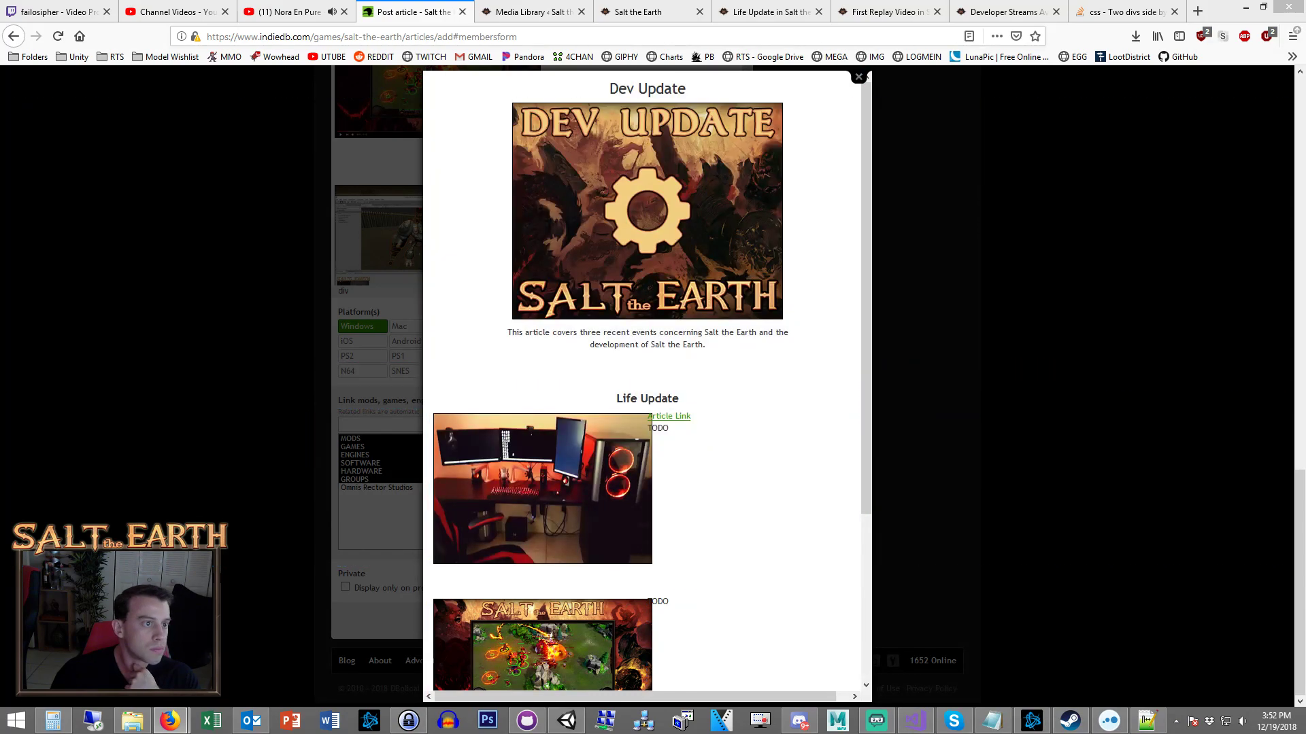
{"action": "key", "text": "Delete"}
{"action": "key", "text": "ctrl+z"}
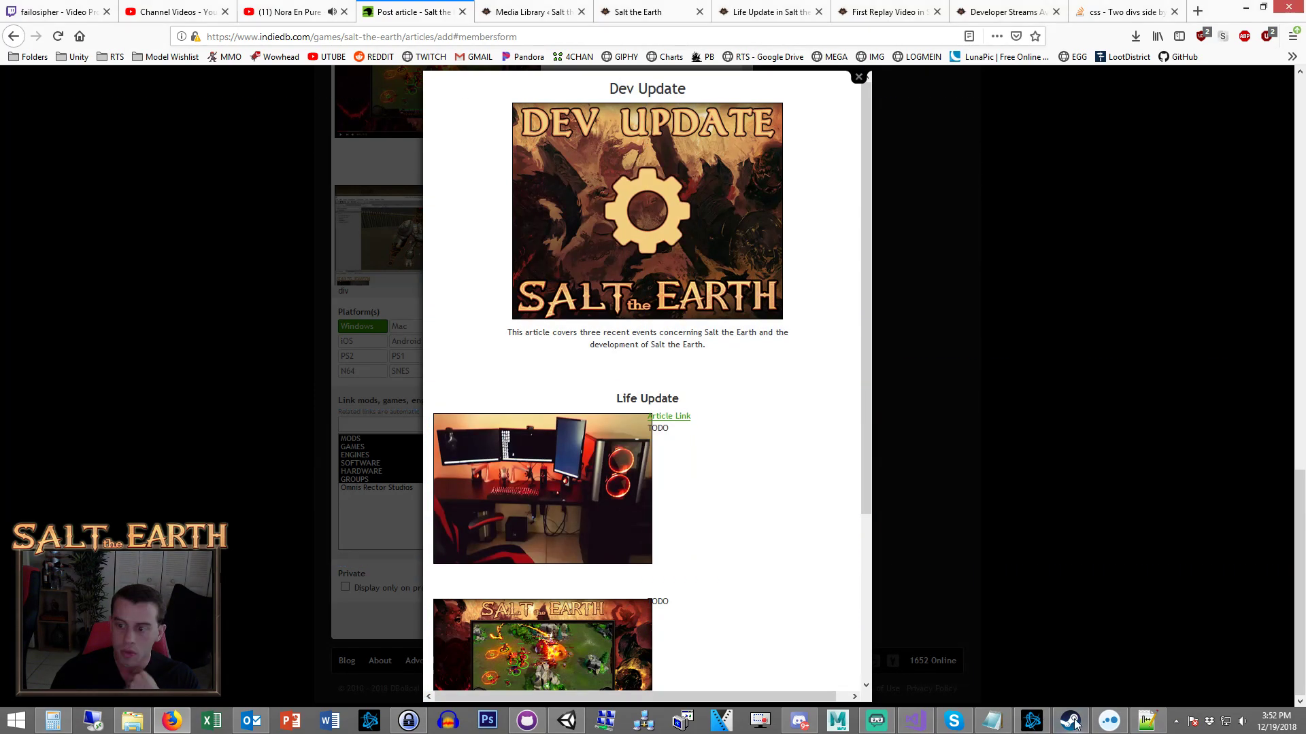
Switch to Notepad++, set the home-setup.png image's max-width to 100% and save the file.
{"action": "left_click", "coordinate": [1147, 721]}
{"action": "left_click", "coordinate": [650, 408]}
{"action": "left_click", "coordinate": [672, 384]}
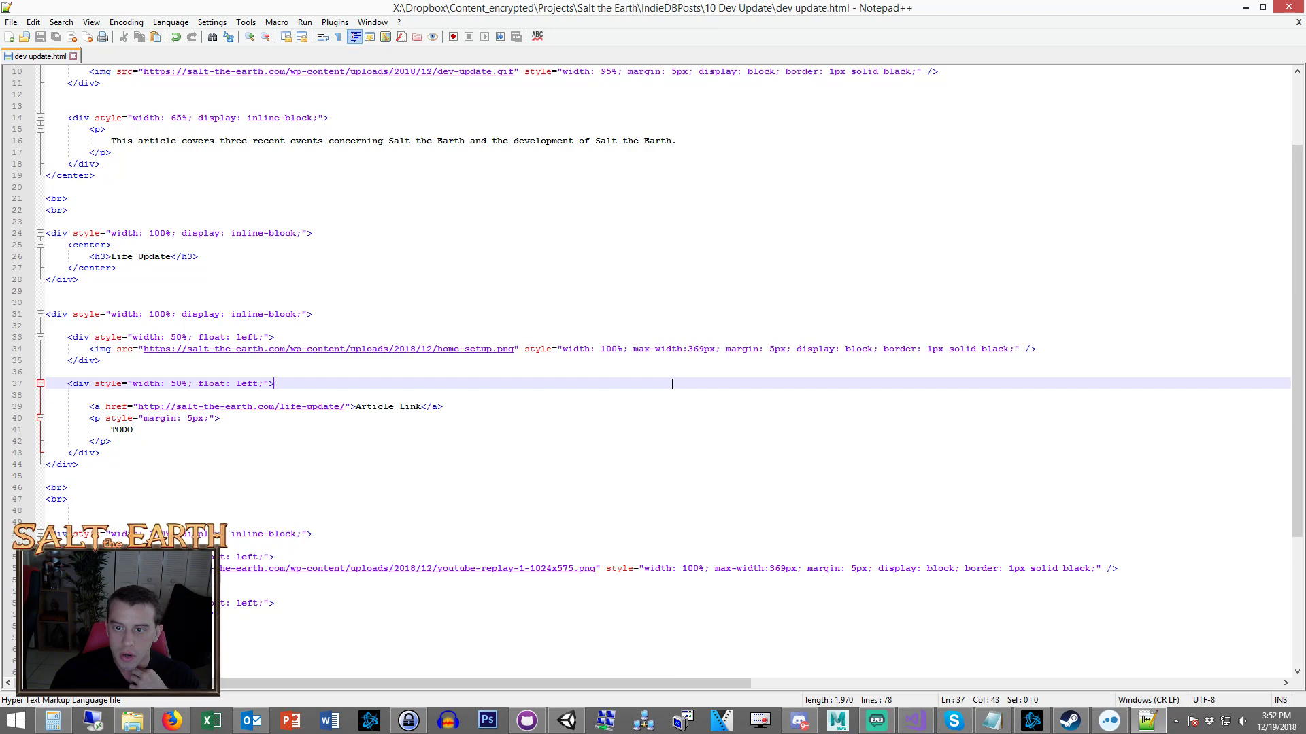
{"action": "left_click_drag", "start_coordinate": [723, 352], "coordinate": [689, 349]}
{"action": "key", "text": "Down"}
{"action": "key", "text": "Down"}
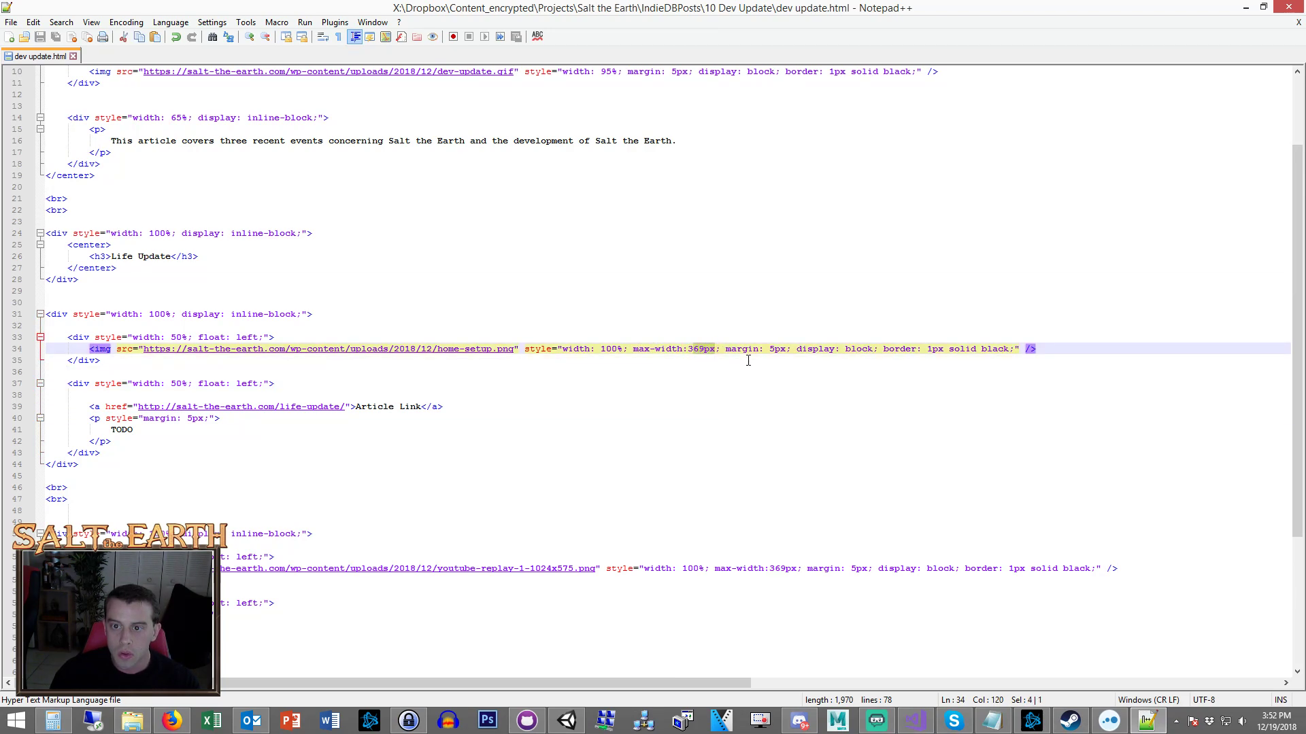
{"action": "key", "text": "BackSpace"}
{"action": "key", "text": "BackSpace"}
{"action": "type", "text": "100%"}
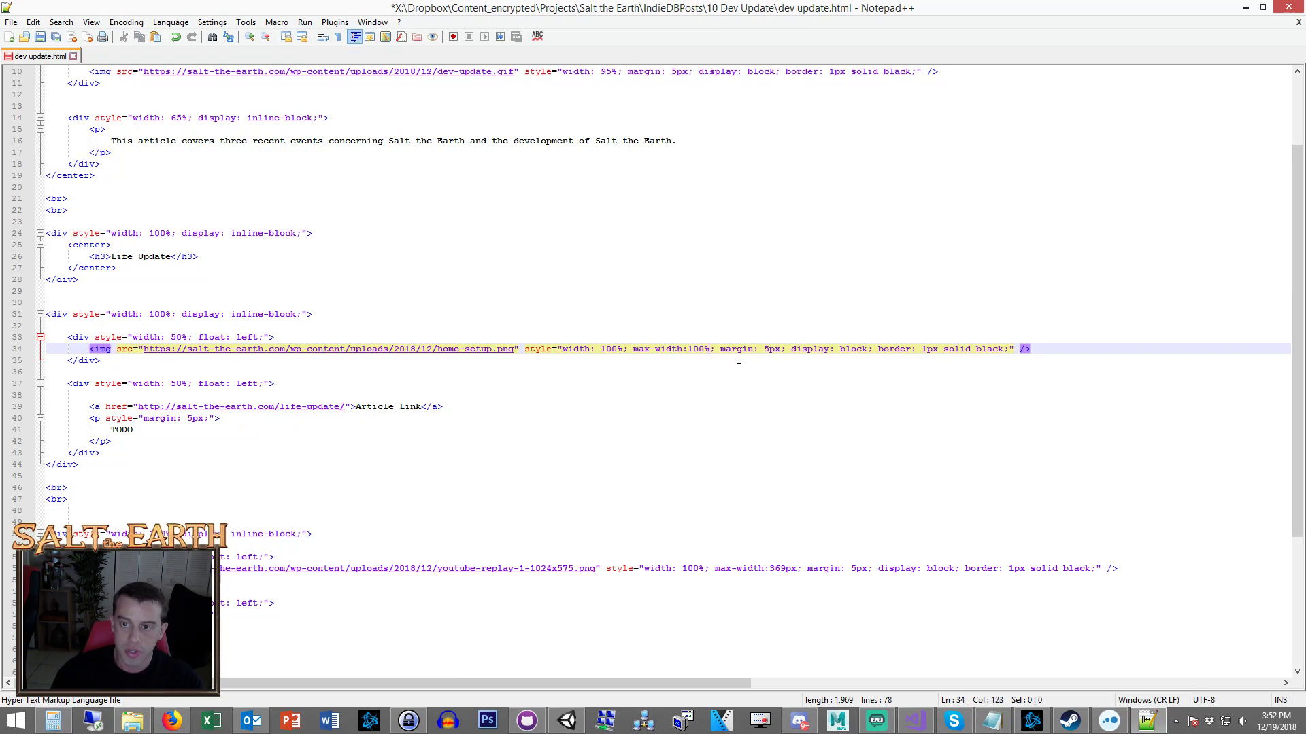
{"action": "key", "text": "ctrl+s"}
Copy the entire HTML, switch to Firefox and replace the IndieDB article's source code with it.
{"action": "key", "text": "ctrl+a"}
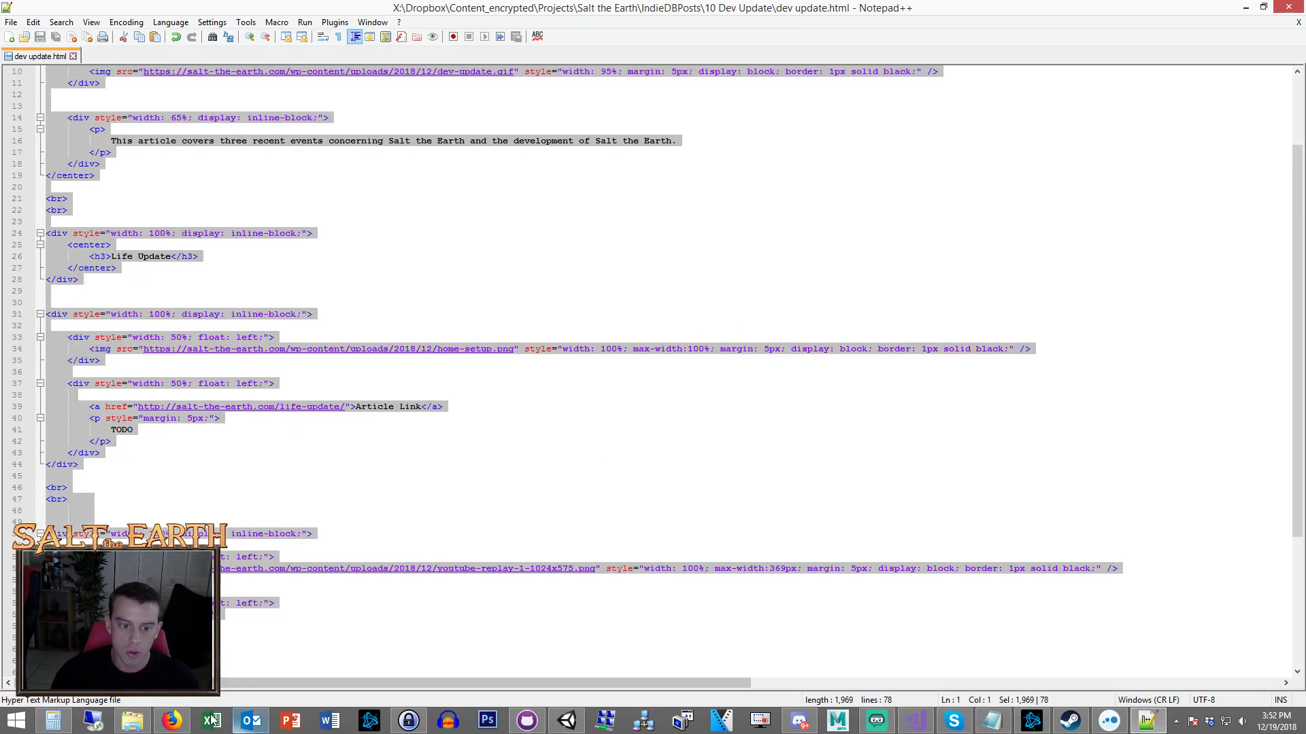
{"action": "left_click", "coordinate": [172, 721]}
{"action": "left_click", "coordinate": [927, 210]}
{"action": "scroll", "coordinate": [920, 239], "scroll_direction": "up", "scroll_amount": 10}
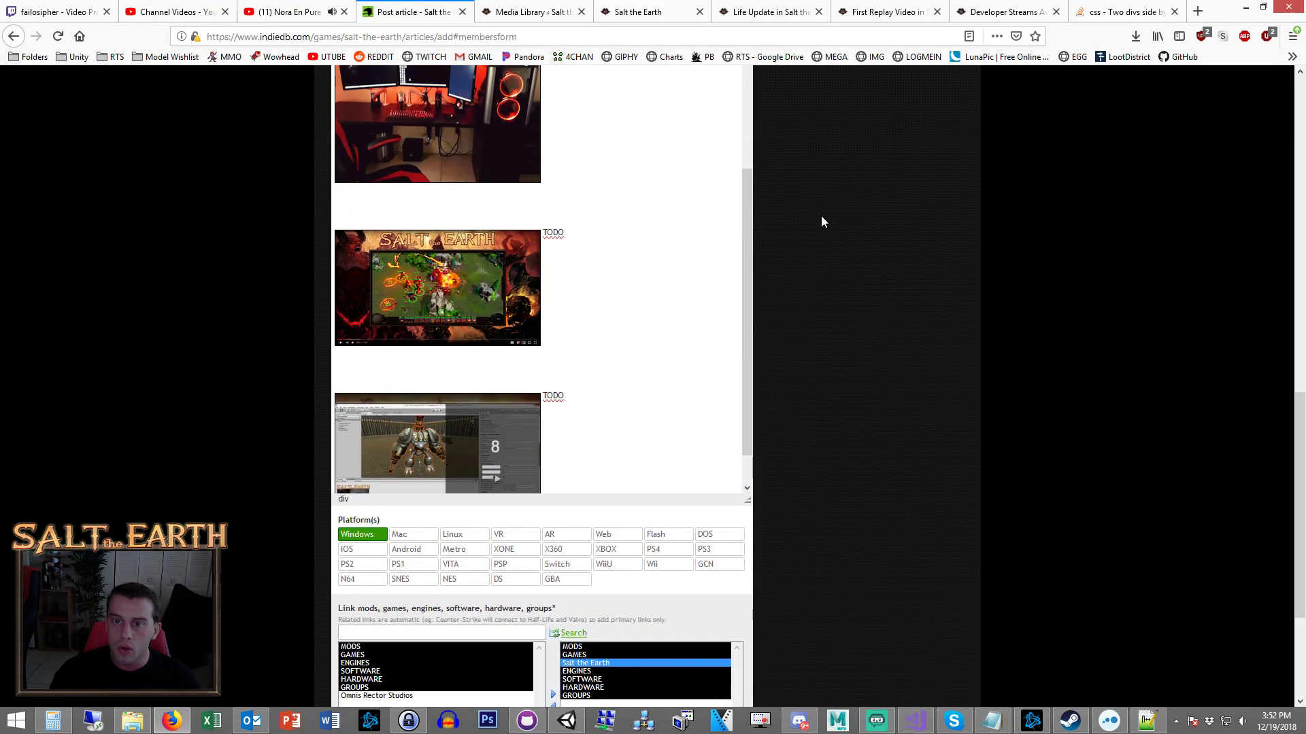
{"action": "left_click", "coordinate": [728, 253]}
{"action": "key", "text": "ctrl+a"}
{"action": "key", "text": "ctrl+v"}
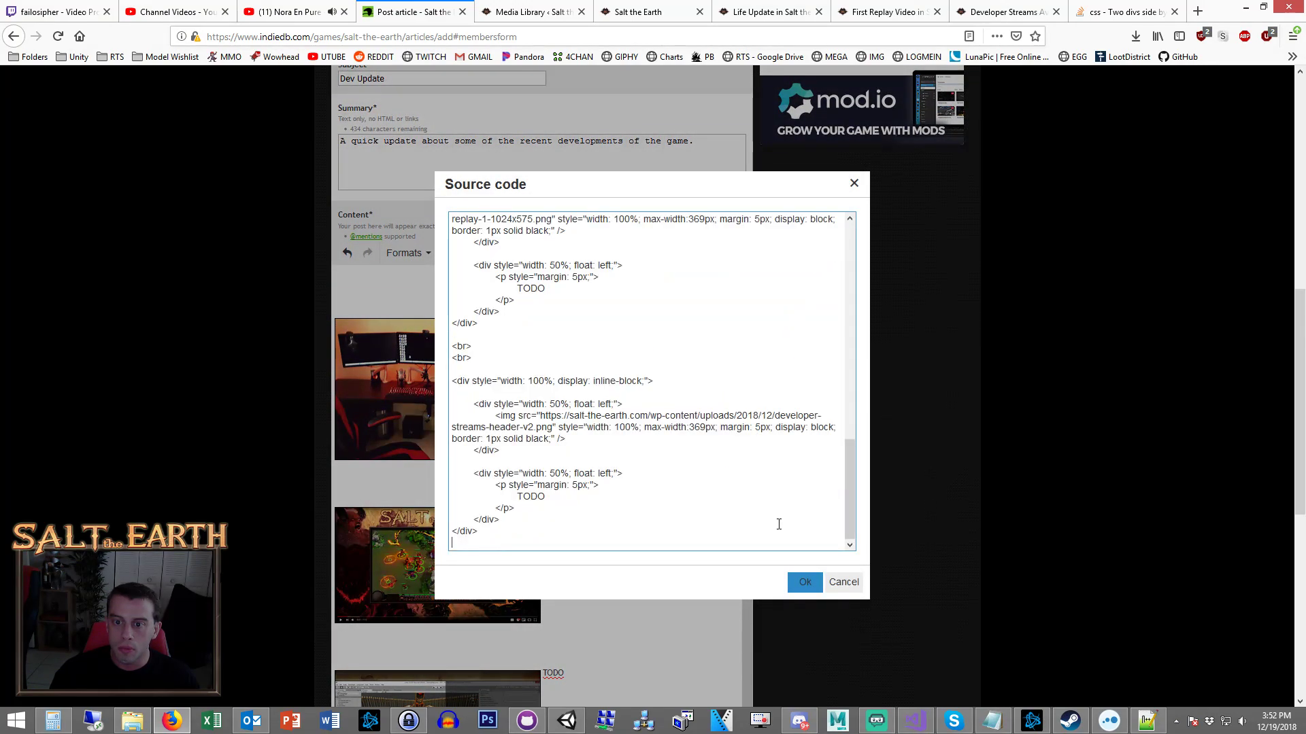
{"action": "left_click", "coordinate": [801, 582]}
Open the article's preview and inspect the Life Update section's image element.
{"action": "scroll", "coordinate": [719, 335], "scroll_direction": "down", "scroll_amount": 10}
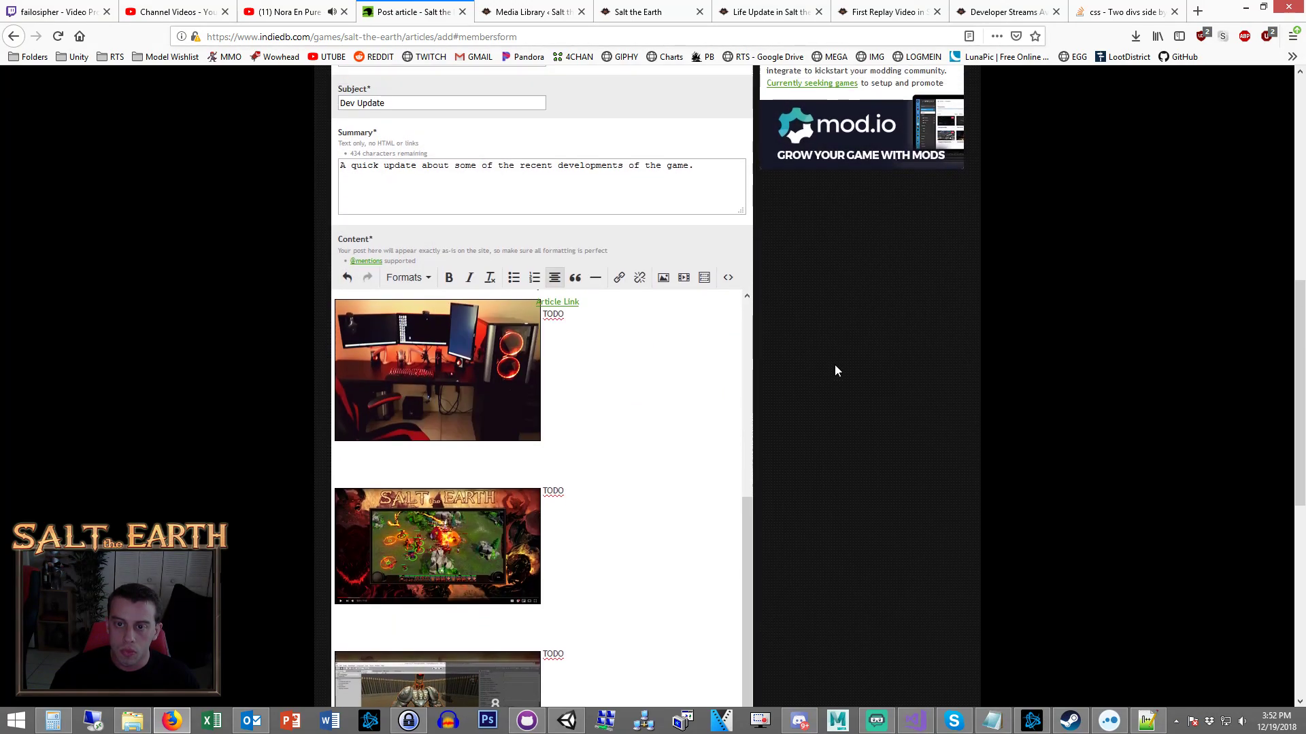
{"action": "left_click", "coordinate": [627, 623]}
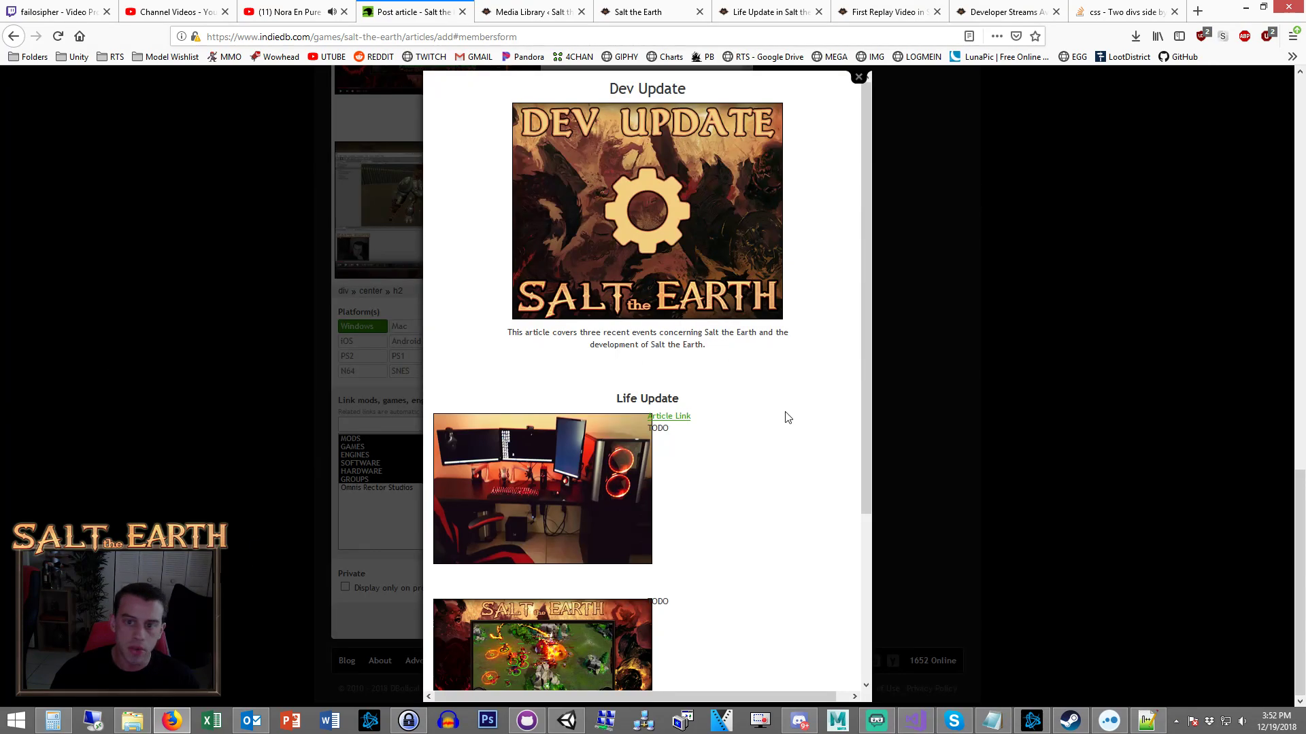
{"action": "scroll", "coordinate": [784, 414], "scroll_direction": "down", "scroll_amount": 3}
{"action": "right_click", "coordinate": [583, 336]}
{"action": "left_click", "coordinate": [655, 474]}
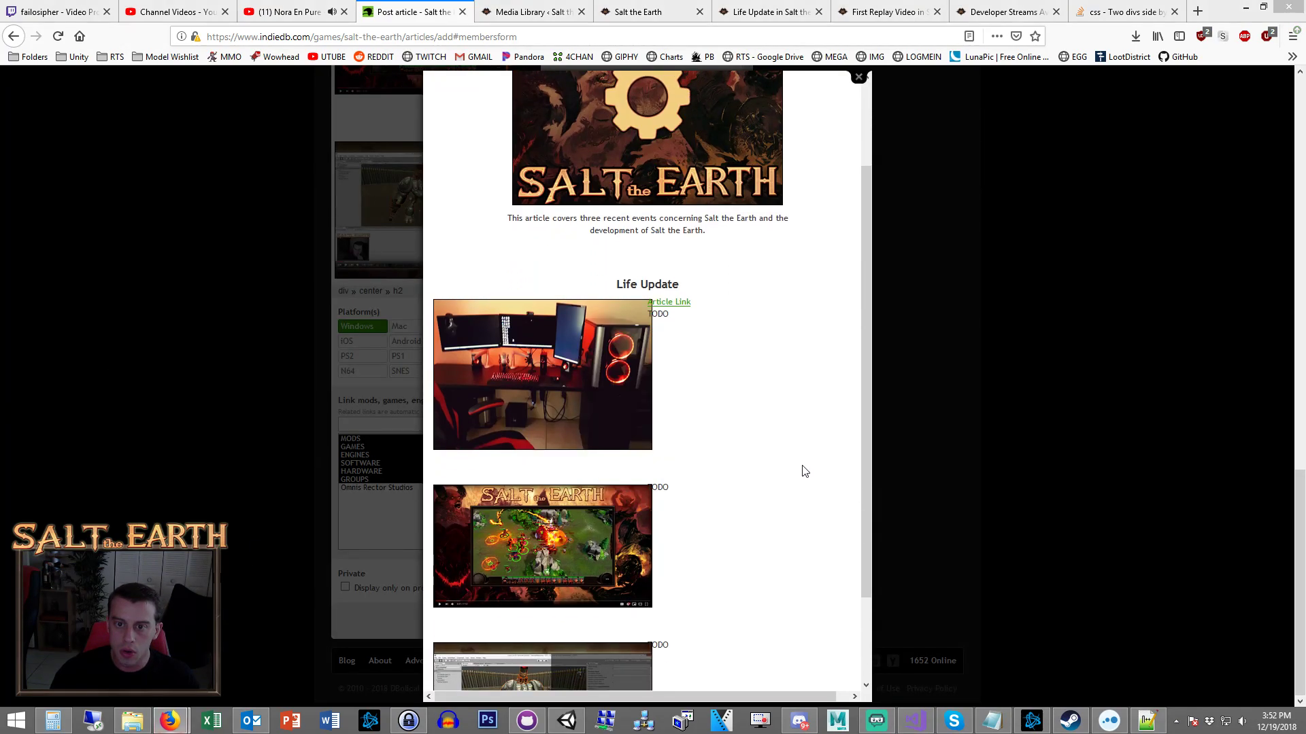
{"action": "key", "text": "Escape"}
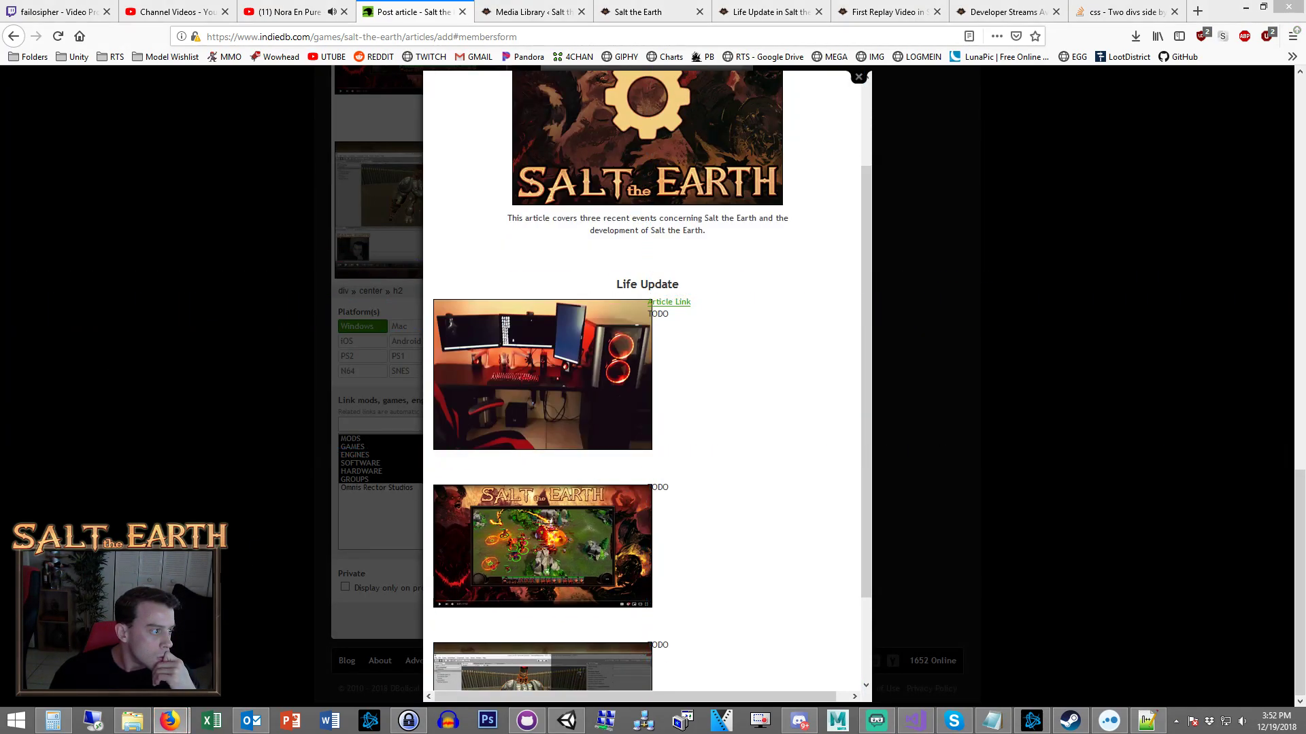
{"action": "key", "text": "ctrl+shift+c"}
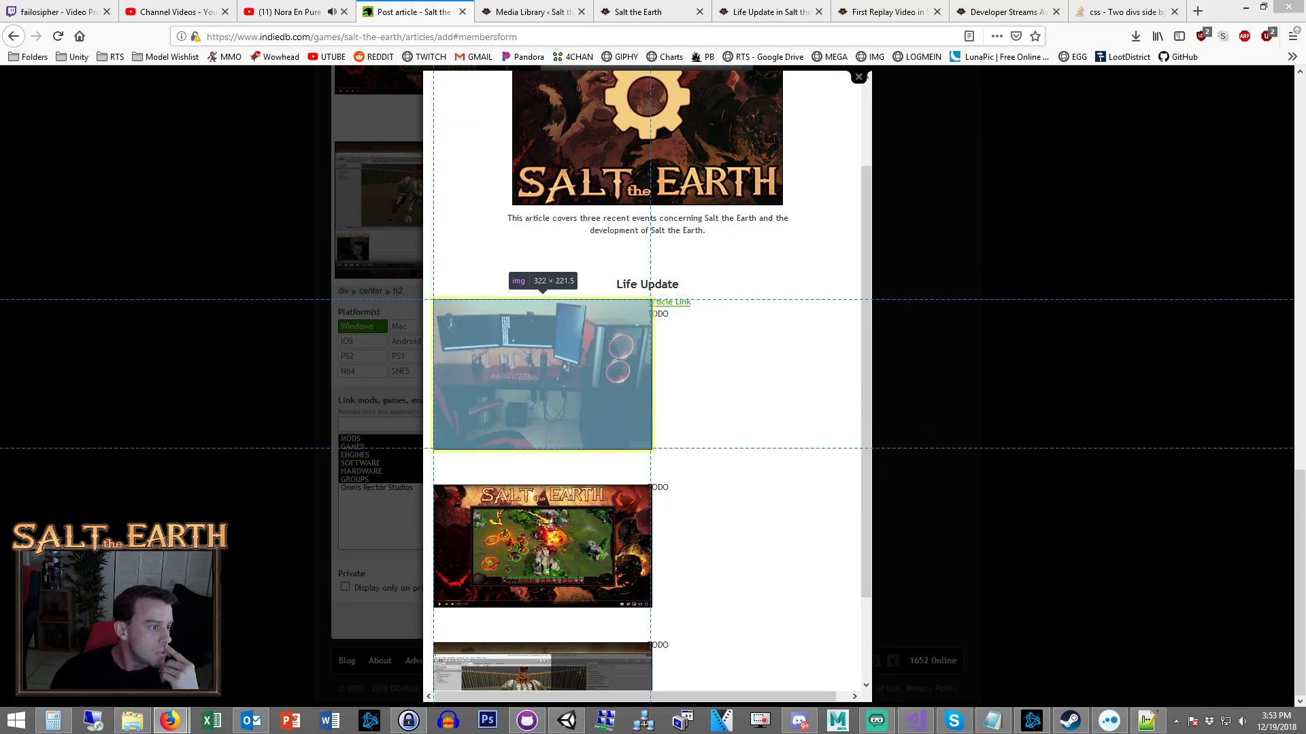
{"action": "key", "text": "Escape"}
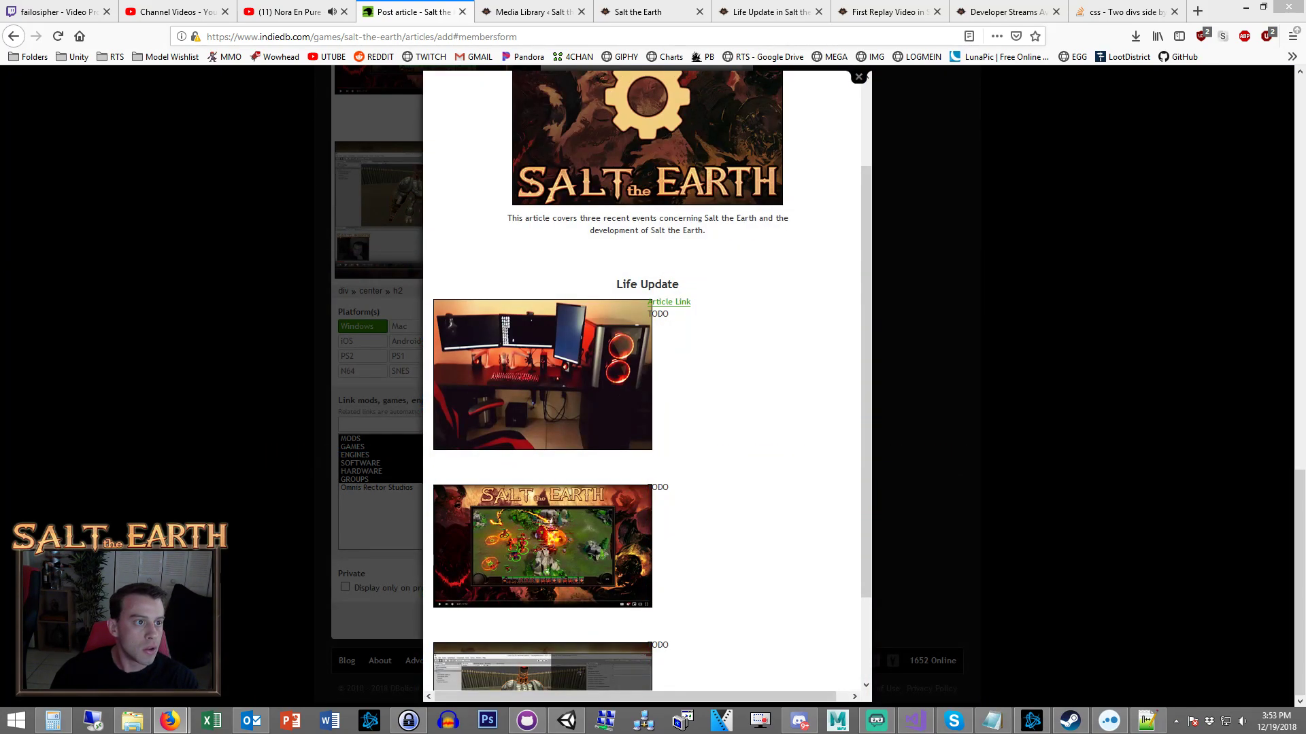
Try a width of 45 in the inspector for the Life Update image's div and check the neighbouring text div's extent.
{"action": "key", "text": "BackSpace"}
{"action": "key", "text": "BackSpace"}
{"action": "type", "text": "45"}
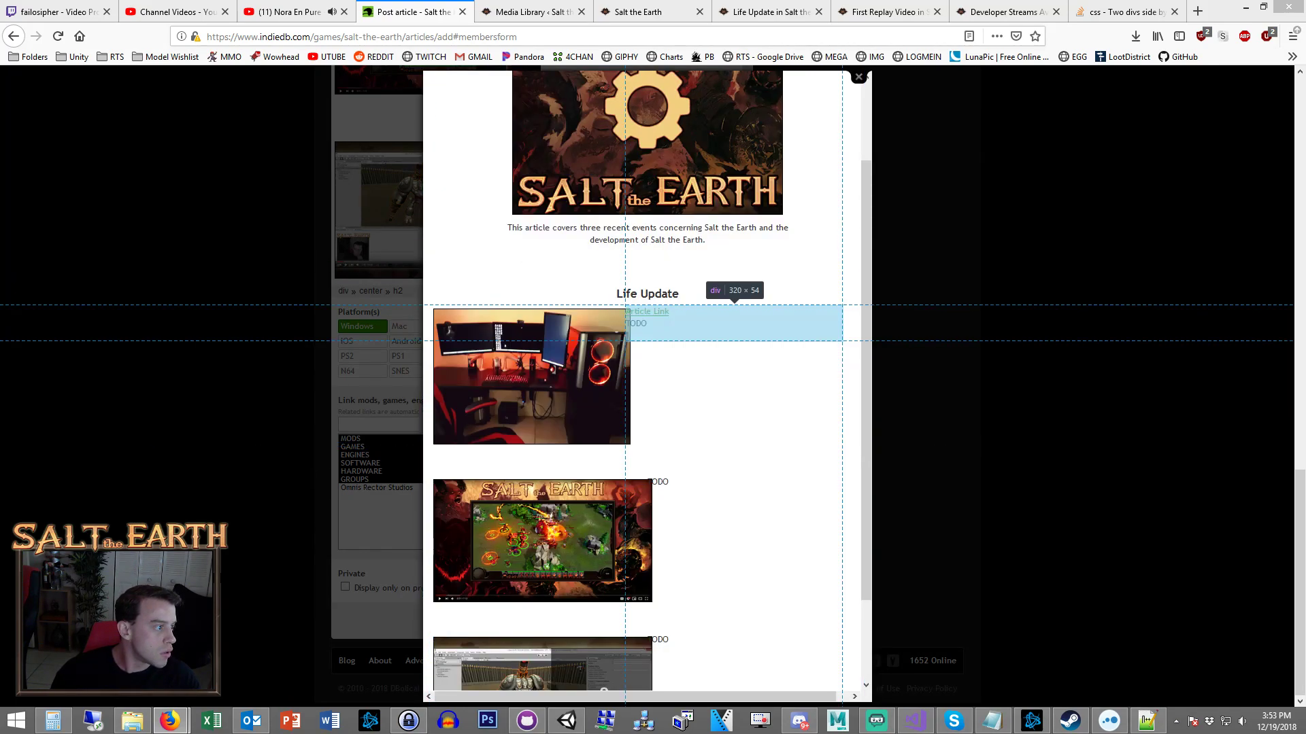
{"action": "key", "text": "Escape"}
{"action": "key", "text": "ctrl+shift+c"}
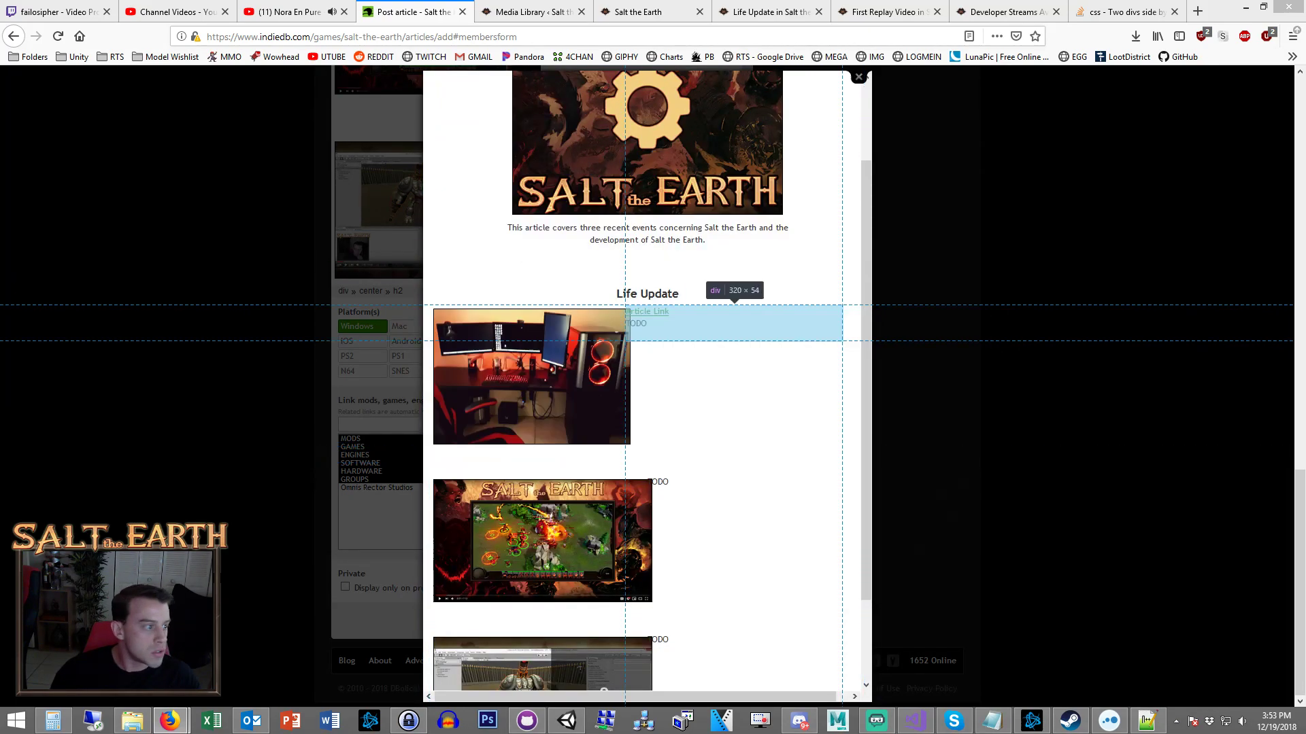
{"action": "key", "text": "Escape"}
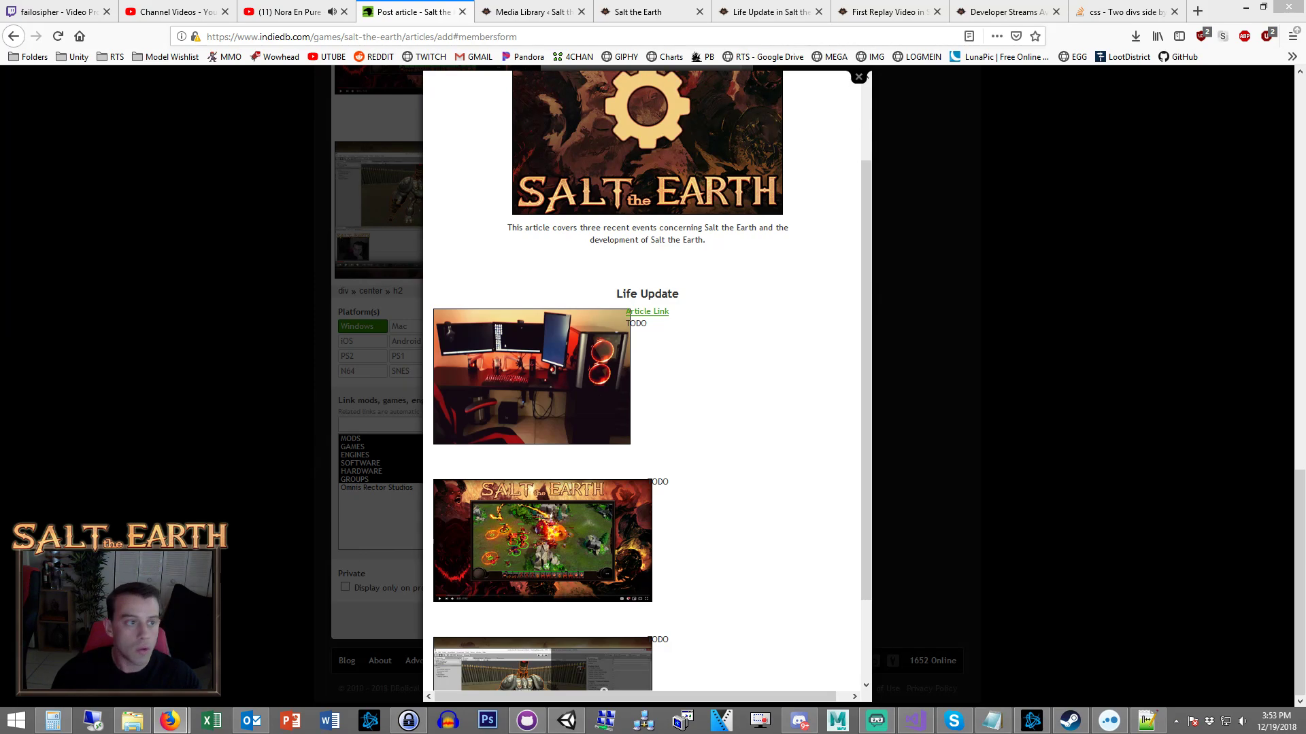
{"action": "key", "text": "ctrl+shift+c"}
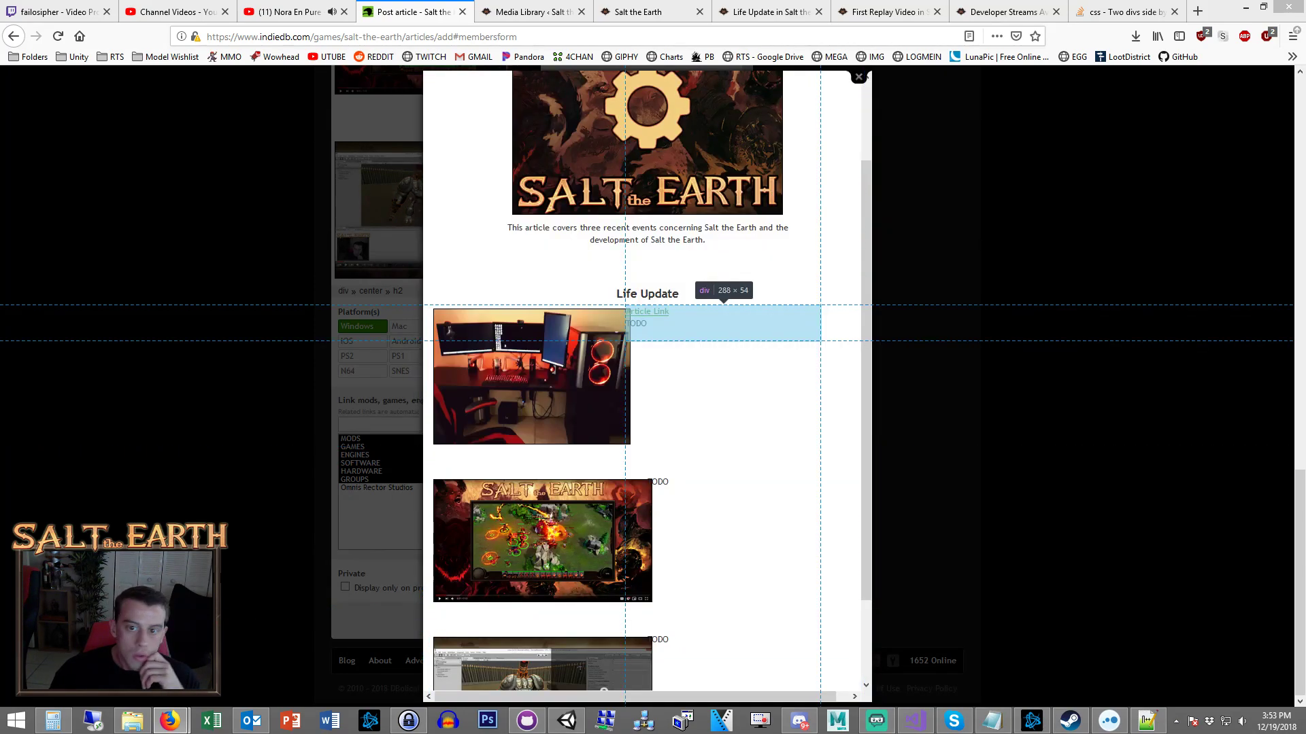
{"action": "key", "text": "Escape"}
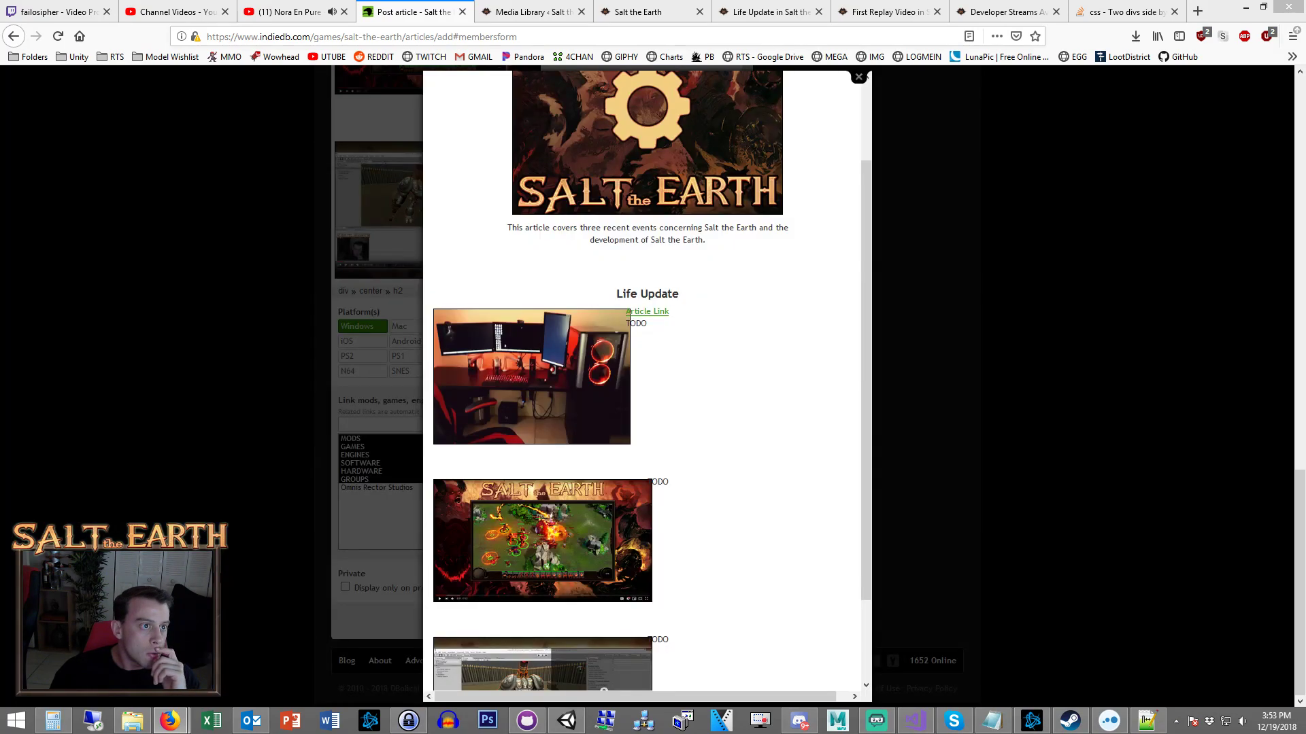
Try floating the Life Update text div right in the inspector, enter 100 as a trial value and leave the preview.
{"action": "type", "text": "right"}
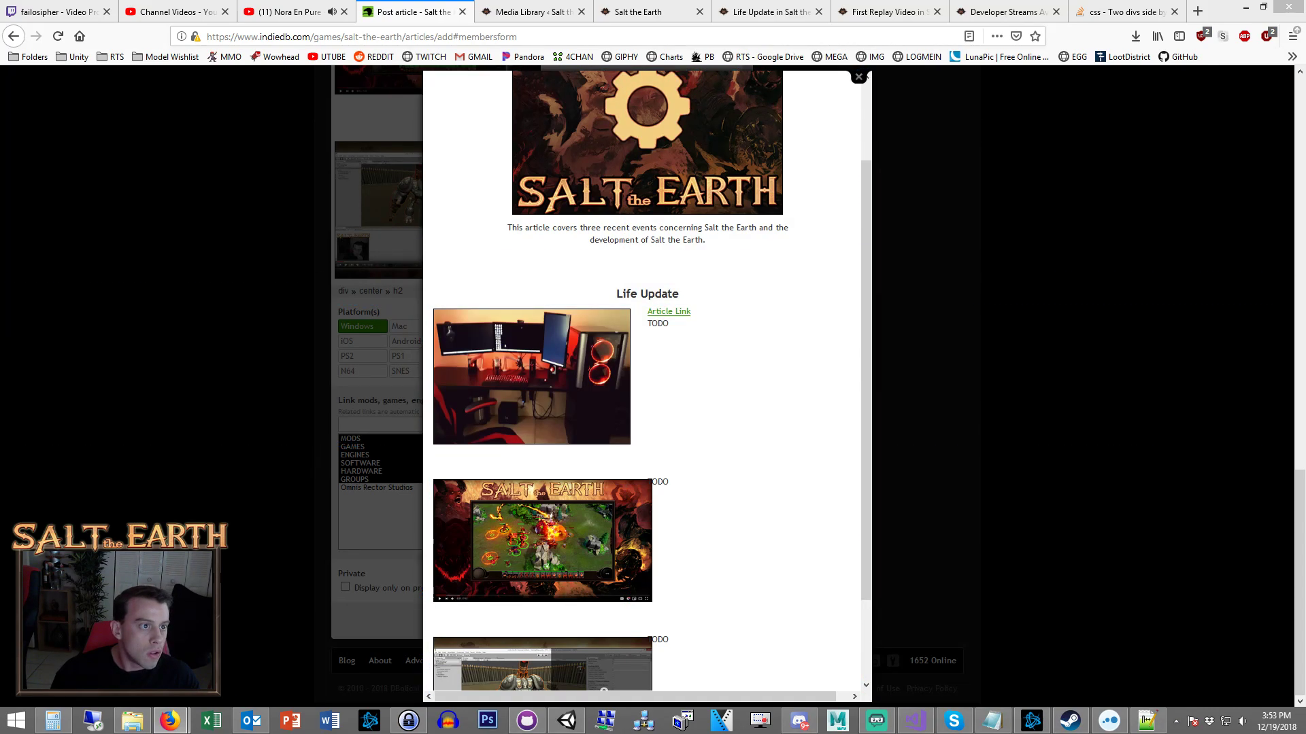
{"action": "key", "text": "BackSpace"}
{"action": "key", "text": "BackSpace"}
{"action": "type", "text": "100"}
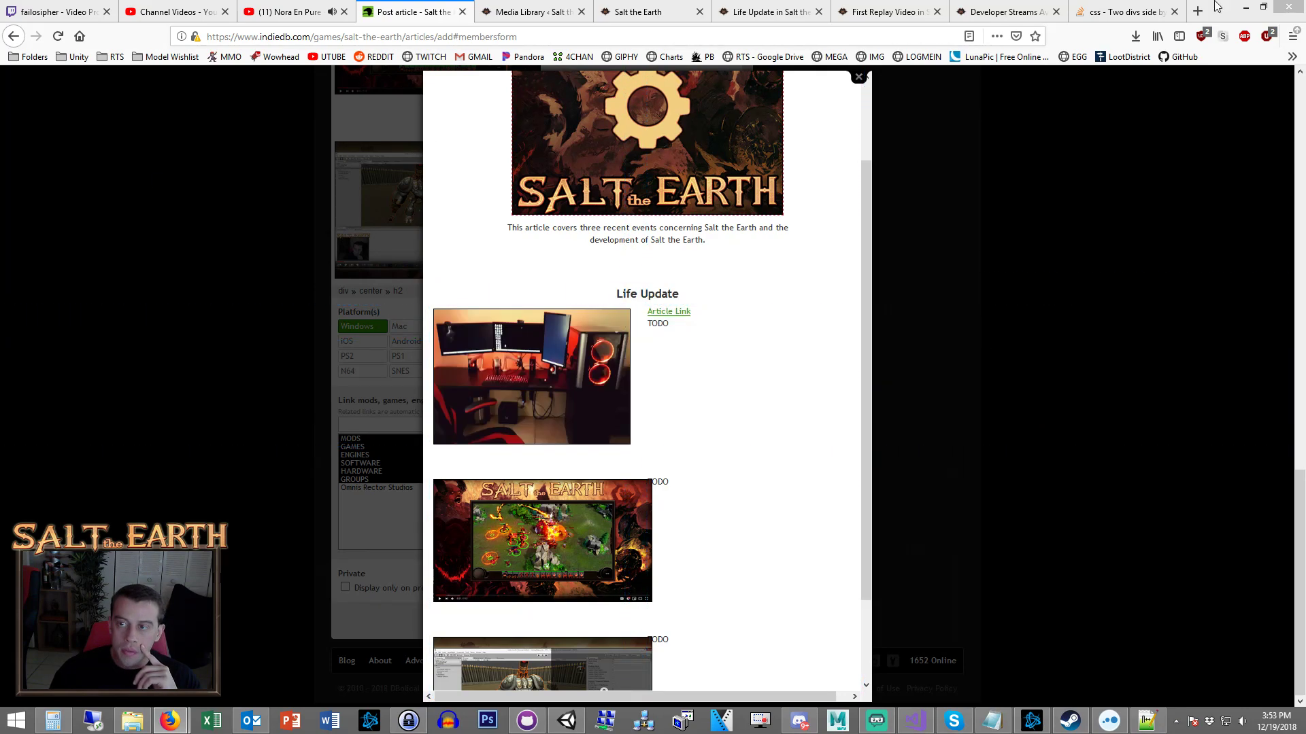
{"action": "left_click", "coordinate": [1011, 309]}
Switch to Notepad++ and set the Life Update image div's width to 45% and the text div's float to right.
{"action": "left_click", "coordinate": [1147, 721]}
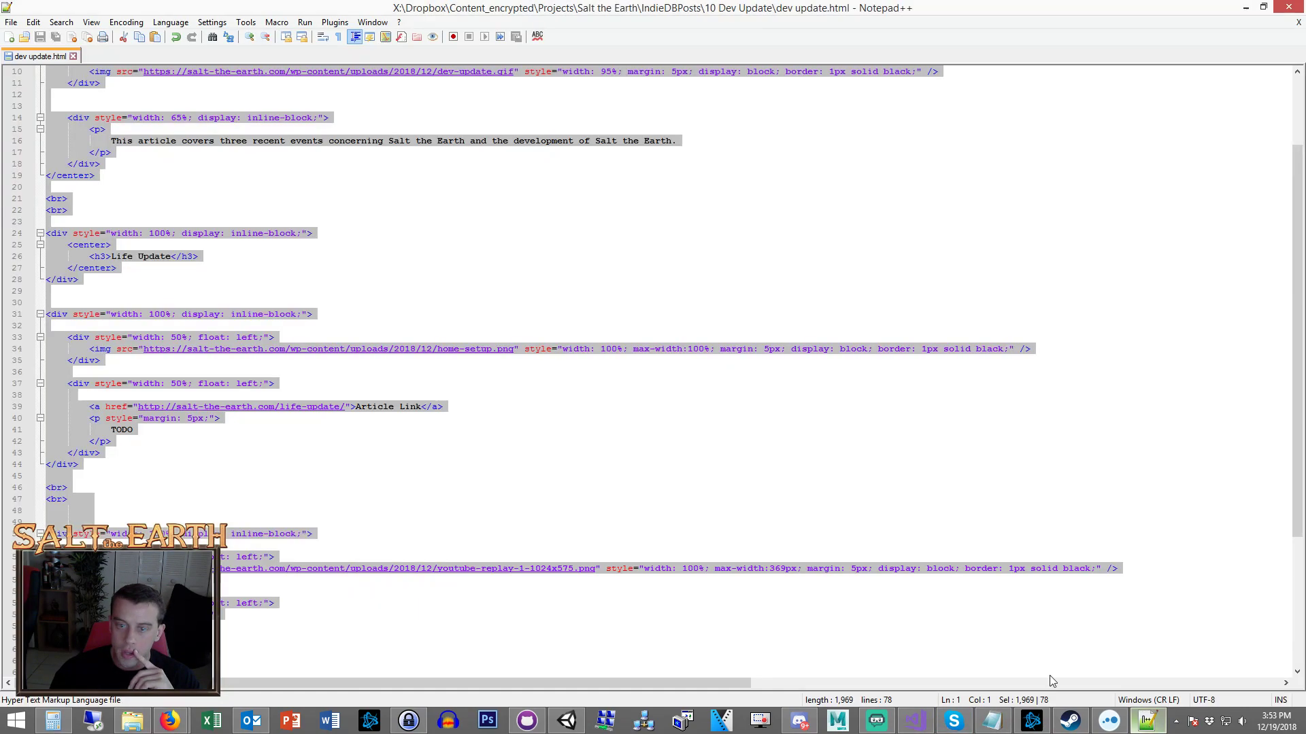
{"action": "left_click", "coordinate": [560, 451]}
{"action": "left_click", "coordinate": [565, 397]}
{"action": "left_click", "coordinate": [182, 337]}
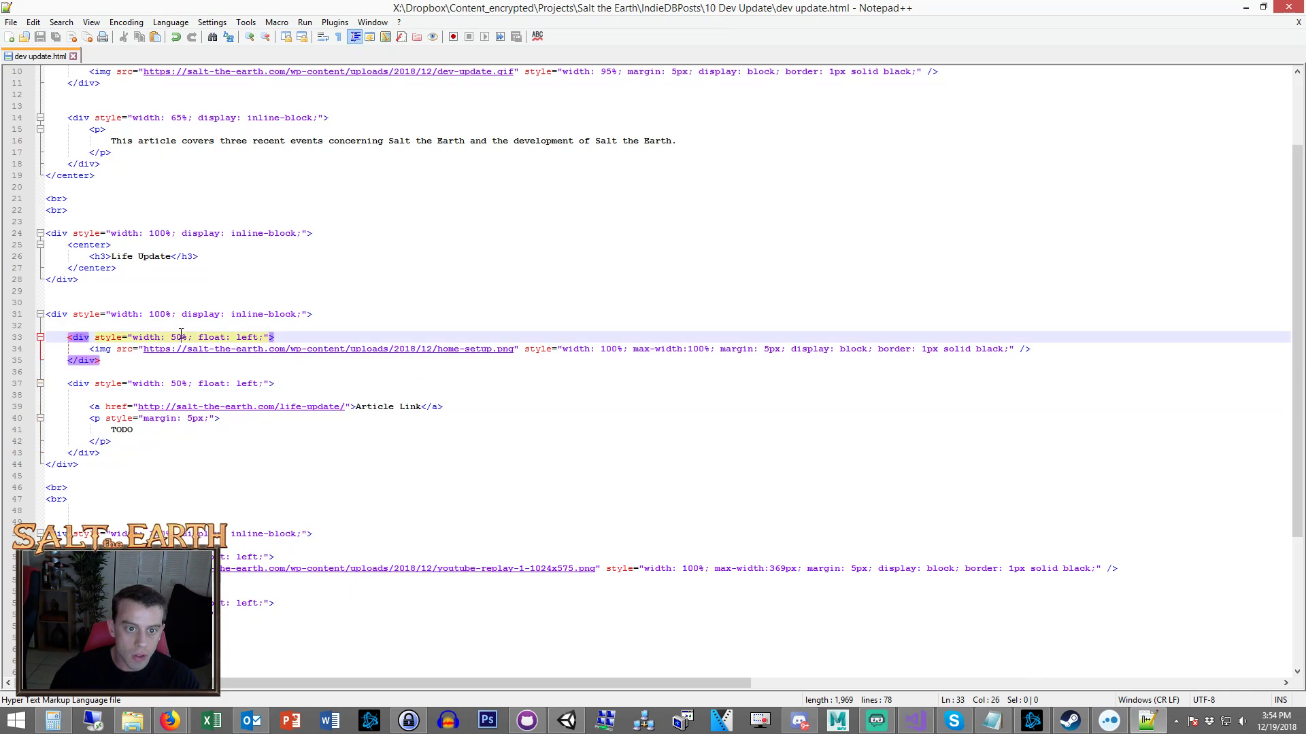
{"action": "key", "text": "BackSpace"}
{"action": "key", "text": "BackSpace"}
{"action": "type", "text": "45"}
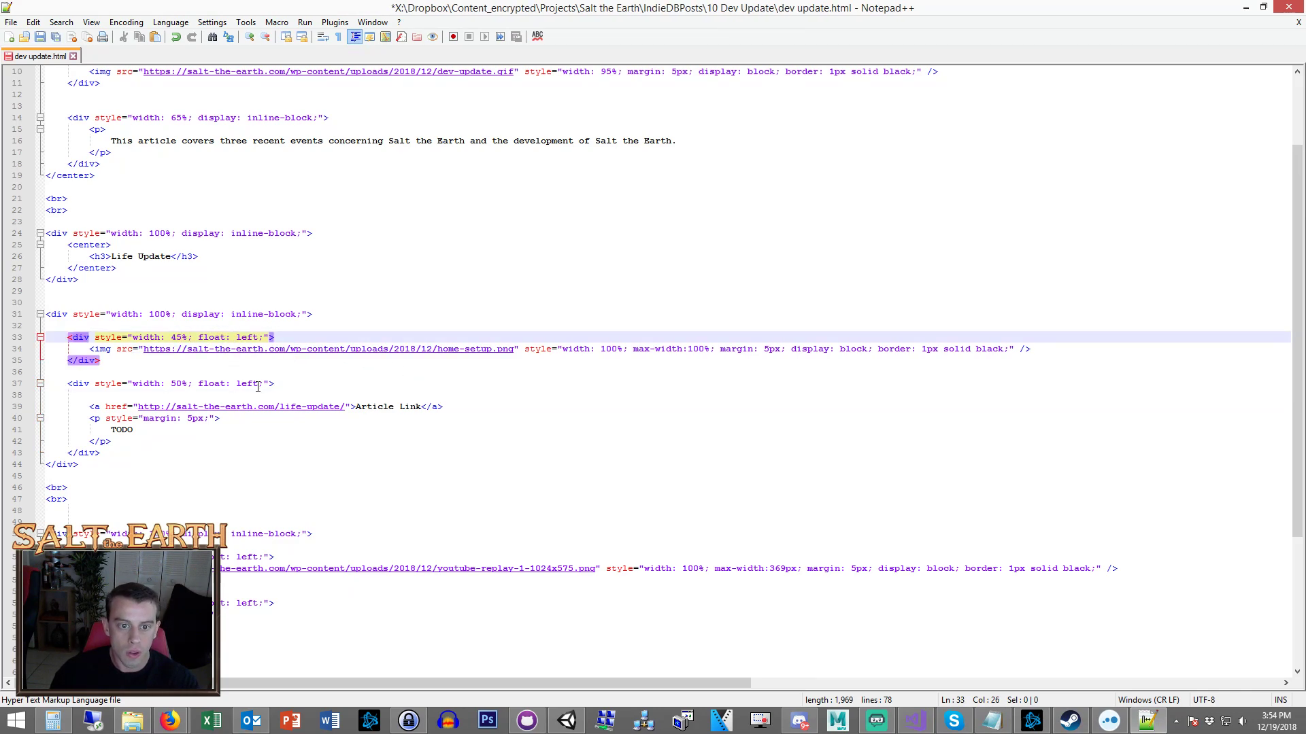
{"action": "double_click", "coordinate": [258, 384]}
{"action": "type", "text": "right"}
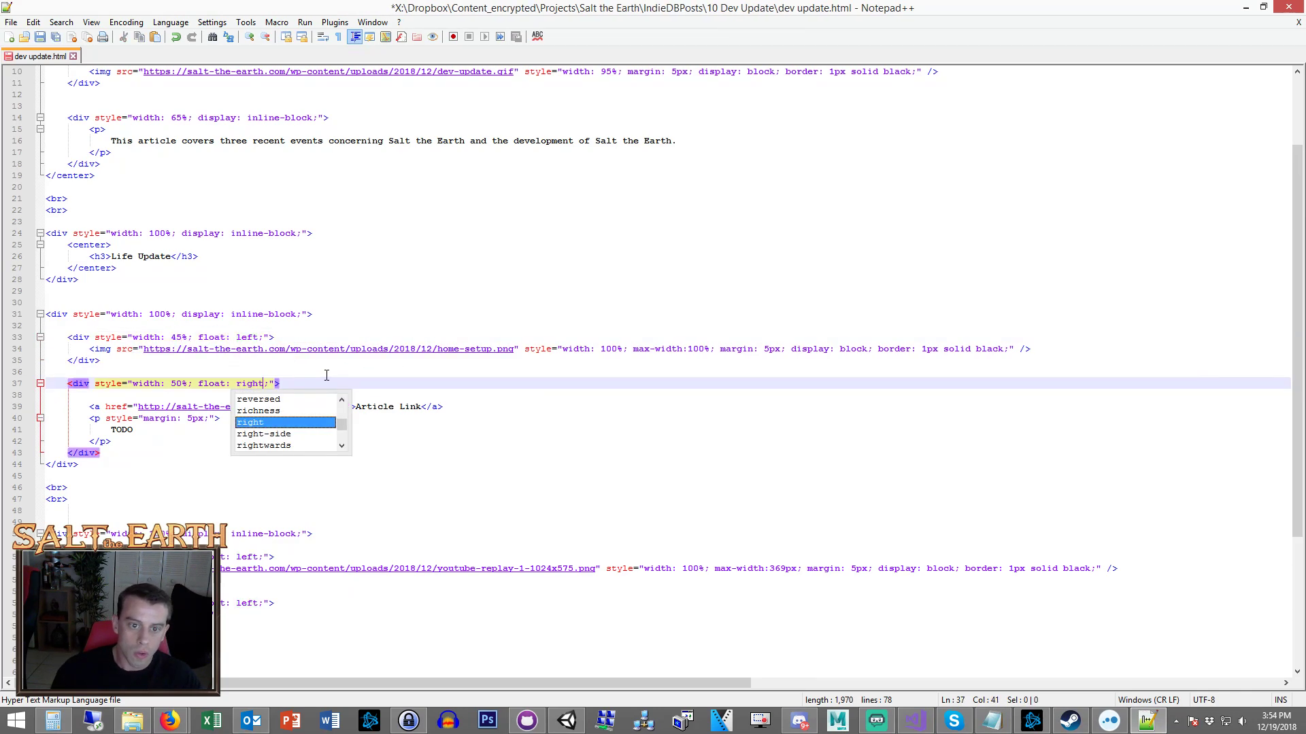
{"action": "key", "text": "End"}
{"action": "left_click", "coordinate": [638, 370]}
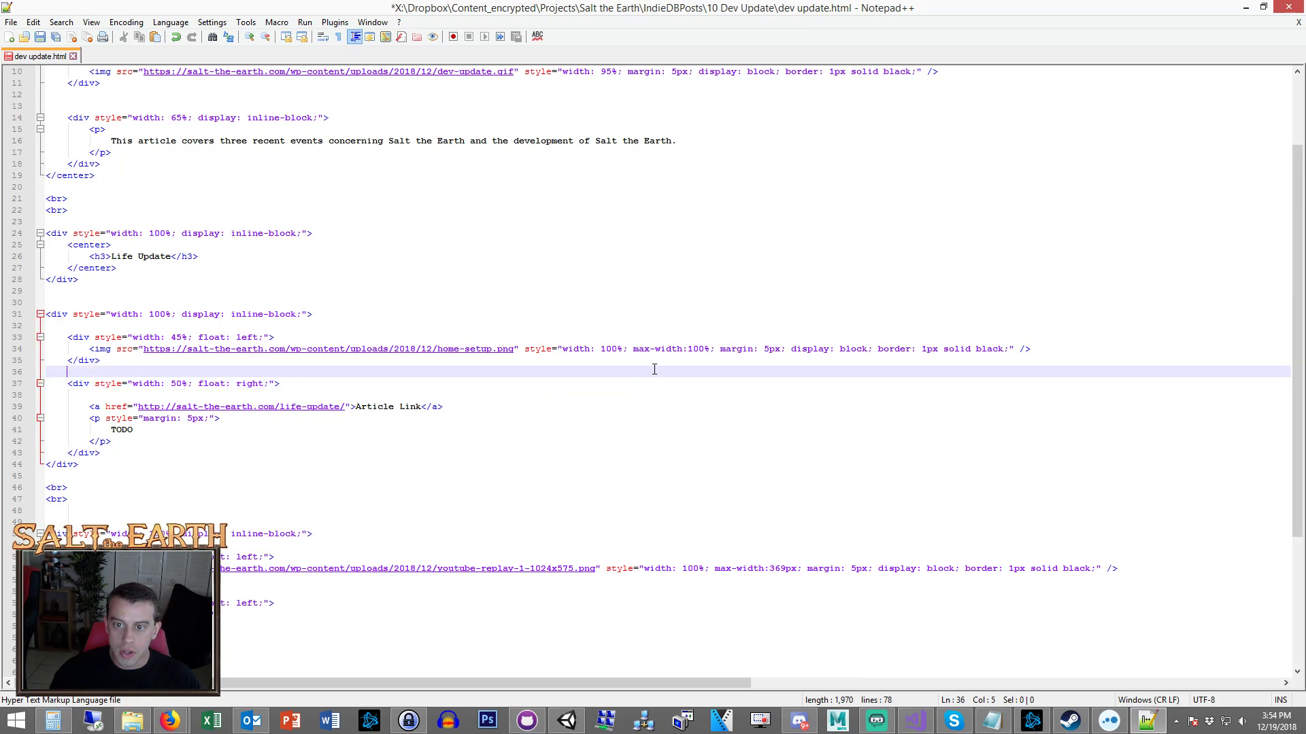
Copy "ax-width:100%;" from the home-setup.png image's style over the max-width settings of the replay and developer-streams images.
{"action": "left_click_drag", "start_coordinate": [718, 349], "coordinate": [590, 350]}
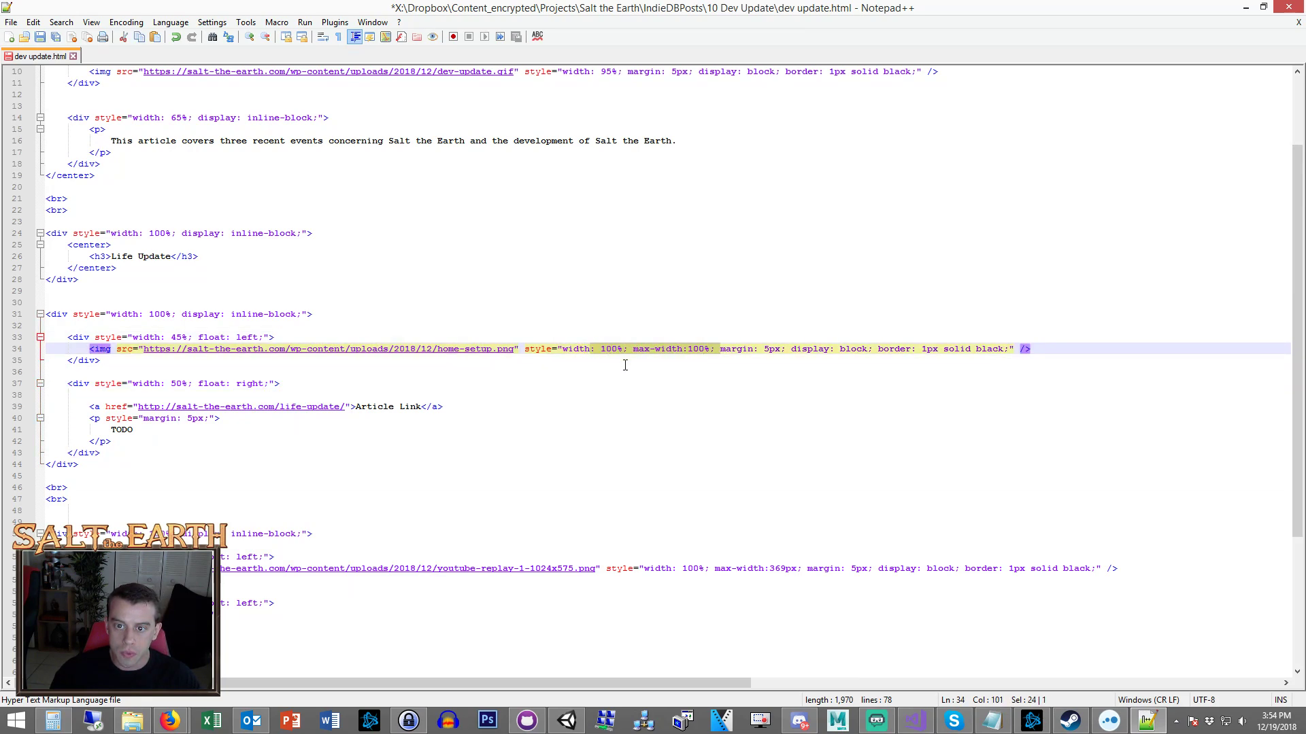
{"action": "left_click", "coordinate": [624, 364]}
{"action": "left_click_drag", "start_coordinate": [715, 349], "coordinate": [639, 349]}
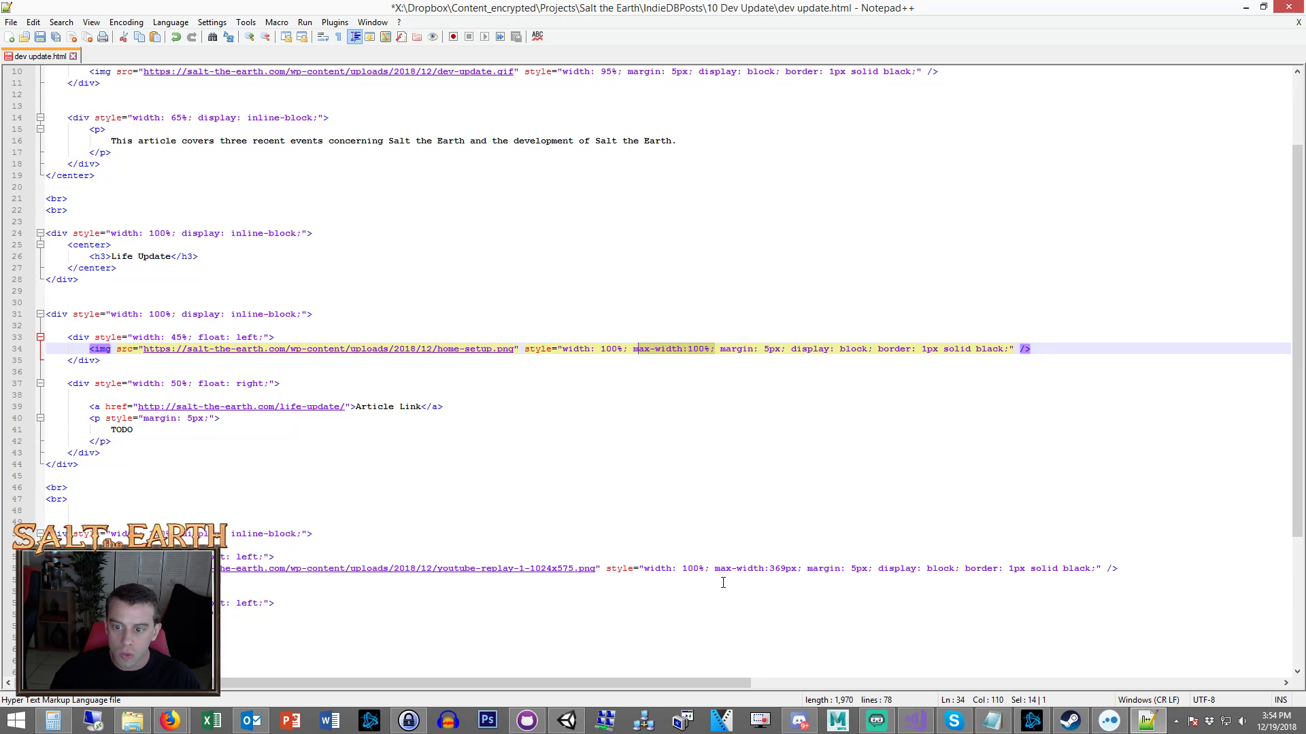
{"action": "left_click_drag", "start_coordinate": [808, 569], "coordinate": [714, 568]}
{"action": "key", "text": "ctrl+v"}
{"action": "scroll", "coordinate": [758, 467], "scroll_direction": "down", "scroll_amount": 6}
{"action": "left_click_drag", "start_coordinate": [820, 560], "coordinate": [721, 558]}
{"action": "key", "text": "ctrl+v"}
{"action": "scroll", "coordinate": [396, 430], "scroll_direction": "up", "scroll_amount": 3}
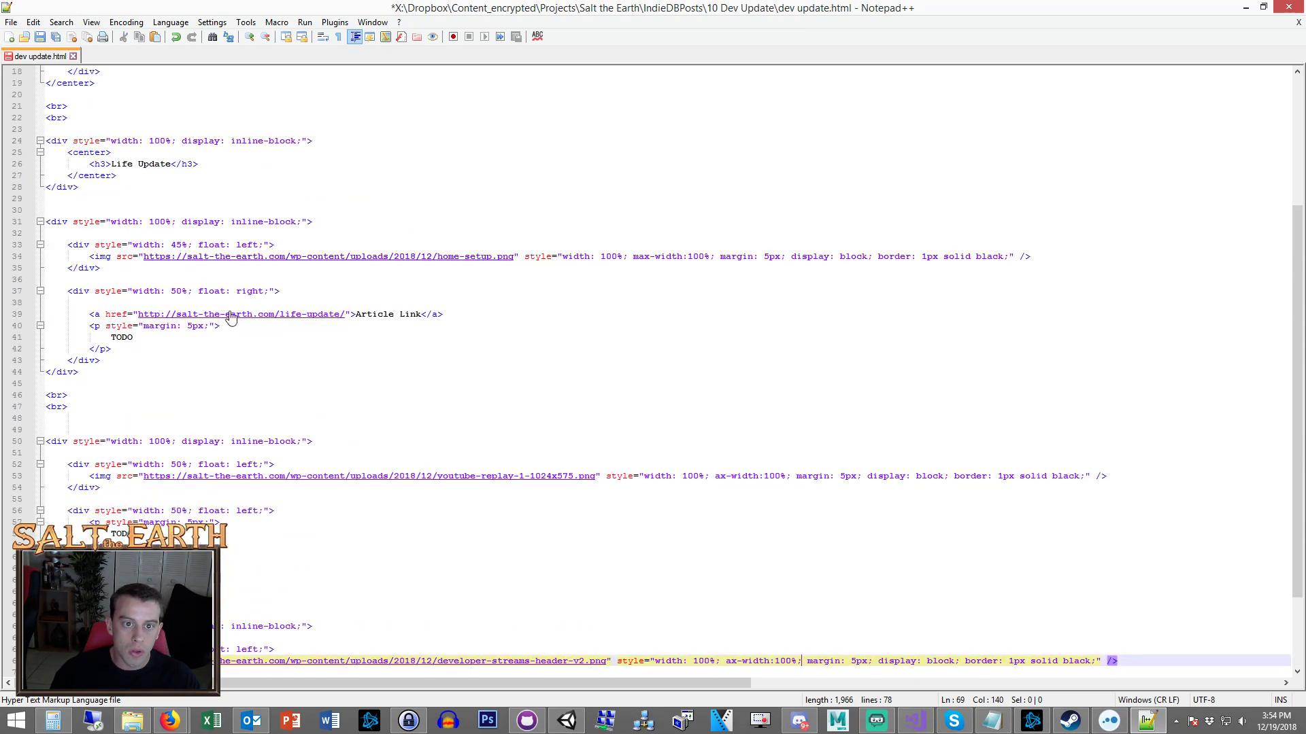
Set the replay section's image div width to 45% and its text div's float to right.
{"action": "double_click", "coordinate": [175, 464]}
{"action": "key", "text": "Delete"}
{"action": "type", "text": "45"}
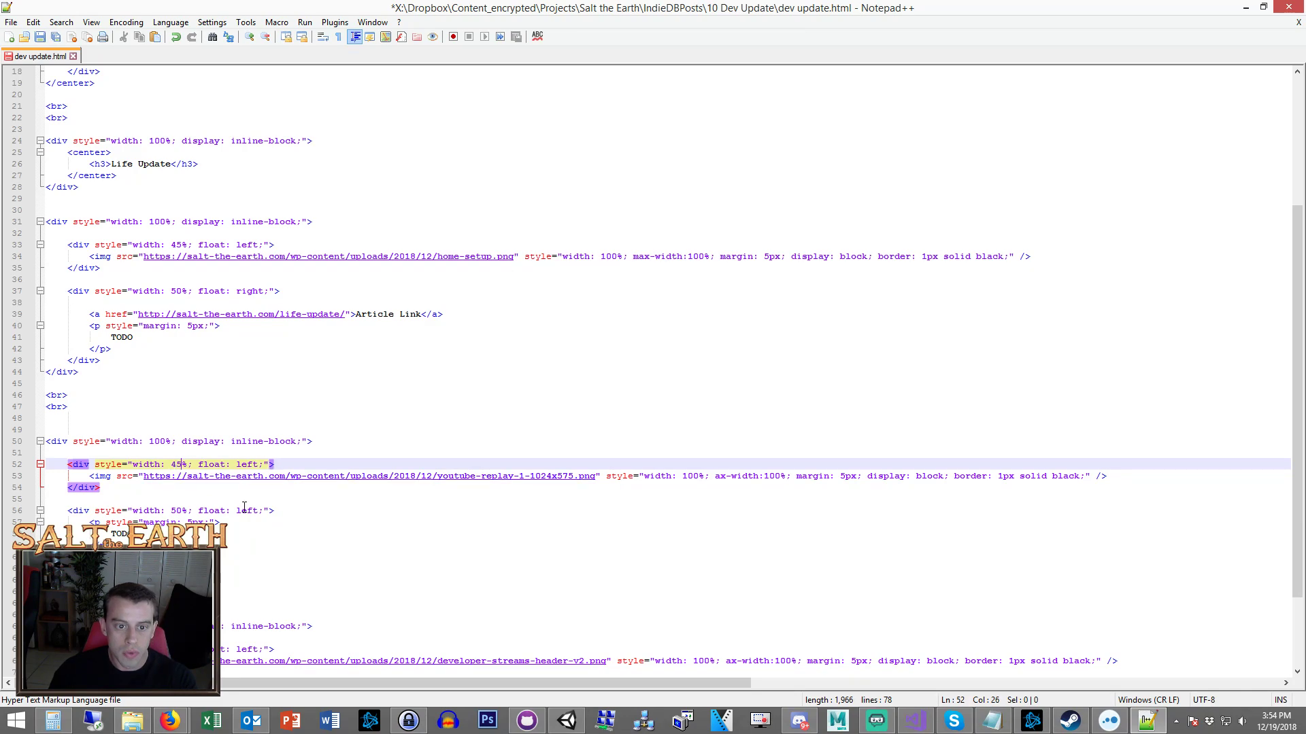
{"action": "double_click", "coordinate": [244, 510]}
{"action": "type", "text": "right"}
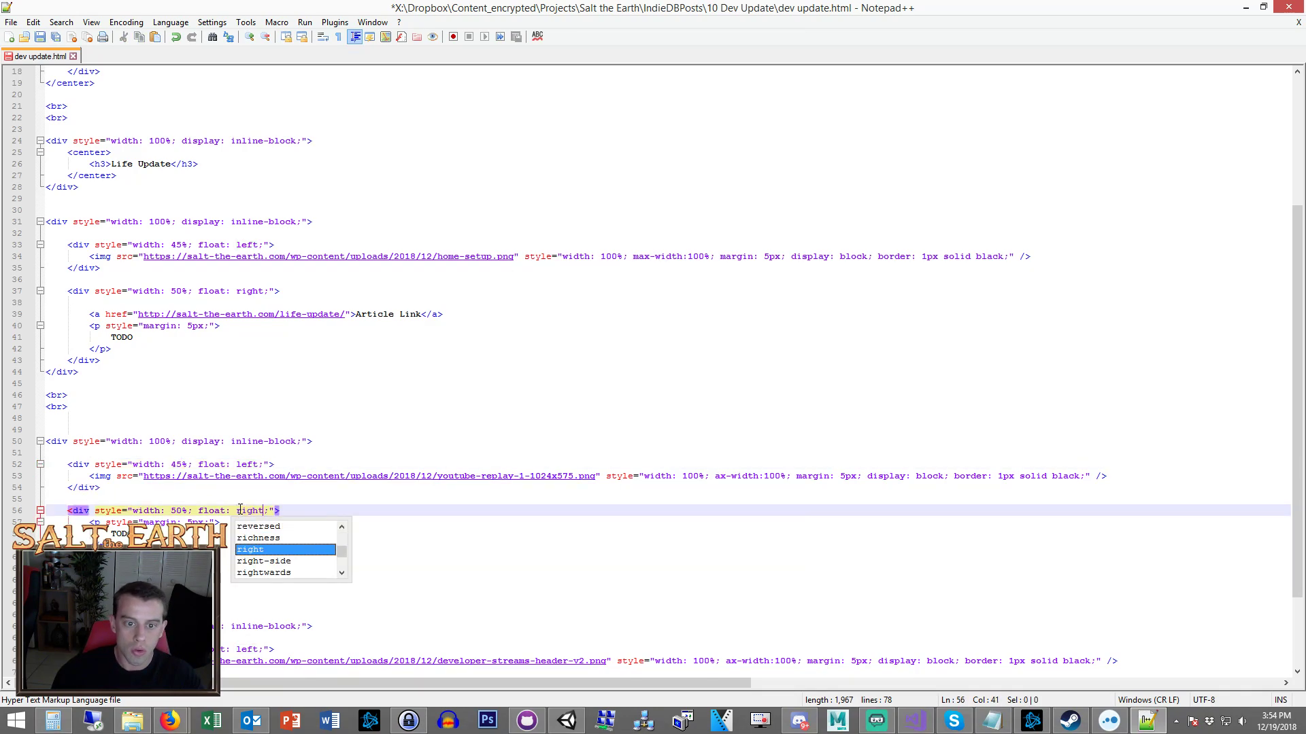
{"action": "left_click", "coordinate": [383, 388]}
Set the developer-streams section's image div width to 45%, its text div's float to right, and save the file.
{"action": "scroll", "coordinate": [382, 401], "scroll_direction": "down", "scroll_amount": 3}
{"action": "left_click", "coordinate": [181, 545]}
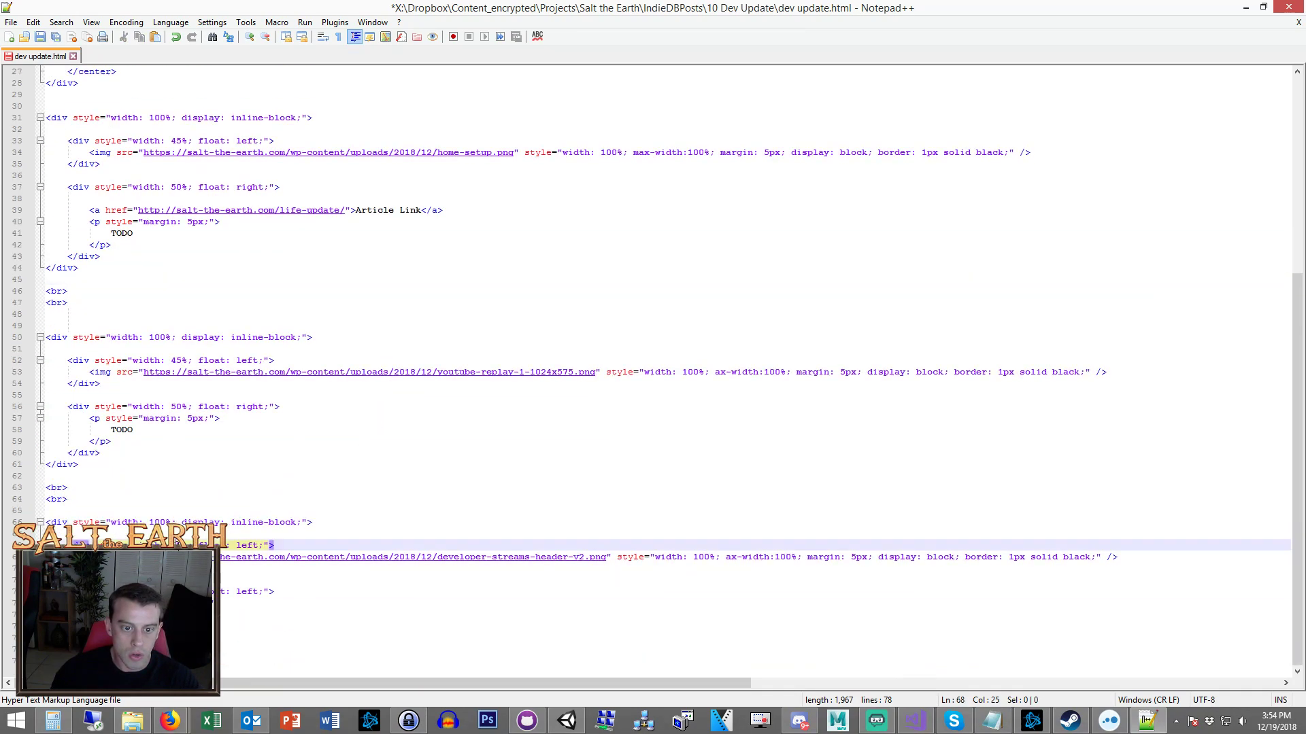
{"action": "key", "text": "BackSpace"}
{"action": "key", "text": "BackSpace"}
{"action": "type", "text": "45"}
{"action": "double_click", "coordinate": [246, 590]}
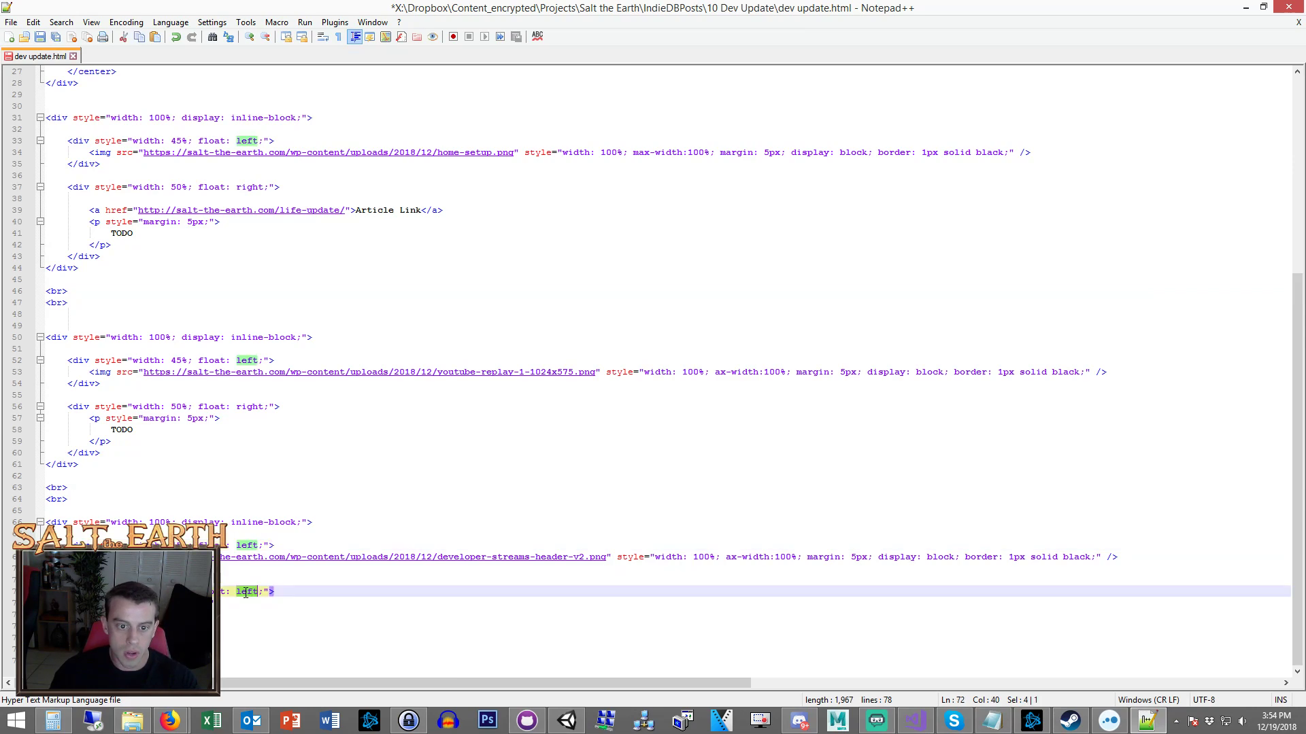
{"action": "type", "text": "right"}
{"action": "key", "text": "ctrl+s"}
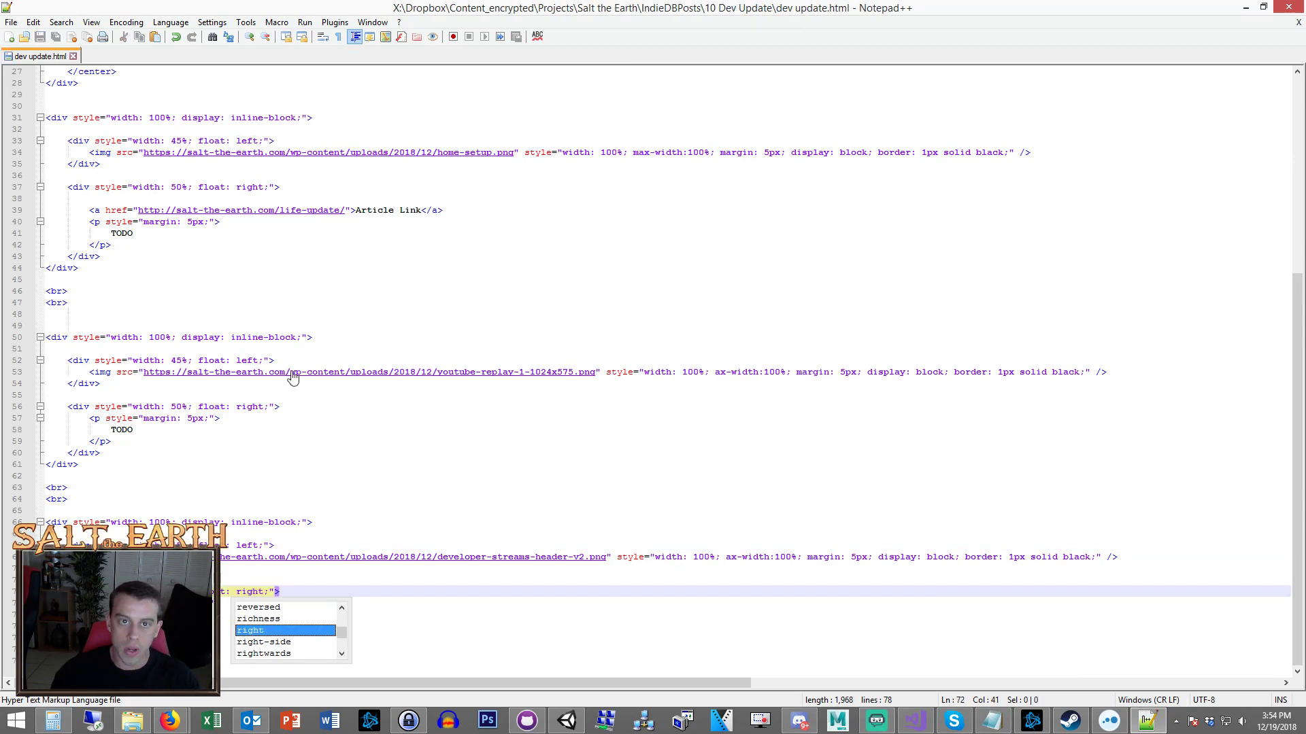
Copy the whole updated HTML, switch to Firefox and paste it over the IndieDB article's existing source code.
{"action": "key", "text": "ctrl+a"}
{"action": "left_click", "coordinate": [178, 722]}
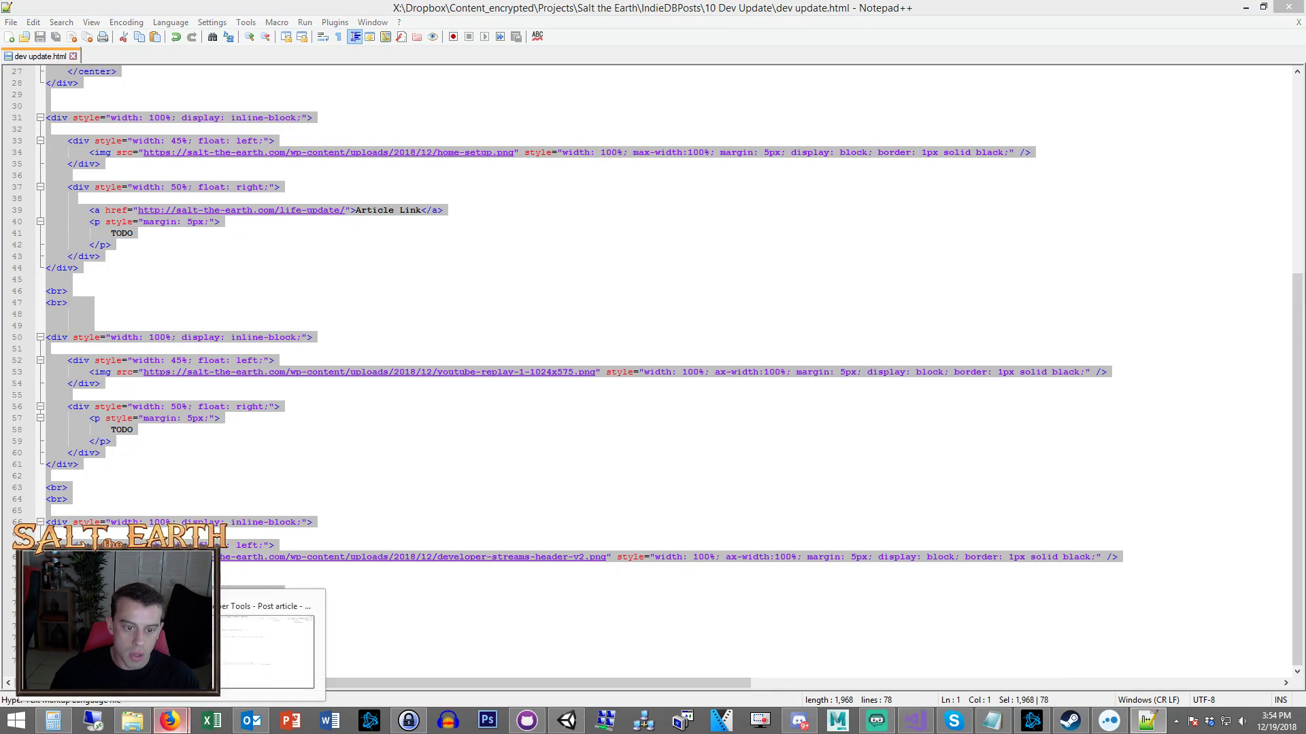
{"action": "left_click", "coordinate": [109, 646]}
{"action": "scroll", "coordinate": [915, 357], "scroll_direction": "up", "scroll_amount": 5}
{"action": "scroll", "coordinate": [875, 241], "scroll_direction": "up", "scroll_amount": 3}
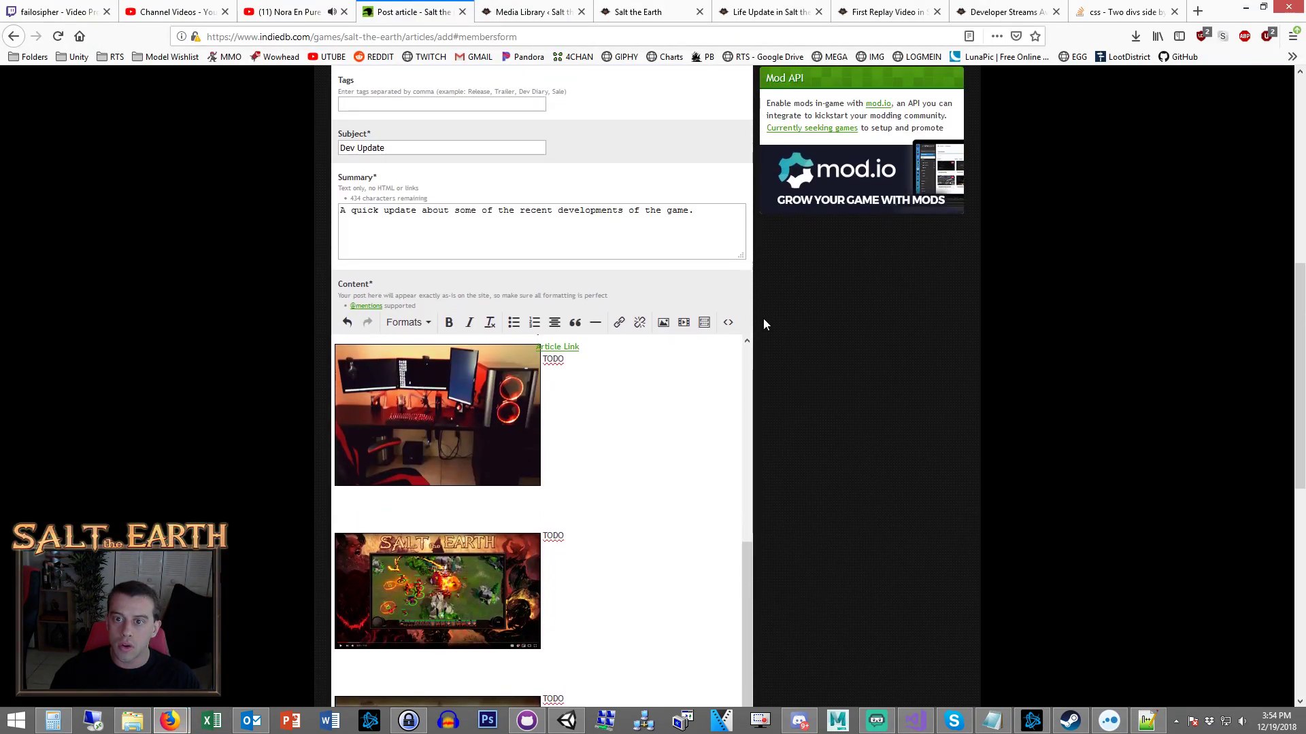
{"action": "left_click", "coordinate": [728, 323]}
{"action": "key", "text": "ctrl+a"}
{"action": "key", "text": "ctrl+v"}
{"action": "left_click", "coordinate": [806, 583]}
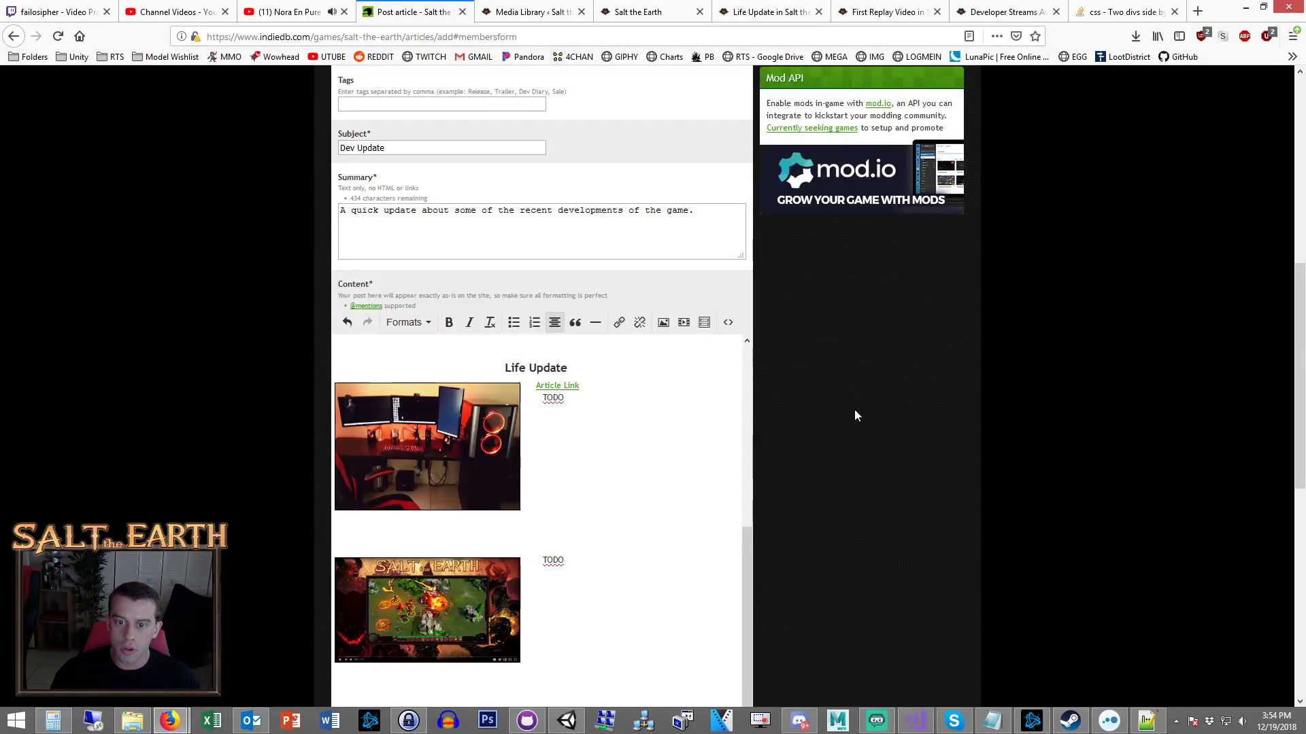
Preview the article to check the side-by-side layout of its sections and close the preview.
{"action": "scroll", "coordinate": [849, 412], "scroll_direction": "down", "scroll_amount": 10}
{"action": "left_click", "coordinate": [619, 619]}
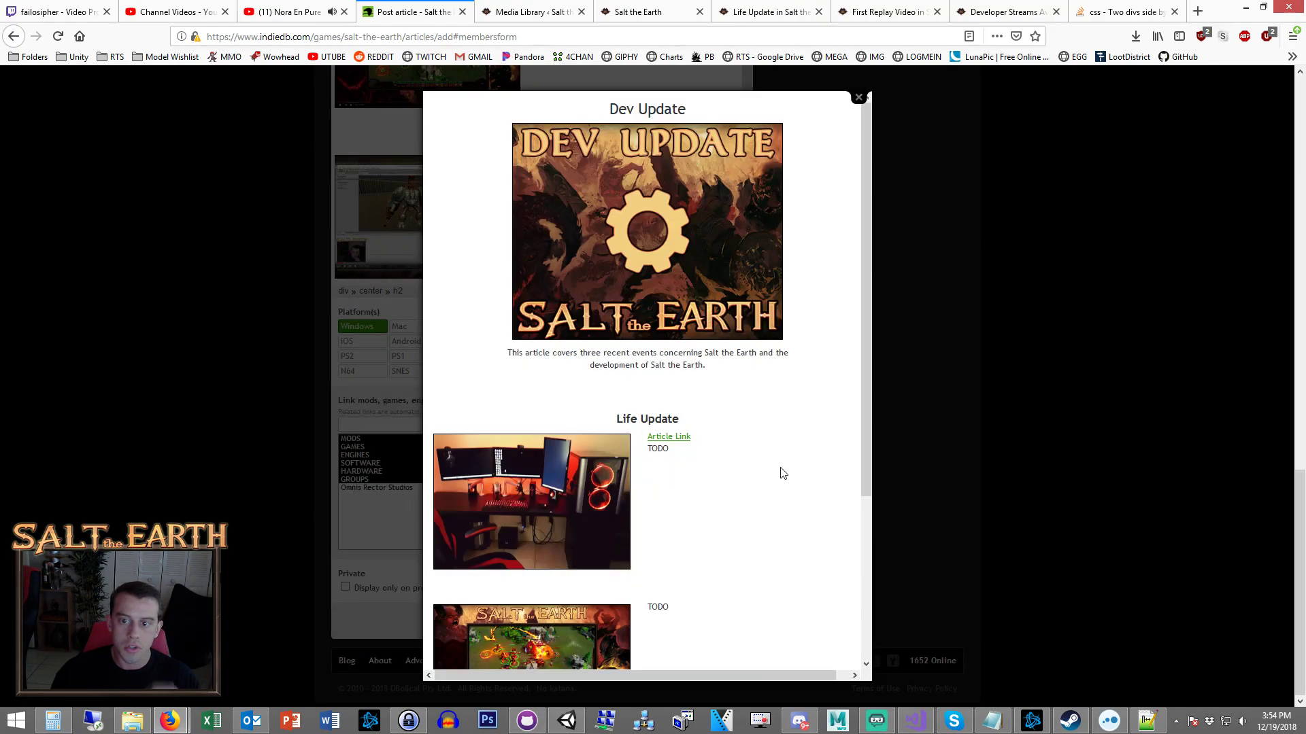
{"action": "scroll", "coordinate": [775, 463], "scroll_direction": "down", "scroll_amount": 3}
{"action": "left_click", "coordinate": [963, 275]}
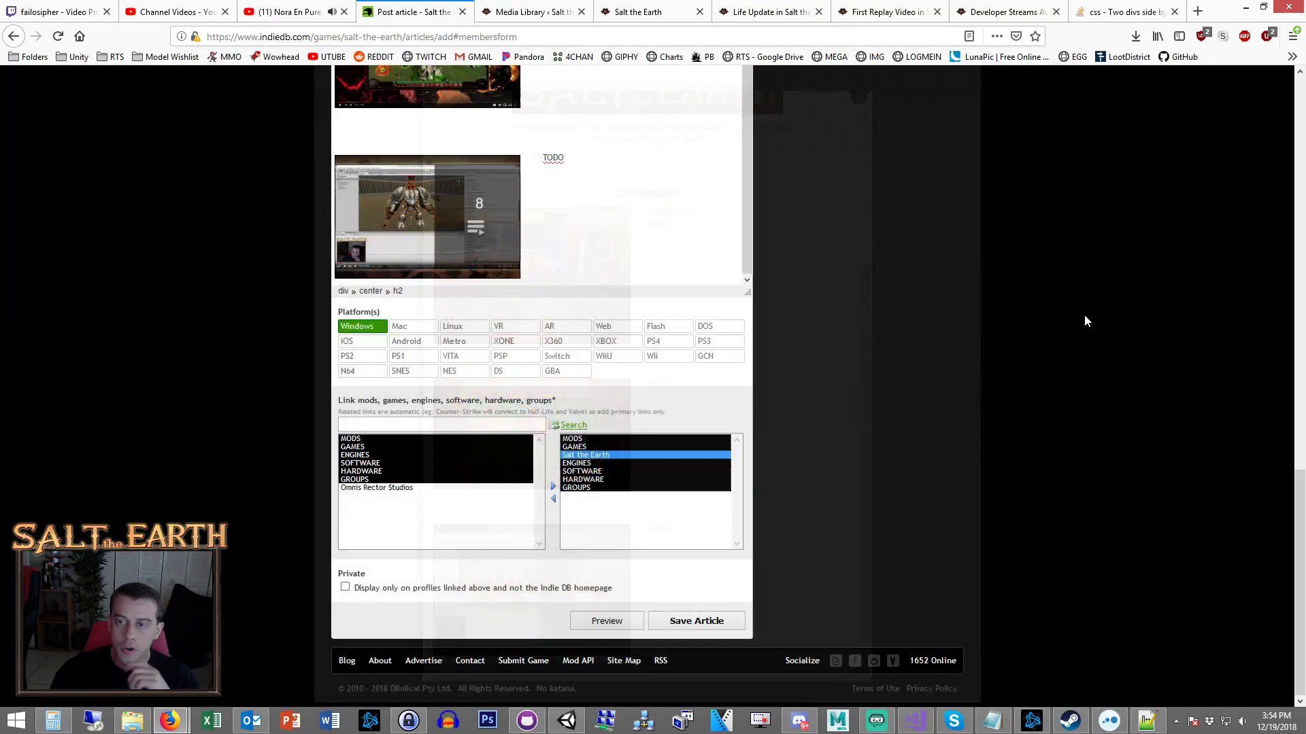
Switch to Notepad++, wrap the Life Update section's Article Link in <strong> tags and add a <br> line below it.
{"action": "left_click", "coordinate": [1146, 721]}
{"action": "left_click", "coordinate": [320, 338]}
{"action": "scroll", "coordinate": [364, 460], "scroll_direction": "up", "scroll_amount": 5}
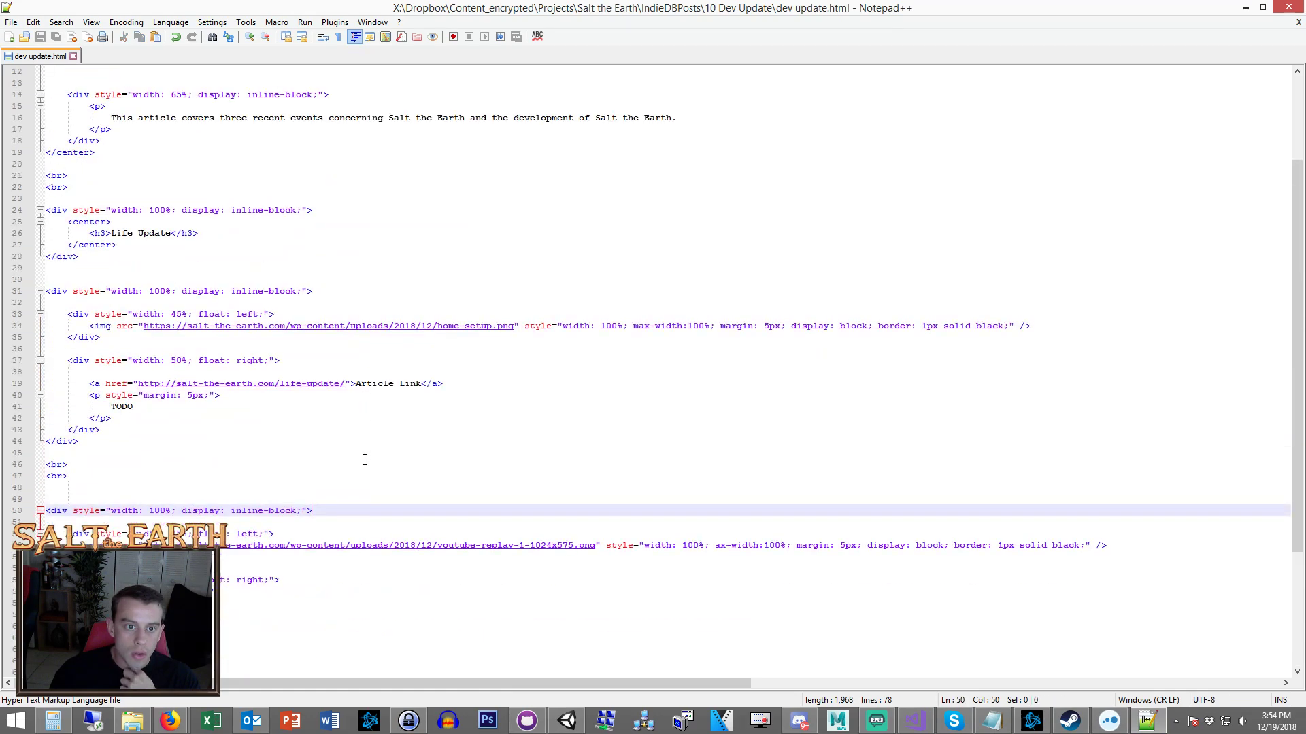
{"action": "left_click", "coordinate": [94, 385]}
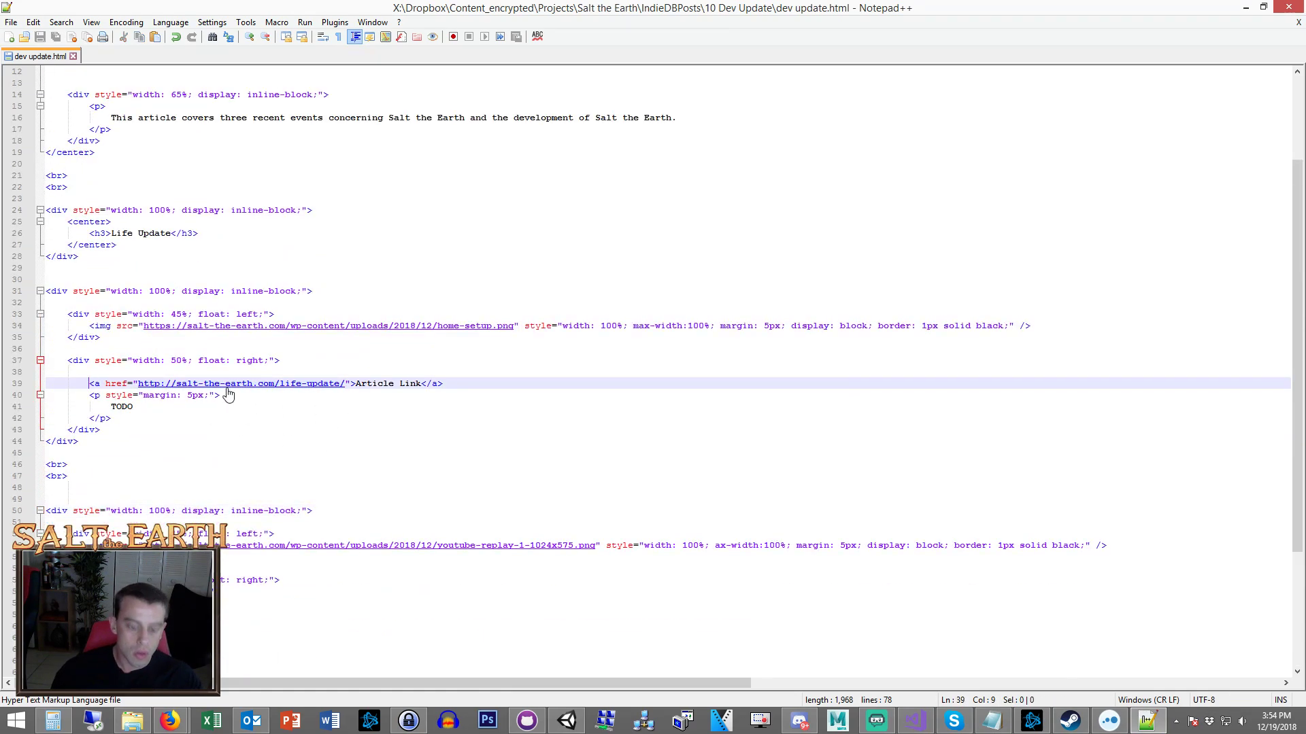
{"action": "type", "text": "<strong>"}
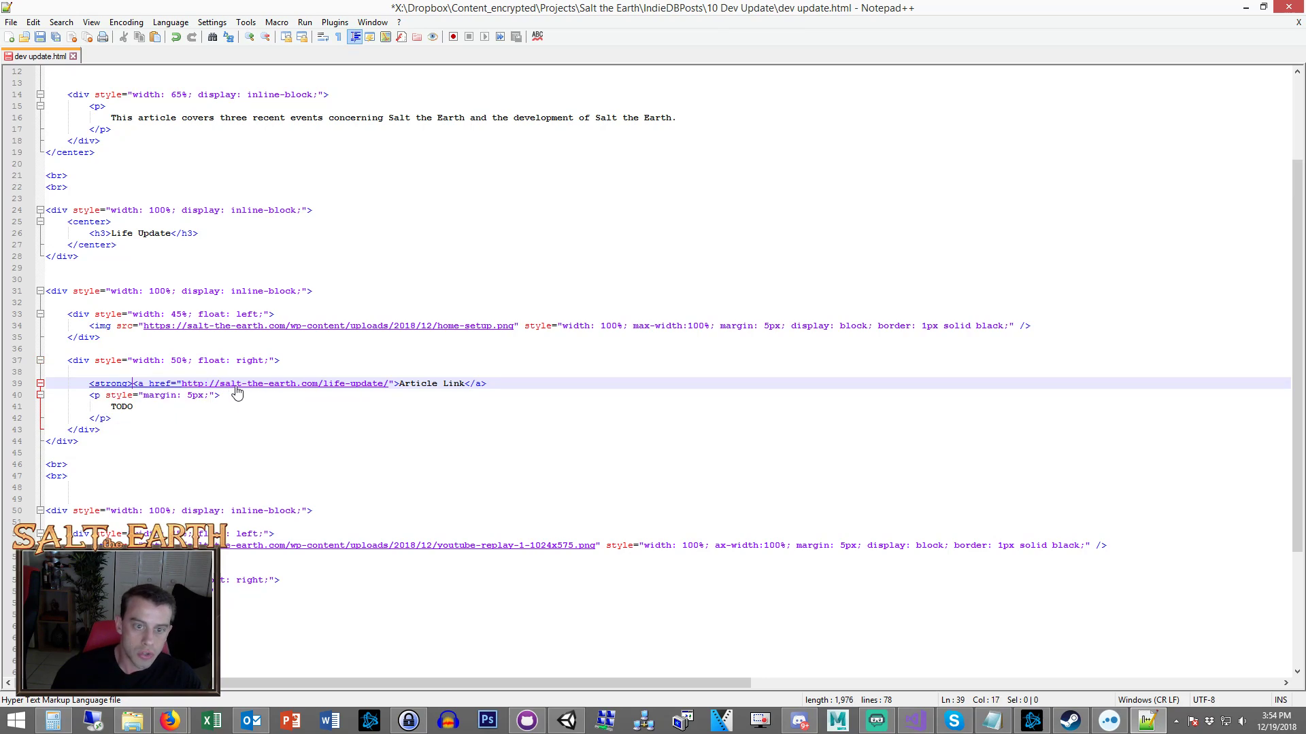
{"action": "left_click", "coordinate": [514, 385]}
{"action": "type", "text": "</strong>"}
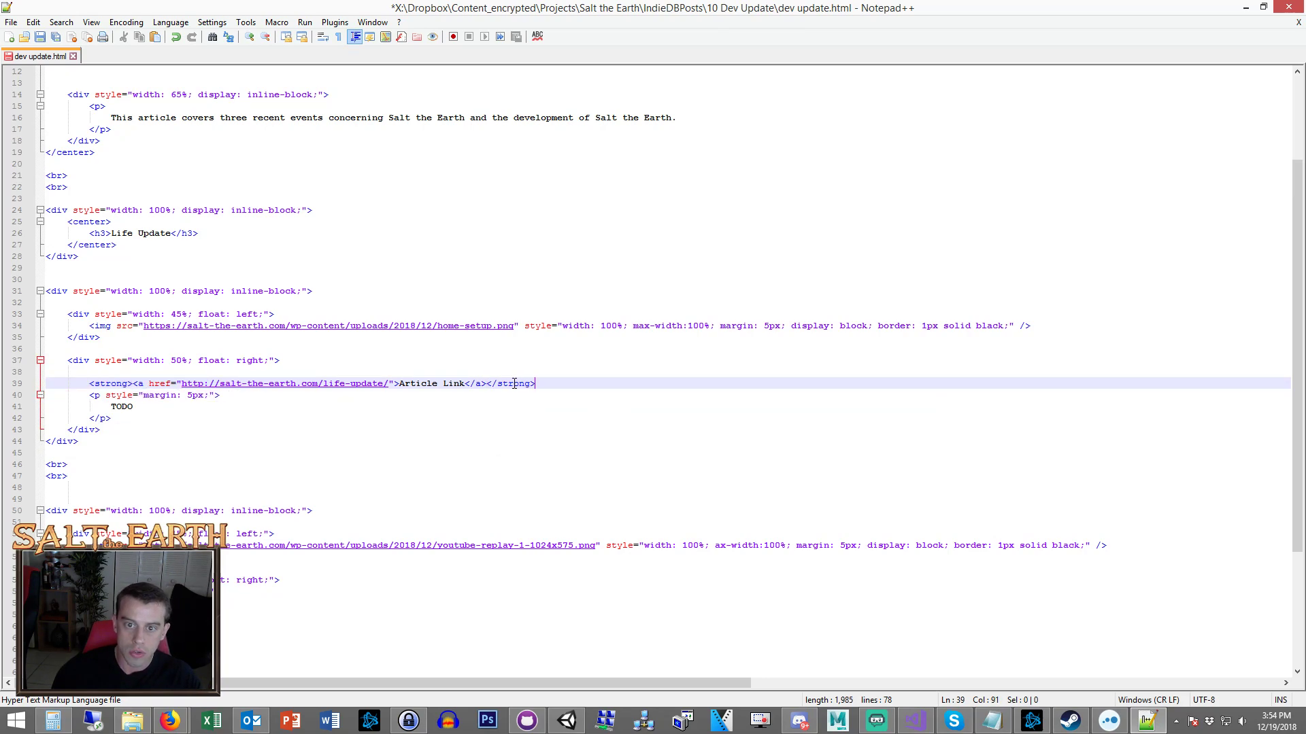
{"action": "key", "text": "Return"}
{"action": "type", "text": "<br>"}
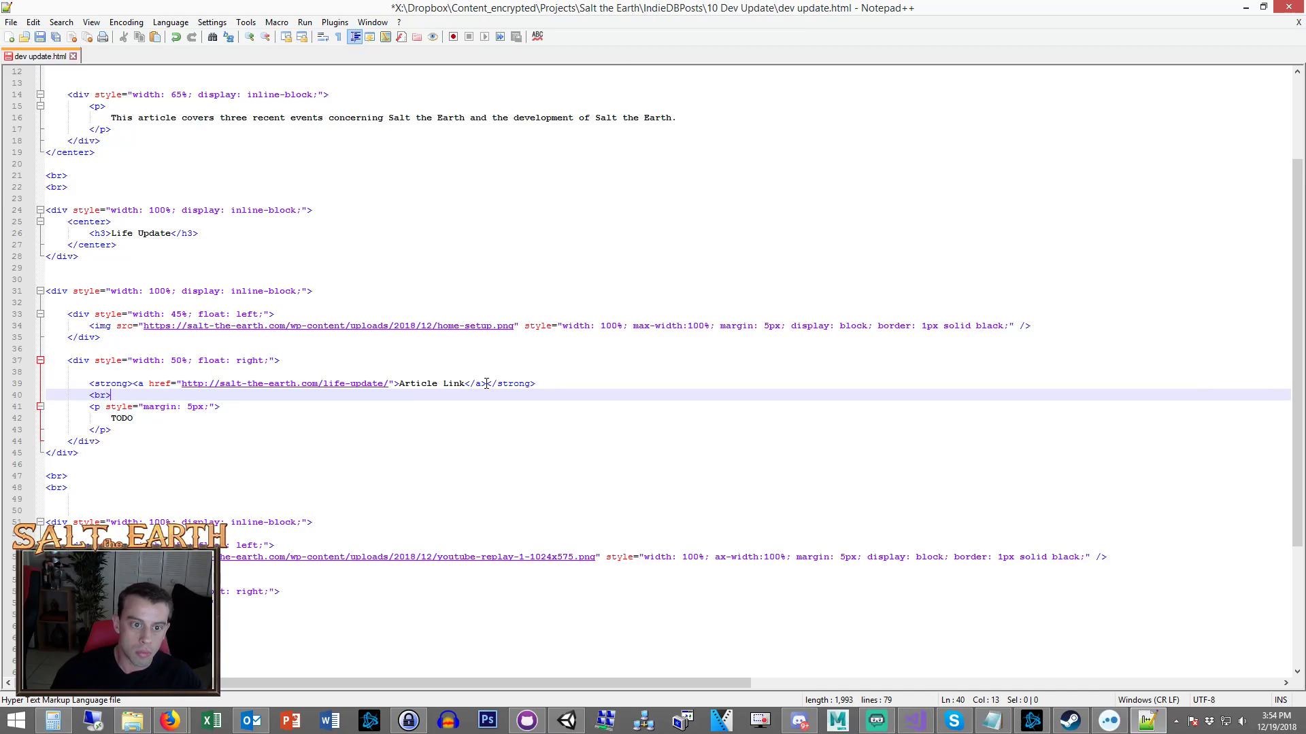
Copy the whole HTML, switch to Firefox and paste it over the IndieDB article's existing source code.
{"action": "key", "text": "ctrl+a"}
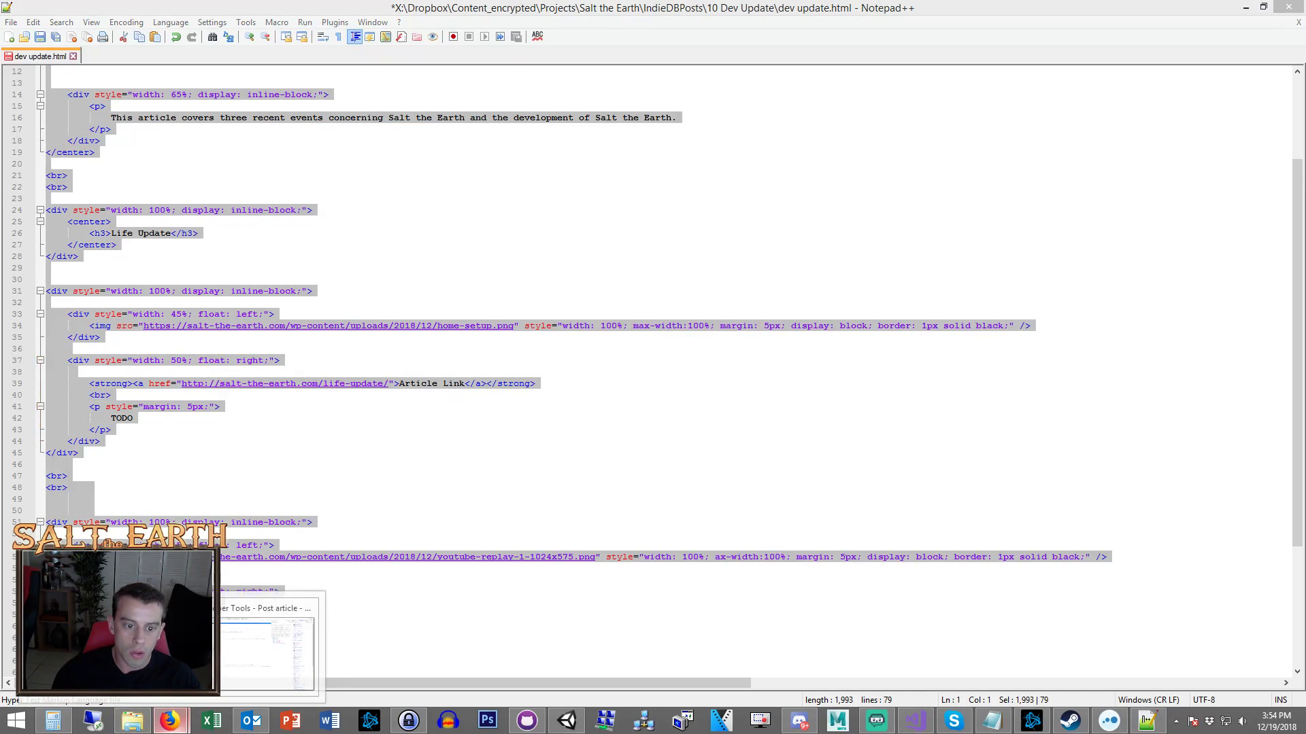
{"action": "left_click", "coordinate": [170, 721]}
{"action": "scroll", "coordinate": [849, 230], "scroll_direction": "up", "scroll_amount": 10}
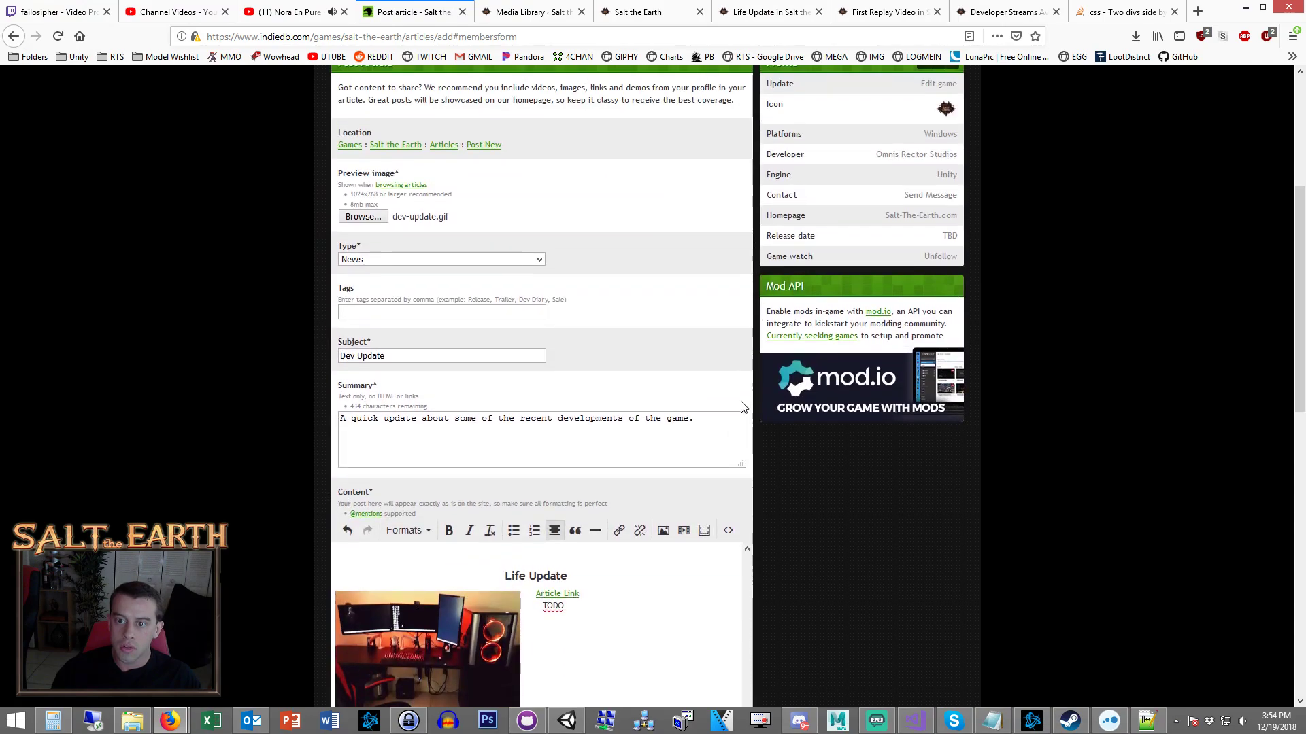
{"action": "left_click", "coordinate": [727, 530]}
{"action": "key", "text": "ctrl+a"}
{"action": "key", "text": "ctrl+v"}
{"action": "left_click", "coordinate": [802, 584]}
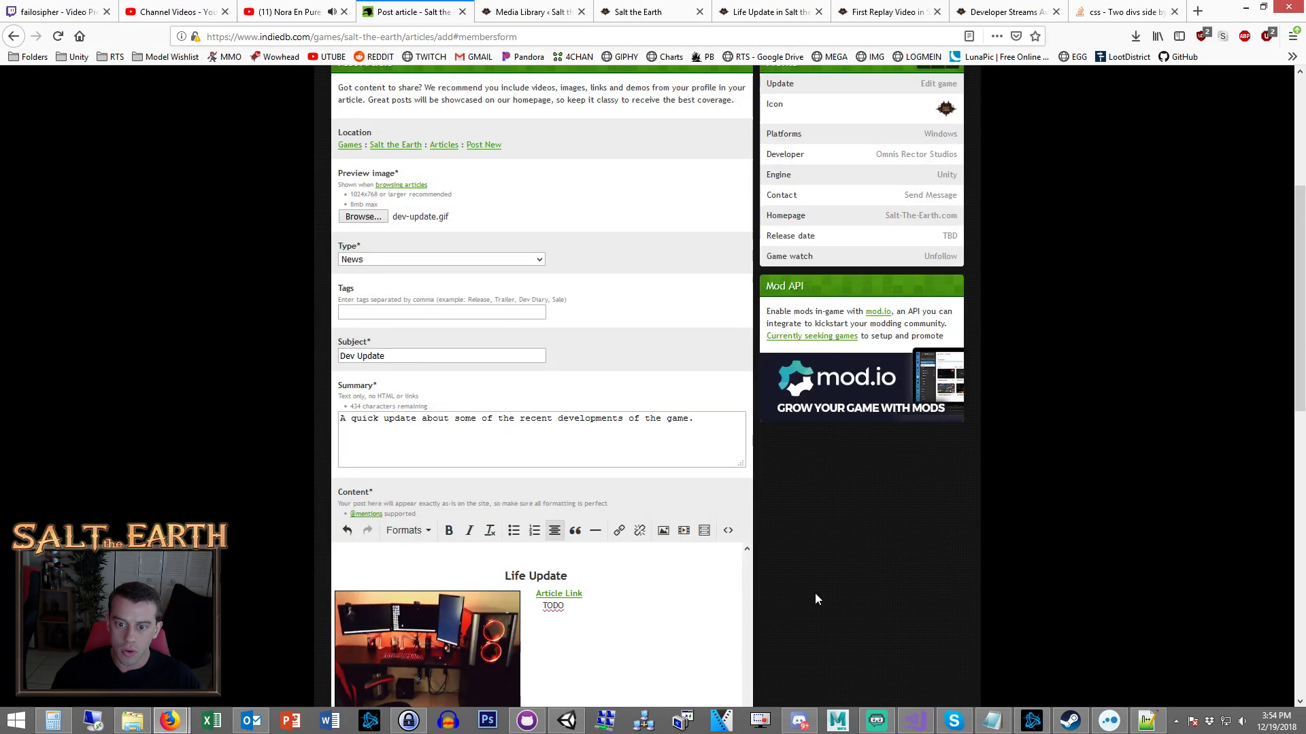
Toggle bold on the Life Update section's Article Link in the content editor.
{"action": "scroll", "coordinate": [803, 544], "scroll_direction": "down", "scroll_amount": 6}
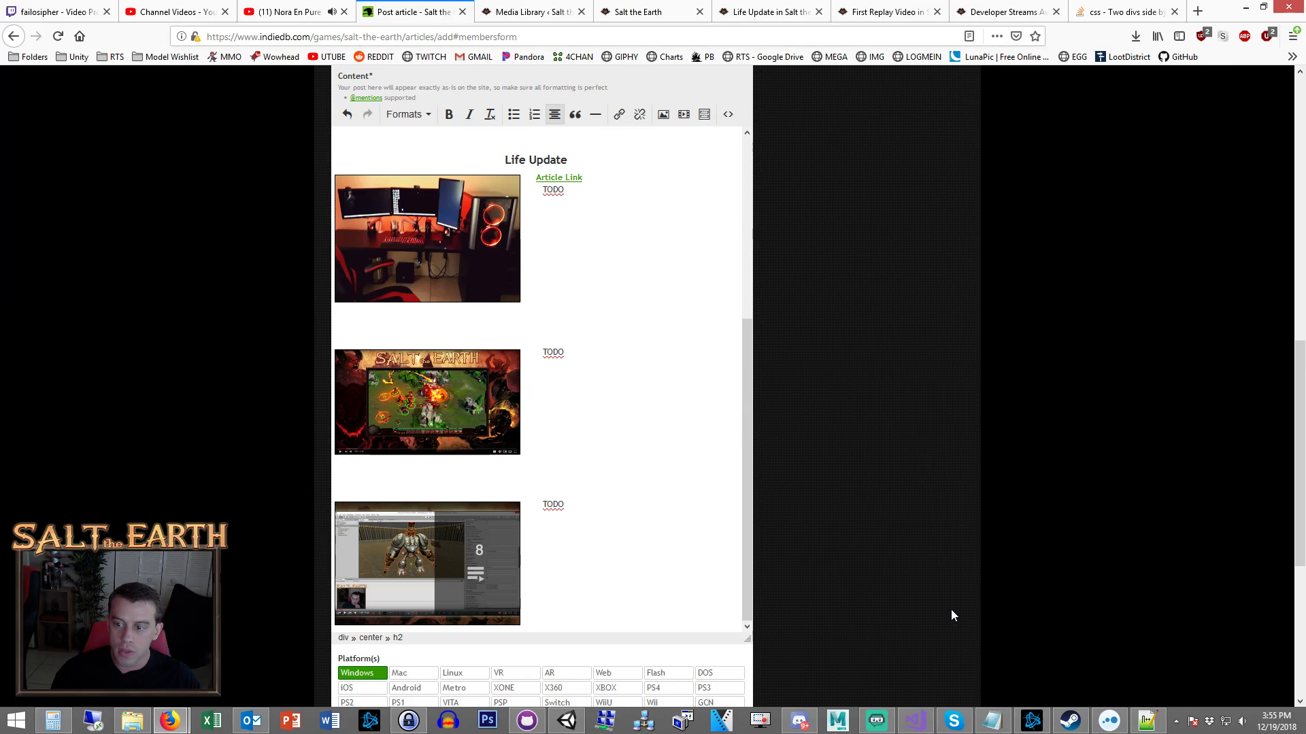
{"action": "left_click_drag", "start_coordinate": [590, 180], "coordinate": [537, 179]}
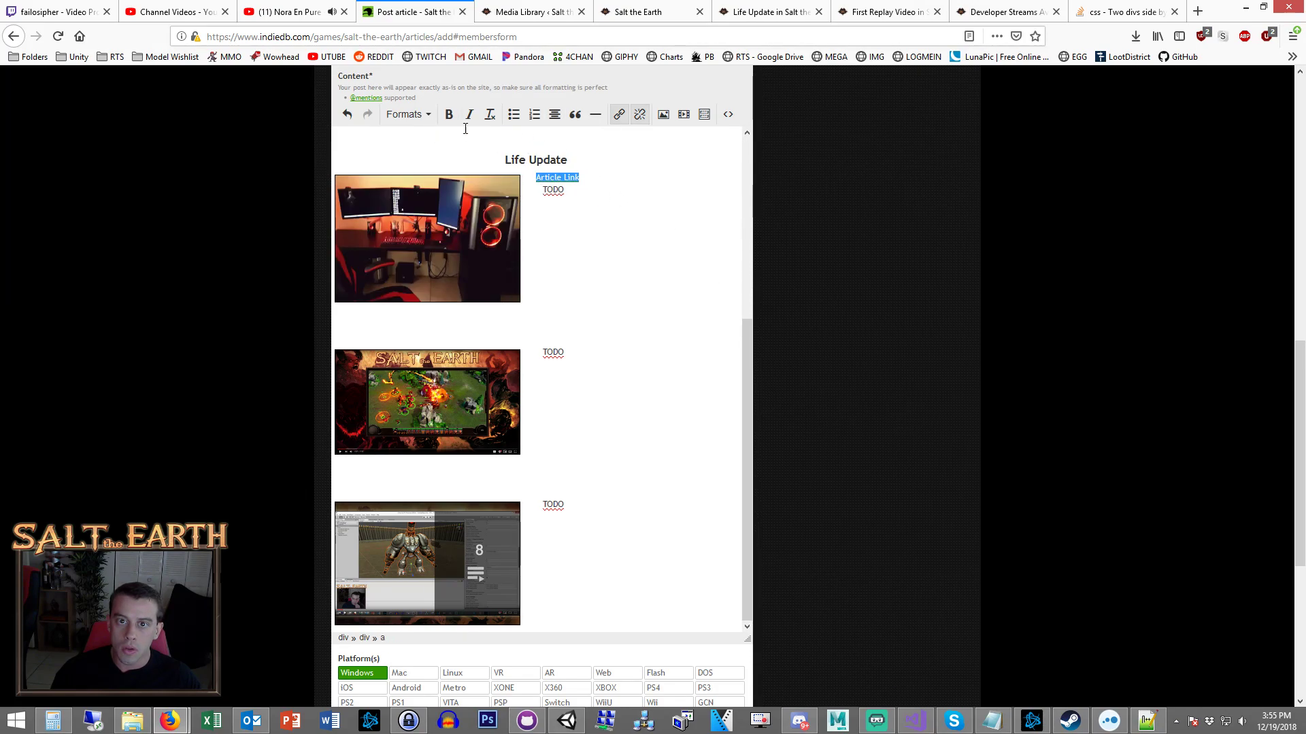
{"action": "left_click", "coordinate": [449, 114]}
{"action": "left_click", "coordinate": [633, 257]}
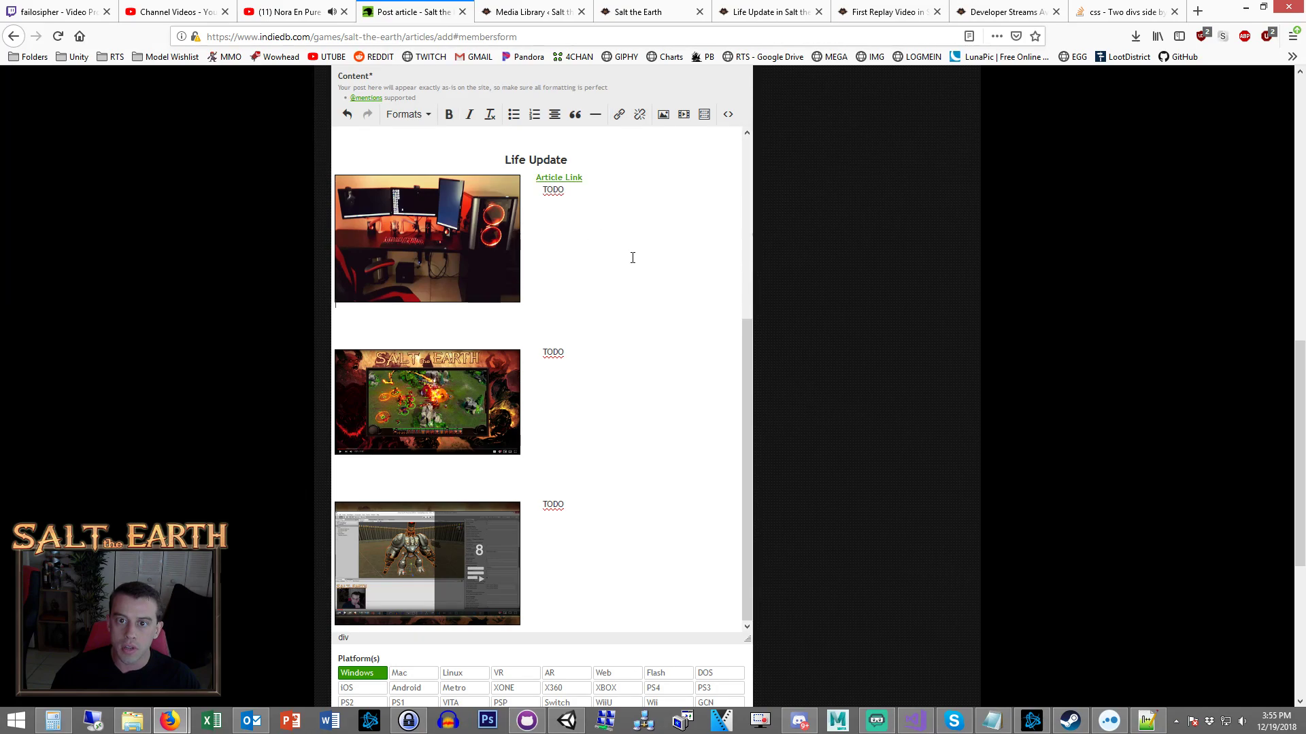
{"action": "scroll", "coordinate": [680, 285], "scroll_direction": "up", "scroll_amount": 2}
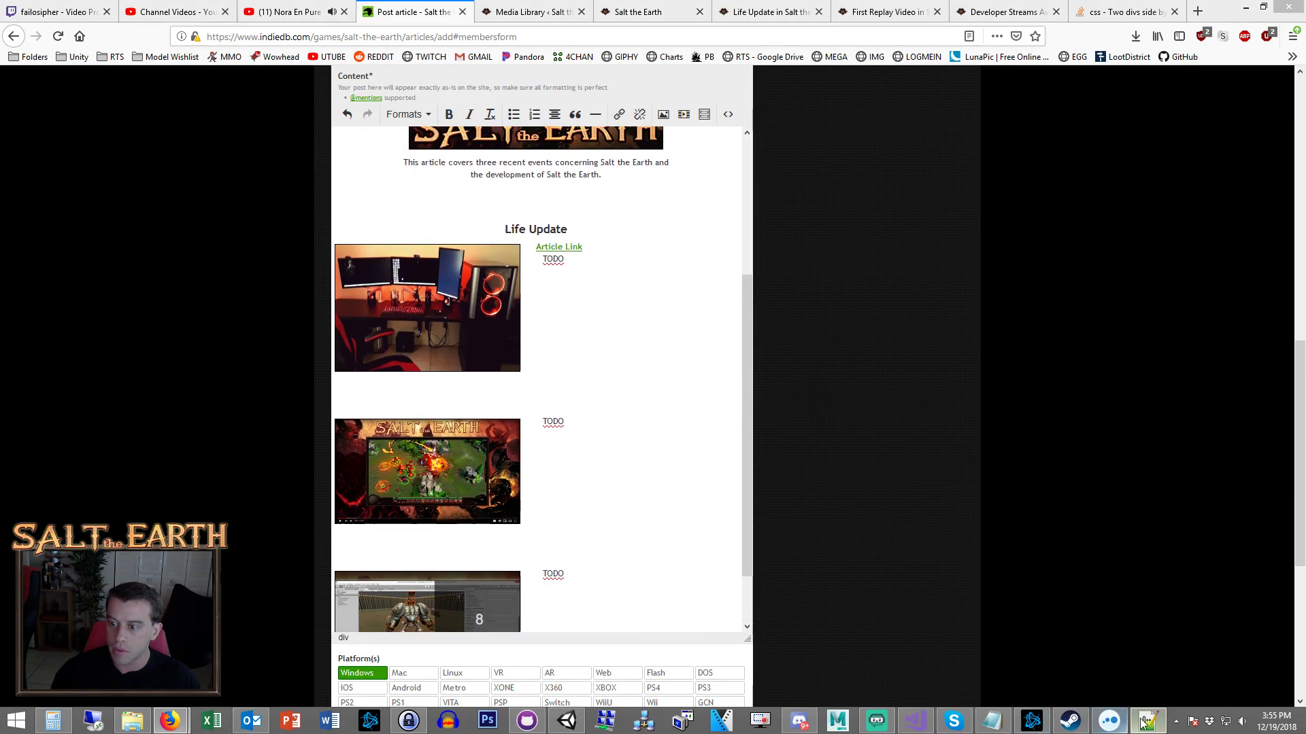
In Notepad++, copy the Life Update section's strong link, <br> and paragraph over the TODO paragraphs of the replay and developer-streams sections.
{"action": "key", "text": "alt+Tab"}
{"action": "left_click", "coordinate": [352, 478]}
{"action": "left_click", "coordinate": [157, 419]}
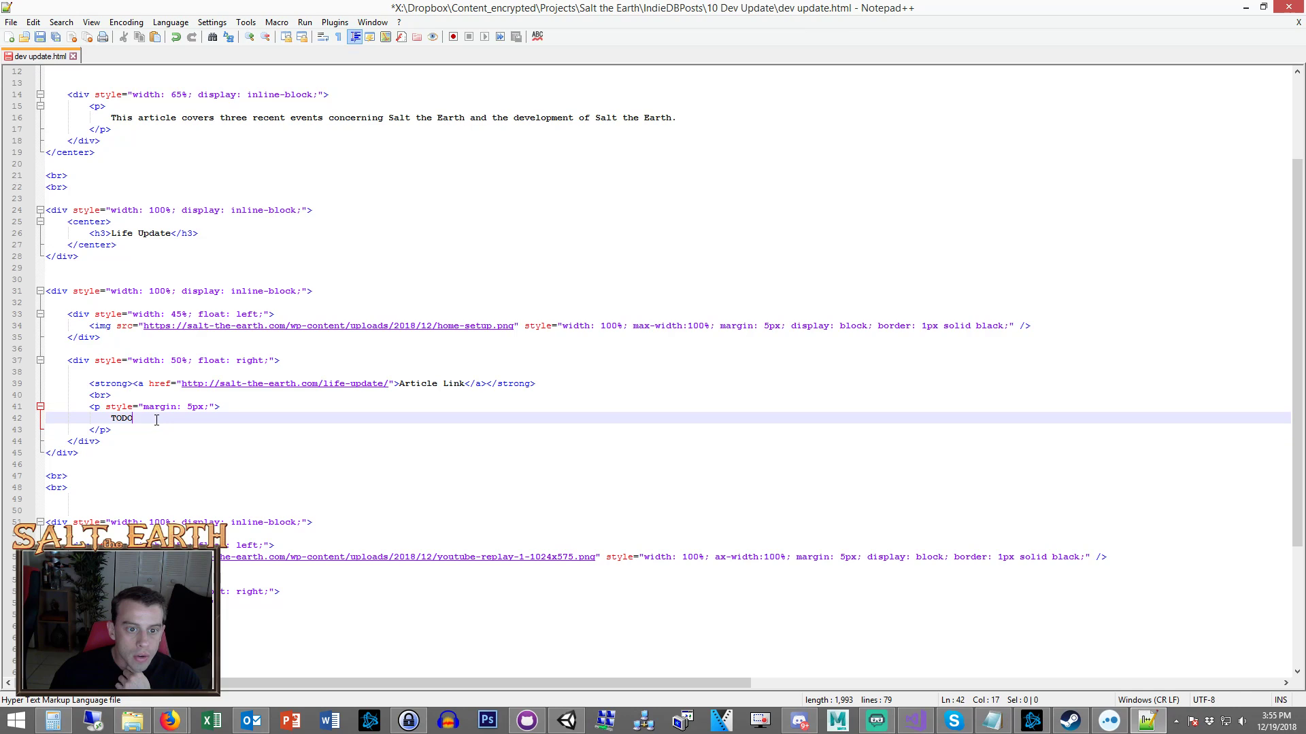
{"action": "left_click", "coordinate": [270, 440]}
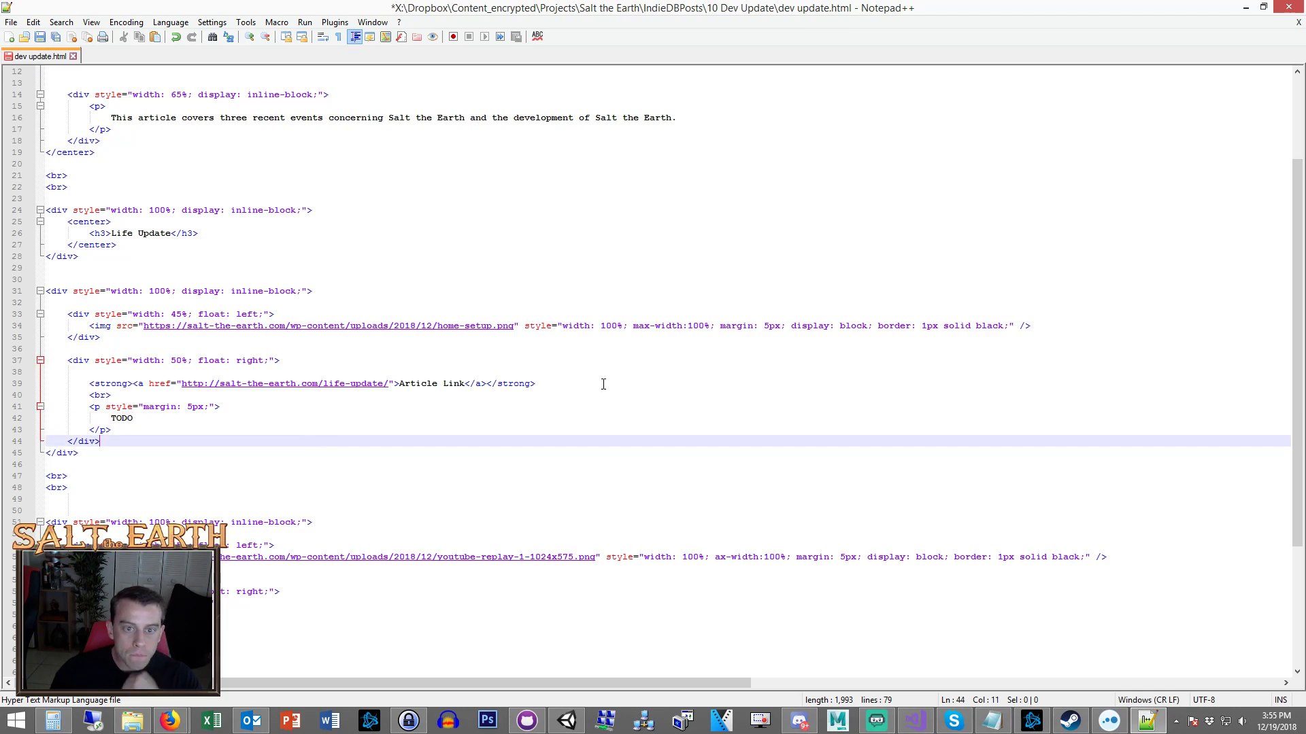
{"action": "left_click_drag", "start_coordinate": [119, 431], "coordinate": [92, 387]}
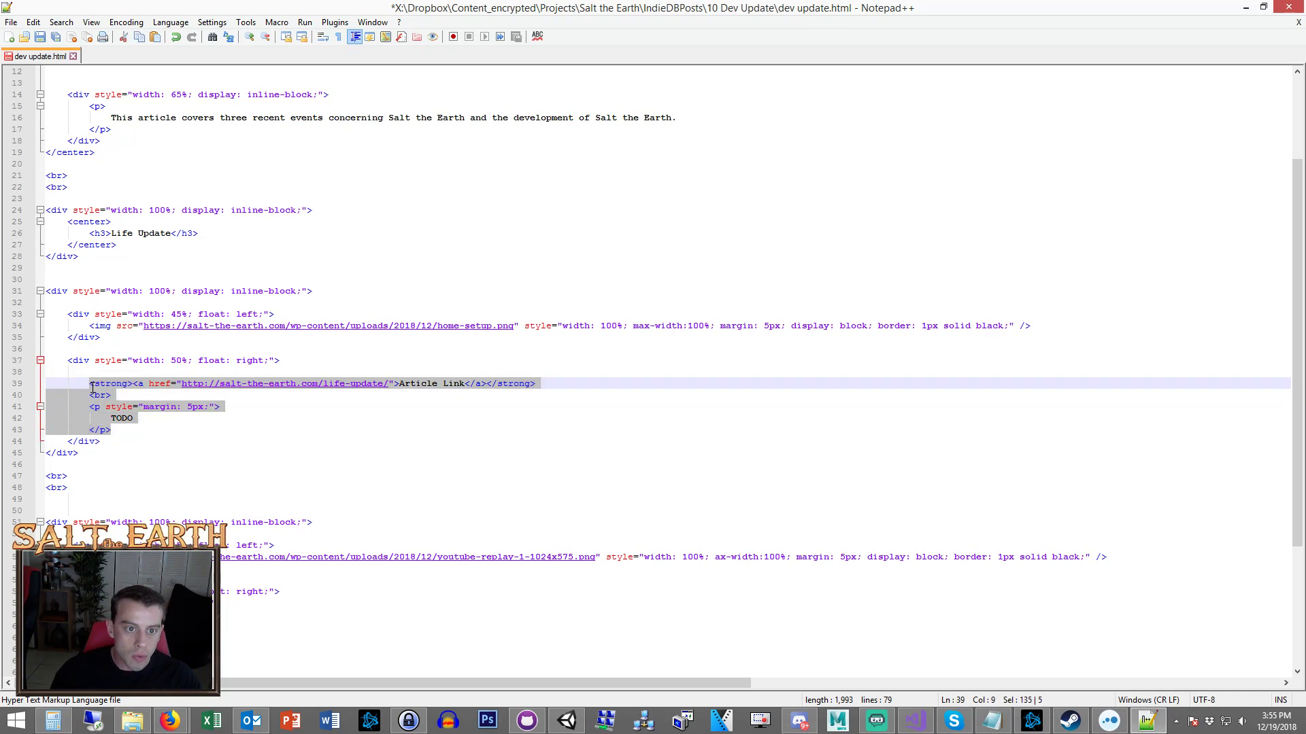
{"action": "scroll", "coordinate": [151, 482], "scroll_direction": "down", "scroll_amount": 4}
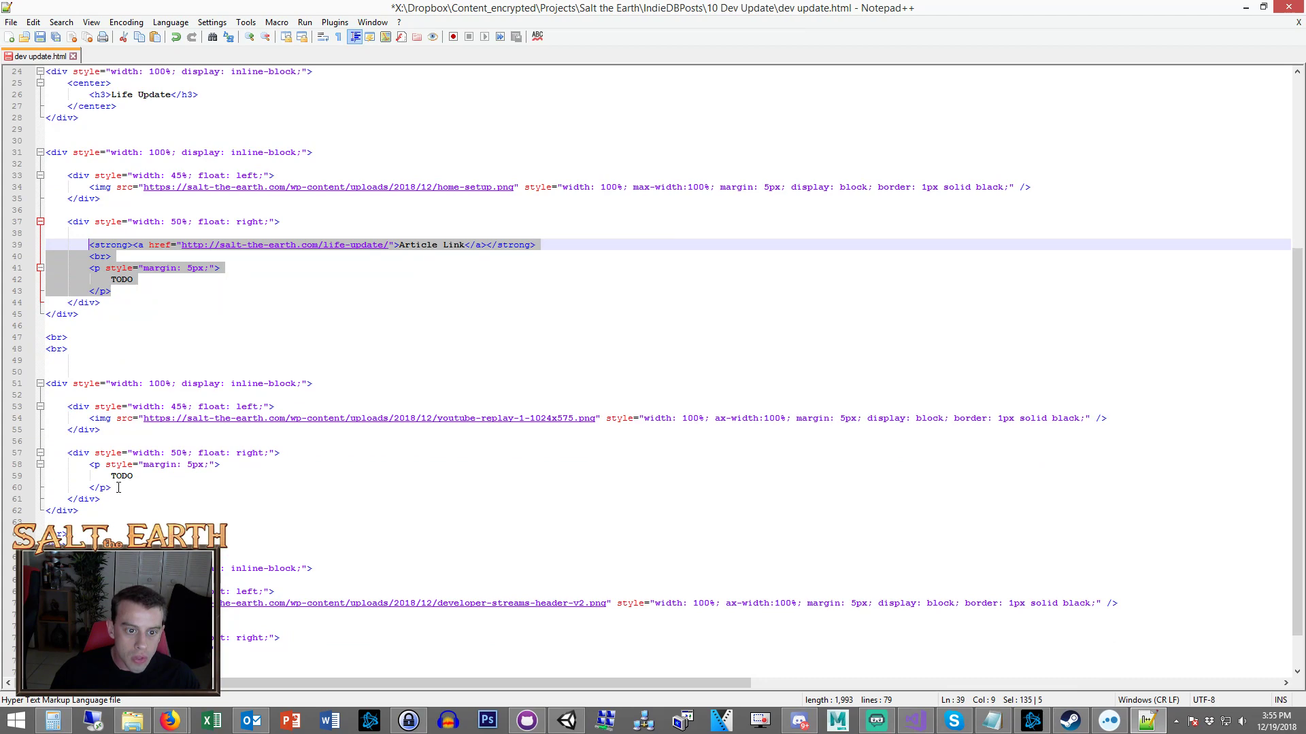
{"action": "key", "text": "ctrl+c"}
{"action": "left_click_drag", "start_coordinate": [118, 487], "coordinate": [89, 465]}
{"action": "key", "text": "ctrl+v"}
{"action": "scroll", "coordinate": [220, 513], "scroll_direction": "down", "scroll_amount": 2}
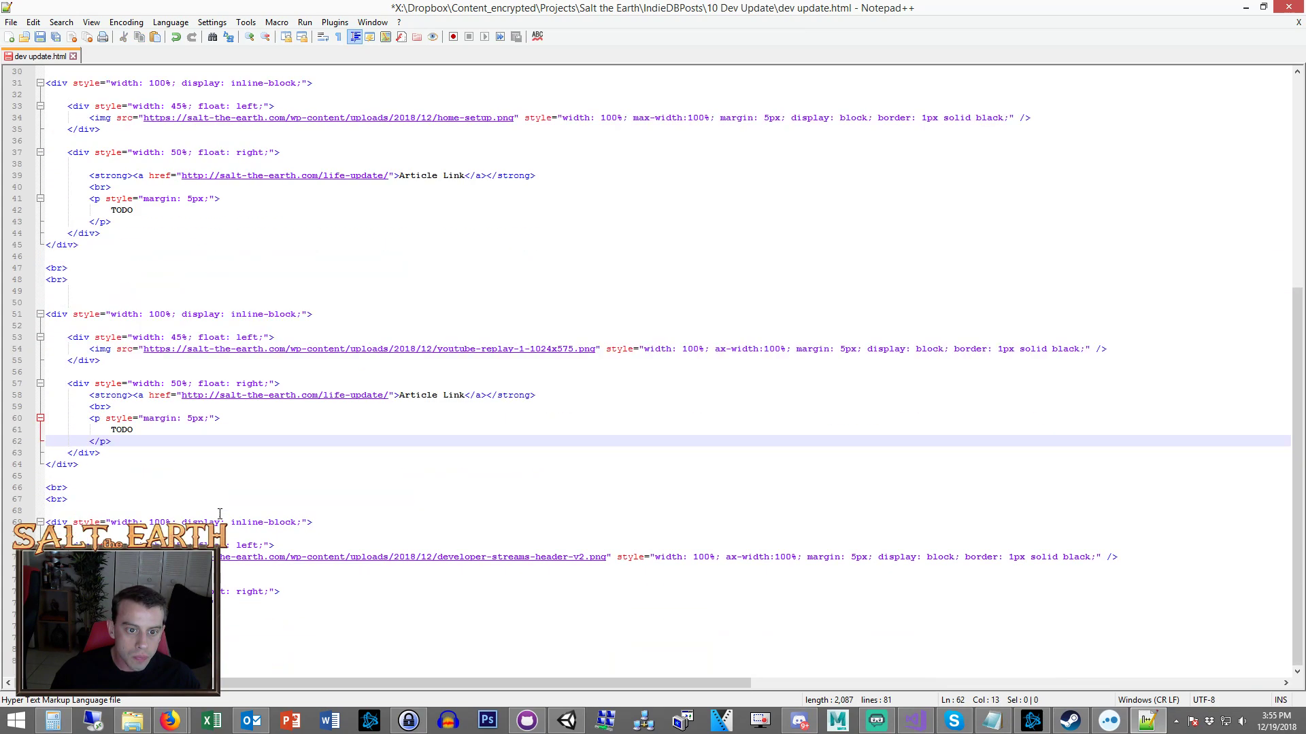
{"action": "left_click_drag", "start_coordinate": [112, 627], "coordinate": [89, 603]}
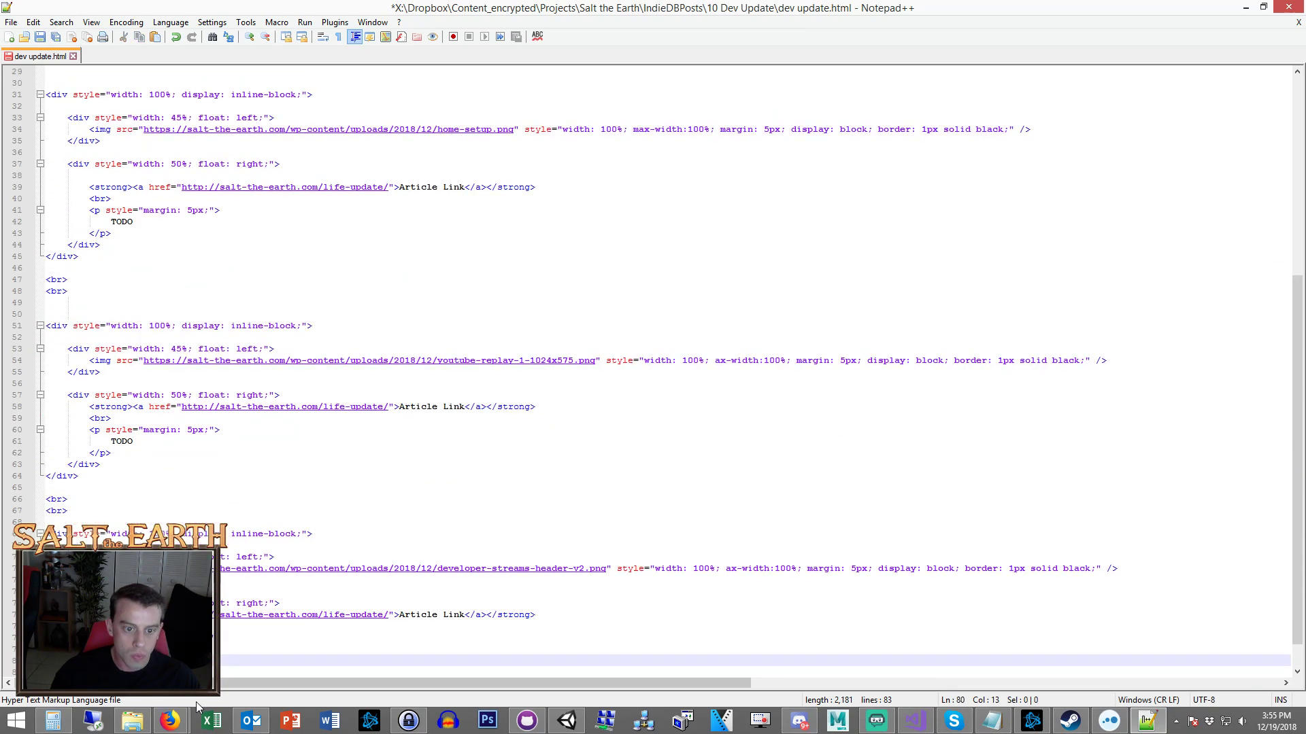
{"action": "key", "text": "ctrl+v"}
{"action": "left_click", "coordinate": [170, 721]}
{"action": "left_click", "coordinate": [891, 12]}
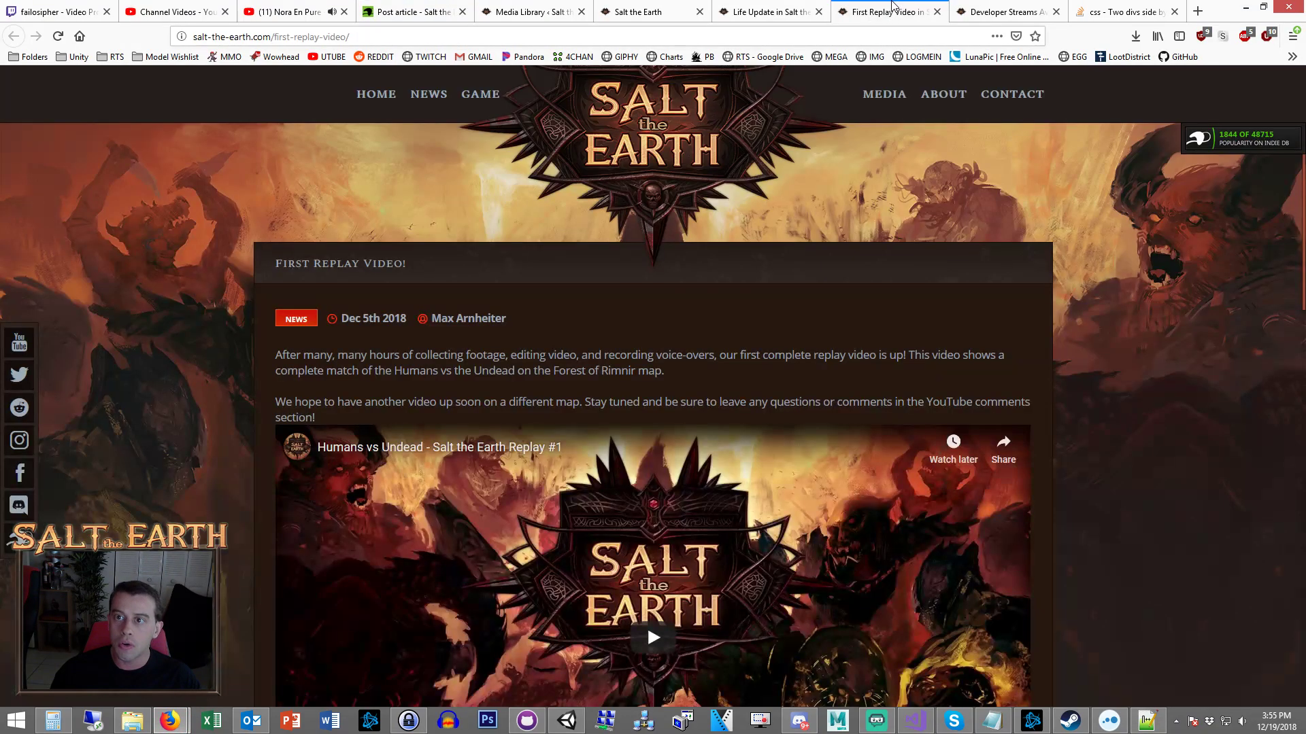
{"action": "left_click", "coordinate": [364, 34]}
{"action": "left_click", "coordinate": [1245, 7]}
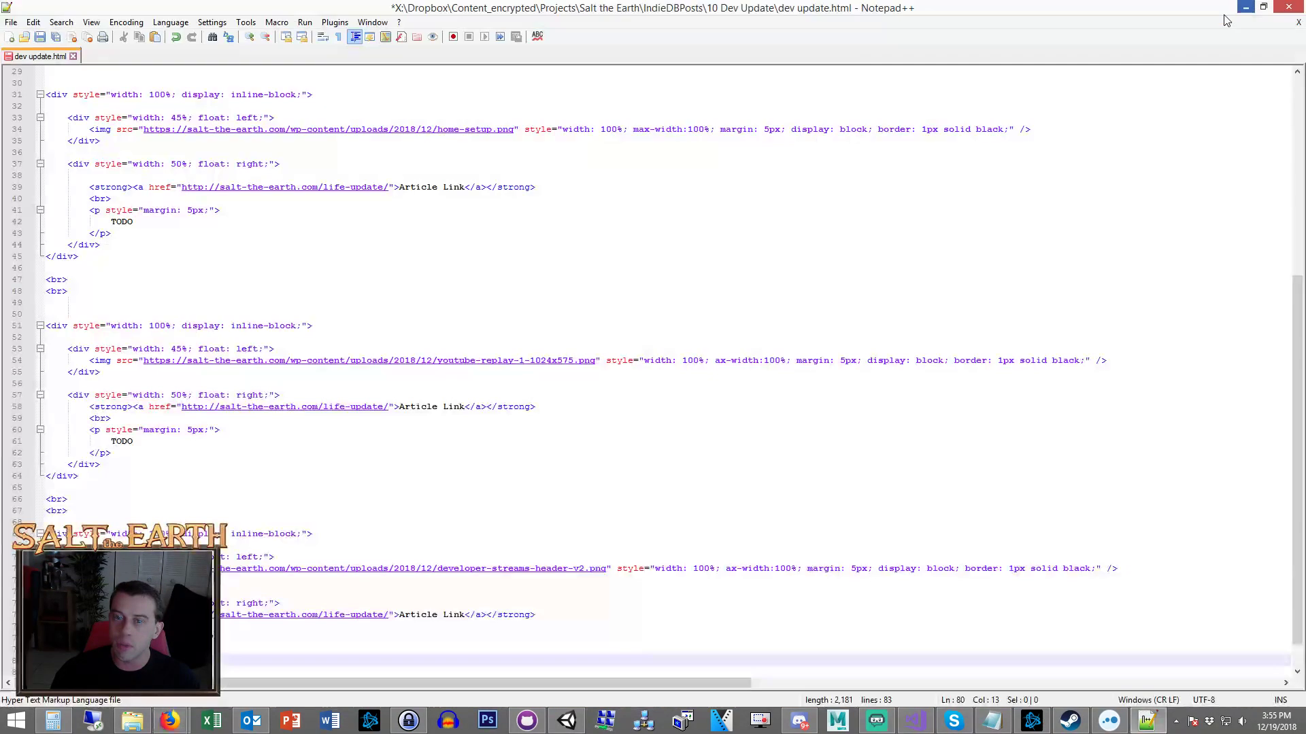
{"action": "left_click", "coordinate": [239, 535]}
{"action": "left_click", "coordinate": [322, 484]}
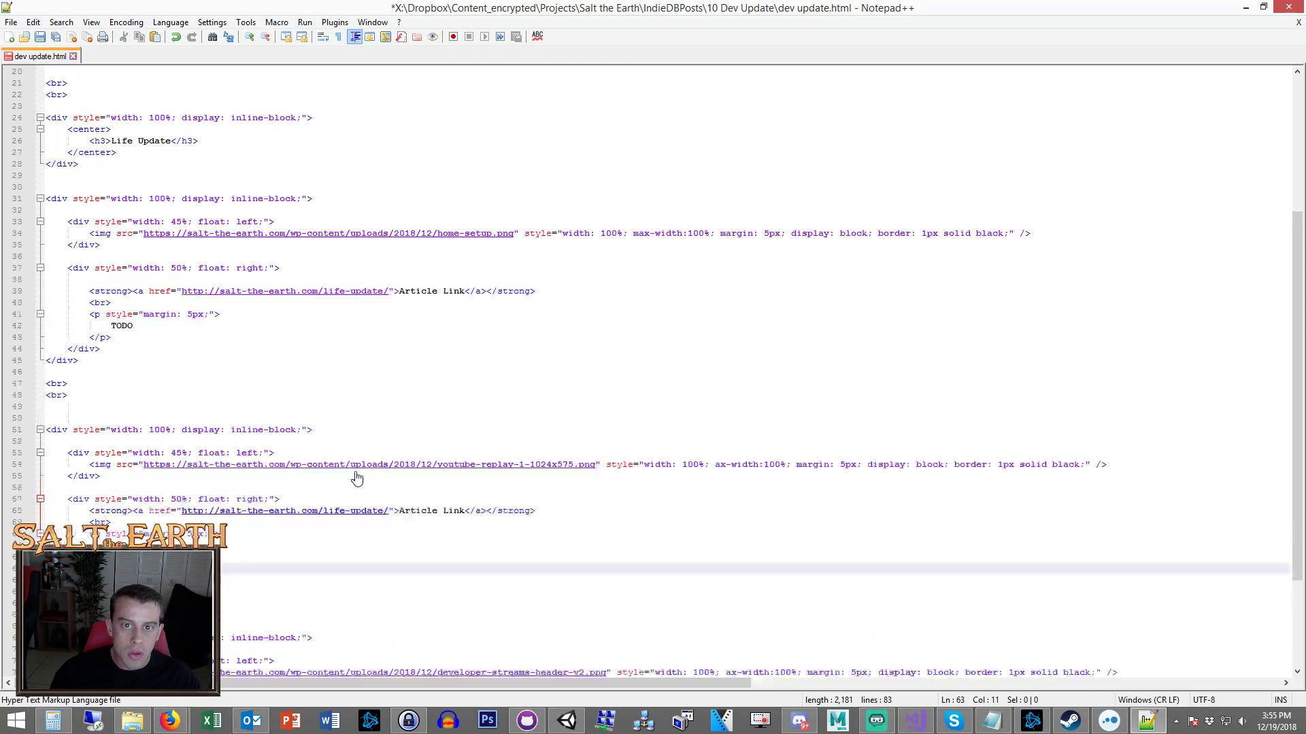
{"action": "left_click", "coordinate": [355, 463]}
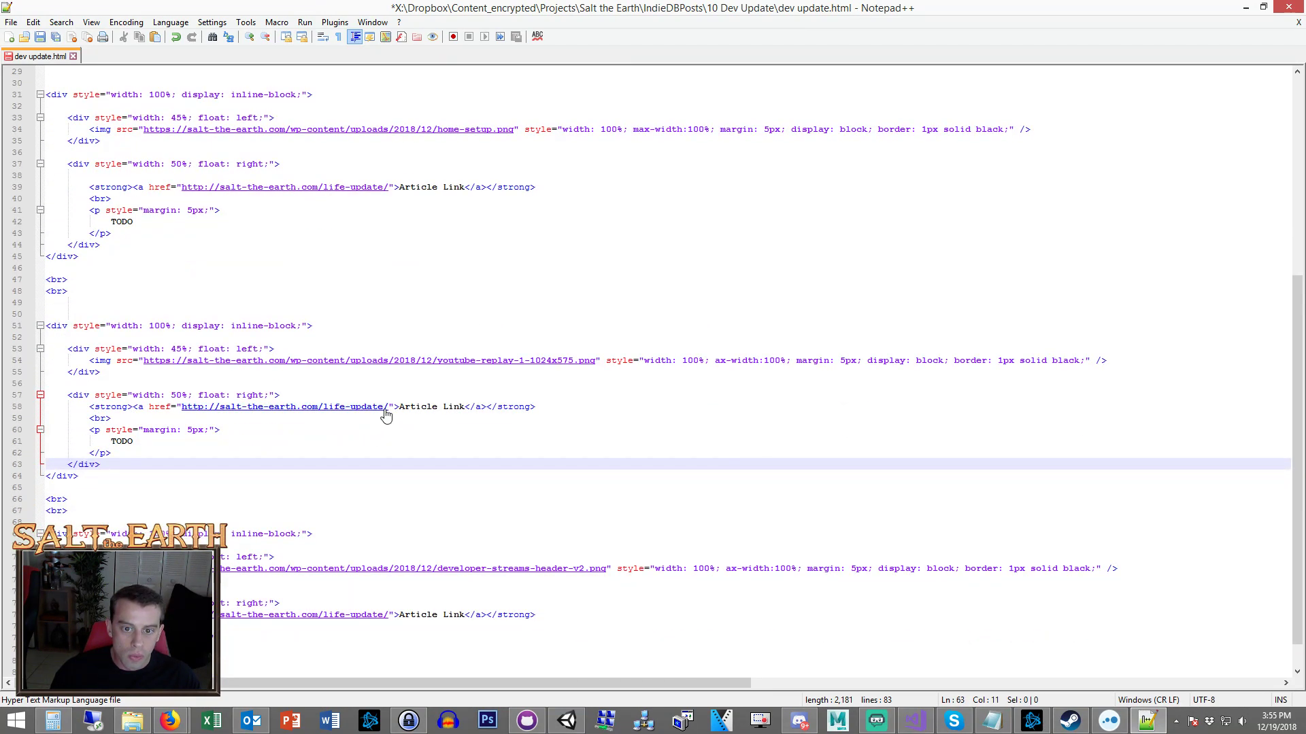
{"action": "left_click_drag", "start_coordinate": [389, 406], "coordinate": [185, 408]}
{"action": "key", "text": "ctrl+v"}
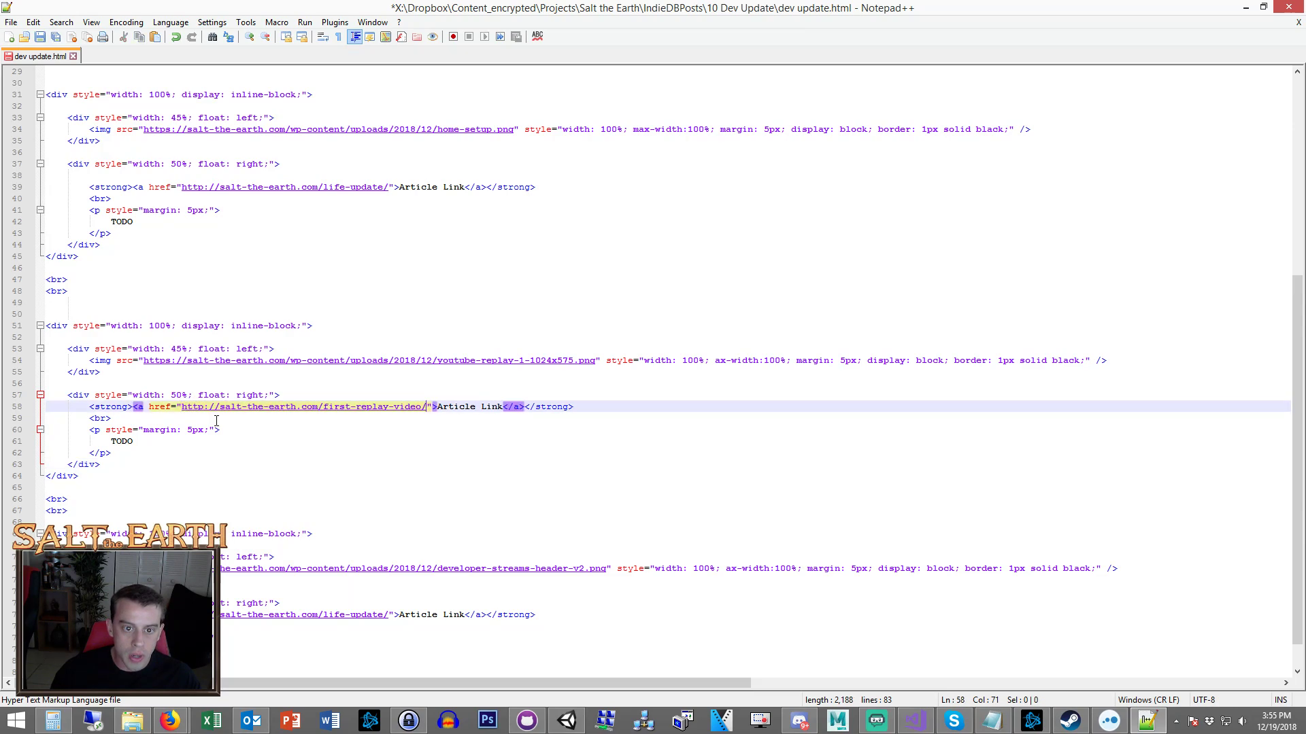
Change http to https in the article link addresses of the replay and Life Update sections.
{"action": "left_click", "coordinate": [204, 406]}
{"action": "type", "text": "s"}
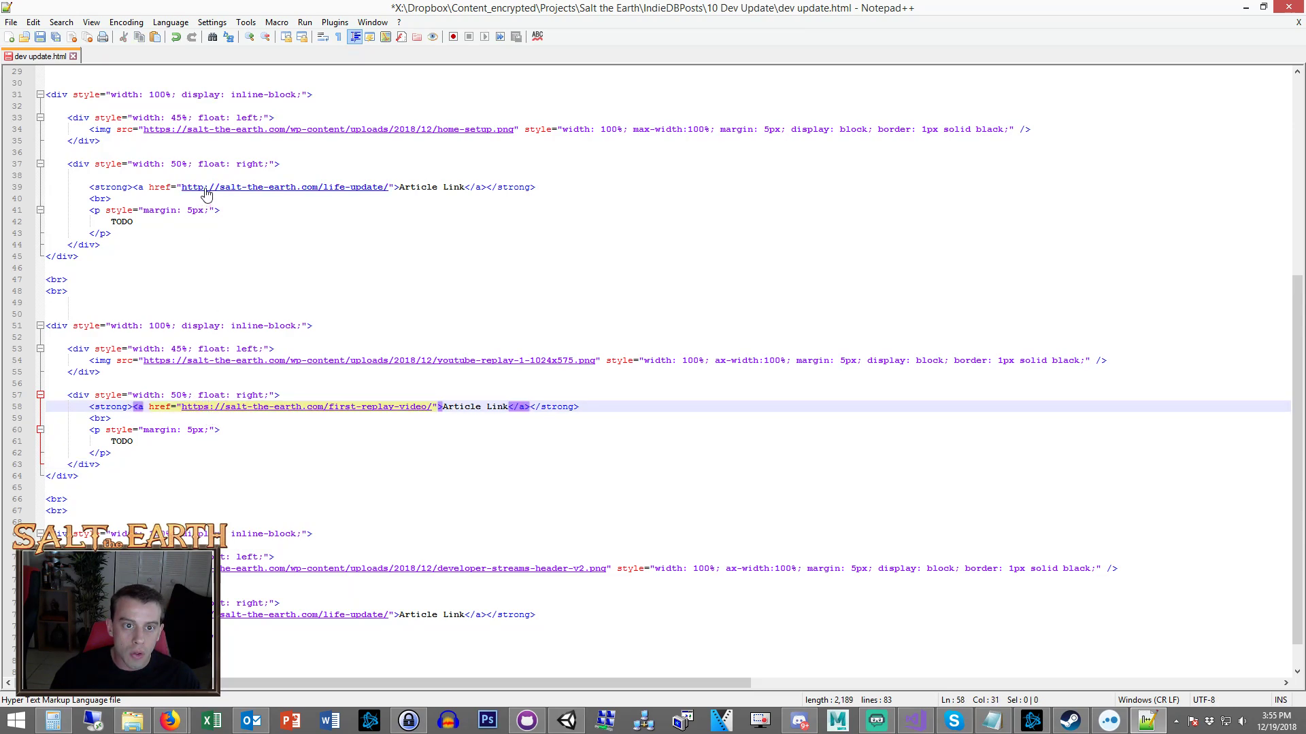
{"action": "left_click", "coordinate": [204, 187]}
{"action": "type", "text": "s"}
Copy the Developer Streams page's address, salt-the-earth.com/developer-streams-available/, from Firefox over the link address in the developer-streams section.
{"action": "left_click", "coordinate": [169, 724]}
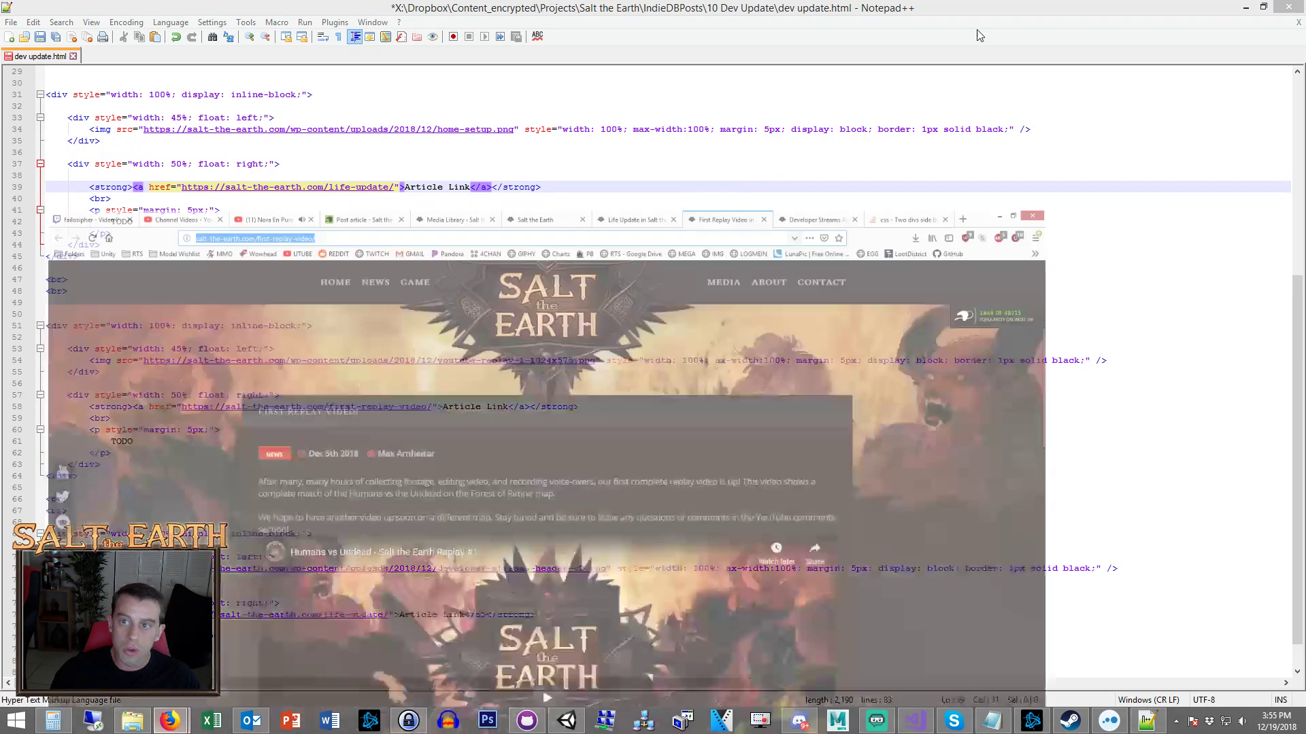
{"action": "key", "text": "ctrl+Tab"}
{"action": "left_click", "coordinate": [252, 39]}
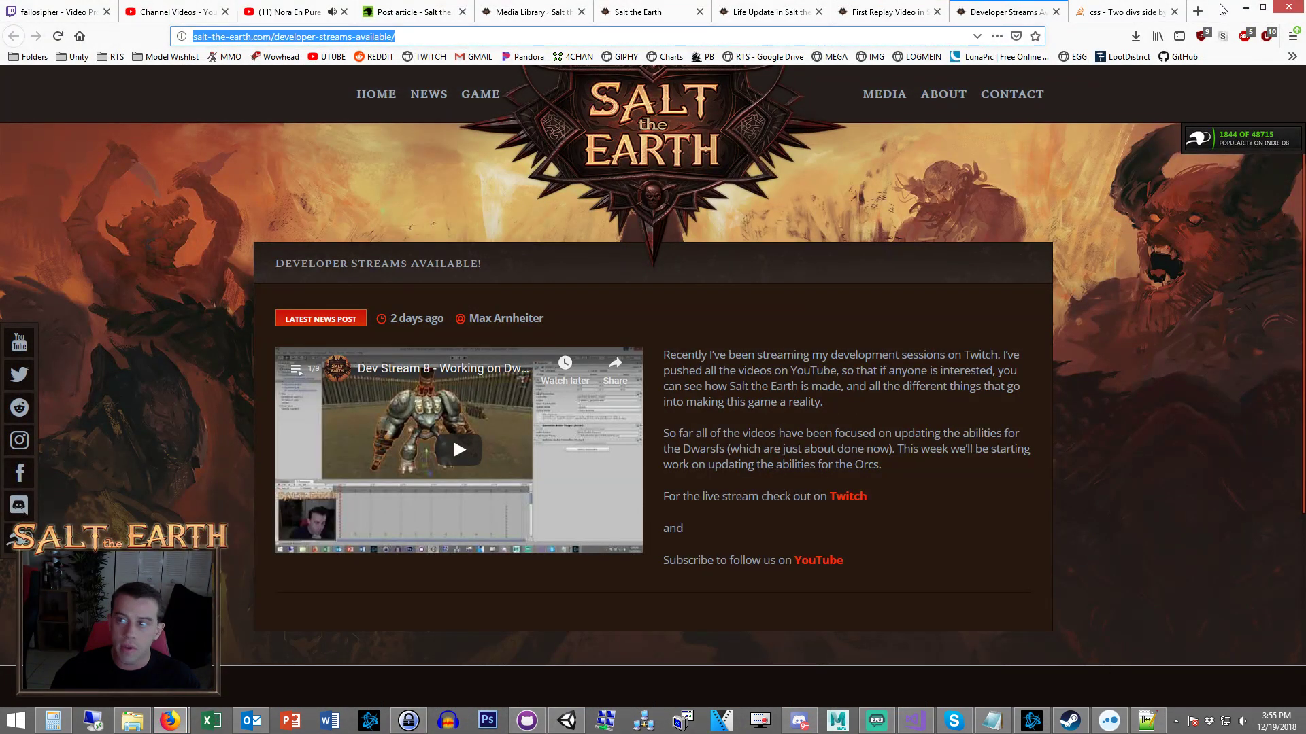
{"action": "left_click", "coordinate": [1246, 8]}
{"action": "left_click_drag", "start_coordinate": [394, 504], "coordinate": [396, 510]}
{"action": "scroll", "coordinate": [401, 516], "scroll_direction": "down", "scroll_amount": 1}
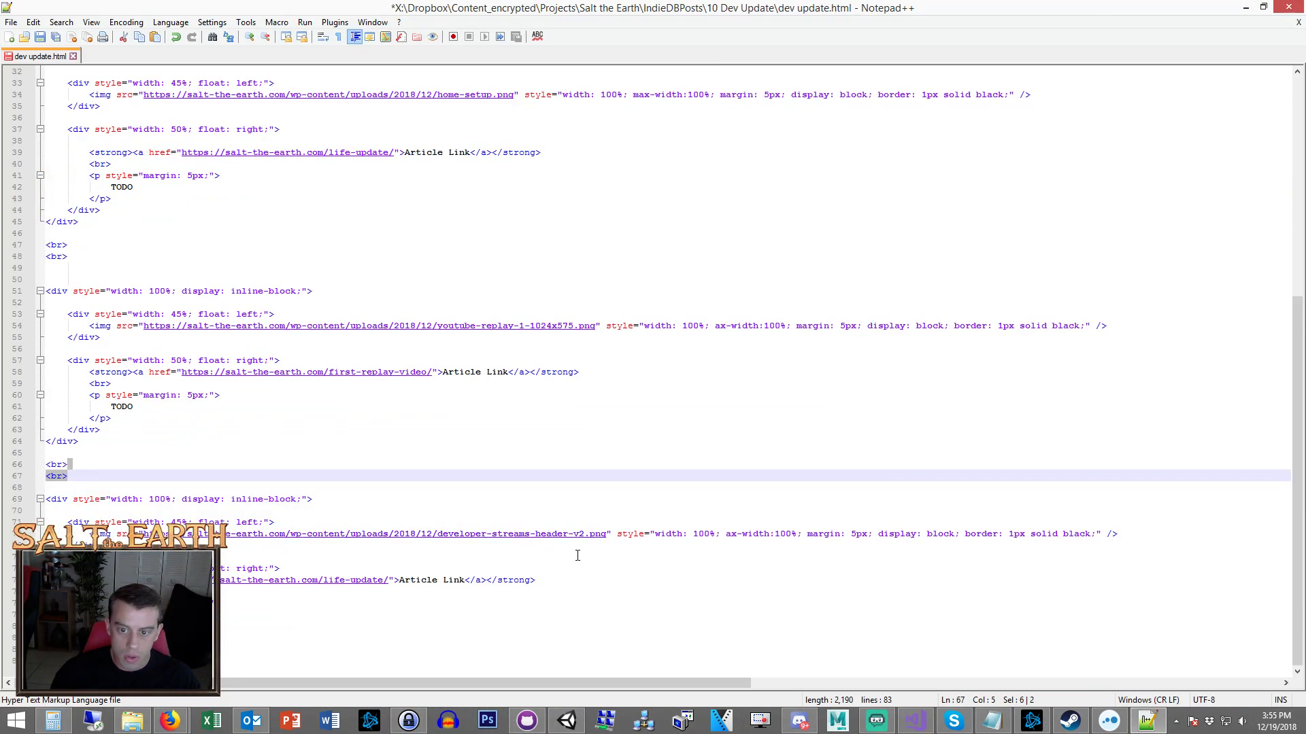
{"action": "left_click", "coordinate": [241, 558]}
{"action": "left_click_drag", "start_coordinate": [390, 580], "coordinate": [193, 580]}
{"action": "key", "text": "ctrl+v"}
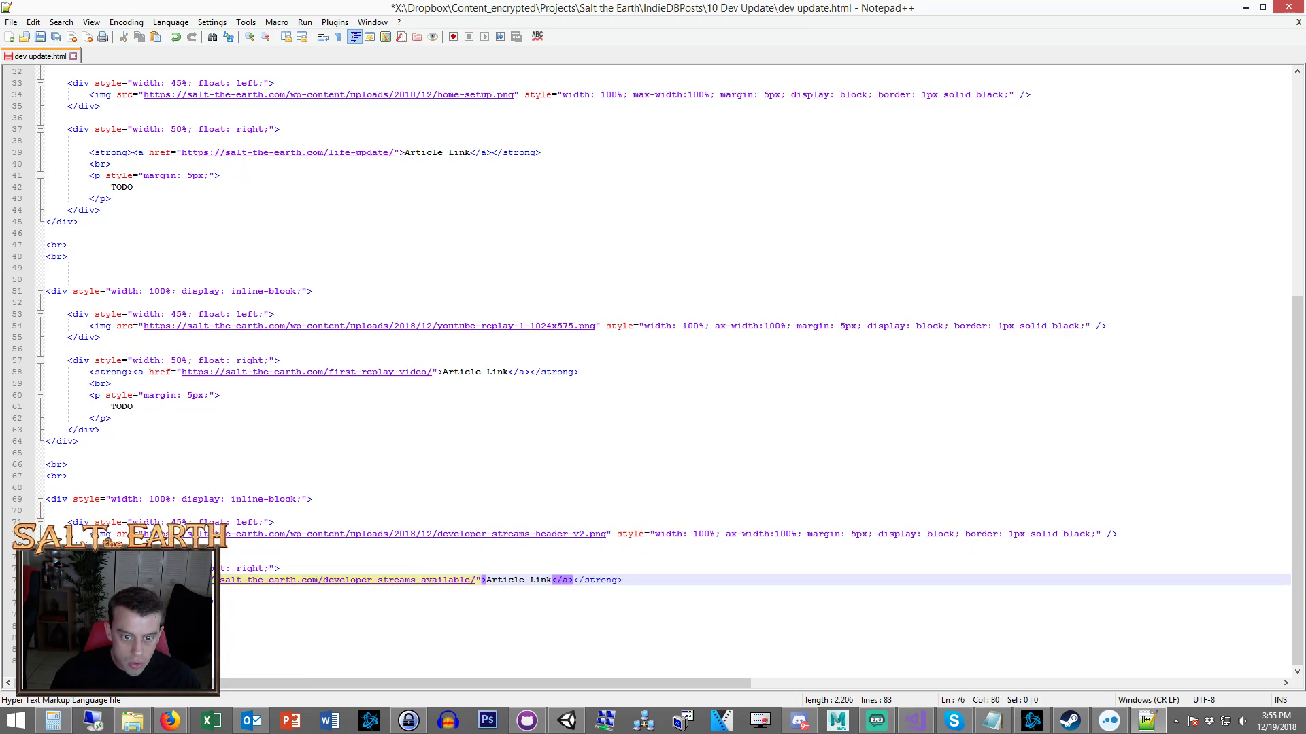
Select the Life Update section's TODO text, check the Life Update article in Firefox, close its tab and return to Notepad++.
{"action": "scroll", "coordinate": [394, 461], "scroll_direction": "up", "scroll_amount": 4}
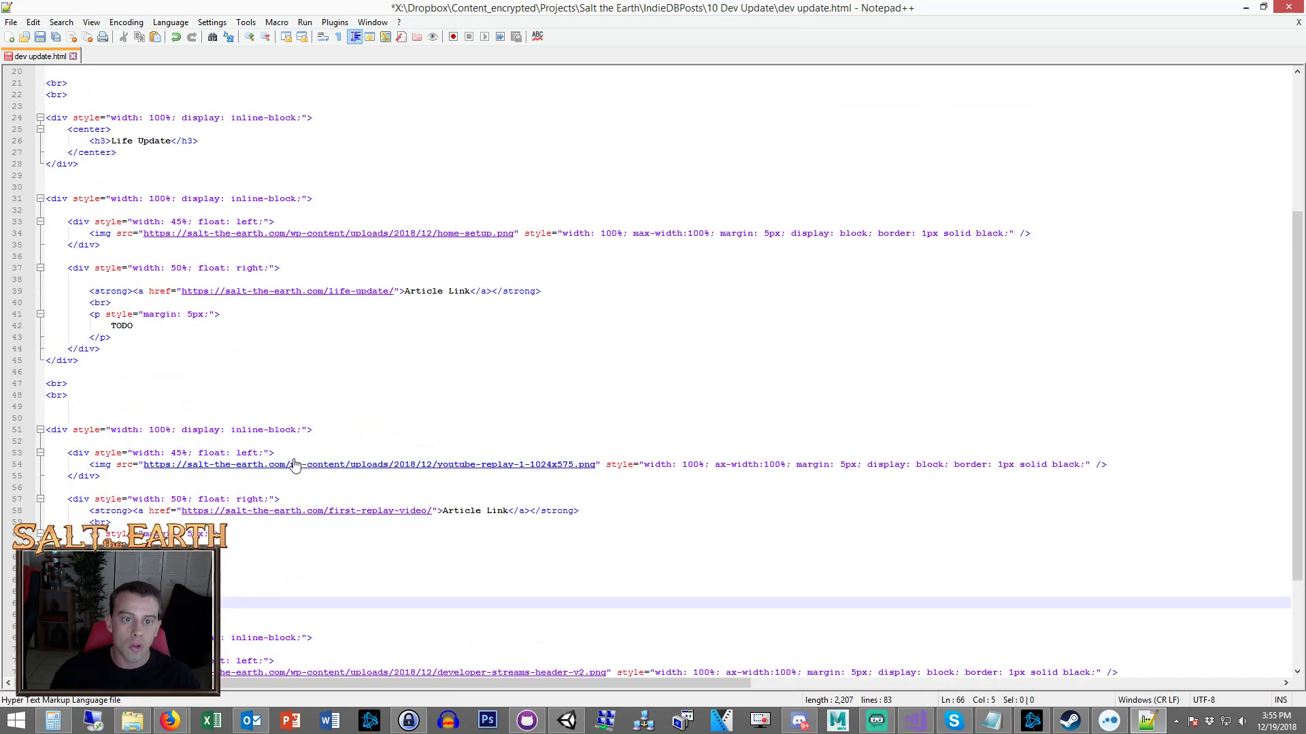
{"action": "left_click", "coordinate": [231, 384]}
{"action": "double_click", "coordinate": [112, 326]}
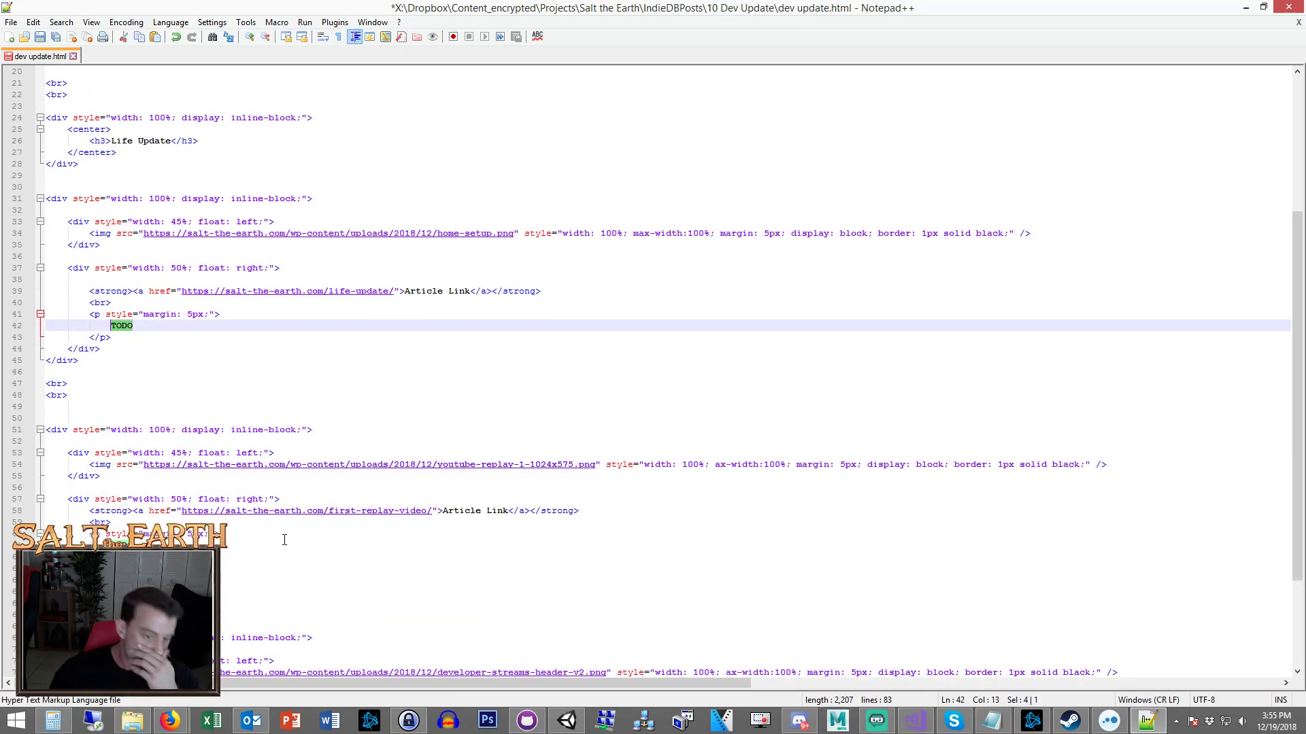
{"action": "left_click", "coordinate": [170, 721]}
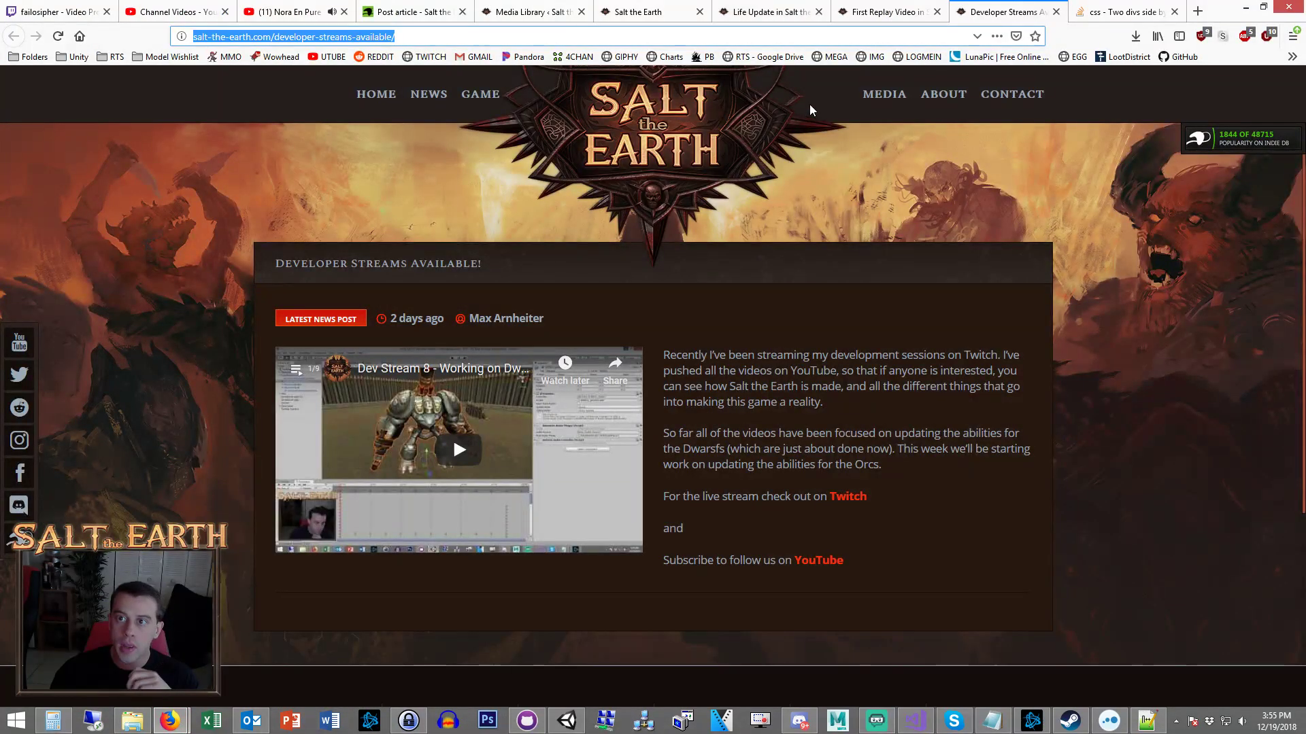
{"action": "left_click", "coordinate": [765, 11]}
{"action": "left_click", "coordinate": [819, 11]}
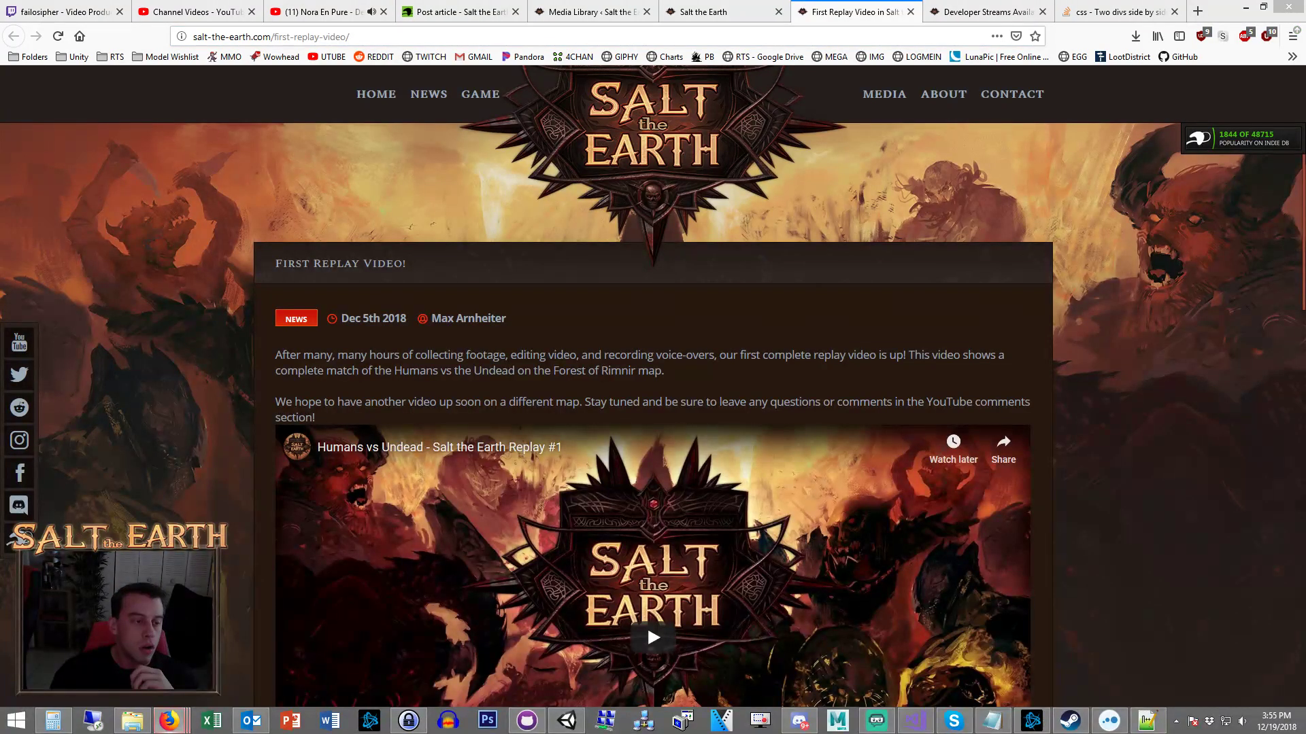
{"action": "left_click", "coordinate": [1245, 8]}
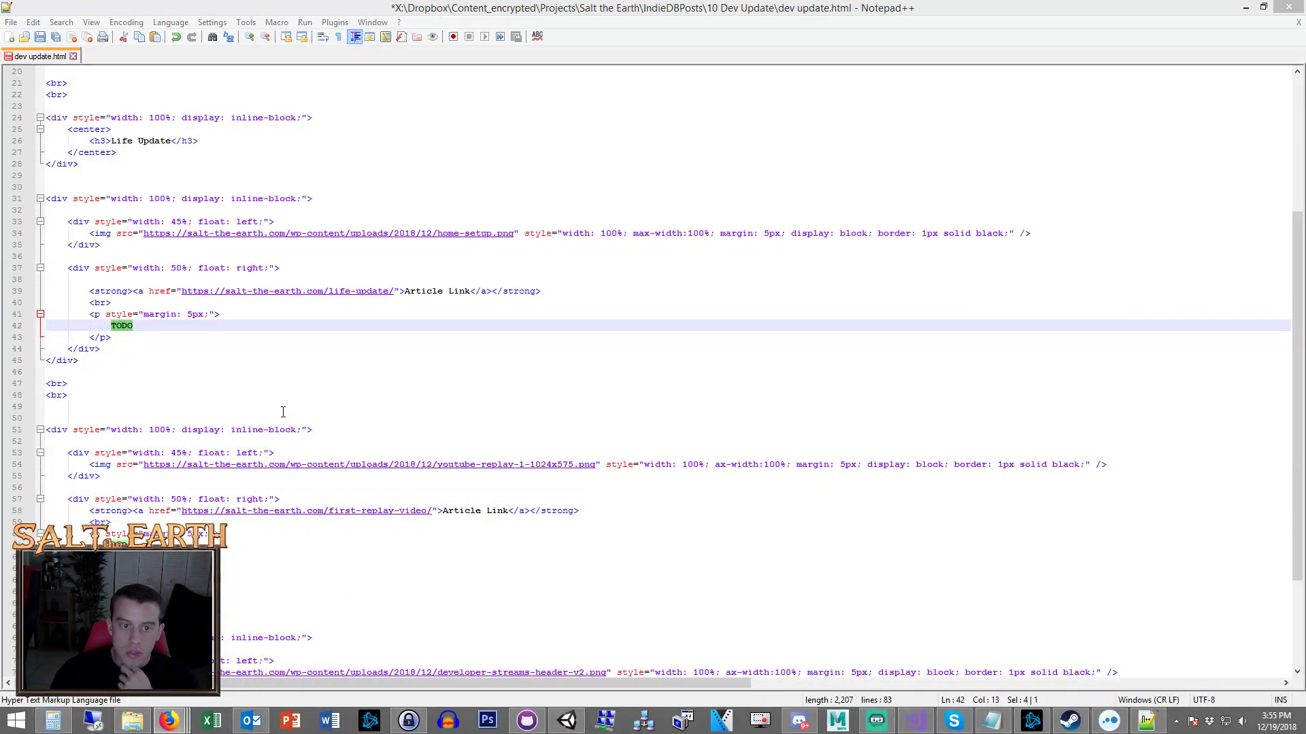
Replace the Life Update TODO with "Due to PC problems and a career transition, development of Salt the Earth has been delayed significantly.".
{"action": "left_click", "coordinate": [155, 335]}
{"action": "left_click_drag", "start_coordinate": [155, 334], "coordinate": [109, 327]}
{"action": "left_click", "coordinate": [149, 335]}
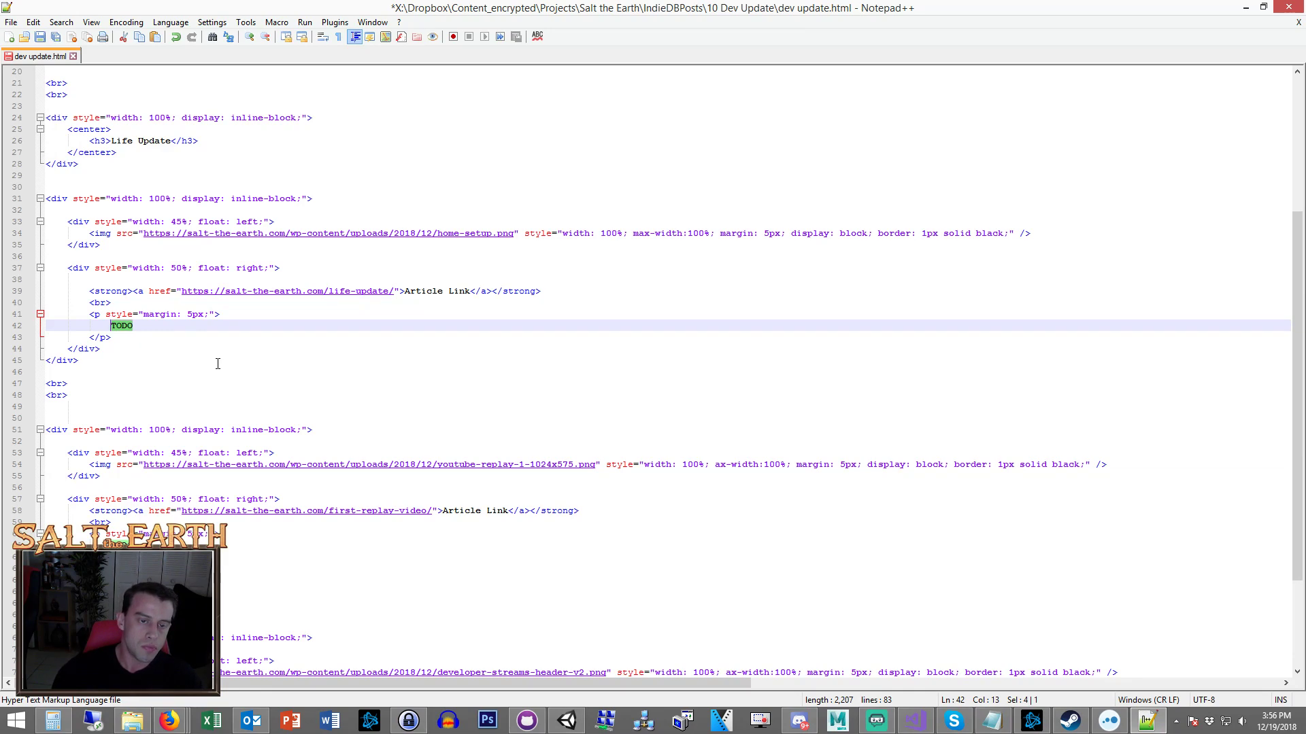
{"action": "key", "text": "BackSpace"}
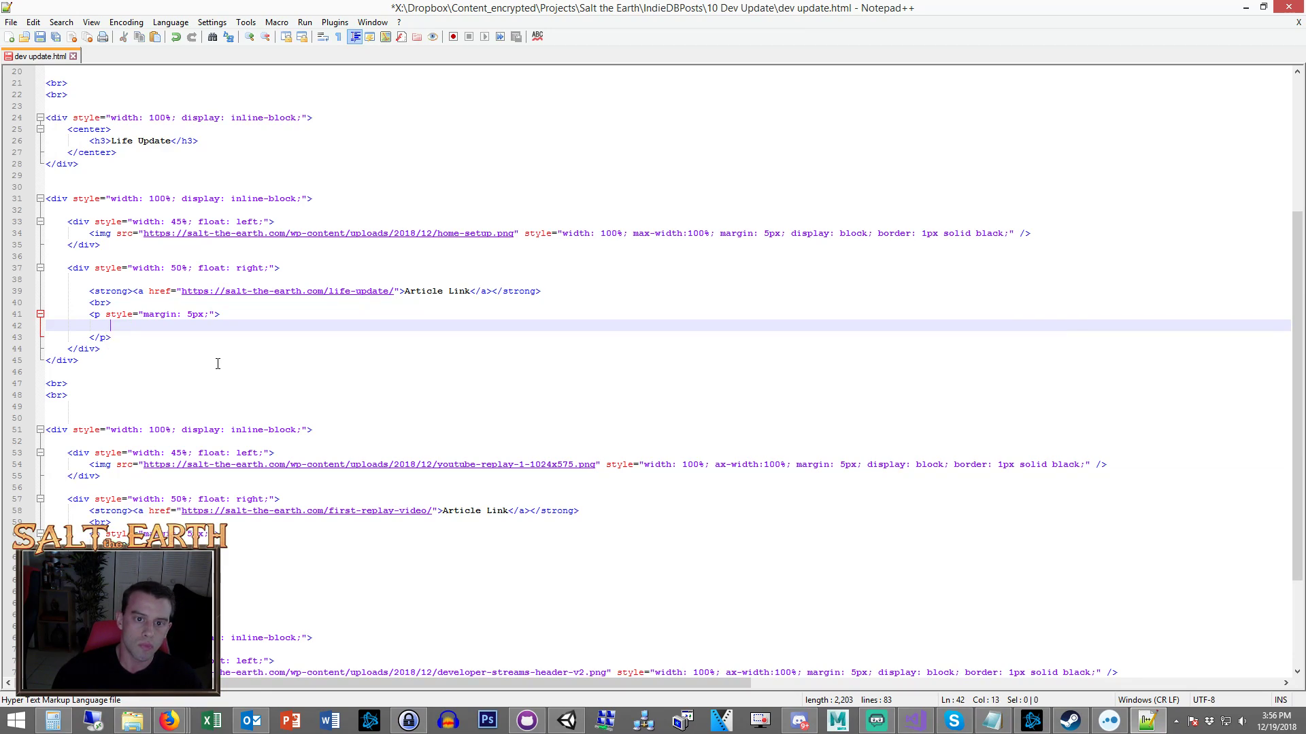
{"action": "type", "text": "Due to "}
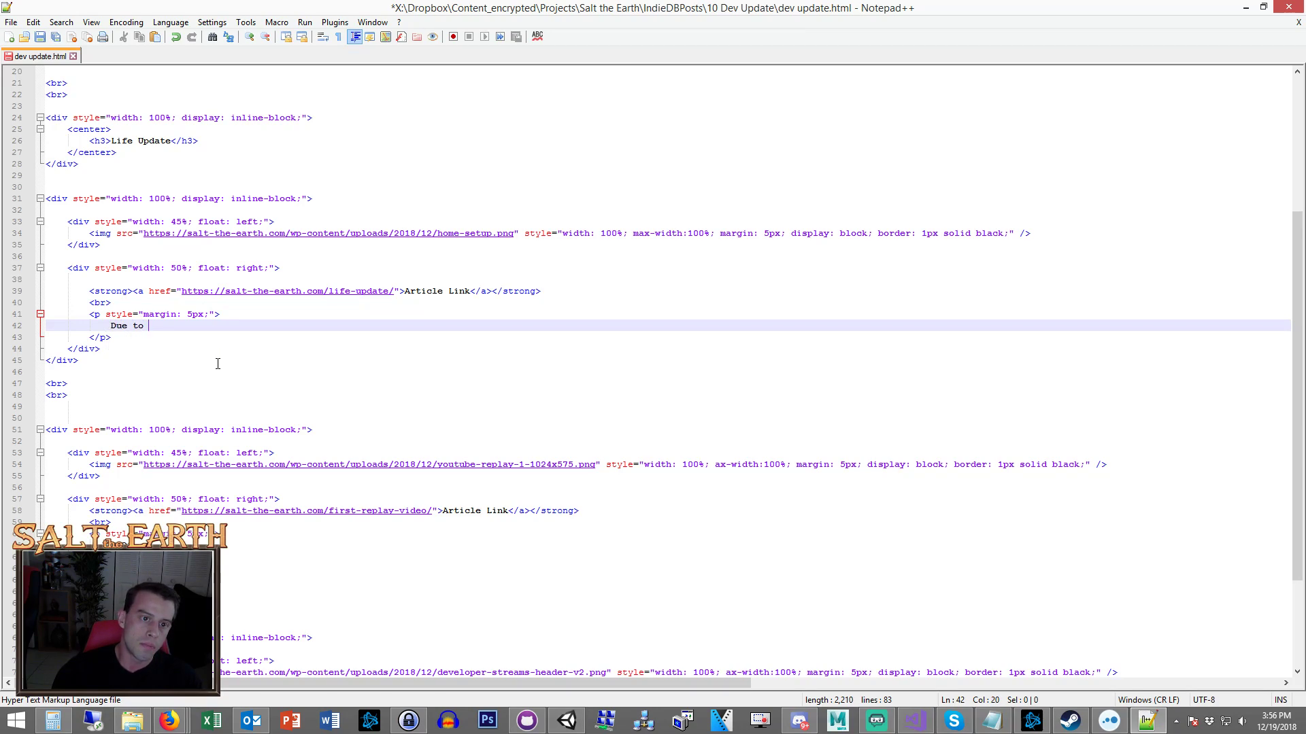
{"action": "type", "text": "PC problems and "}
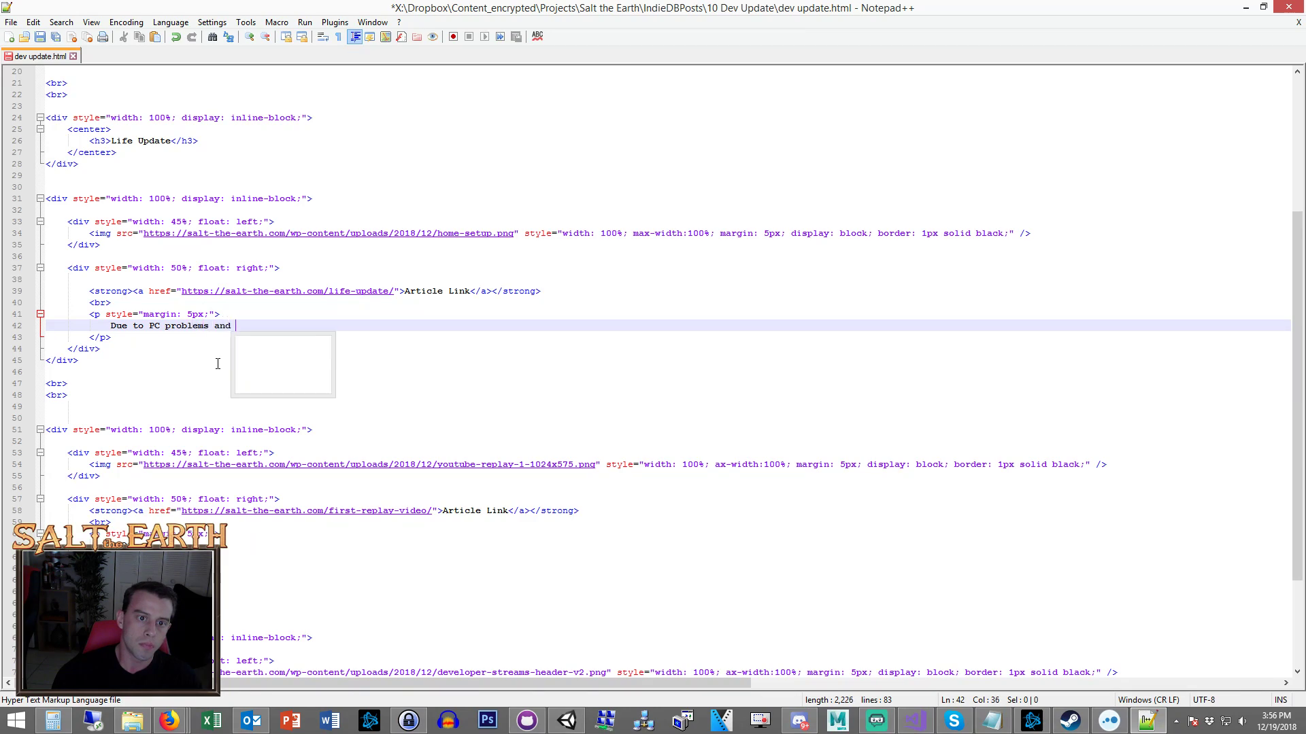
{"action": "type", "text": "a Car"}
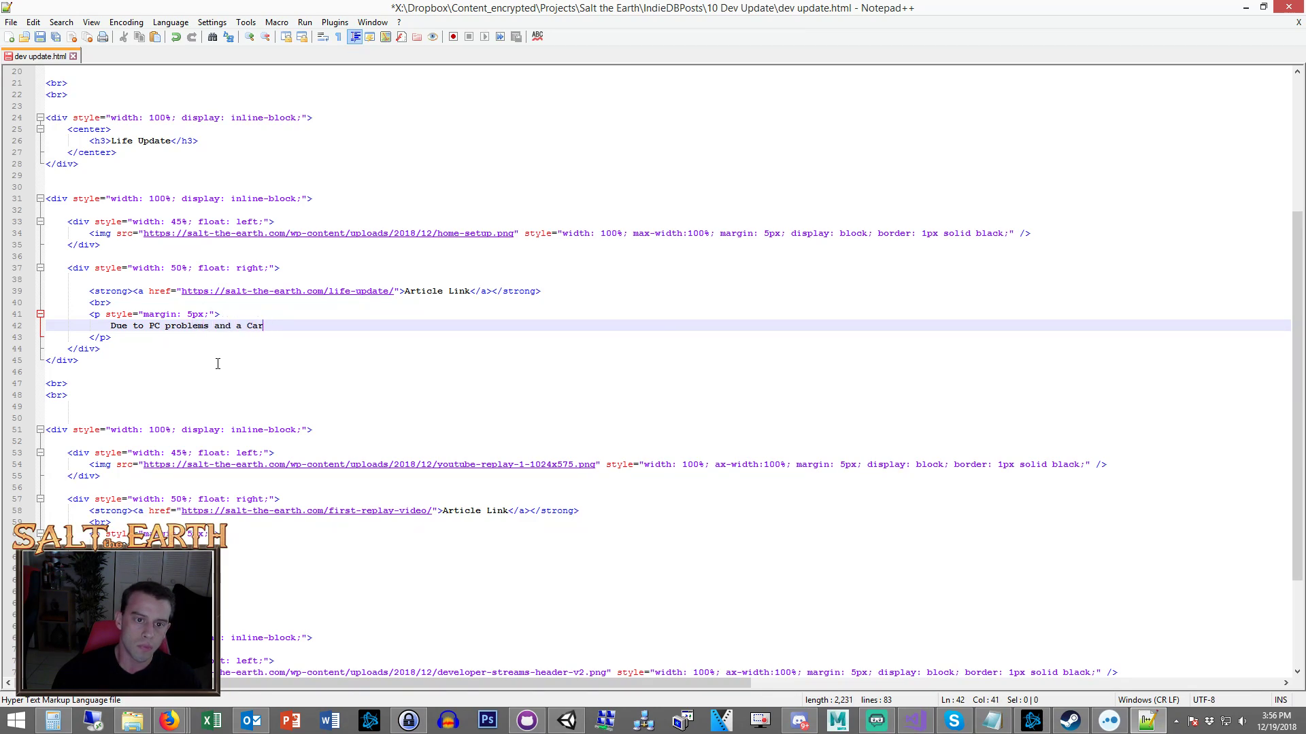
{"action": "type", "text": "career transition"}
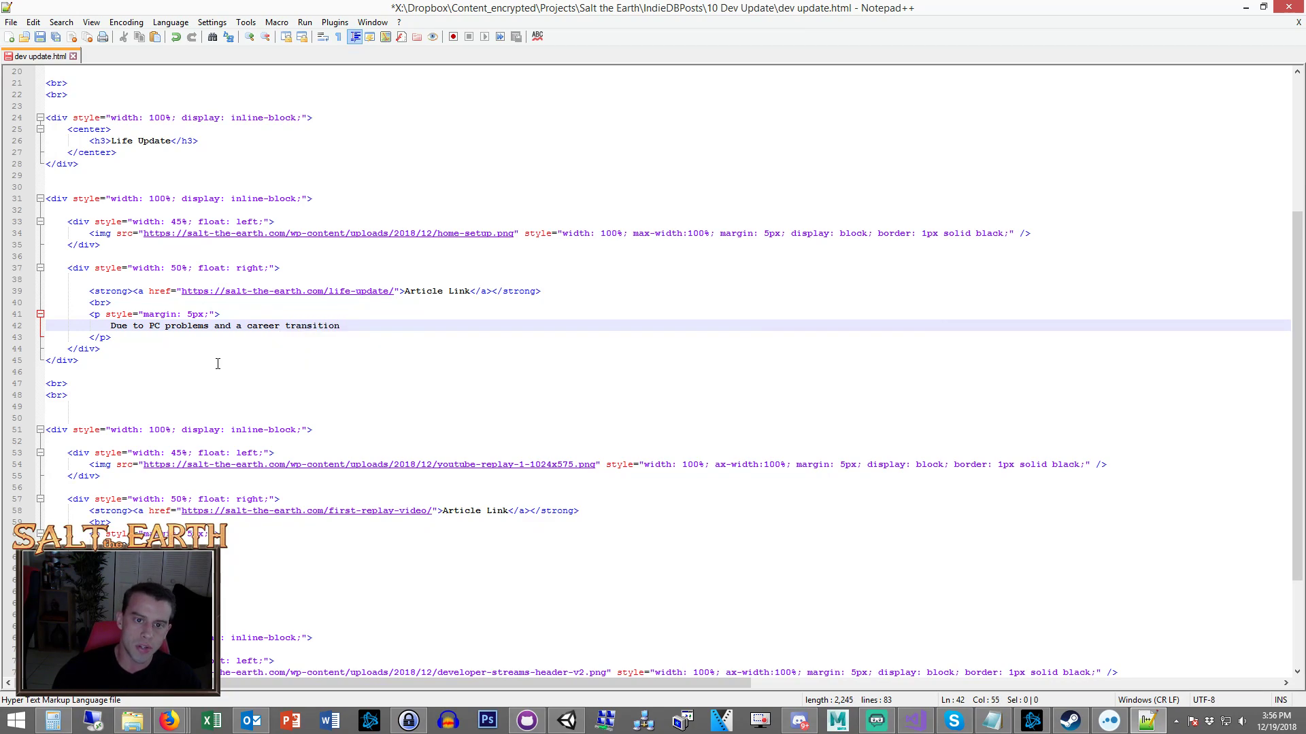
{"action": "type", "text": ", development "}
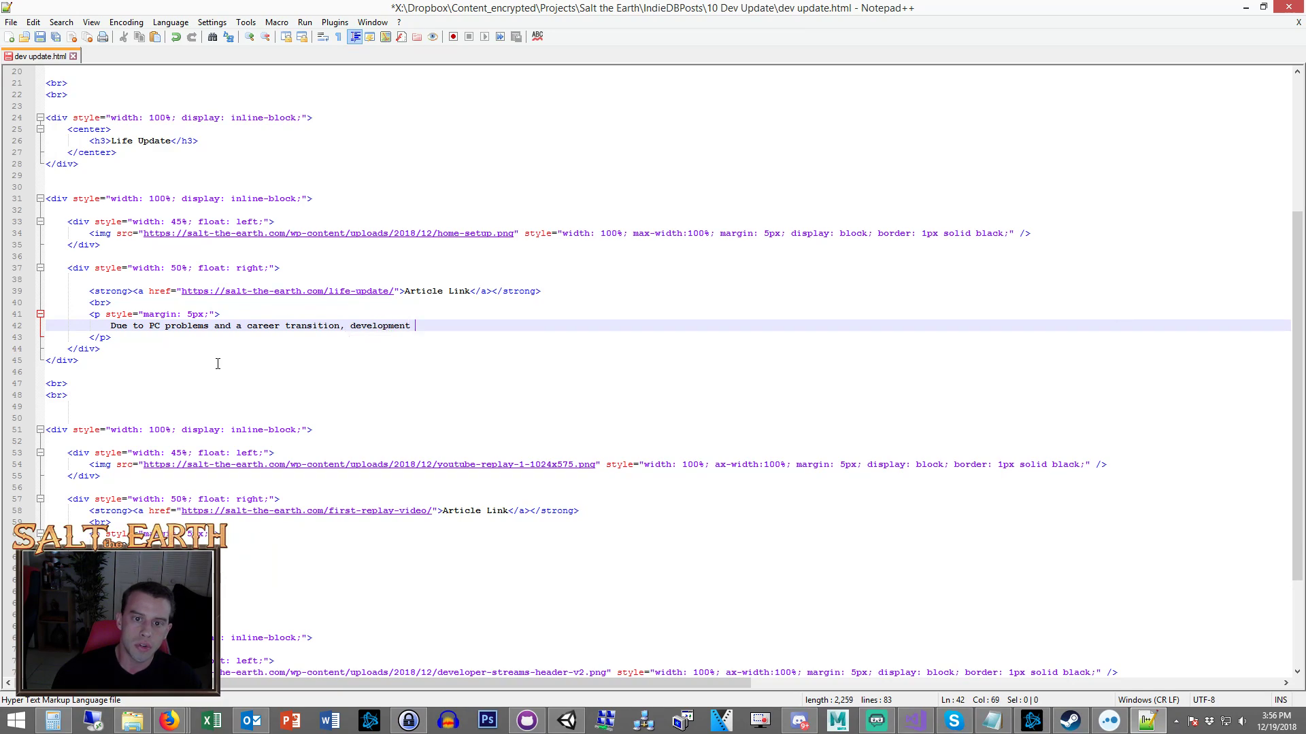
{"action": "type", "text": "of Salt the Earth "}
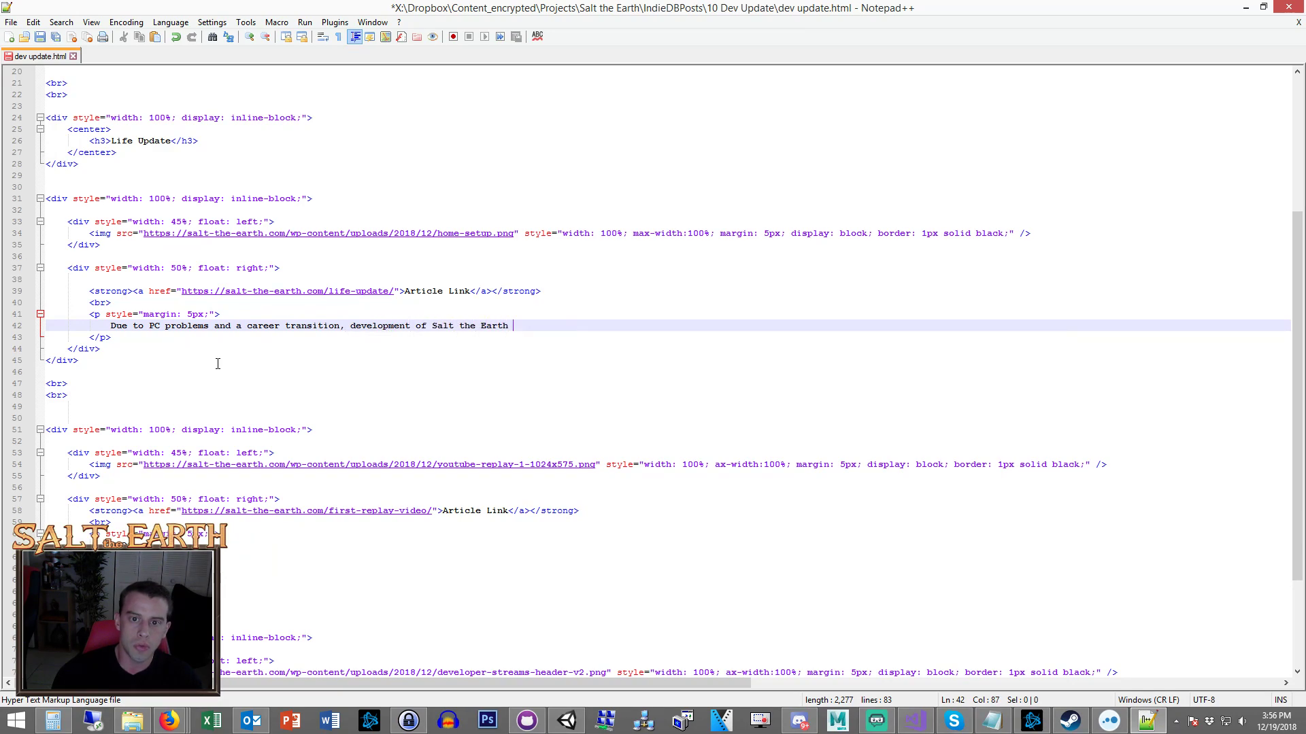
{"action": "type", "text": "has been delayed"}
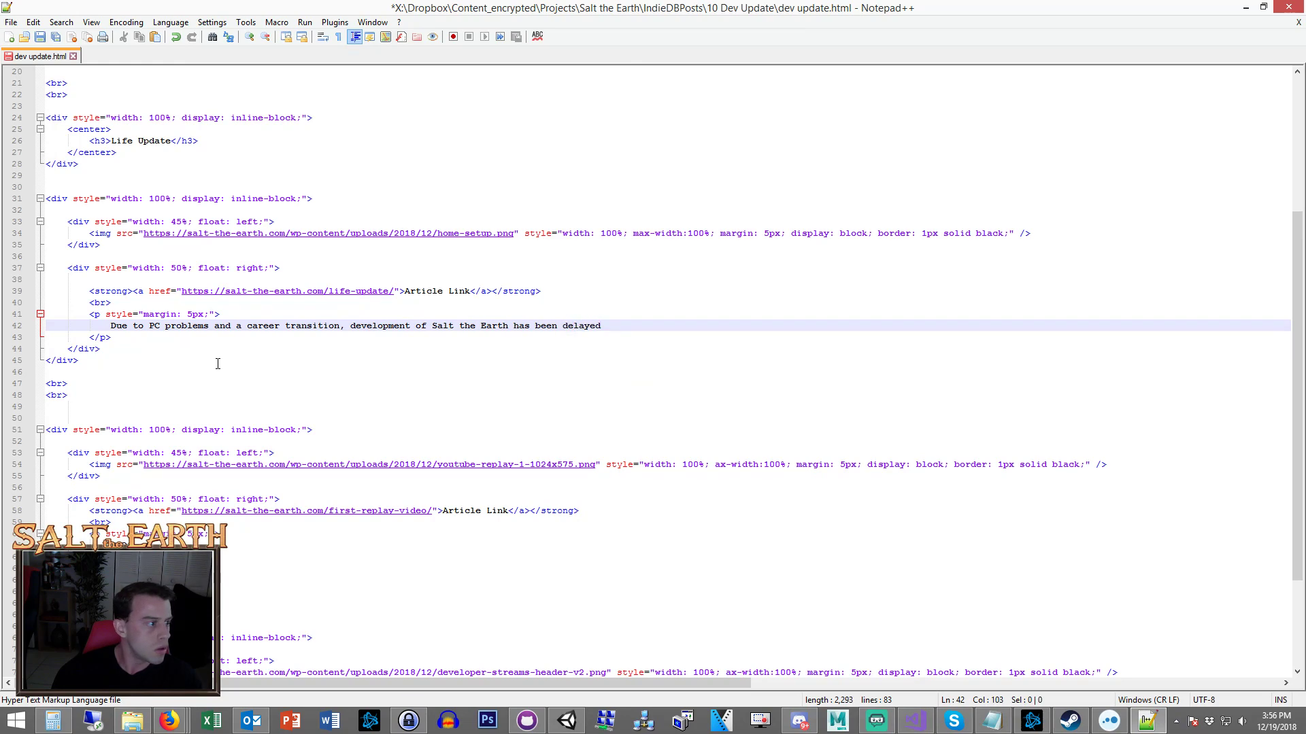
{"action": "type", "text": " significantly. However"}
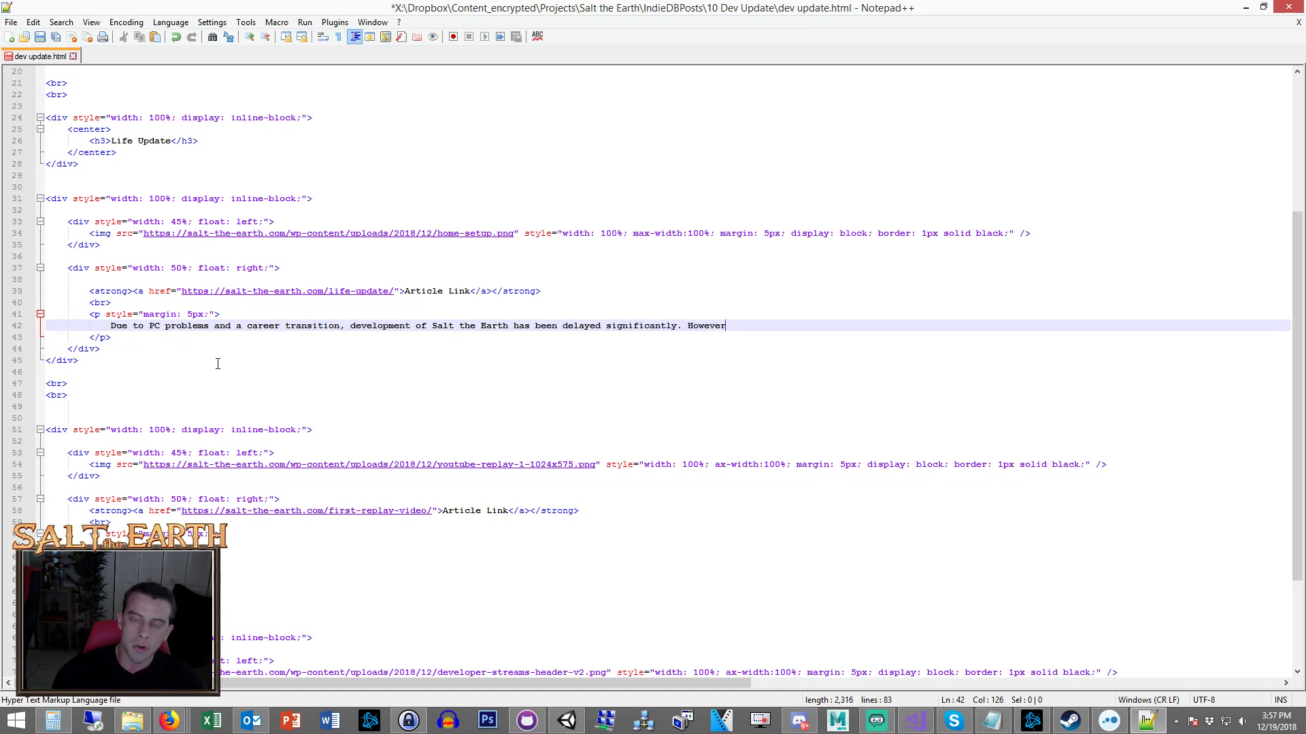
{"action": "type", "text": ", the"}
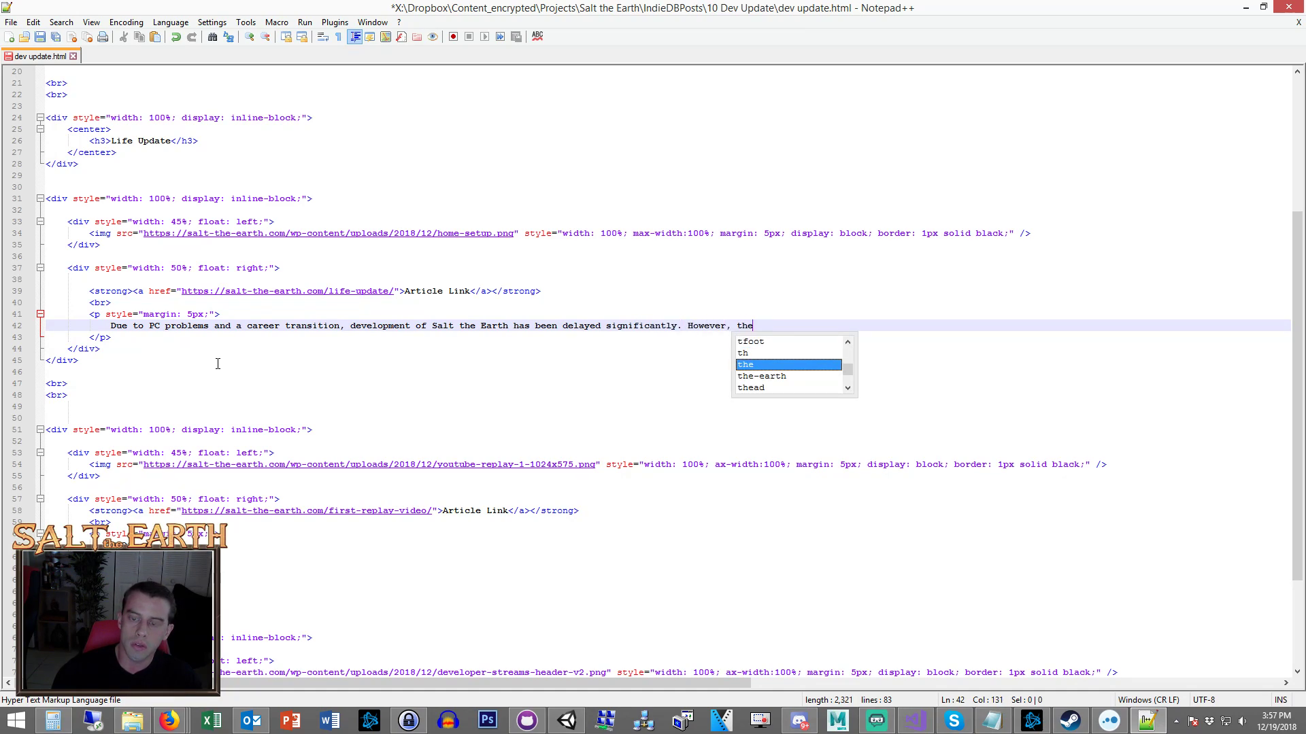
{"action": "type", "text": " real-life issue"}
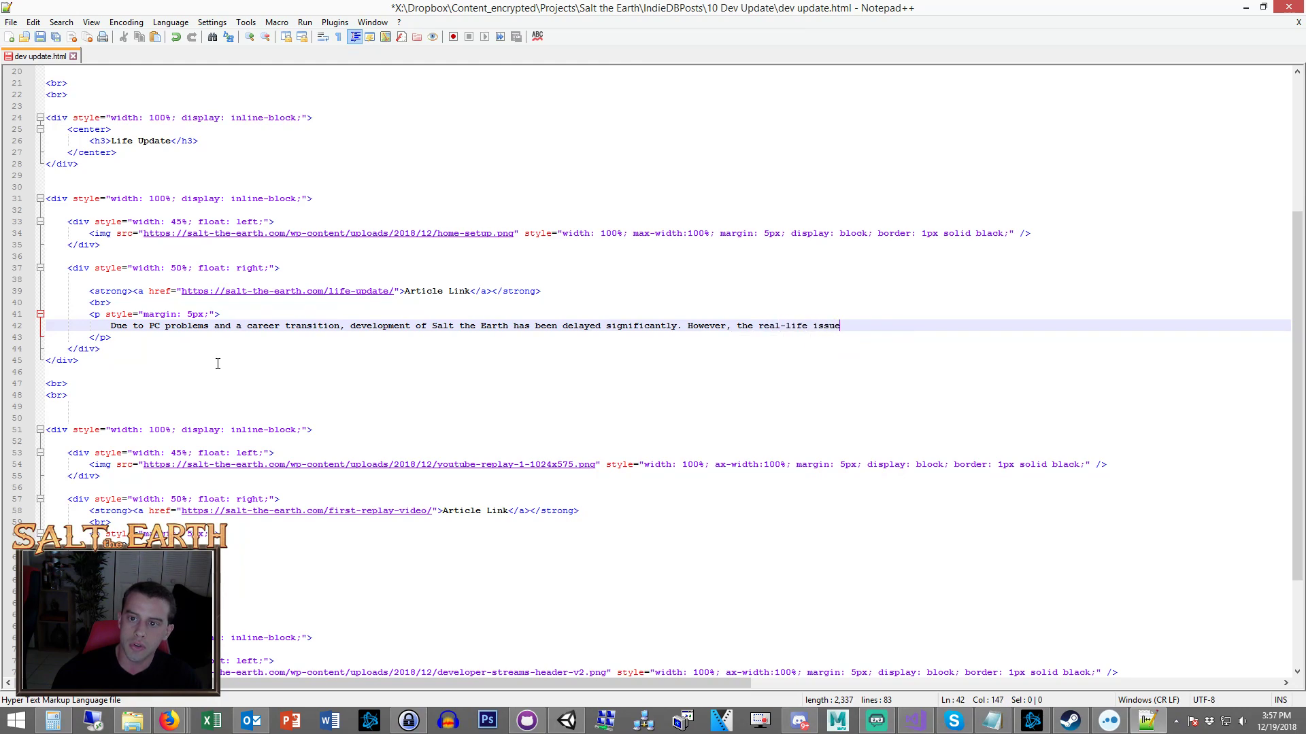
{"action": "type", "text": "s have been resolved, and developmen"}
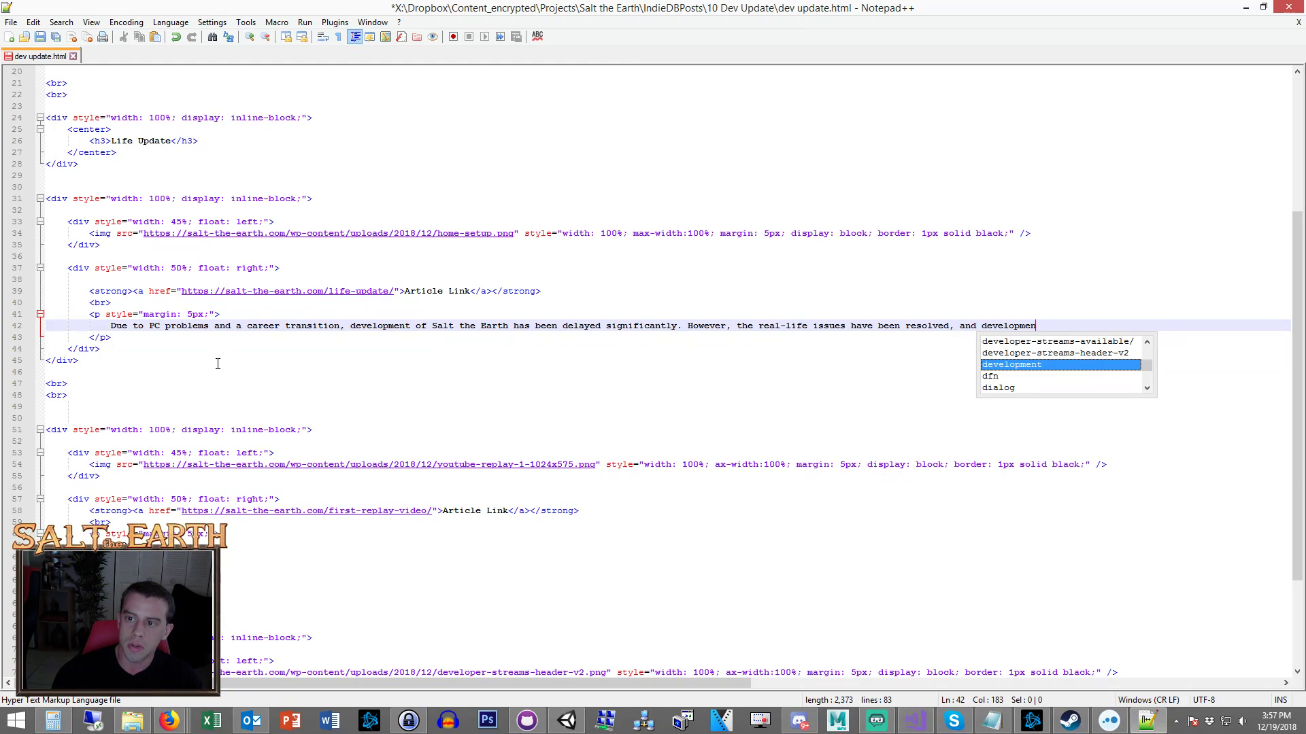
{"action": "type", "text": "t is back at its "}
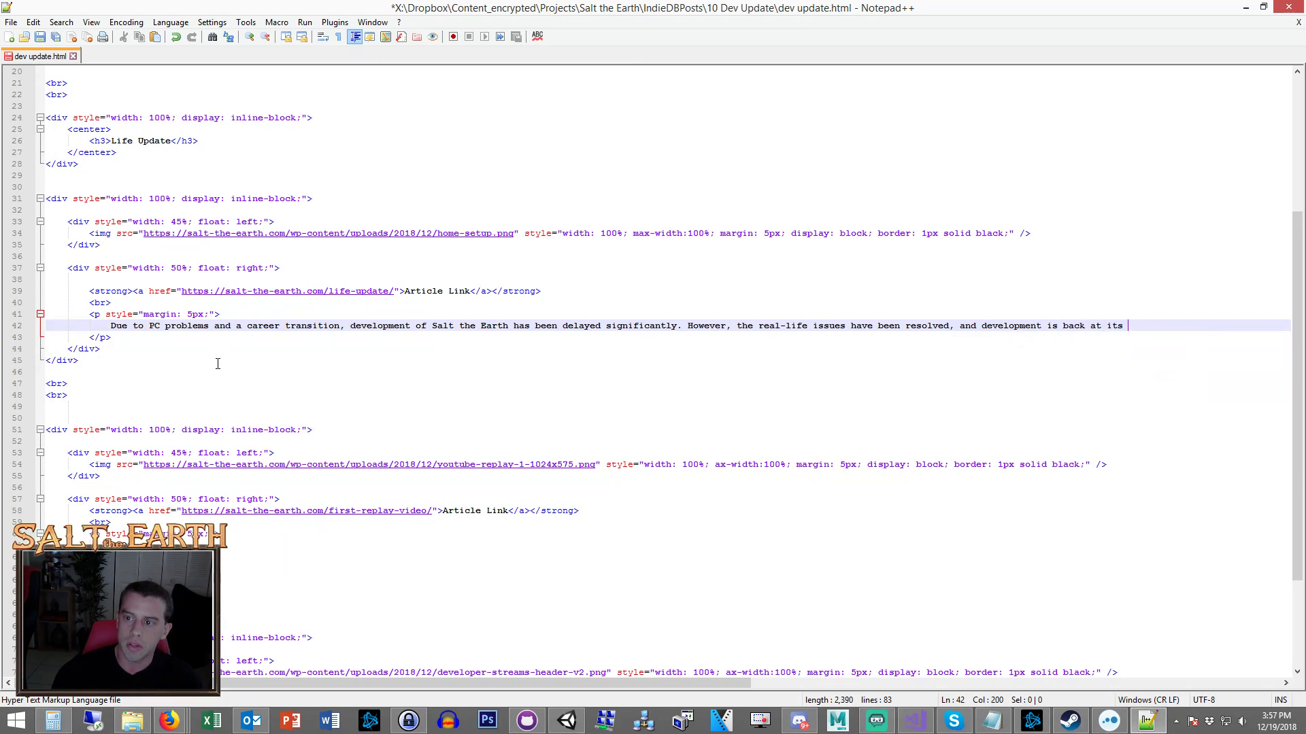
{"action": "type", "text": "usual pace. Check o"}
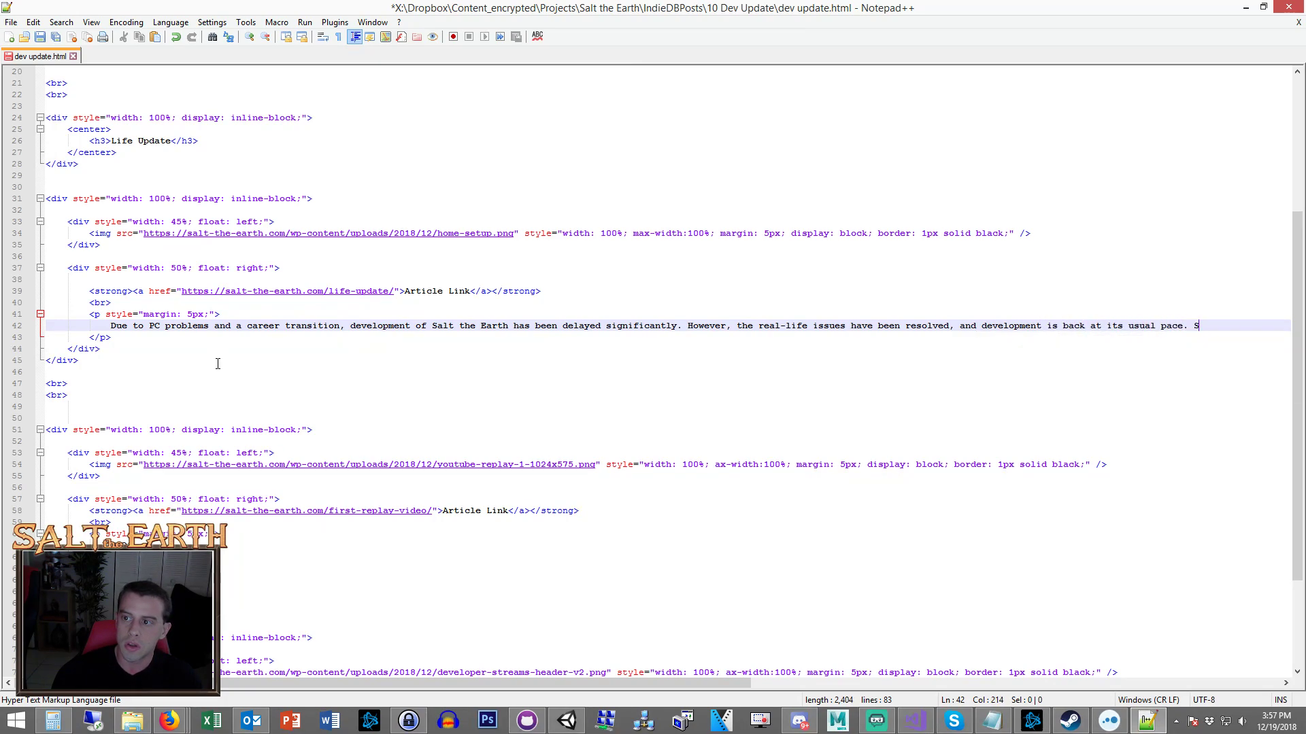
{"action": "type", "text": "ut the article"}
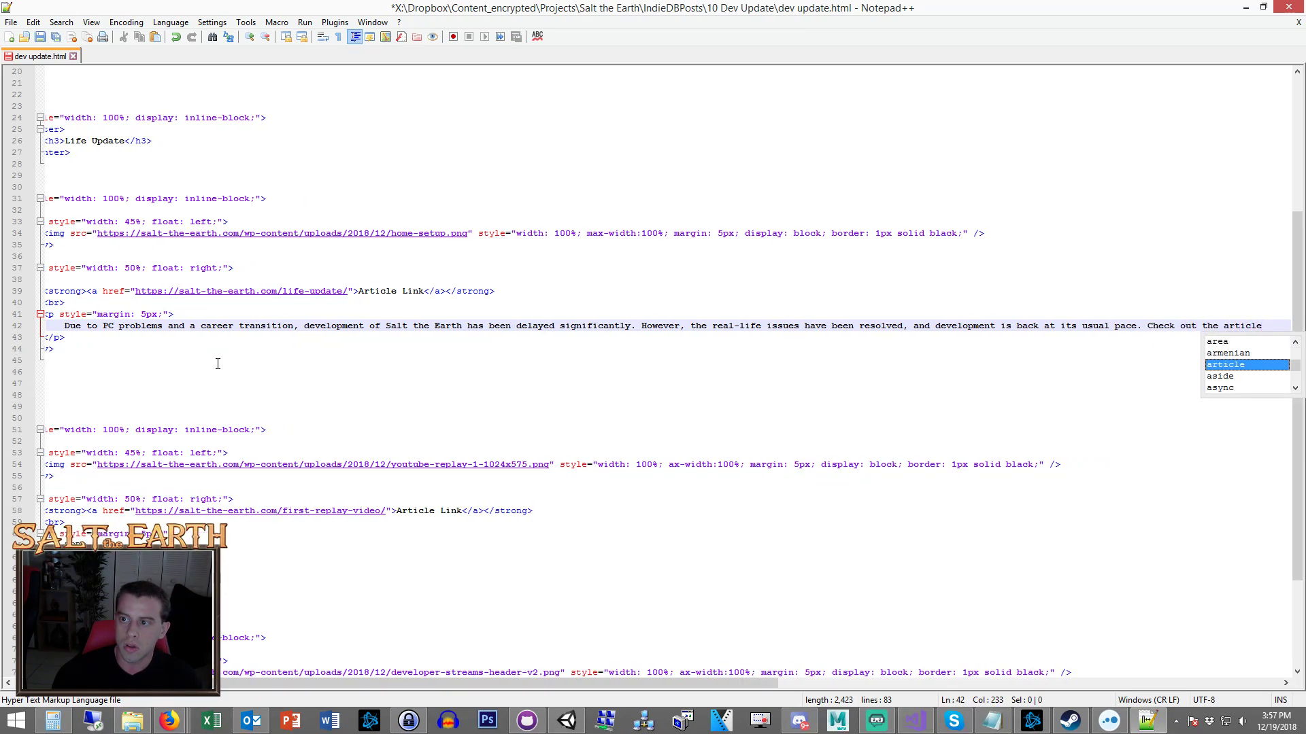
{"action": "type", "text": " for more informatio"}
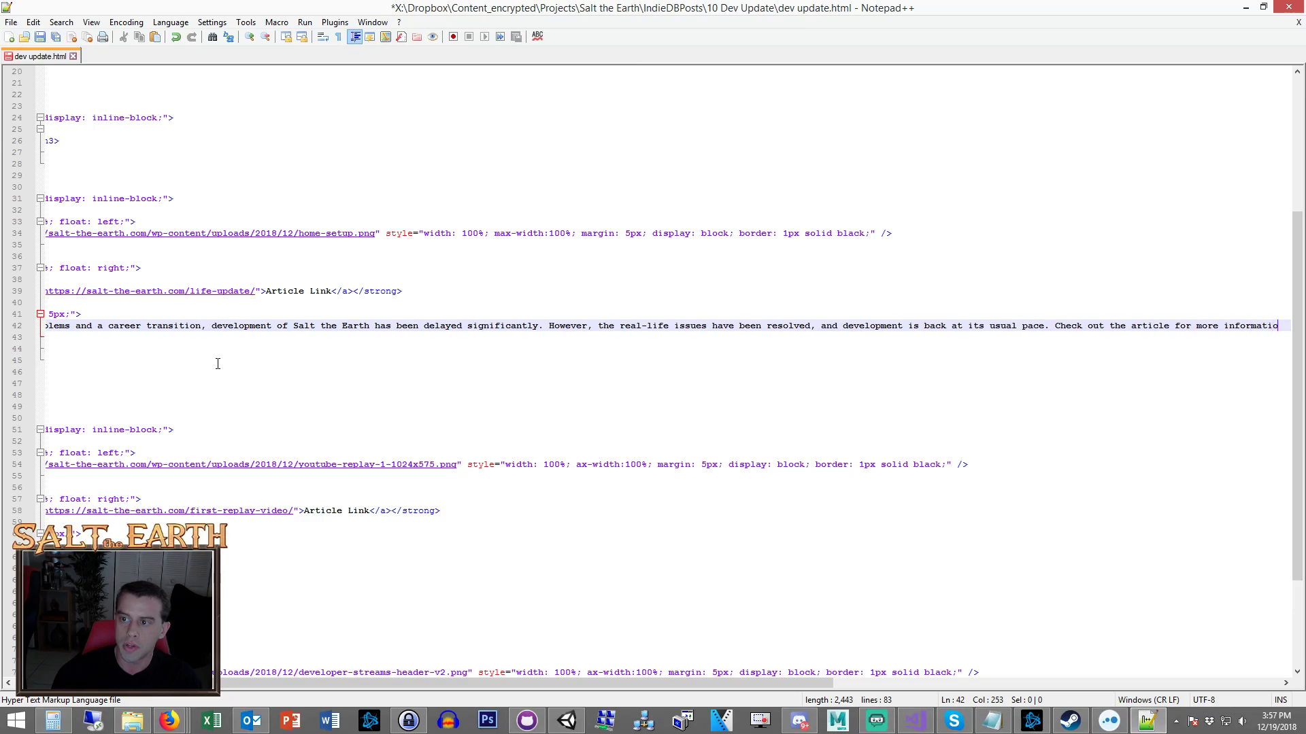
{"action": "type", "text": "n, and s"}
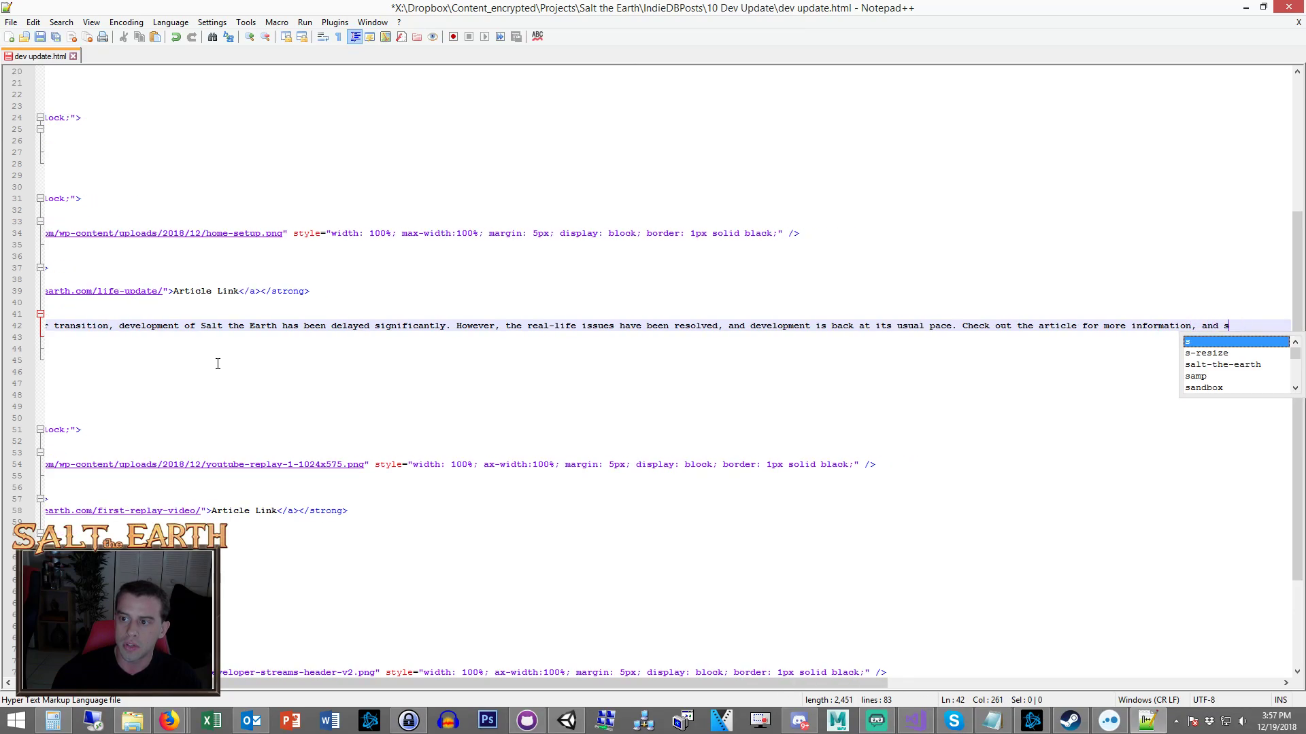
{"action": "type", "text": "tay tuned for more"}
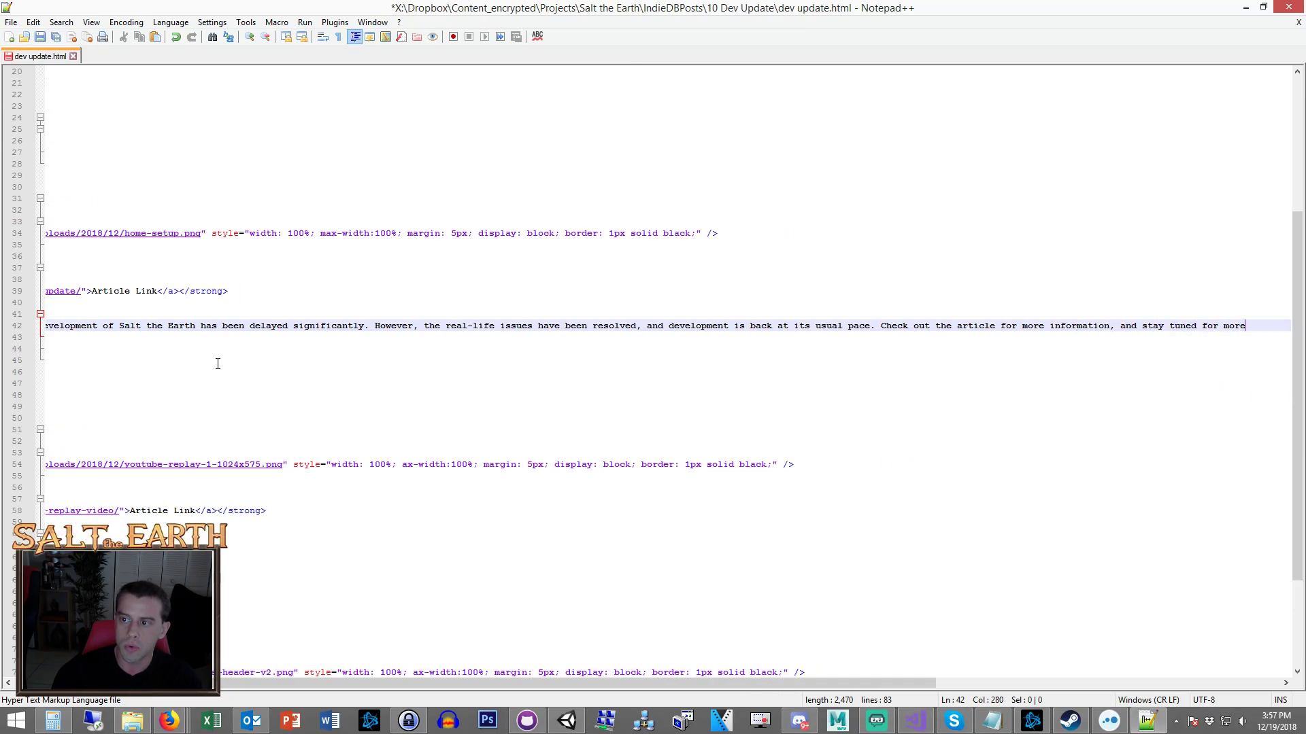
{"action": "type", "text": " updates."}
End the paragraph with "Check out the article for more information, and stay tuned for more updates." and save the file.
{"action": "key", "text": "ctrl+s"}
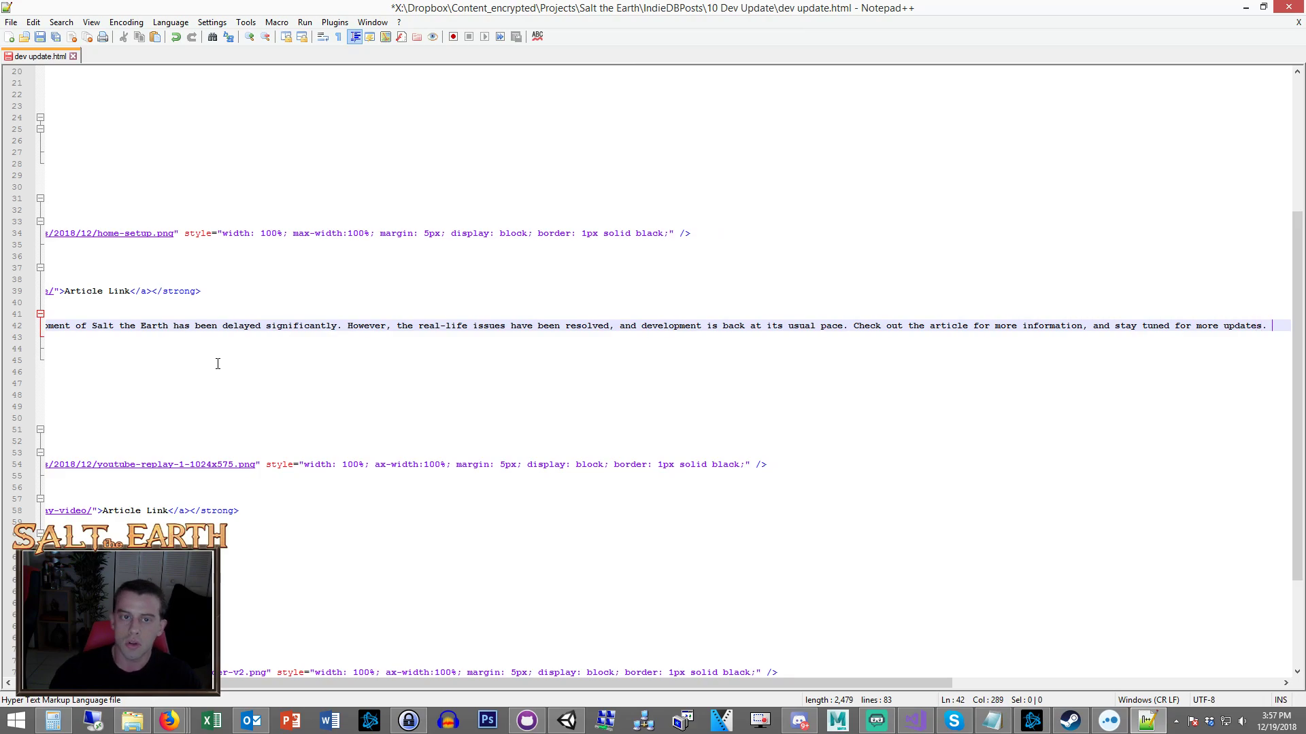
Copy the whole HTML document and paste it over the article's source code on the IndieDB form in Firefox, applying the change.
{"action": "key", "text": "ctrl+a"}
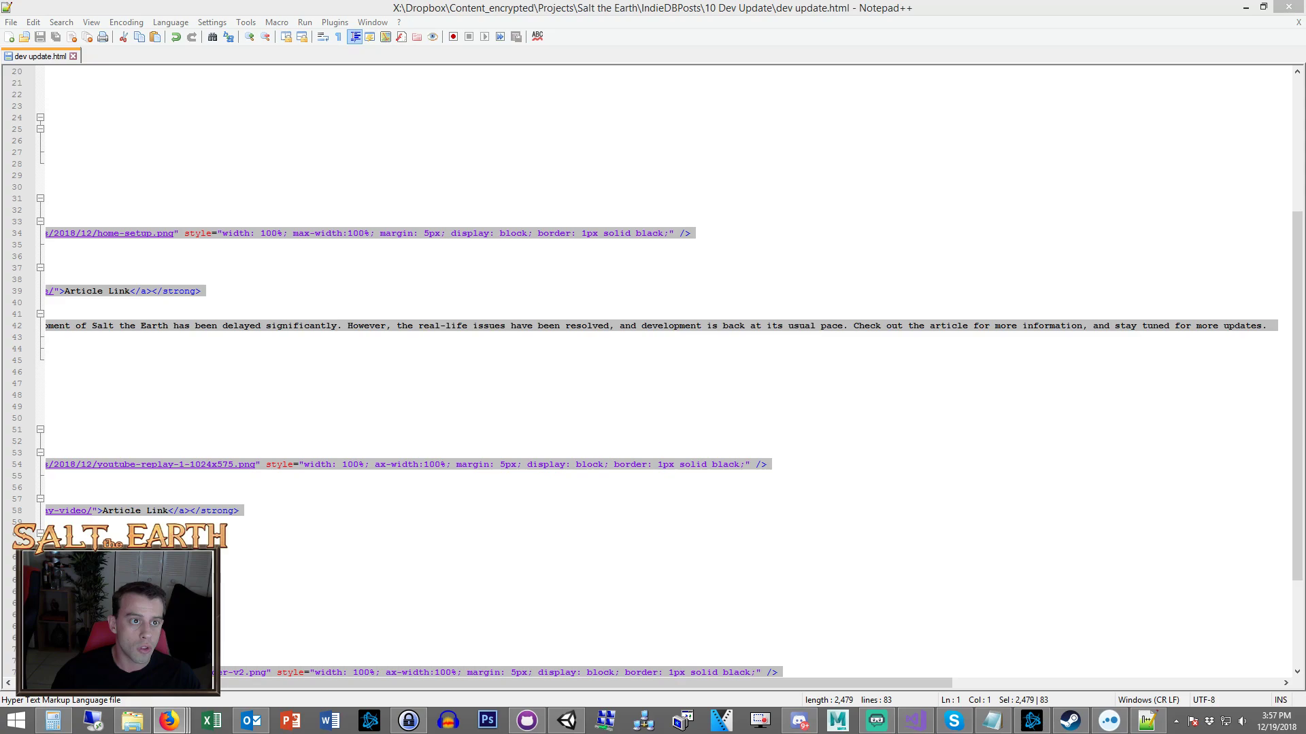
{"action": "left_click", "coordinate": [170, 721]}
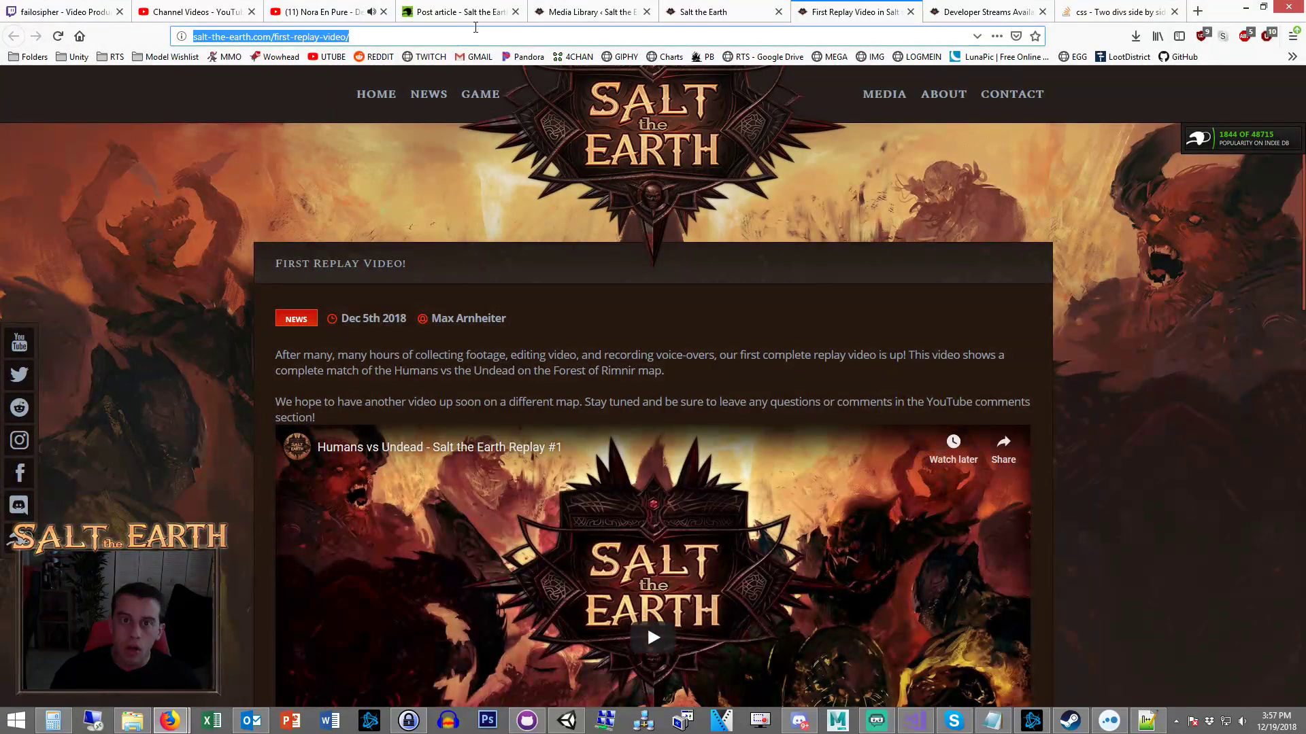
{"action": "left_click", "coordinate": [462, 11]}
{"action": "scroll", "coordinate": [785, 277], "scroll_direction": "up", "scroll_amount": 1}
{"action": "left_click", "coordinate": [728, 184]}
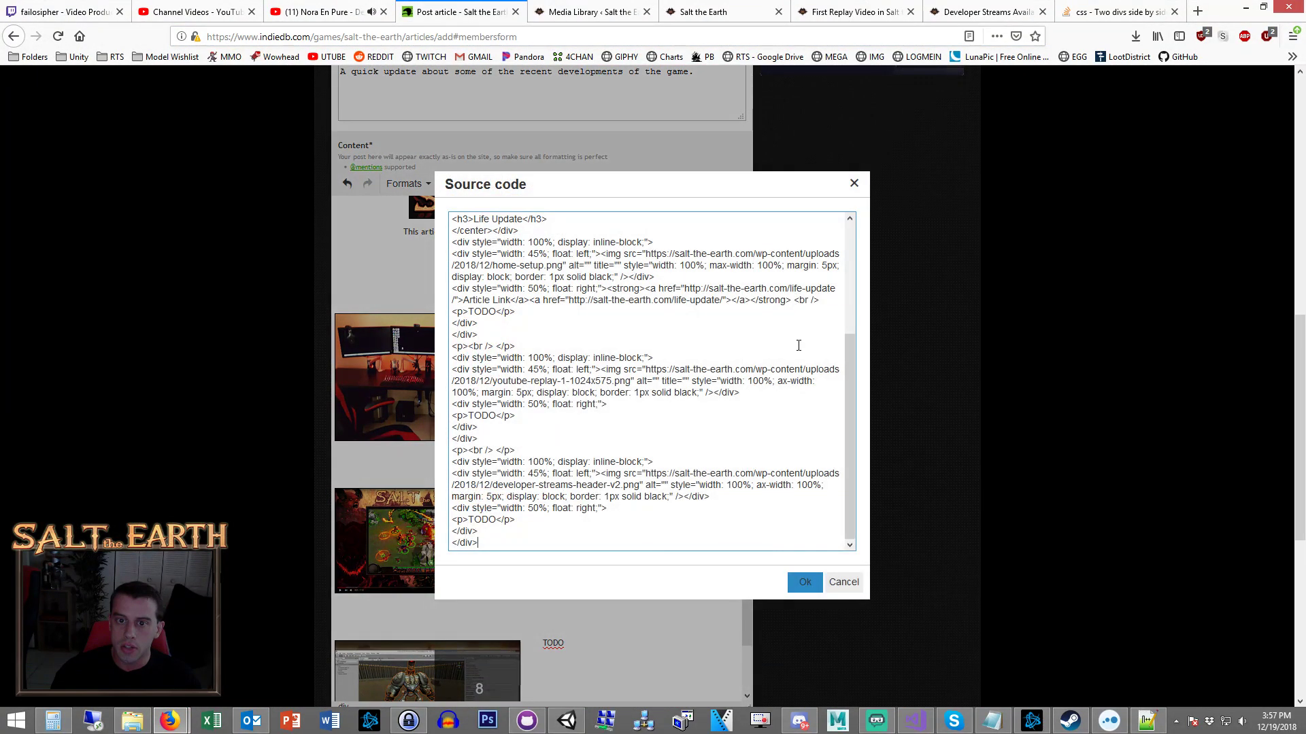
{"action": "key", "text": "ctrl+a"}
{"action": "key", "text": "ctrl+v"}
{"action": "left_click", "coordinate": [801, 580]}
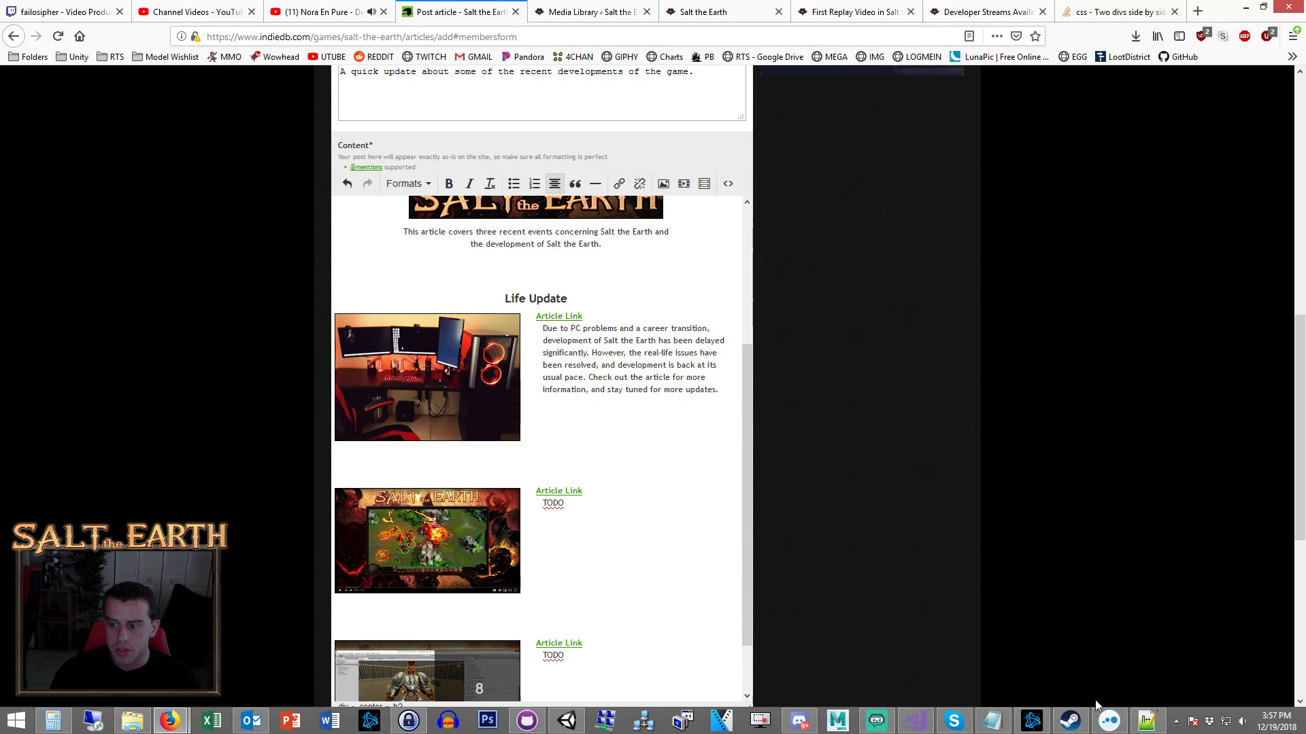
Return to Notepad++ and examine the line break and paragraph markup of the Life Update section.
{"action": "key", "text": "alt+Tab"}
{"action": "left_click_drag", "start_coordinate": [642, 684], "coordinate": [324, 659]}
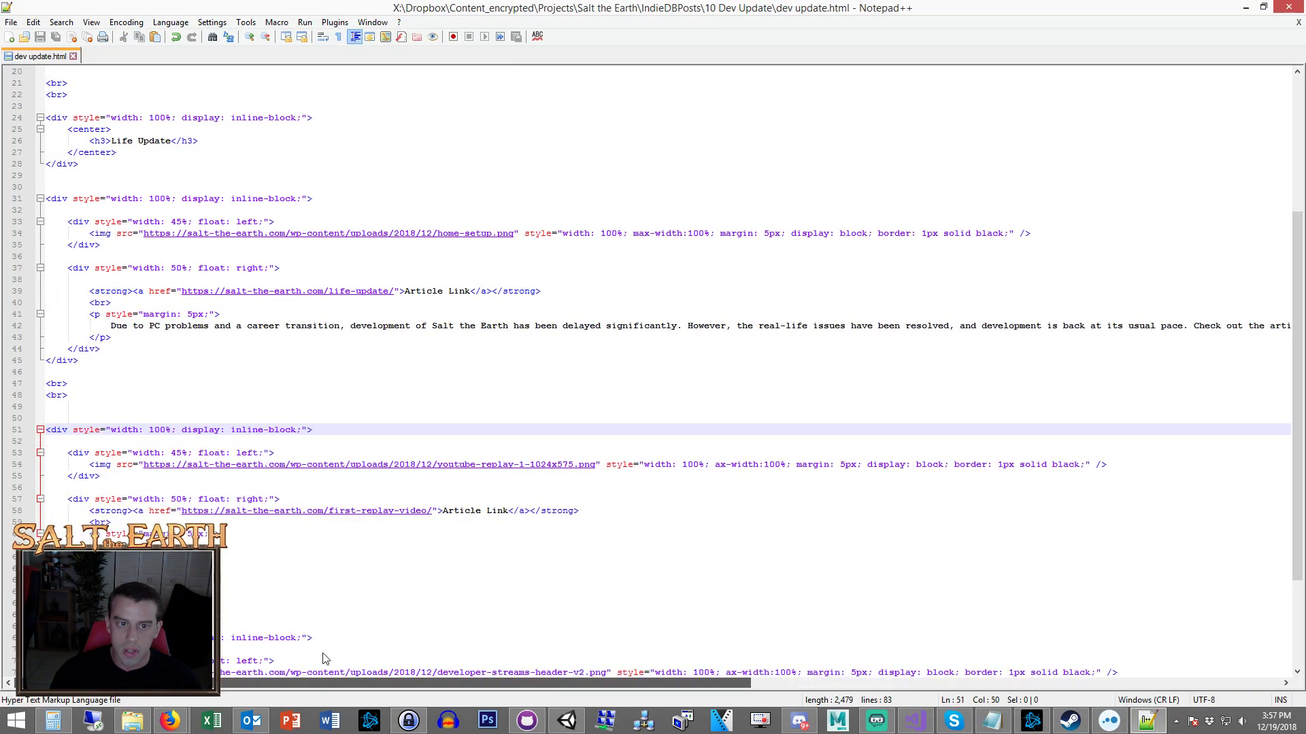
{"action": "left_click", "coordinate": [151, 351]}
{"action": "left_click", "coordinate": [177, 325]}
{"action": "left_click", "coordinate": [269, 359]}
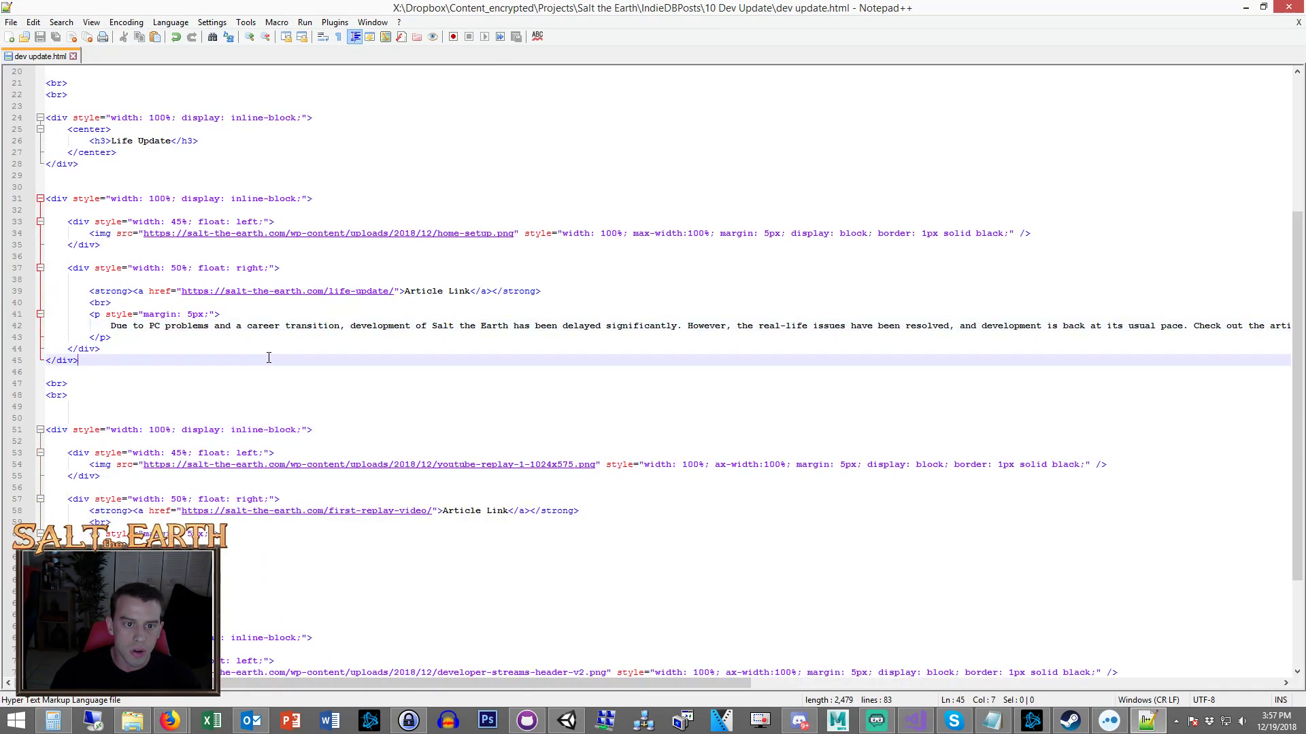
{"action": "left_click", "coordinate": [243, 351]}
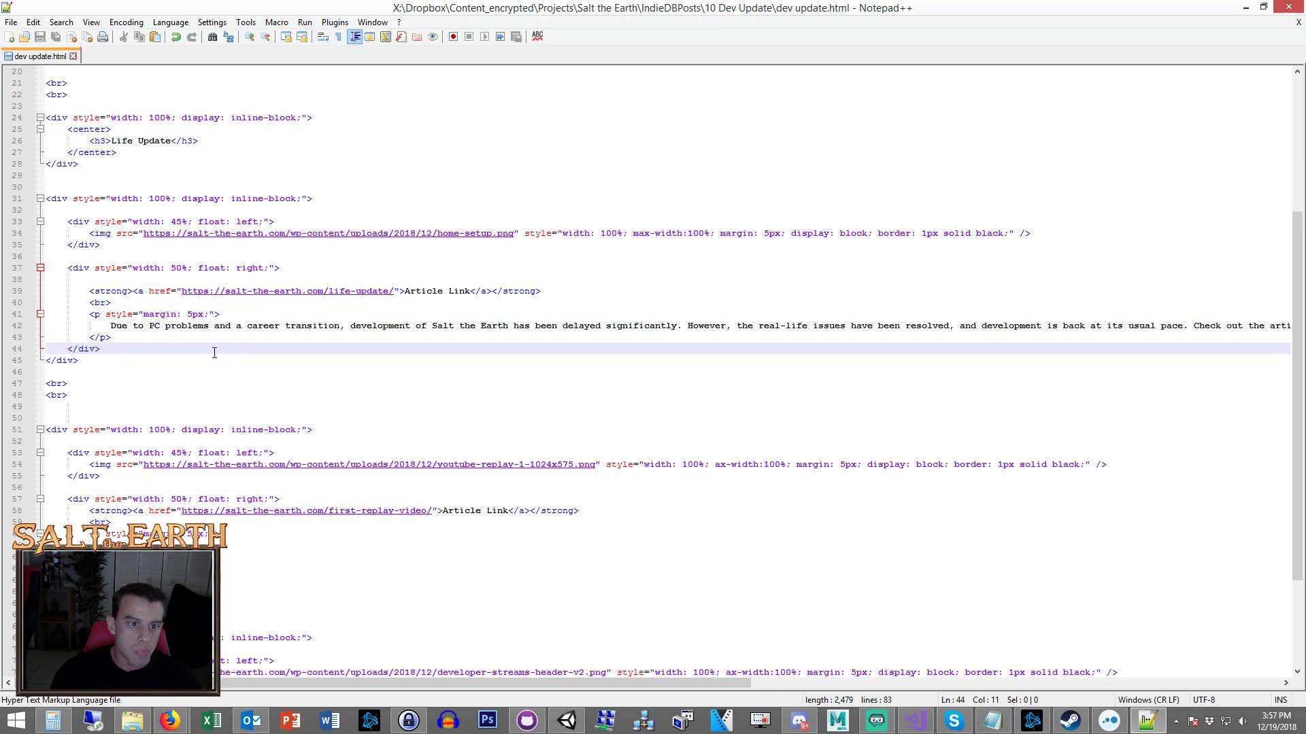
{"action": "left_click", "coordinate": [172, 342]}
{"action": "left_click", "coordinate": [138, 304]}
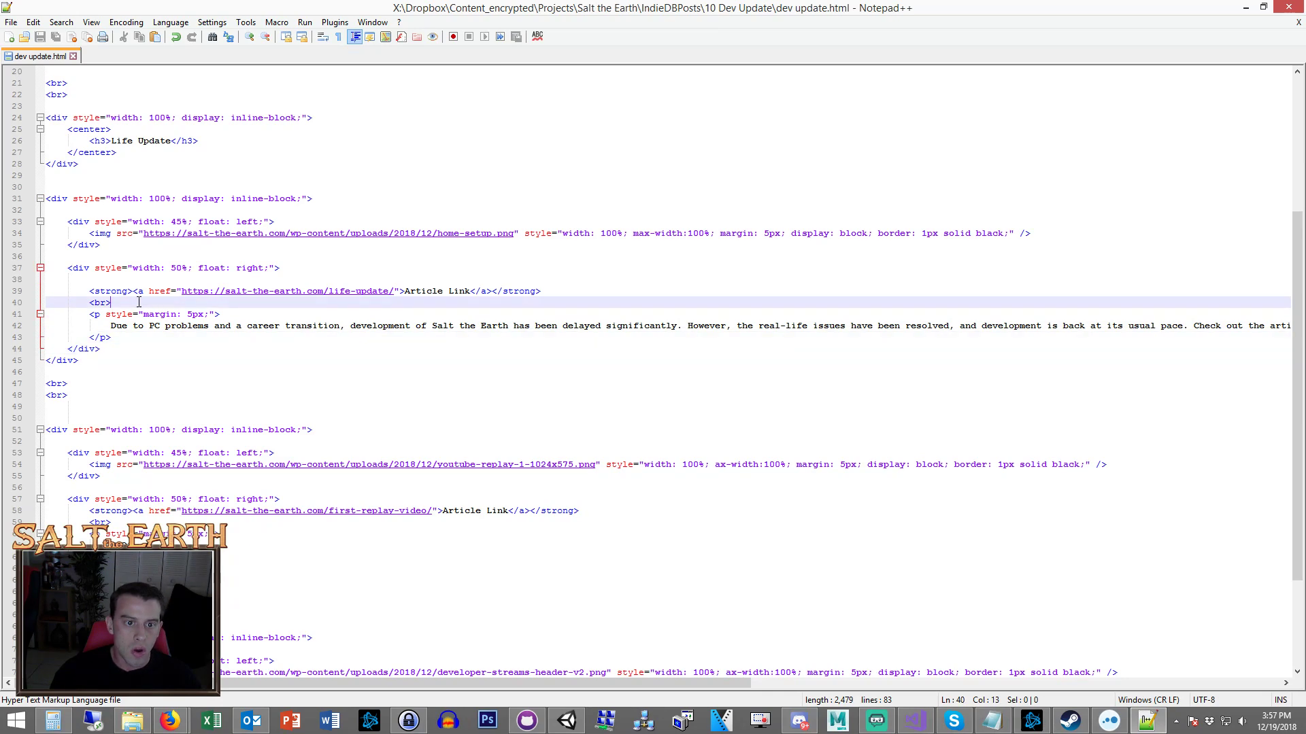
{"action": "left_click", "coordinate": [138, 324]}
{"action": "left_click", "coordinate": [150, 314]}
{"action": "left_click", "coordinate": [151, 306]}
{"action": "left_click", "coordinate": [160, 338]}
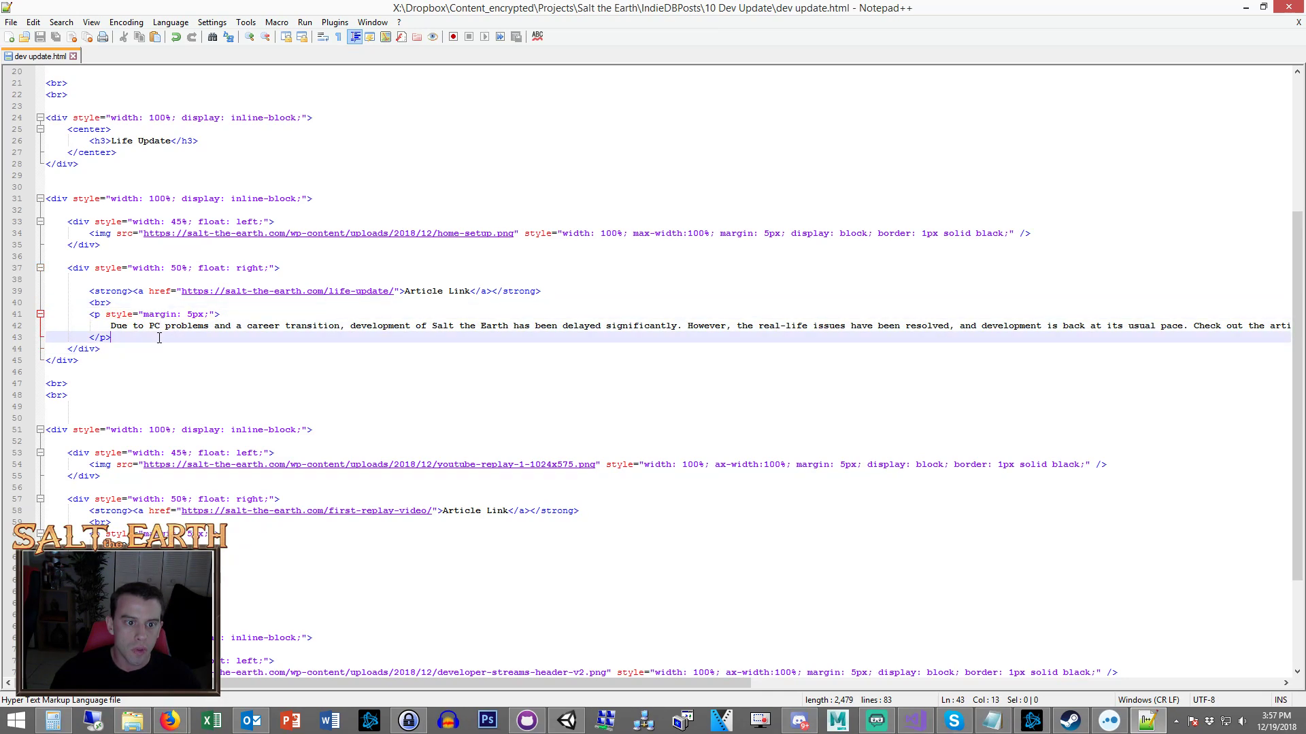
{"action": "left_click", "coordinate": [148, 304]}
Preview the Dev Update article from the IndieDB form in Firefox, check the Life Update text layout, and close the preview.
{"action": "left_click", "coordinate": [186, 725]}
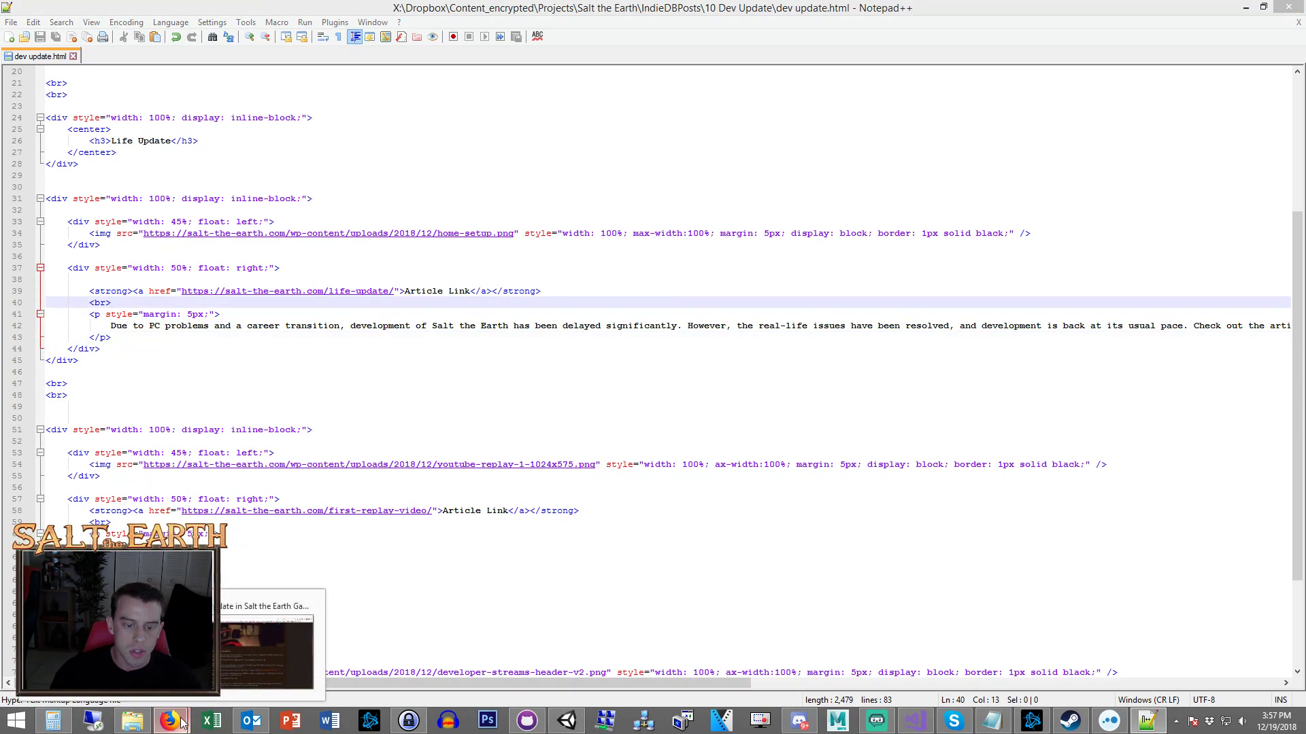
{"action": "left_click", "coordinate": [188, 727]}
{"action": "right_click", "coordinate": [599, 343]}
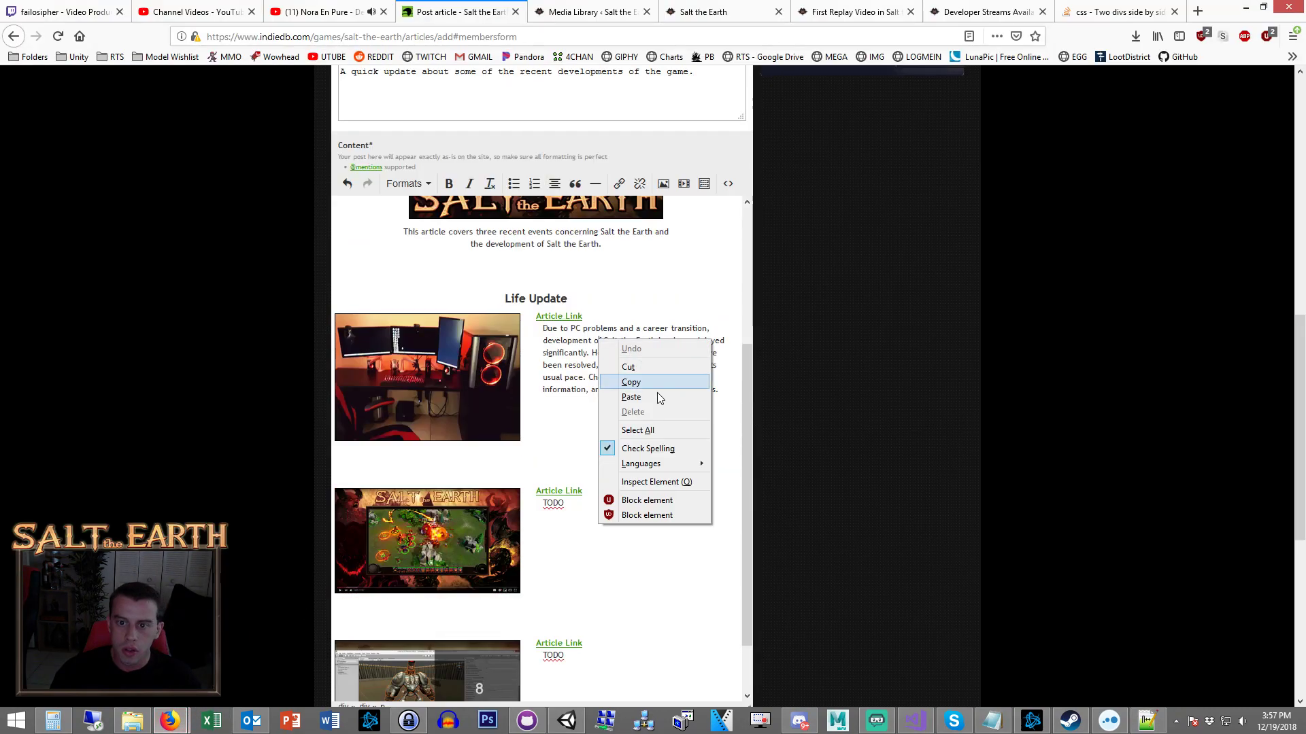
{"action": "left_click", "coordinate": [855, 378]}
{"action": "scroll", "coordinate": [844, 394], "scroll_direction": "down", "scroll_amount": 6}
{"action": "left_click", "coordinate": [637, 616]}
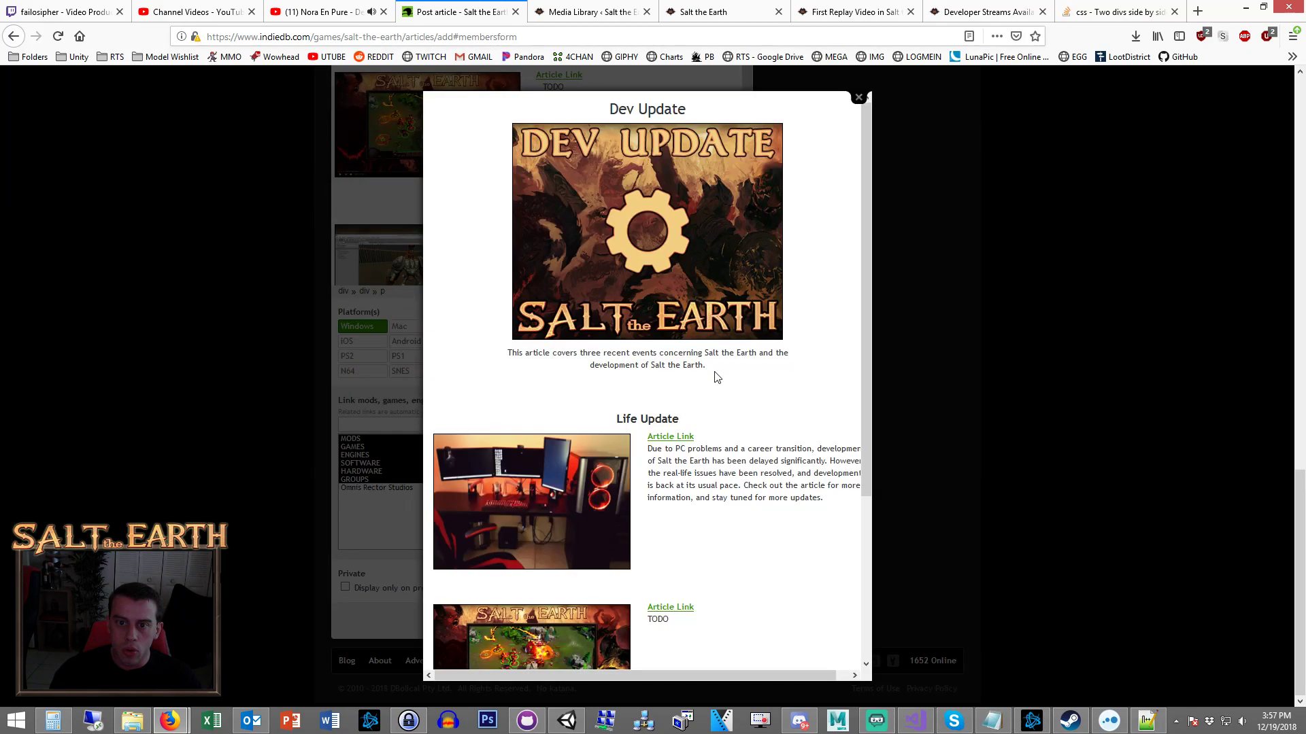
{"action": "right_click", "coordinate": [663, 461]}
{"action": "left_click", "coordinate": [661, 459]}
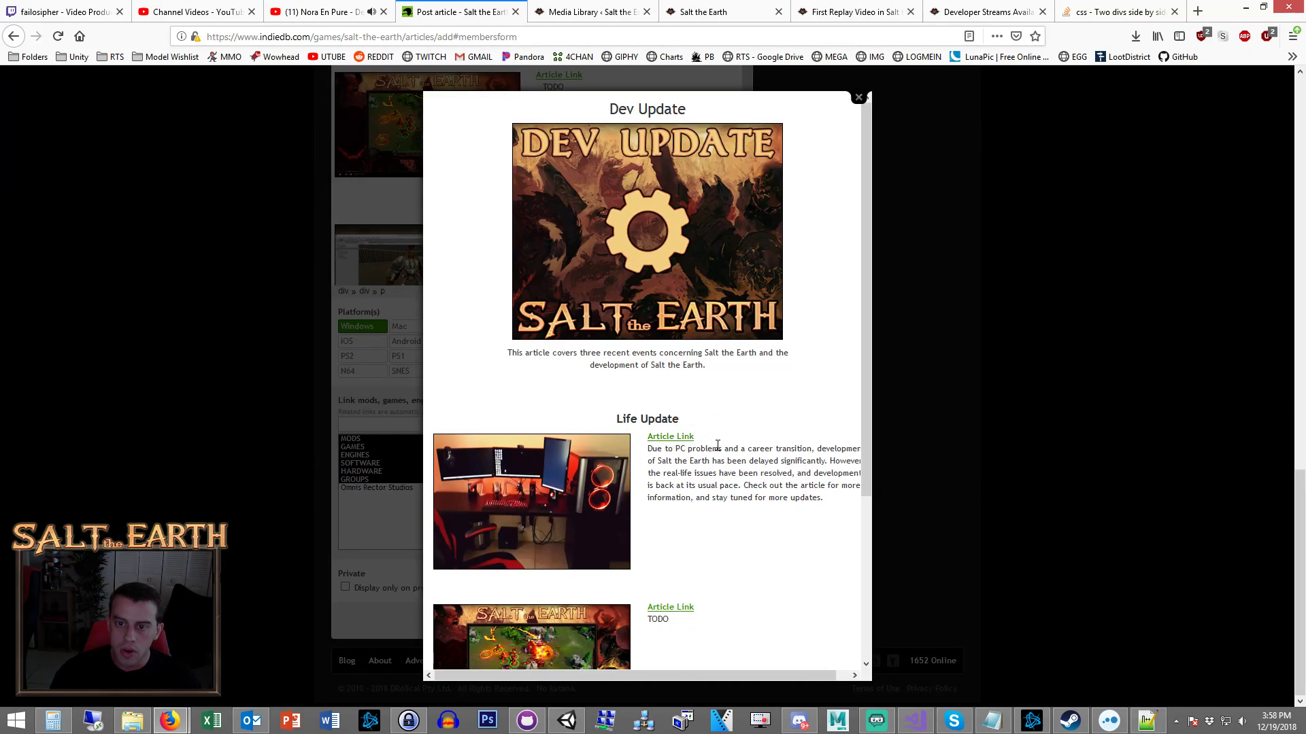
{"action": "scroll", "coordinate": [715, 435], "scroll_direction": "down", "scroll_amount": 2}
{"action": "scroll", "coordinate": [713, 430], "scroll_direction": "up", "scroll_amount": 1}
{"action": "scroll", "coordinate": [707, 427], "scroll_direction": "down", "scroll_amount": 1}
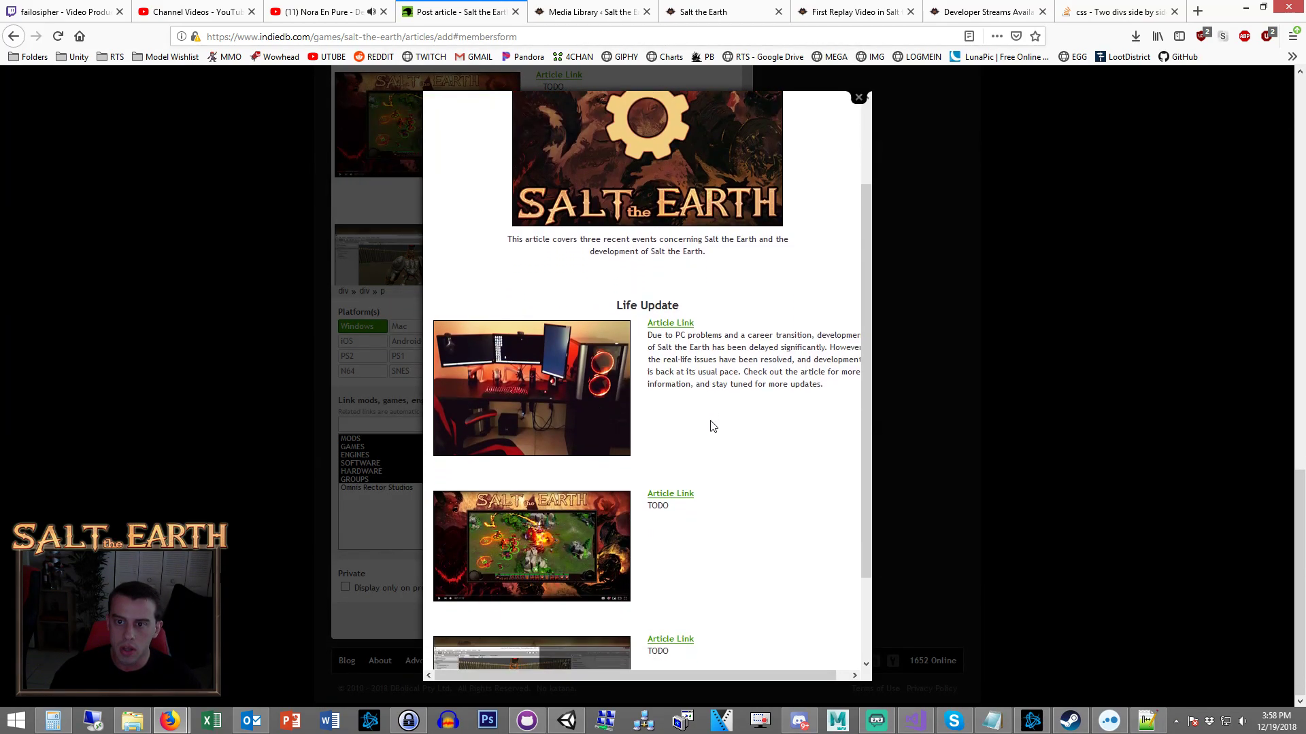
{"action": "left_click", "coordinate": [952, 381]}
{"action": "scroll", "coordinate": [953, 448], "scroll_direction": "up", "scroll_amount": 5}
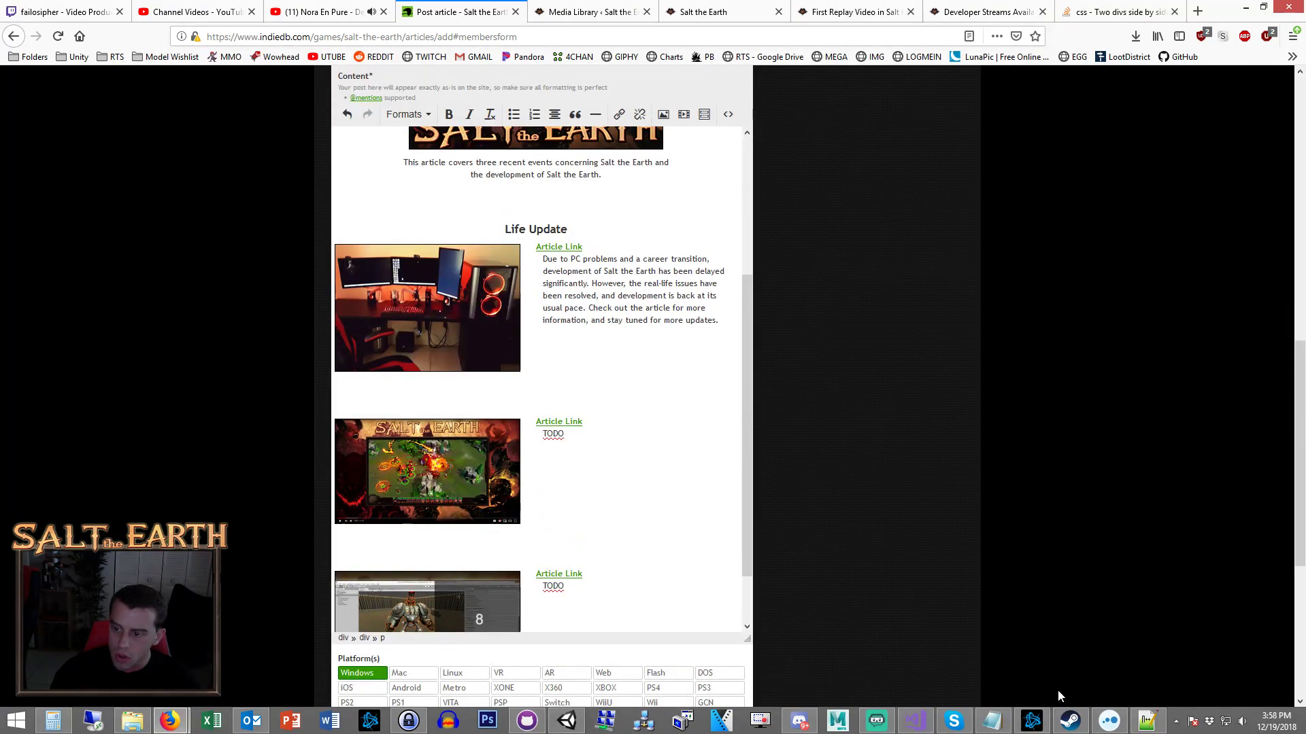
Return to Notepad++ and replace the second section's TODO with "After many hours of recording and editing footage, our".
{"action": "left_click", "coordinate": [1147, 721]}
{"action": "left_click_drag", "start_coordinate": [67, 384], "coordinate": [306, 378]}
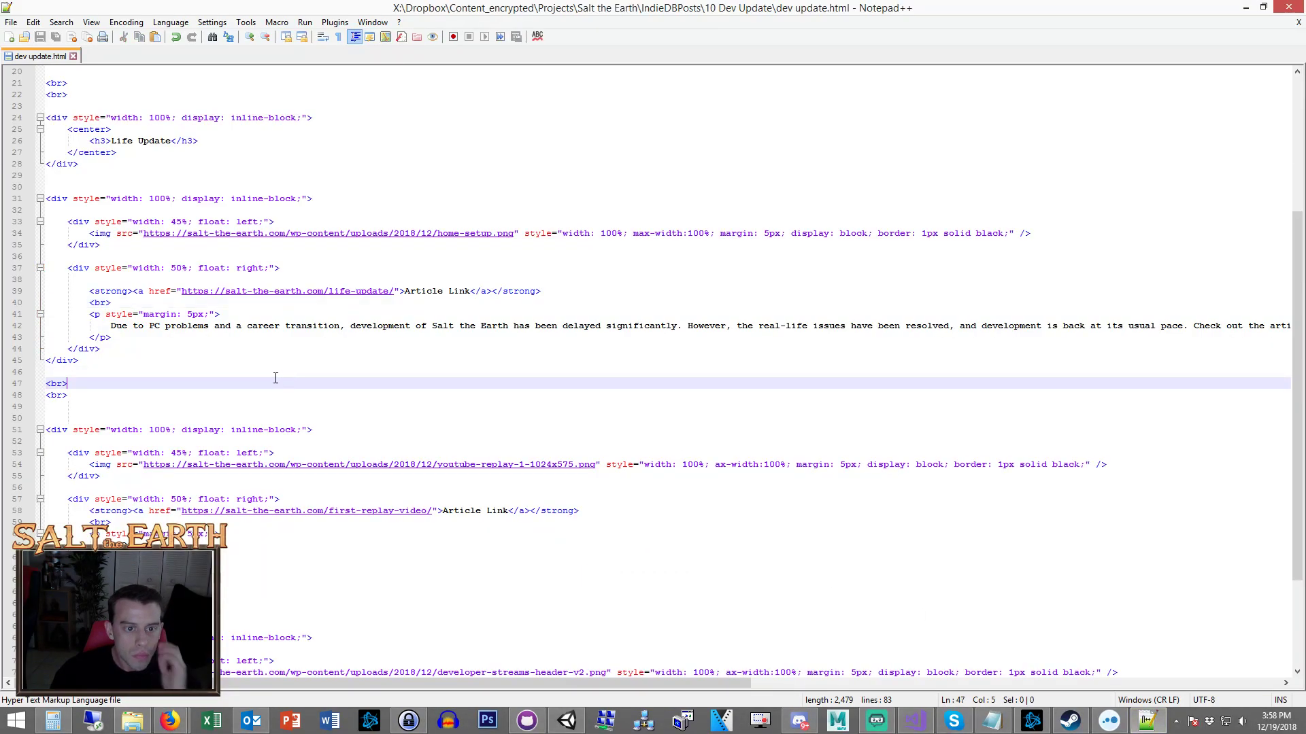
{"action": "scroll", "coordinate": [286, 377], "scroll_direction": "down", "scroll_amount": 3}
{"action": "left_click_drag", "start_coordinate": [134, 442], "coordinate": [111, 443]}
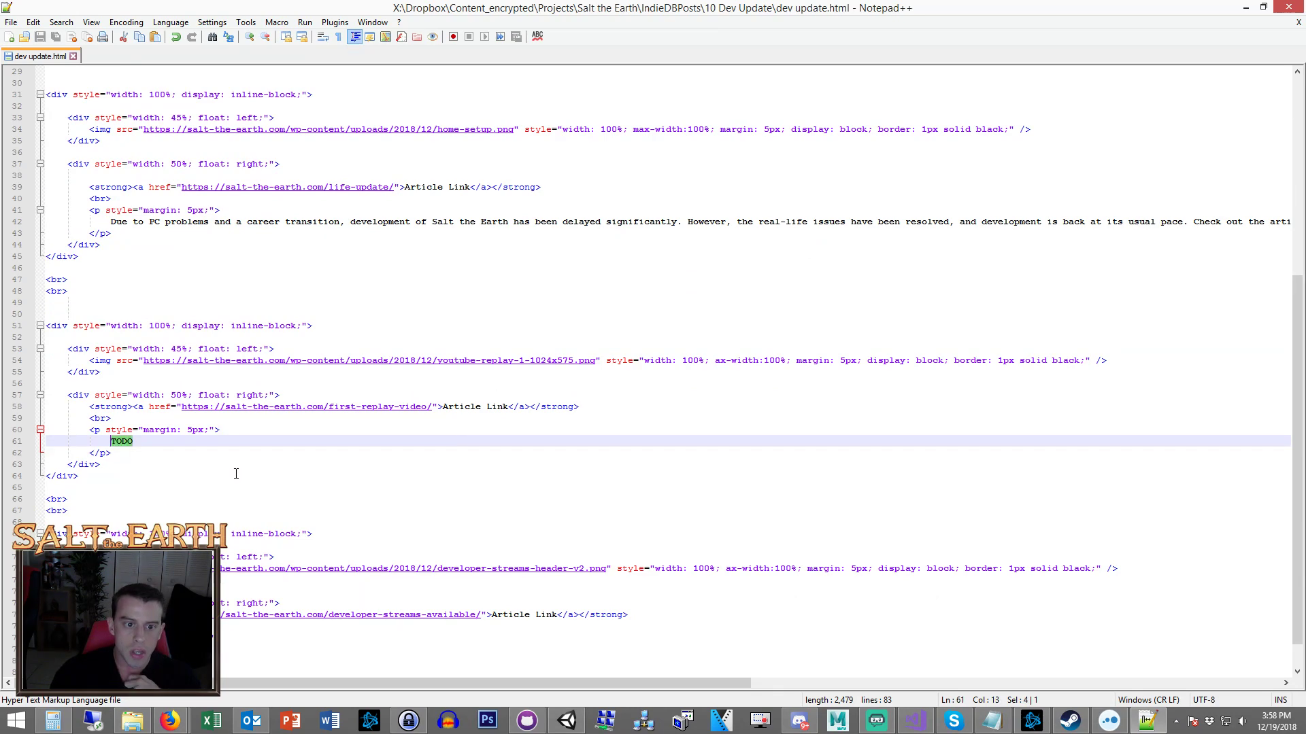
{"action": "type", "text": "After man"}
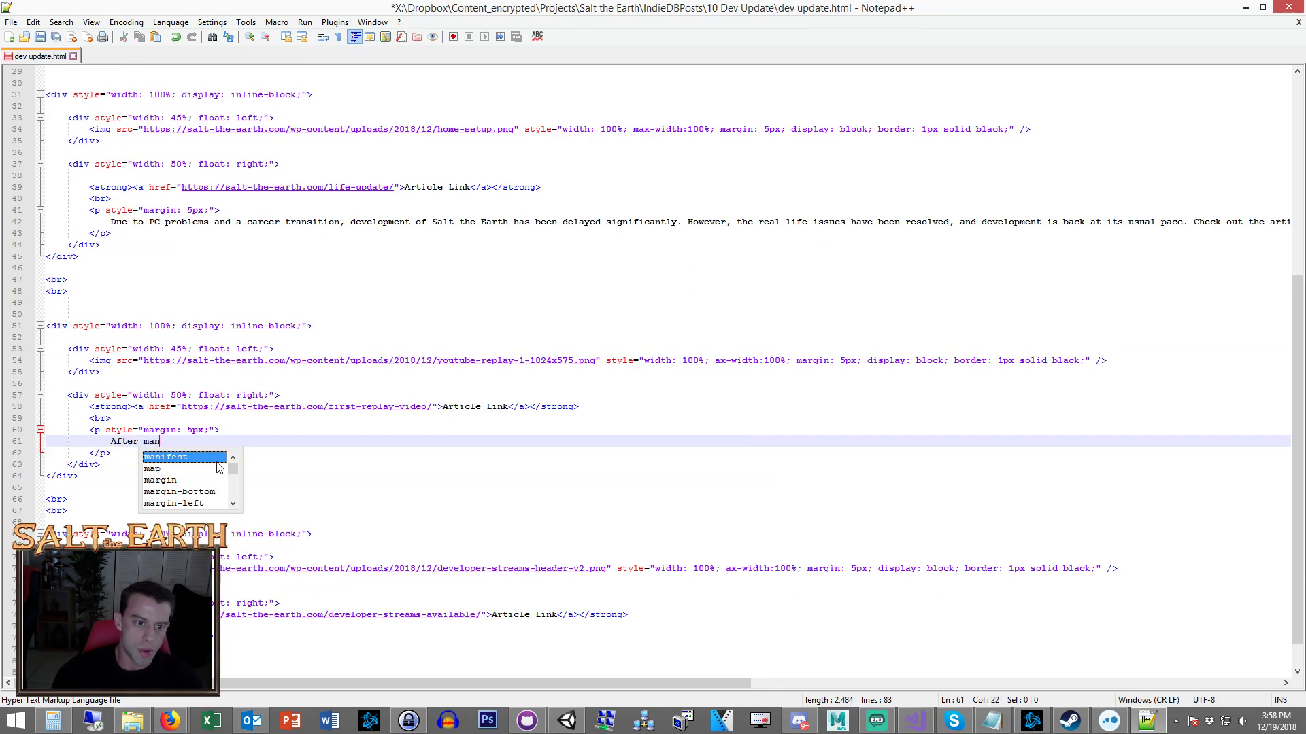
{"action": "type", "text": "y hours of record"}
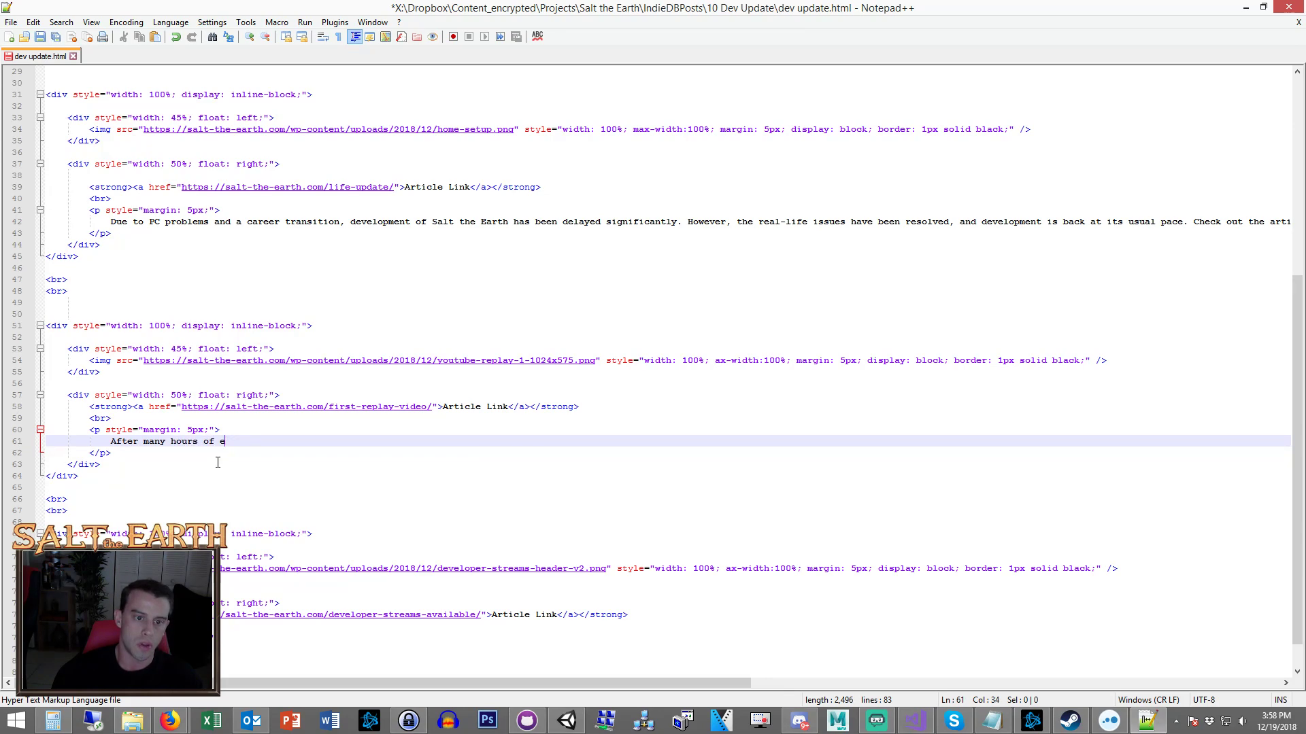
{"action": "type", "text": "ing, edi"}
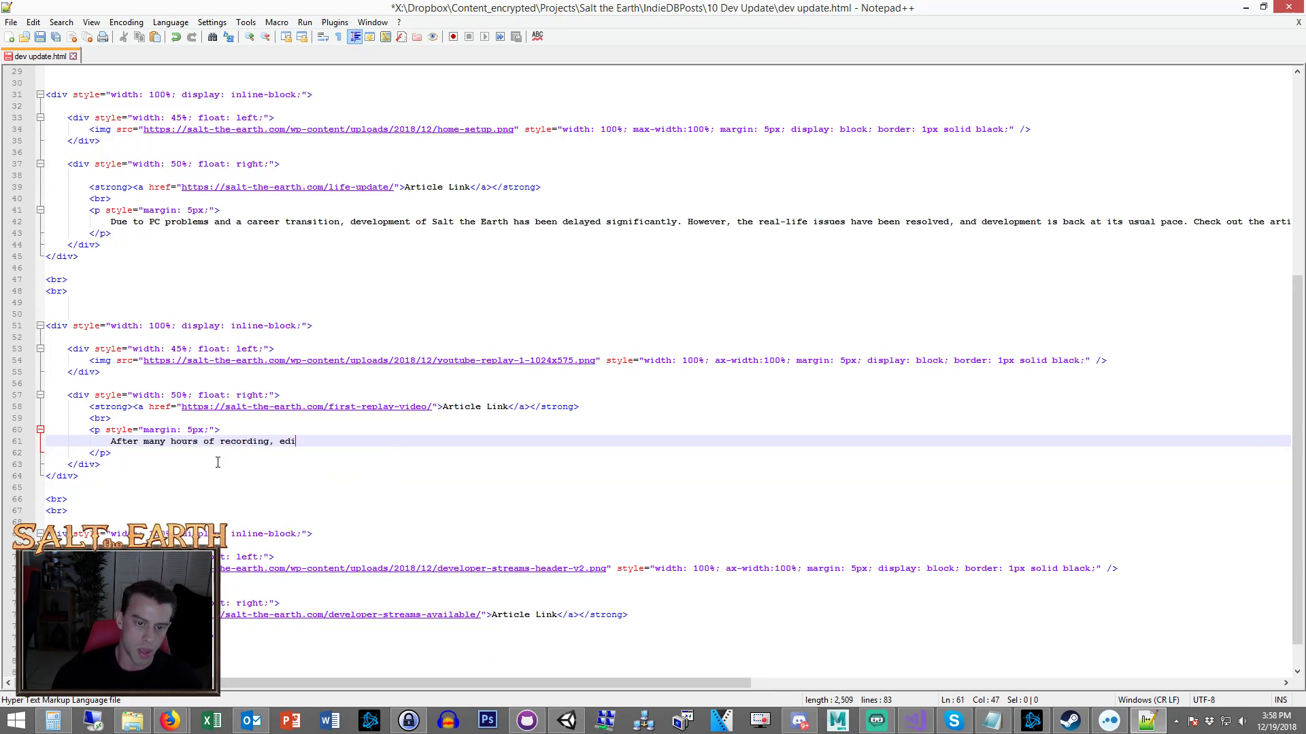
{"action": "key", "text": "BackSpace"}
{"action": "key", "text": "BackSpace"}
{"action": "key", "text": "BackSpace"}
{"action": "type", "text": "and editing footage, our "}
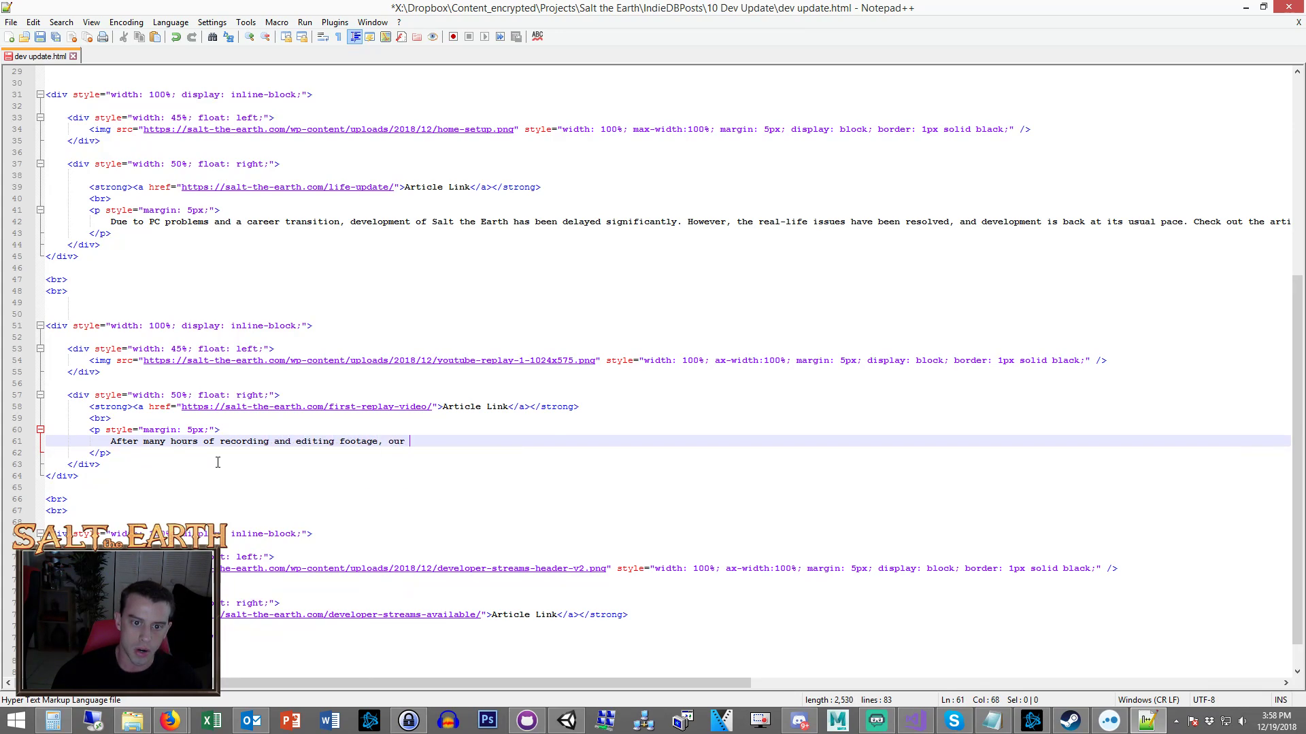
{"action": "type", "text": "first complete"}
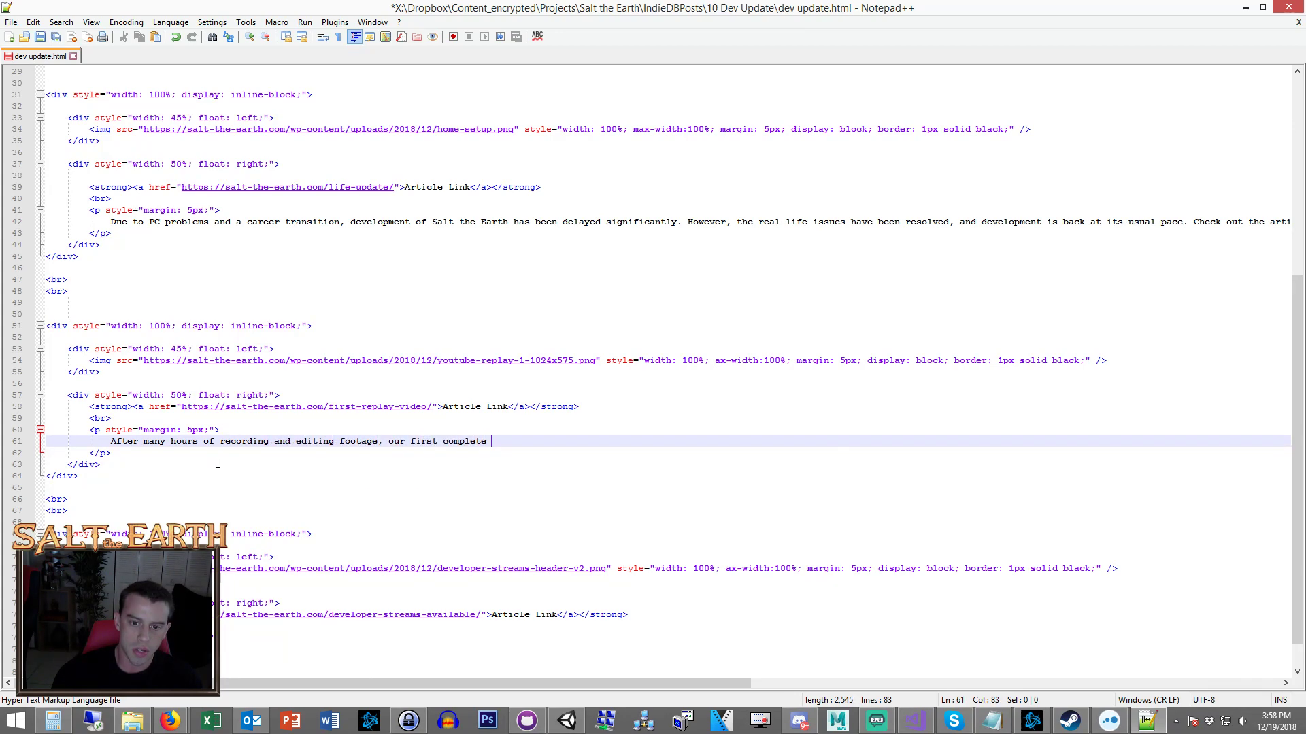
{"action": "type", "text": " start-to-"}
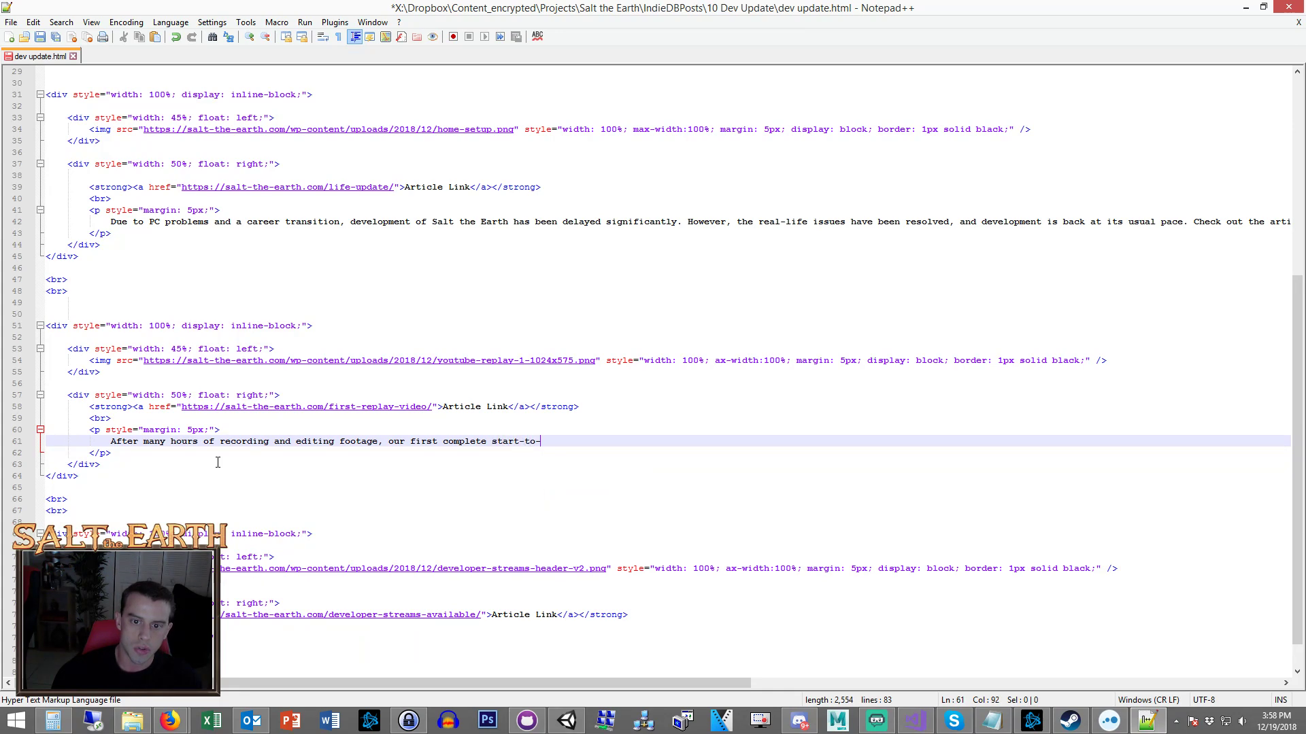
{"action": "type", "text": "end match"}
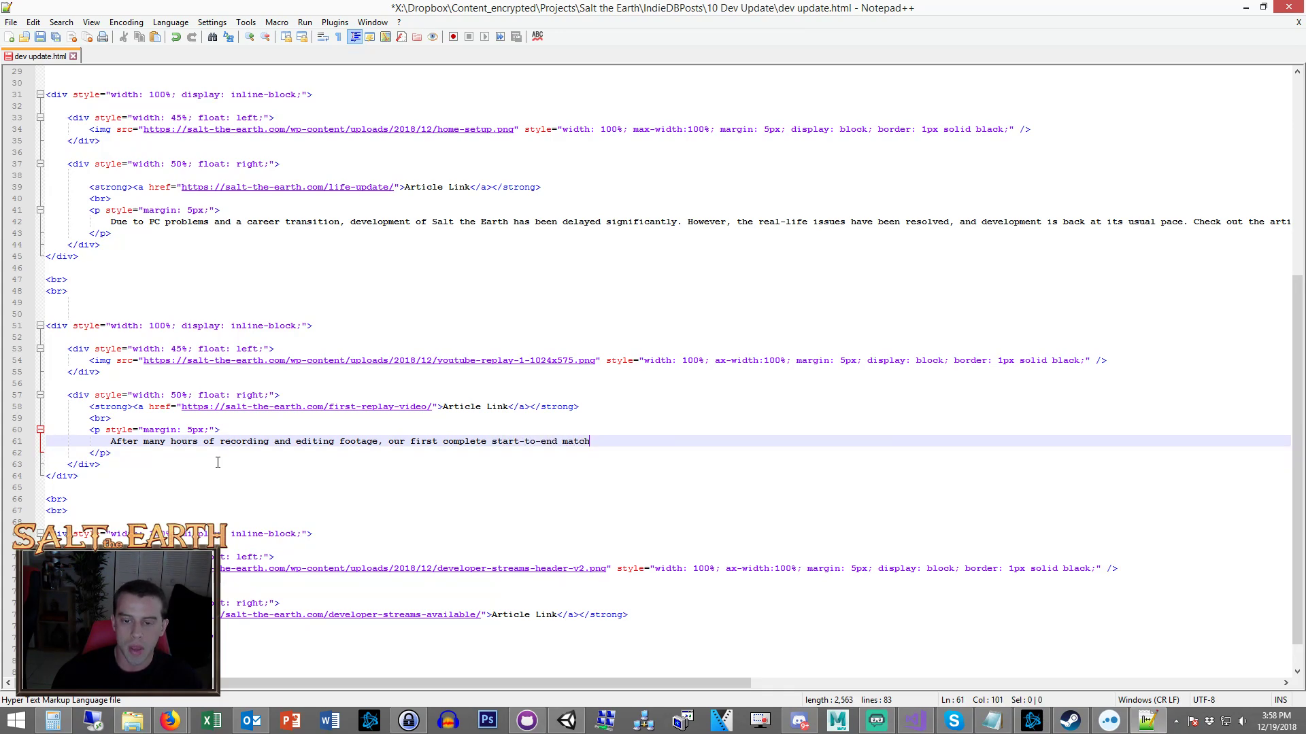
{"action": "type", "text": " repla"}
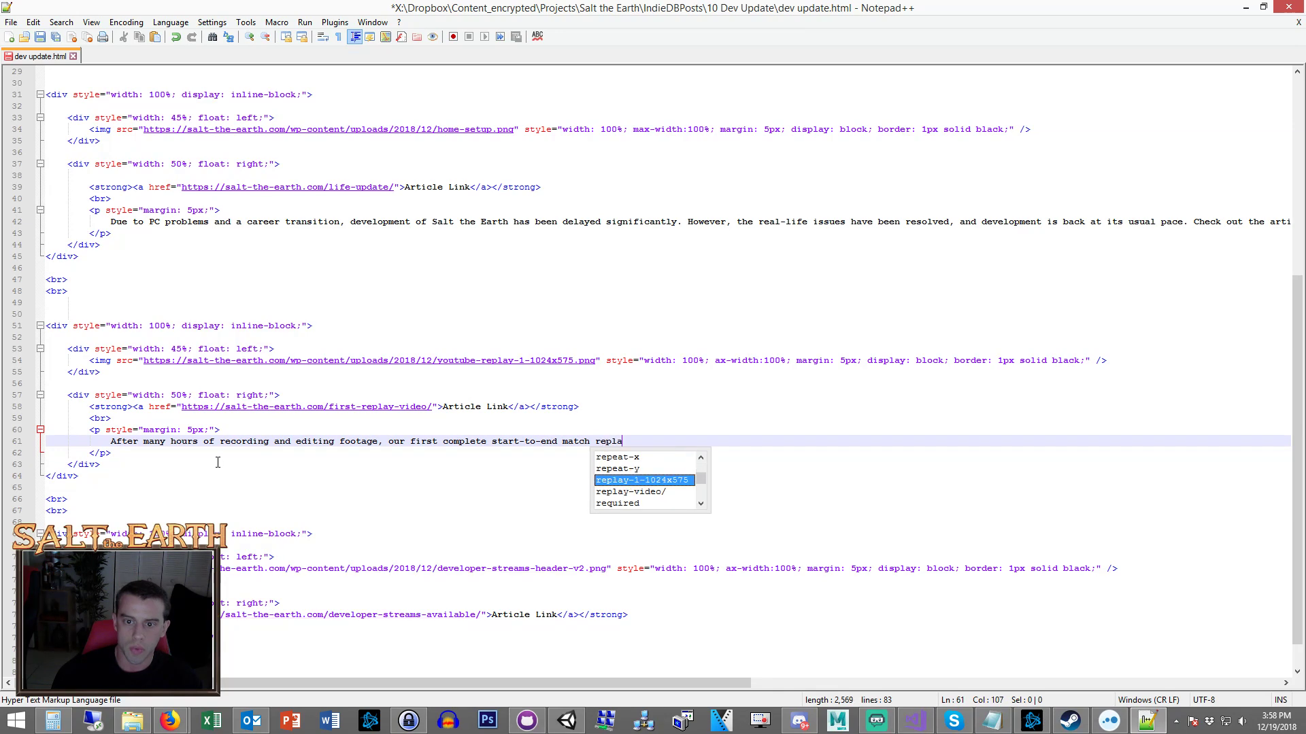
{"action": "type", "text": "y video is up on YouTube."}
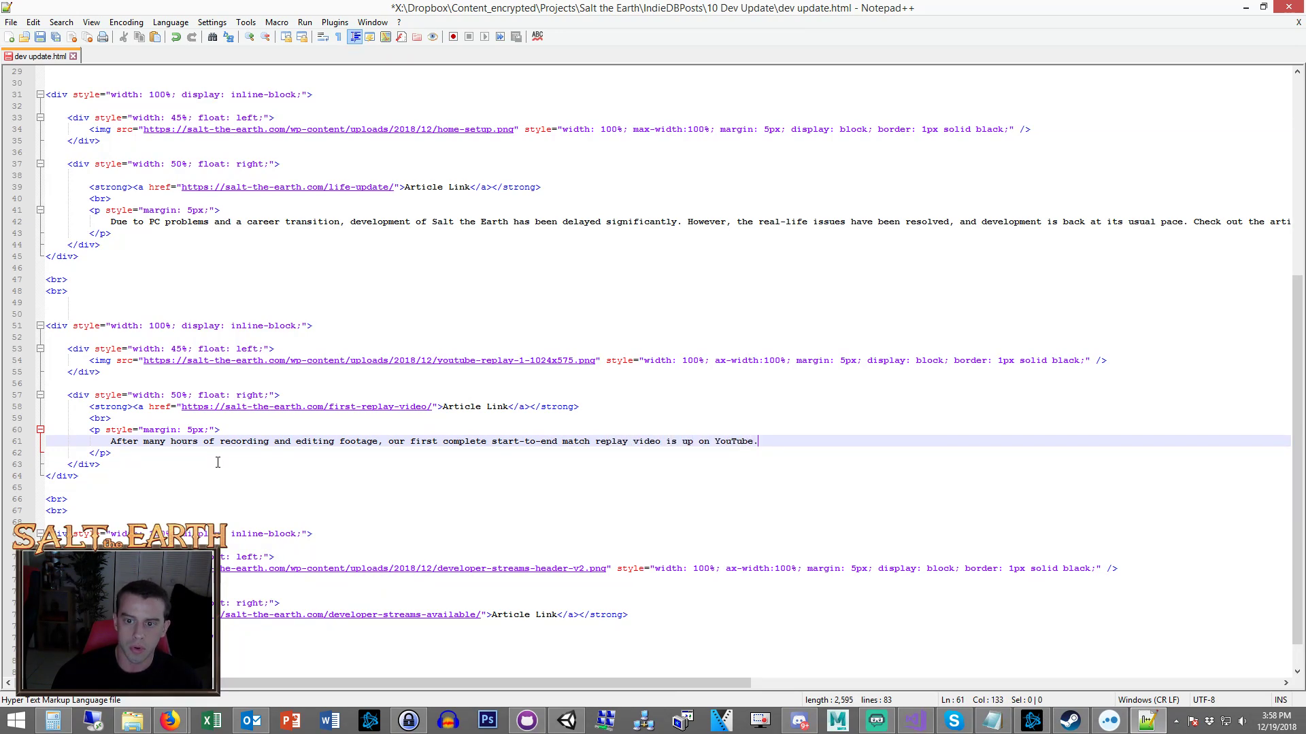
{"action": "type", "text": " If you've ever won"}
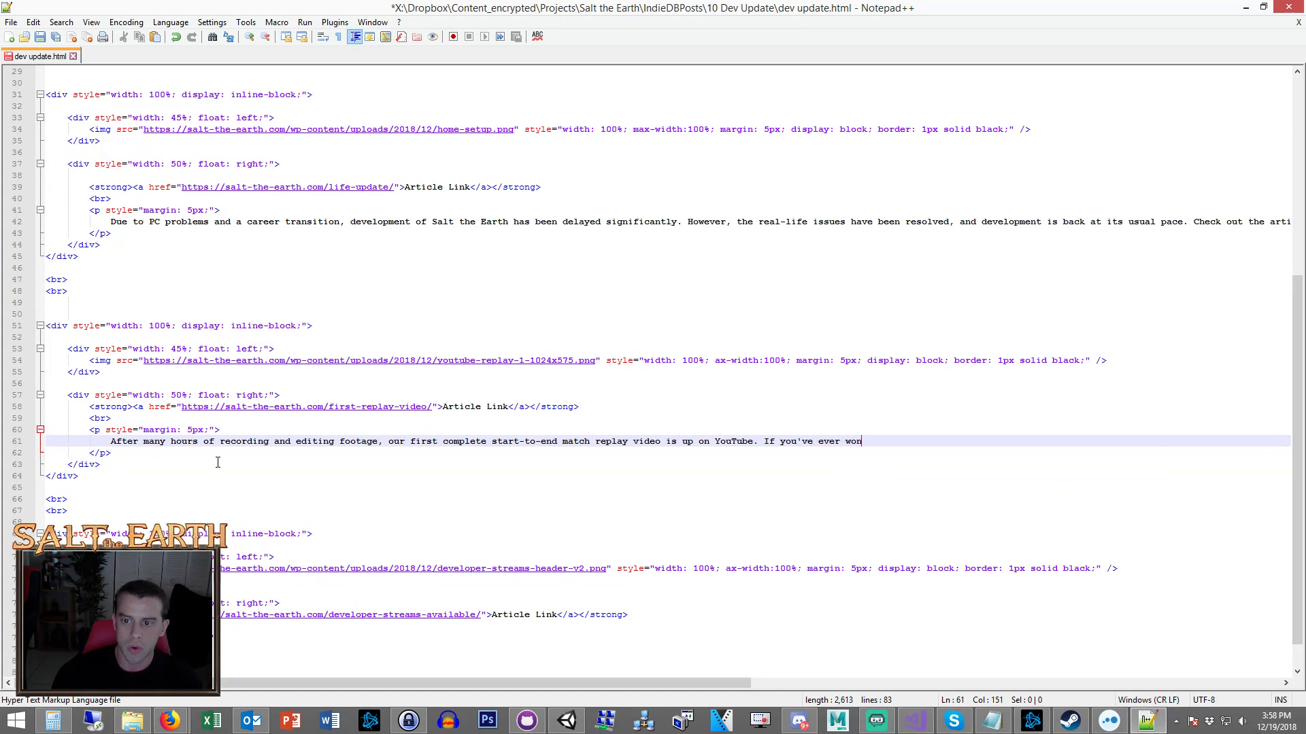
{"action": "type", "text": "dered what Salt"}
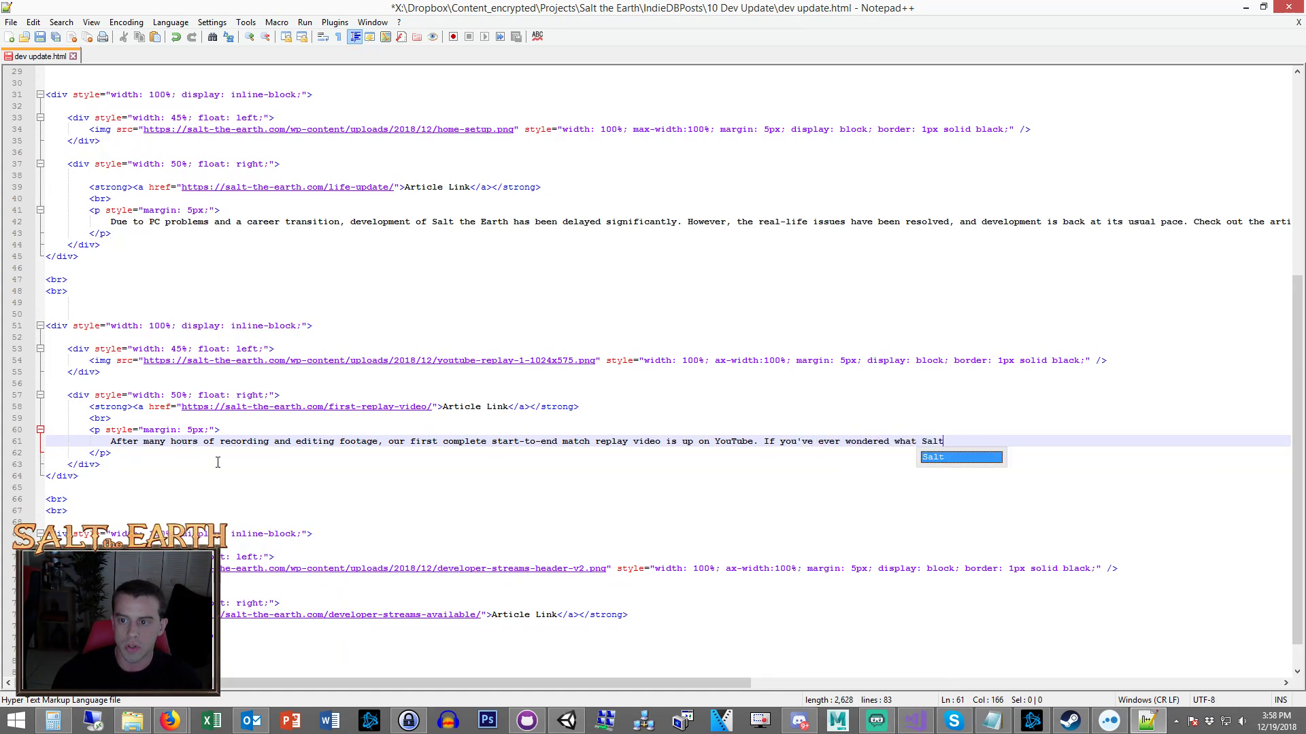
{"action": "type", "text": " the Earth loo"}
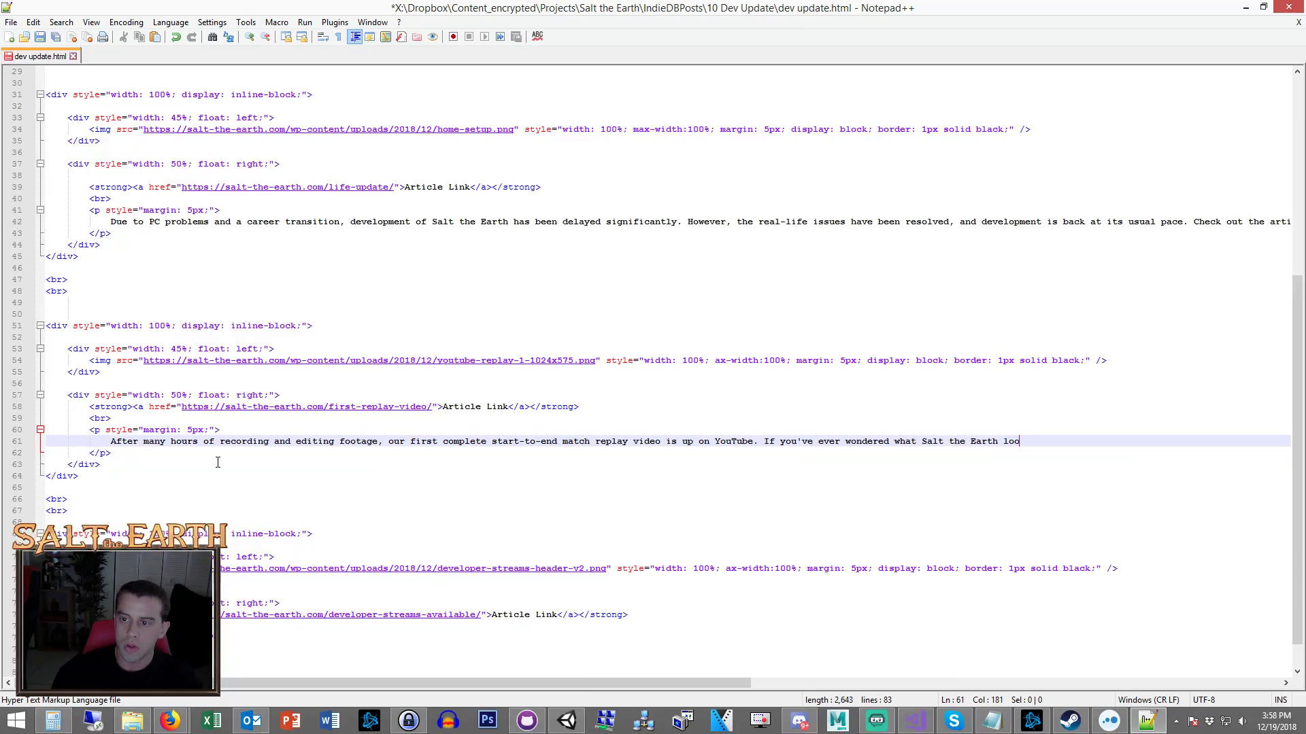
{"action": "type", "text": "ks and play slike"}
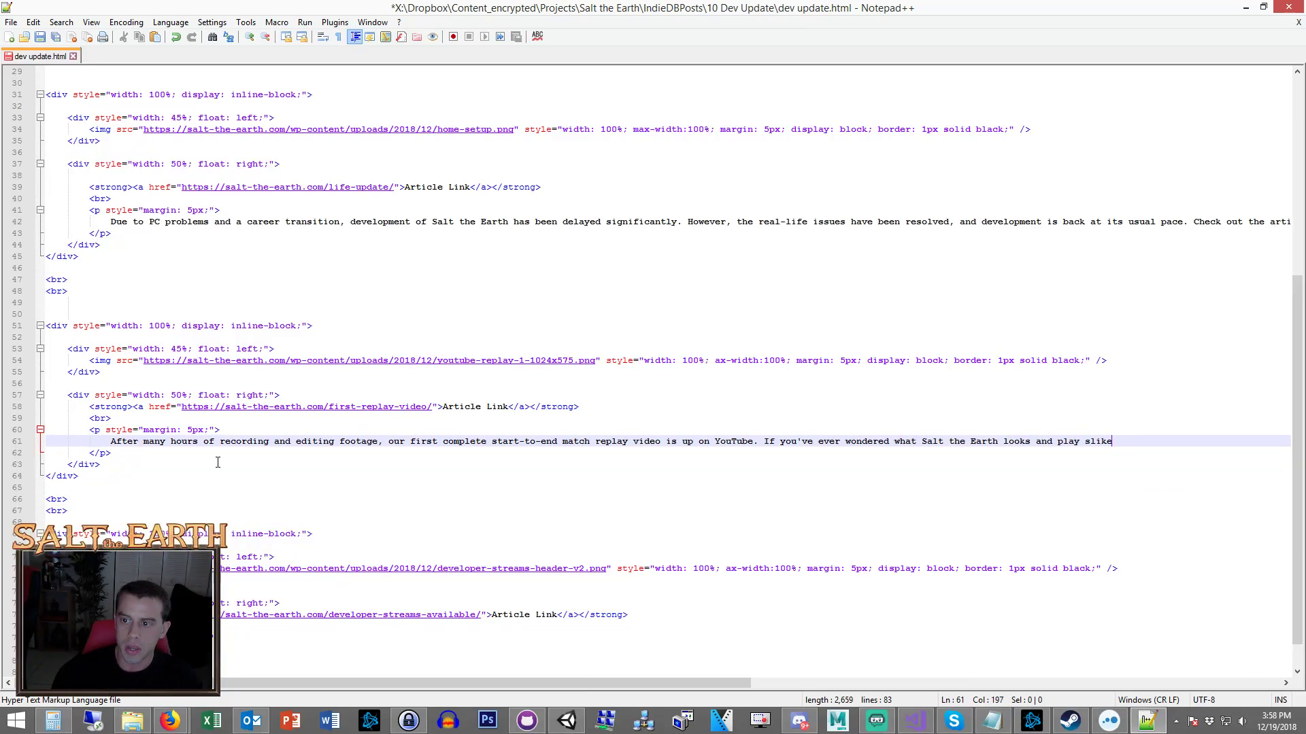
{"action": "key", "text": "BackSpace"}
{"action": "key", "text": "BackSpace"}
{"action": "key", "text": "BackSpace"}
{"action": "key", "text": "BackSpace"}
{"action": "key", "text": "BackSpace"}
{"action": "key", "text": "BackSpace"}
{"action": "type", "text": "s like, make sure to check "}
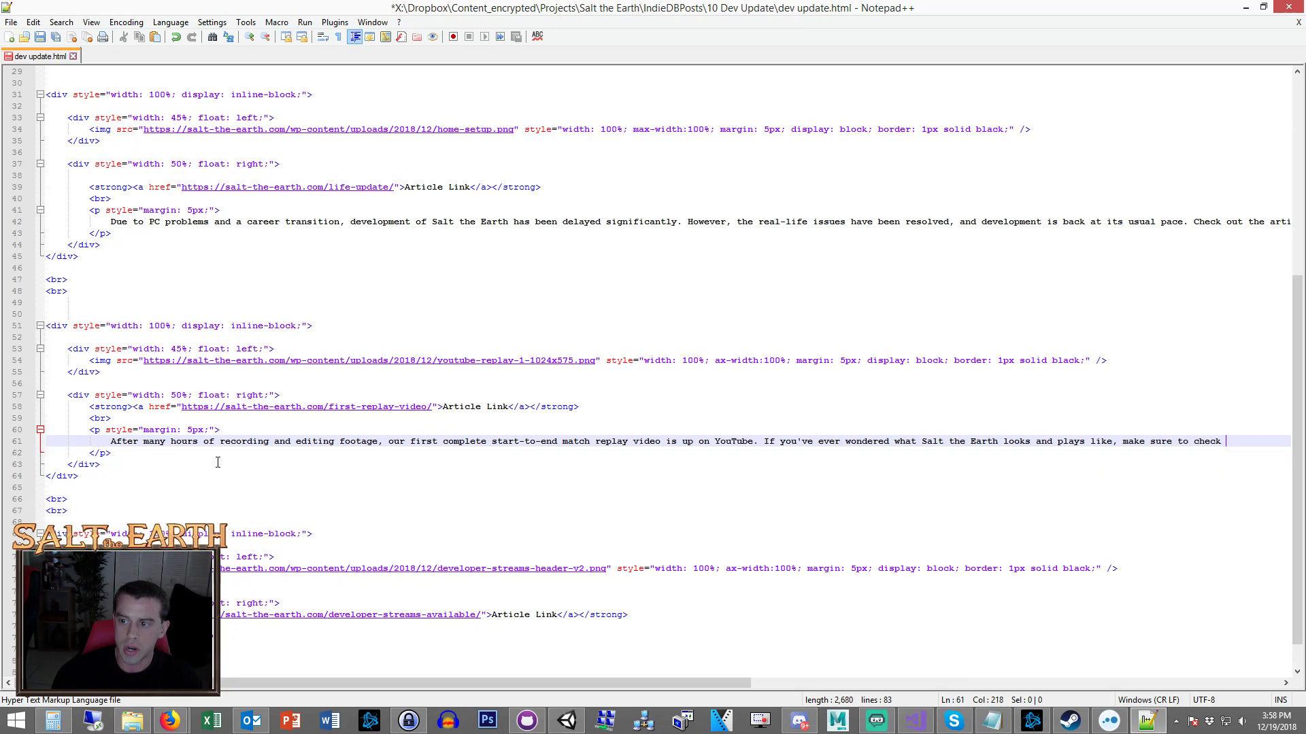
{"action": "type", "text": "out the Art"}
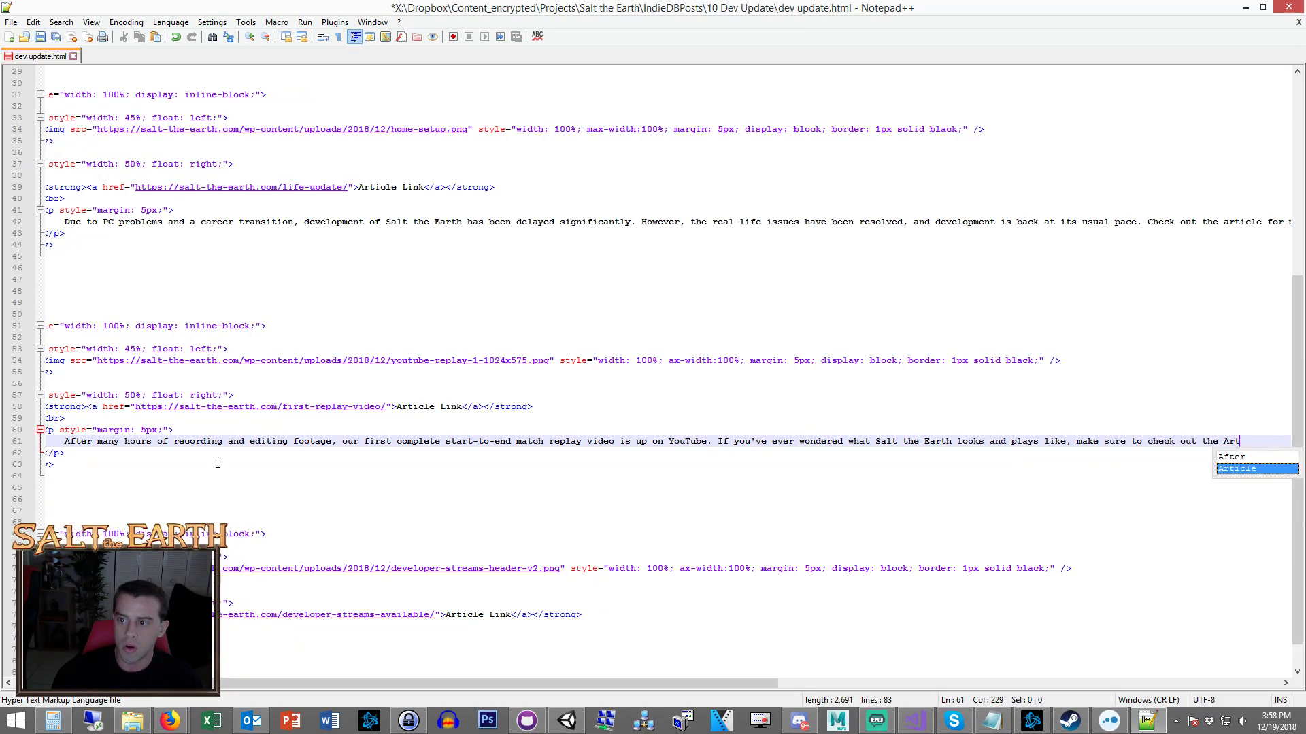
{"action": "type", "text": "icle and "}
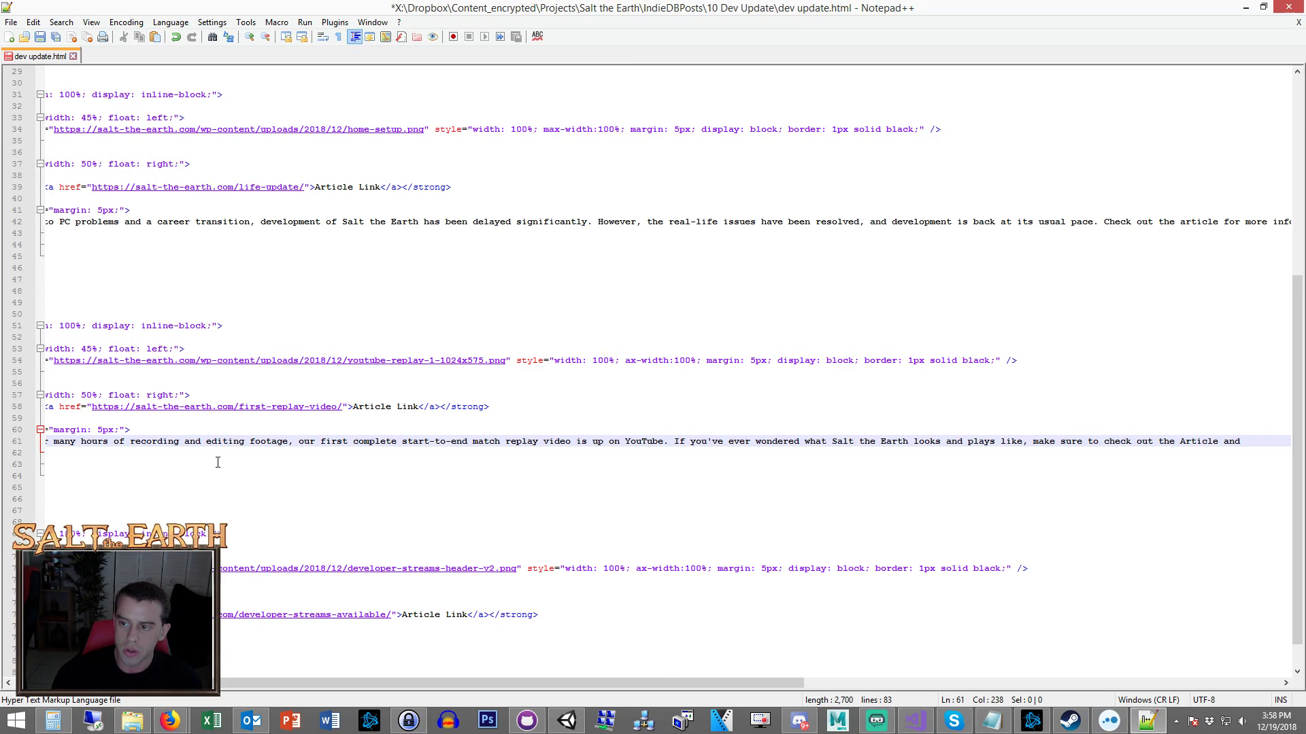
{"action": "type", "text": "watch the repla"}
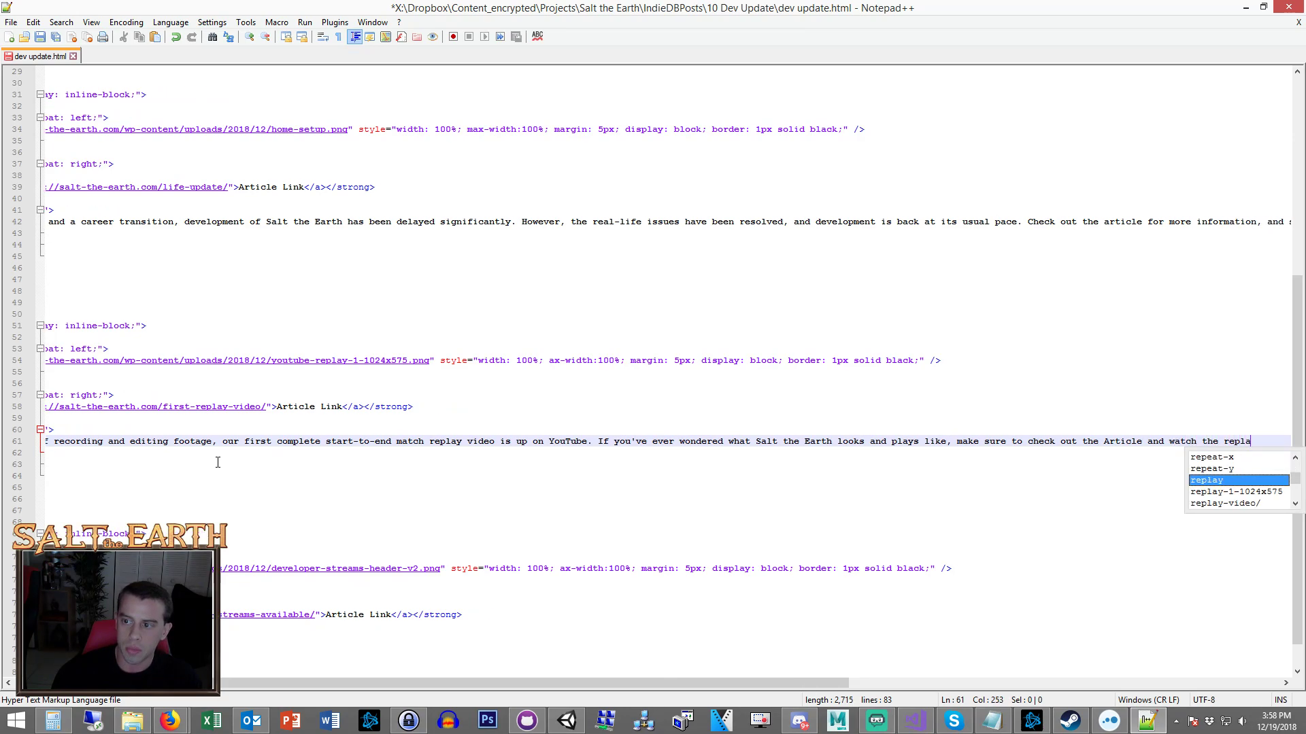
{"action": "type", "text": "y. Any "}
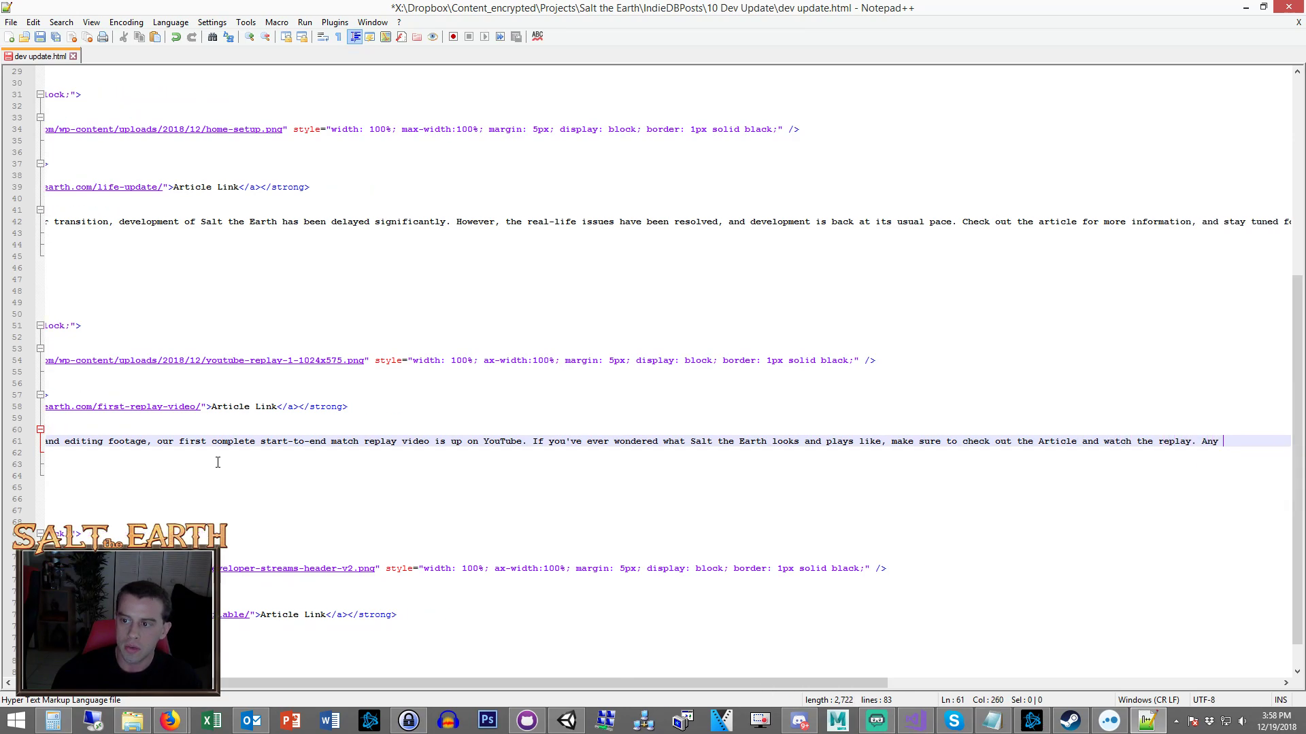
{"action": "type", "text": "feedback is appreciated!"}
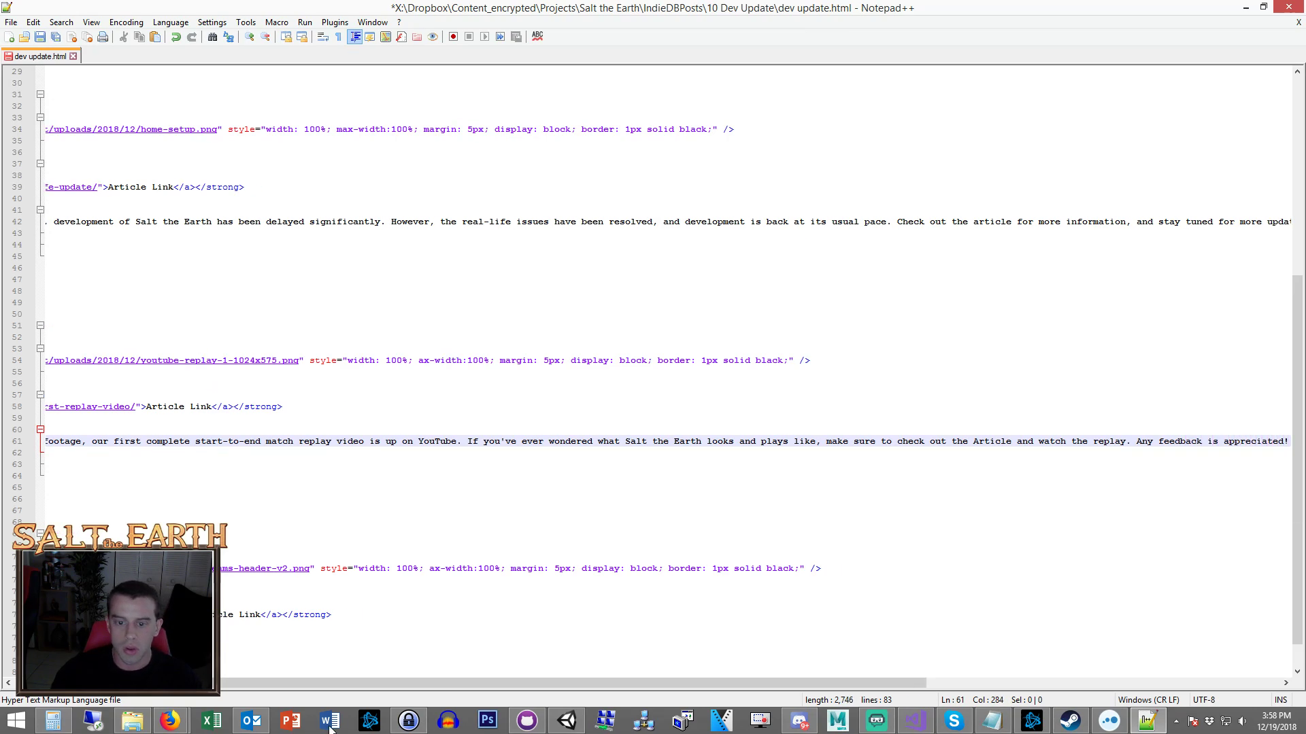
Replace the third section's TODO with the opening paragraph copied from the Developer Streams Available article in Firefox.
{"action": "left_click_drag", "start_coordinate": [461, 685], "coordinate": [272, 683]}
{"action": "scroll", "coordinate": [270, 533], "scroll_direction": "down", "scroll_amount": 1}
{"action": "left_click", "coordinate": [228, 612]}
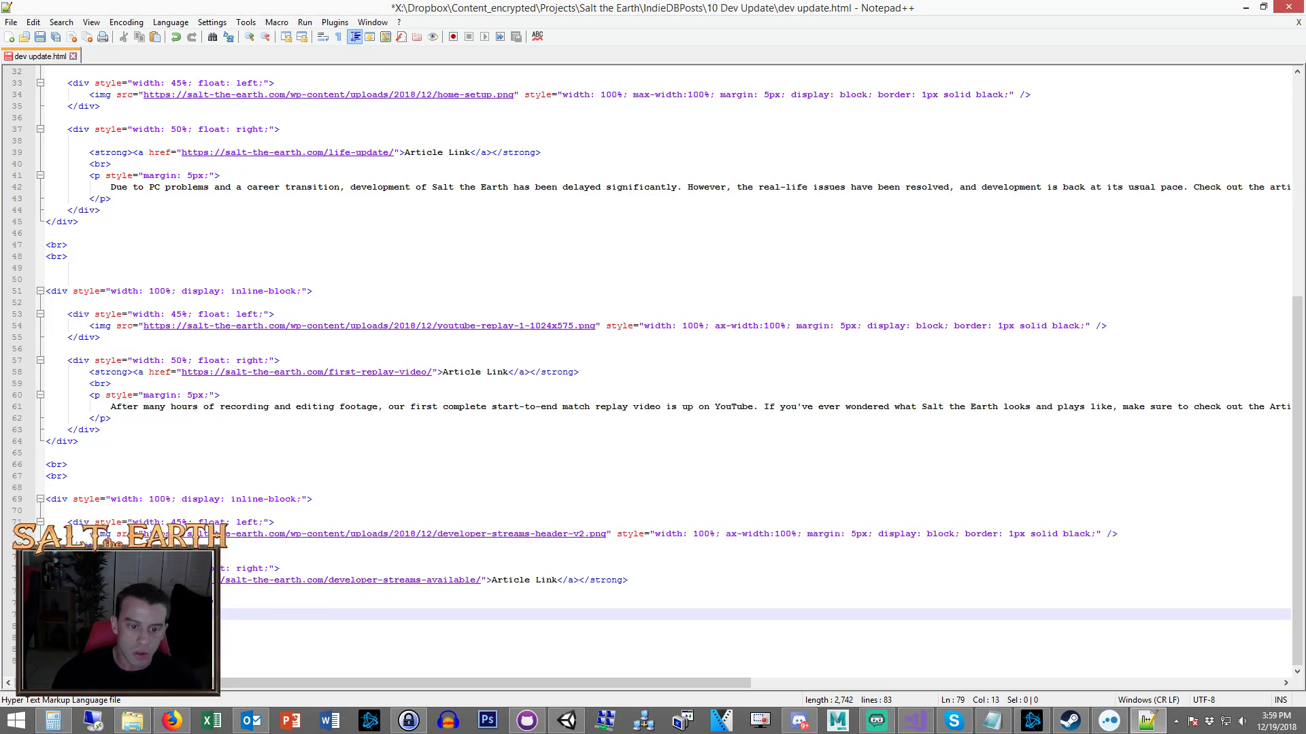
{"action": "left_click", "coordinate": [171, 721]}
{"action": "left_click", "coordinate": [977, 5]}
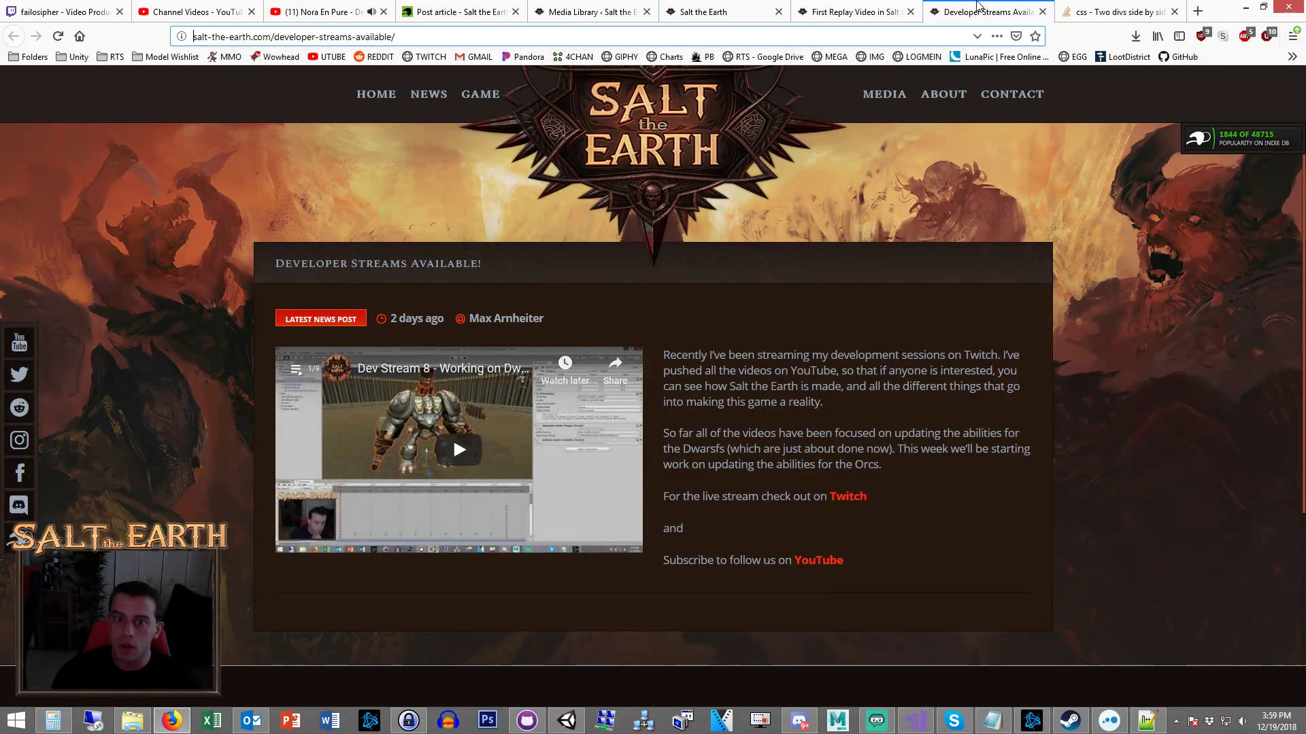
{"action": "left_click", "coordinate": [838, 411]}
{"action": "left_click_drag", "start_coordinate": [839, 414], "coordinate": [662, 354]}
{"action": "key", "text": "ctrl+c"}
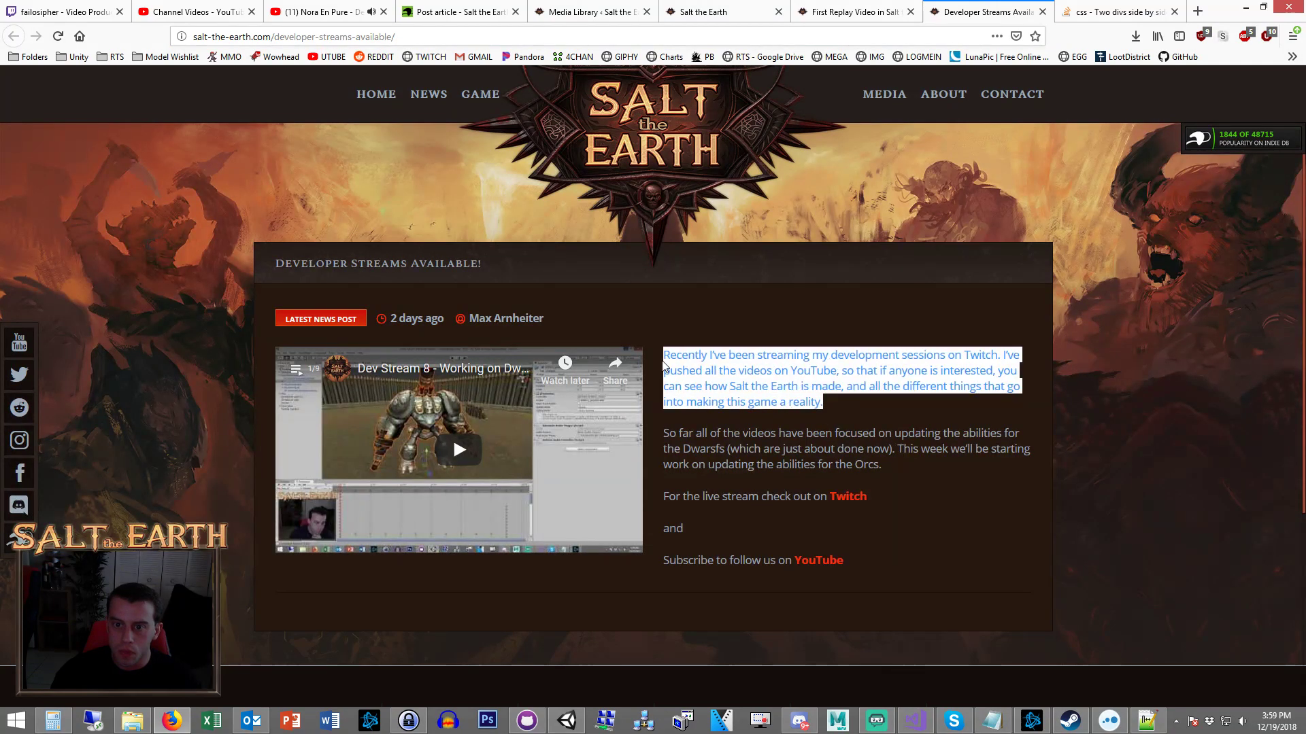
{"action": "left_click", "coordinate": [1145, 720]}
{"action": "left_click", "coordinate": [295, 612]}
{"action": "key", "text": "ctrl+v"}
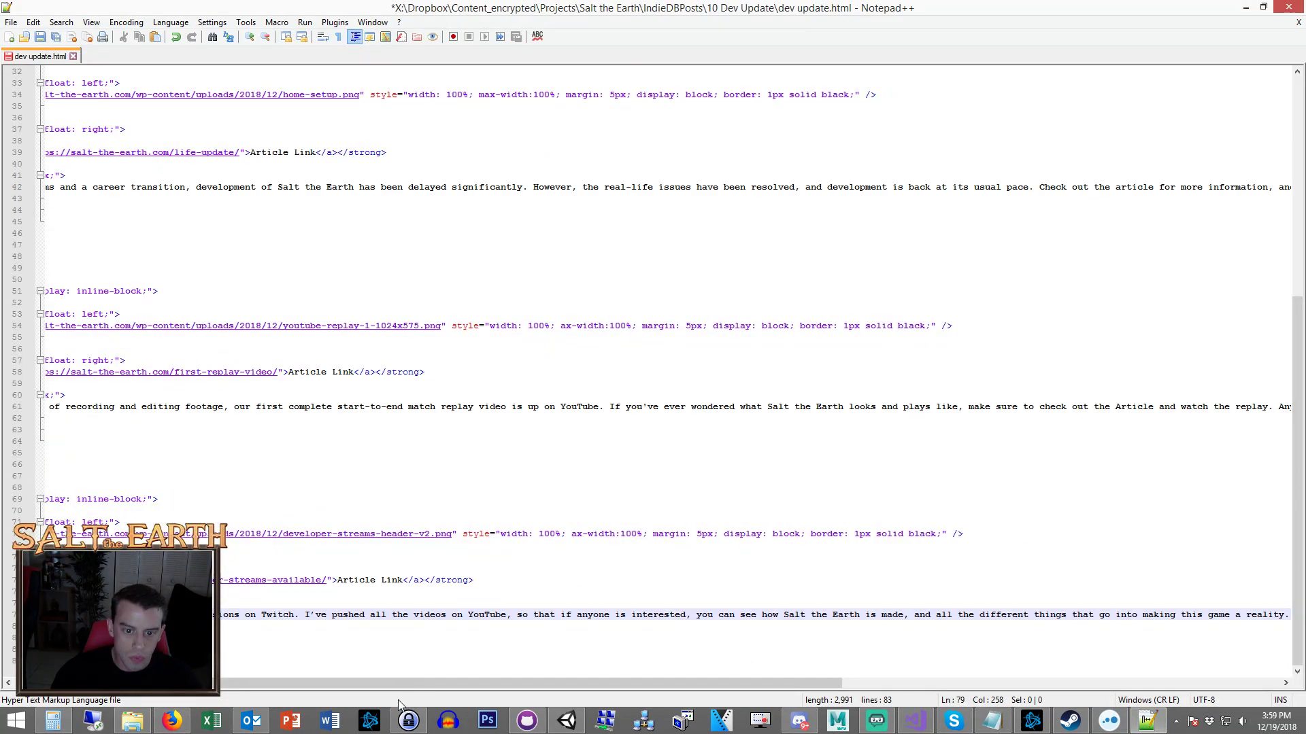
End the developer streams paragraph with "Check out the article for links and more information." and save the file.
{"action": "left_click_drag", "start_coordinate": [463, 686], "coordinate": [611, 688]}
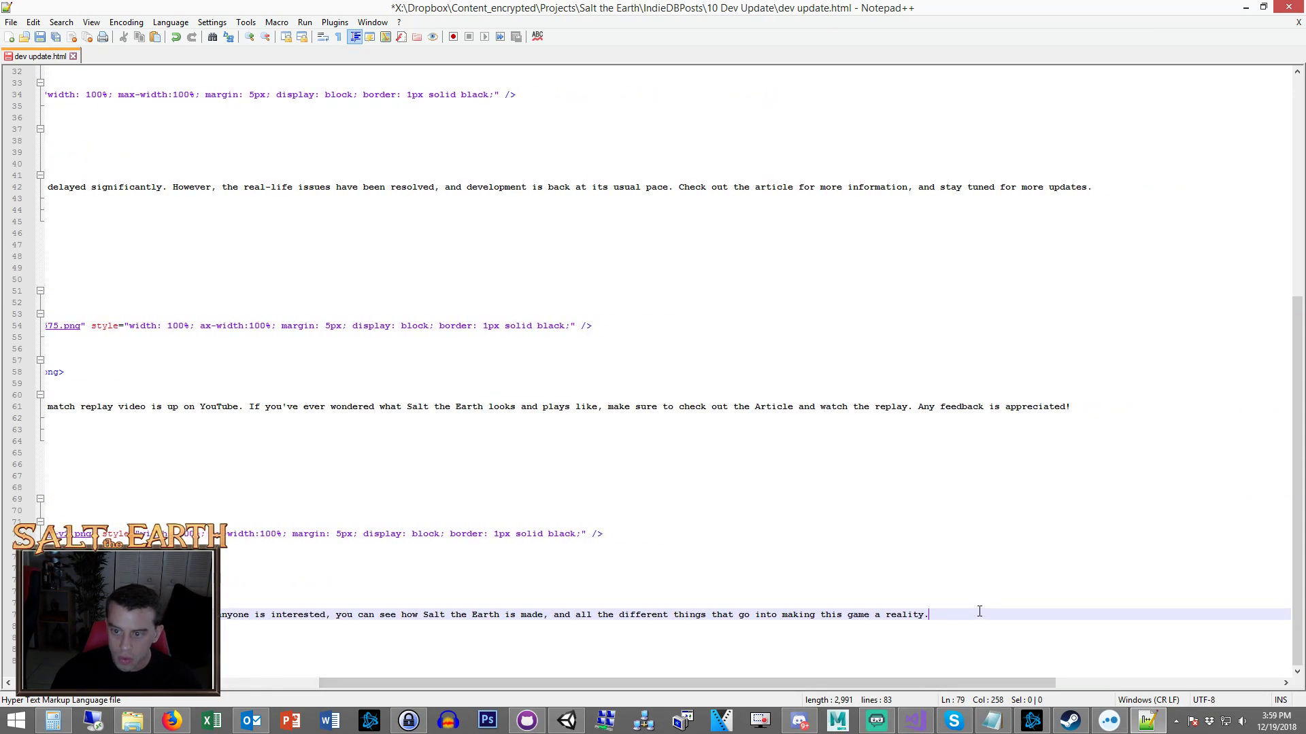
{"action": "type", "text": "Check out the "}
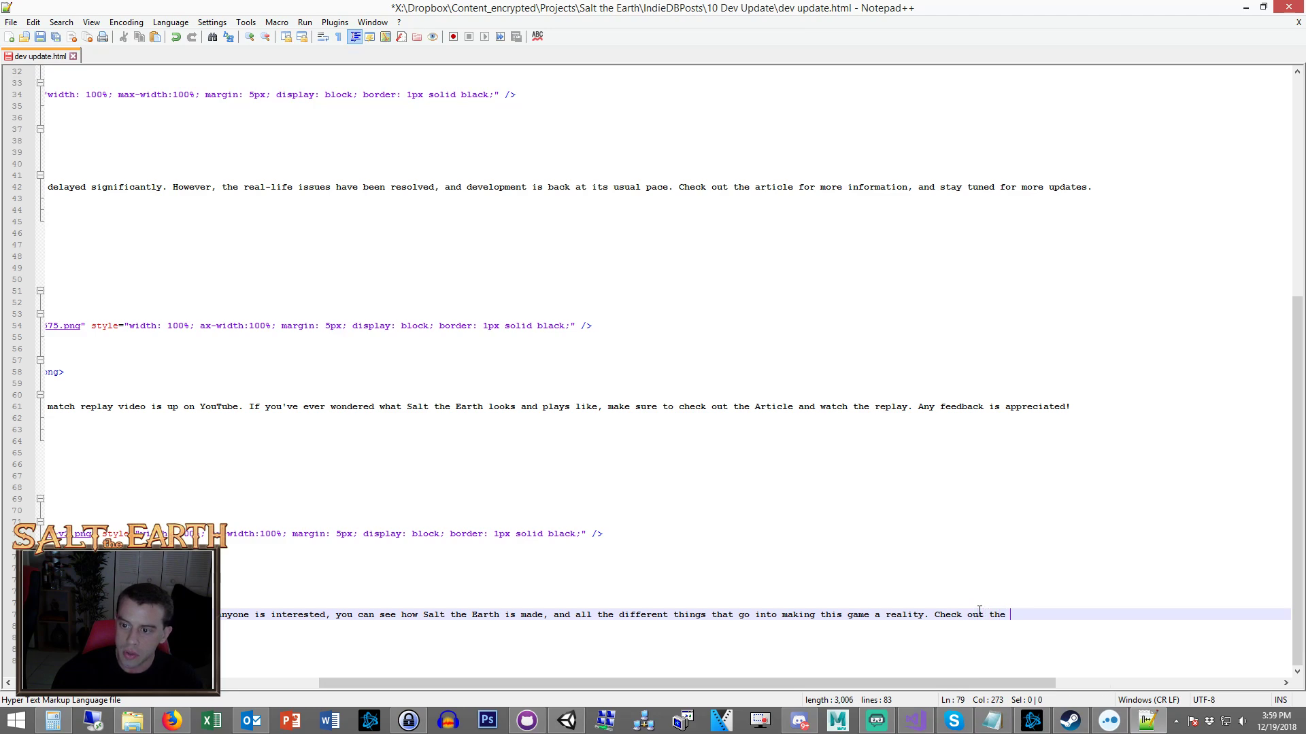
{"action": "type", "text": "article for "}
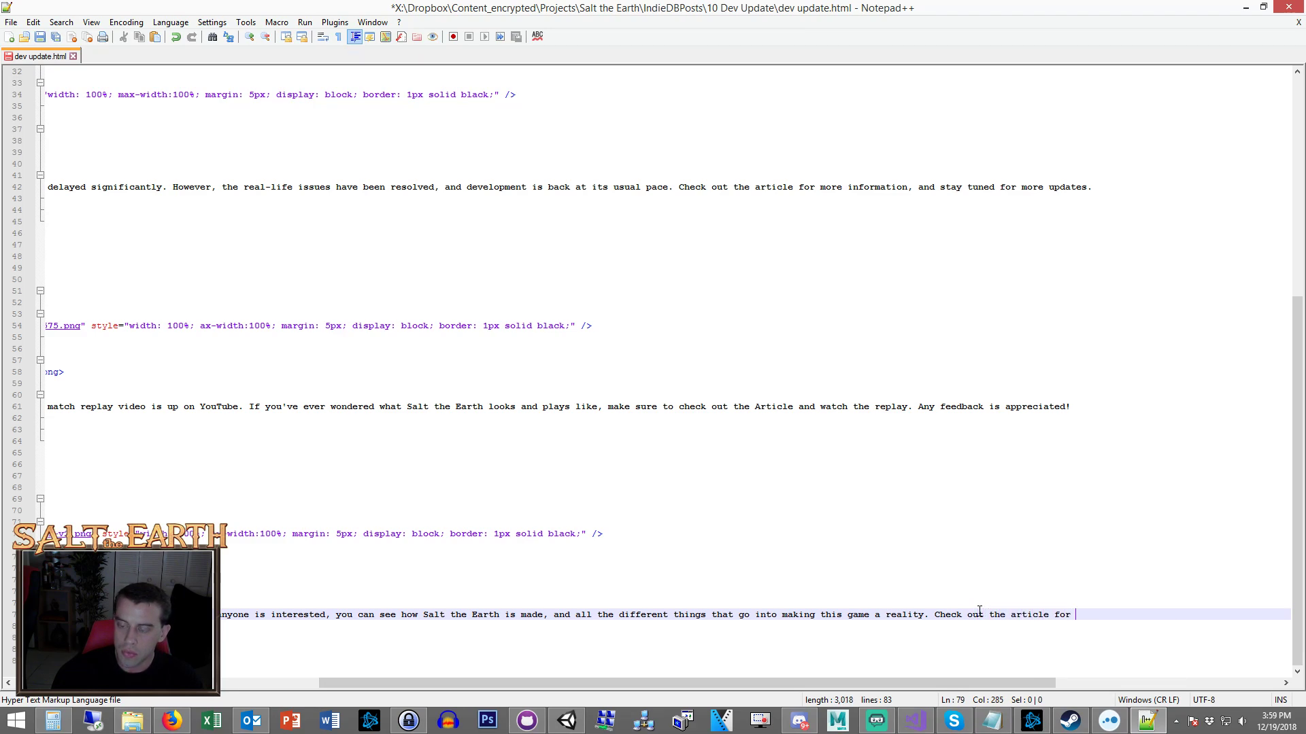
{"action": "type", "text": "links and more information."}
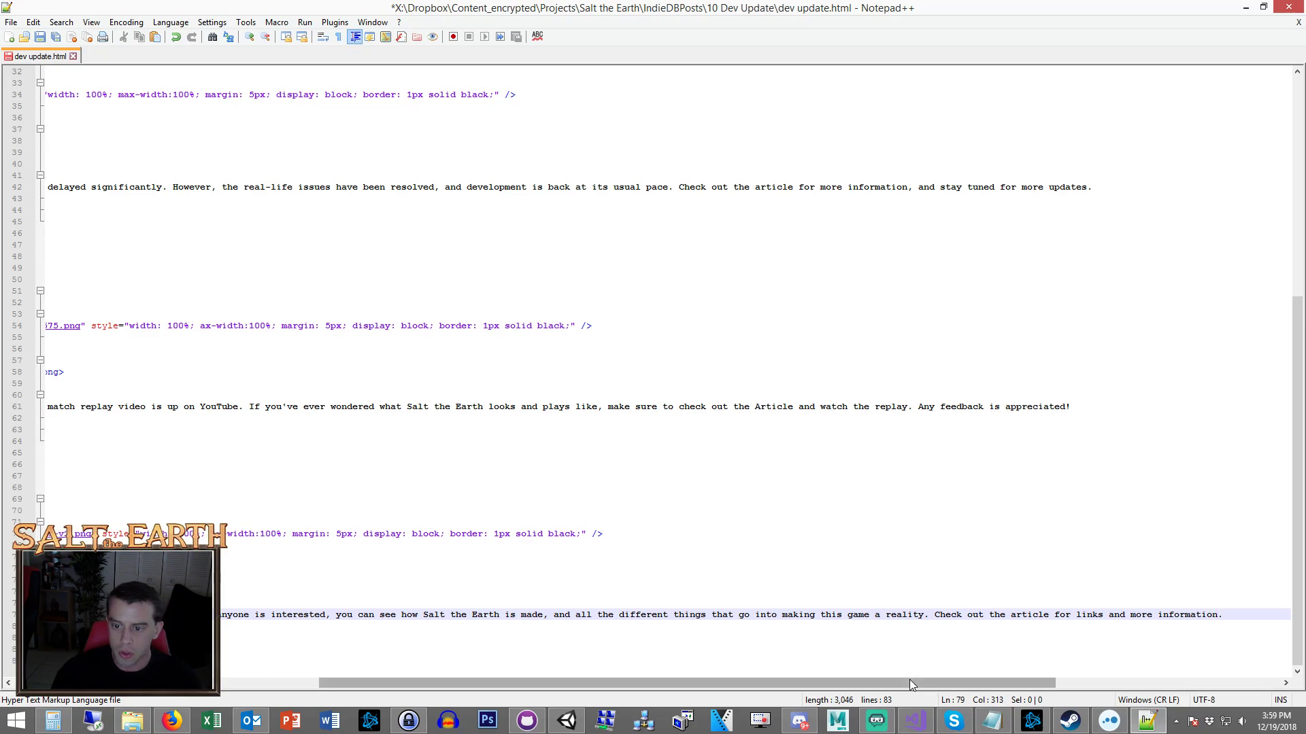
{"action": "left_click_drag", "start_coordinate": [908, 683], "coordinate": [802, 683]}
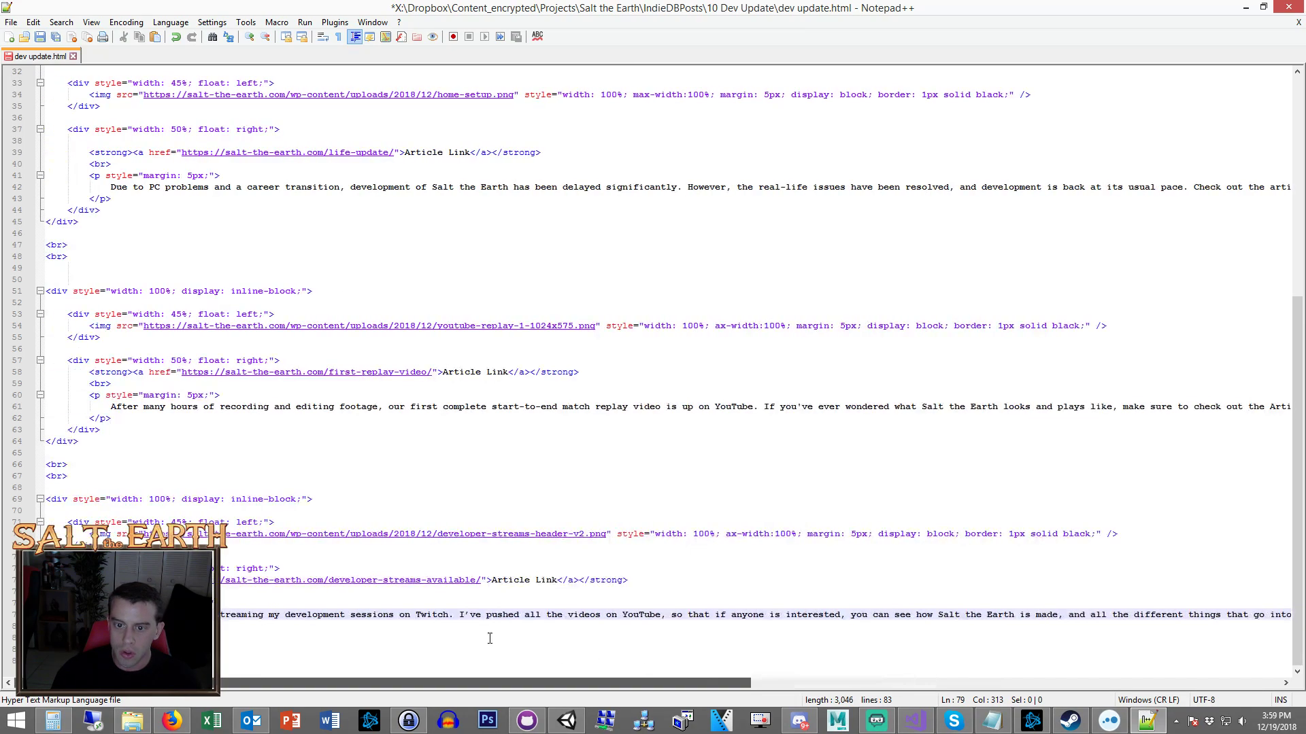
{"action": "key", "text": "ctrl+s"}
Copy the completed HTML document and paste it over the source code of the IndieDB article in Firefox, applying the change.
{"action": "key", "text": "ctrl+a"}
{"action": "left_click", "coordinate": [171, 721]}
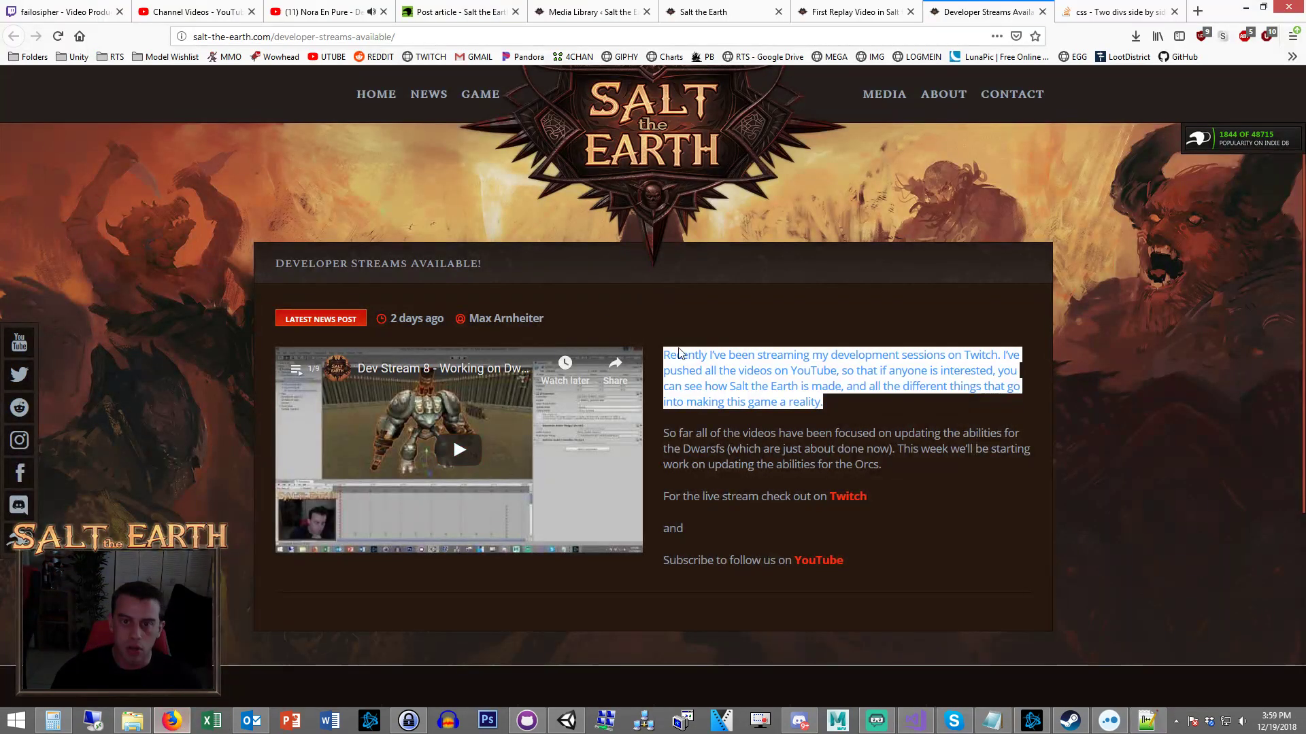
{"action": "left_click", "coordinate": [456, 12]}
{"action": "scroll", "coordinate": [818, 312], "scroll_direction": "up", "scroll_amount": 7}
{"action": "scroll", "coordinate": [782, 314], "scroll_direction": "down", "scroll_amount": 4}
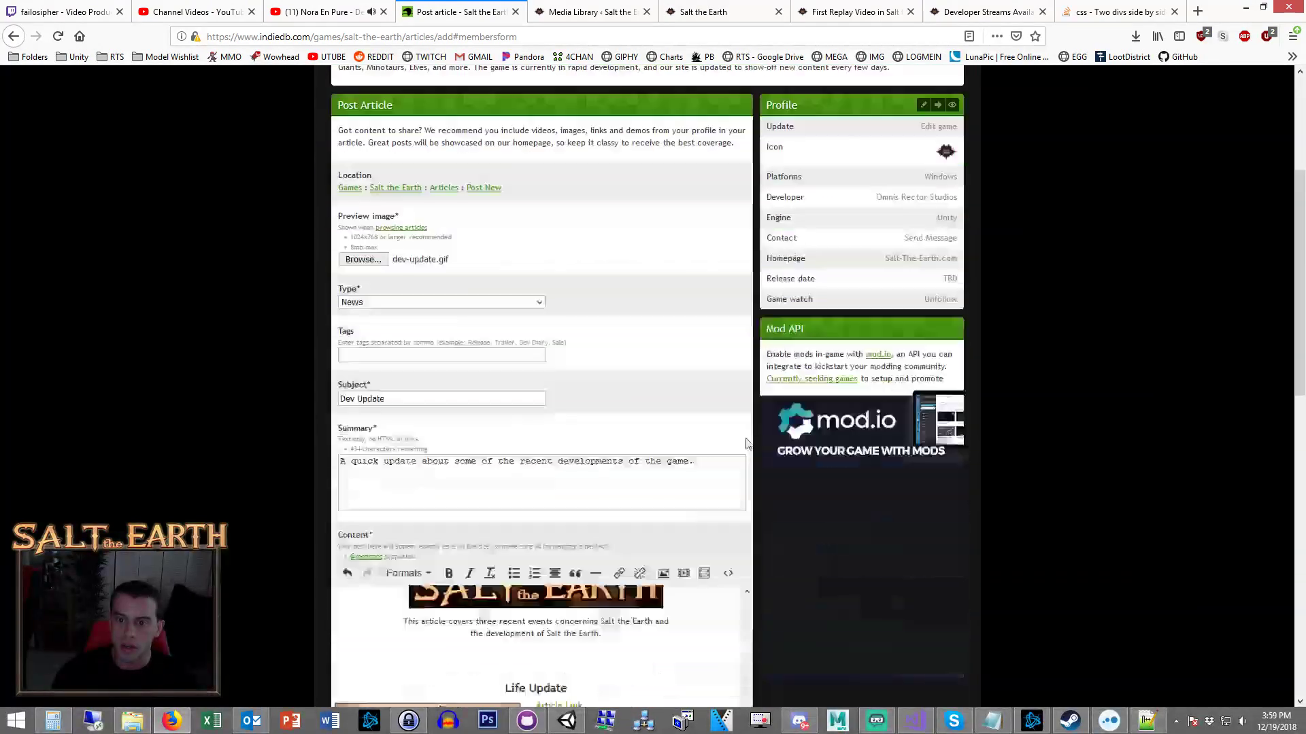
{"action": "left_click", "coordinate": [727, 338]}
{"action": "key", "text": "ctrl+v"}
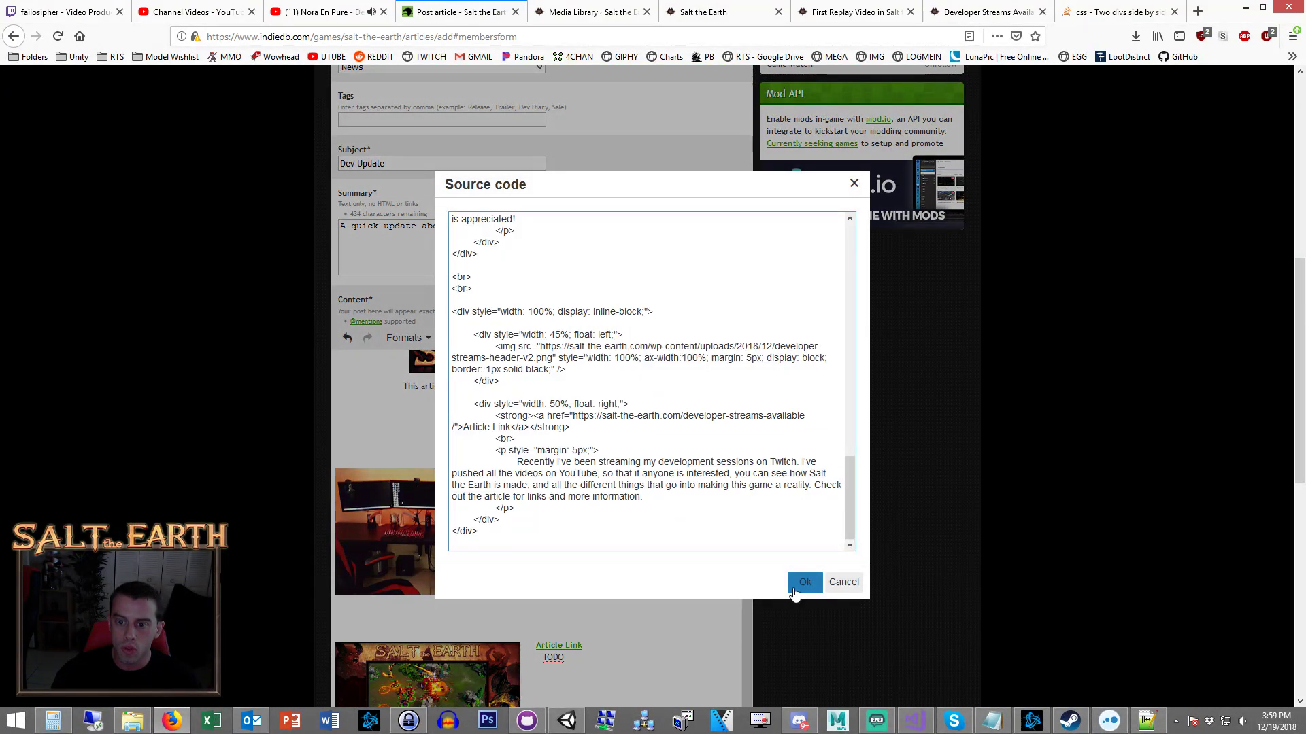
{"action": "left_click", "coordinate": [803, 582]}
Save the Dev Update article from the end of the IndieDB form.
{"action": "scroll", "coordinate": [848, 483], "scroll_direction": "down", "scroll_amount": 10}
{"action": "scroll", "coordinate": [805, 593], "scroll_direction": "down", "scroll_amount": 4}
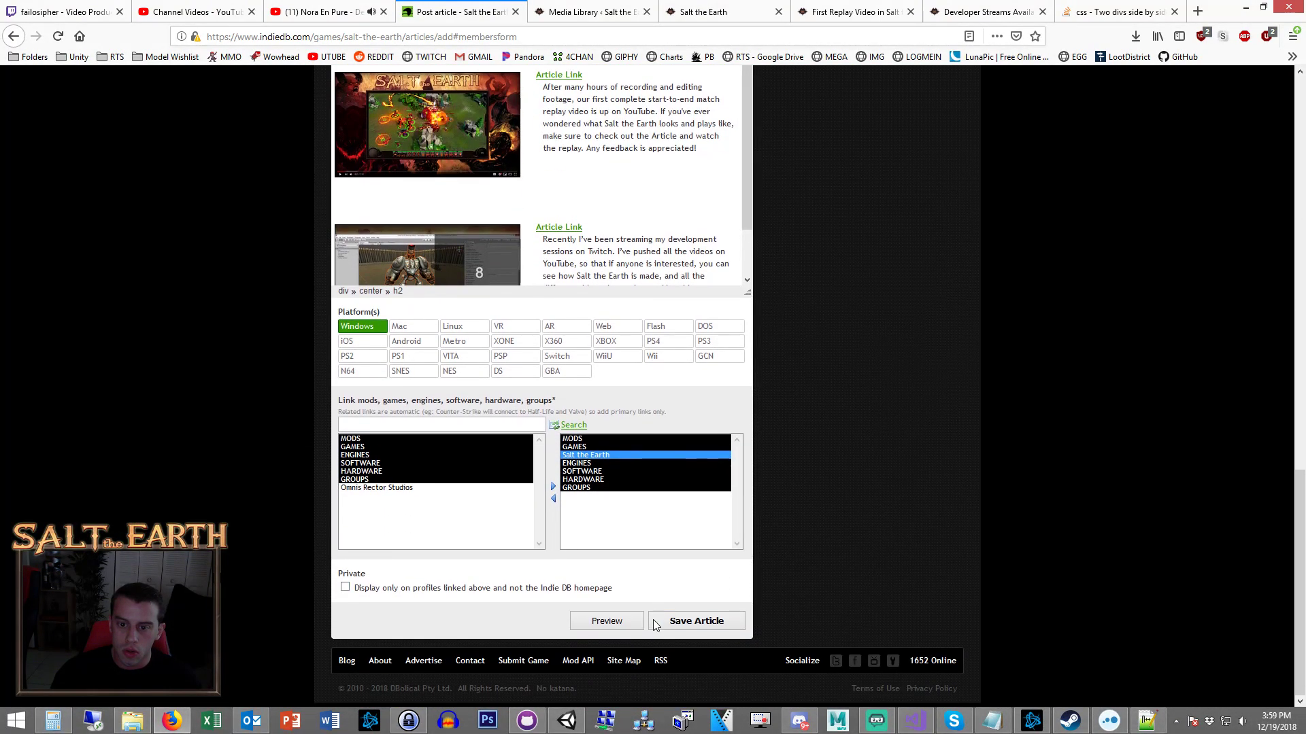
{"action": "left_click", "coordinate": [659, 627]}
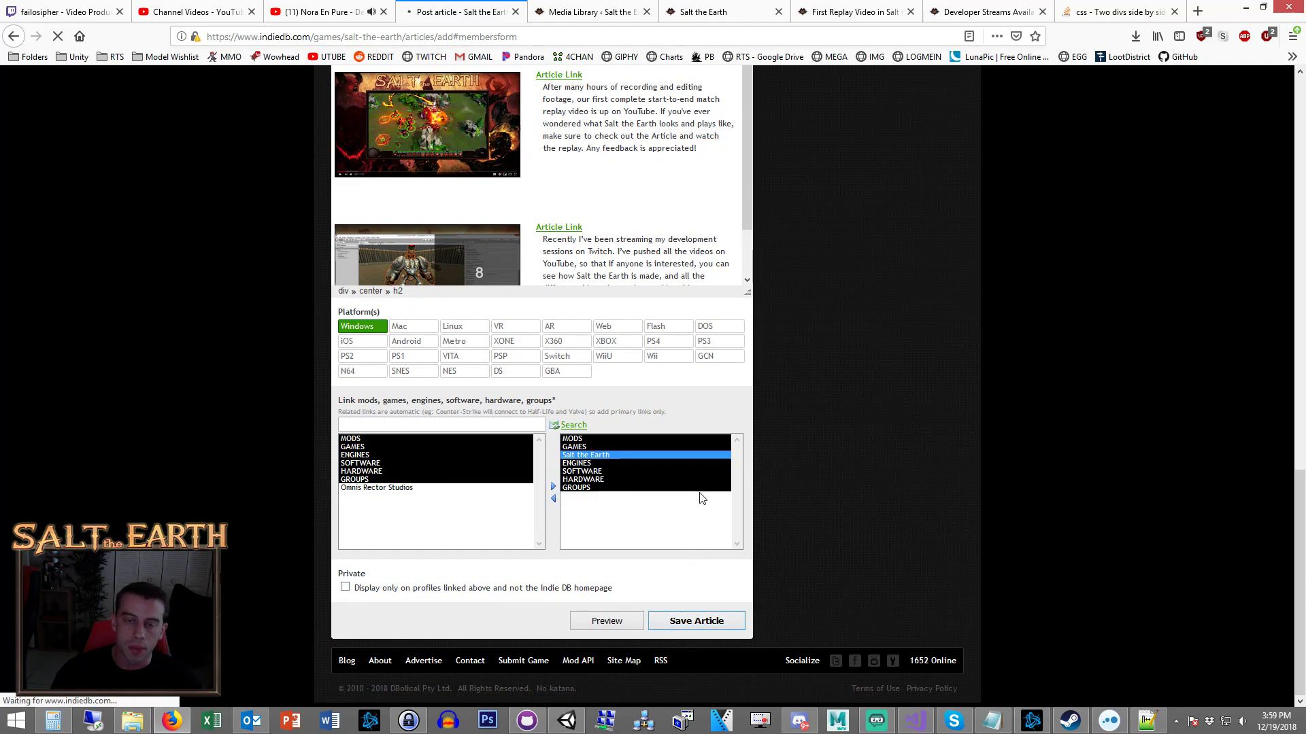
Examine the layout of the saved Dev Update article and inspect the Article Link element in the Life Update section.
{"action": "scroll", "coordinate": [706, 504], "scroll_direction": "down", "scroll_amount": 3}
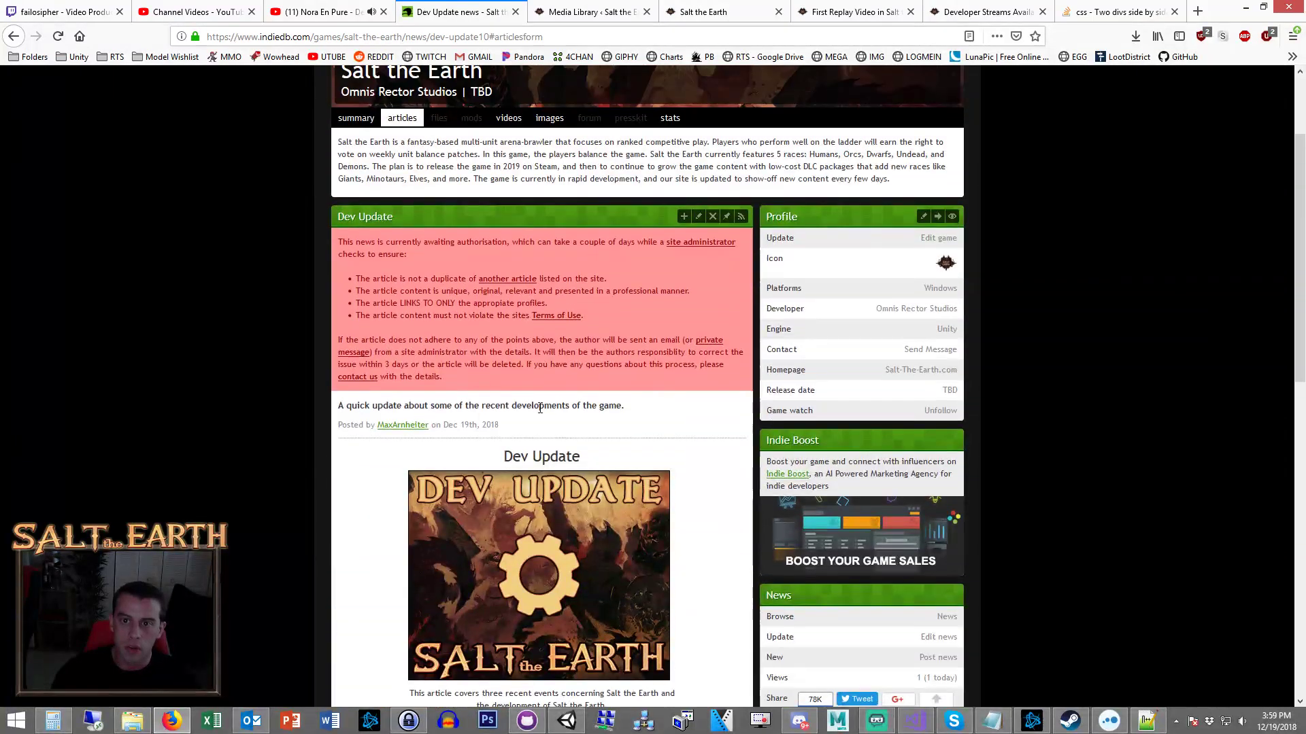
{"action": "scroll", "coordinate": [267, 300], "scroll_direction": "down", "scroll_amount": 5}
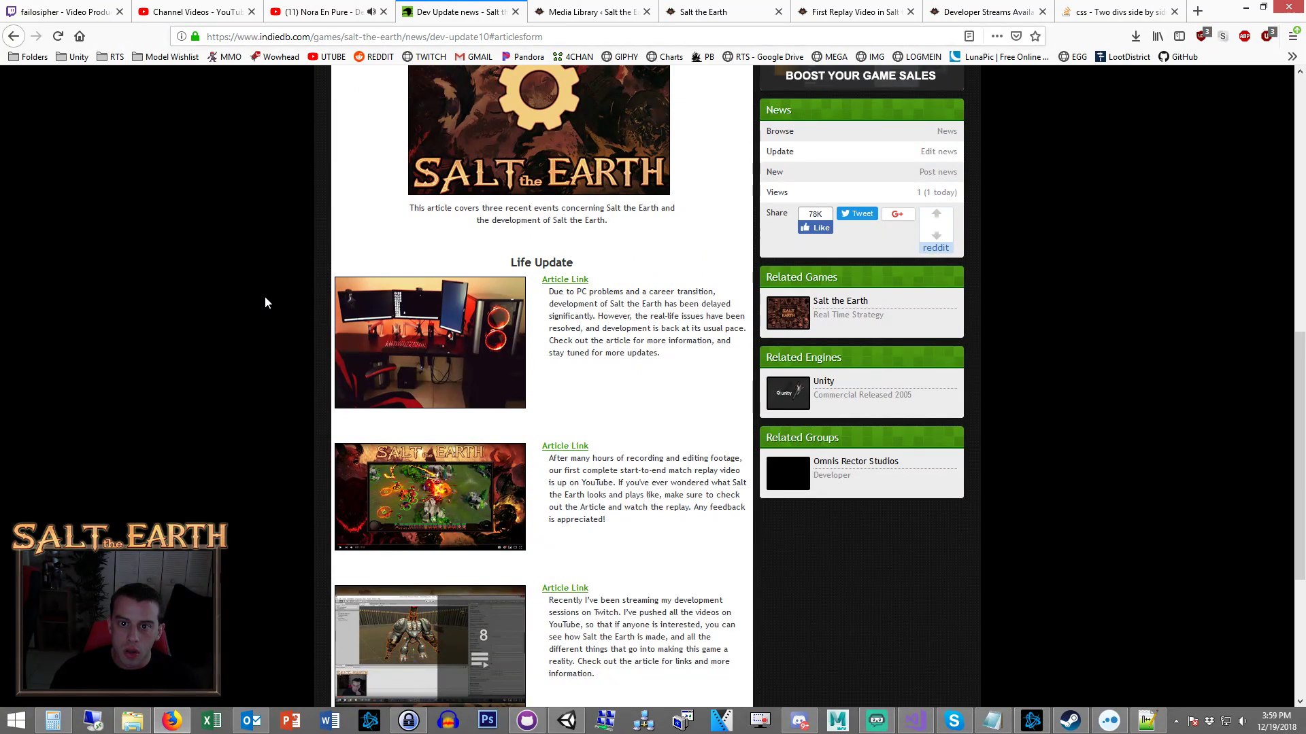
{"action": "scroll", "coordinate": [264, 300], "scroll_direction": "down", "scroll_amount": 4}
{"action": "scroll", "coordinate": [262, 310], "scroll_direction": "up", "scroll_amount": 3}
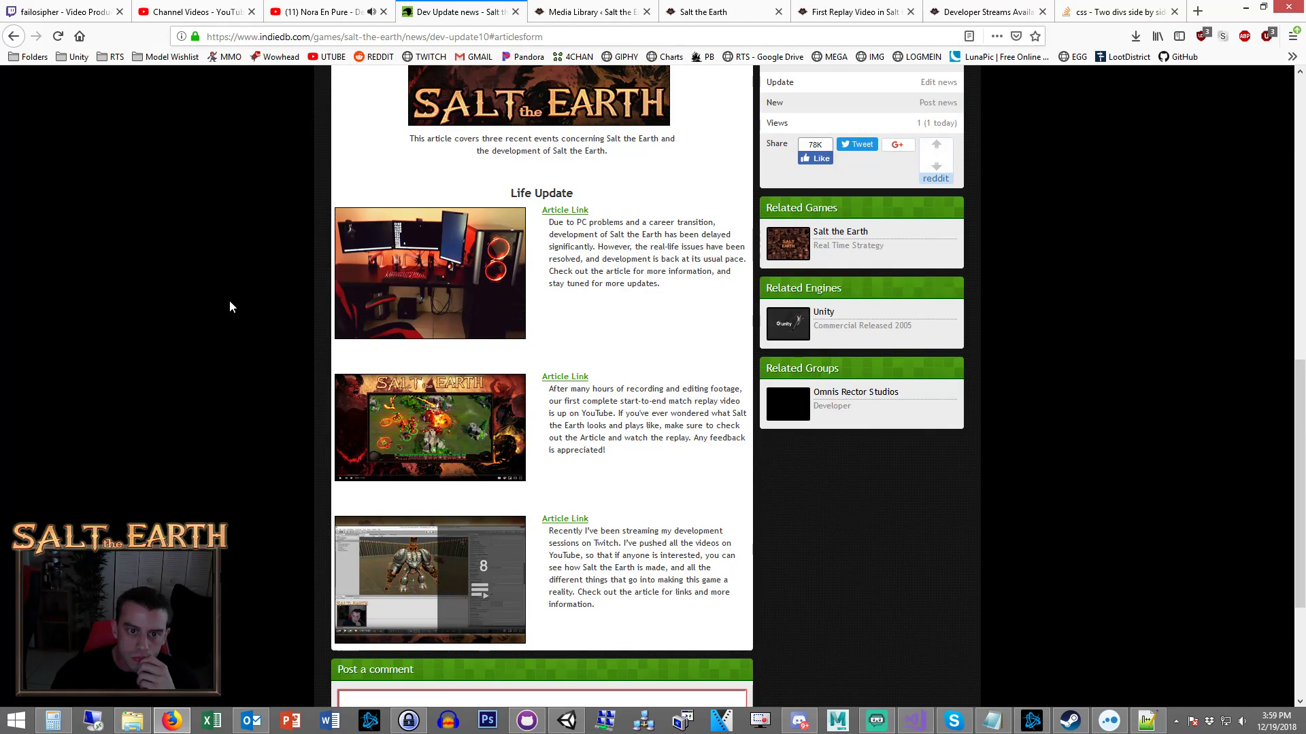
{"action": "scroll", "coordinate": [219, 307], "scroll_direction": "up", "scroll_amount": 2}
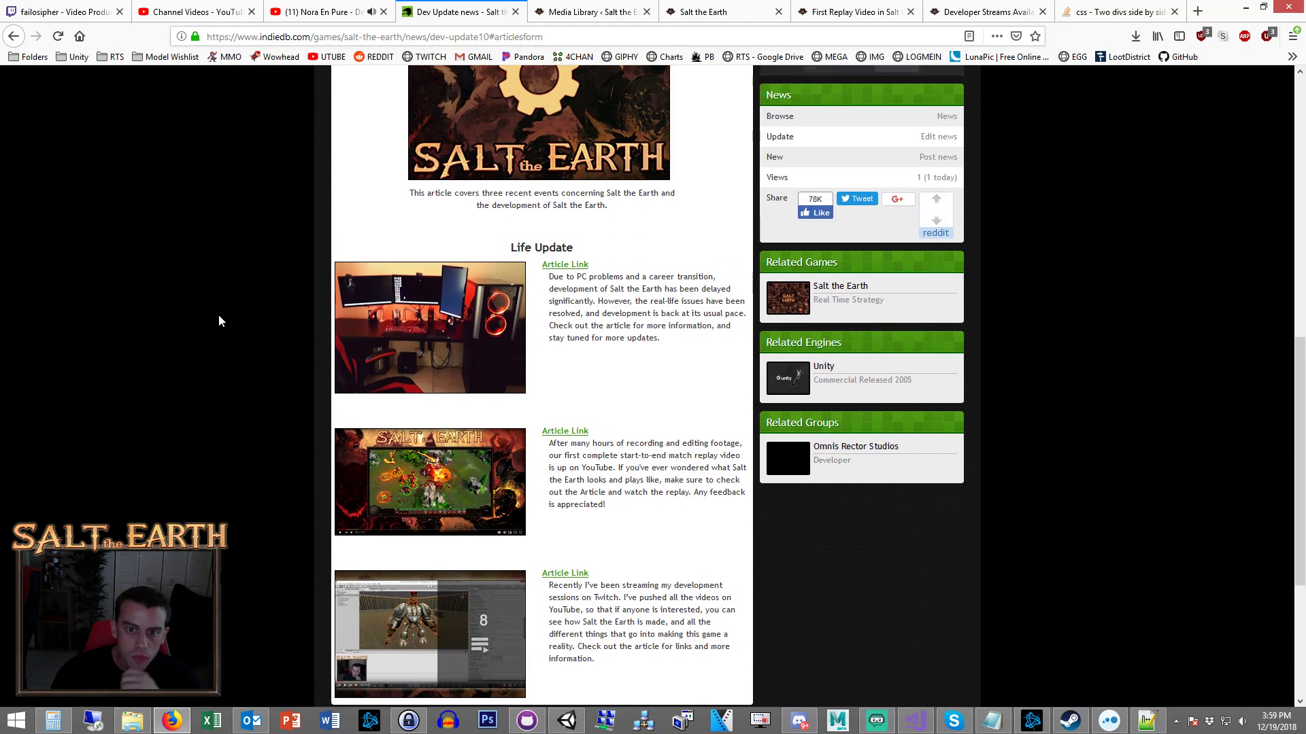
{"action": "right_click", "coordinate": [568, 352]}
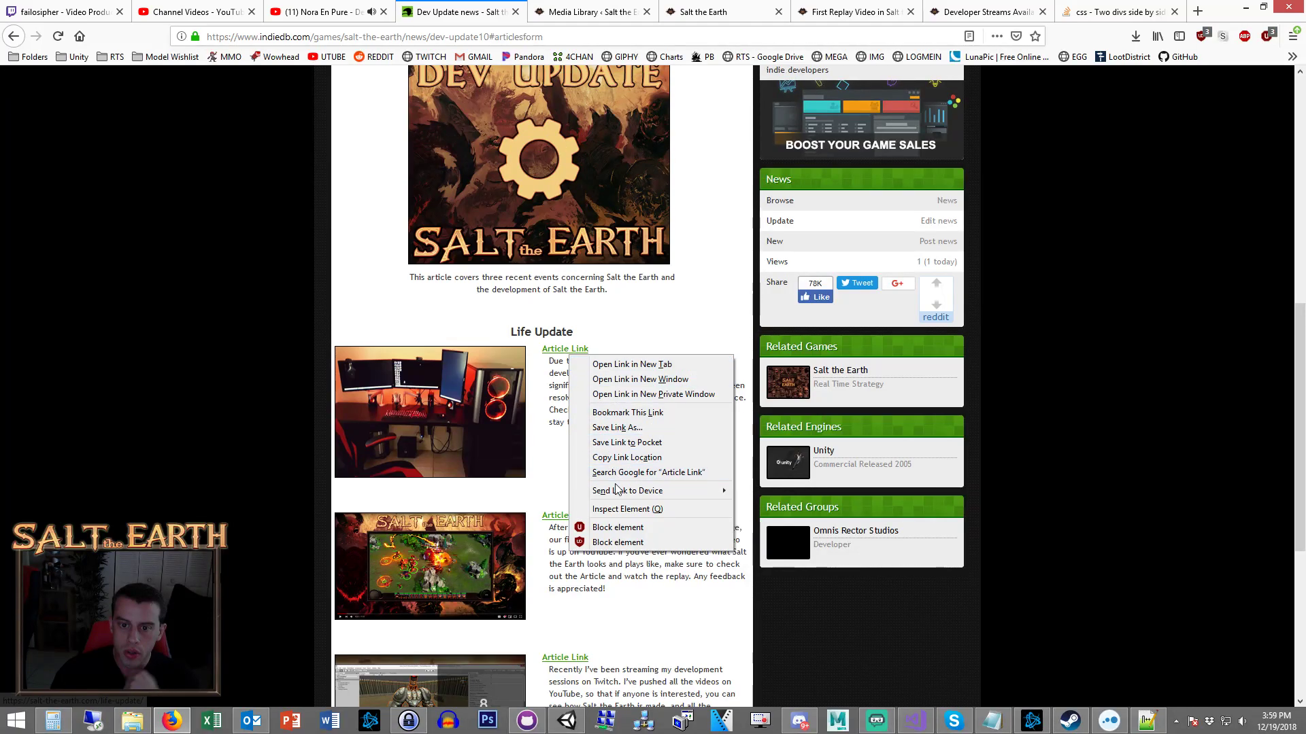
{"action": "left_click", "coordinate": [616, 509]}
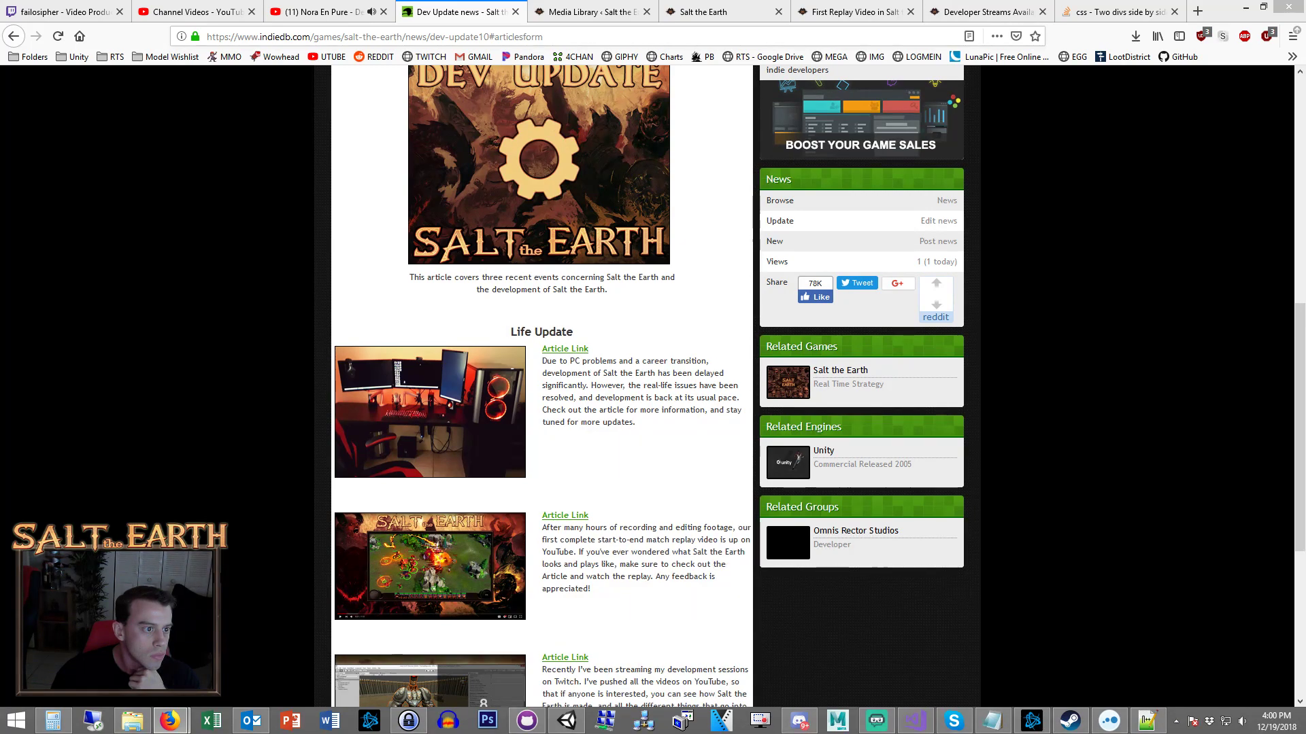
{"action": "left_click", "coordinate": [467, 464]}
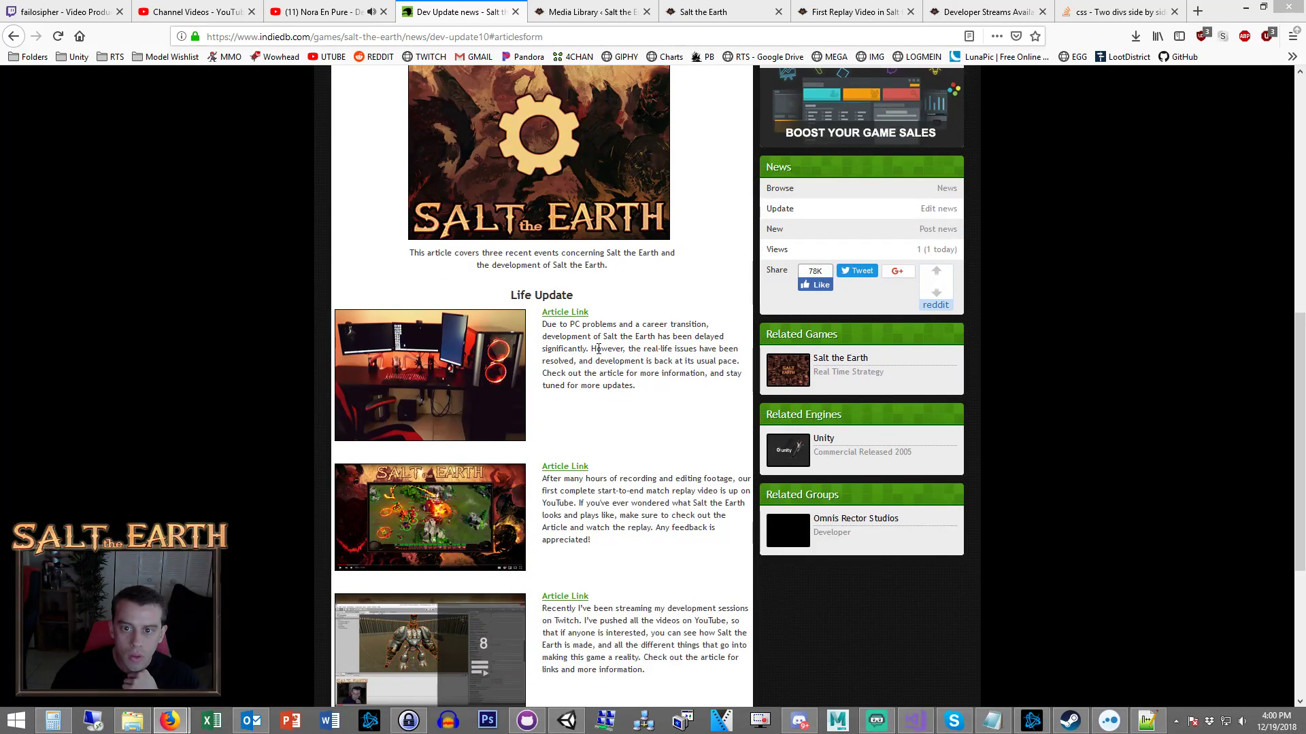
{"action": "left_click", "coordinate": [728, 410]}
{"action": "scroll", "coordinate": [728, 409], "scroll_direction": "up", "scroll_amount": 4}
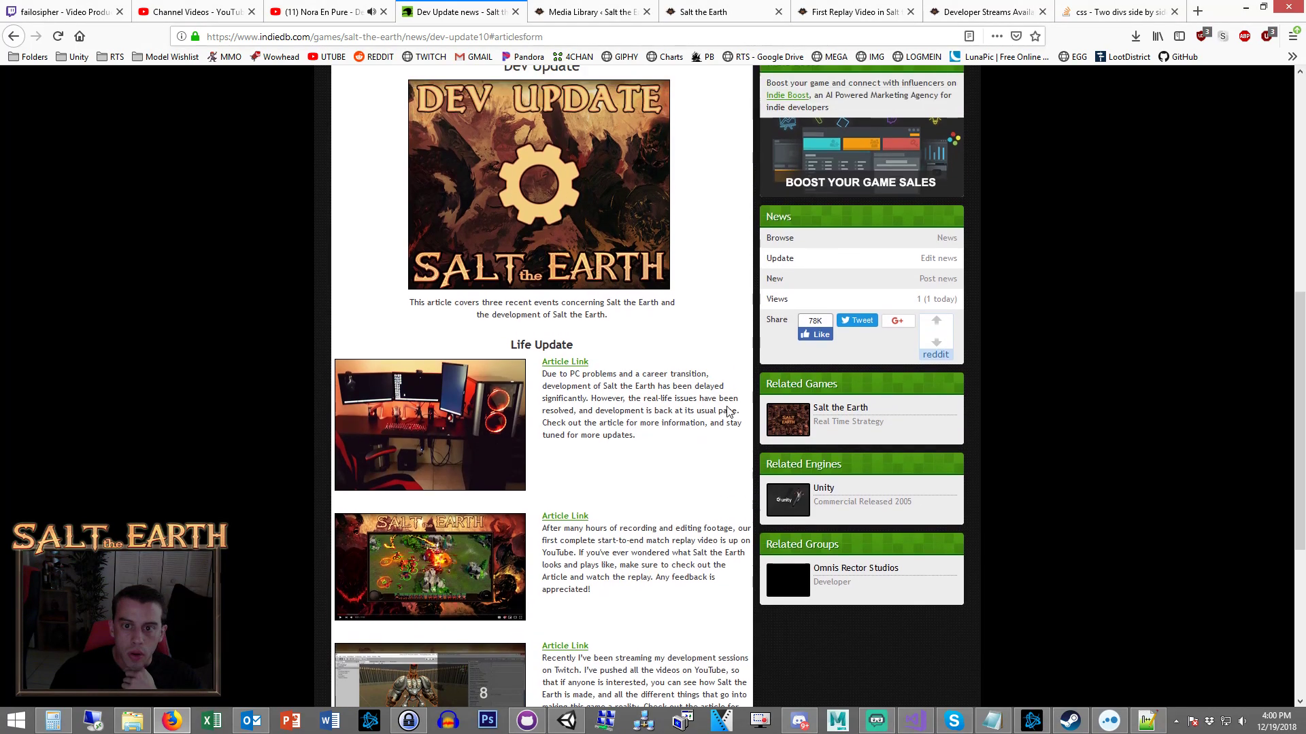
{"action": "scroll", "coordinate": [685, 363], "scroll_direction": "down", "scroll_amount": 2}
Switch to Notepad++ and remove the margin style from the paragraph tag in the replay video section.
{"action": "left_click", "coordinate": [1125, 714]}
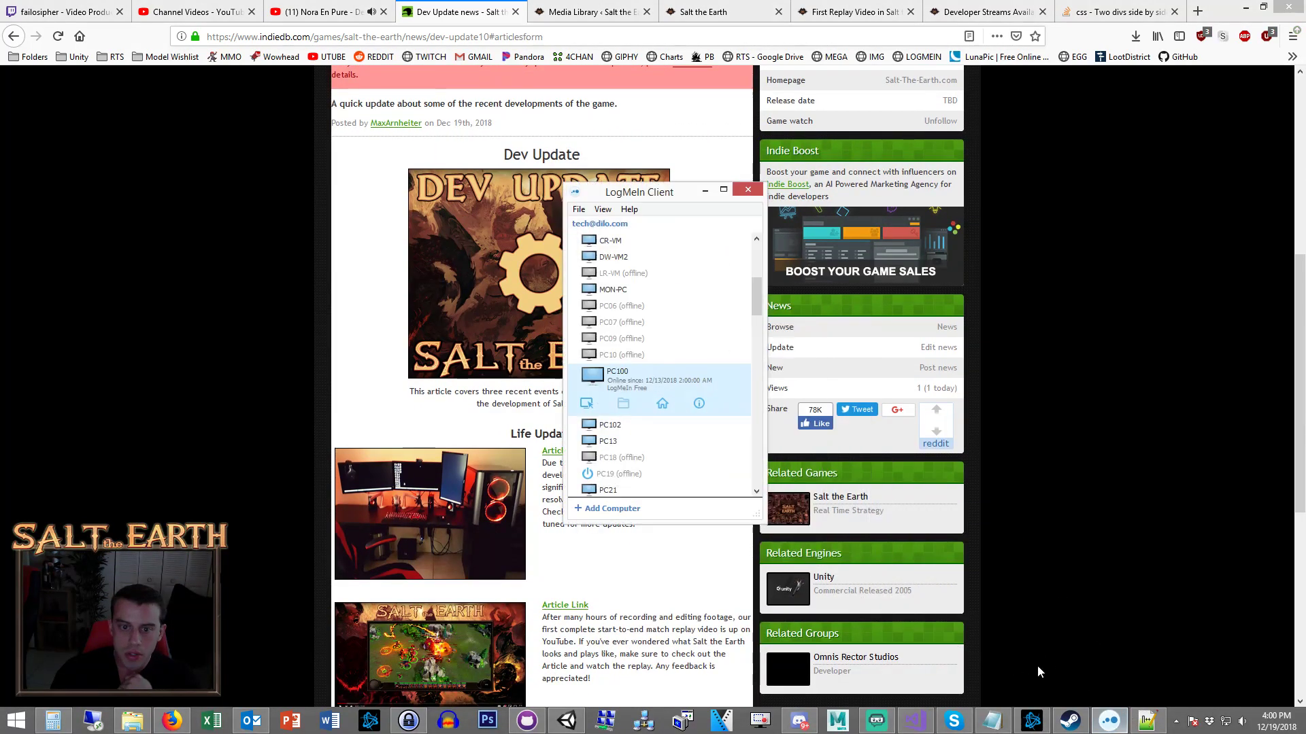
{"action": "left_click", "coordinate": [1147, 721]}
{"action": "left_click", "coordinate": [269, 416]}
{"action": "key", "text": "Up"}
{"action": "key", "text": "Up"}
{"action": "key", "text": "Up"}
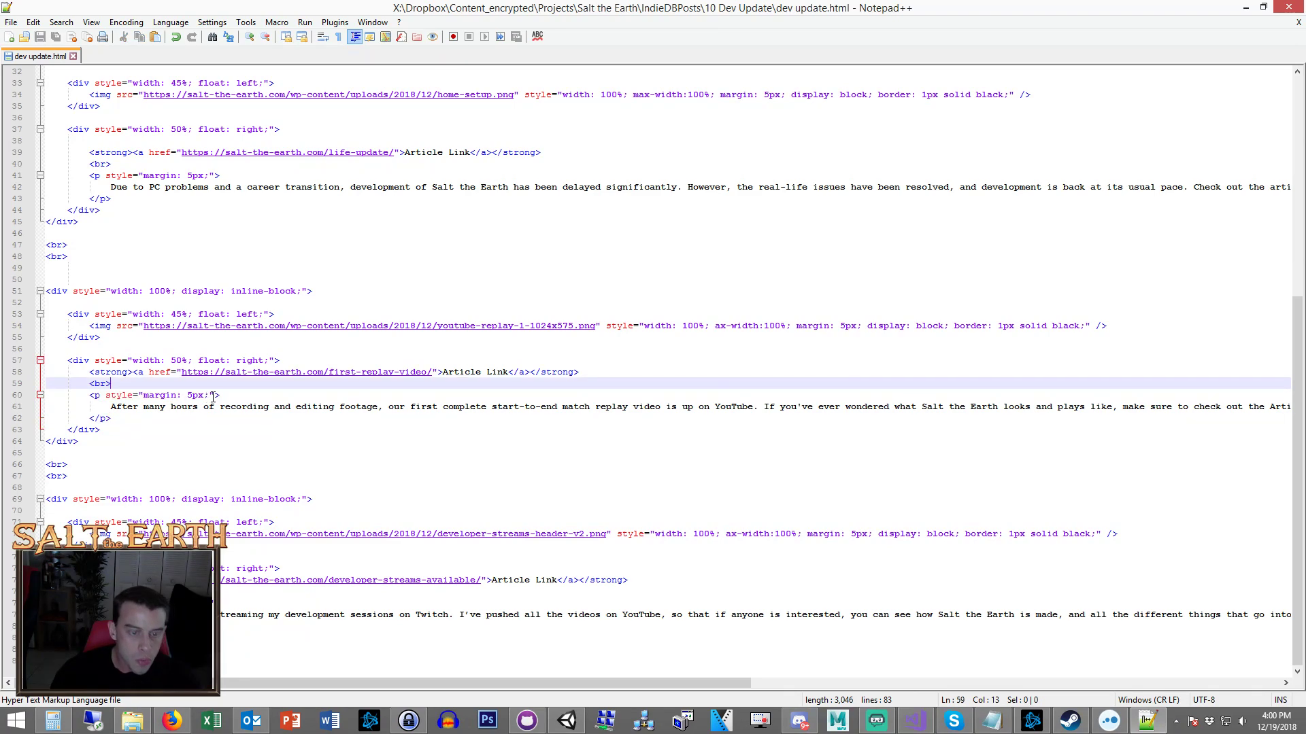
{"action": "left_click", "coordinate": [213, 407]}
{"action": "left_click", "coordinate": [219, 395]}
{"action": "key", "text": "Up"}
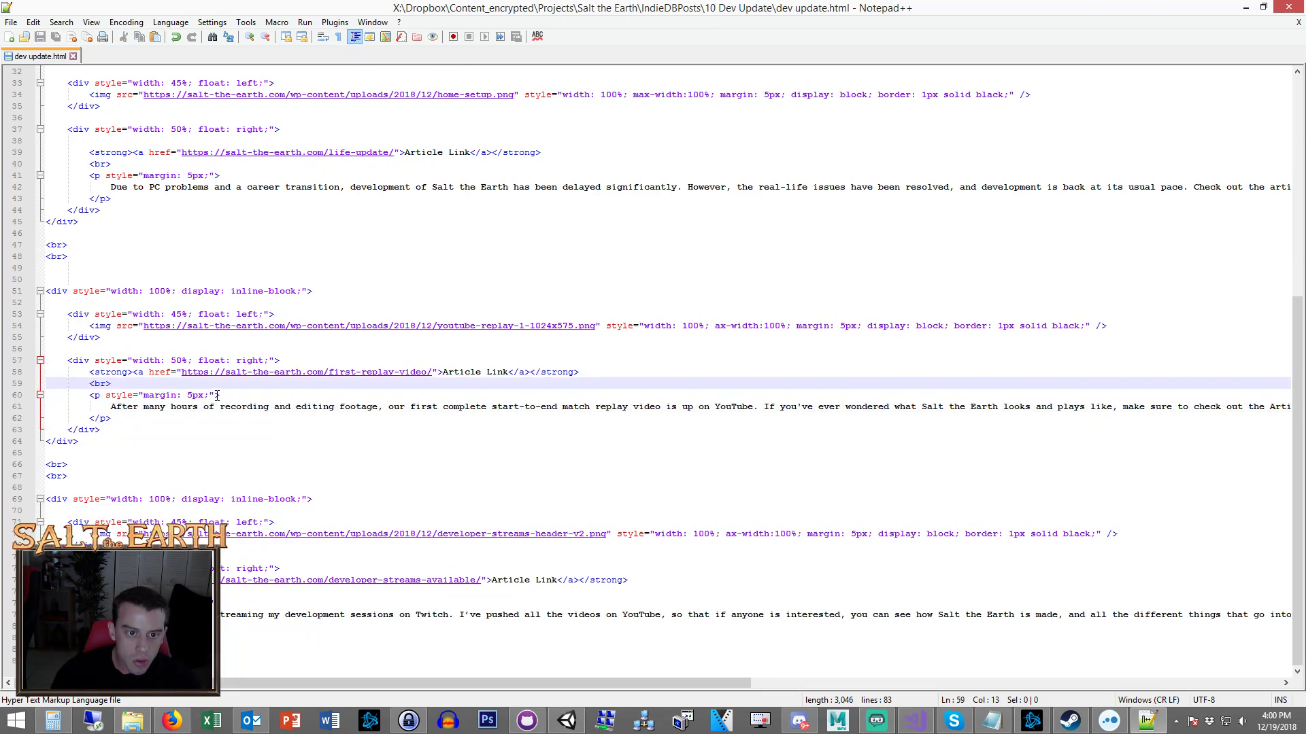
{"action": "left_click_drag", "start_coordinate": [217, 395], "coordinate": [112, 395]}
{"action": "key", "text": "BackSpace"}
{"action": "key", "text": "BackSpace"}
{"action": "key", "text": "BackSpace"}
{"action": "left_click", "coordinate": [161, 396]}
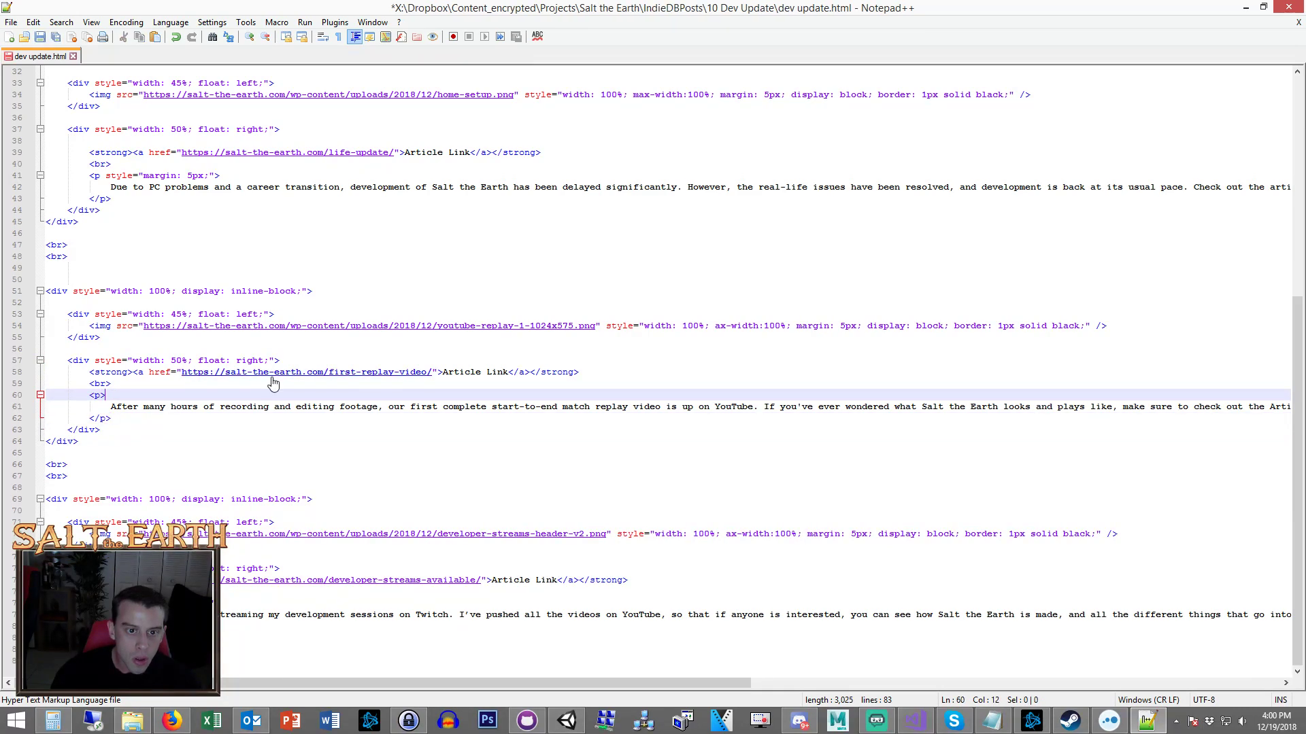
Add "margin: 5px;" to the style of the replay video section's right-floating div and save the file.
{"action": "left_click_drag", "start_coordinate": [270, 361], "coordinate": [275, 362]}
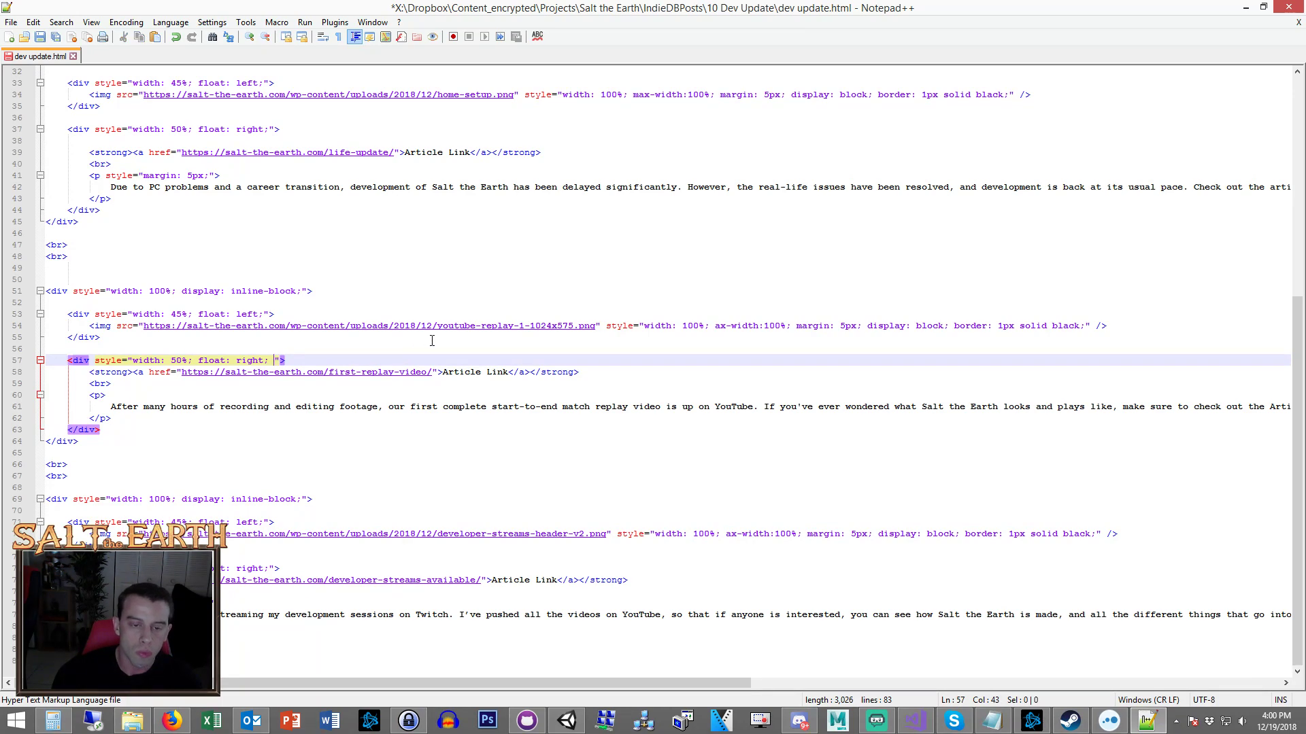
{"action": "type", "text": "margin: 5px"}
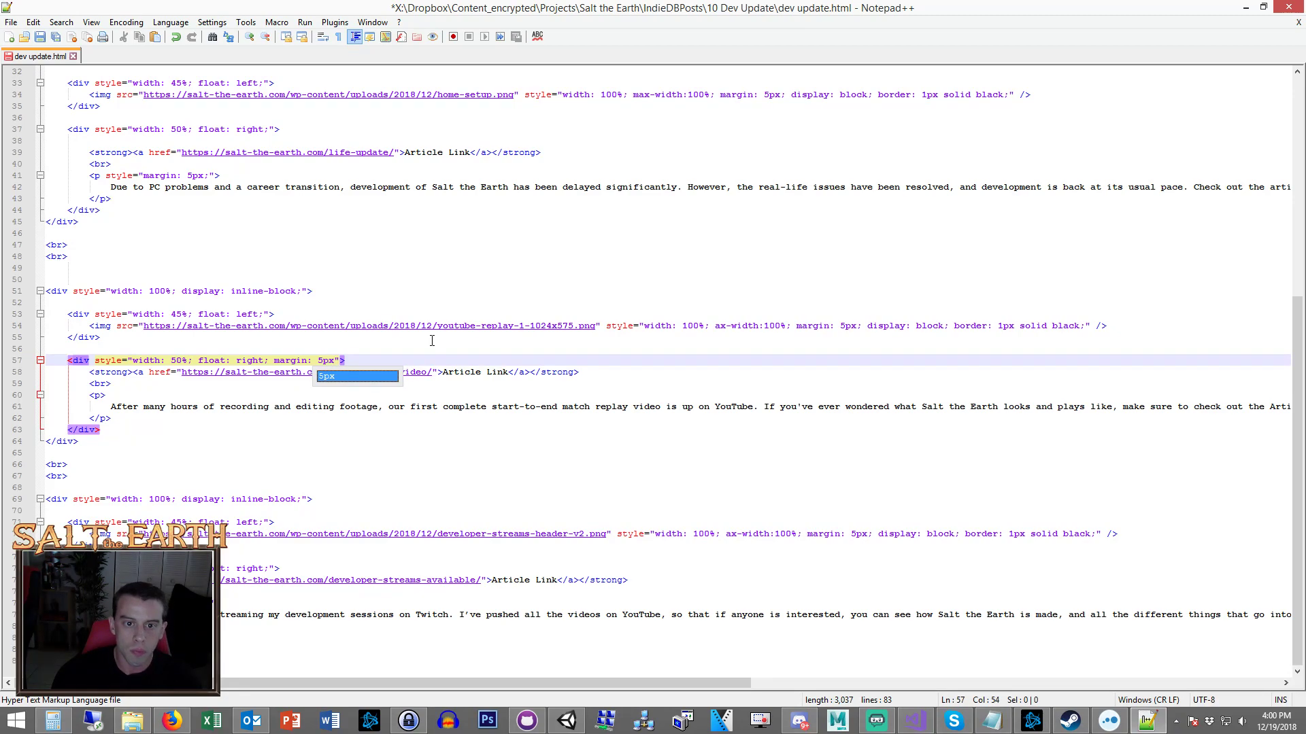
{"action": "type", "text": ";"}
{"action": "key", "text": "ctrl+s"}
Copy the whole HTML document, open the Dev Update article for editing in Firefox and replace its source code with it.
{"action": "key", "text": "ctrl+a"}
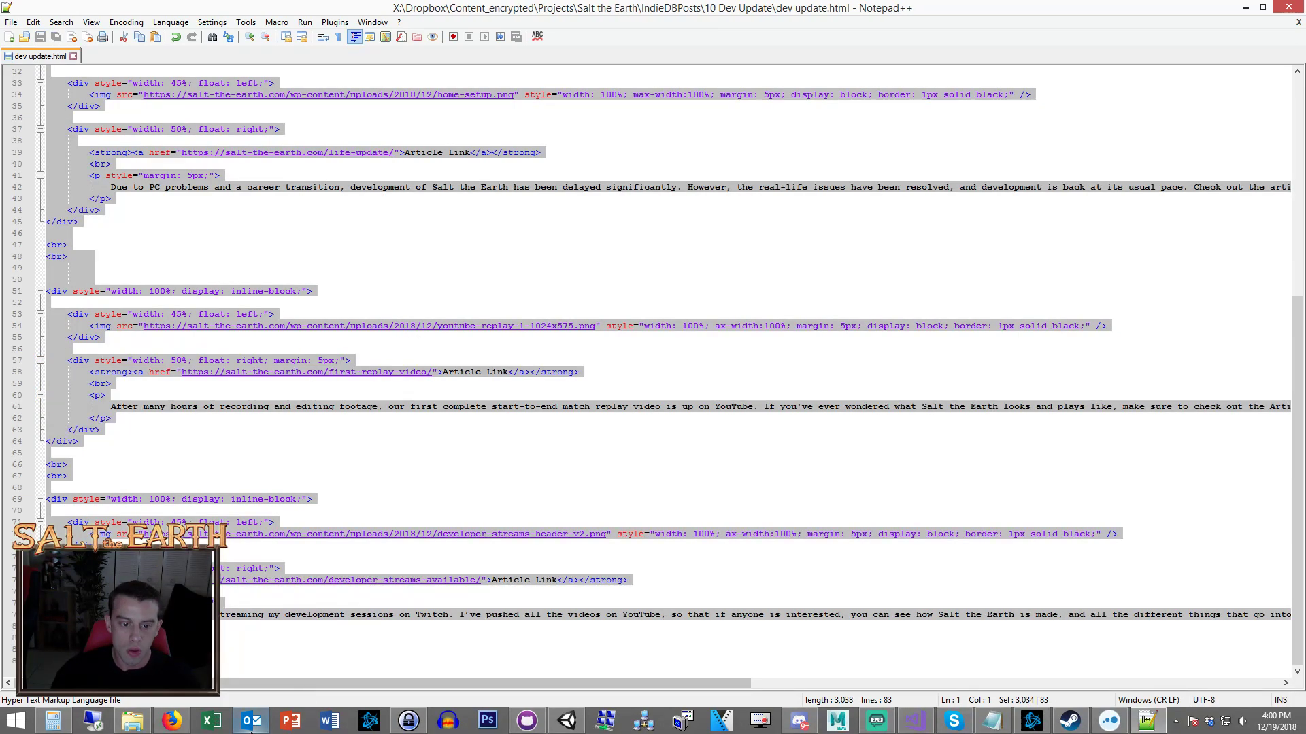
{"action": "left_click", "coordinate": [174, 728]}
{"action": "scroll", "coordinate": [568, 307], "scroll_direction": "up", "scroll_amount": 3}
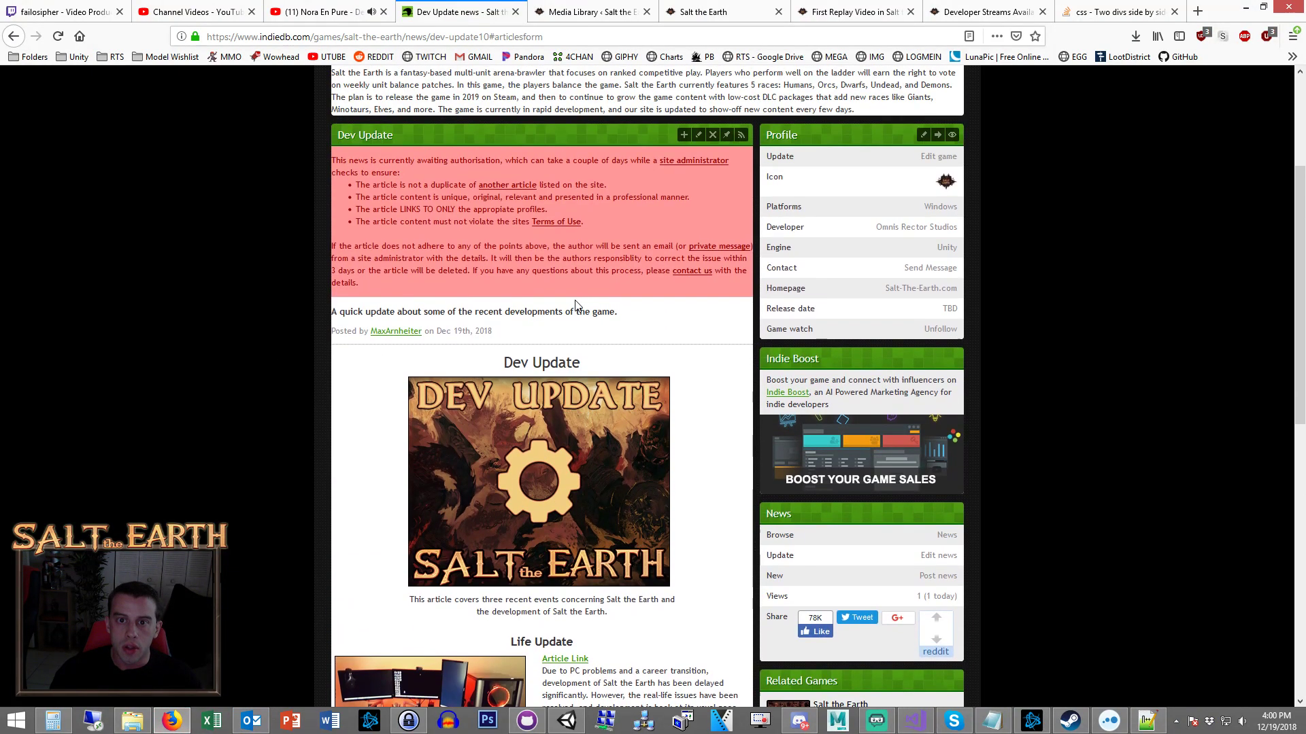
{"action": "left_click", "coordinate": [698, 135]}
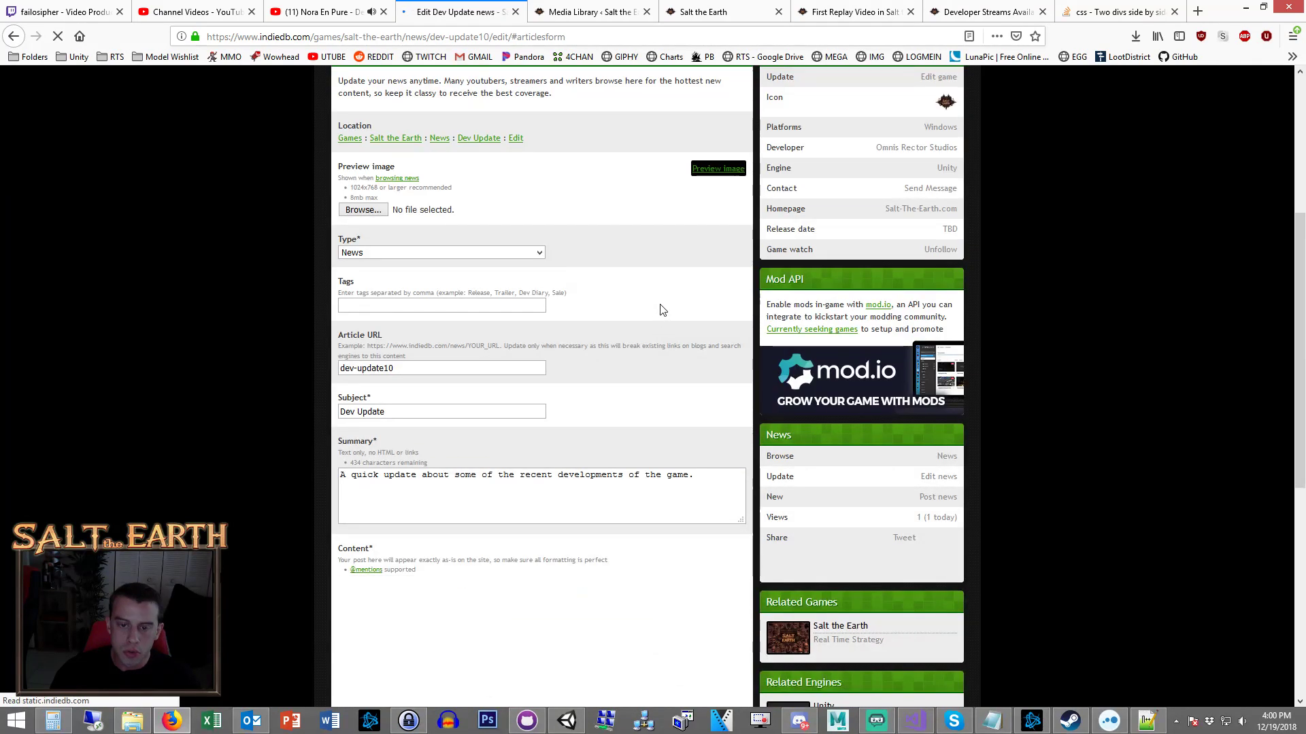
{"action": "scroll", "coordinate": [665, 311], "scroll_direction": "down", "scroll_amount": 6}
{"action": "left_click", "coordinate": [734, 184]}
{"action": "key", "text": "ctrl+a"}
{"action": "key", "text": "ctrl+v"}
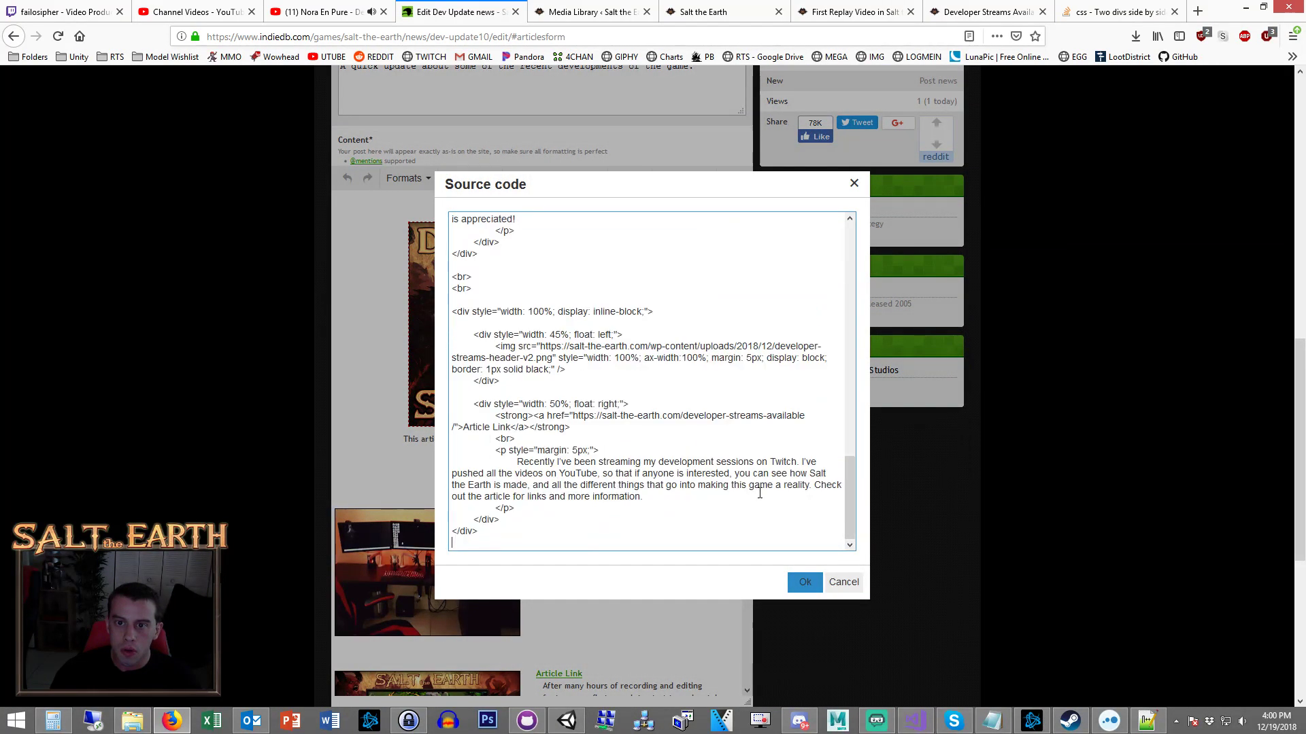
{"action": "left_click", "coordinate": [805, 582]}
Preview the edited article and inspect the text blocks of the Life Update and replay video sections against the HTML file.
{"action": "scroll", "coordinate": [863, 521], "scroll_direction": "down", "scroll_amount": 5}
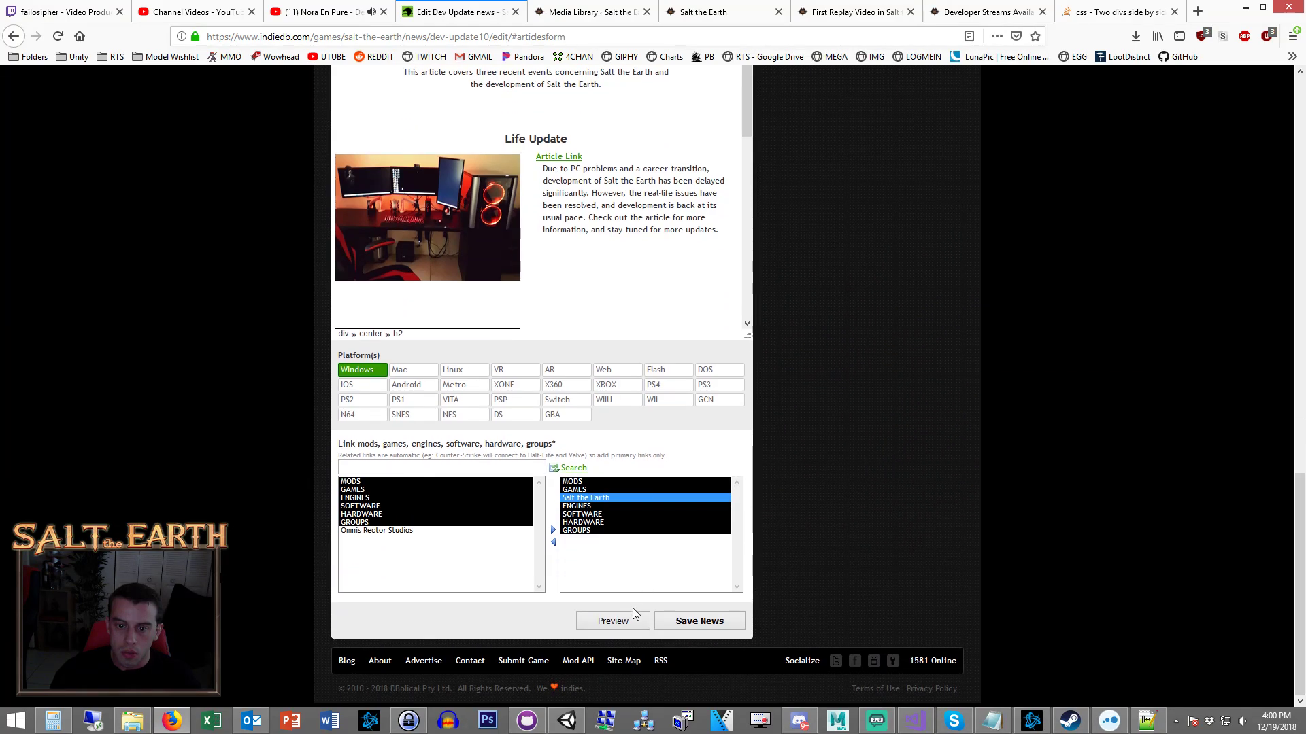
{"action": "left_click", "coordinate": [632, 612]}
{"action": "scroll", "coordinate": [700, 399], "scroll_direction": "down", "scroll_amount": 3}
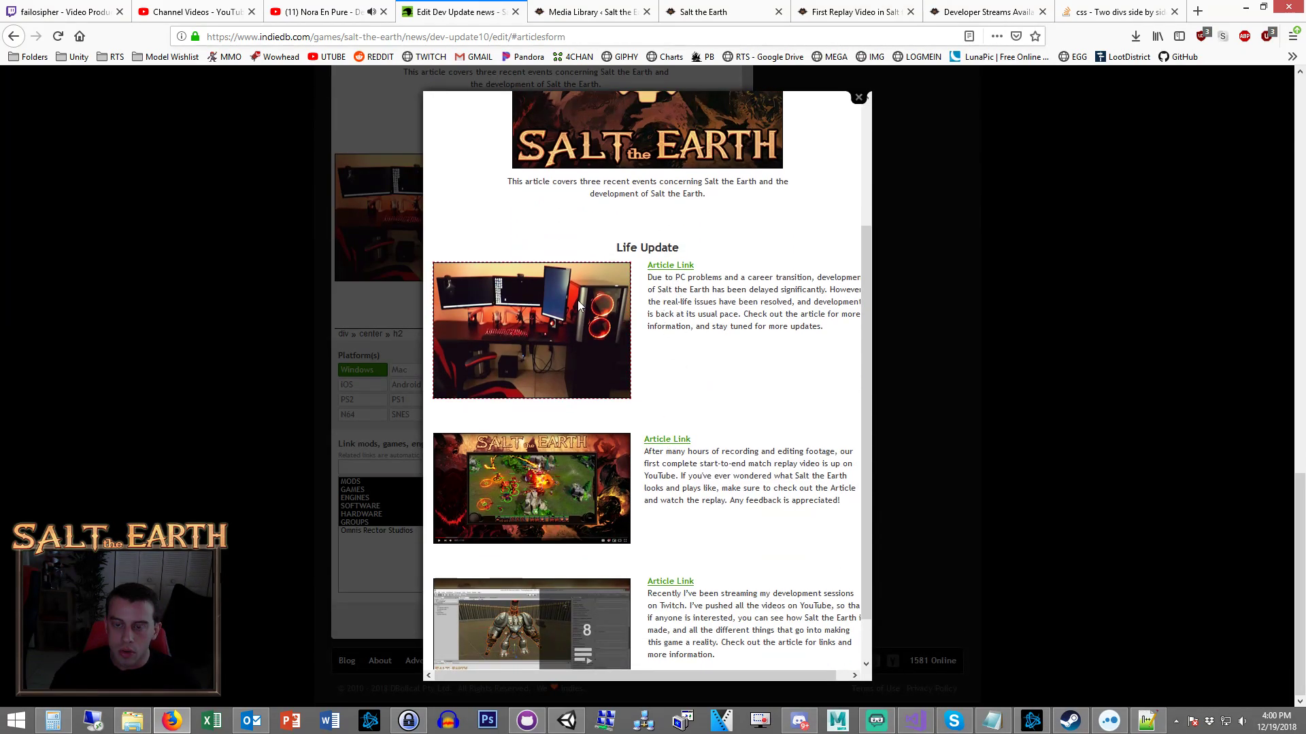
{"action": "right_click", "coordinate": [769, 309]}
{"action": "left_click", "coordinate": [831, 462]}
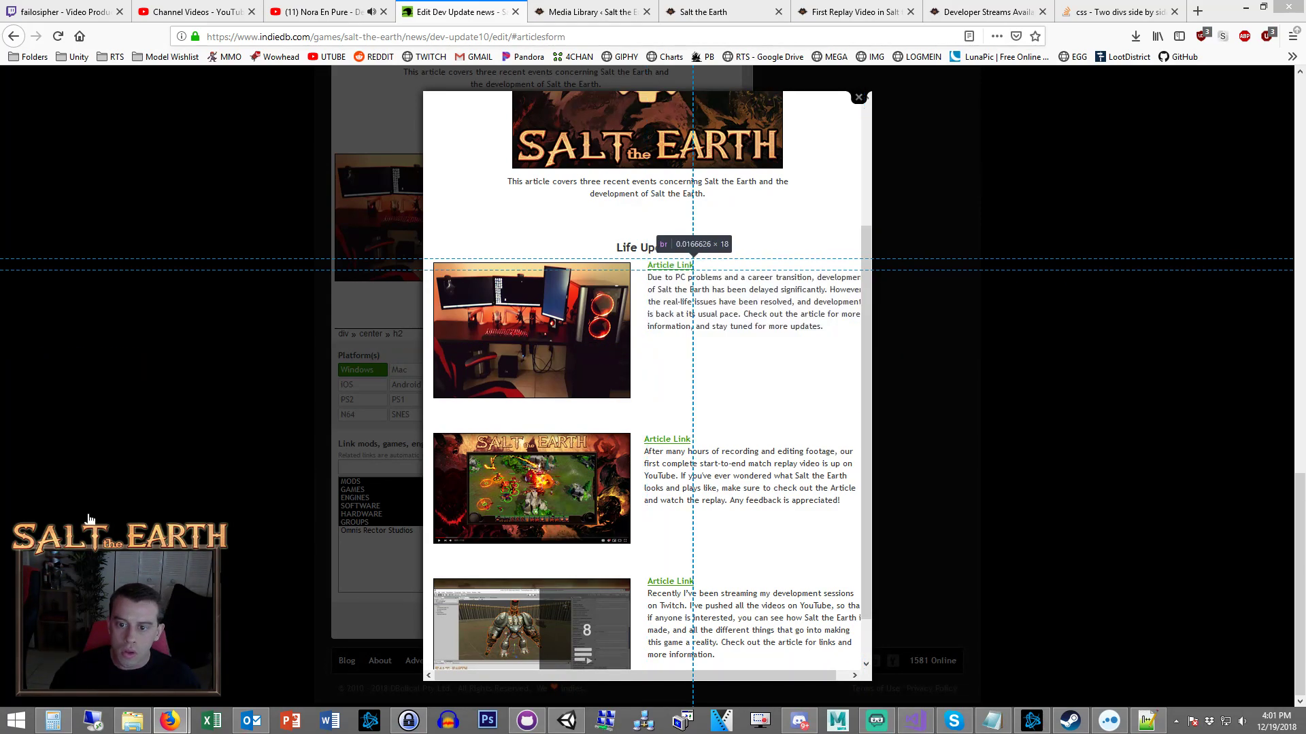
{"action": "left_click", "coordinate": [1147, 719]}
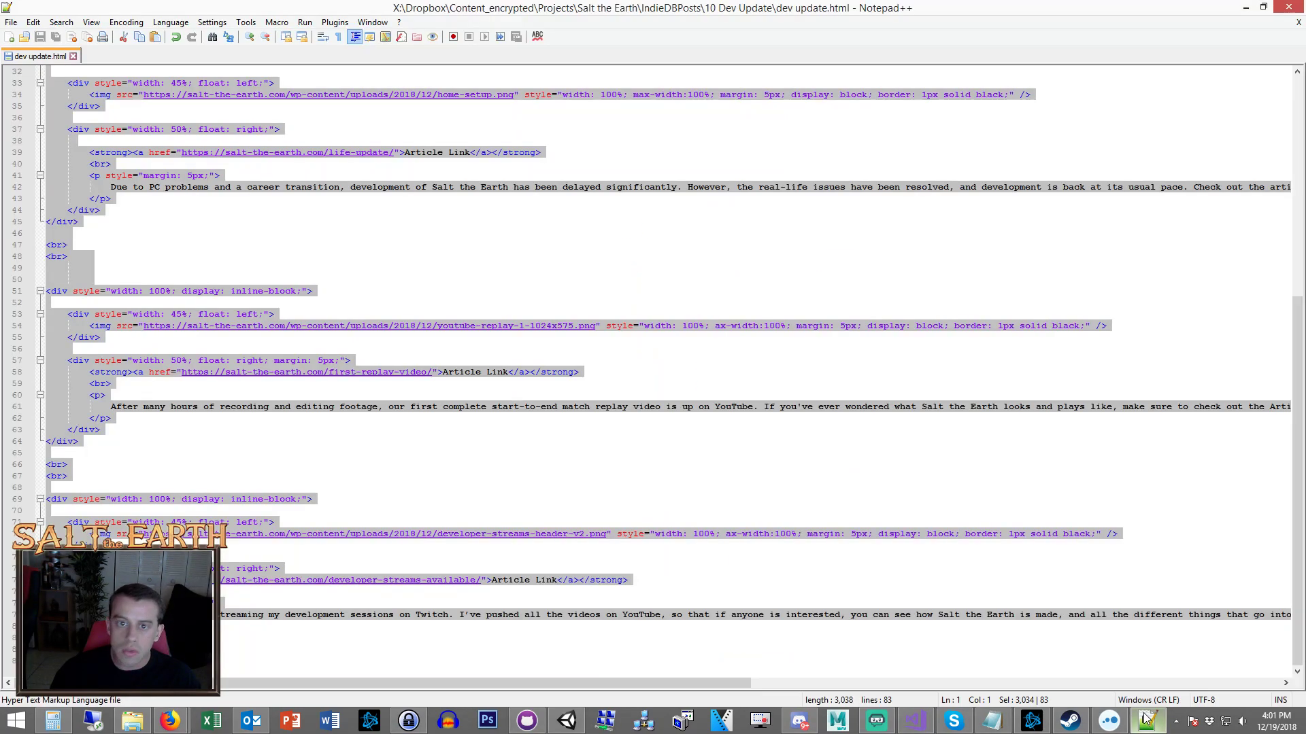
{"action": "left_click", "coordinate": [505, 441]}
{"action": "scroll", "coordinate": [457, 434], "scroll_direction": "up", "scroll_amount": 4}
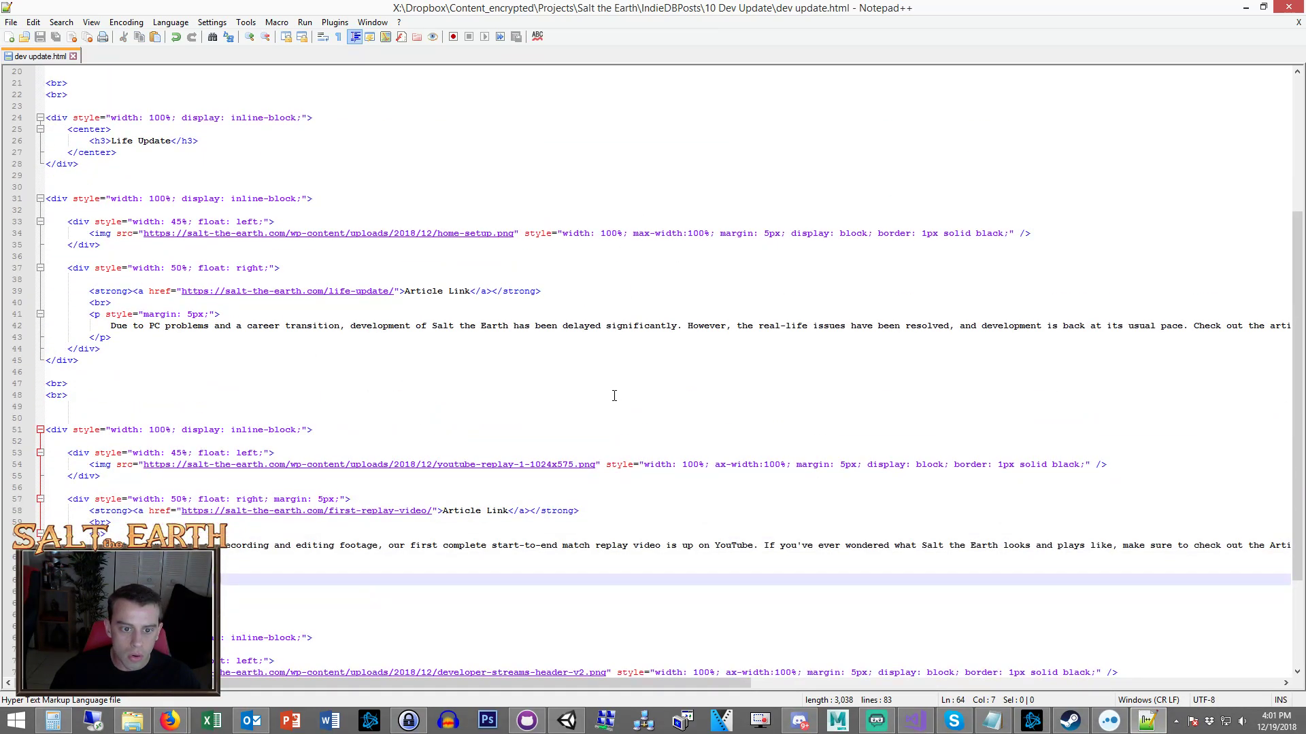
{"action": "left_click", "coordinate": [1245, 8]}
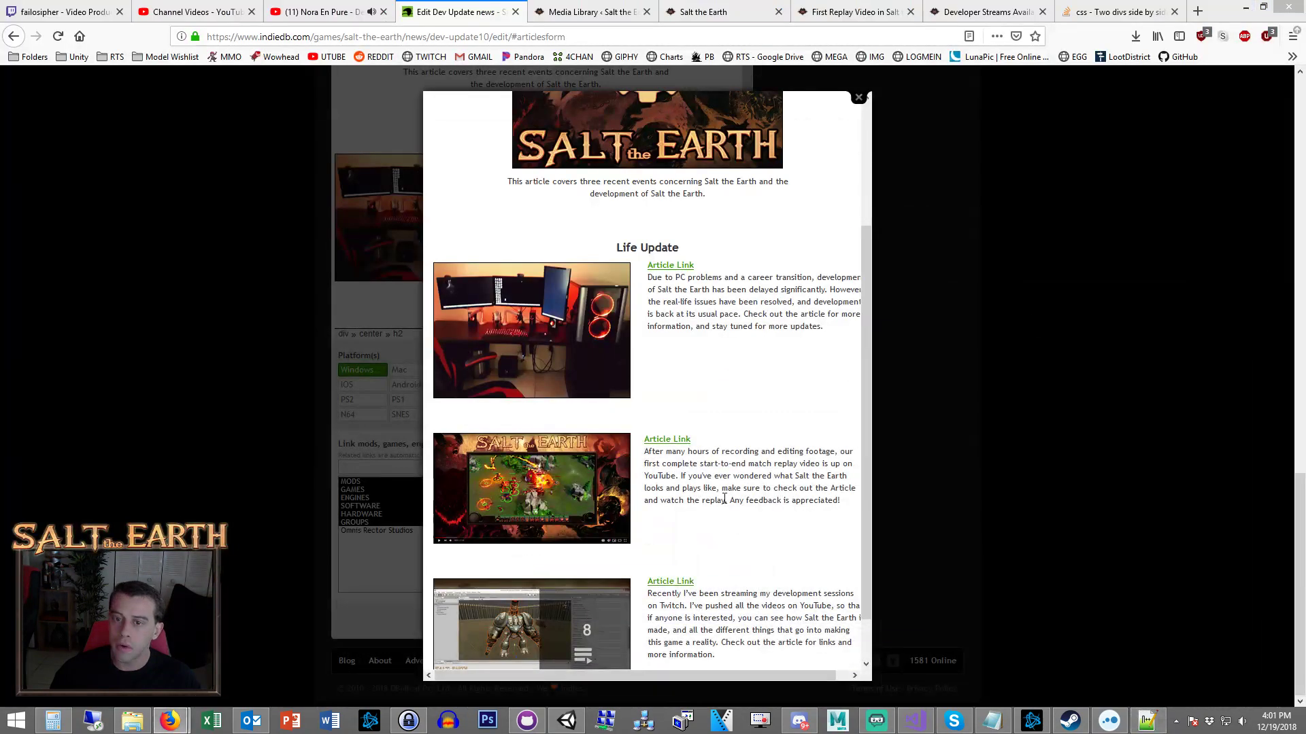
{"action": "right_click", "coordinate": [672, 471]}
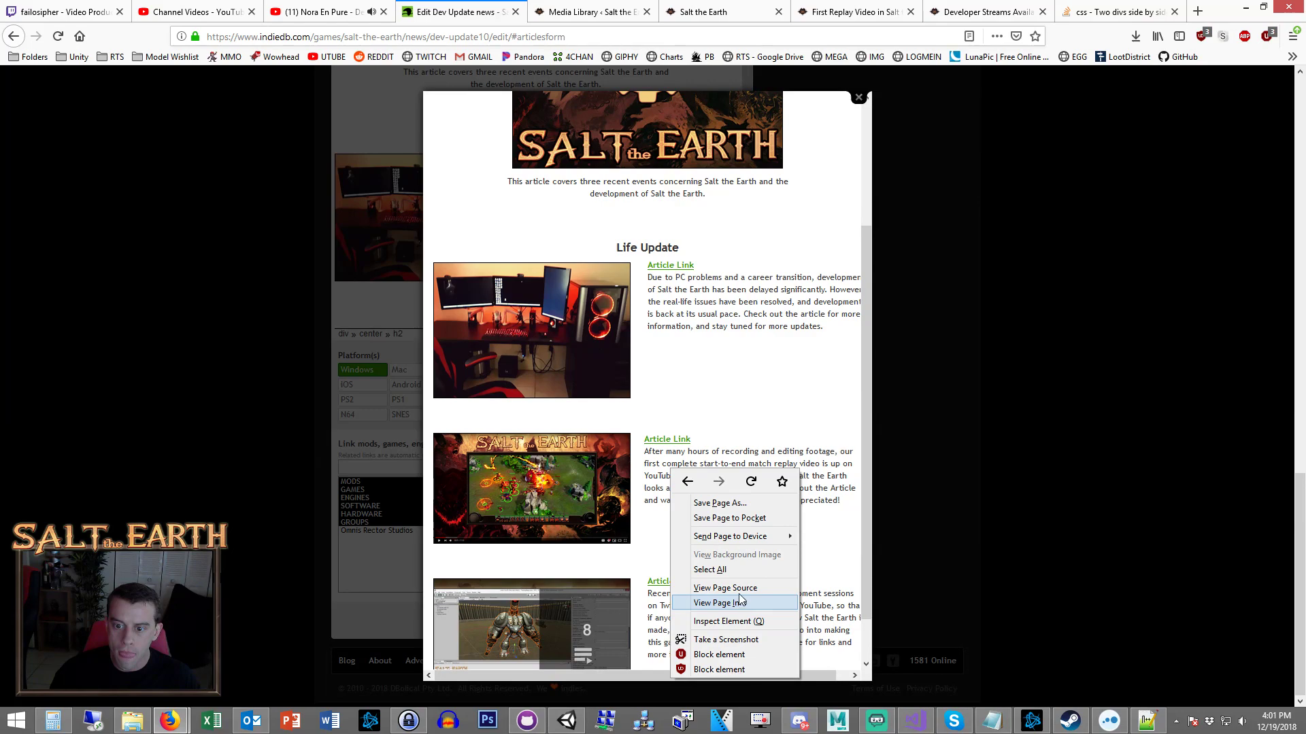
{"action": "left_click", "coordinate": [736, 622]}
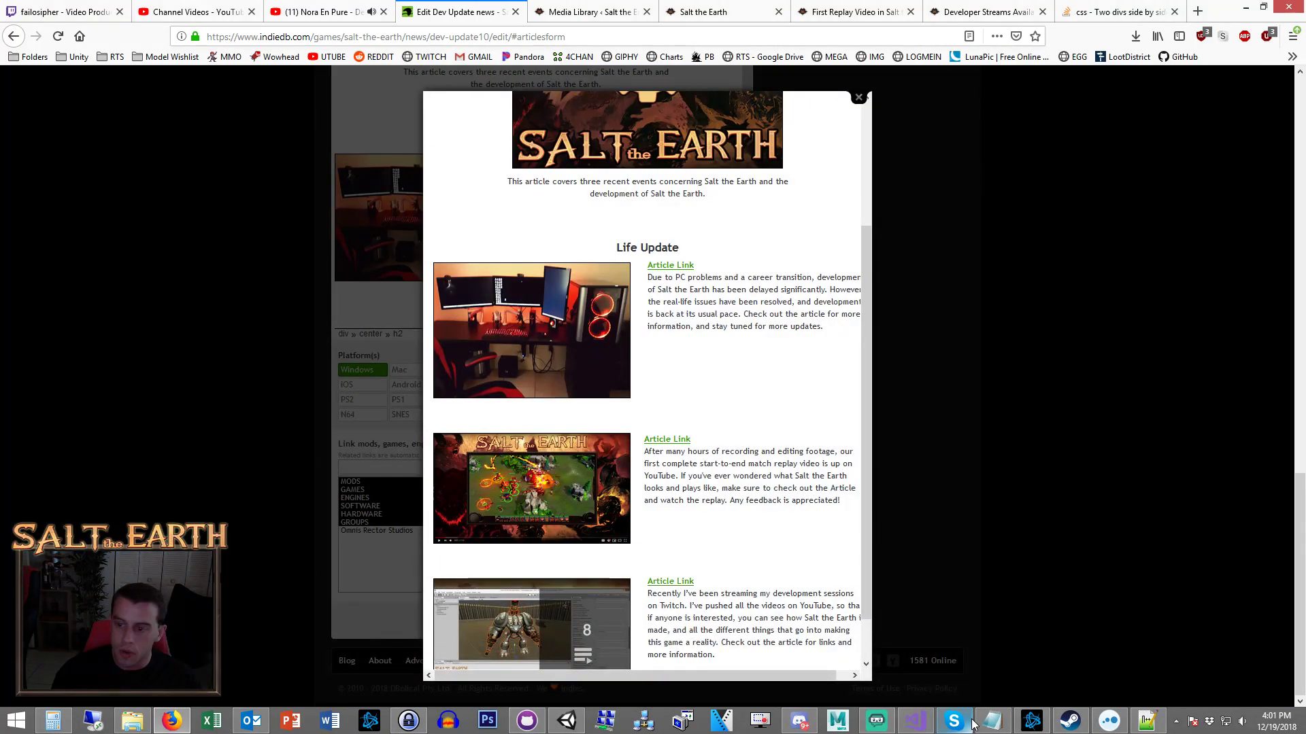
In Notepad++, remove the extra blank line below the Life Update heading block and paste a copy of the block above the replay video section.
{"action": "left_click", "coordinate": [1147, 721]}
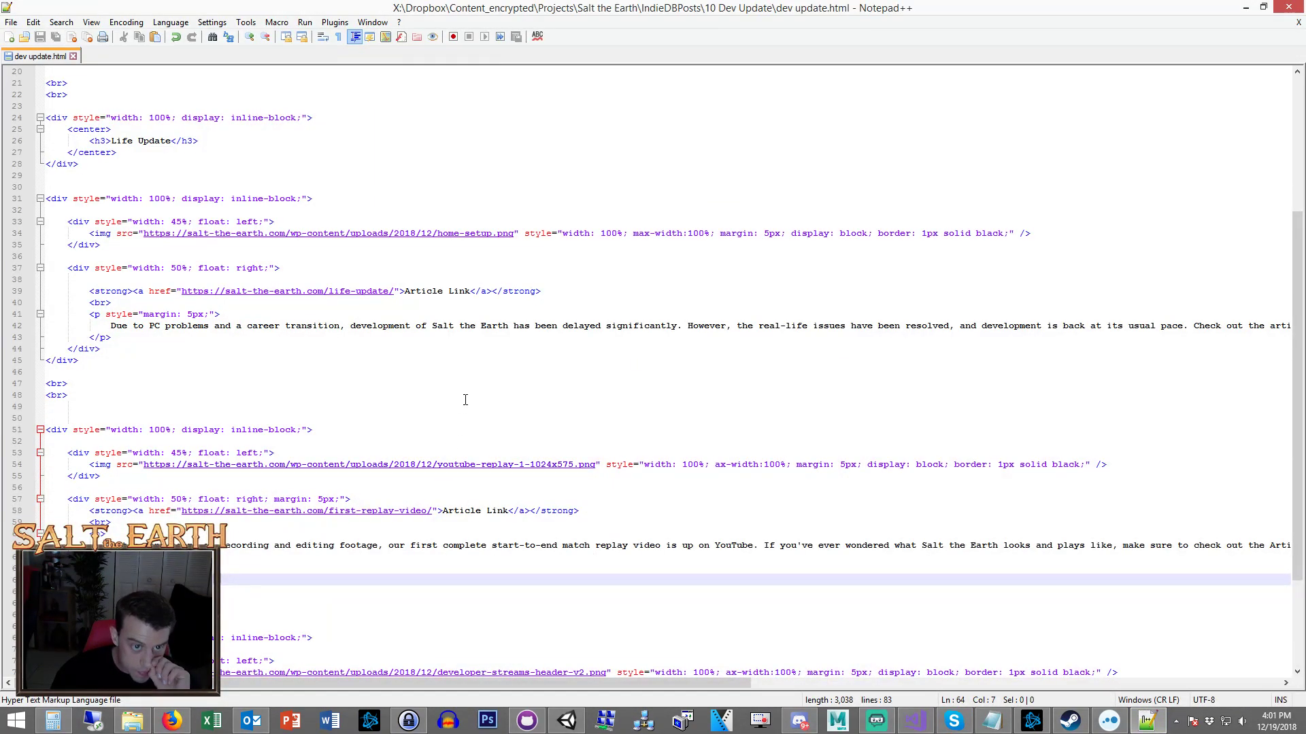
{"action": "left_click", "coordinate": [468, 397]}
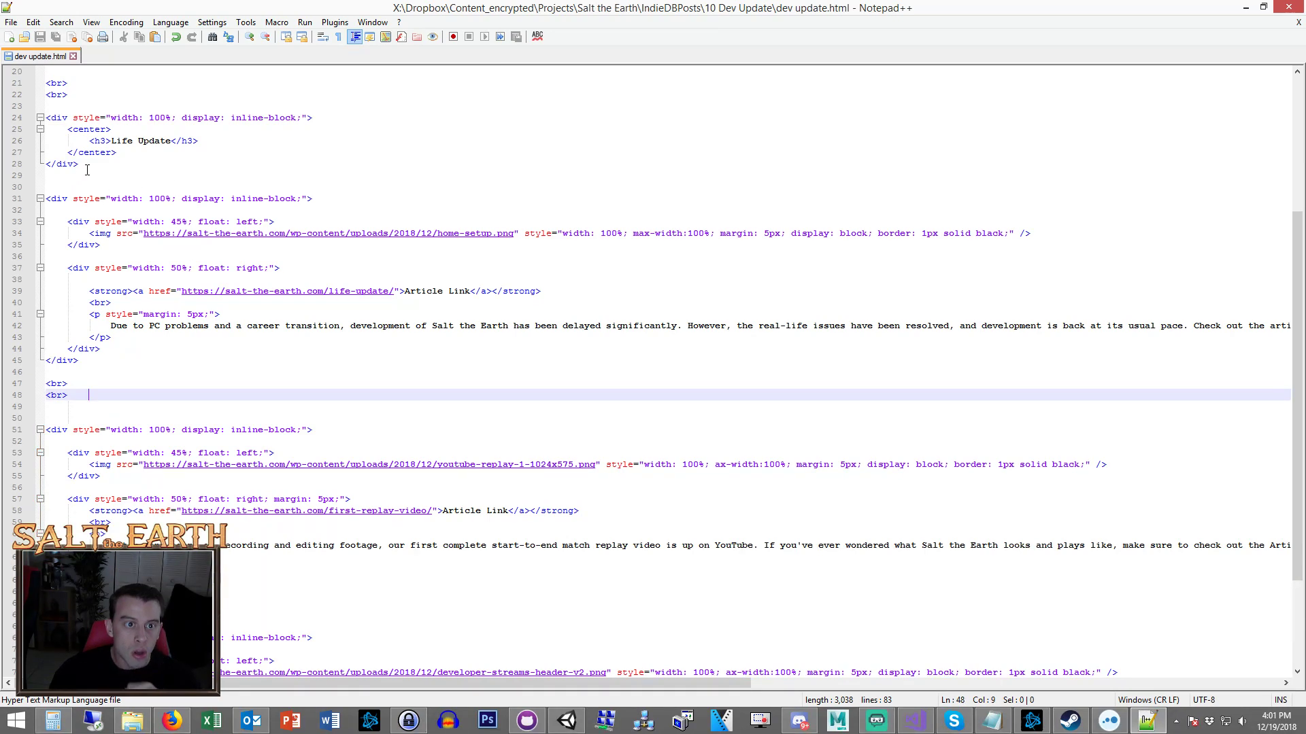
{"action": "left_click_drag", "start_coordinate": [87, 170], "coordinate": [44, 118]}
{"action": "key", "text": "ctrl+c"}
{"action": "left_click", "coordinate": [110, 168]}
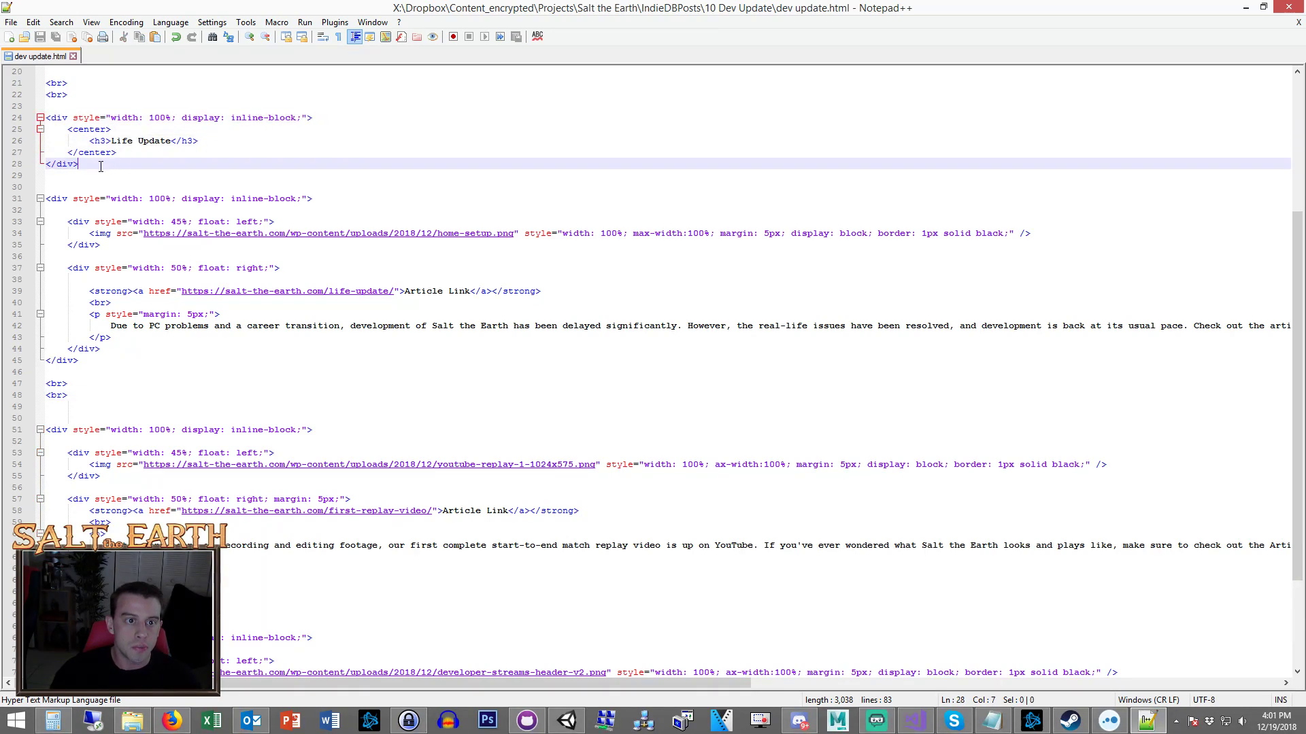
{"action": "key", "text": "Delete"}
{"action": "left_click", "coordinate": [78, 384]}
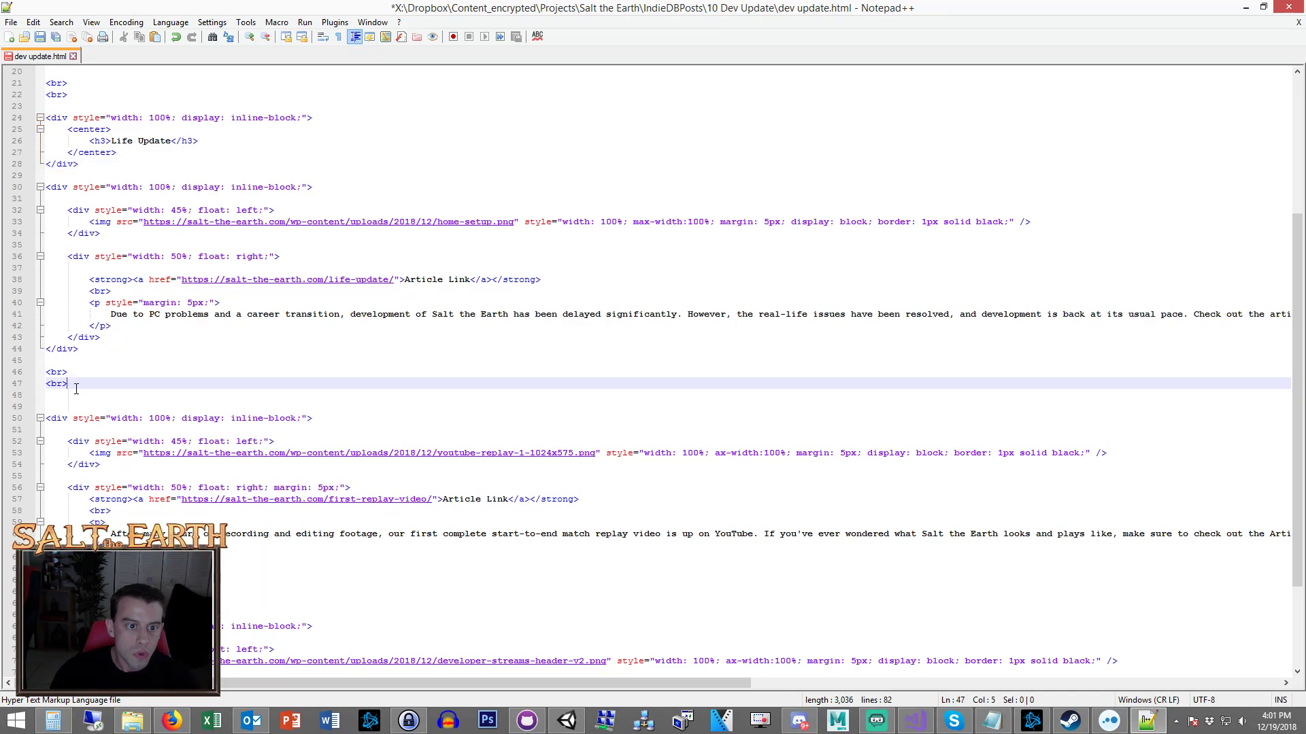
{"action": "key", "text": "Return"}
{"action": "key", "text": "Return"}
{"action": "key", "text": "ctrl+v"}
Paste another copy of the Life Update heading block above the developer streams section, after its line breaks.
{"action": "scroll", "coordinate": [144, 405], "scroll_direction": "down", "scroll_amount": 2}
{"action": "scroll", "coordinate": [144, 404], "scroll_direction": "down", "scroll_amount": 2}
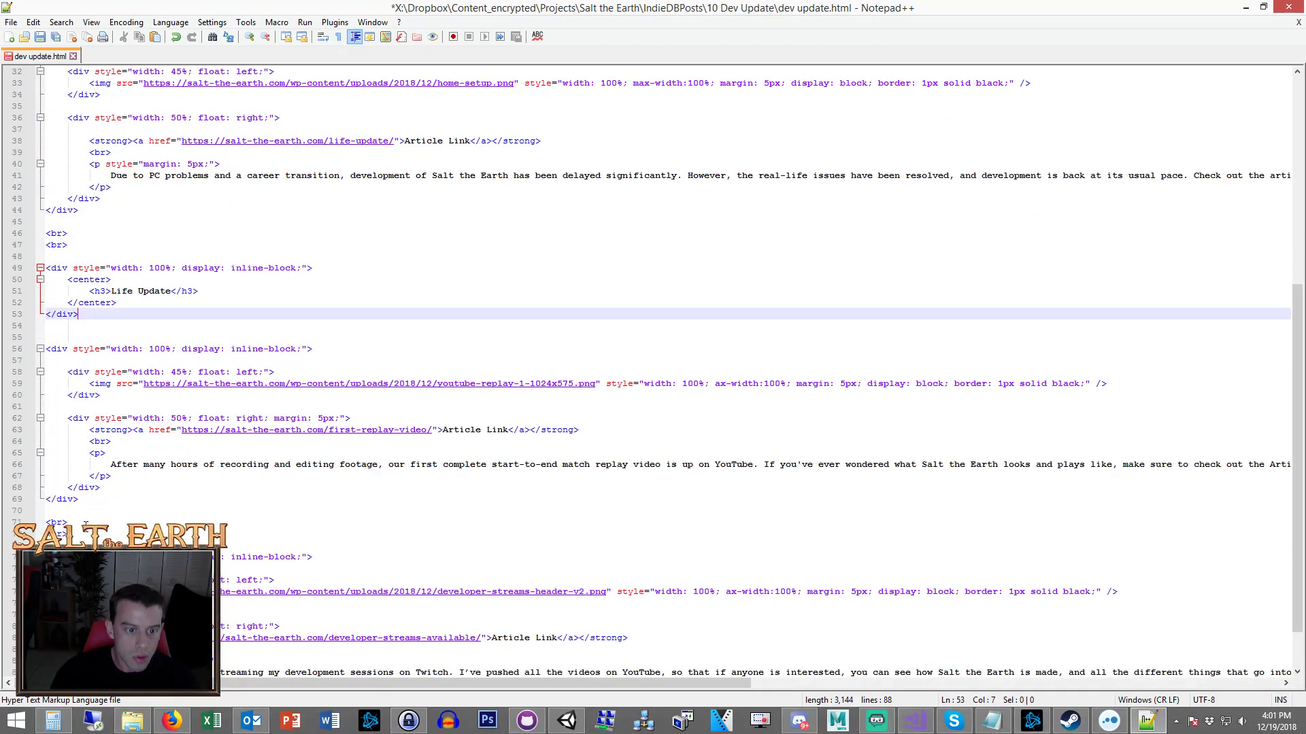
{"action": "left_click", "coordinate": [235, 534]}
{"action": "key", "text": "Return"}
{"action": "key", "text": "Return"}
{"action": "key", "text": "ctrl+v"}
Remove the margin style from the Life Update section's paragraph tag and add "padding: 5px;" to its right-floated div instead.
{"action": "scroll", "coordinate": [257, 450], "scroll_direction": "up", "scroll_amount": 6}
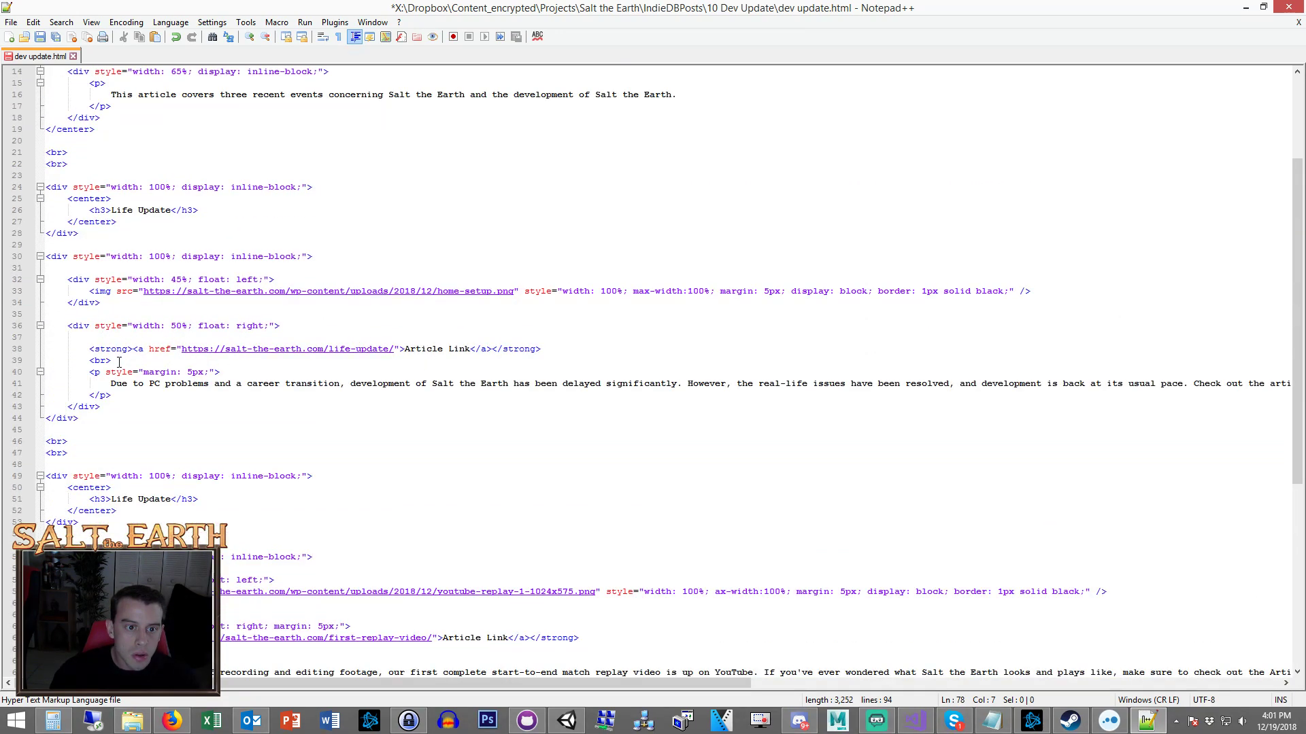
{"action": "left_click_drag", "start_coordinate": [216, 372], "coordinate": [100, 372]}
{"action": "key", "text": "Delete"}
{"action": "left_click", "coordinate": [143, 373]}
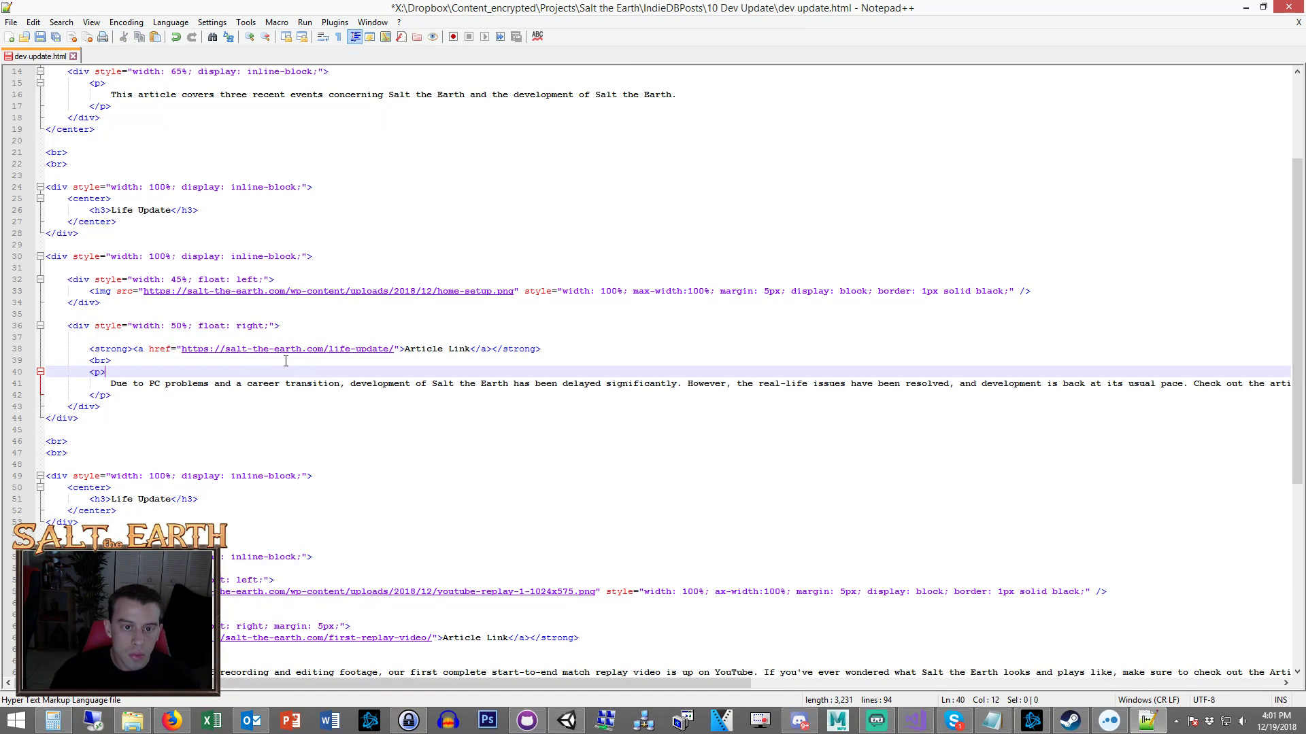
{"action": "left_click", "coordinate": [270, 326]}
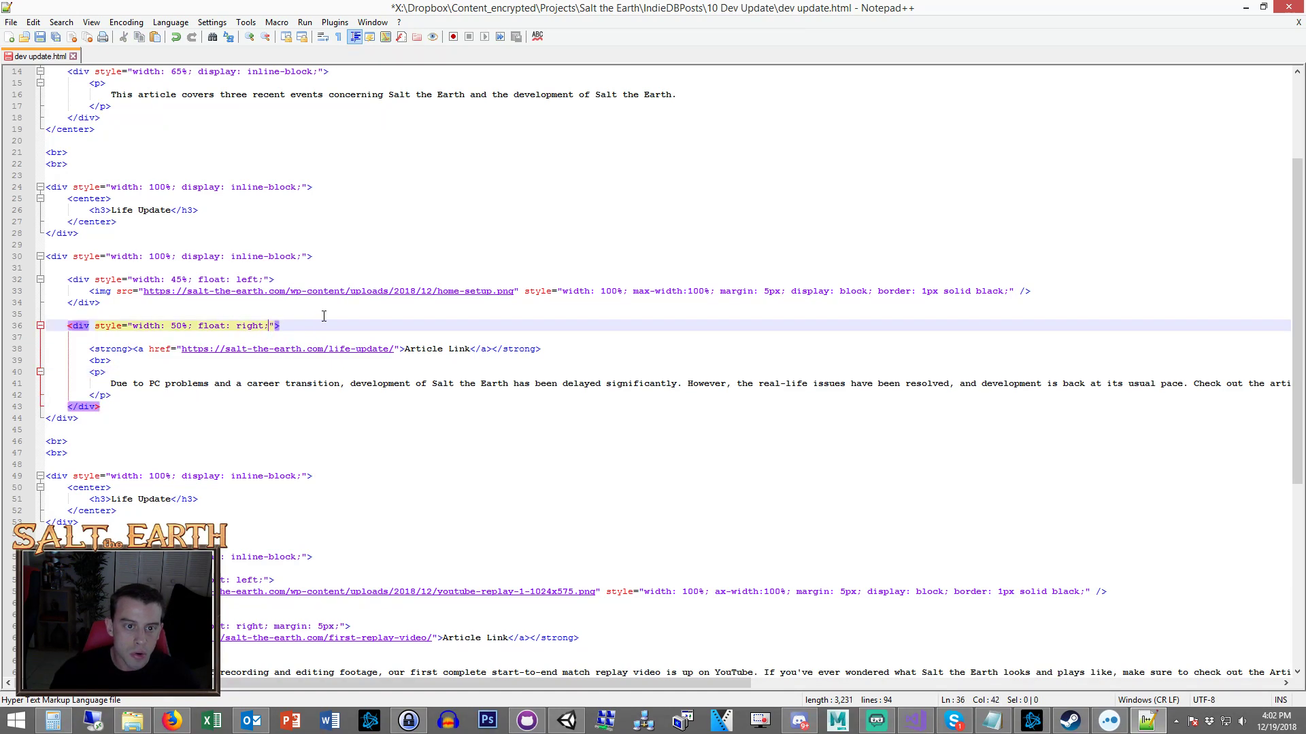
{"action": "type", "text": "padding: "}
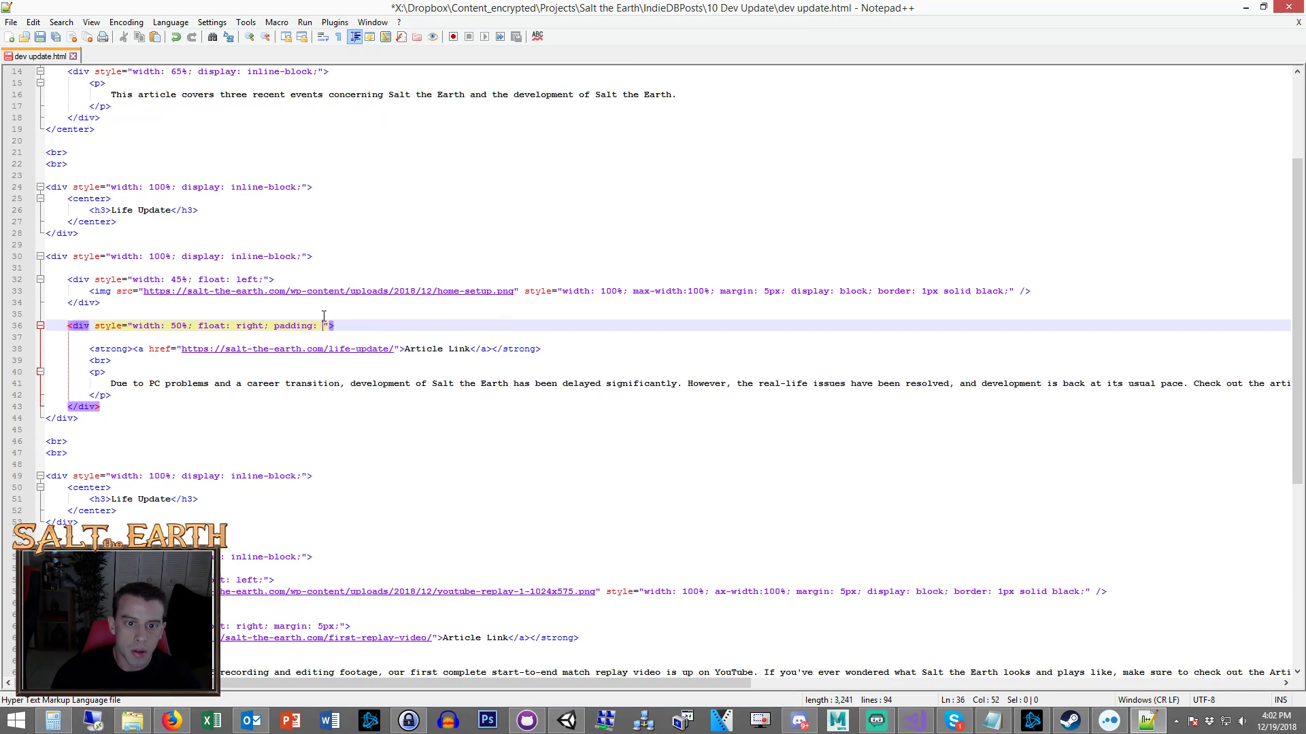
{"action": "type", "text": "5px;"}
Replace the margin property with padding in the right-floated div of the replay video section.
{"action": "scroll", "coordinate": [324, 315], "scroll_direction": "down", "scroll_amount": 5}
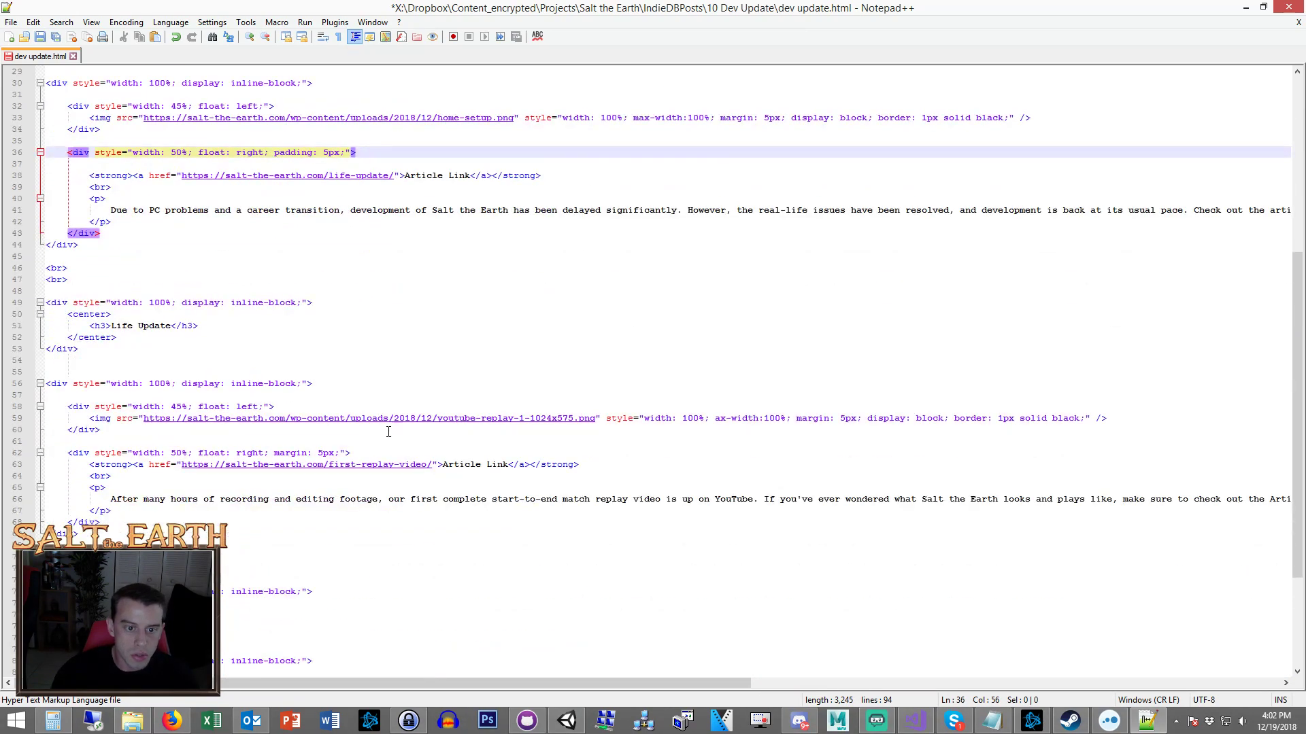
{"action": "double_click", "coordinate": [291, 453]}
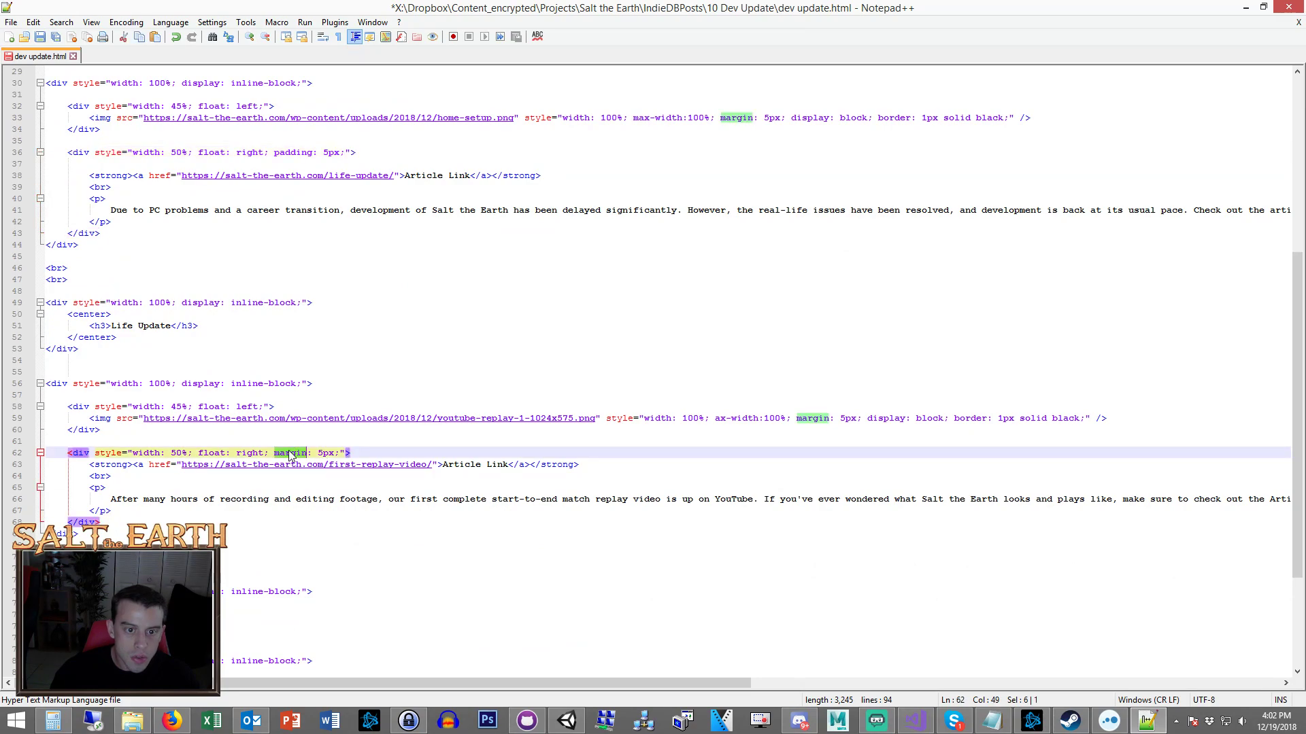
{"action": "type", "text": "padding"}
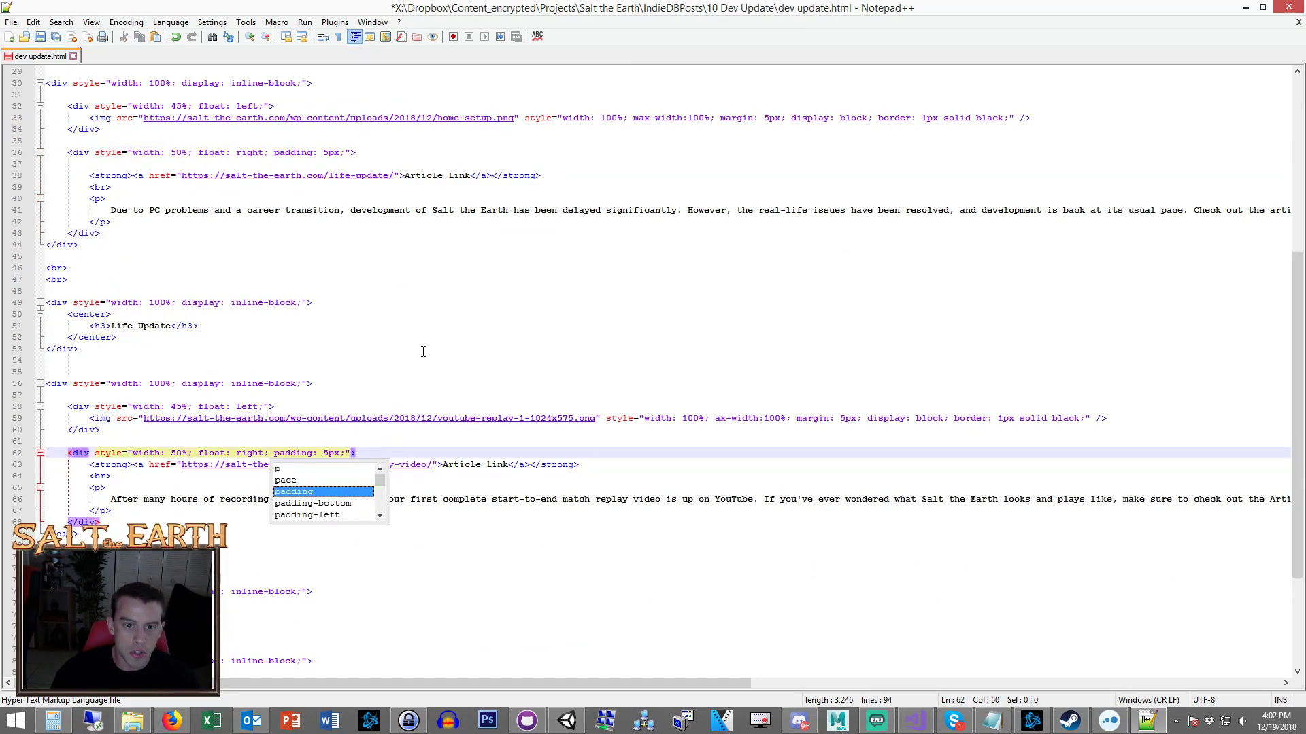
{"action": "left_click", "coordinate": [421, 361]}
Remove the margin style from the developer streams paragraph tag and add "padding: 5px;" to that section's right-floated div.
{"action": "scroll", "coordinate": [419, 403], "scroll_direction": "down", "scroll_amount": 5}
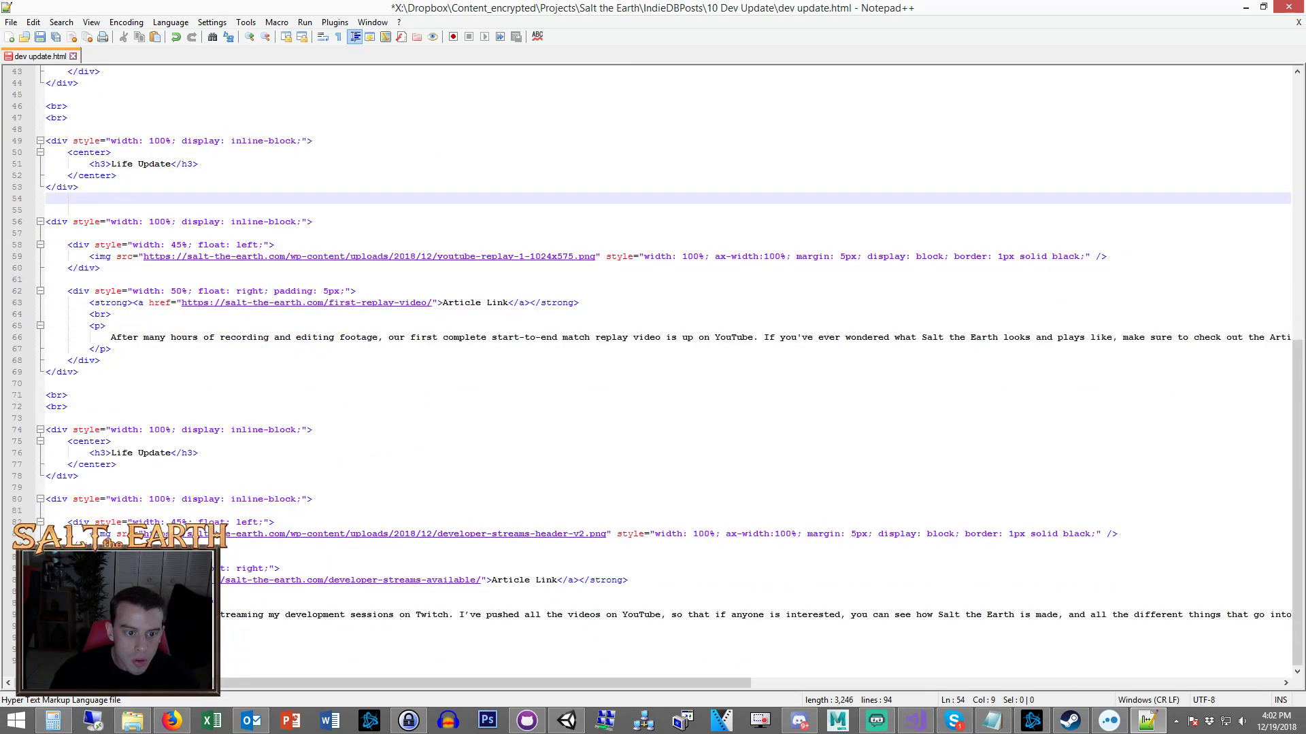
{"action": "left_click", "coordinate": [212, 603]}
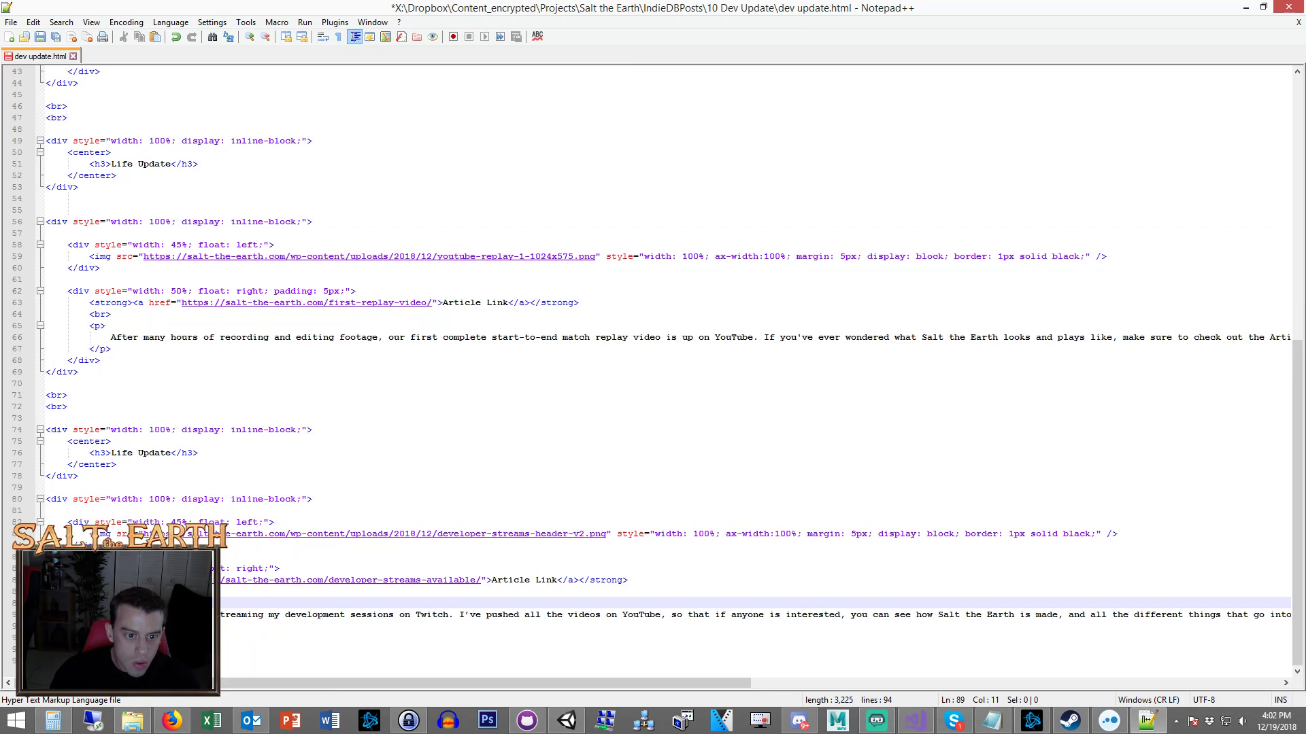
{"action": "left_click", "coordinate": [270, 568]}
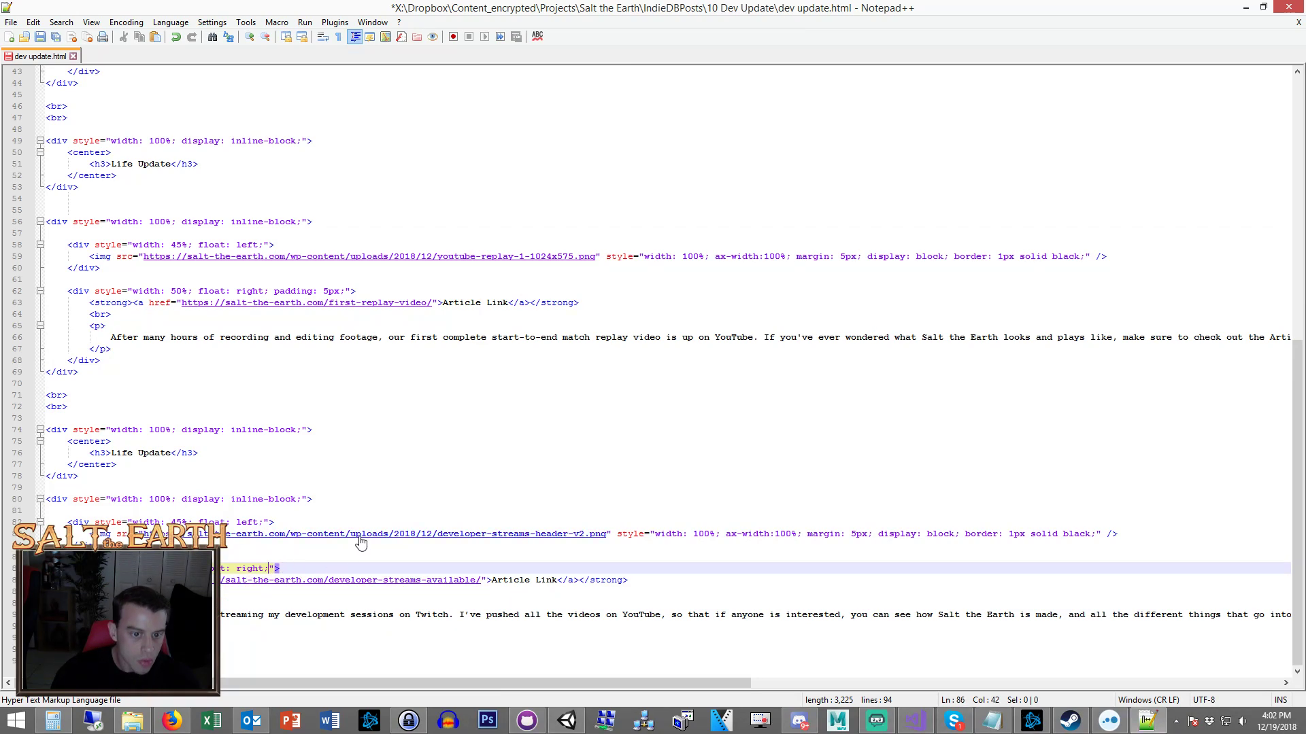
{"action": "type", "text": "padding: 5px;"}
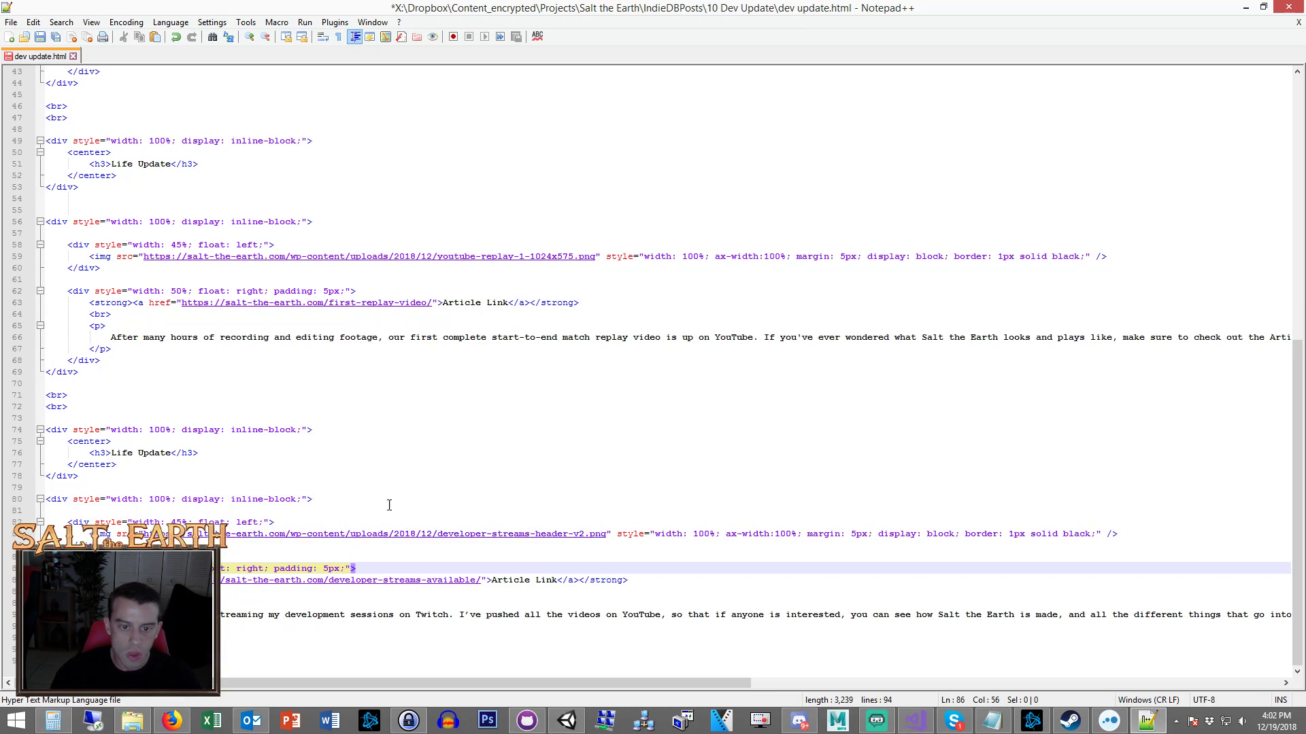
{"action": "left_click", "coordinate": [421, 476]}
Change the copied Life Update heading above the developer streams section to "Developer Streams".
{"action": "scroll", "coordinate": [190, 496], "scroll_direction": "up", "scroll_amount": 1}
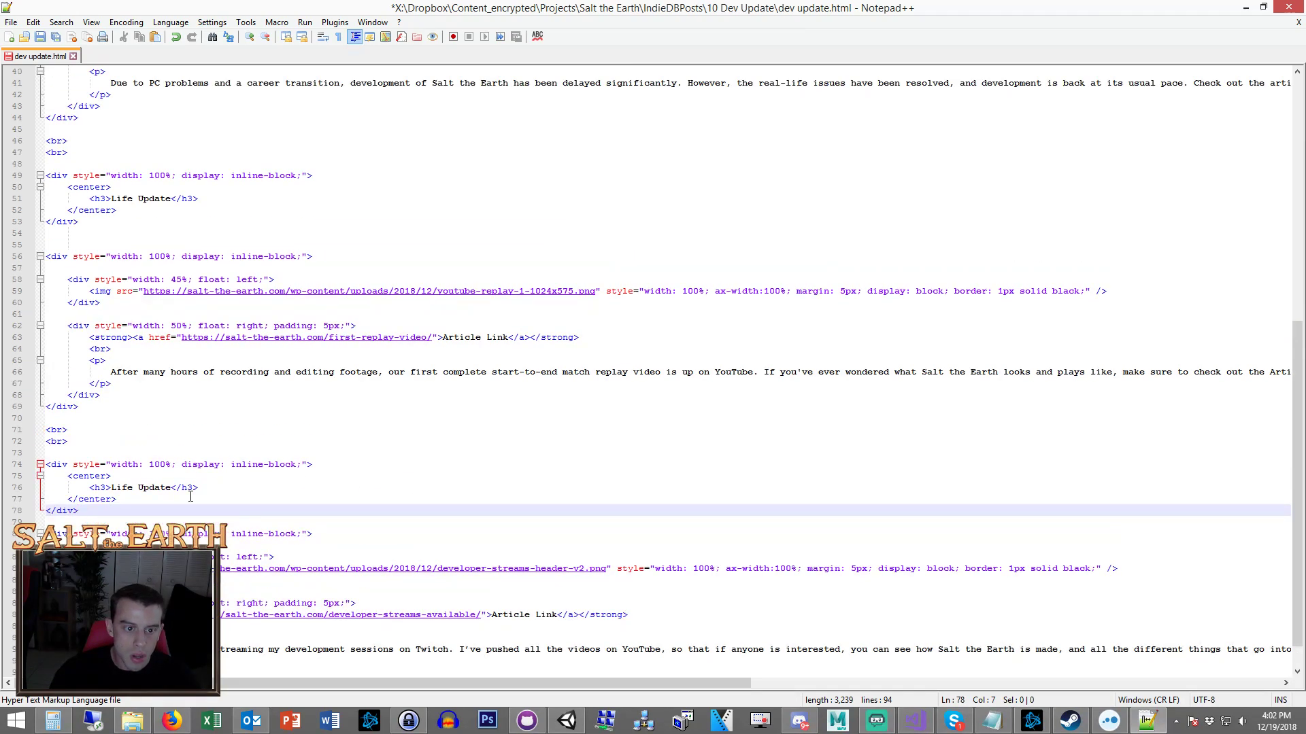
{"action": "left_click_drag", "start_coordinate": [176, 491], "coordinate": [122, 488]}
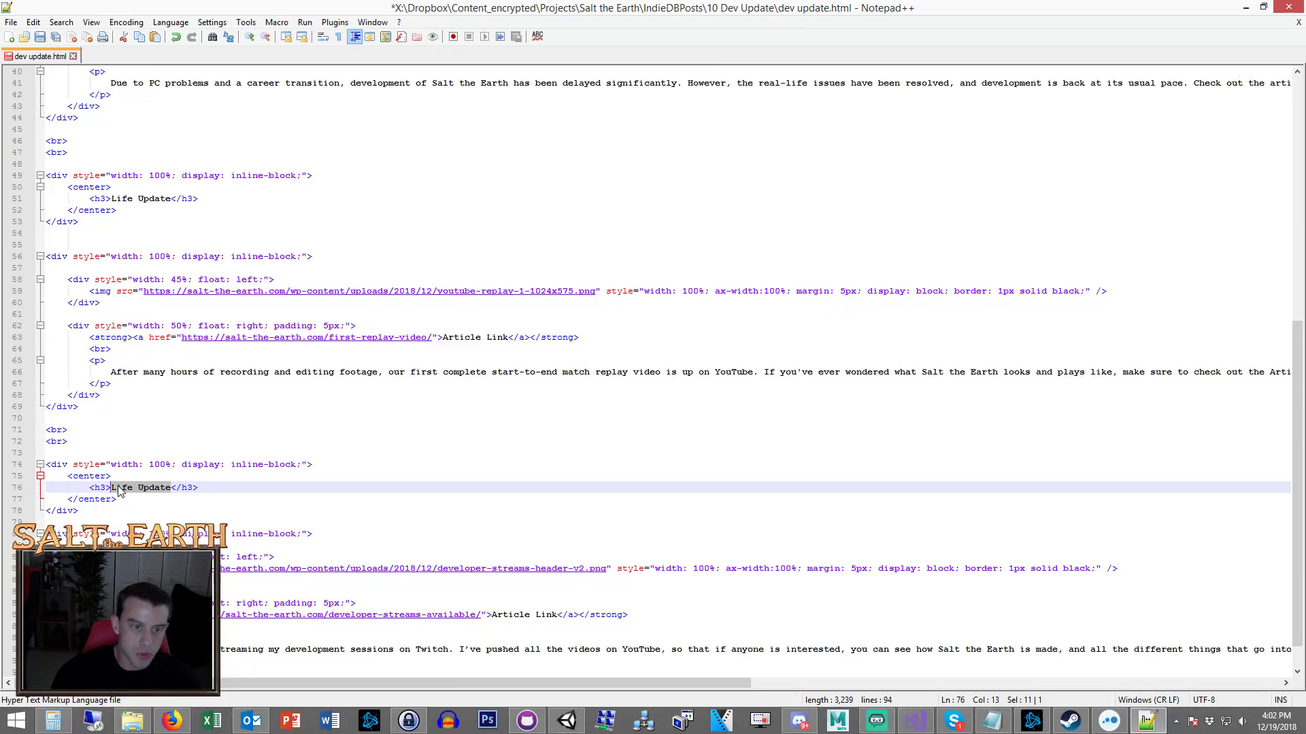
{"action": "type", "text": "Developer Strea"}
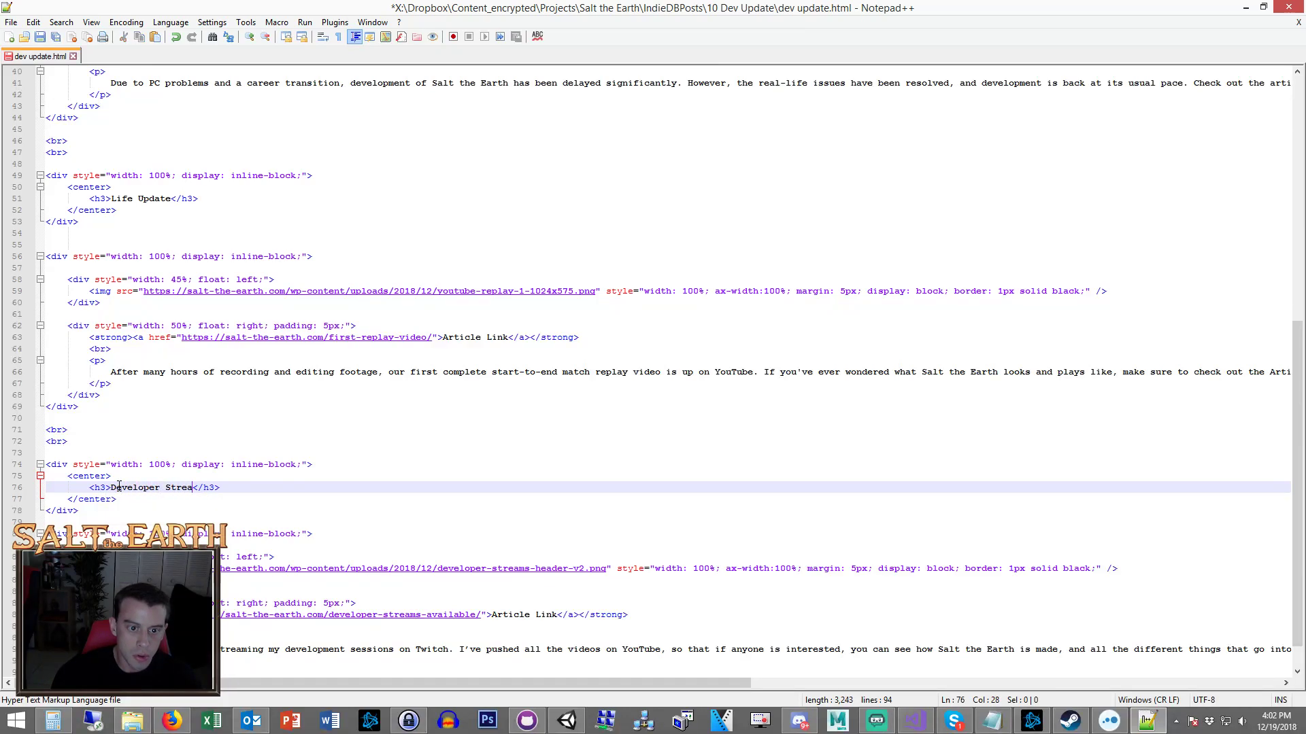
{"action": "type", "text": "ms"}
Change the copied heading above the replay video section to "Replay Video" and save the HTML file.
{"action": "scroll", "coordinate": [136, 232], "scroll_direction": "up", "scroll_amount": 1}
{"action": "left_click_drag", "start_coordinate": [171, 234], "coordinate": [111, 234]}
{"action": "type", "text": "Replay Video"}
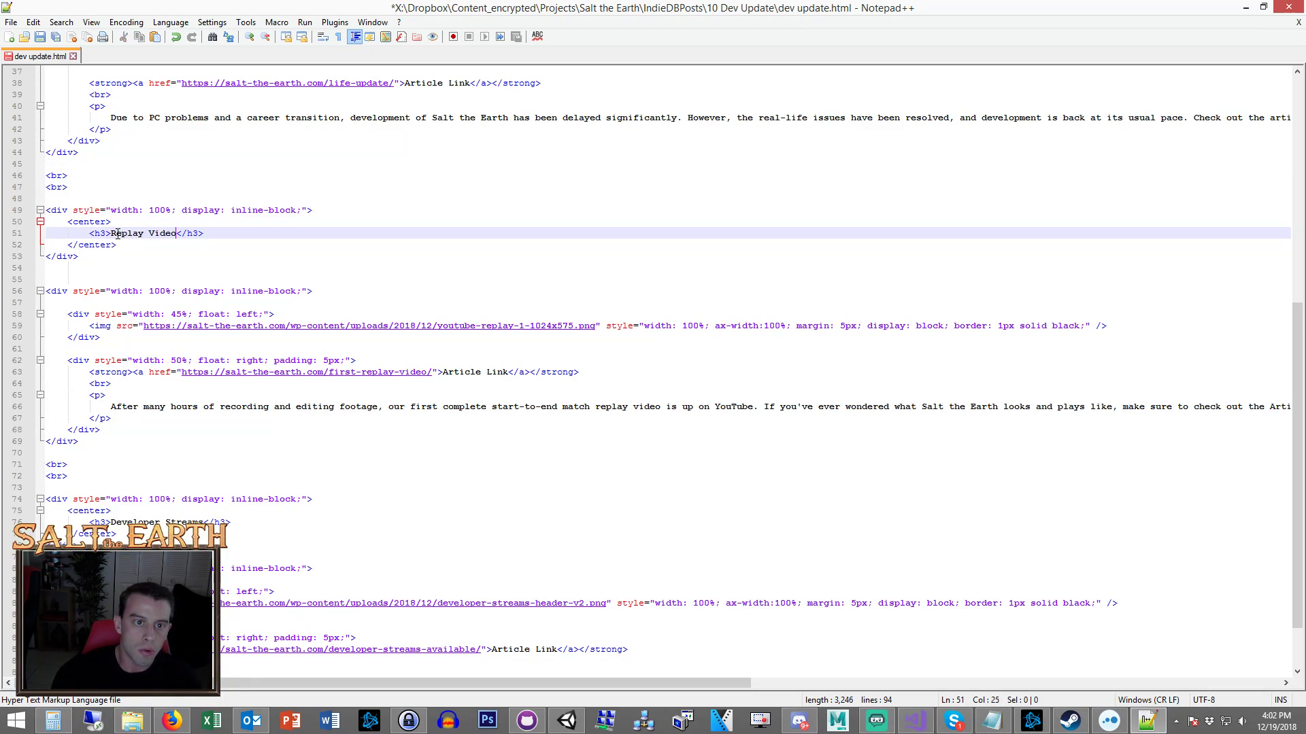
{"action": "key", "text": "ctrl+s"}
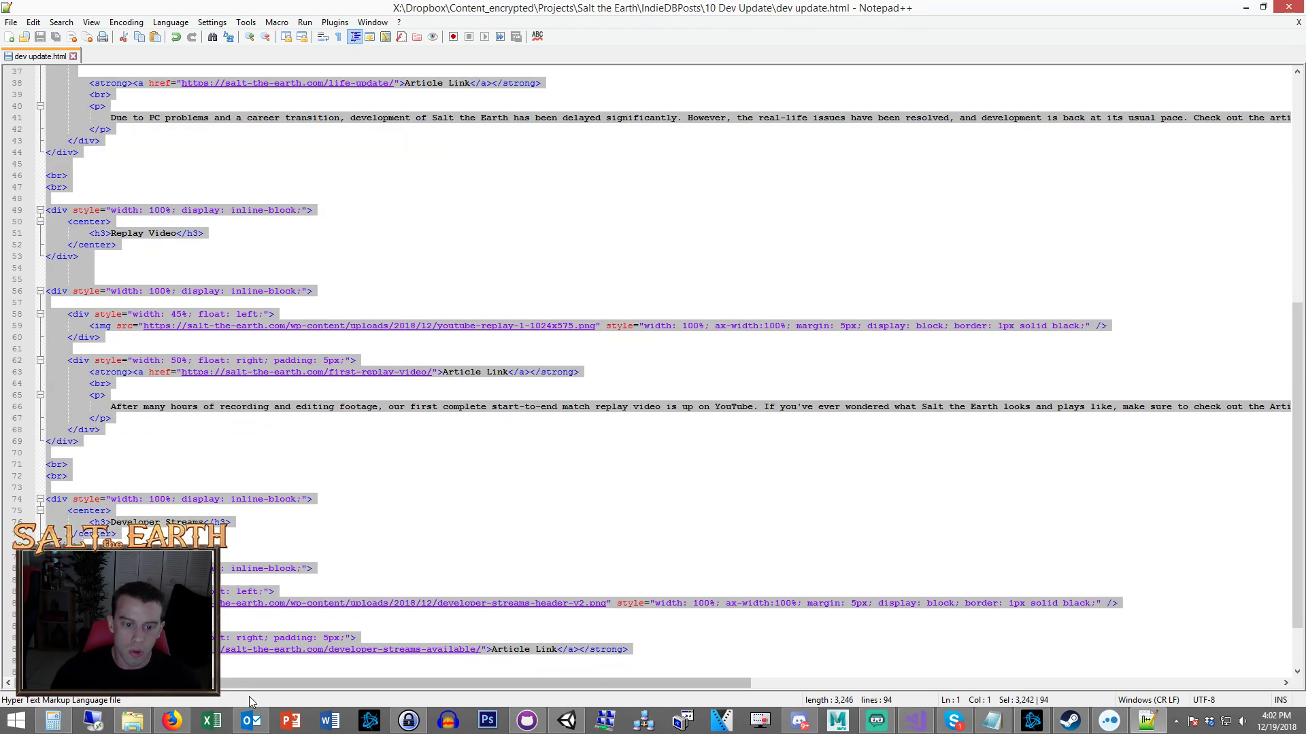
Copy the whole HTML document and replace the Dev Update article's source code in Firefox with it.
{"action": "left_click", "coordinate": [172, 720]}
{"action": "left_click", "coordinate": [977, 283]}
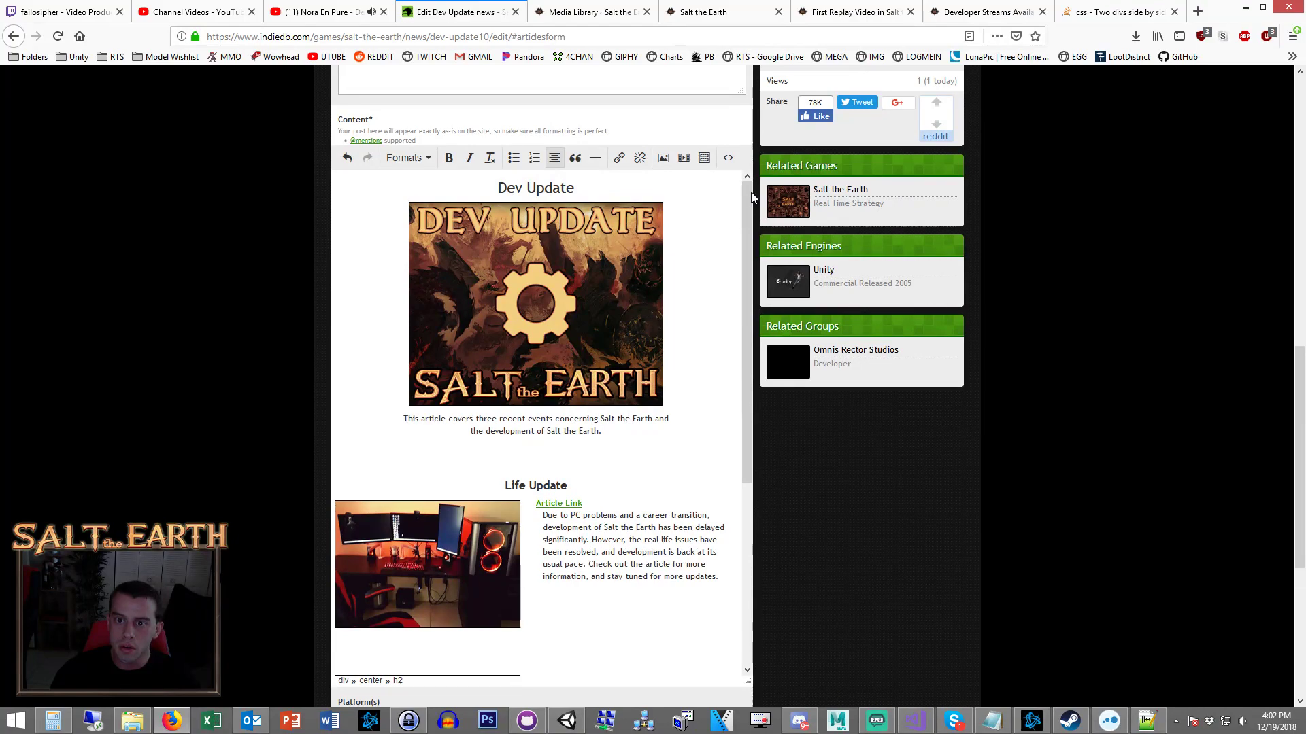
{"action": "left_click", "coordinate": [728, 158]}
{"action": "key", "text": "ctrl+a"}
{"action": "key", "text": "ctrl+v"}
{"action": "left_click", "coordinate": [805, 582]}
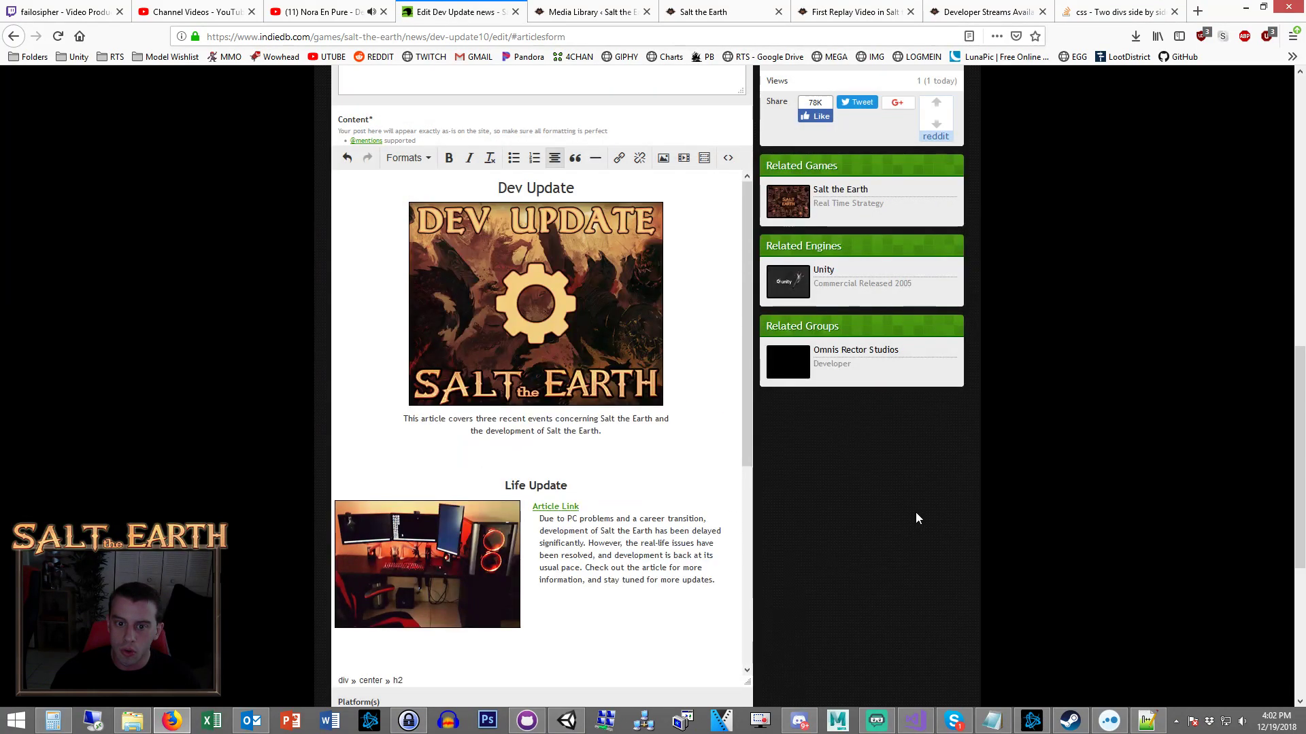
Preview the edited article, check the headings and text spacing of all three sections, and close the preview.
{"action": "scroll", "coordinate": [904, 504], "scroll_direction": "down", "scroll_amount": 5}
{"action": "left_click", "coordinate": [612, 621]}
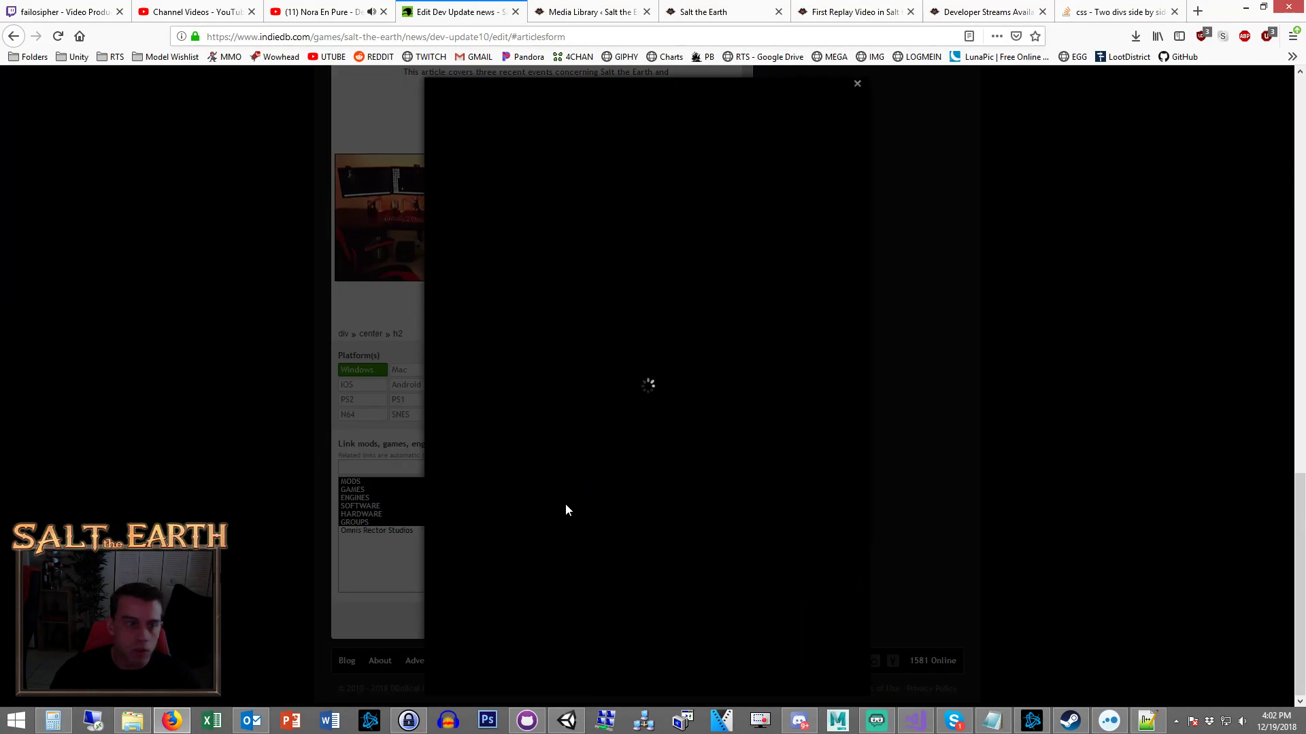
{"action": "scroll", "coordinate": [734, 431], "scroll_direction": "down", "scroll_amount": 3}
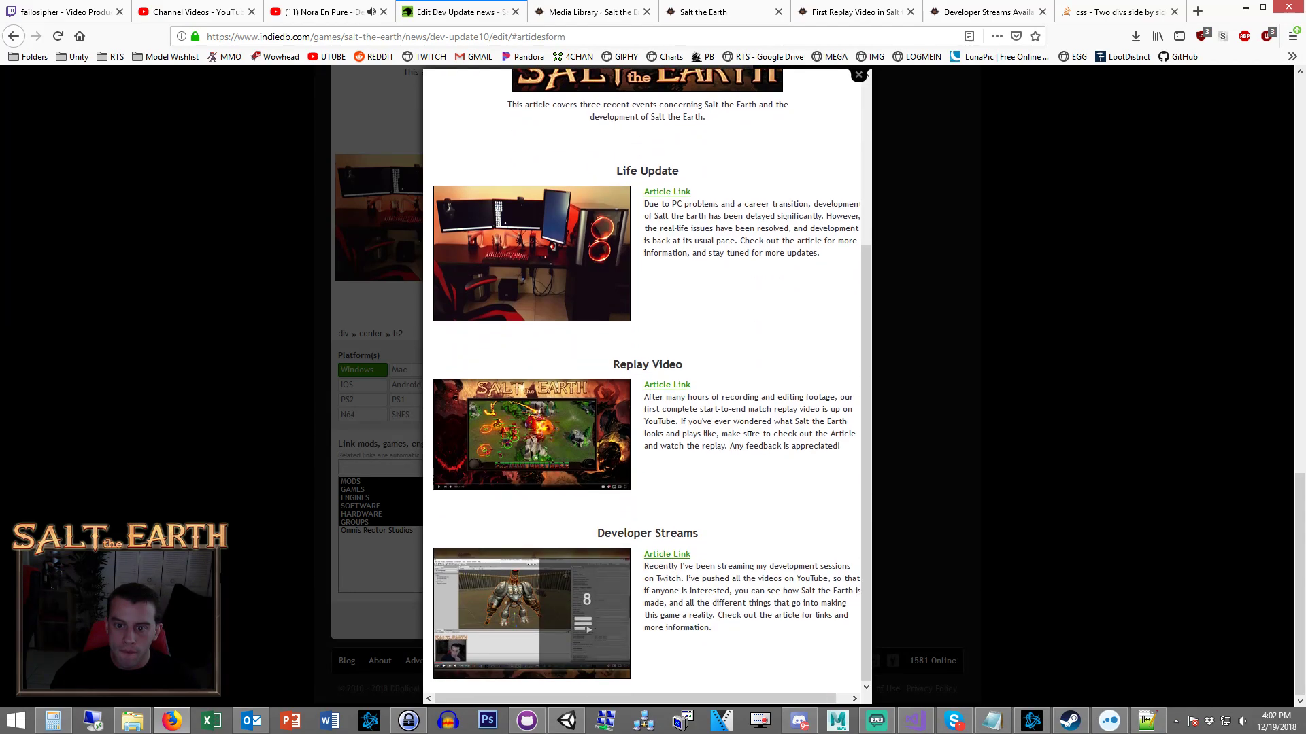
{"action": "scroll", "coordinate": [755, 425], "scroll_direction": "up", "scroll_amount": 4}
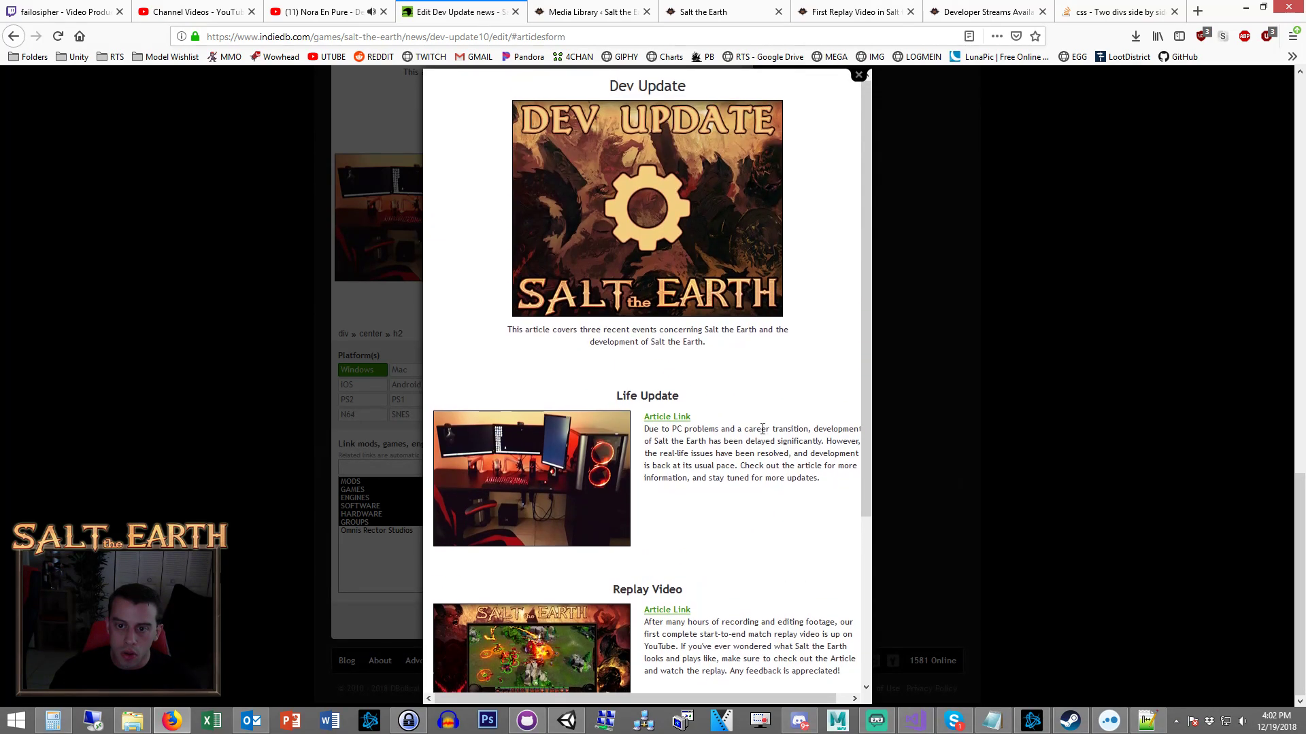
{"action": "scroll", "coordinate": [827, 427], "scroll_direction": "down", "scroll_amount": 2}
{"action": "scroll", "coordinate": [827, 427], "scroll_direction": "down", "scroll_amount": 3}
{"action": "left_click", "coordinate": [1075, 496]}
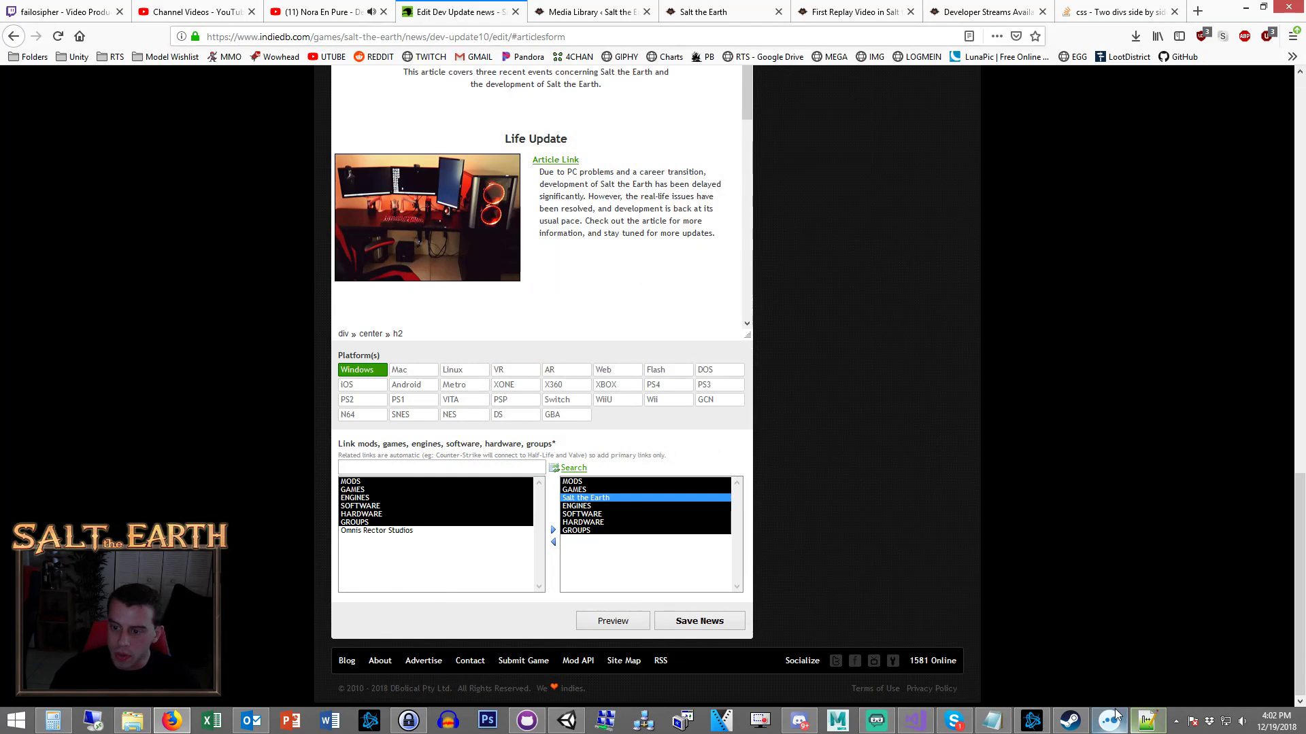
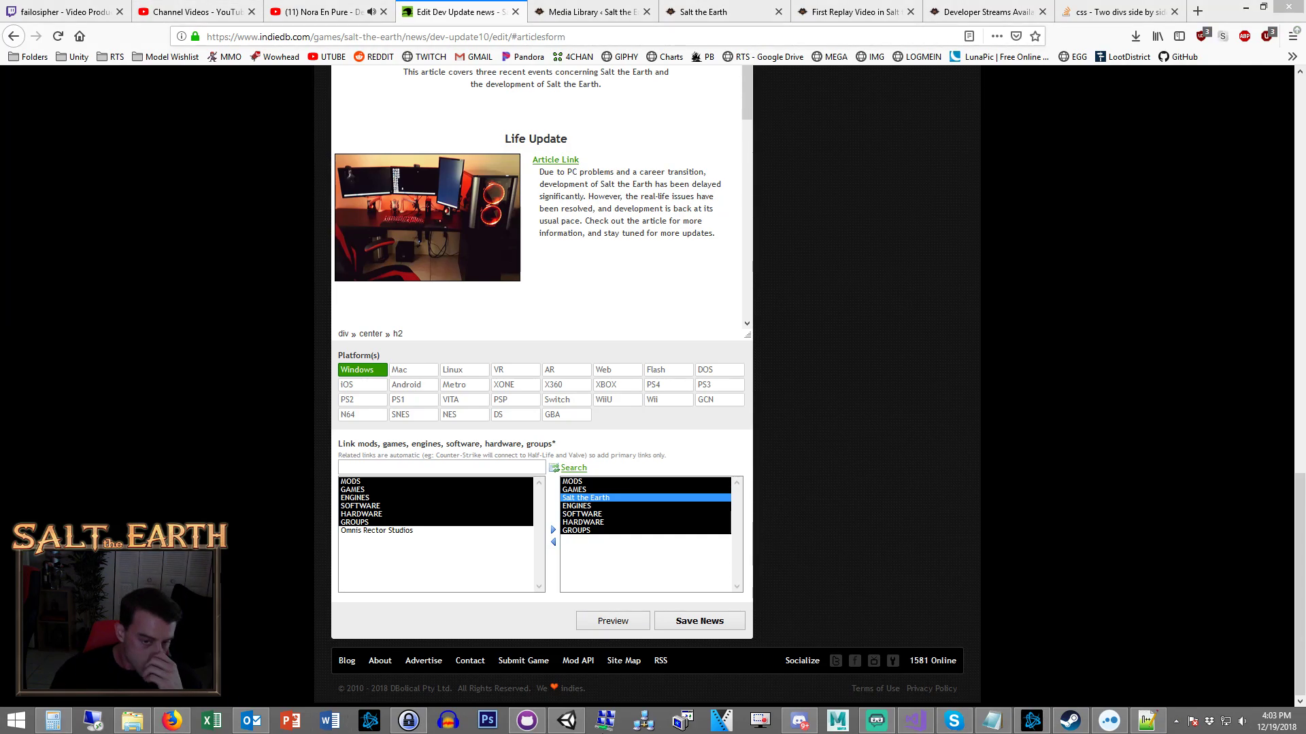
In Notepad++, remove the opening and closing center tags around the Life Update heading.
{"action": "left_click", "coordinate": [1151, 726]}
{"action": "scroll", "coordinate": [647, 533], "scroll_direction": "down", "scroll_amount": 1}
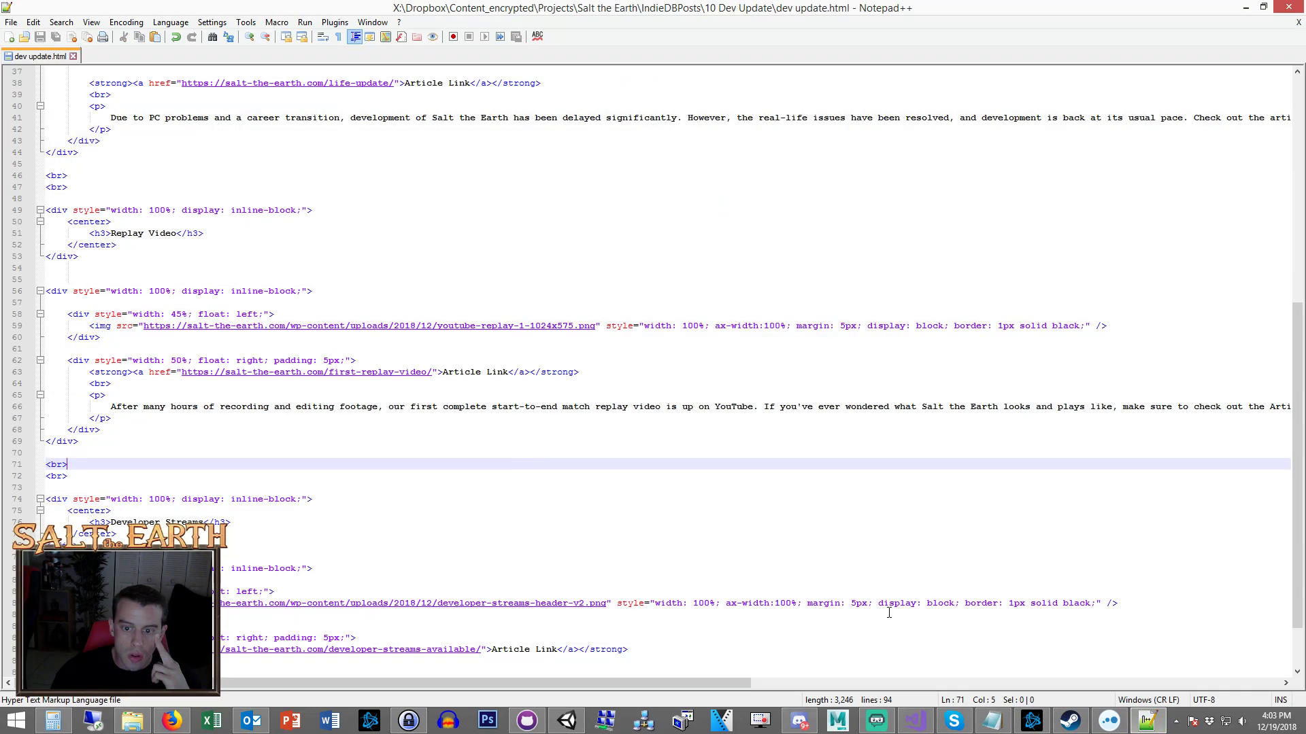
{"action": "left_click", "coordinate": [164, 725]}
{"action": "left_click", "coordinate": [1147, 721]}
{"action": "scroll", "coordinate": [169, 233], "scroll_direction": "up", "scroll_amount": 9}
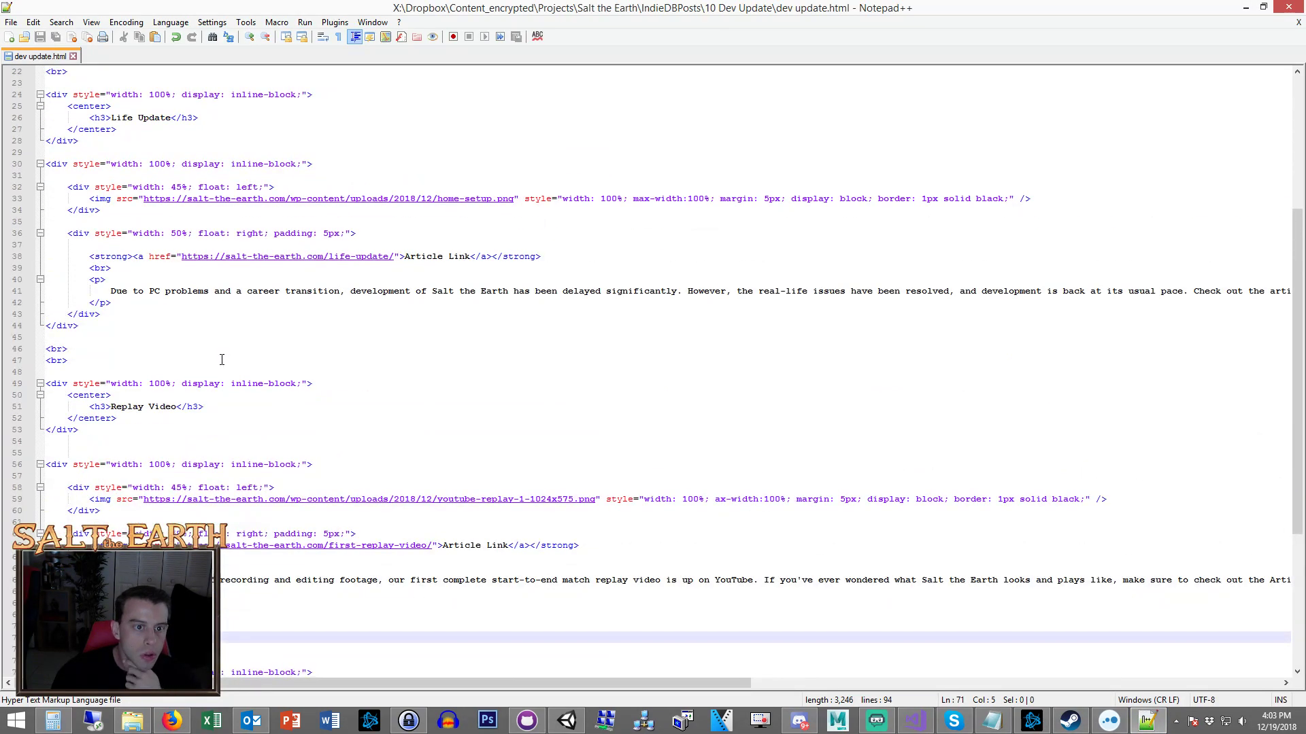
{"action": "left_click_drag", "start_coordinate": [122, 201], "coordinate": [67, 175]}
{"action": "key", "text": "Delete"}
{"action": "key", "text": "Delete"}
{"action": "left_click", "coordinate": [161, 197]}
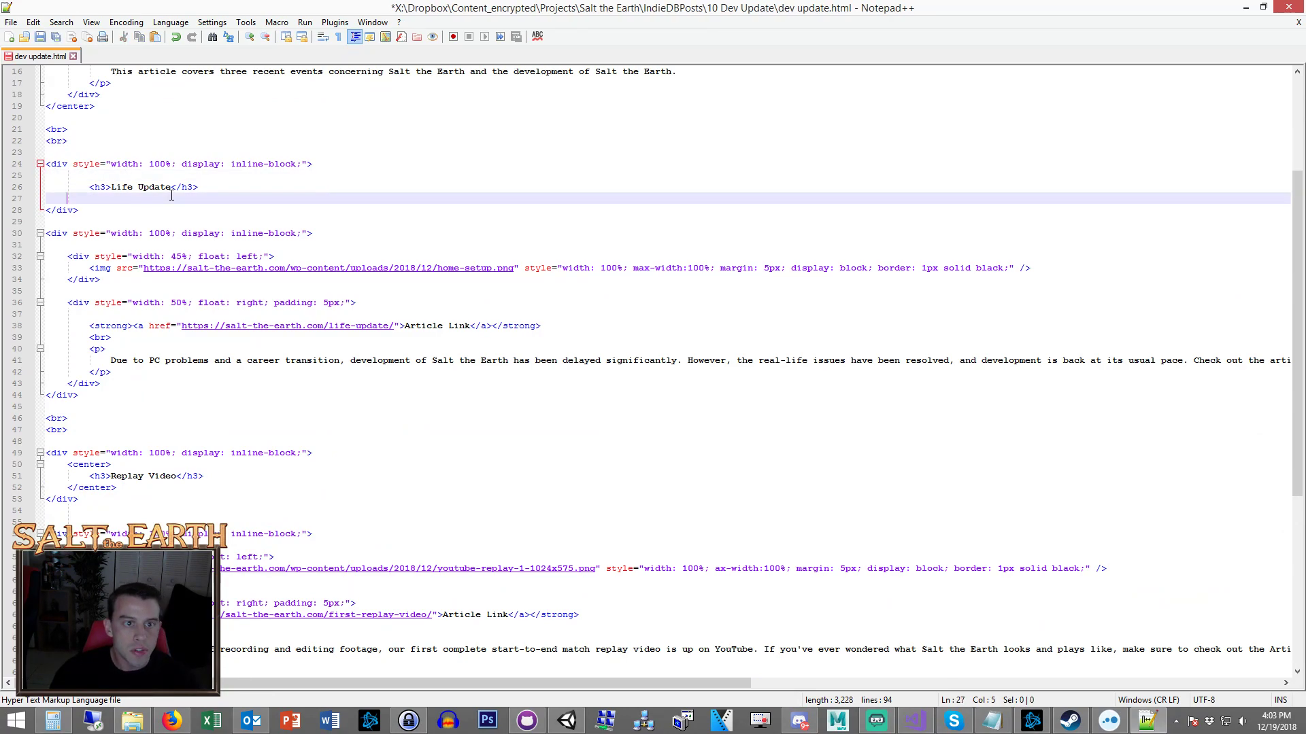
Copy the whole HTML document, replace the article's source code in Firefox with it, and check the Life Update heading's alignment.
{"action": "key", "text": "ctrl+a"}
{"action": "left_click", "coordinate": [172, 721]}
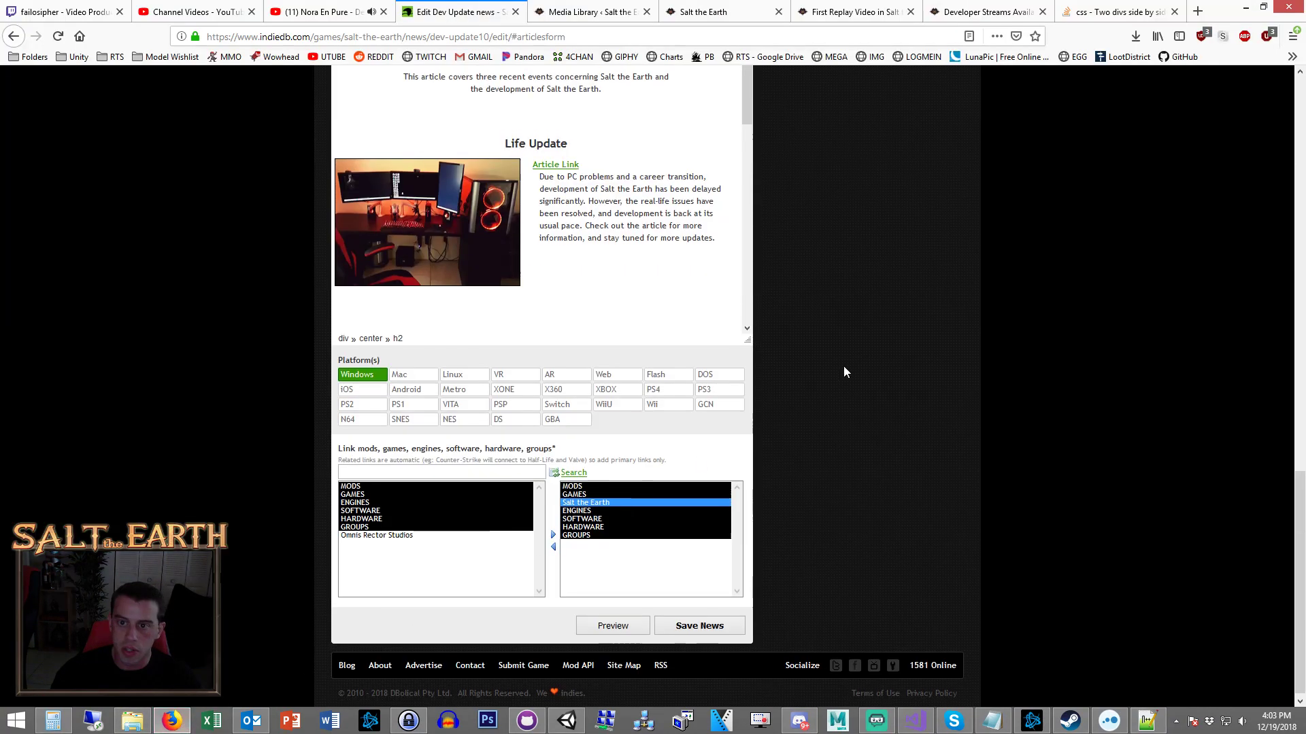
{"action": "scroll", "coordinate": [843, 366], "scroll_direction": "up", "scroll_amount": 12}
{"action": "left_click", "coordinate": [740, 574]}
{"action": "key", "text": "ctrl+a"}
{"action": "key", "text": "ctrl+v"}
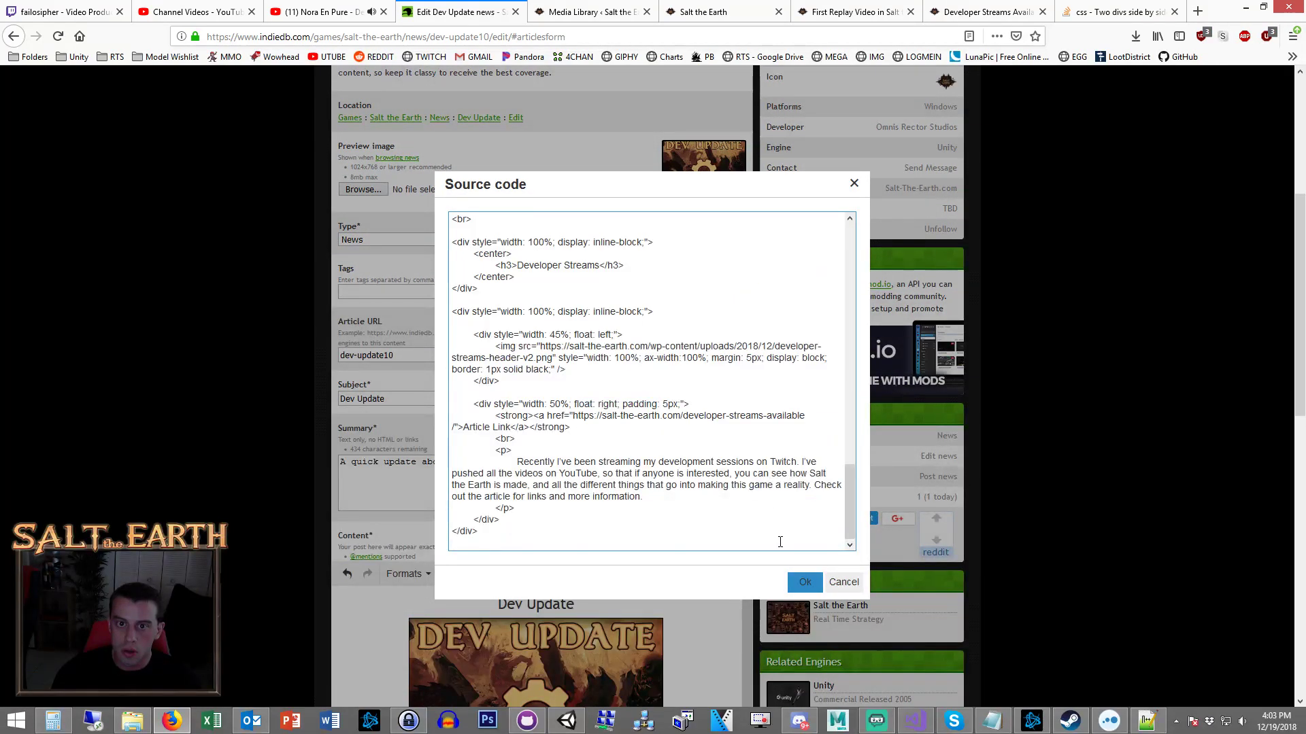
{"action": "left_click", "coordinate": [803, 582]}
{"action": "scroll", "coordinate": [748, 476], "scroll_direction": "down", "scroll_amount": 6}
{"action": "scroll", "coordinate": [843, 503], "scroll_direction": "down", "scroll_amount": 2}
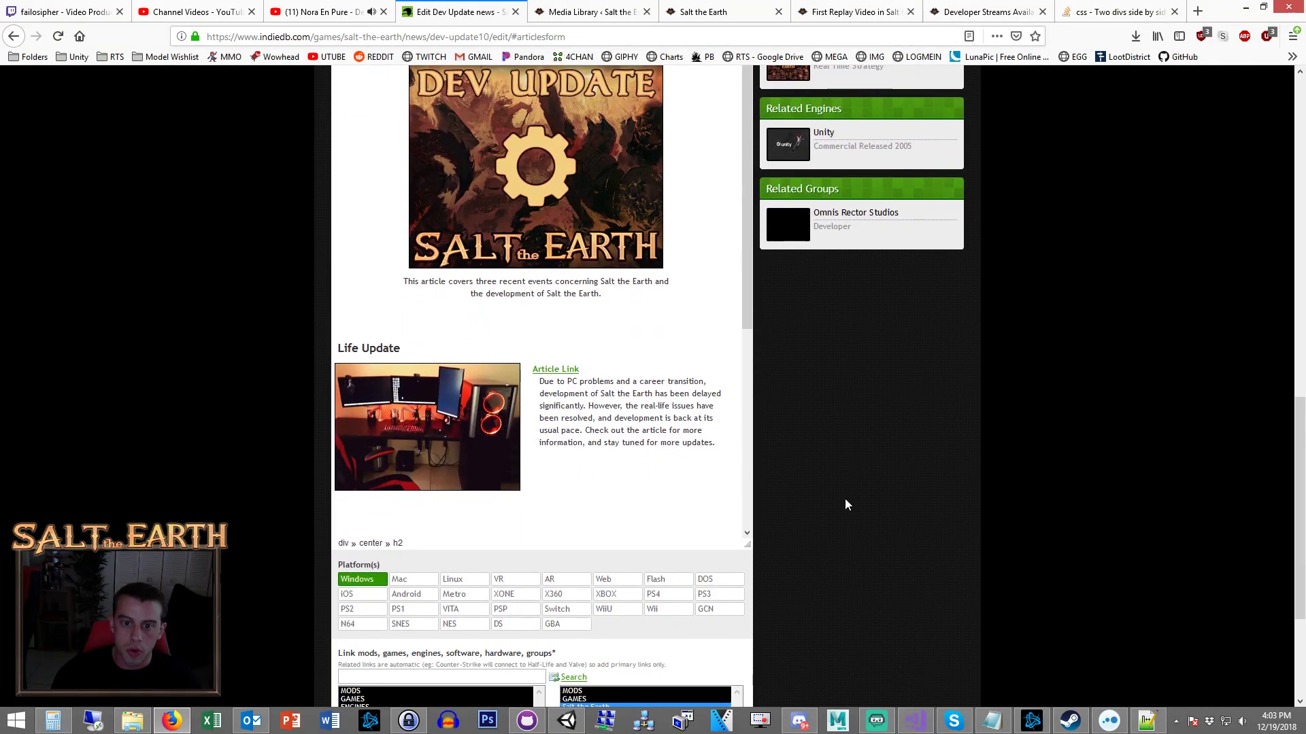
{"action": "scroll", "coordinate": [835, 470], "scroll_direction": "down", "scroll_amount": 2}
{"action": "scroll", "coordinate": [839, 469], "scroll_direction": "up", "scroll_amount": 2}
{"action": "scroll", "coordinate": [844, 465], "scroll_direction": "down", "scroll_amount": 3}
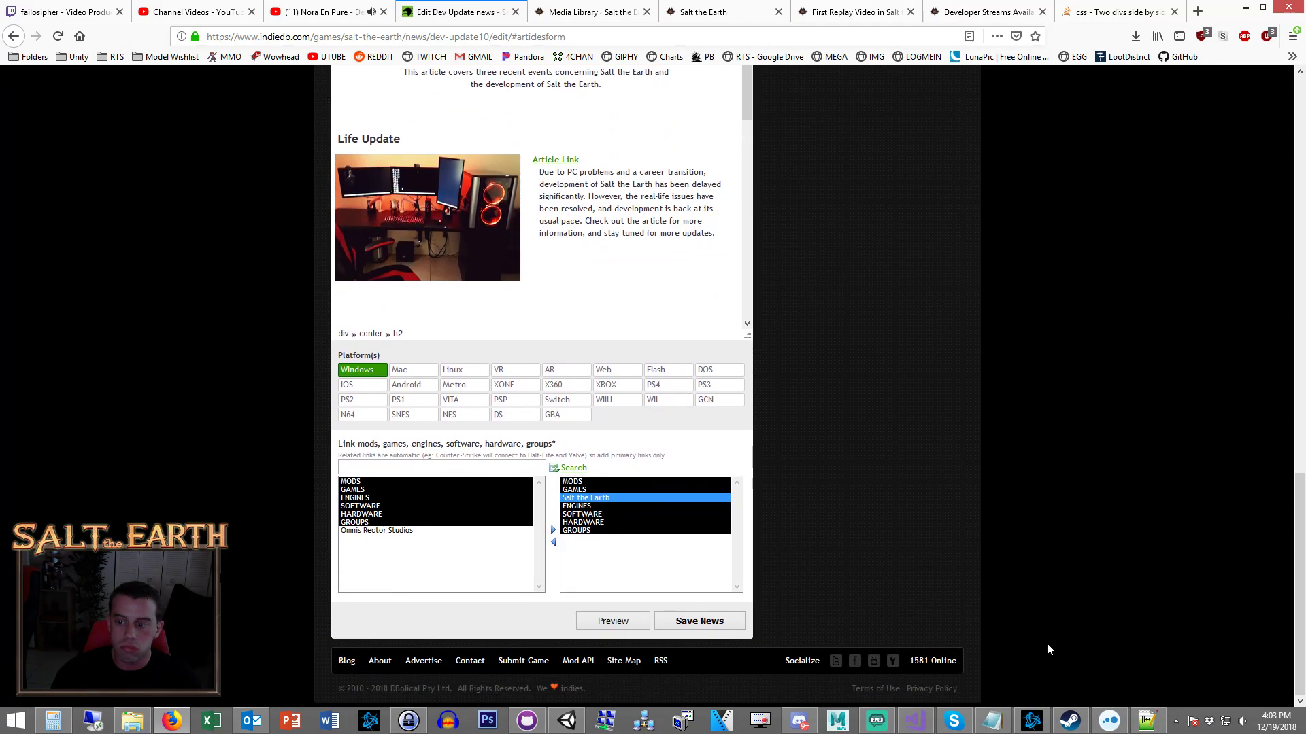
Back in Notepad++, remove the center tags around the Replay Video and Developer Streams headings and save the file.
{"action": "left_click", "coordinate": [1147, 721]}
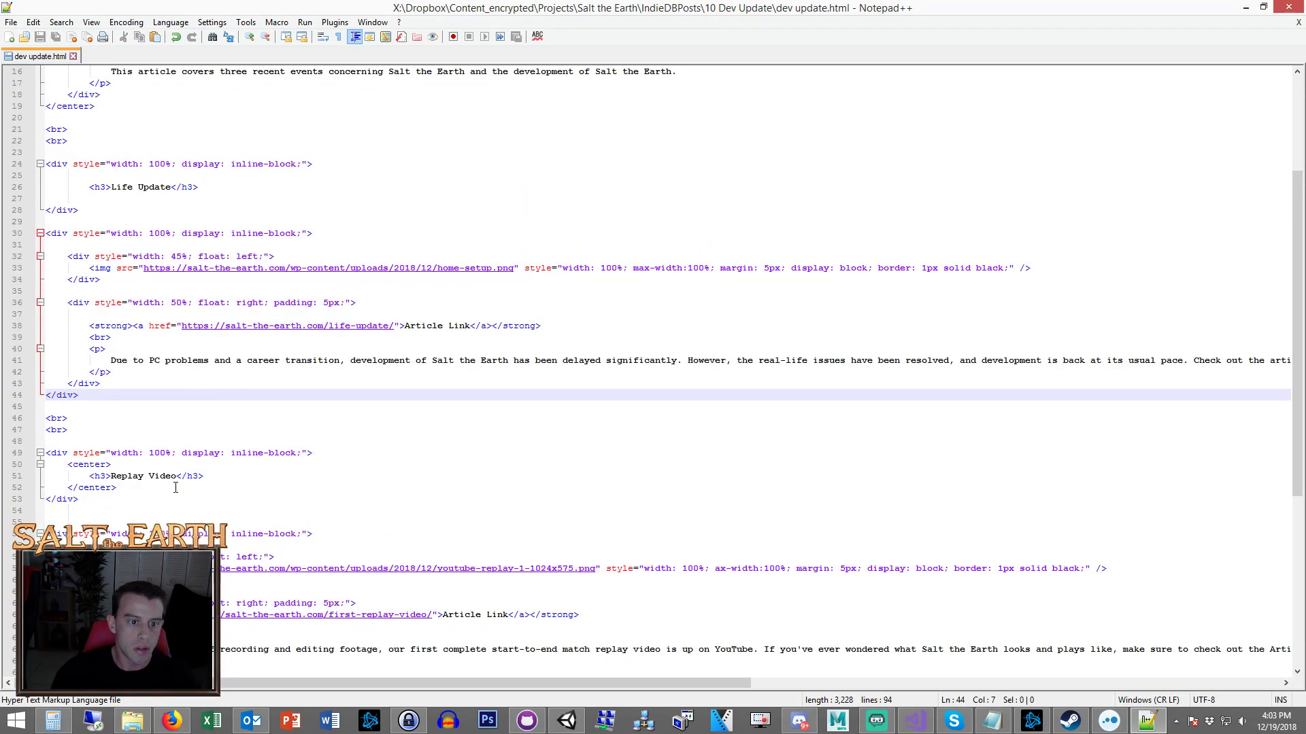
{"action": "left_click_drag", "start_coordinate": [175, 487], "coordinate": [40, 487]}
{"action": "key", "text": "Delete"}
{"action": "left_click_drag", "start_coordinate": [116, 465], "coordinate": [18, 488]}
{"action": "key", "text": "BackSpace"}
{"action": "key", "text": "BackSpace"}
{"action": "key", "text": "BackSpace"}
{"action": "scroll", "coordinate": [271, 491], "scroll_direction": "down", "scroll_amount": 7}
{"action": "key", "text": "Delete"}
{"action": "key", "text": "Delete"}
{"action": "key", "text": "Delete"}
{"action": "left_click", "coordinate": [395, 452]}
{"action": "key", "text": "ctrl+s"}
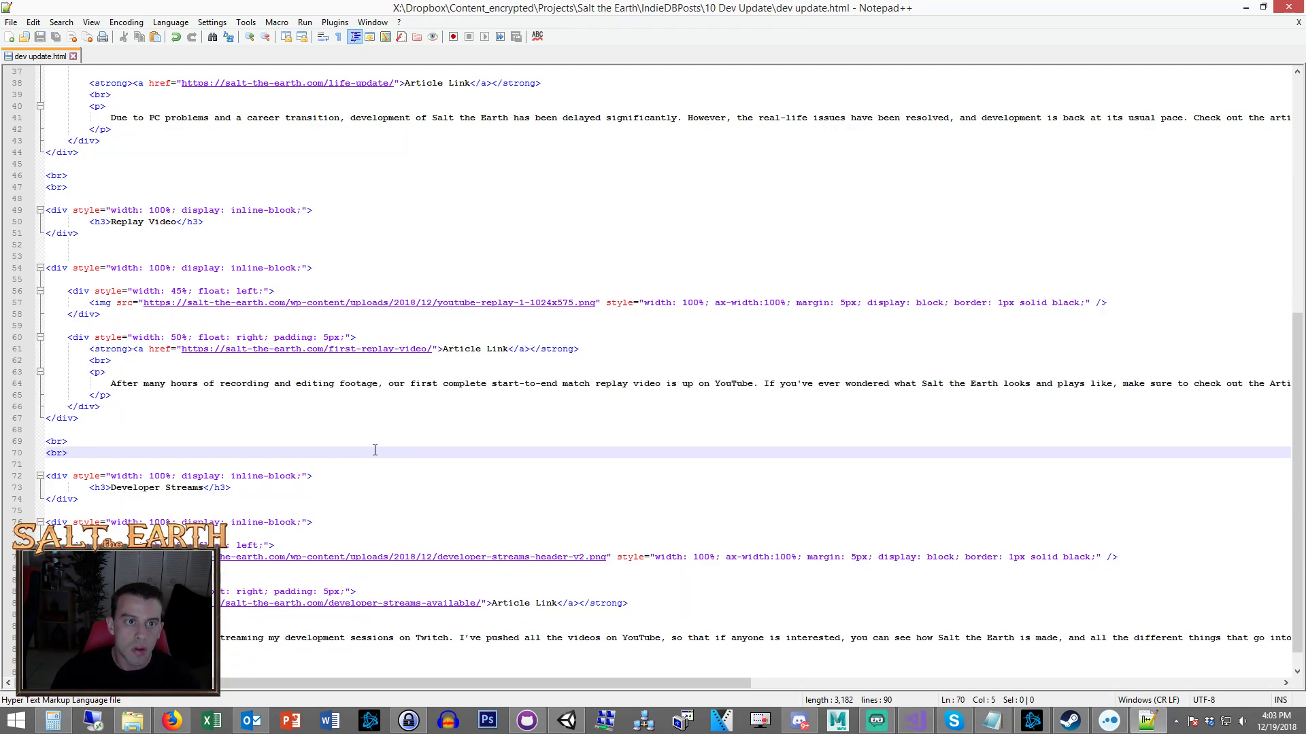
Copy the full updated HTML and paste it over the Dev Update article's existing source code in Firefox.
{"action": "key", "text": "ctrl+a"}
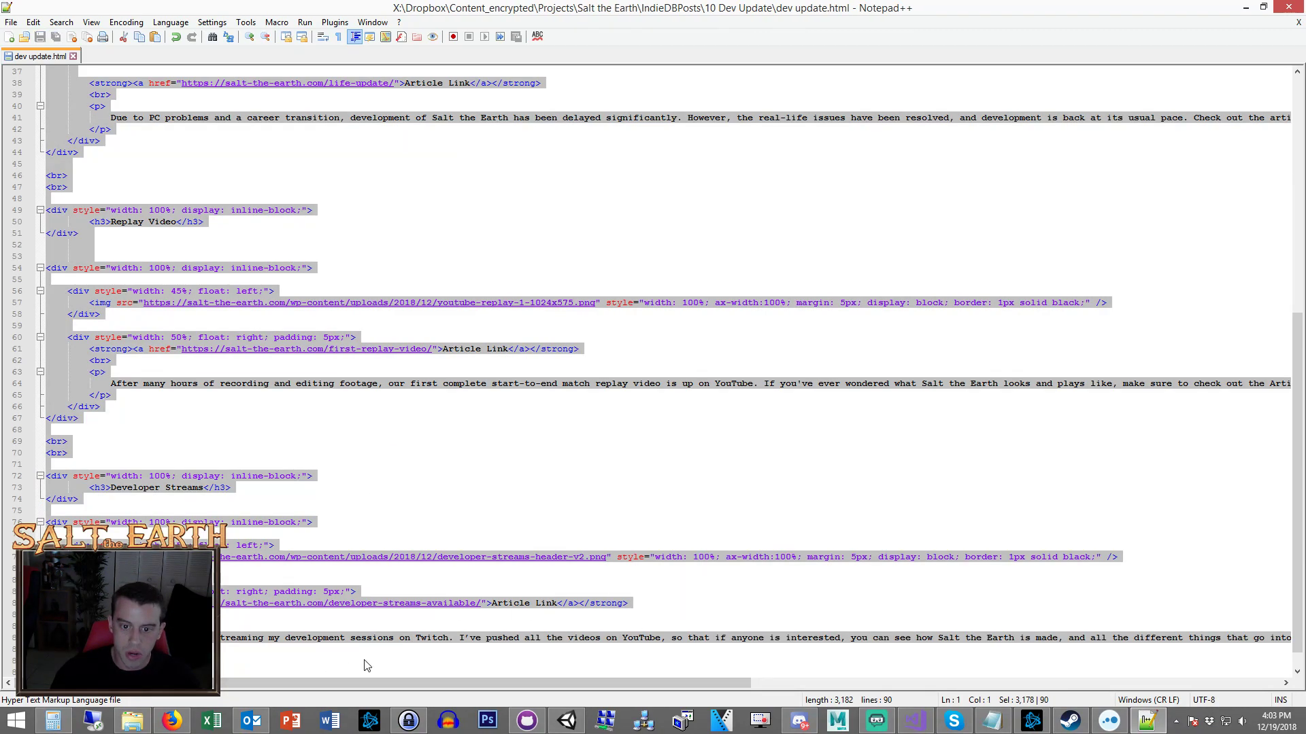
{"action": "left_click", "coordinate": [179, 723]}
{"action": "scroll", "coordinate": [826, 374], "scroll_direction": "up", "scroll_amount": 8}
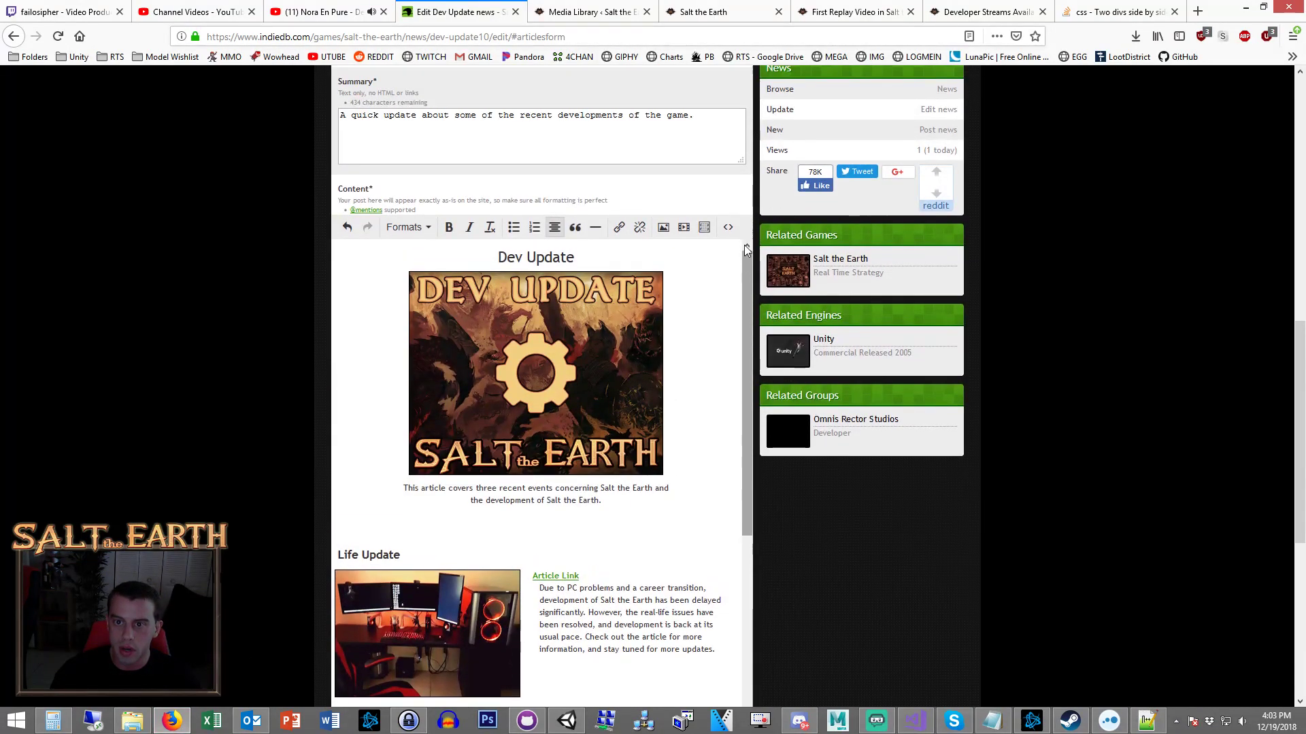
{"action": "left_click", "coordinate": [728, 227]}
{"action": "key", "text": "ctrl+a"}
{"action": "key", "text": "ctrl+v"}
{"action": "left_click", "coordinate": [804, 582]}
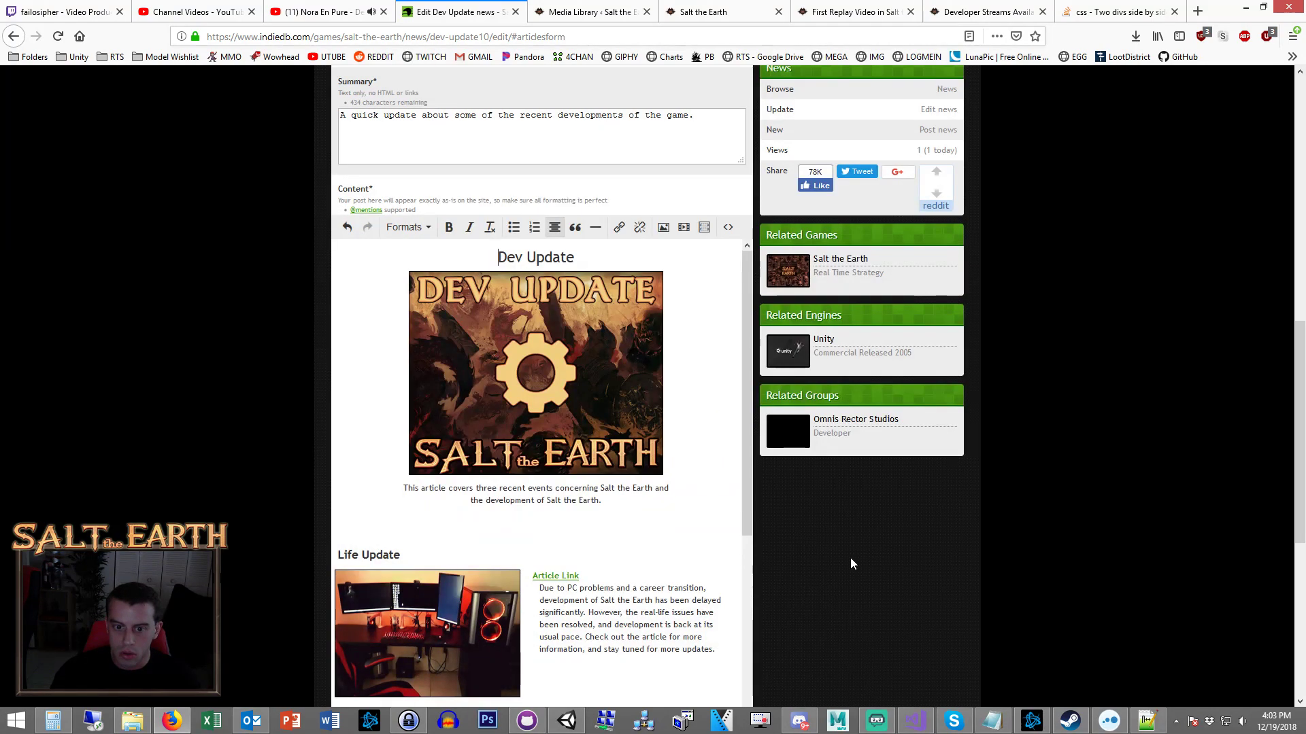
{"action": "scroll", "coordinate": [835, 510], "scroll_direction": "down", "scroll_amount": 5}
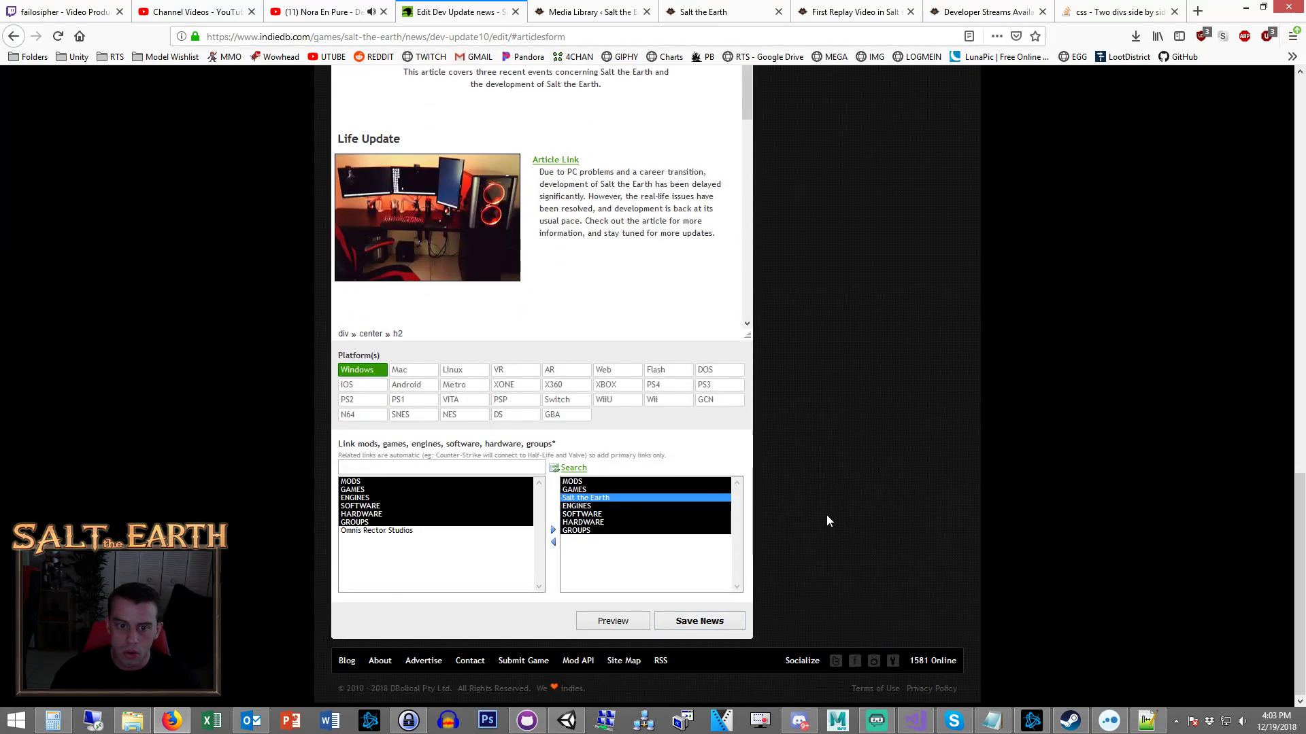
Link the Omnis Rector Studios group to the article and save the news.
{"action": "left_click", "coordinate": [410, 532]}
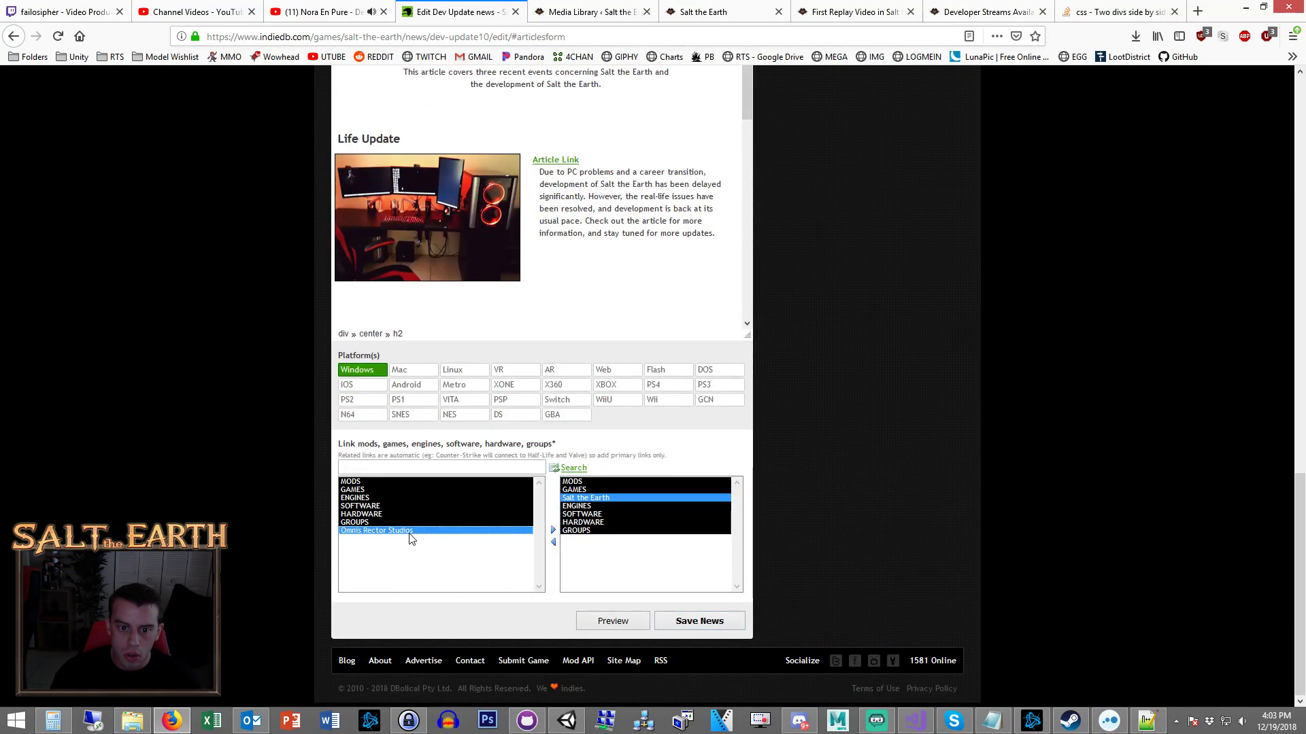
{"action": "left_click", "coordinate": [553, 530]}
{"action": "scroll", "coordinate": [782, 497], "scroll_direction": "up", "scroll_amount": 2}
{"action": "scroll", "coordinate": [762, 472], "scroll_direction": "down", "scroll_amount": 2}
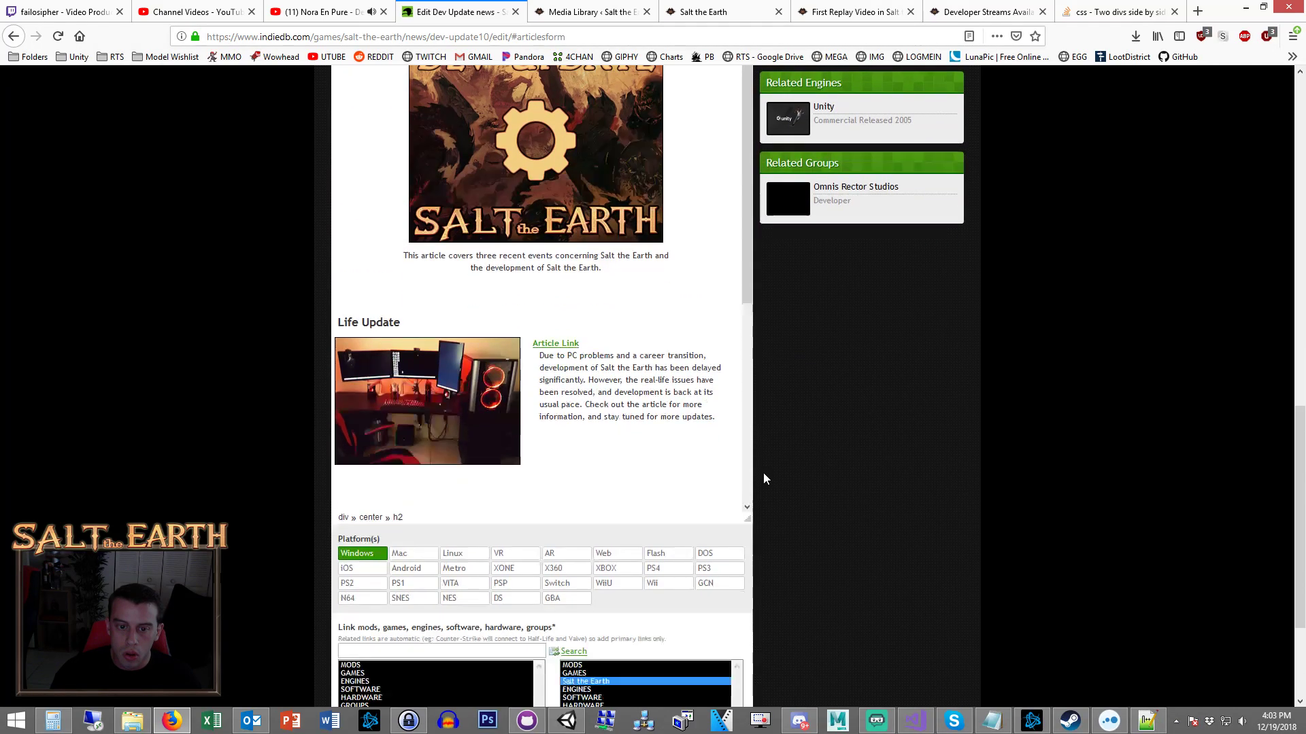
{"action": "left_click", "coordinate": [711, 619]}
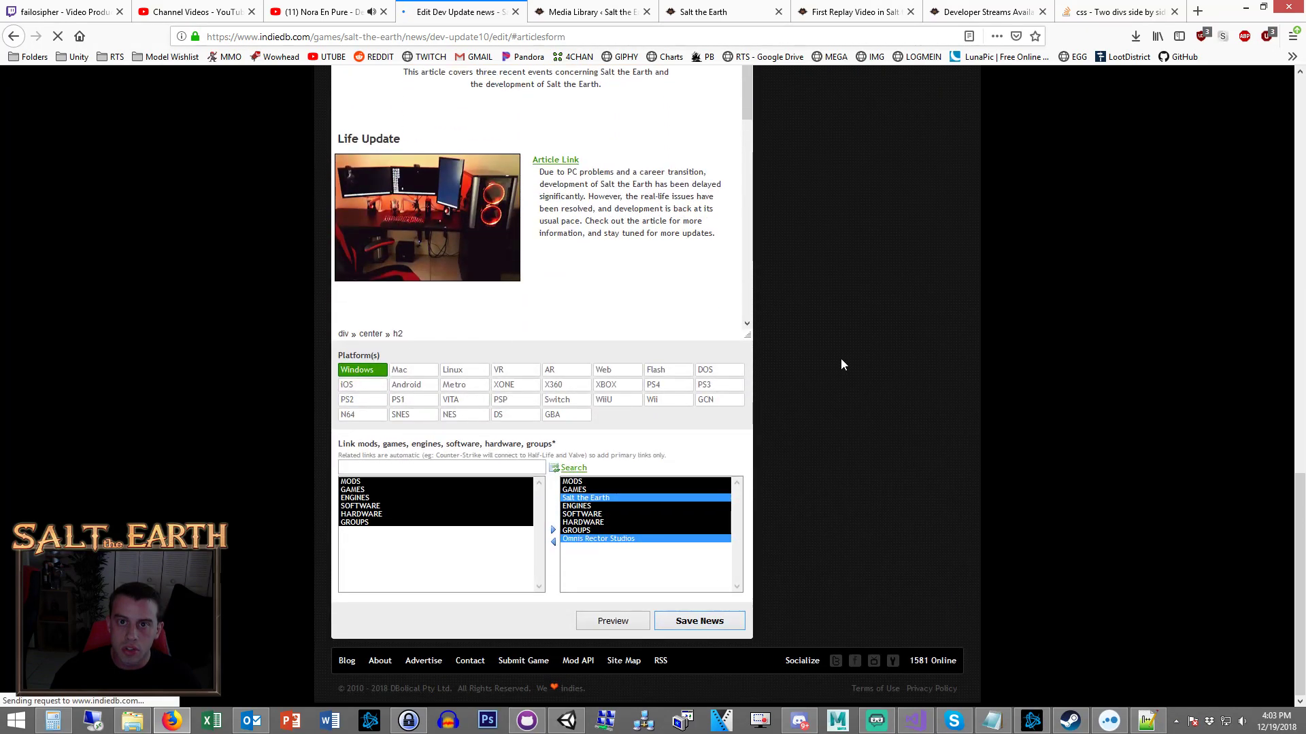
Open the Dev Update article from the game's article list and review the layout of its three sections.
{"action": "scroll", "coordinate": [248, 344], "scroll_direction": "up", "scroll_amount": 5}
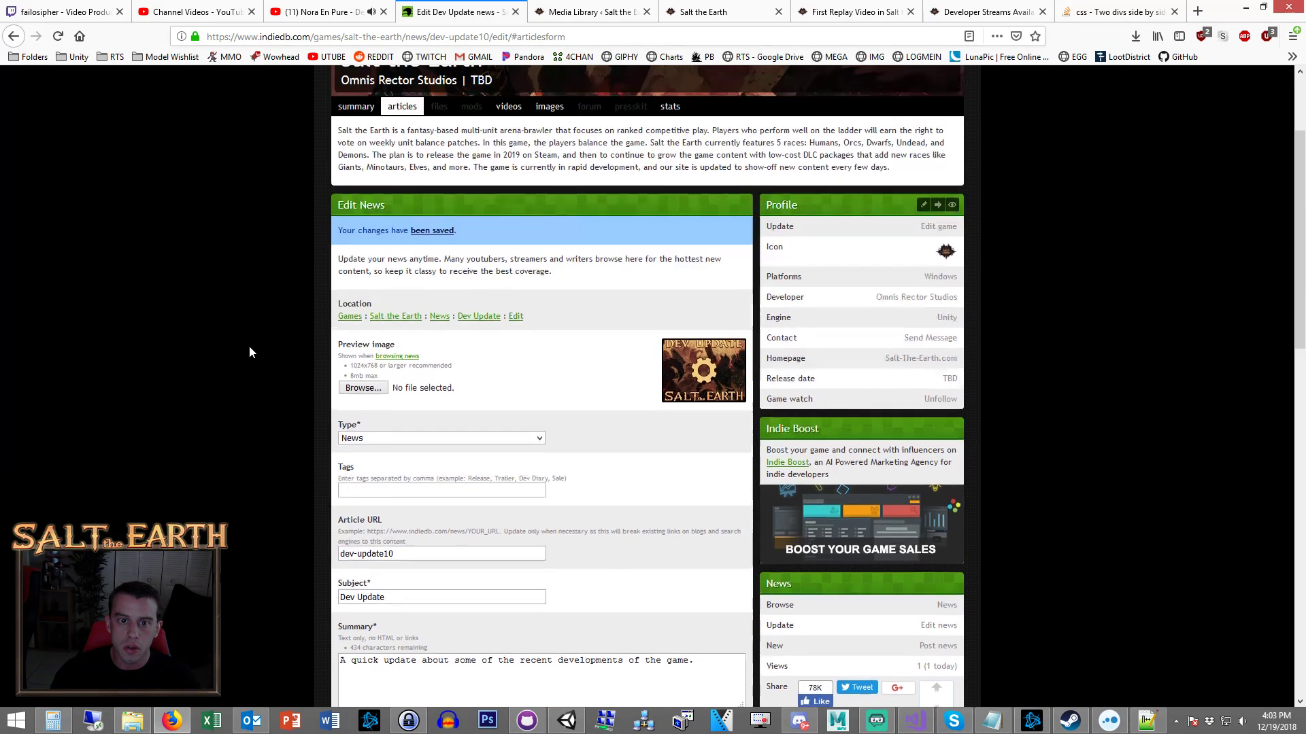
{"action": "scroll", "coordinate": [243, 345], "scroll_direction": "down", "scroll_amount": 10}
{"action": "scroll", "coordinate": [243, 346], "scroll_direction": "up", "scroll_amount": 10}
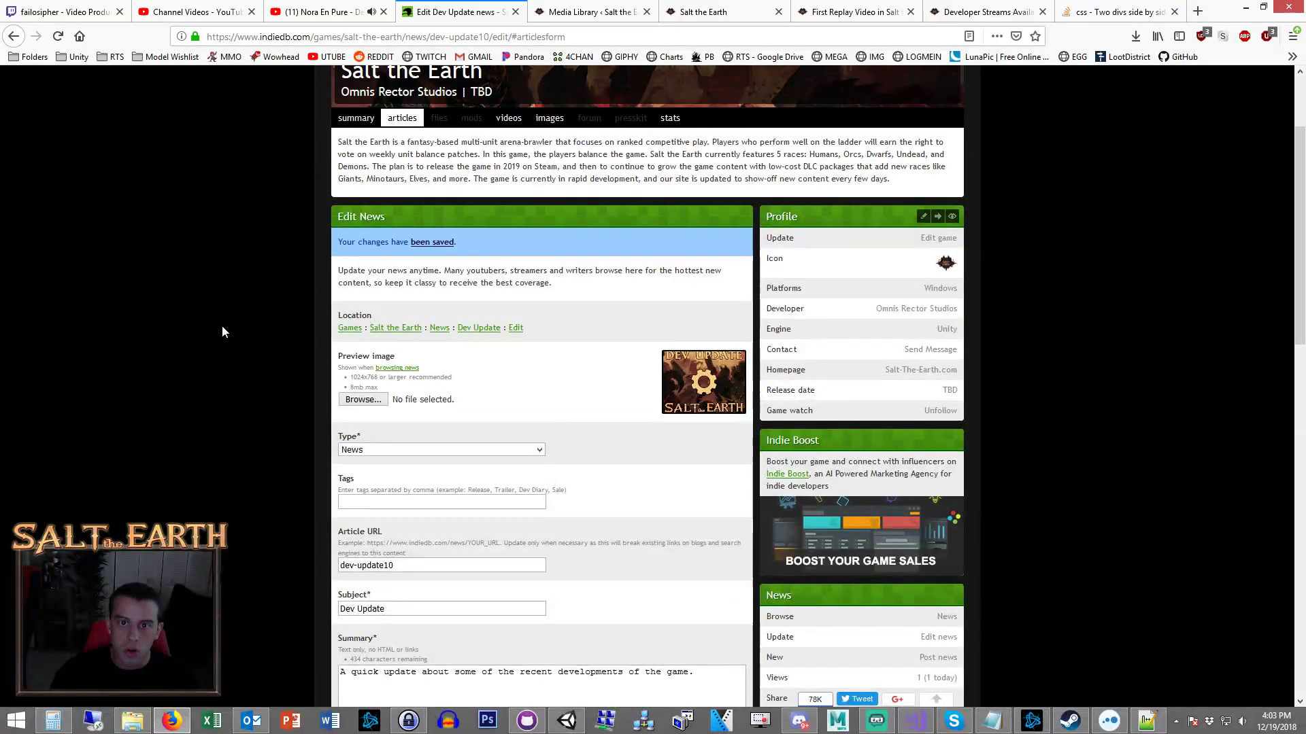
{"action": "left_click", "coordinate": [403, 264]}
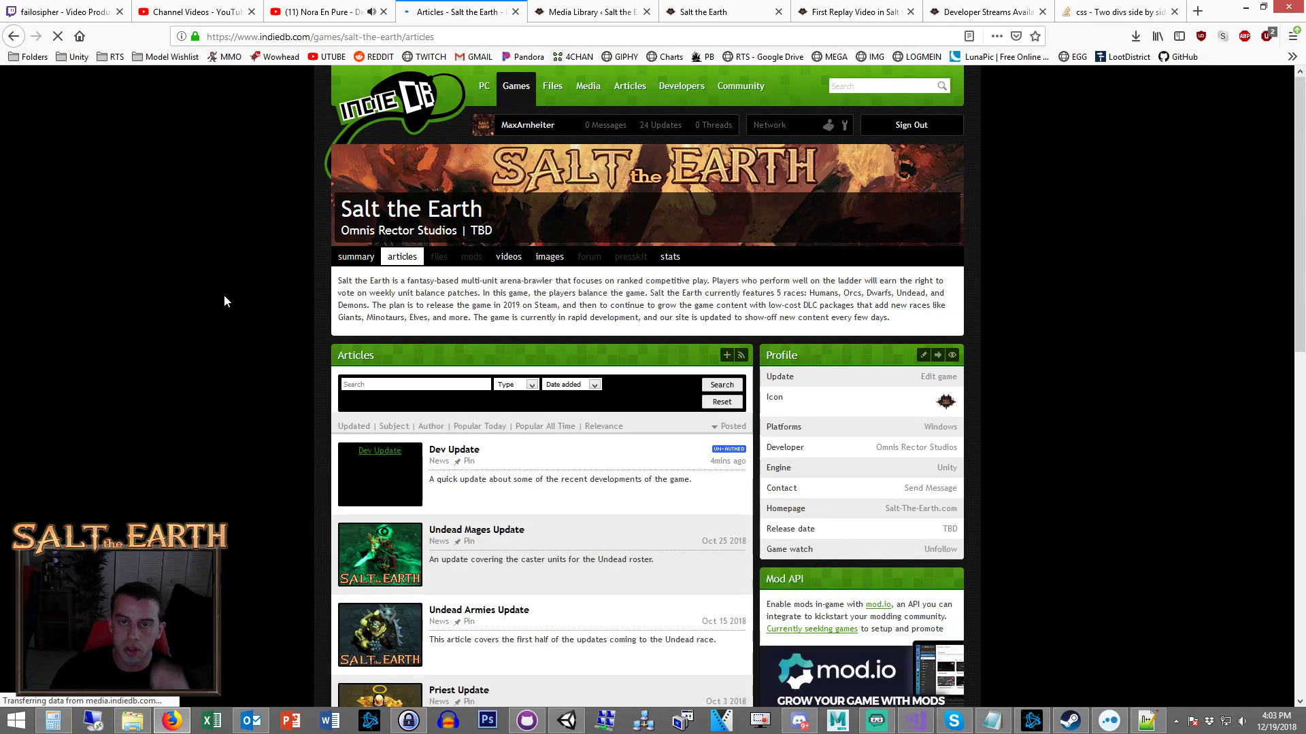
{"action": "left_click", "coordinate": [434, 454]}
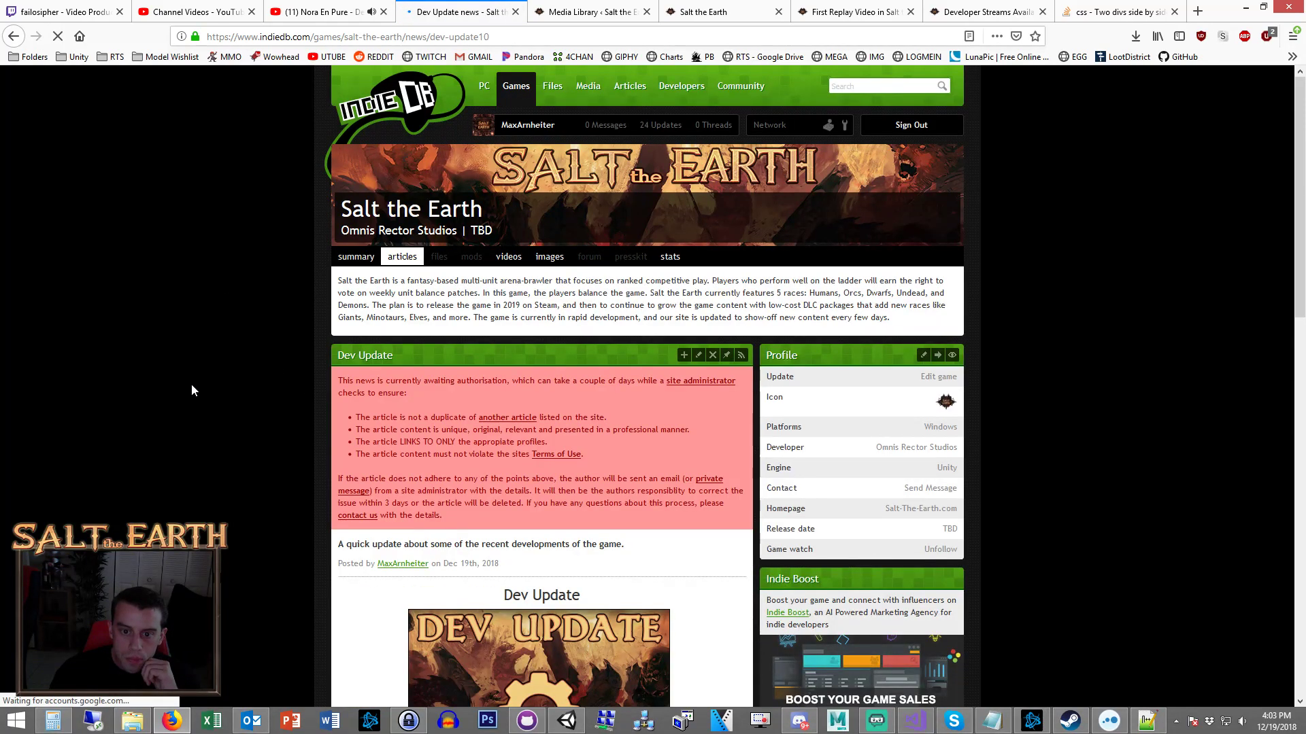
{"action": "scroll", "coordinate": [190, 381], "scroll_direction": "down", "scroll_amount": 6}
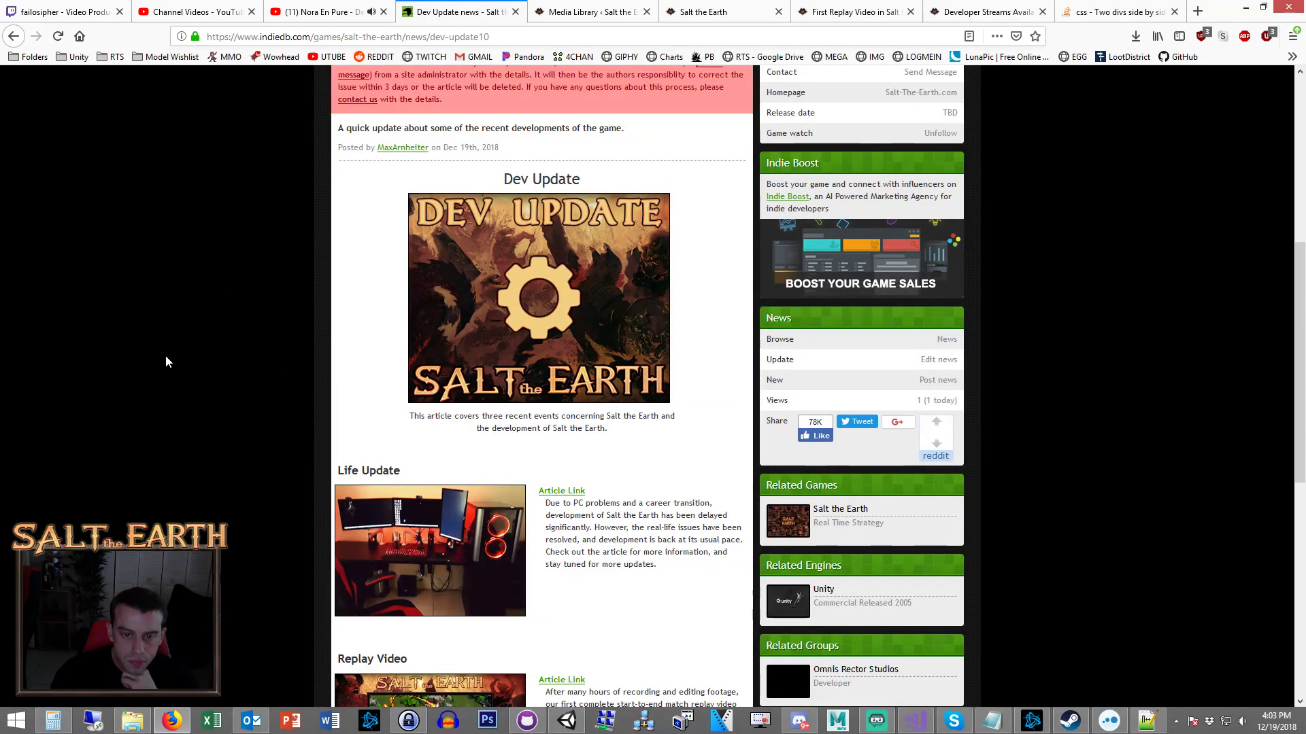
{"action": "scroll", "coordinate": [166, 361], "scroll_direction": "down", "scroll_amount": 1}
{"action": "scroll", "coordinate": [169, 361], "scroll_direction": "down", "scroll_amount": 5}
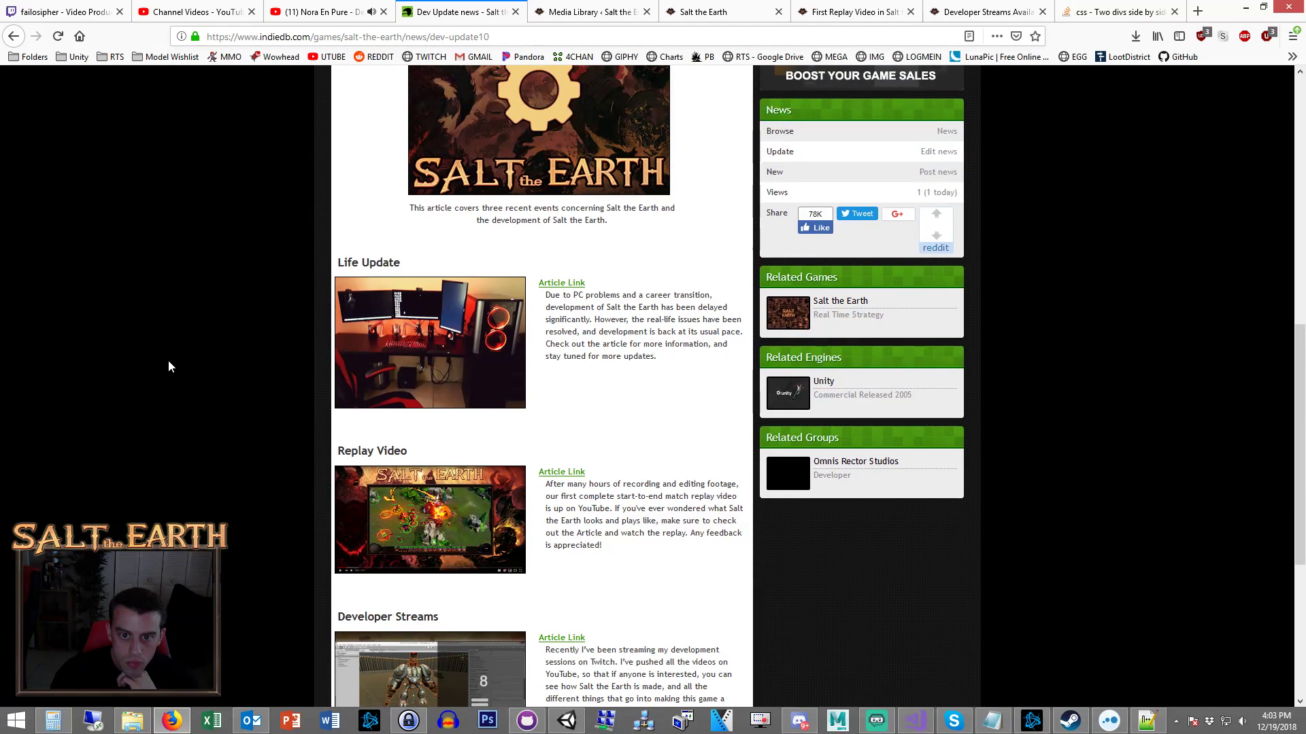
{"action": "scroll", "coordinate": [173, 357], "scroll_direction": "down", "scroll_amount": 1}
{"action": "scroll", "coordinate": [172, 364], "scroll_direction": "up", "scroll_amount": 5}
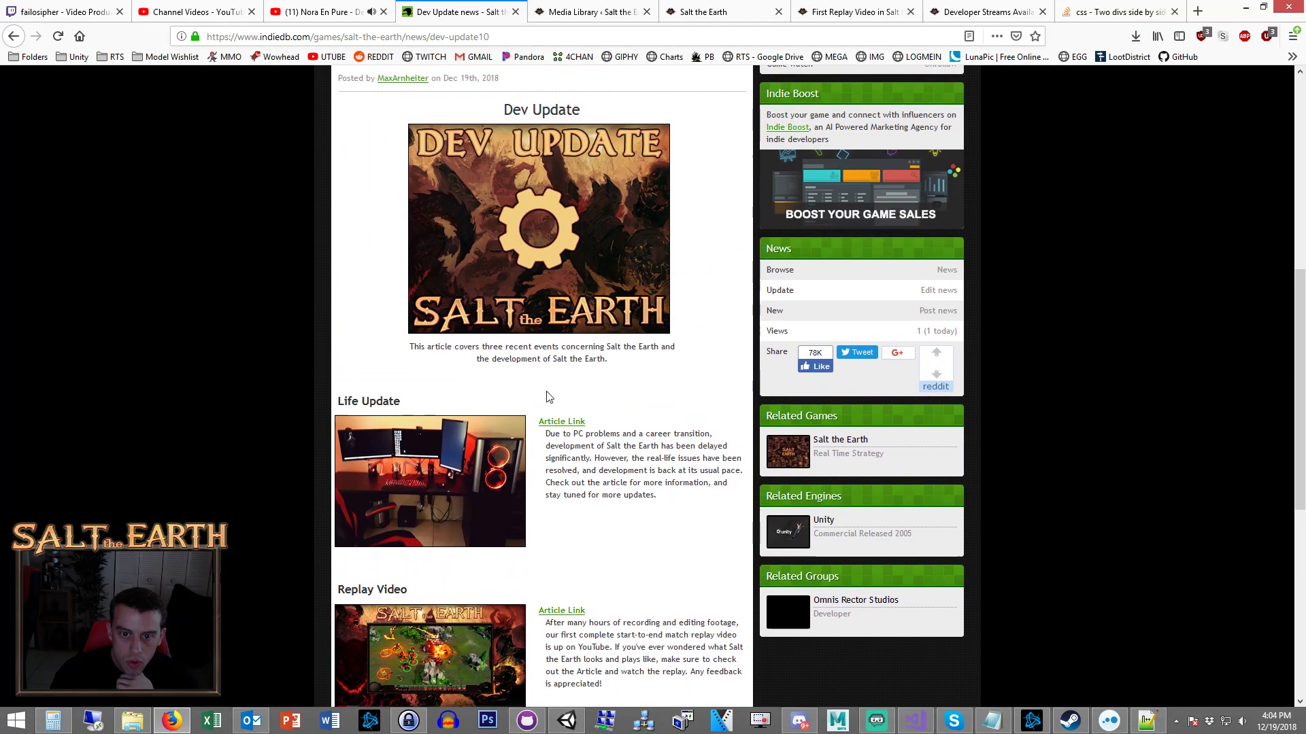
Inspect the Life Update section's Article Link in the page inspector and test aligning it with the paragraph below.
{"action": "right_click", "coordinate": [549, 440]}
{"action": "left_click", "coordinate": [597, 589]}
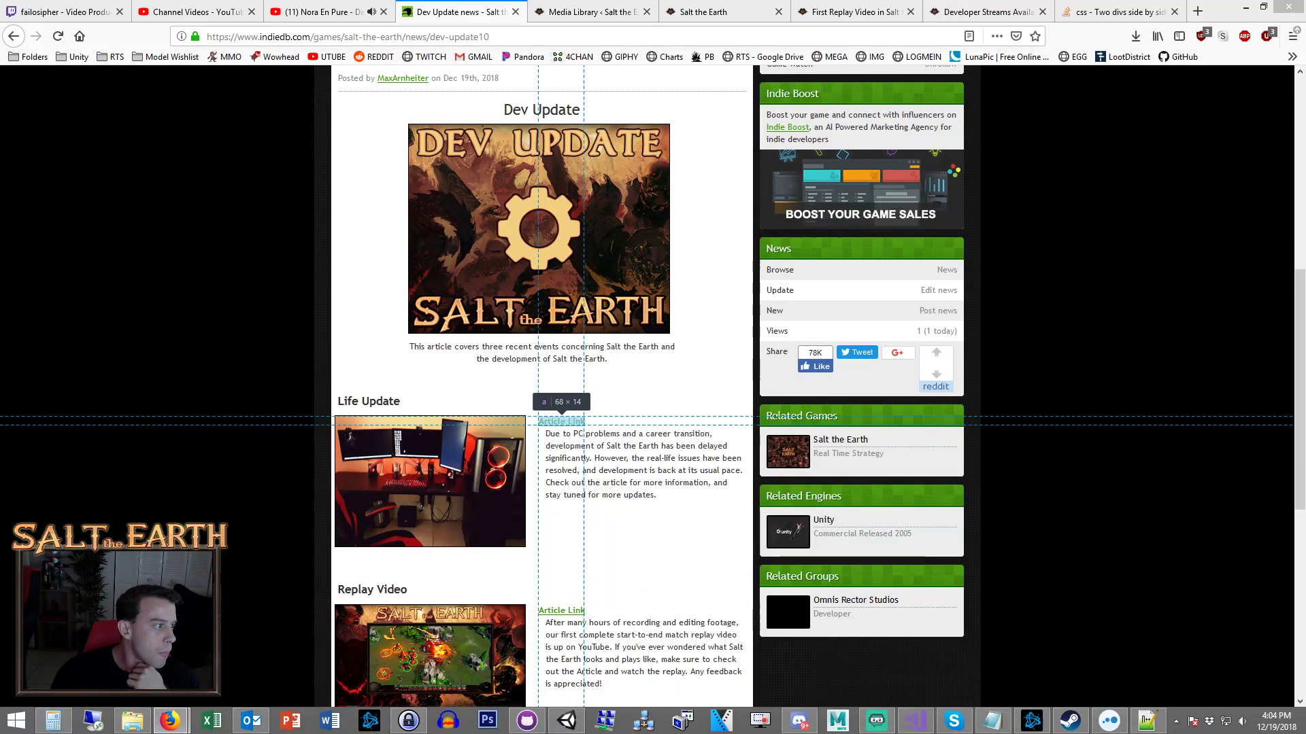
{"action": "key", "text": "Escape"}
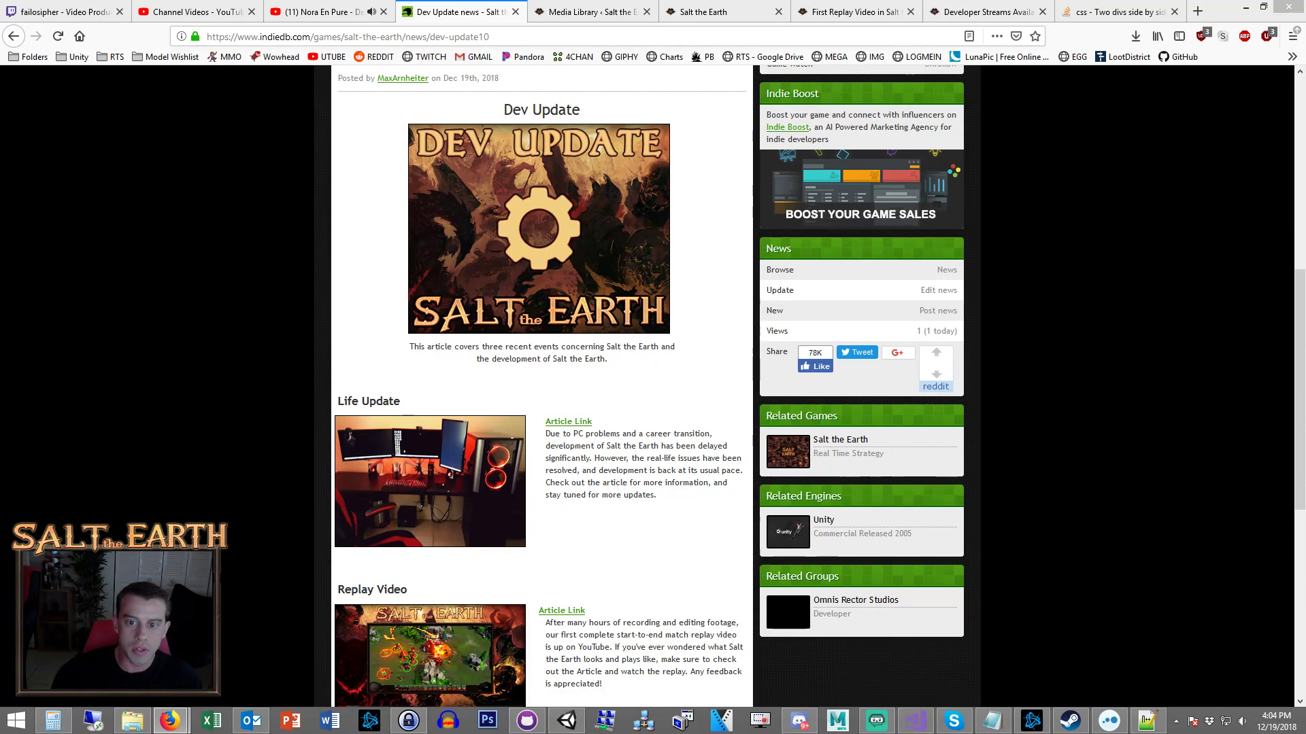
{"action": "scroll", "coordinate": [1101, 673], "scroll_direction": "down", "scroll_amount": 1}
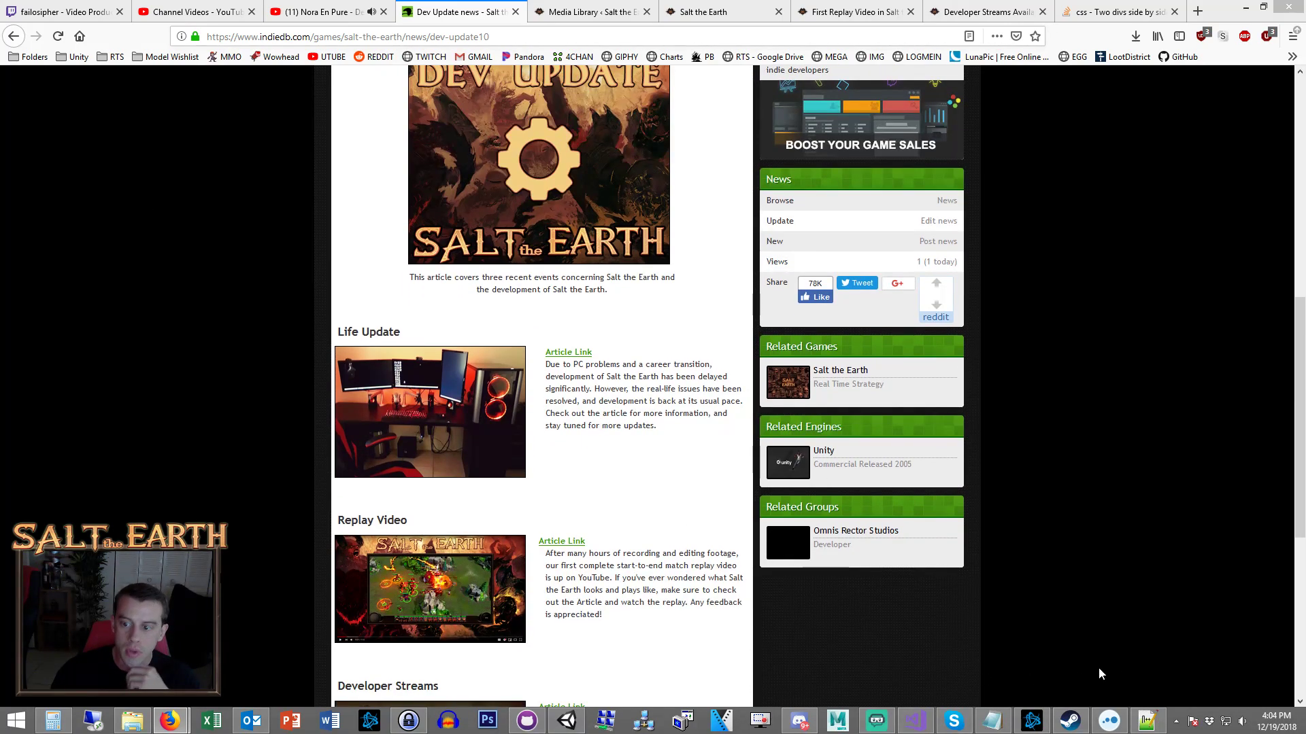
{"action": "scroll", "coordinate": [695, 269], "scroll_direction": "up", "scroll_amount": 6}
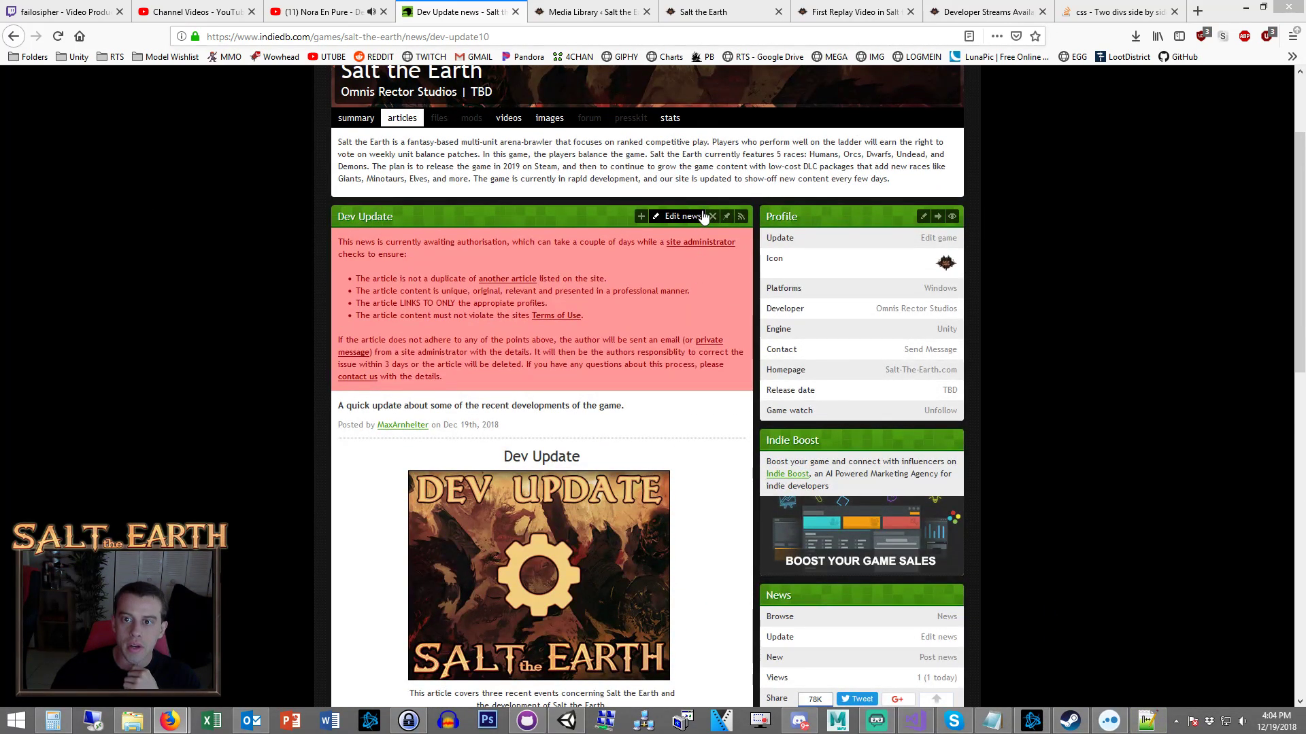
In Notepad++, add style="margin-left: 10px;" to the Replay Video section's Article Link anchor and save the file.
{"action": "left_click", "coordinate": [1152, 723]}
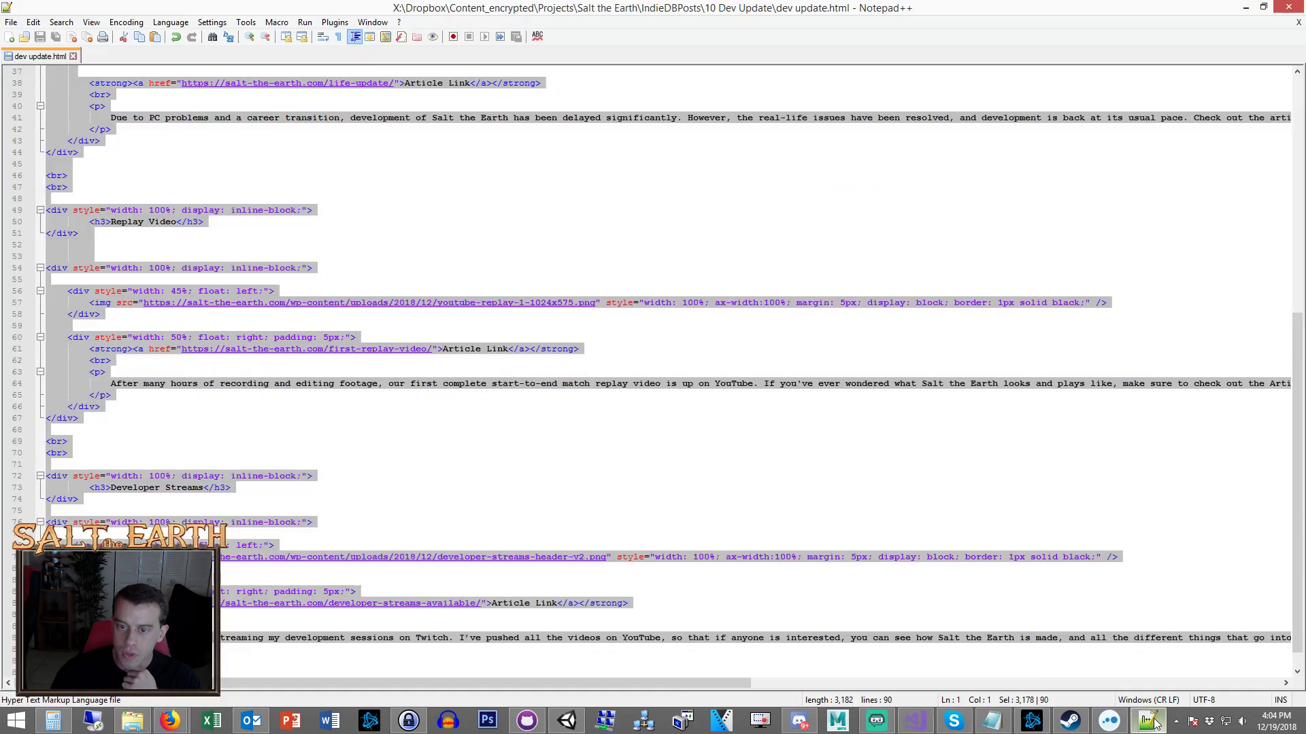
{"action": "left_click", "coordinate": [263, 432]}
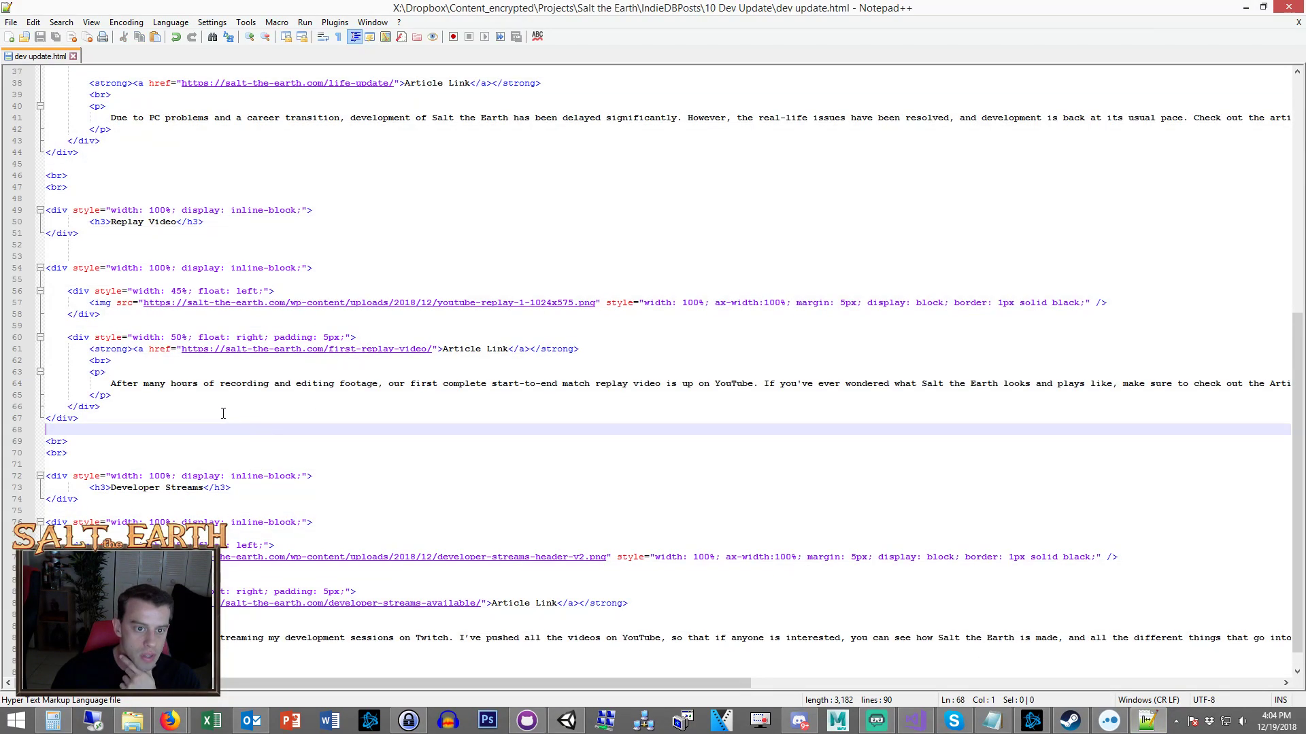
{"action": "left_click", "coordinate": [156, 371]}
{"action": "left_click", "coordinate": [438, 349]}
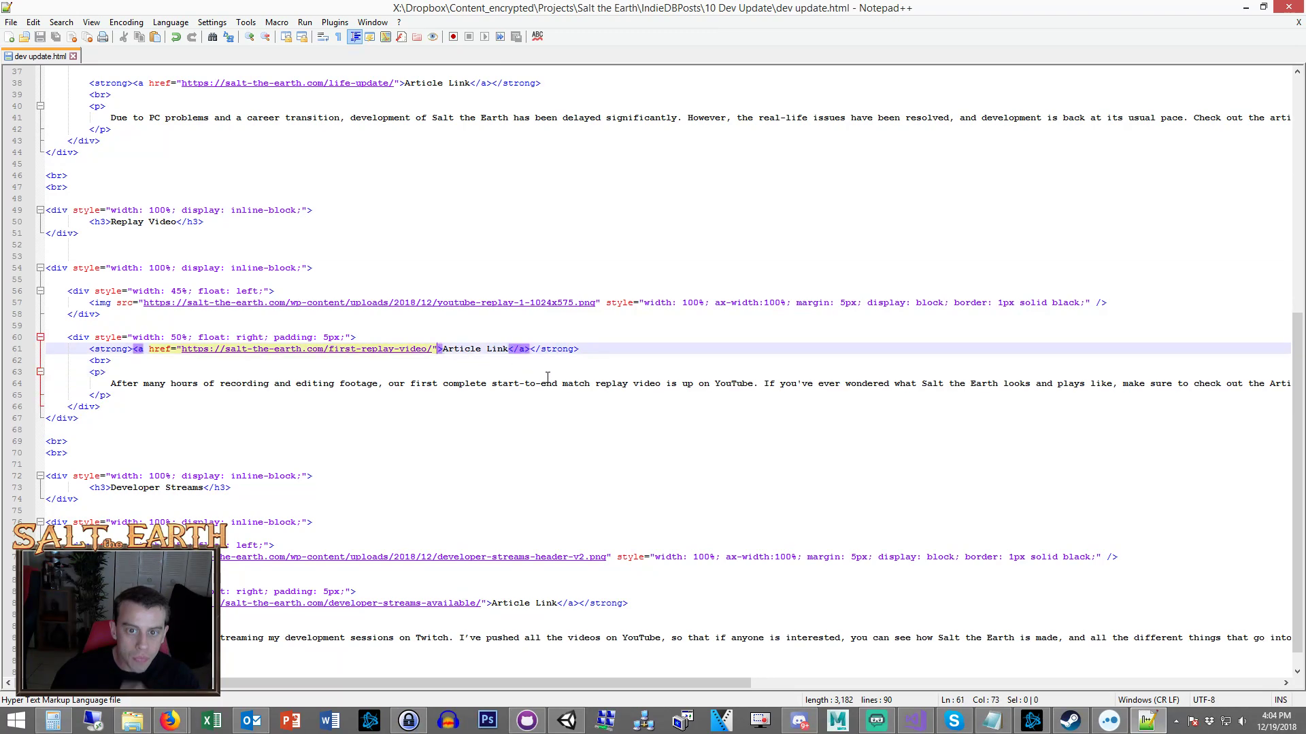
{"action": "type", "text": "style=\""}
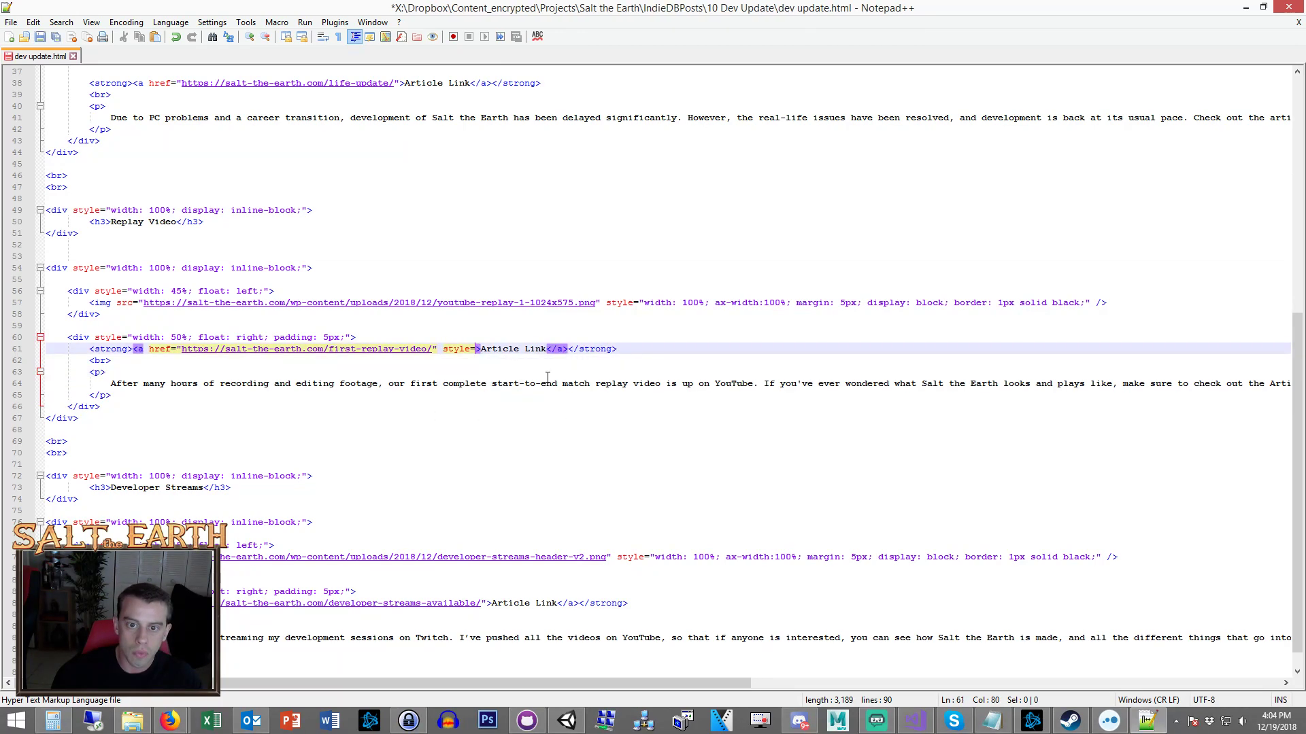
{"action": "type", "text": "\""}
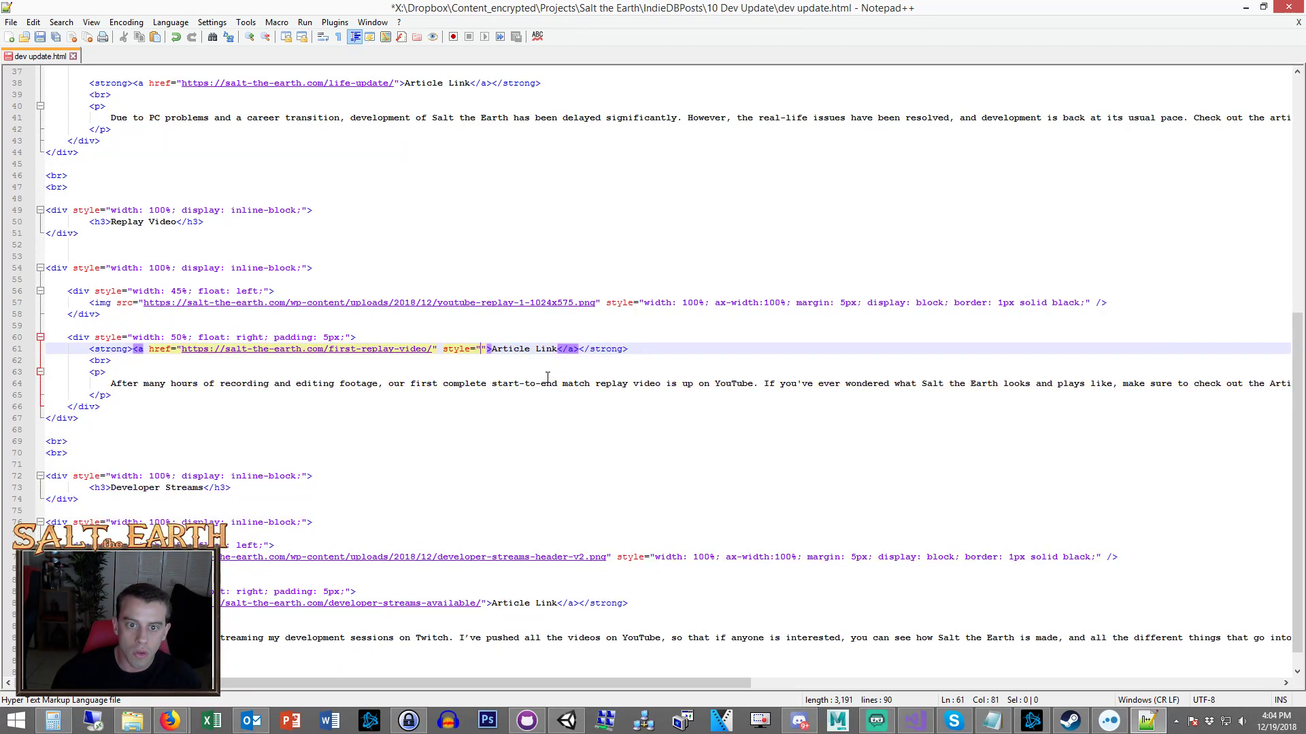
{"action": "type", "text": "margin-left"}
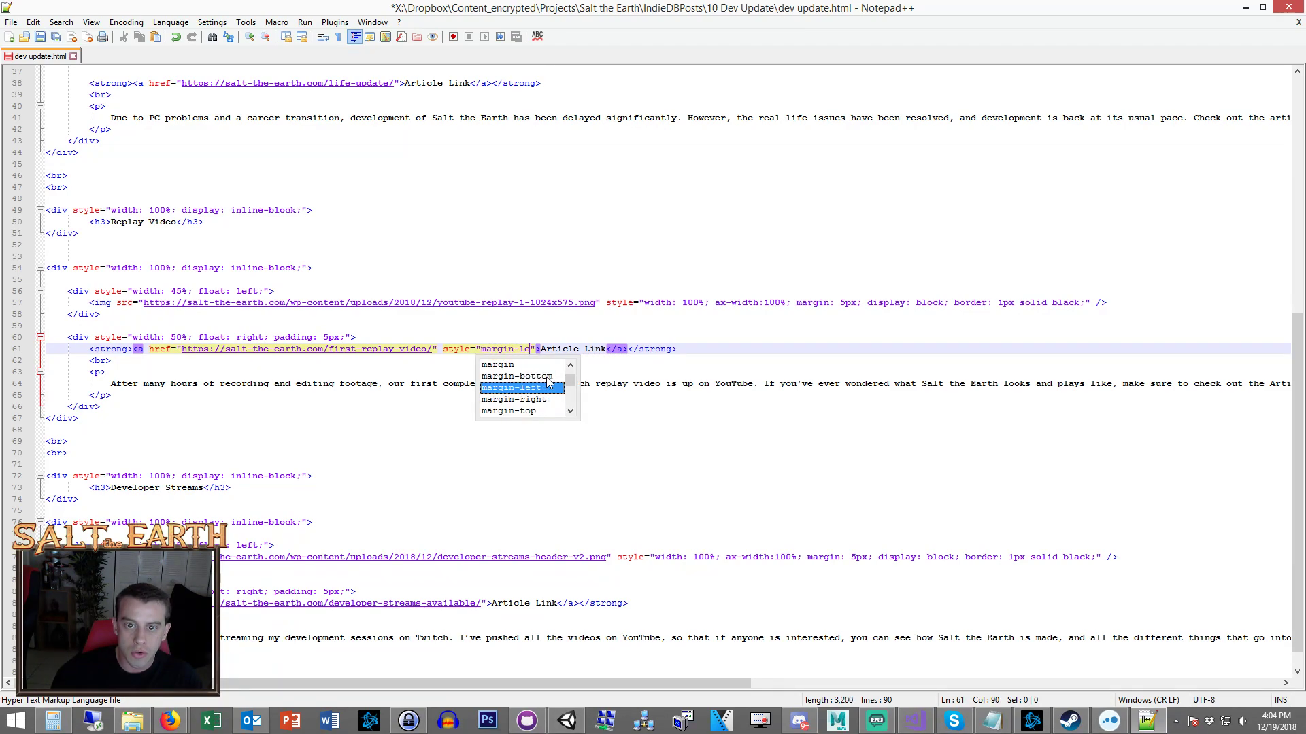
{"action": "type", "text": ": 10px;"}
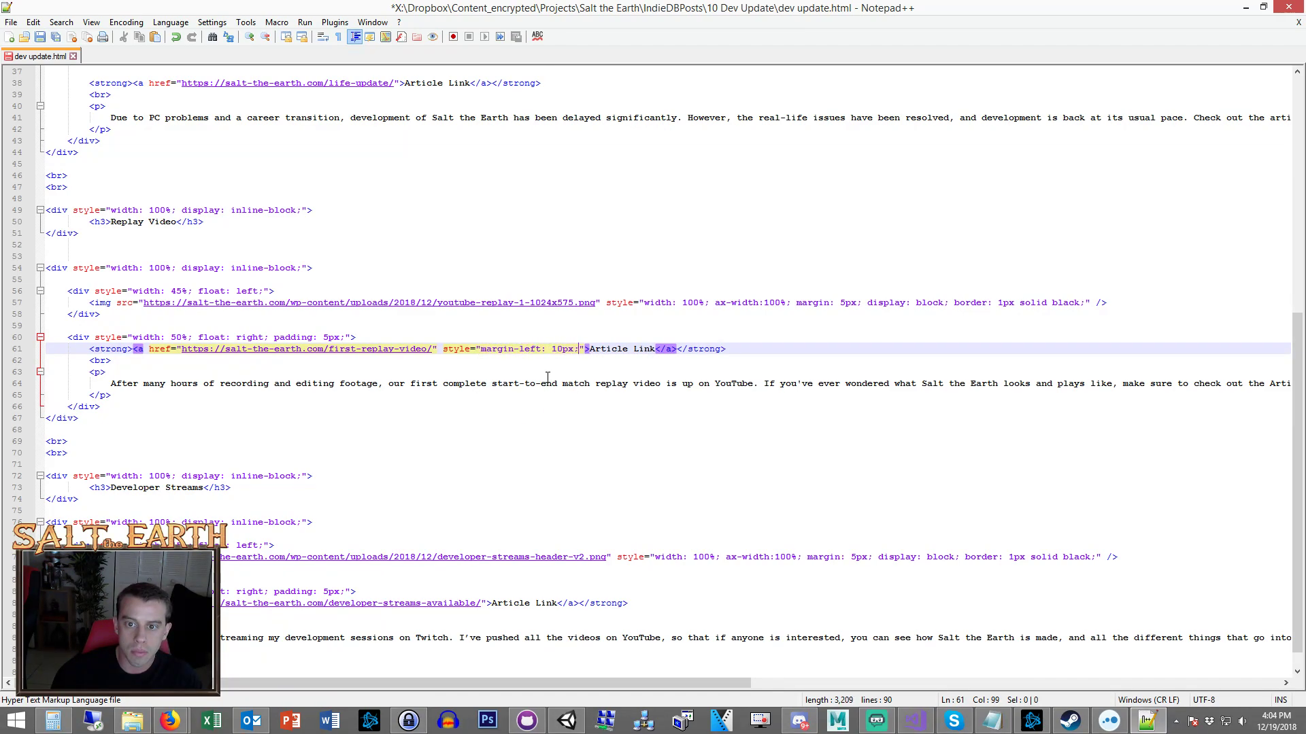
{"action": "key", "text": "ctrl+s"}
Copy the full updated HTML, switch to Firefox, replace the Dev Update article's source code with it and save the news.
{"action": "key", "text": "ctrl+a"}
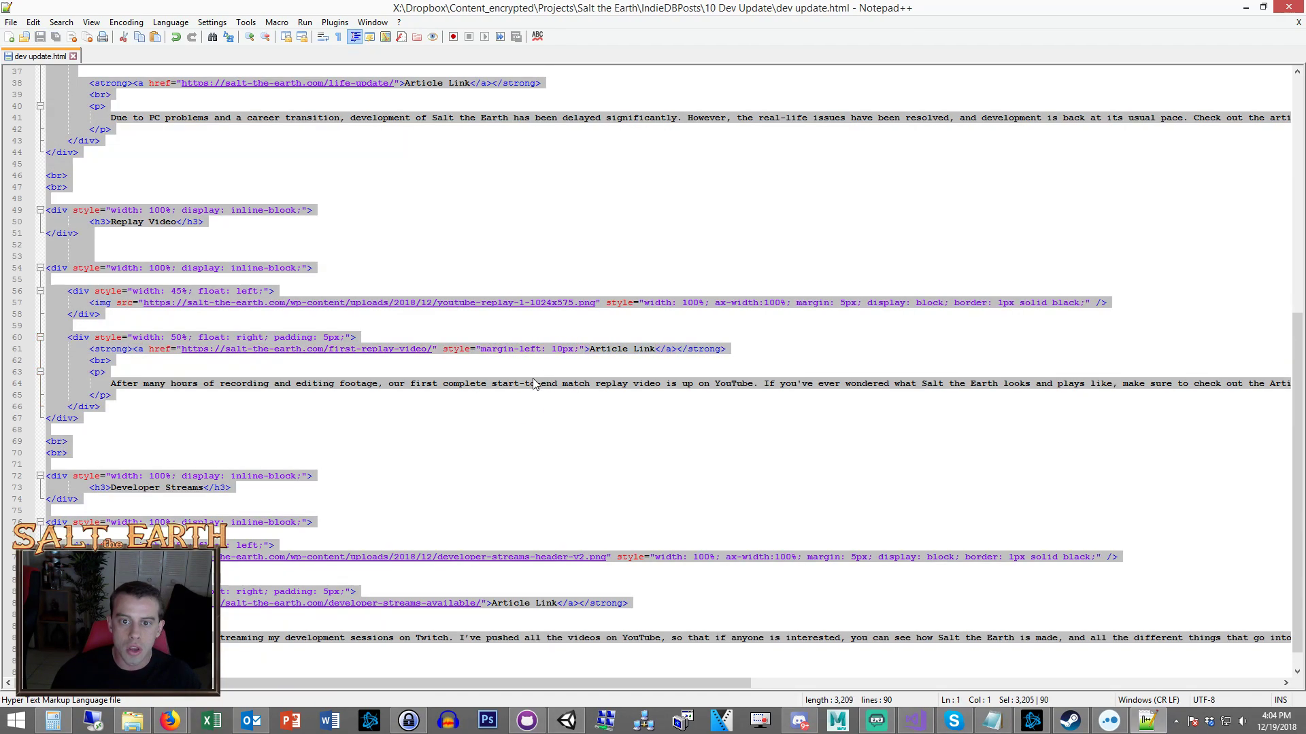
{"action": "left_click", "coordinate": [170, 720]}
{"action": "left_click", "coordinate": [102, 649]}
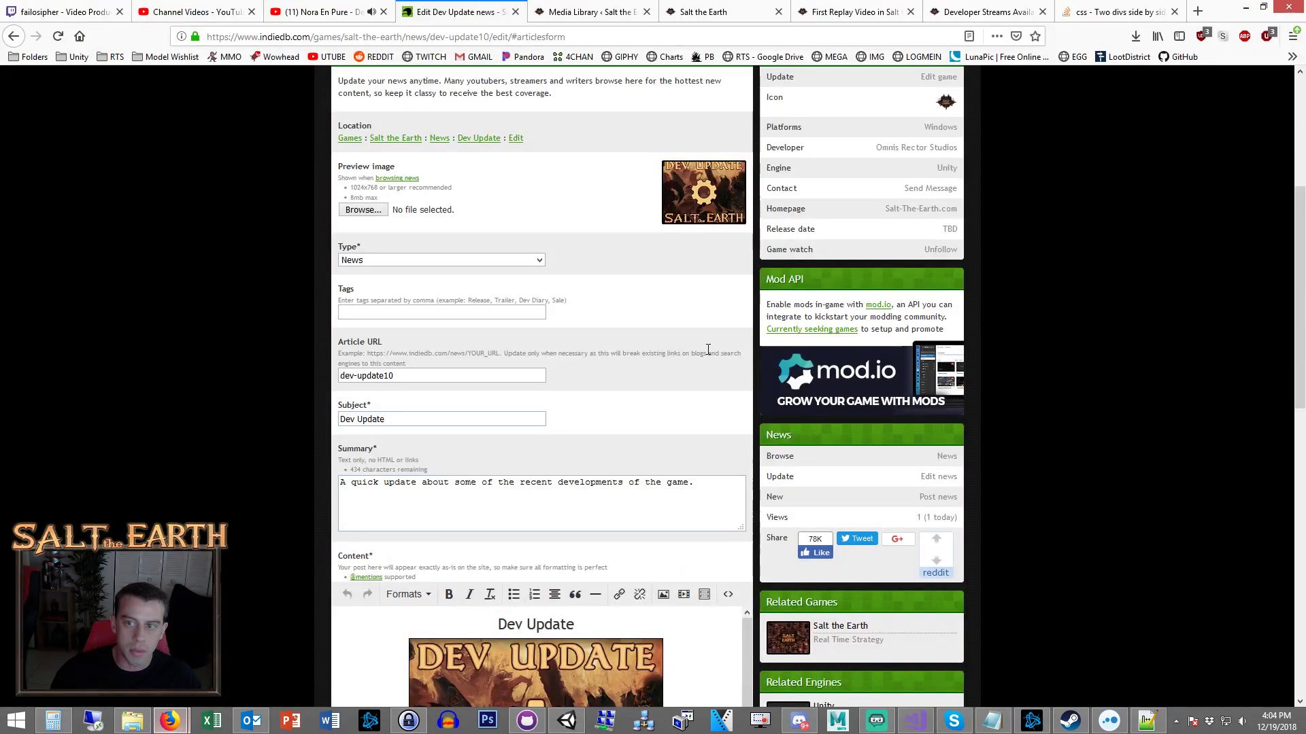
{"action": "scroll", "coordinate": [650, 367], "scroll_direction": "up", "scroll_amount": 4}
{"action": "scroll", "coordinate": [653, 373], "scroll_direction": "down", "scroll_amount": 6}
{"action": "left_click", "coordinate": [702, 411]}
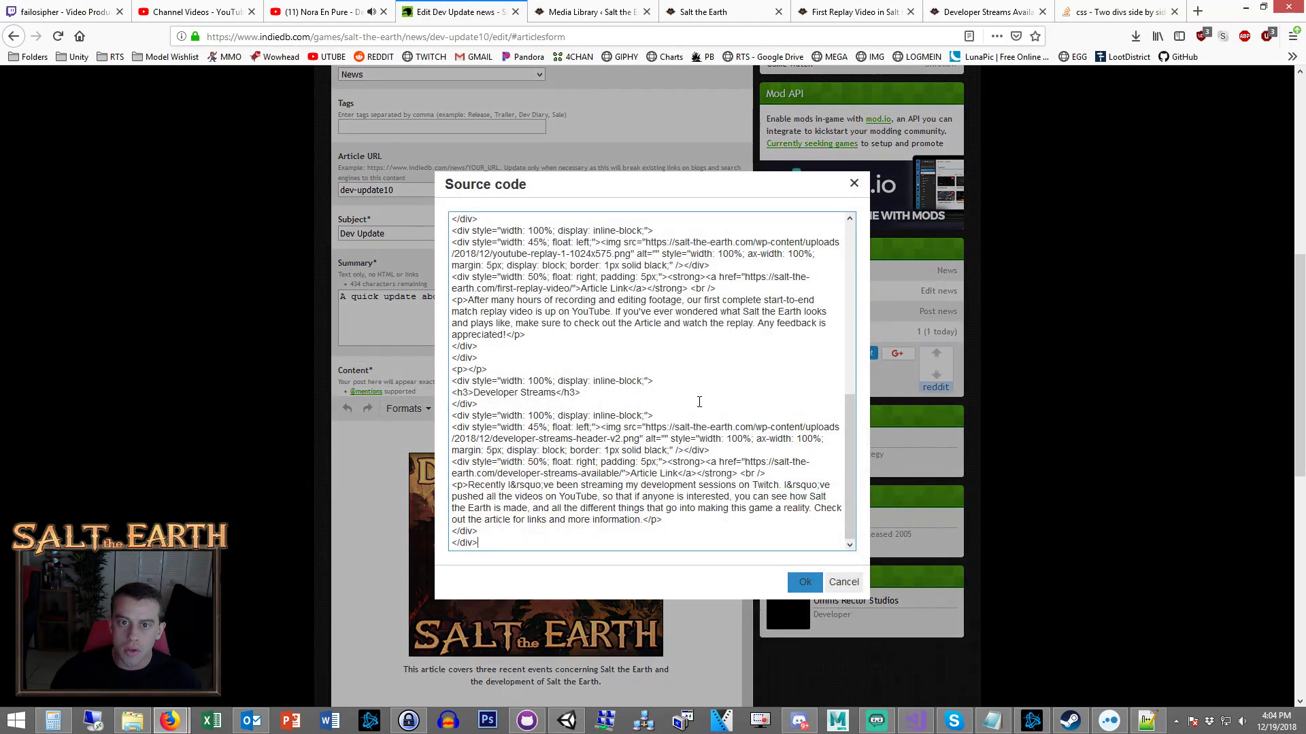
{"action": "key", "text": "ctrl+a"}
{"action": "key", "text": "ctrl+v"}
{"action": "left_click", "coordinate": [804, 582]}
{"action": "scroll", "coordinate": [693, 575], "scroll_direction": "down", "scroll_amount": 10}
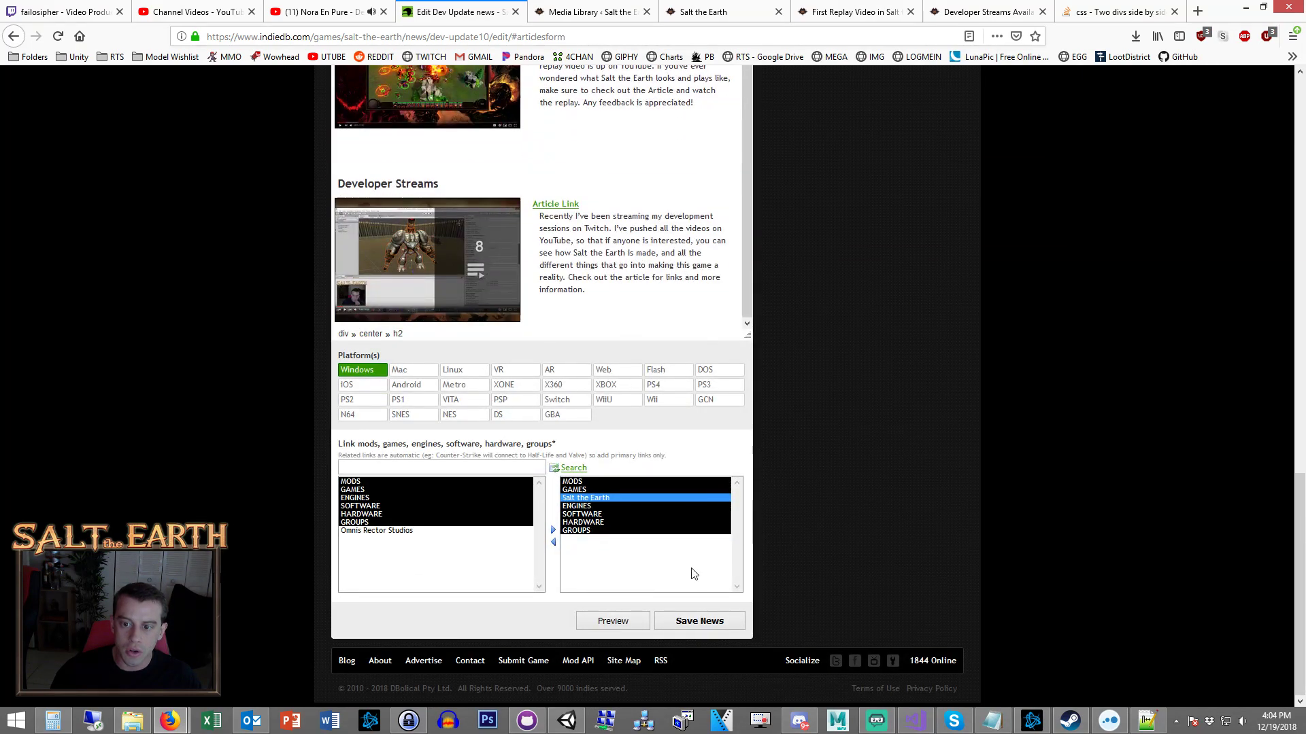
{"action": "left_click", "coordinate": [697, 619]}
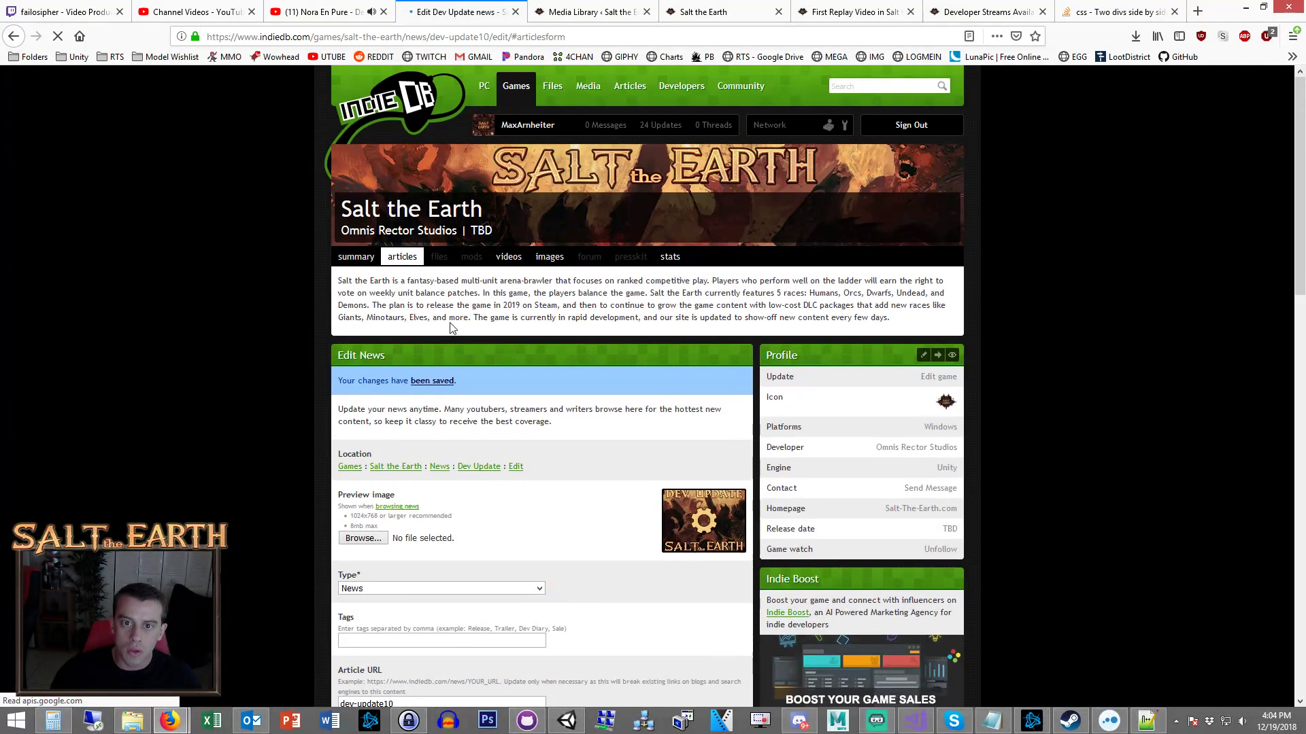
Open the Dev Update article from the game's article list and compare the Article Link alignment across its three sections.
{"action": "left_click", "coordinate": [408, 270]}
{"action": "scroll", "coordinate": [294, 337], "scroll_direction": "down", "scroll_amount": 5}
{"action": "scroll", "coordinate": [461, 373], "scroll_direction": "up", "scroll_amount": 3}
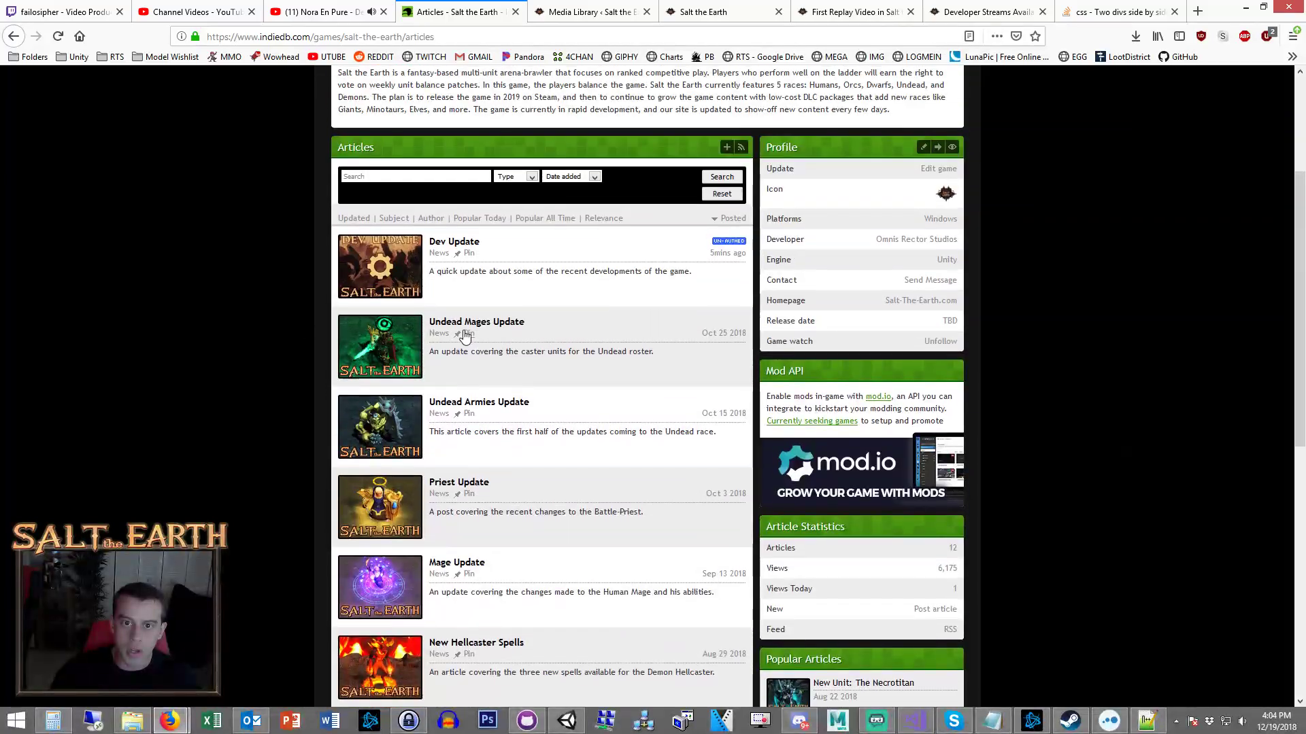
{"action": "left_click", "coordinate": [454, 243]}
{"action": "scroll", "coordinate": [259, 370], "scroll_direction": "down", "scroll_amount": 10}
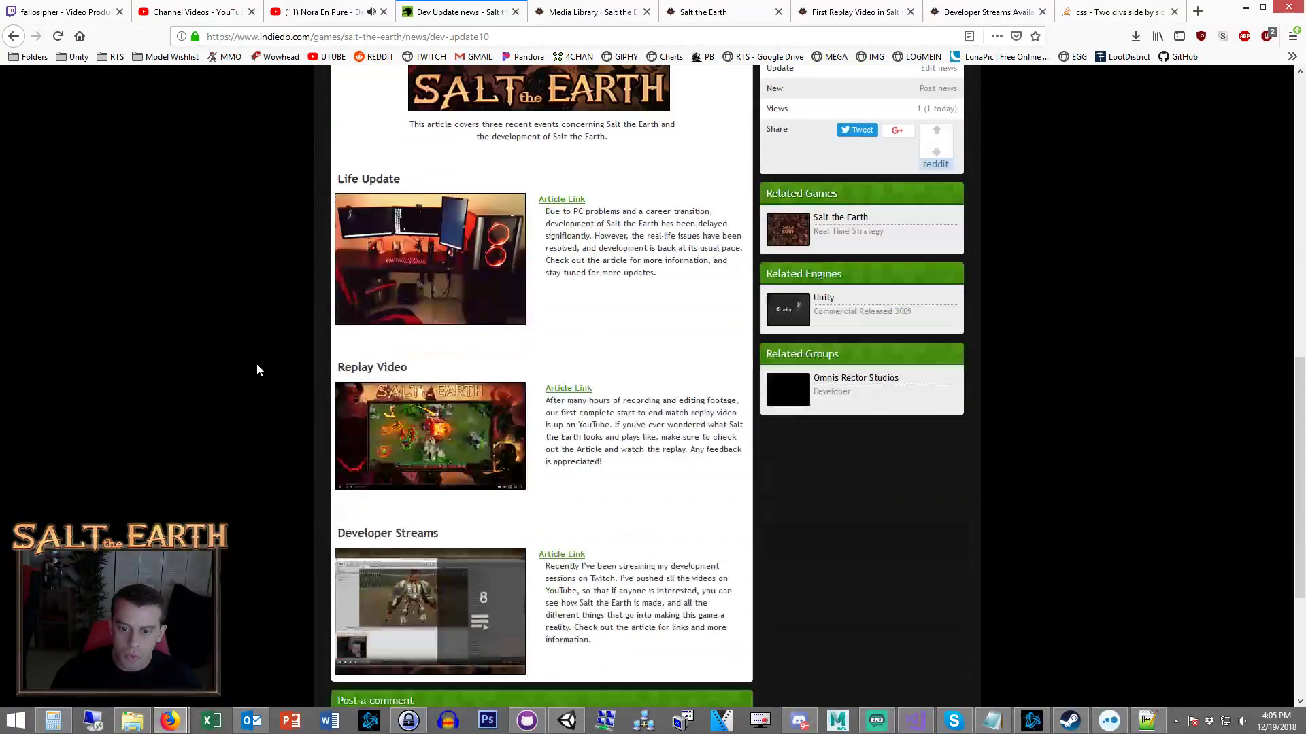
{"action": "scroll", "coordinate": [267, 360], "scroll_direction": "up", "scroll_amount": 1}
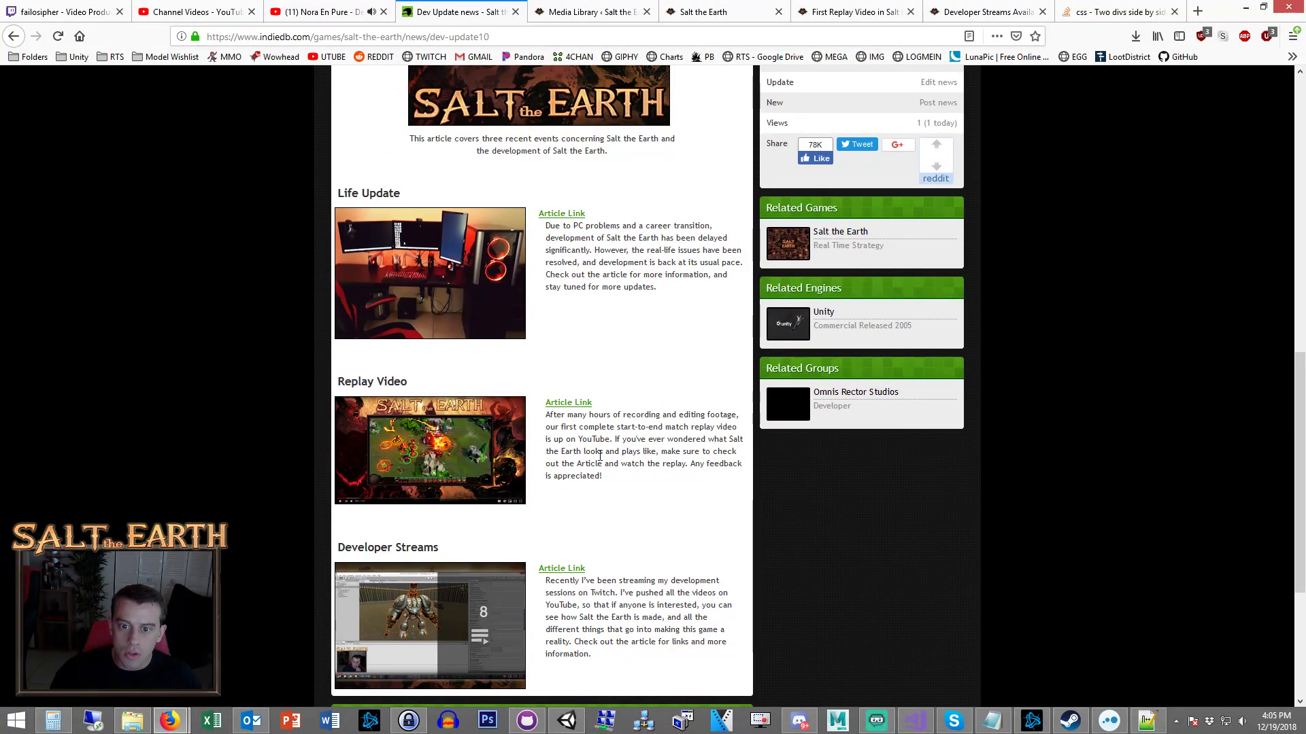
In Notepad++, copy the Replay Video link's style attribute and add style="margin-left: 10px;" to the Life Update section's Article Link anchor.
{"action": "left_click", "coordinate": [1145, 724]}
{"action": "scroll", "coordinate": [324, 419], "scroll_direction": "up", "scroll_amount": 4}
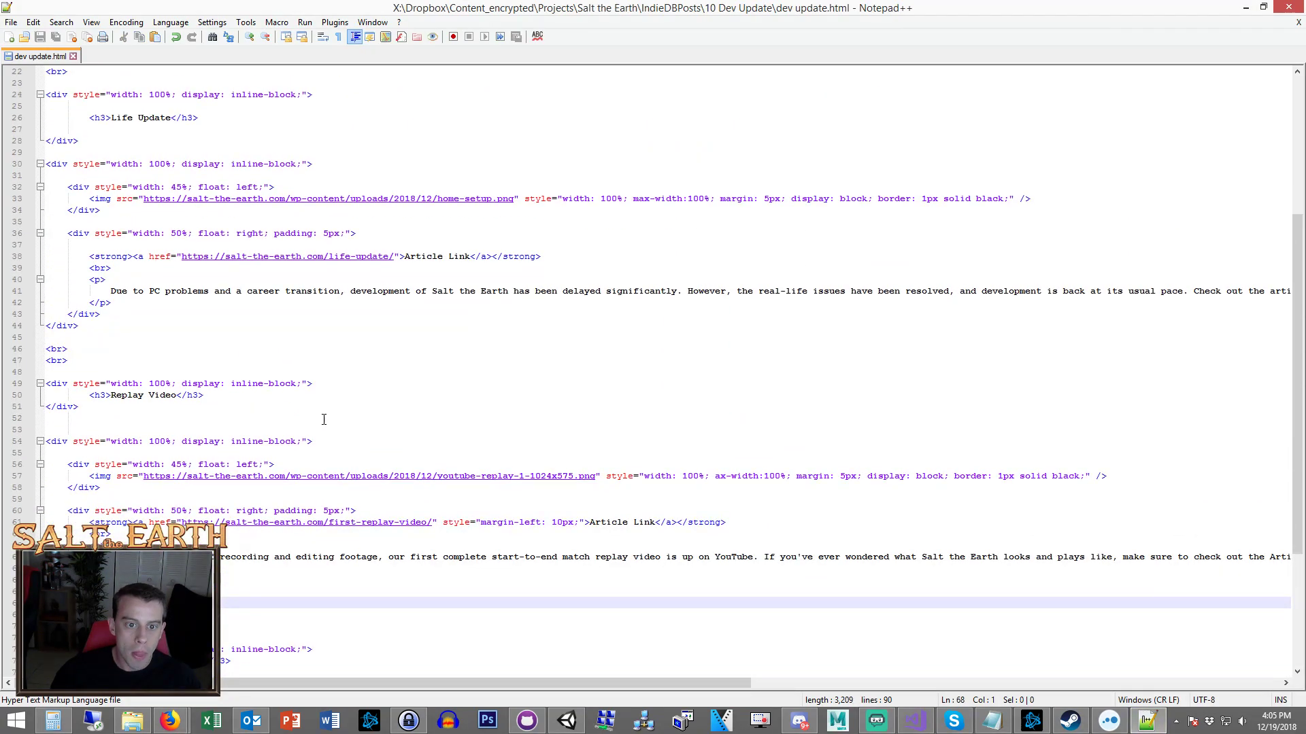
{"action": "left_click", "coordinate": [324, 428]}
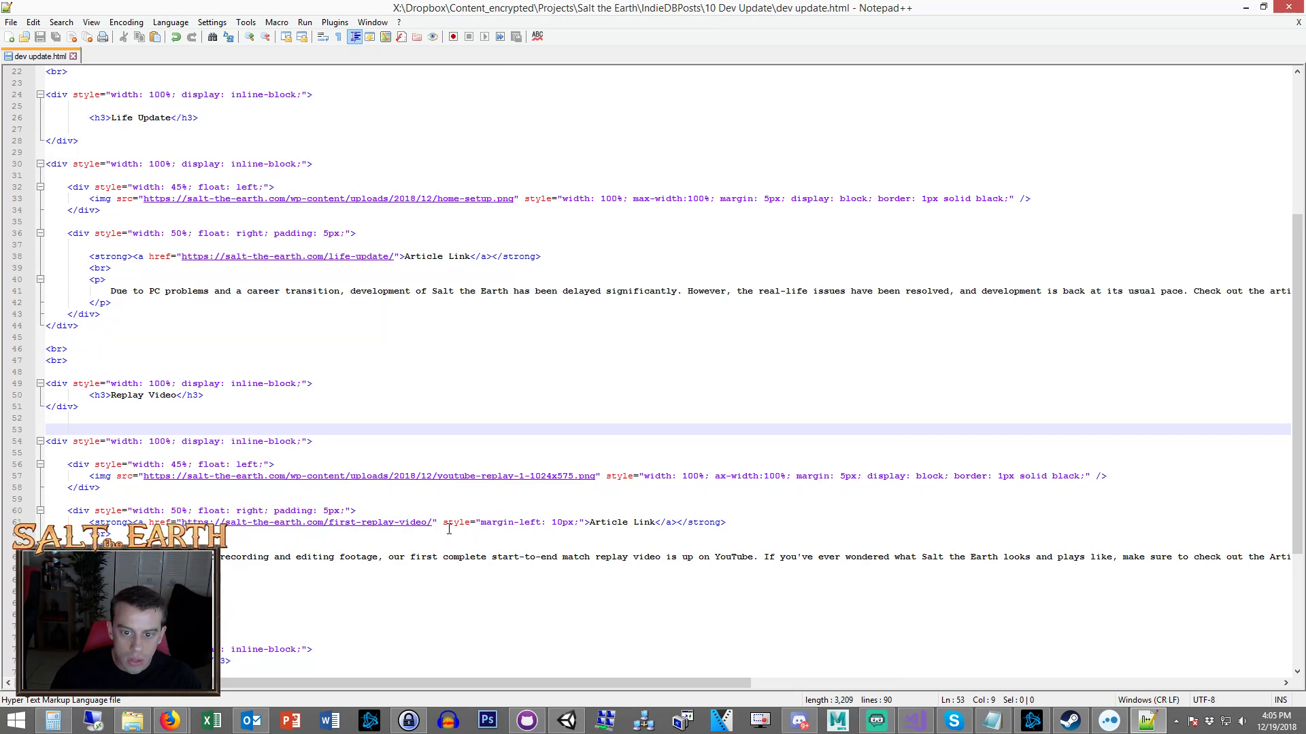
{"action": "left_click_drag", "start_coordinate": [447, 524], "coordinate": [576, 524]}
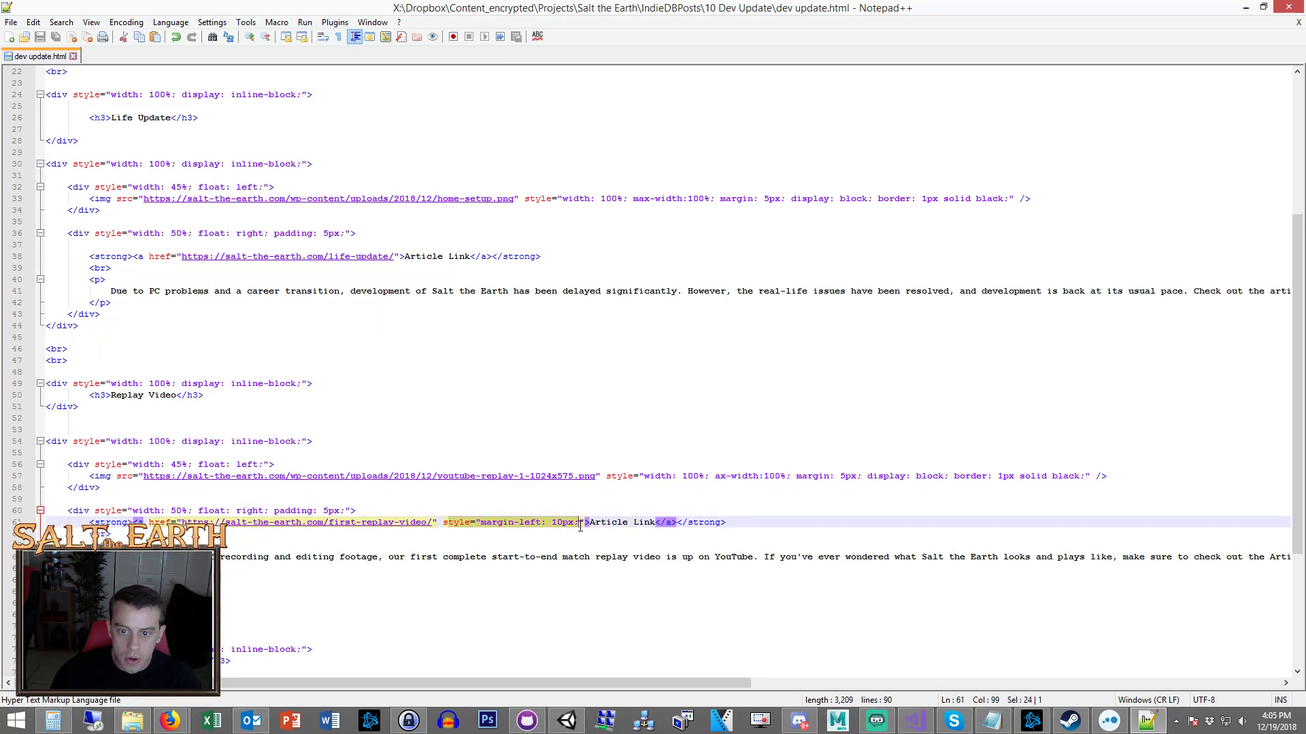
{"action": "left_click", "coordinate": [497, 524]}
{"action": "left_click_drag", "start_coordinate": [444, 522], "coordinate": [559, 522]}
{"action": "scroll", "coordinate": [466, 390], "scroll_direction": "up", "scroll_amount": 1}
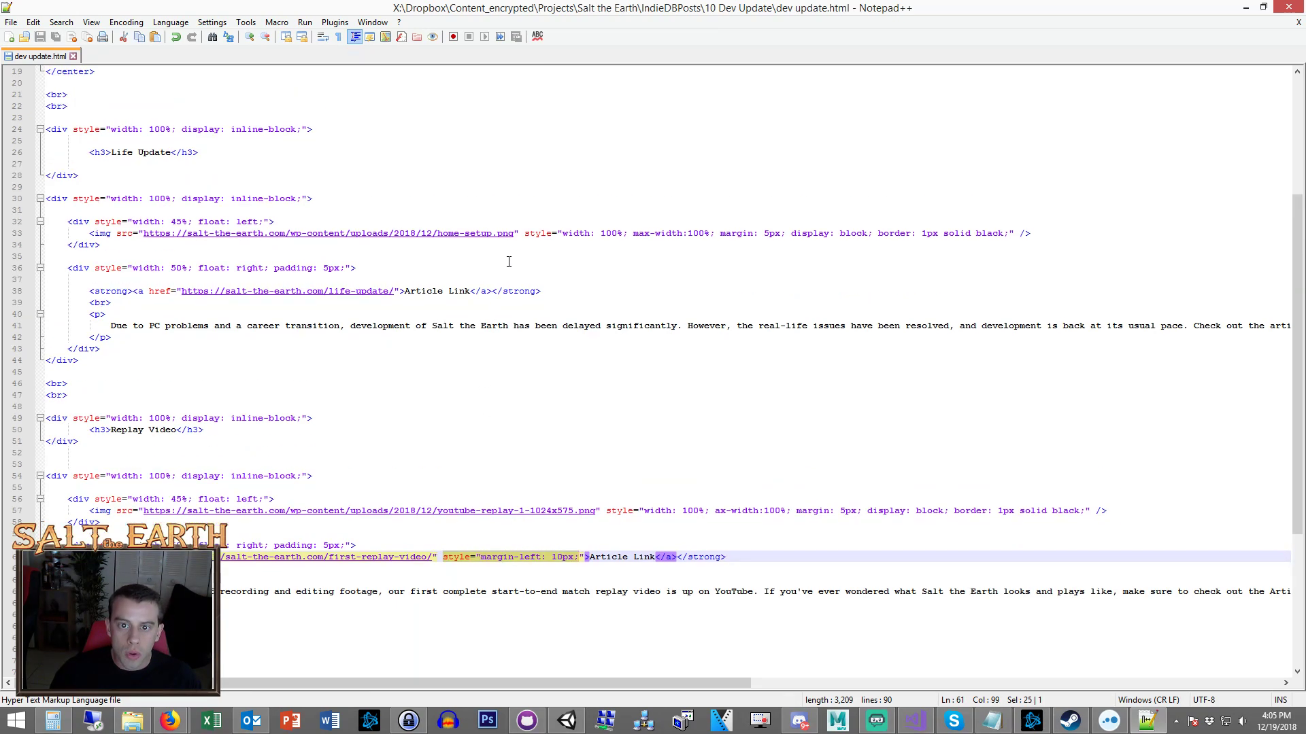
{"action": "left_click", "coordinate": [400, 291]}
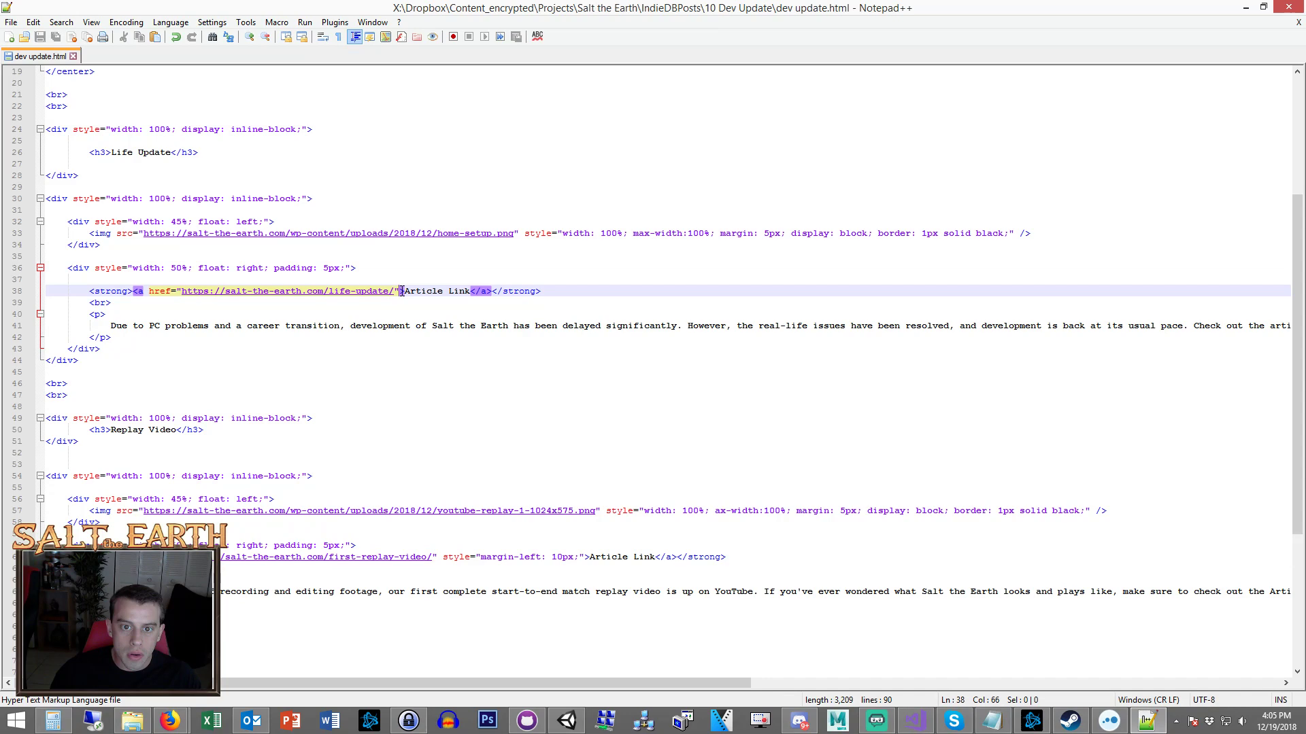
{"action": "type", "text": "style=\"margin-left: 10px;"}
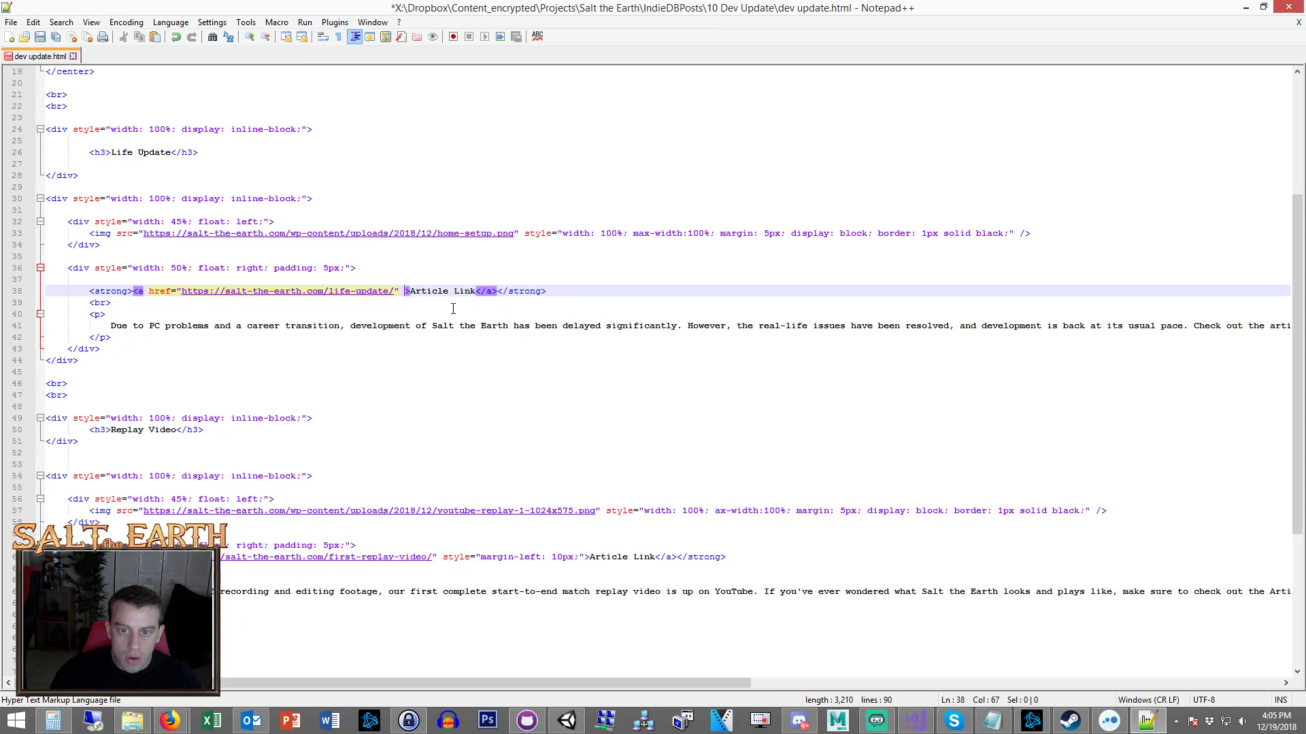
{"action": "type", "text": "\""}
{"action": "left_click", "coordinate": [490, 340]}
Add style="margin-left: 10px;" to the Developer Streams section's Article Link anchor and save the file.
{"action": "scroll", "coordinate": [493, 364], "scroll_direction": "down", "scroll_amount": 7}
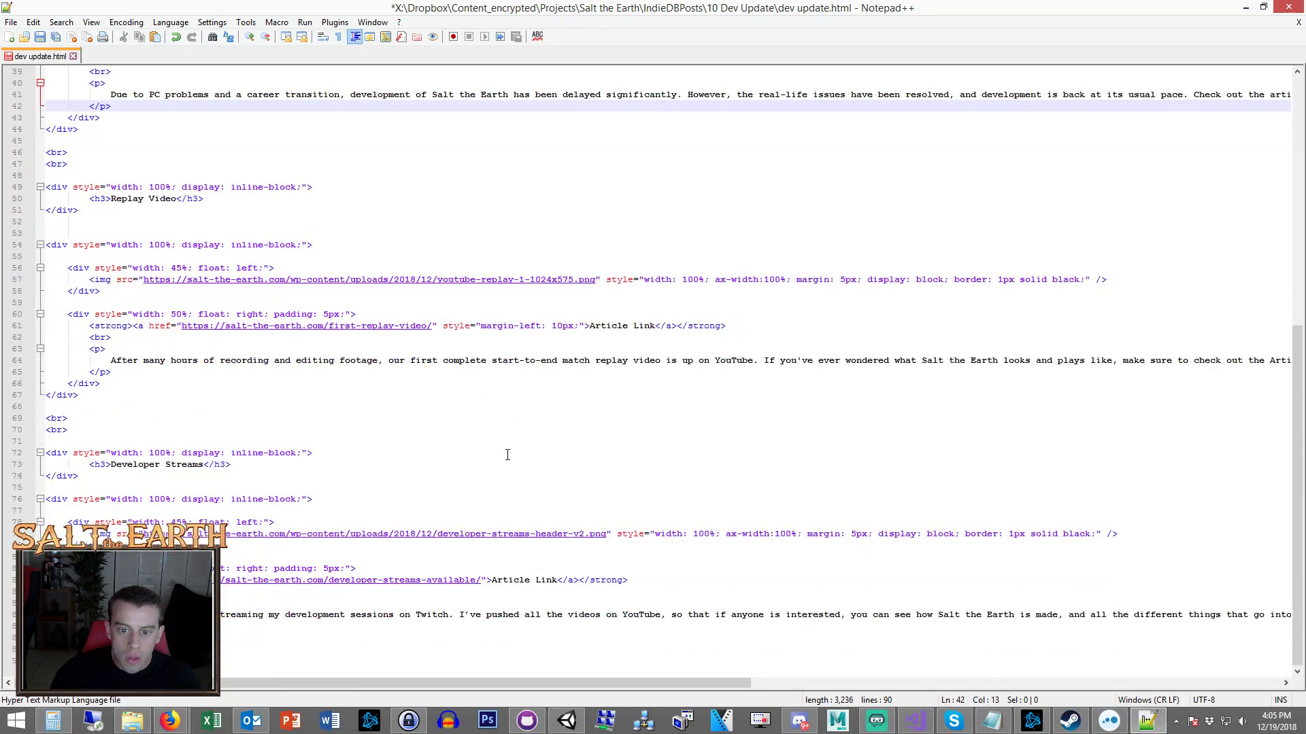
{"action": "left_click", "coordinate": [486, 580]}
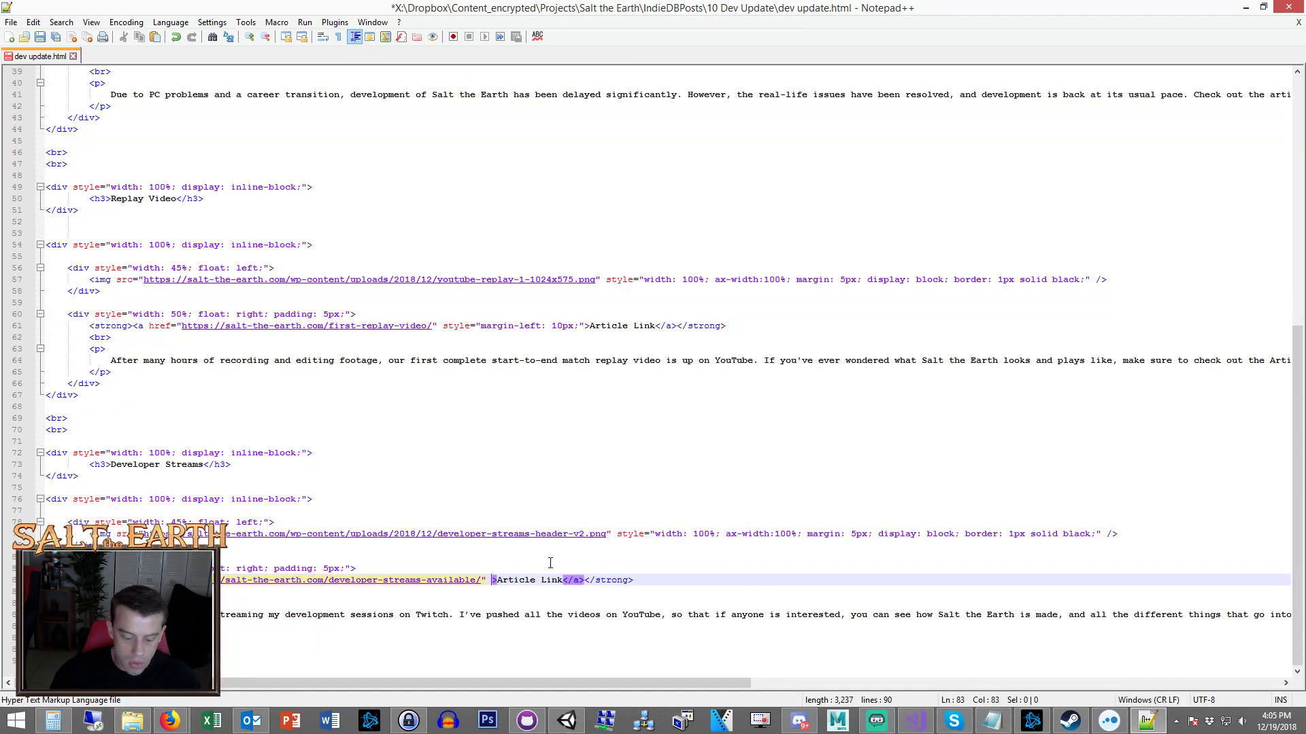
{"action": "type", "text": "style=\"margin-left: 10px;"}
{"action": "type", "text": "\""}
{"action": "left_click", "coordinate": [551, 561]}
{"action": "key", "text": "ctrl+s"}
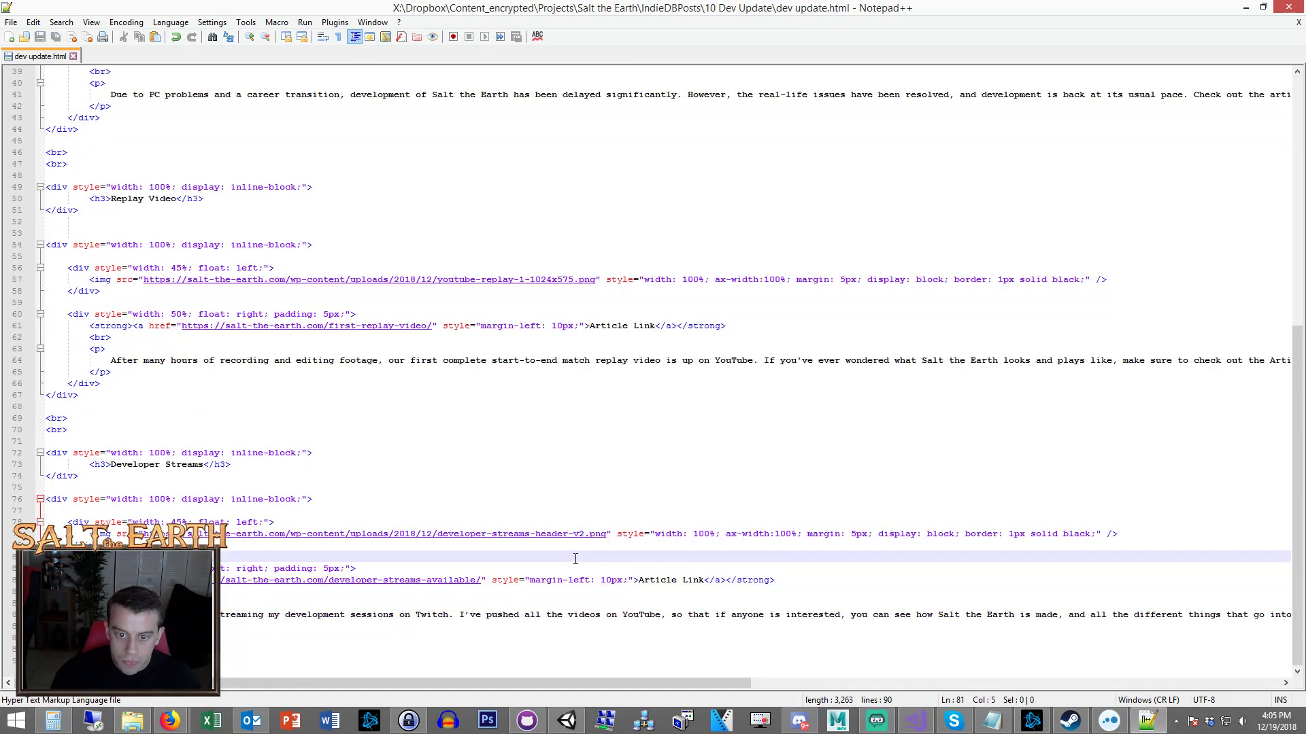
Copy the entire HTML file, switch to Firefox and open the Dev Update news for editing.
{"action": "key", "text": "ctrl+a"}
{"action": "mouse_move", "coordinate": [170, 721]}
{"action": "left_click", "coordinate": [98, 649]}
{"action": "scroll", "coordinate": [640, 345], "scroll_direction": "up", "scroll_amount": 9}
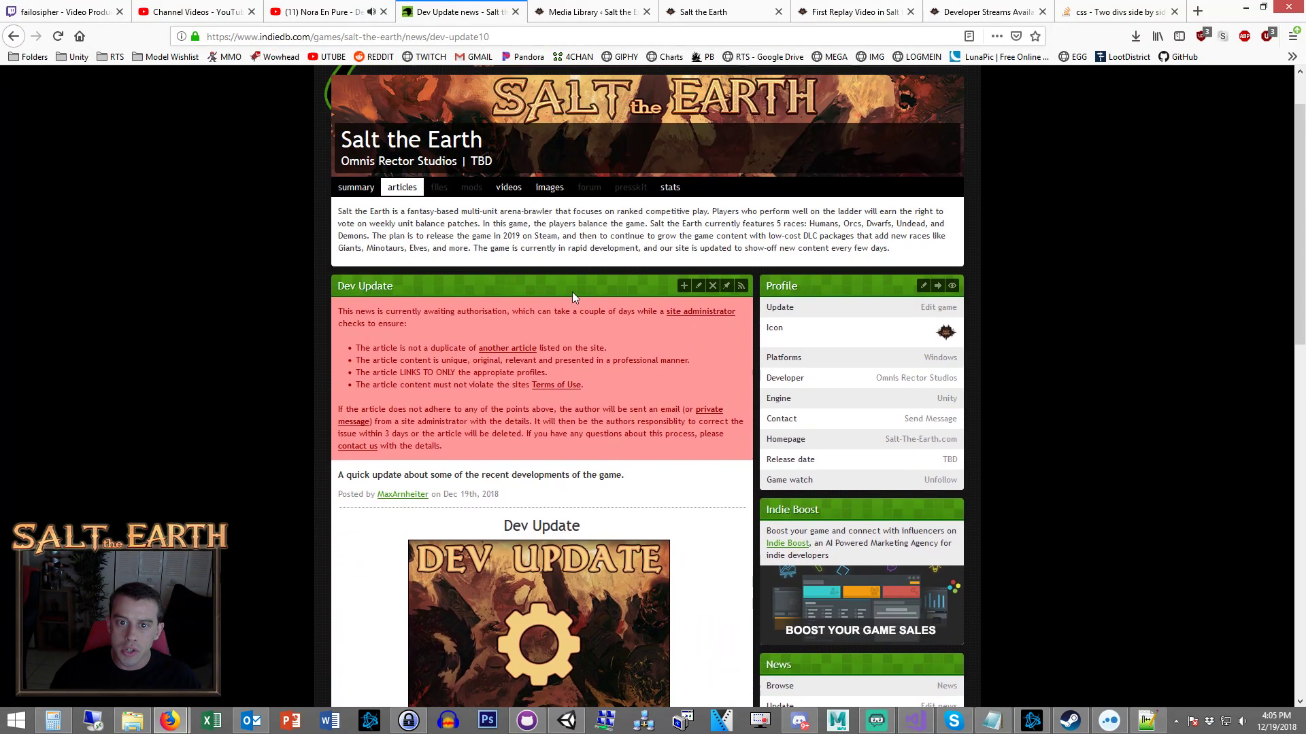
{"action": "left_click", "coordinate": [699, 286]}
Replace the article's source code with the HTML containing all three link margins and save the news.
{"action": "scroll", "coordinate": [738, 397], "scroll_direction": "up", "scroll_amount": 2}
{"action": "scroll", "coordinate": [741, 326], "scroll_direction": "down", "scroll_amount": 6}
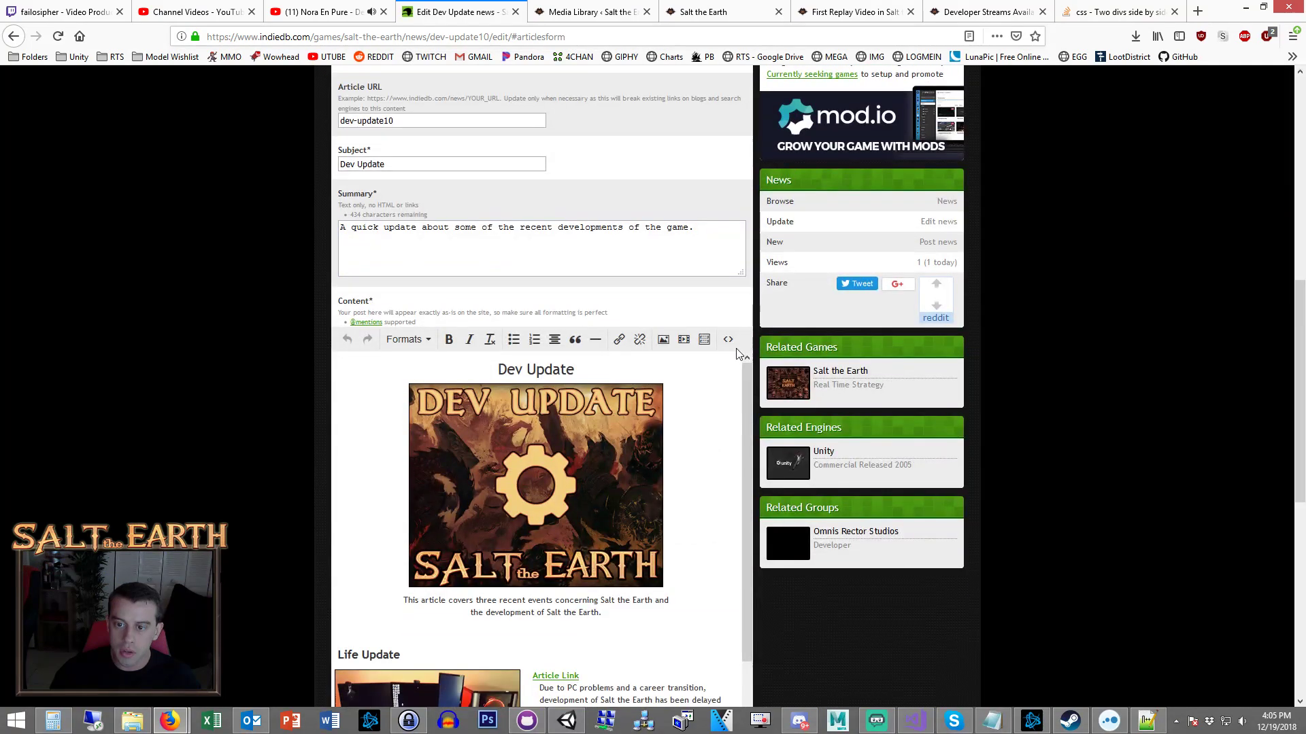
{"action": "left_click", "coordinate": [735, 339]}
{"action": "key", "text": "ctrl+a"}
{"action": "key", "text": "ctrl+v"}
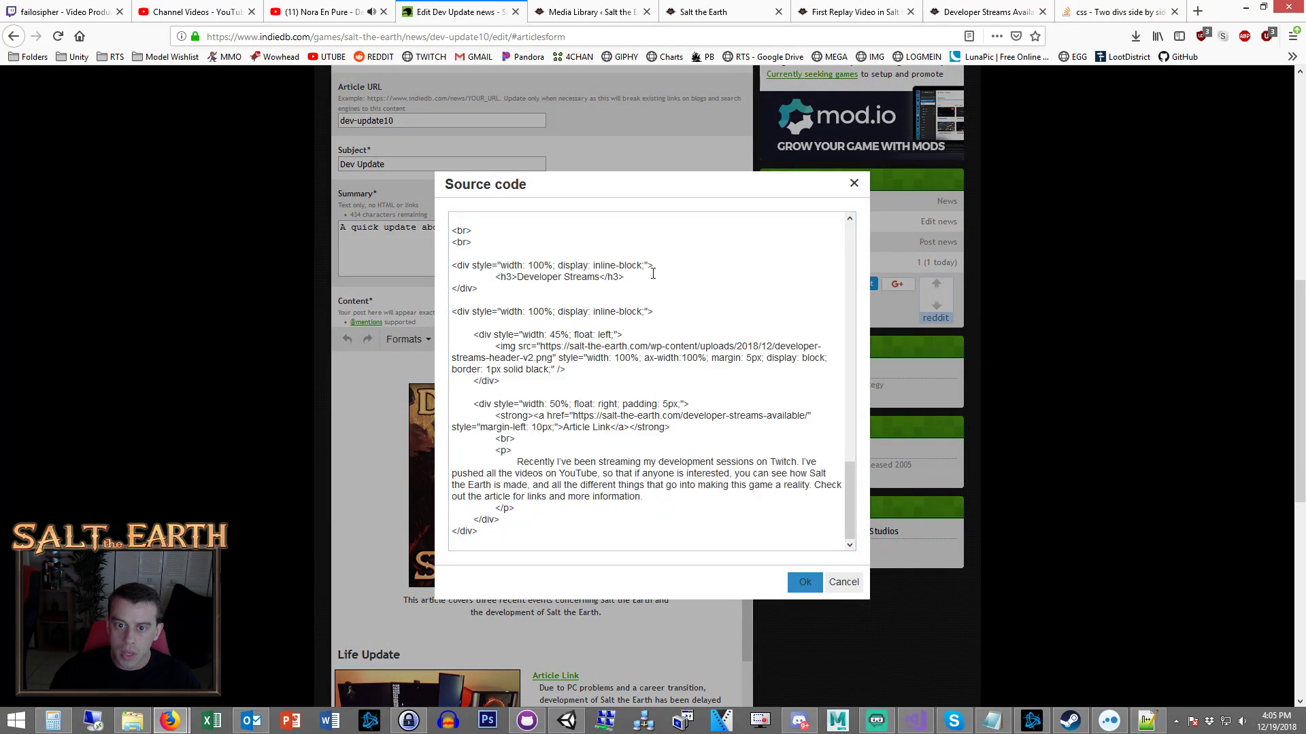
{"action": "left_click", "coordinate": [804, 584]}
{"action": "scroll", "coordinate": [843, 537], "scroll_direction": "down", "scroll_amount": 7}
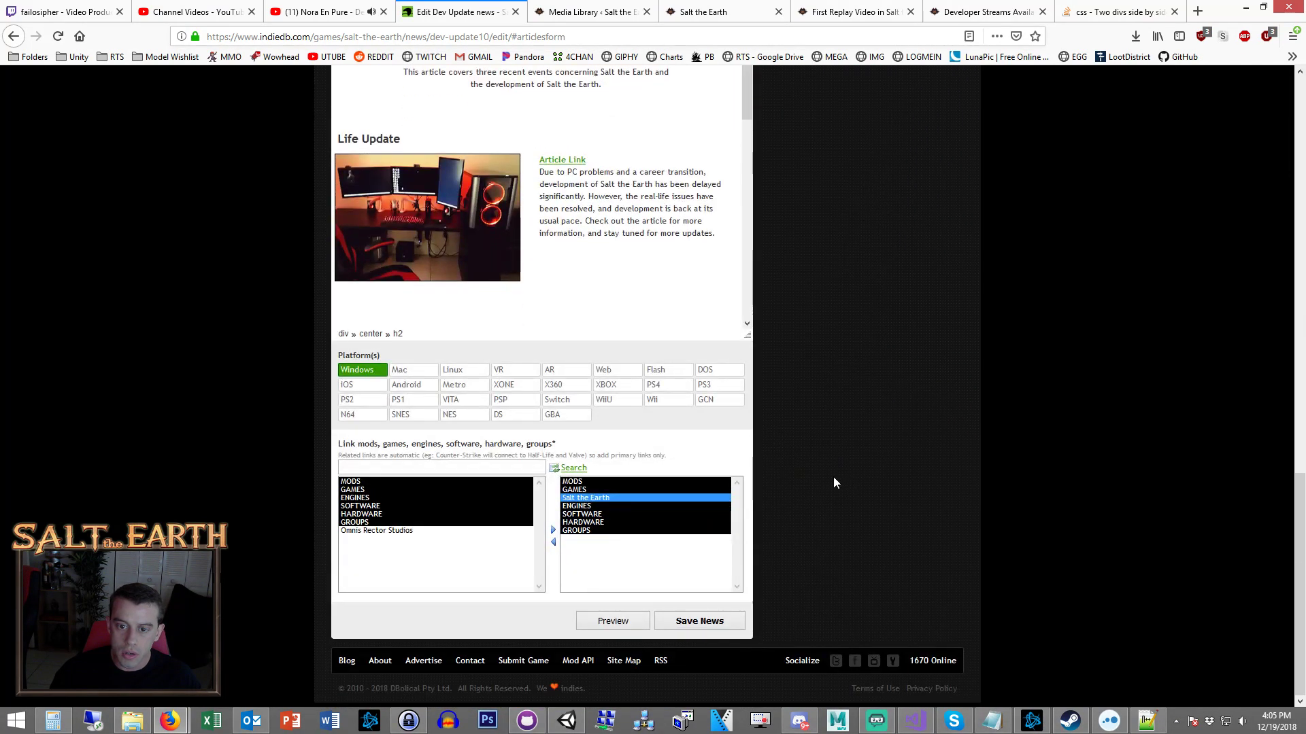
{"action": "left_click", "coordinate": [730, 624]}
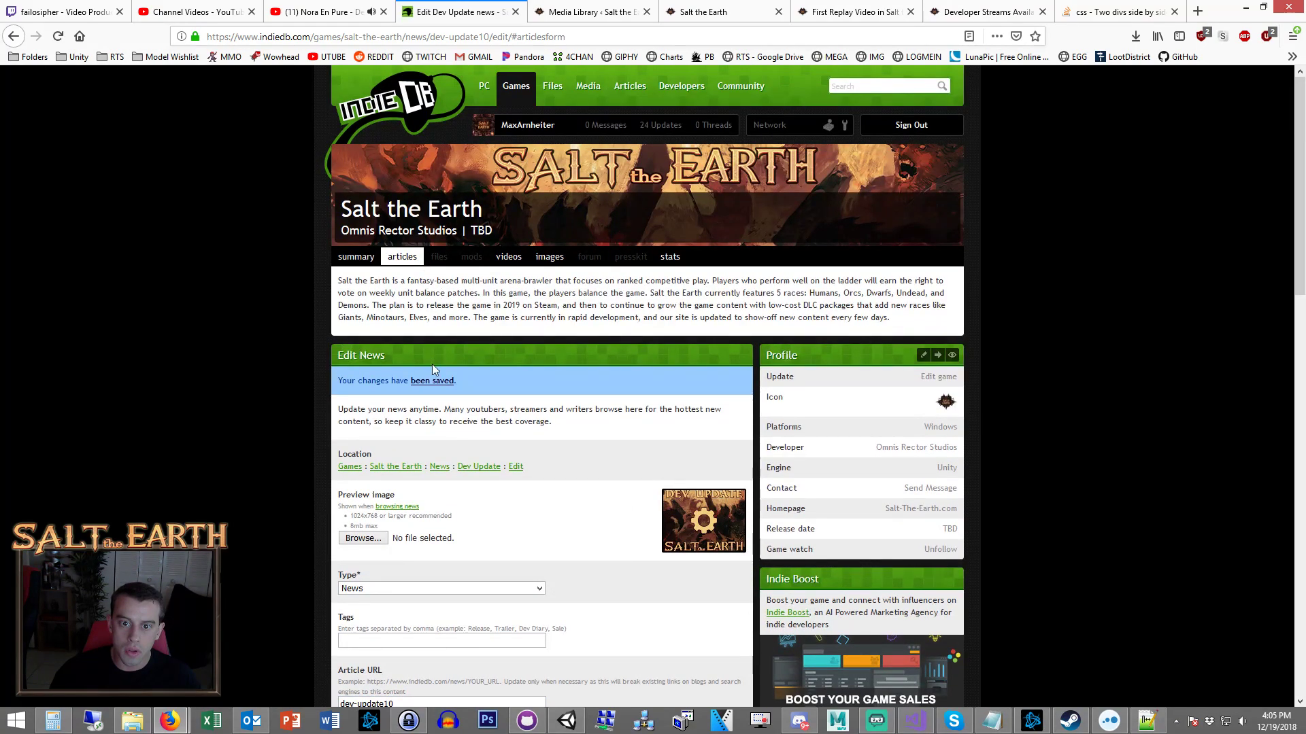
Open the saved Dev Update article and examine its heading image, three sections and Article Link alignment.
{"action": "left_click", "coordinate": [433, 382]}
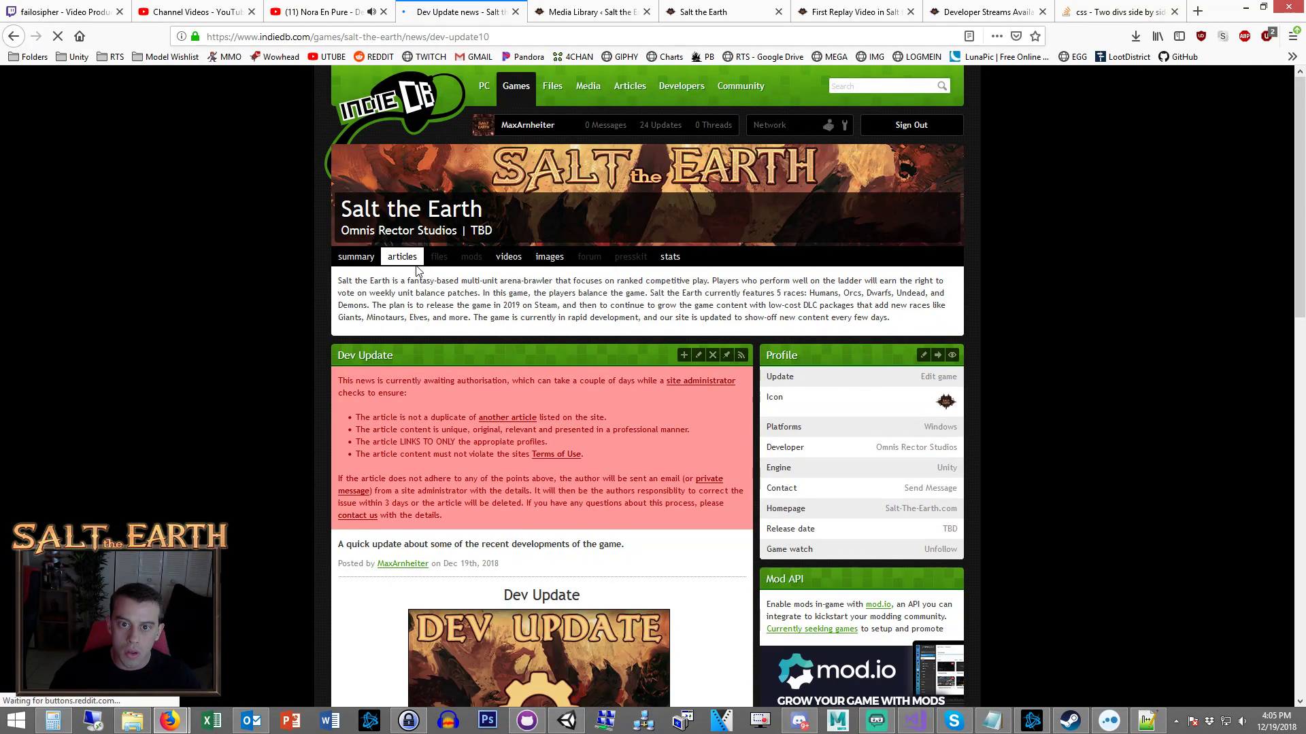
{"action": "scroll", "coordinate": [238, 408], "scroll_direction": "down", "scroll_amount": 7}
{"action": "scroll", "coordinate": [230, 377], "scroll_direction": "down", "scroll_amount": 6}
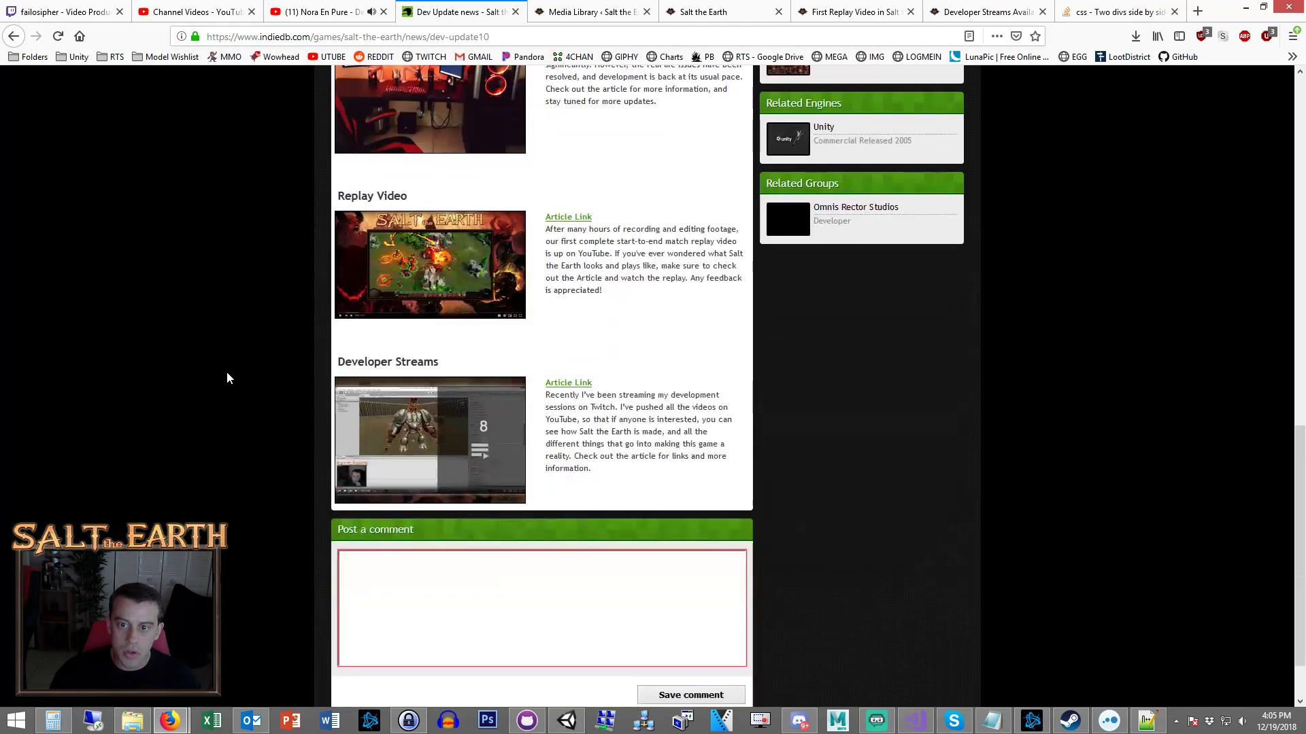
{"action": "scroll", "coordinate": [226, 370], "scroll_direction": "up", "scroll_amount": 3}
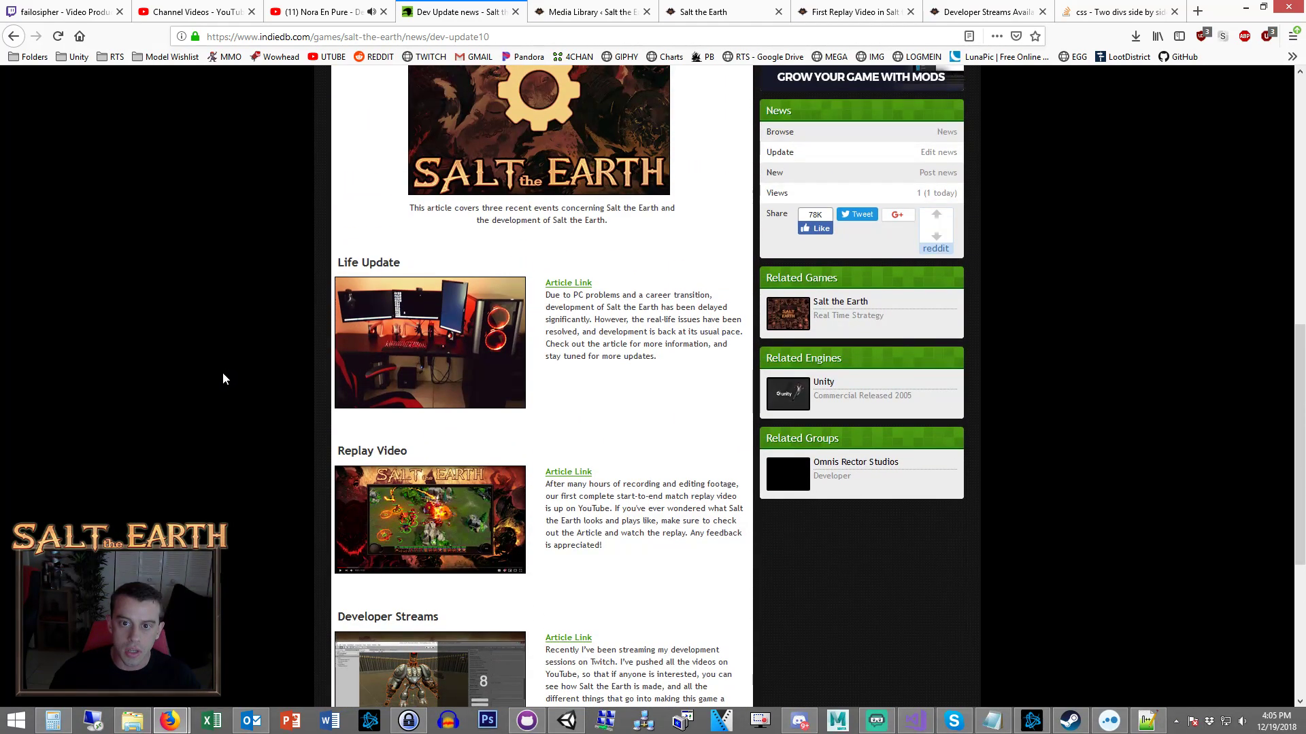
{"action": "scroll", "coordinate": [223, 373], "scroll_direction": "up", "scroll_amount": 2}
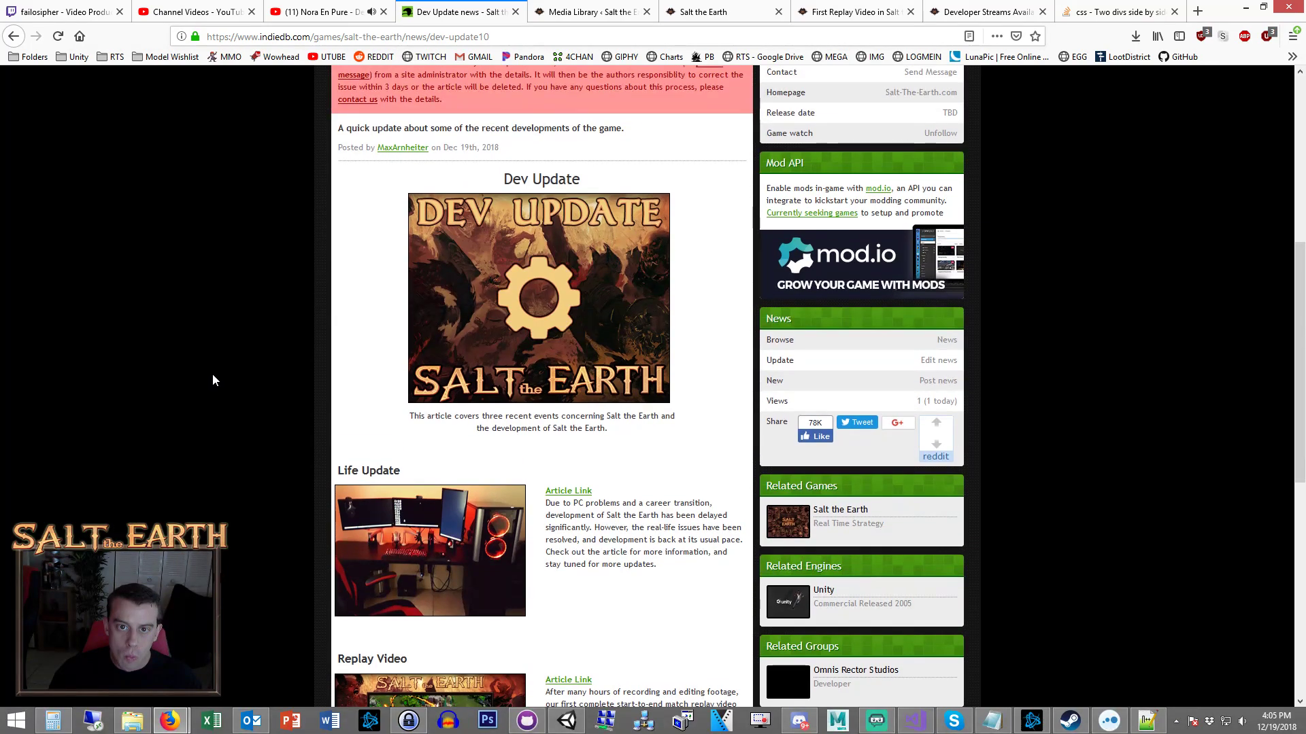
{"action": "scroll", "coordinate": [212, 376], "scroll_direction": "down", "scroll_amount": 7}
{"action": "scroll", "coordinate": [209, 375], "scroll_direction": "up", "scroll_amount": 4}
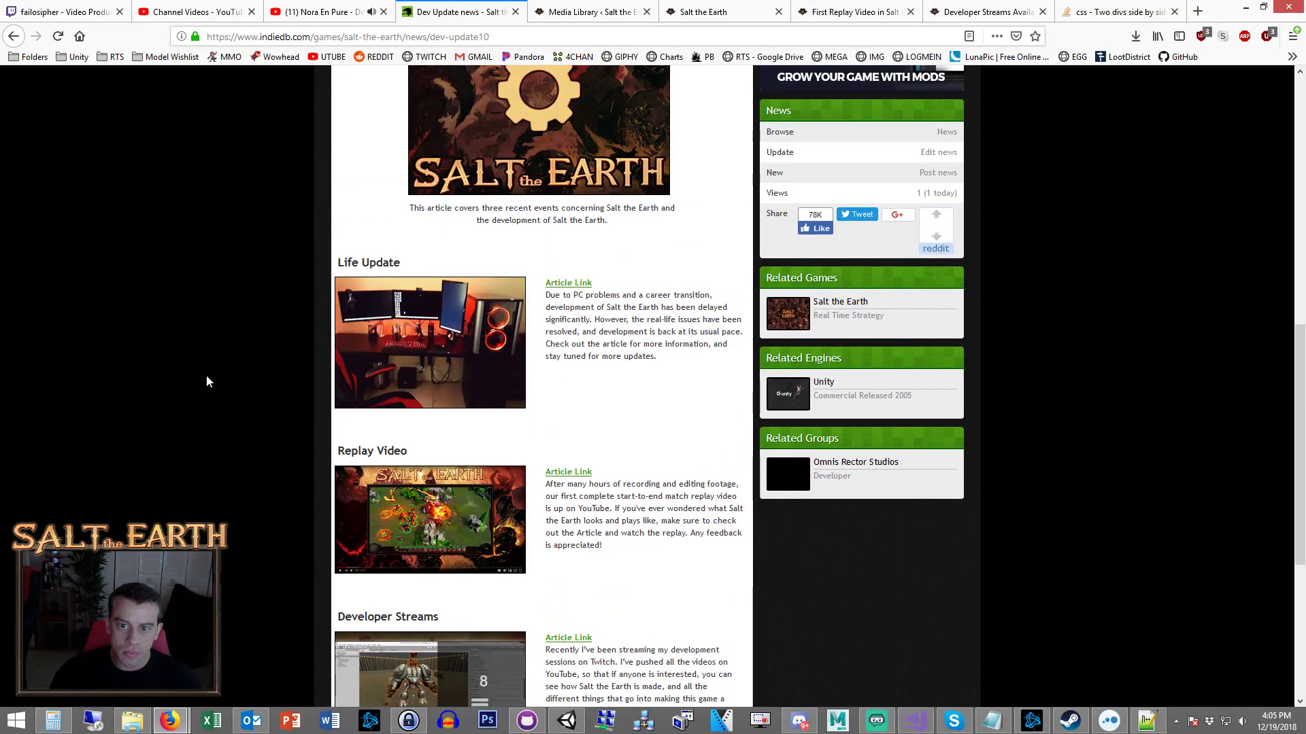
{"action": "scroll", "coordinate": [206, 375], "scroll_direction": "down", "scroll_amount": 4}
{"action": "scroll", "coordinate": [205, 372], "scroll_direction": "up", "scroll_amount": 4}
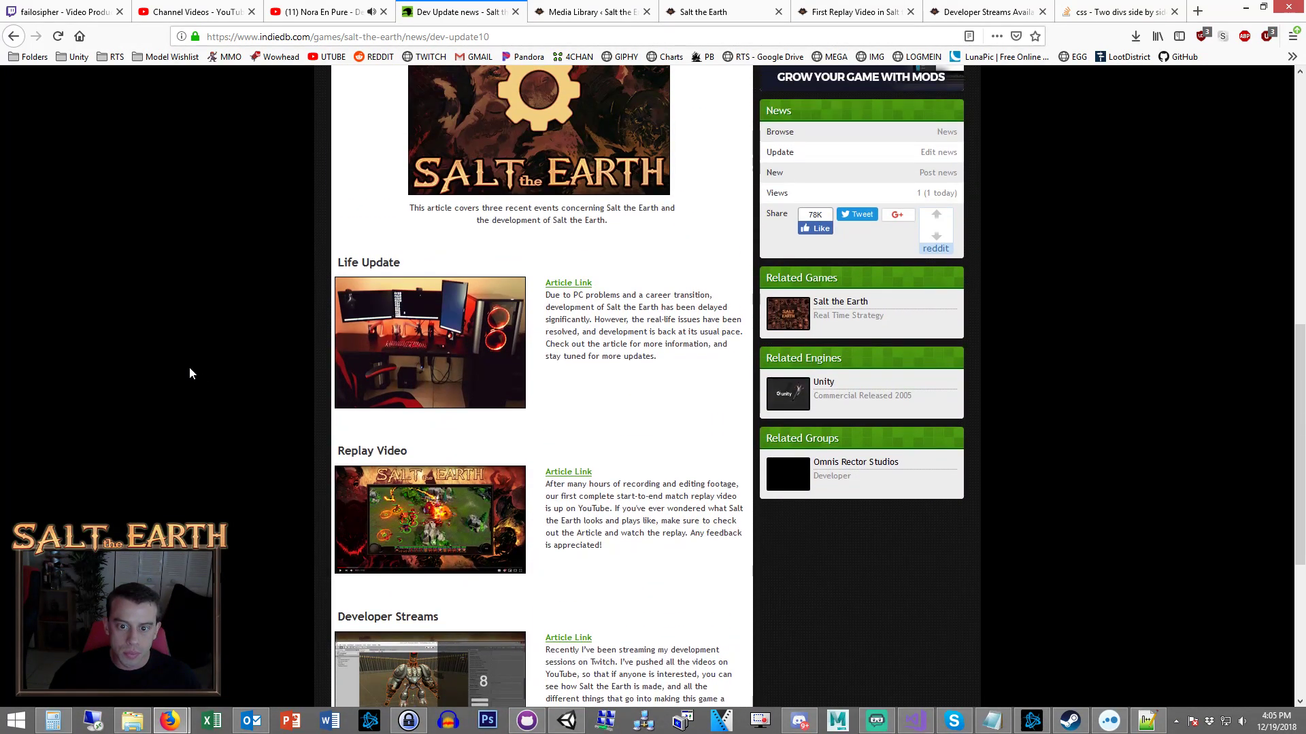
{"action": "scroll", "coordinate": [190, 365], "scroll_direction": "down", "scroll_amount": 4}
{"action": "scroll", "coordinate": [188, 366], "scroll_direction": "up", "scroll_amount": 4}
{"action": "scroll", "coordinate": [187, 366], "scroll_direction": "up", "scroll_amount": 2}
{"action": "scroll", "coordinate": [185, 364], "scroll_direction": "down", "scroll_amount": 4}
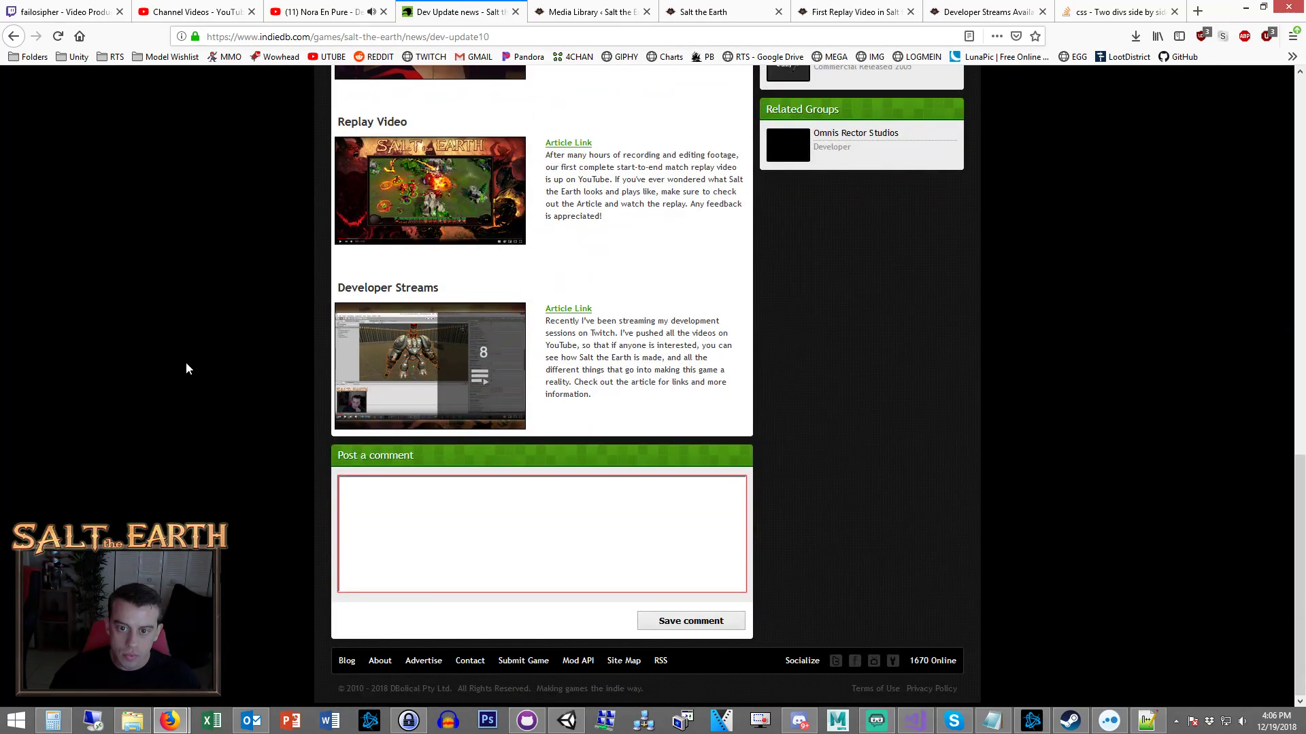
{"action": "scroll", "coordinate": [183, 362], "scroll_direction": "up", "scroll_amount": 5}
{"action": "scroll", "coordinate": [986, 612], "scroll_direction": "up", "scroll_amount": 4}
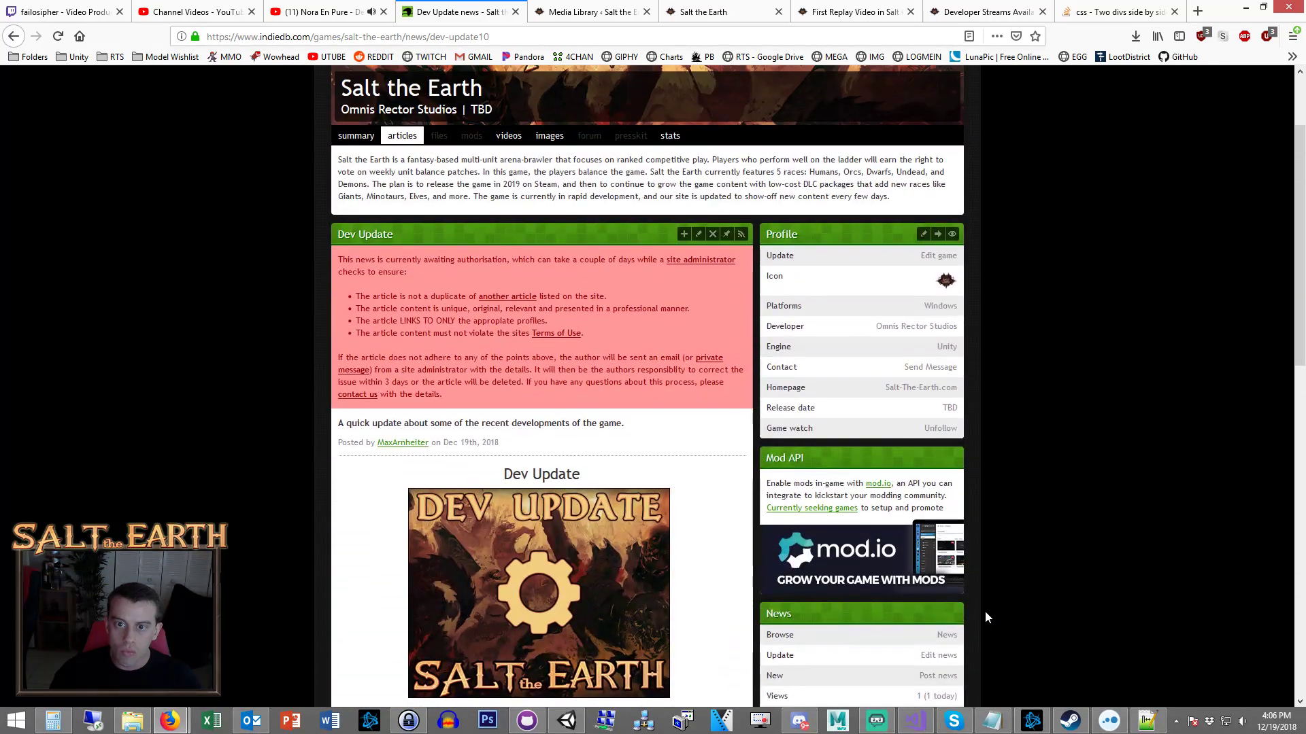
{"action": "scroll", "coordinate": [985, 611], "scroll_direction": "down", "scroll_amount": 4}
{"action": "scroll", "coordinate": [974, 589], "scroll_direction": "up", "scroll_amount": 4}
{"action": "scroll", "coordinate": [974, 588], "scroll_direction": "up", "scroll_amount": 1}
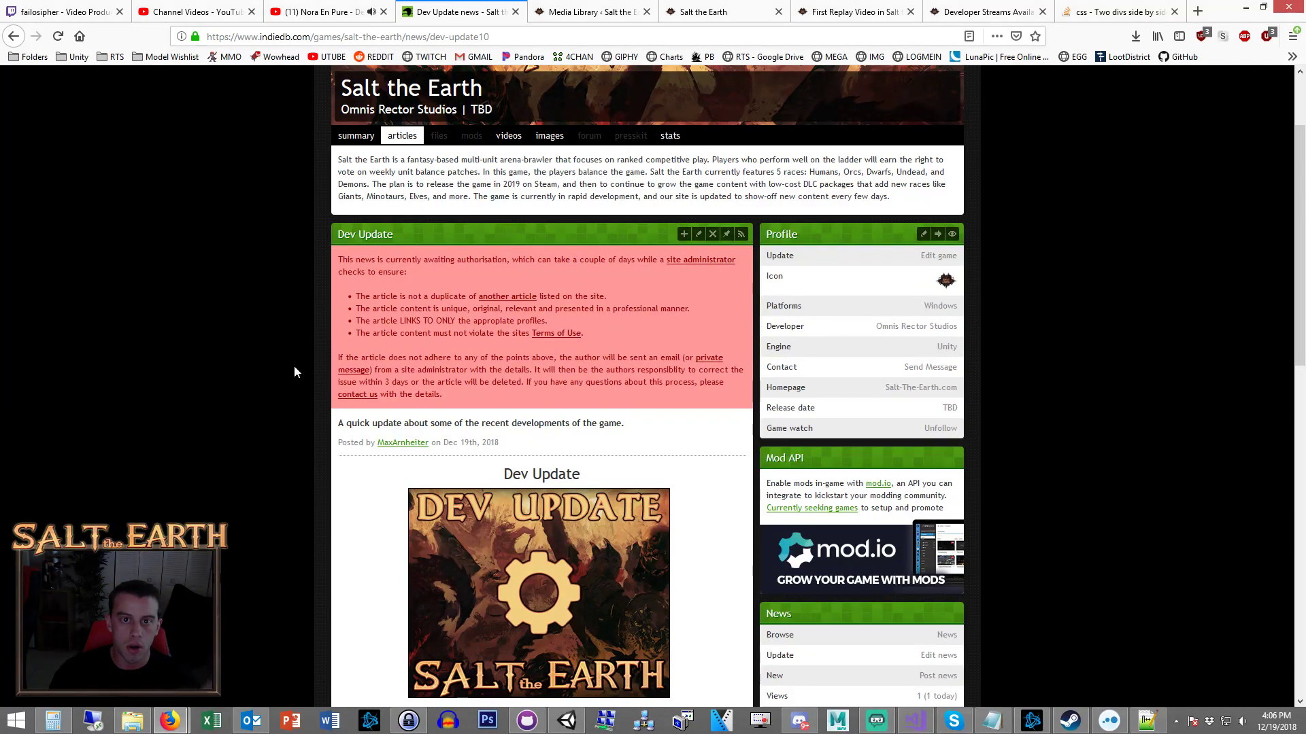
{"action": "scroll", "coordinate": [294, 365], "scroll_direction": "up", "scroll_amount": 3}
{"action": "scroll", "coordinate": [220, 367], "scroll_direction": "down", "scroll_amount": 12}
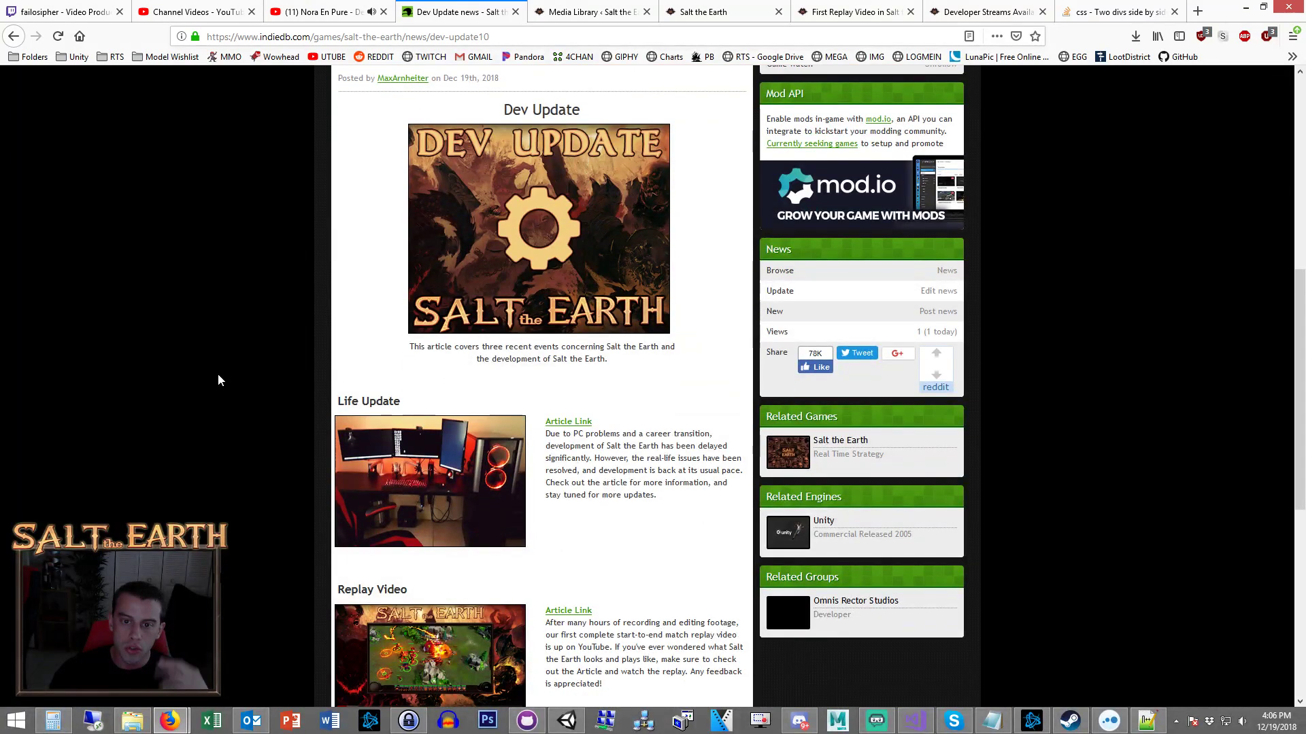
{"action": "scroll", "coordinate": [178, 361], "scroll_direction": "down", "scroll_amount": 5}
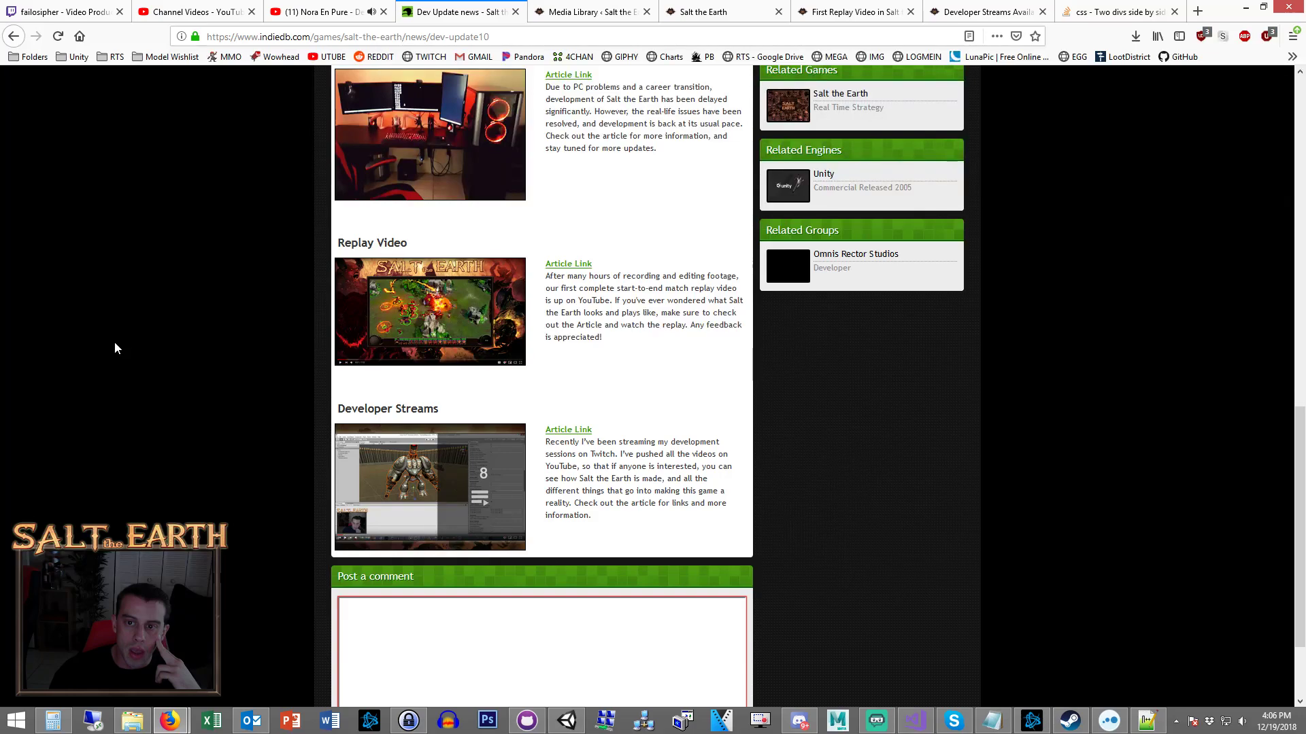
{"action": "scroll", "coordinate": [166, 365], "scroll_direction": "down", "scroll_amount": 3}
{"action": "scroll", "coordinate": [193, 345], "scroll_direction": "up", "scroll_amount": 15}
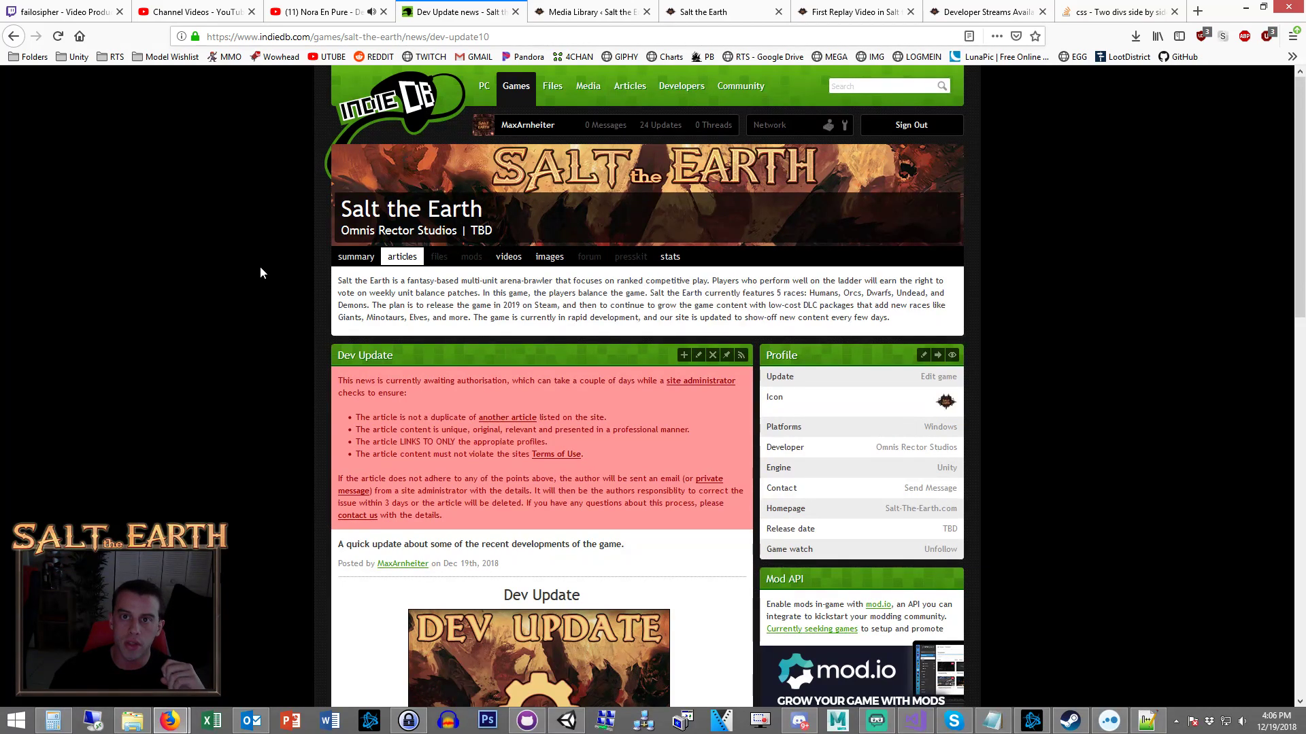
Close the leftover Salt the Earth, First Replay Video, Developer Streams and CSS two-divs browser tabs.
{"action": "left_click", "coordinate": [765, 12]}
{"action": "left_click", "coordinate": [778, 13]}
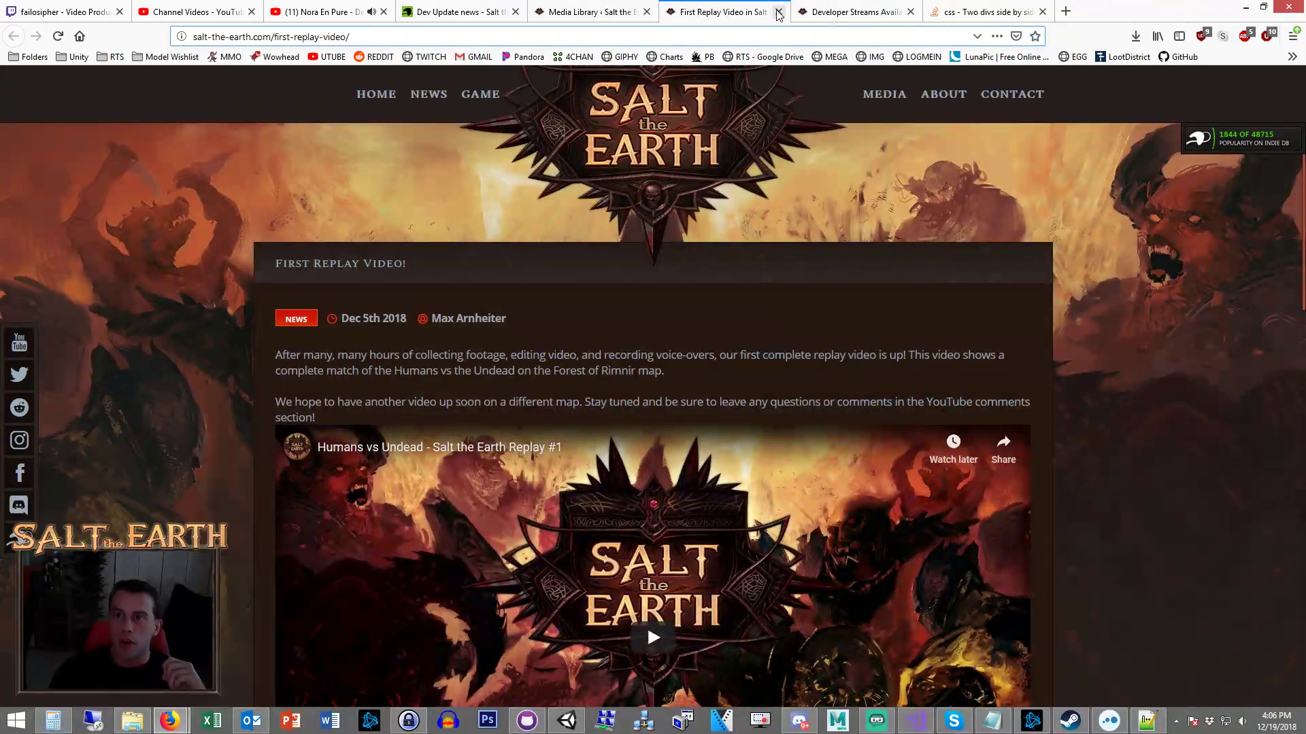
{"action": "left_click", "coordinate": [778, 12]}
{"action": "left_click", "coordinate": [777, 12]}
{"action": "left_click", "coordinate": [778, 12]}
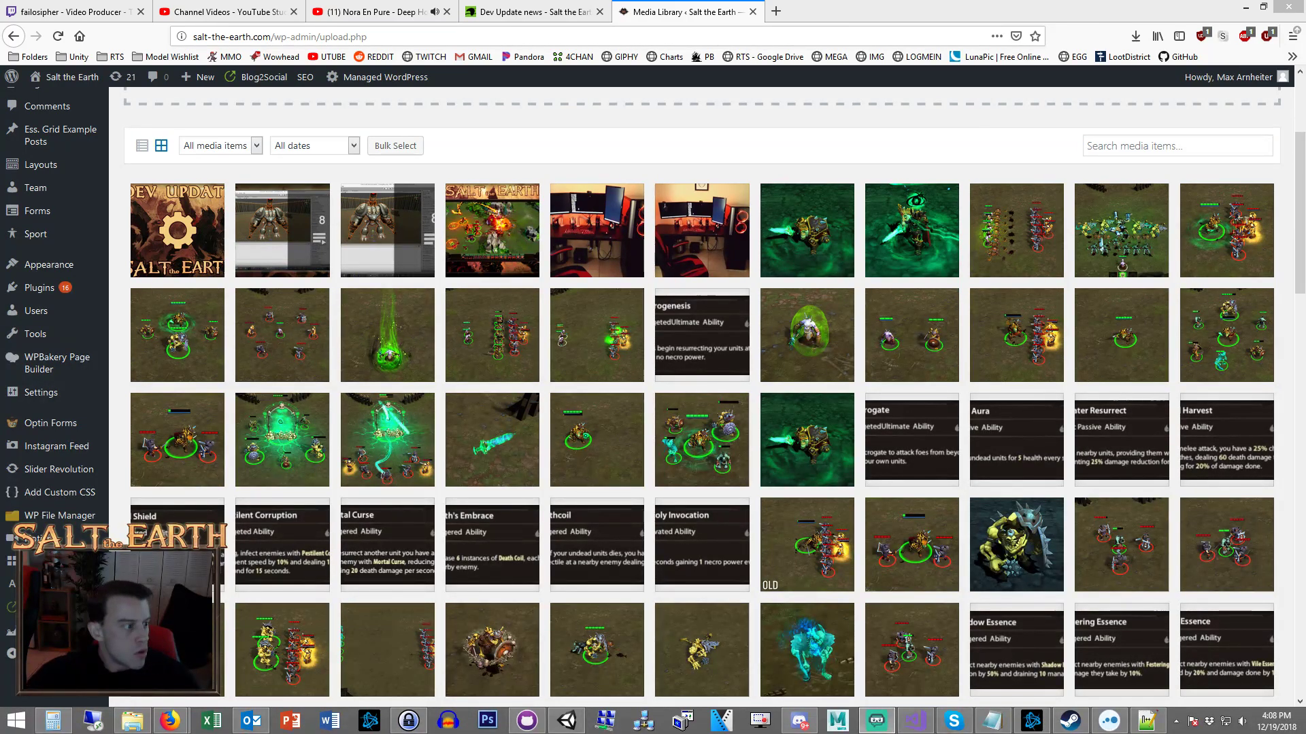
{"action": "left_click", "coordinate": [584, 247]}
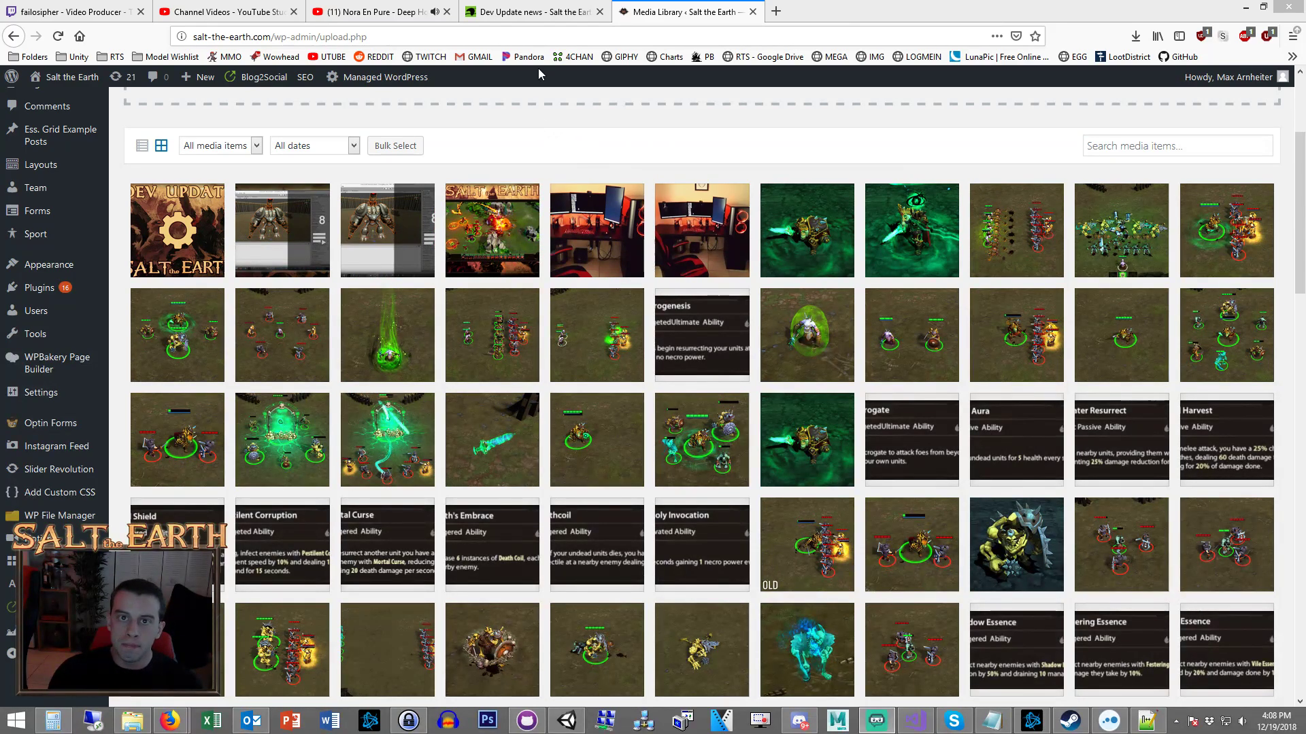
Open Salt the Earth's article list on IndieDB and look through the posted articles.
{"action": "left_click", "coordinate": [533, 12]}
{"action": "left_click", "coordinate": [401, 257]}
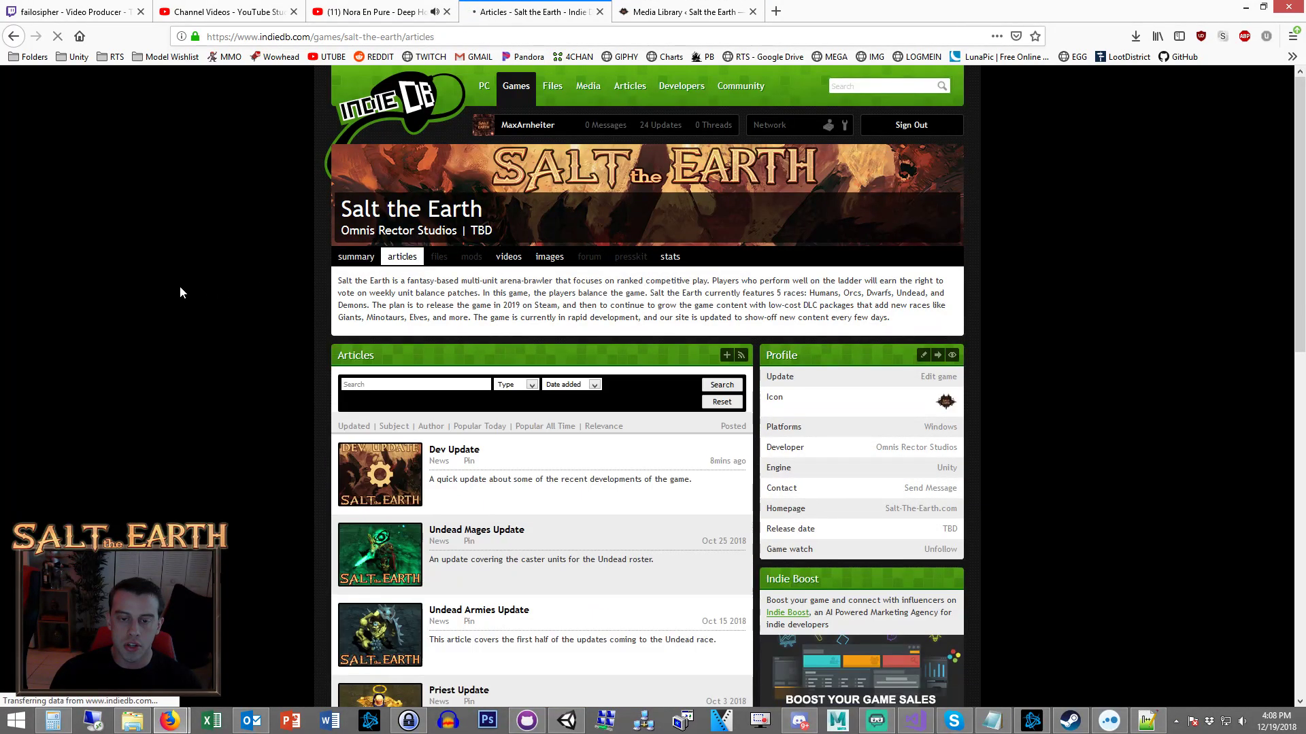
{"action": "scroll", "coordinate": [193, 314], "scroll_direction": "down", "scroll_amount": 5}
{"action": "scroll", "coordinate": [202, 310], "scroll_direction": "down", "scroll_amount": 7}
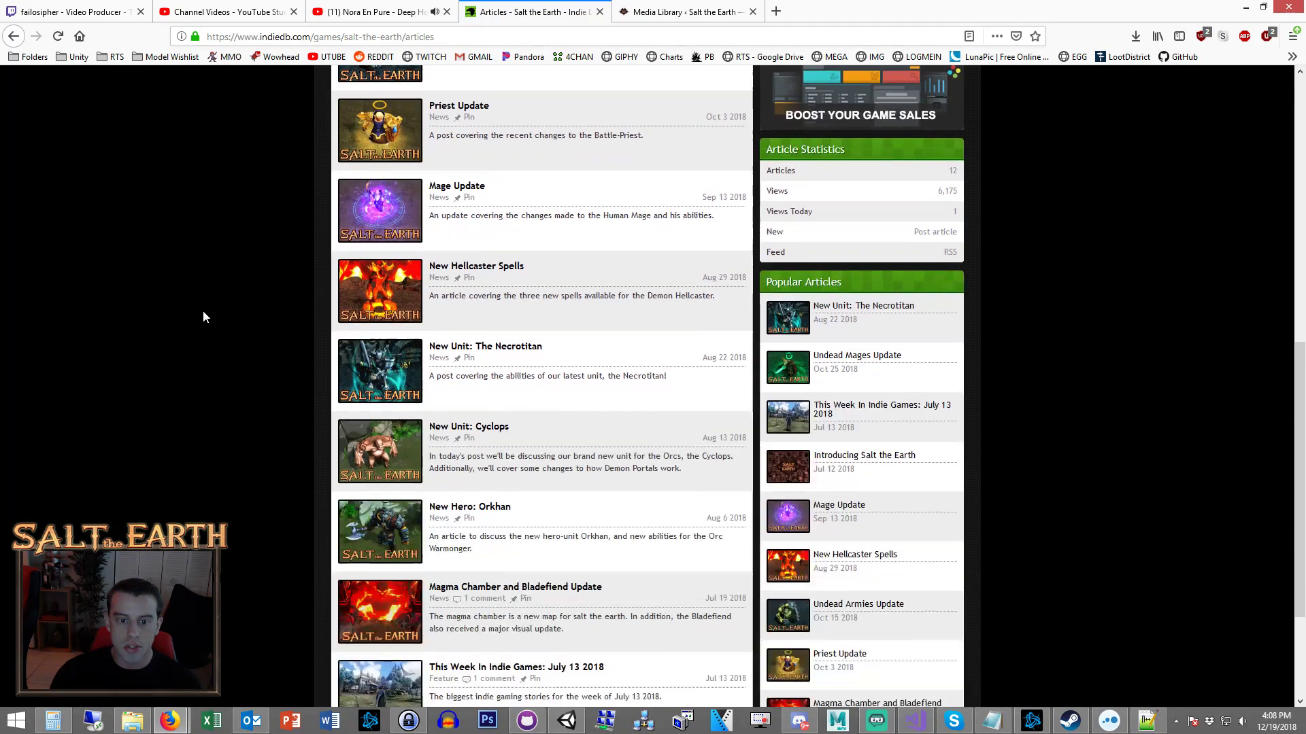
{"action": "scroll", "coordinate": [181, 434], "scroll_direction": "up", "scroll_amount": 9}
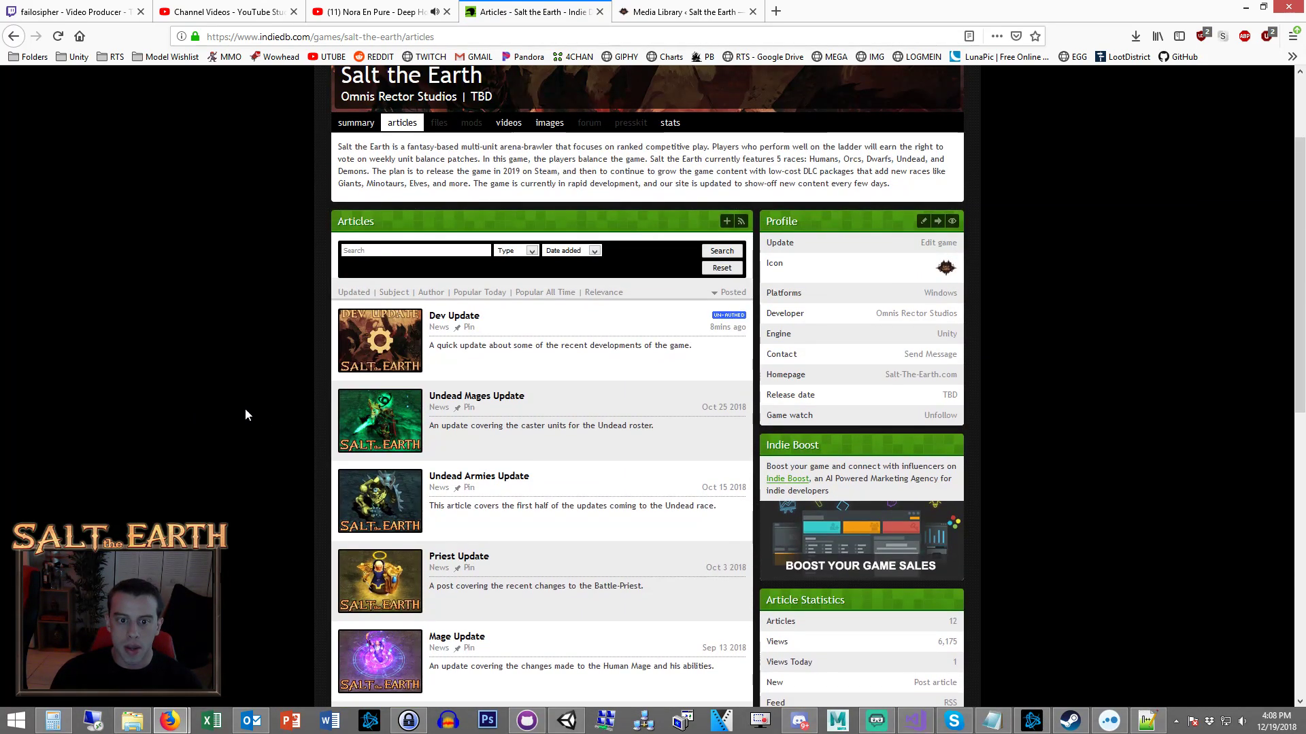
{"action": "scroll", "coordinate": [234, 401], "scroll_direction": "down", "scroll_amount": 1}
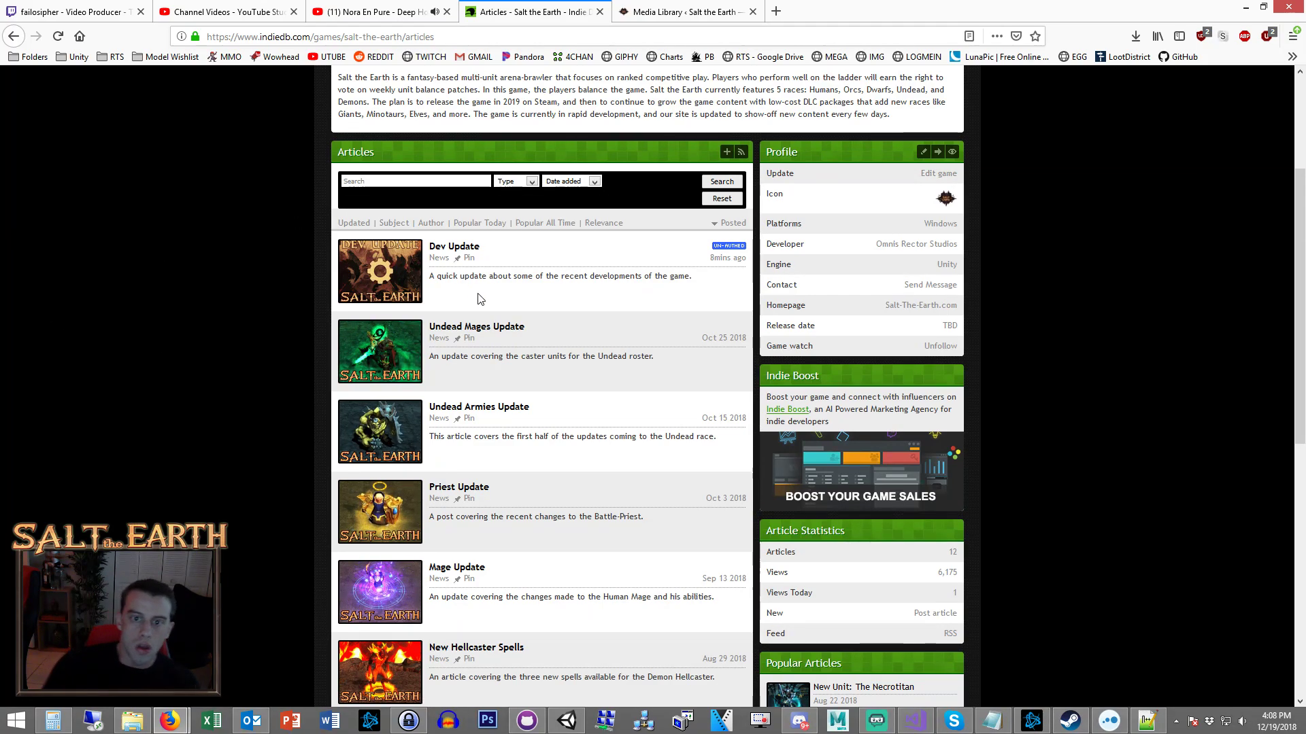
Open the Undead Mages Update article in a separate tab and review its ability sections and closing Next Week text.
{"action": "middle_click", "coordinate": [489, 327]}
{"action": "left_click", "coordinate": [629, 8]}
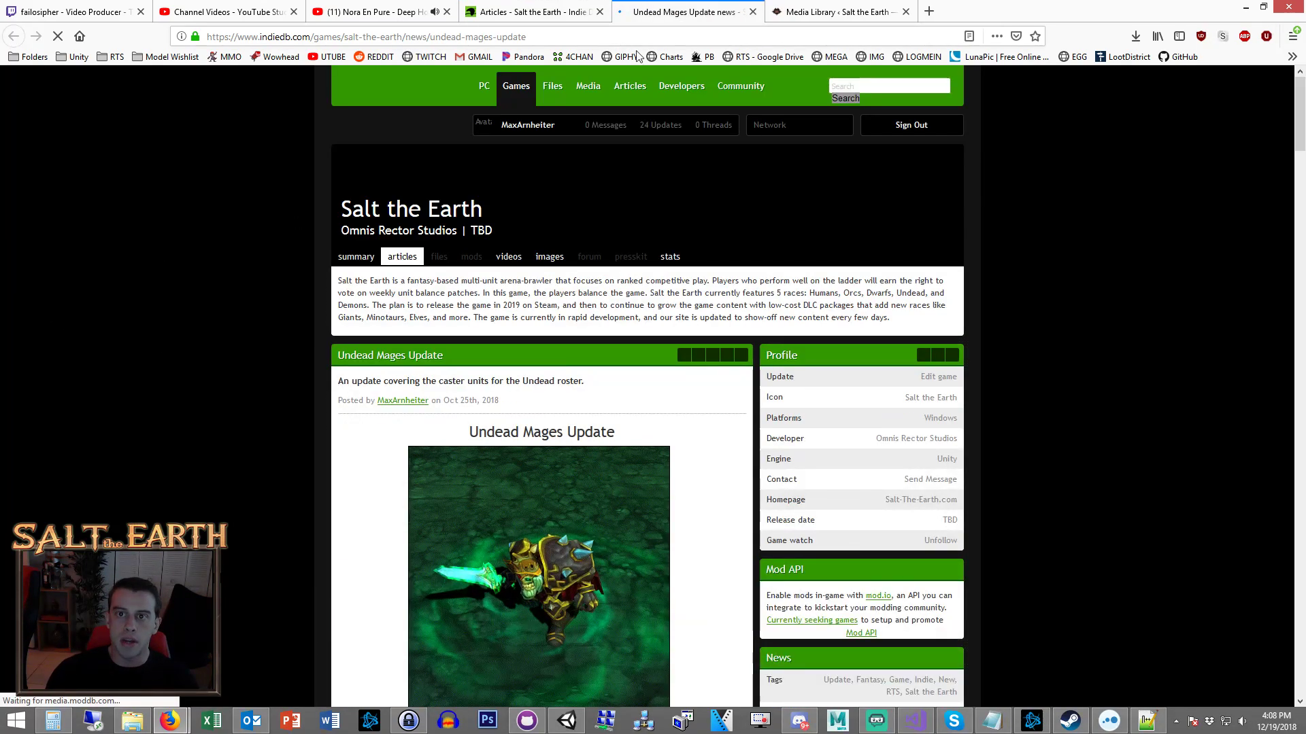
{"action": "scroll", "coordinate": [408, 217], "scroll_direction": "down", "scroll_amount": 5}
{"action": "scroll", "coordinate": [323, 233], "scroll_direction": "down", "scroll_amount": 20}
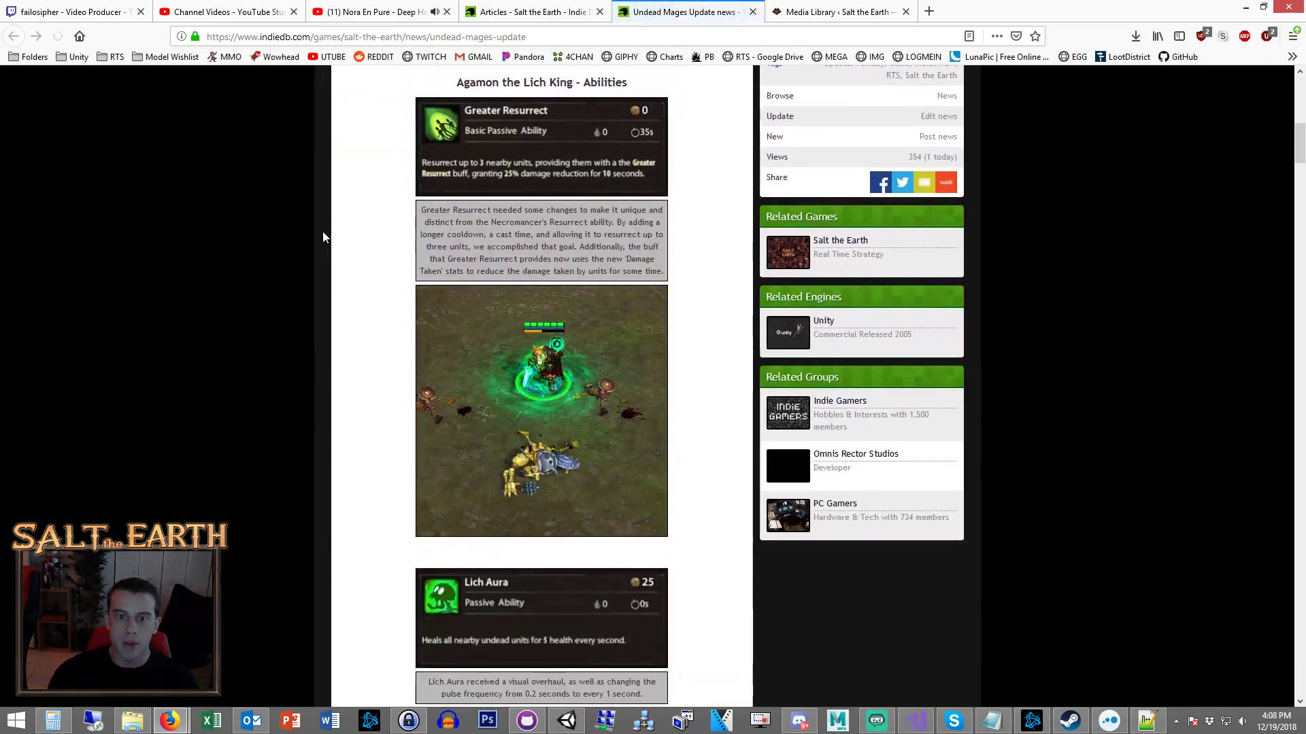
{"action": "scroll", "coordinate": [328, 252], "scroll_direction": "down", "scroll_amount": 20}
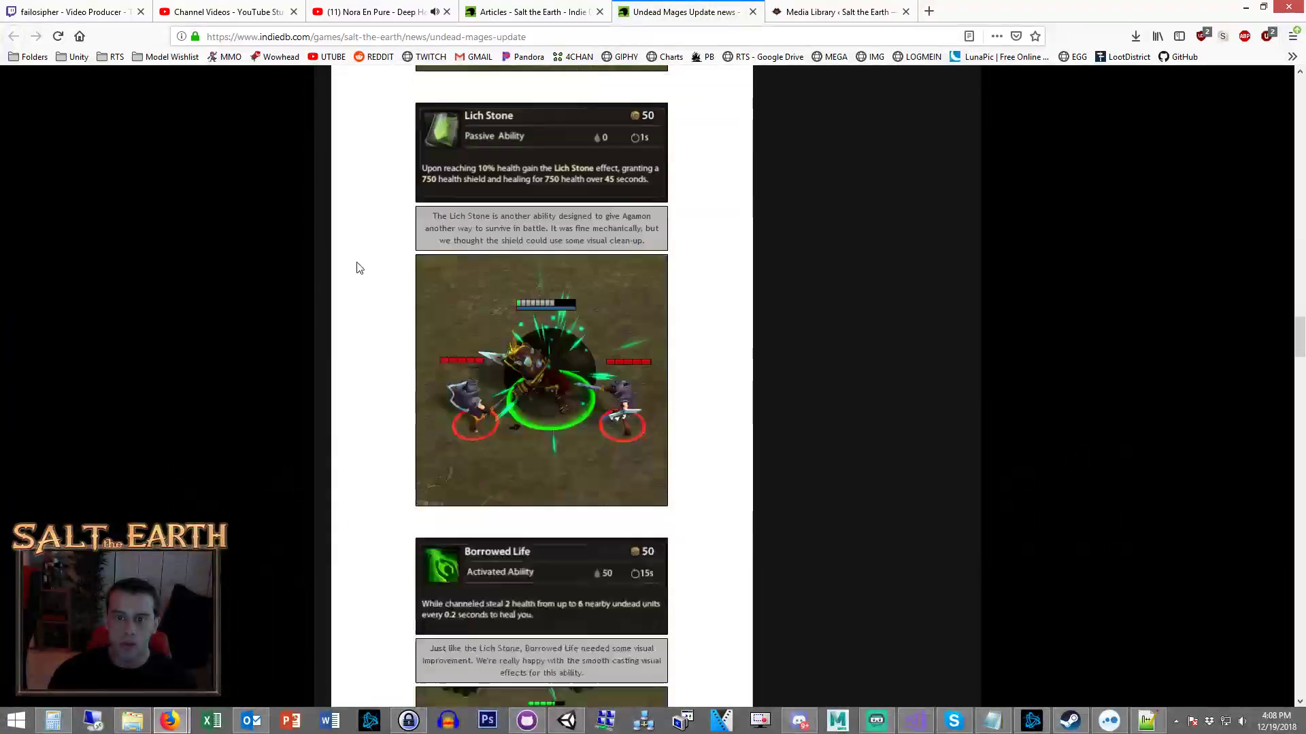
{"action": "scroll", "coordinate": [313, 306], "scroll_direction": "down", "scroll_amount": 20}
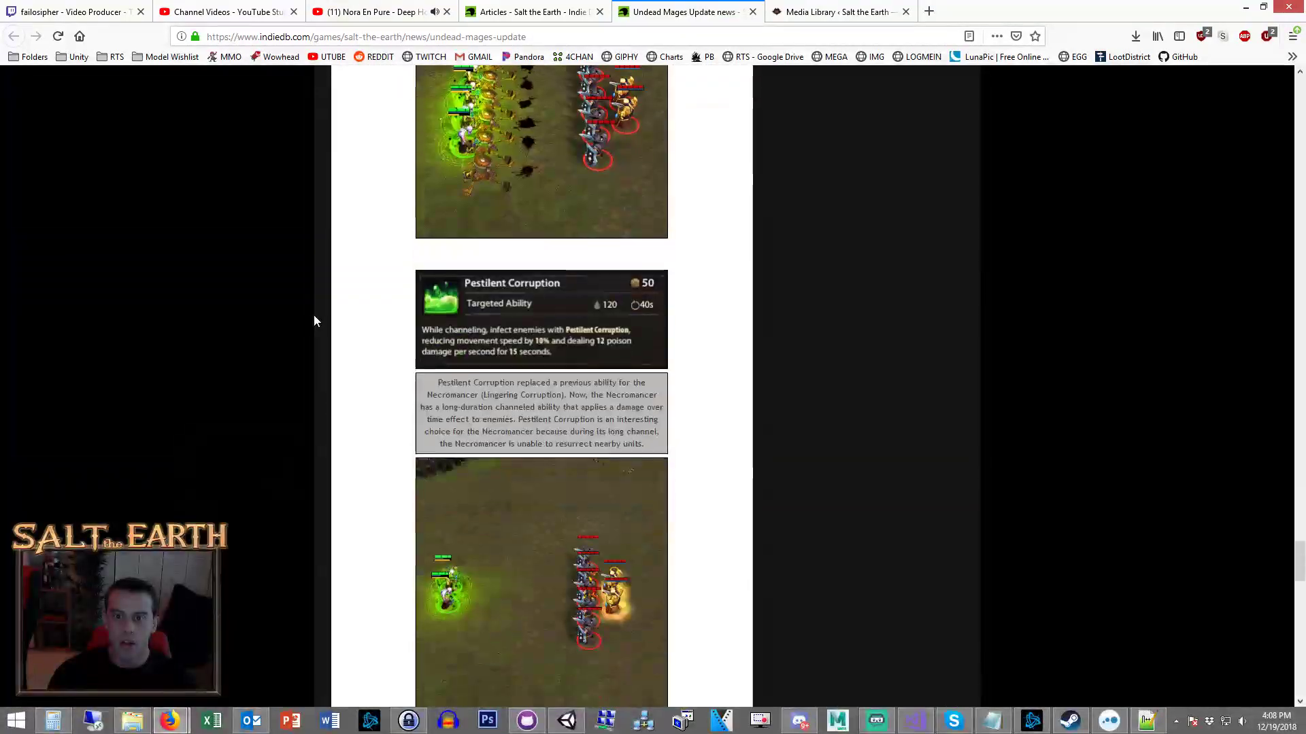
{"action": "scroll", "coordinate": [278, 328], "scroll_direction": "down", "scroll_amount": 3}
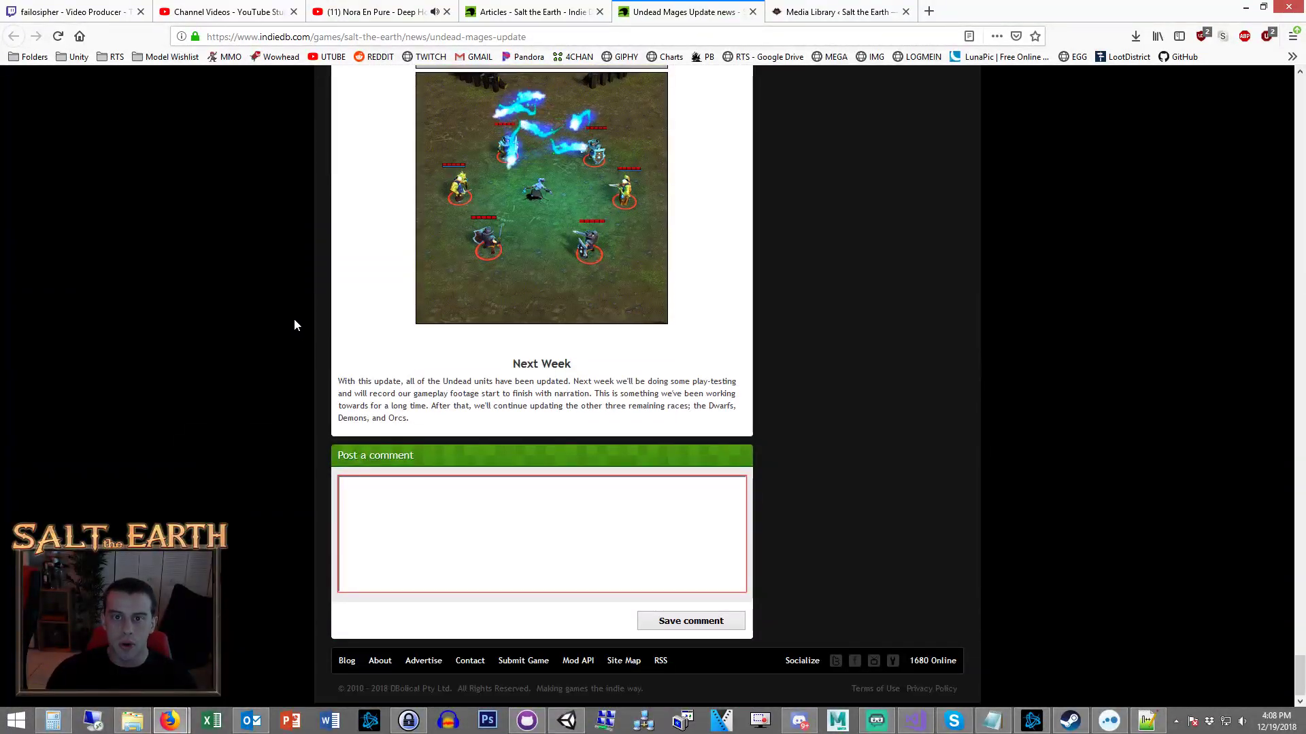
{"action": "scroll", "coordinate": [294, 320], "scroll_direction": "up", "scroll_amount": 8}
{"action": "left_click_drag", "start_coordinate": [1299, 634], "coordinate": [1271, 122]}
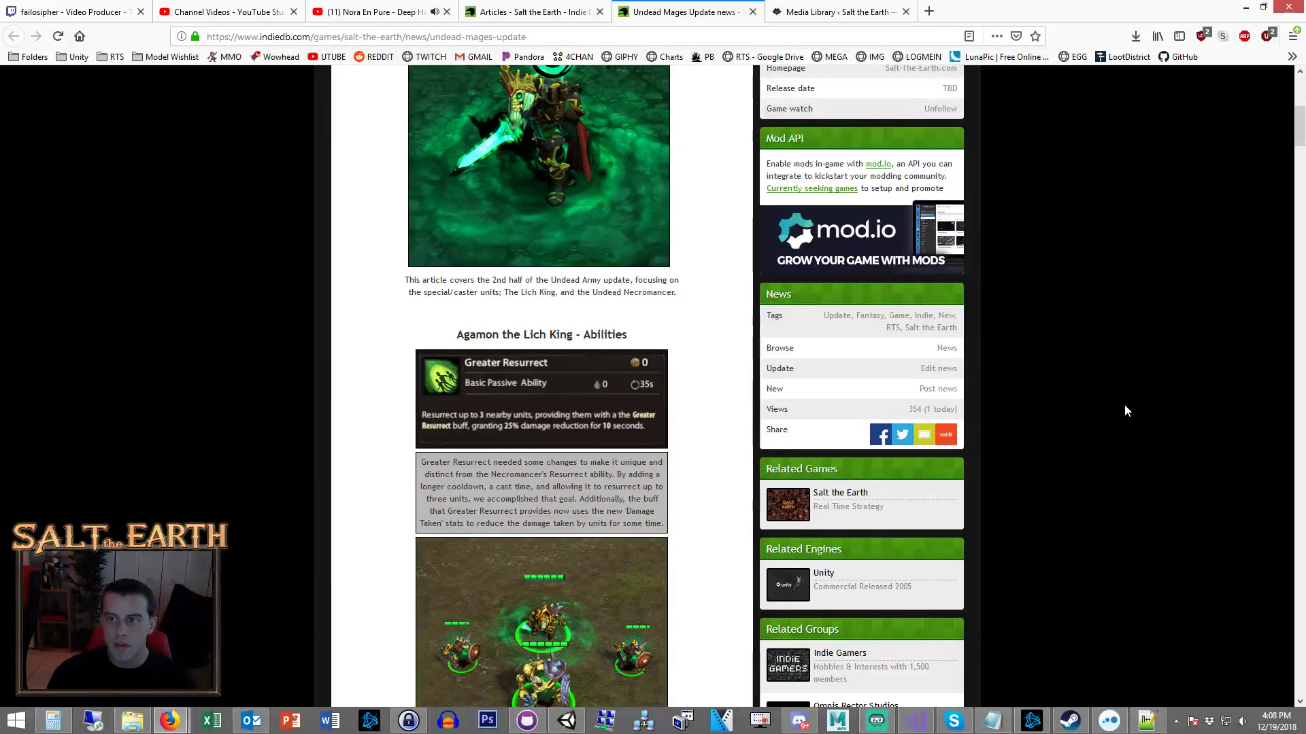
{"action": "scroll", "coordinate": [1122, 414], "scroll_direction": "up", "scroll_amount": 6}
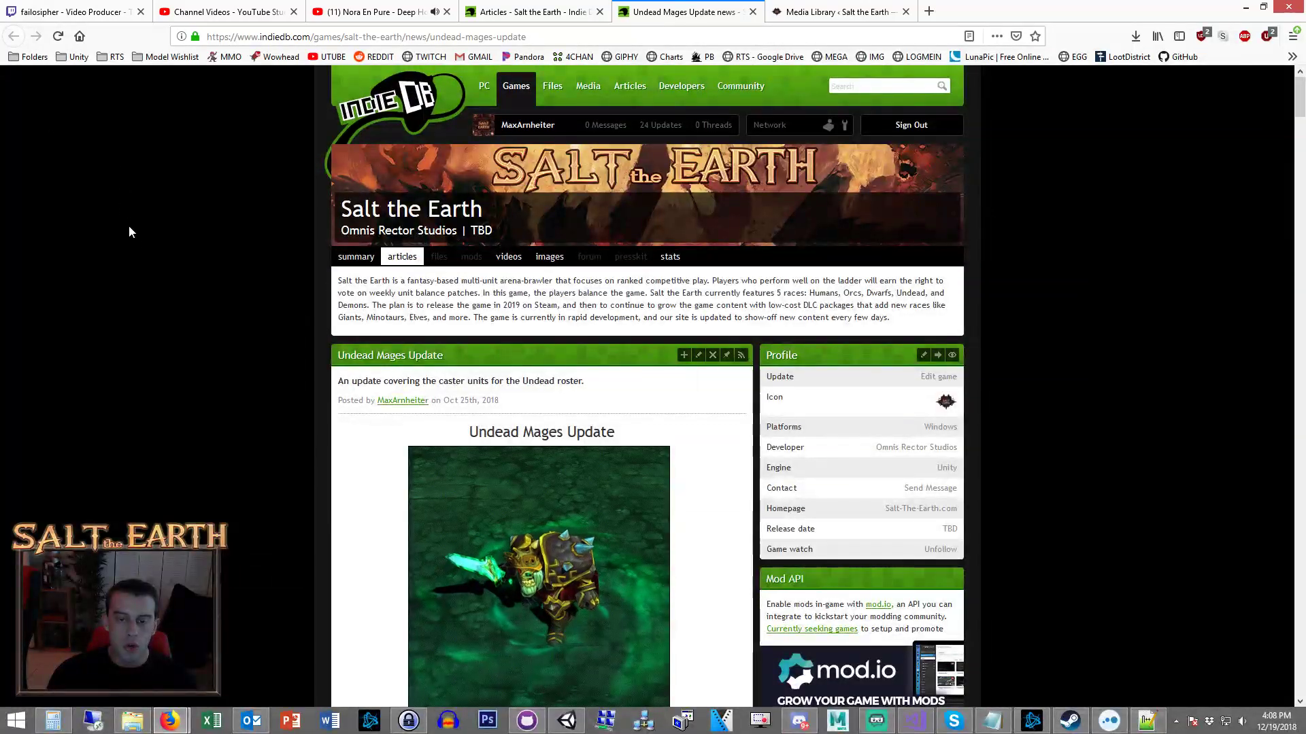
{"action": "left_click", "coordinate": [566, 721]}
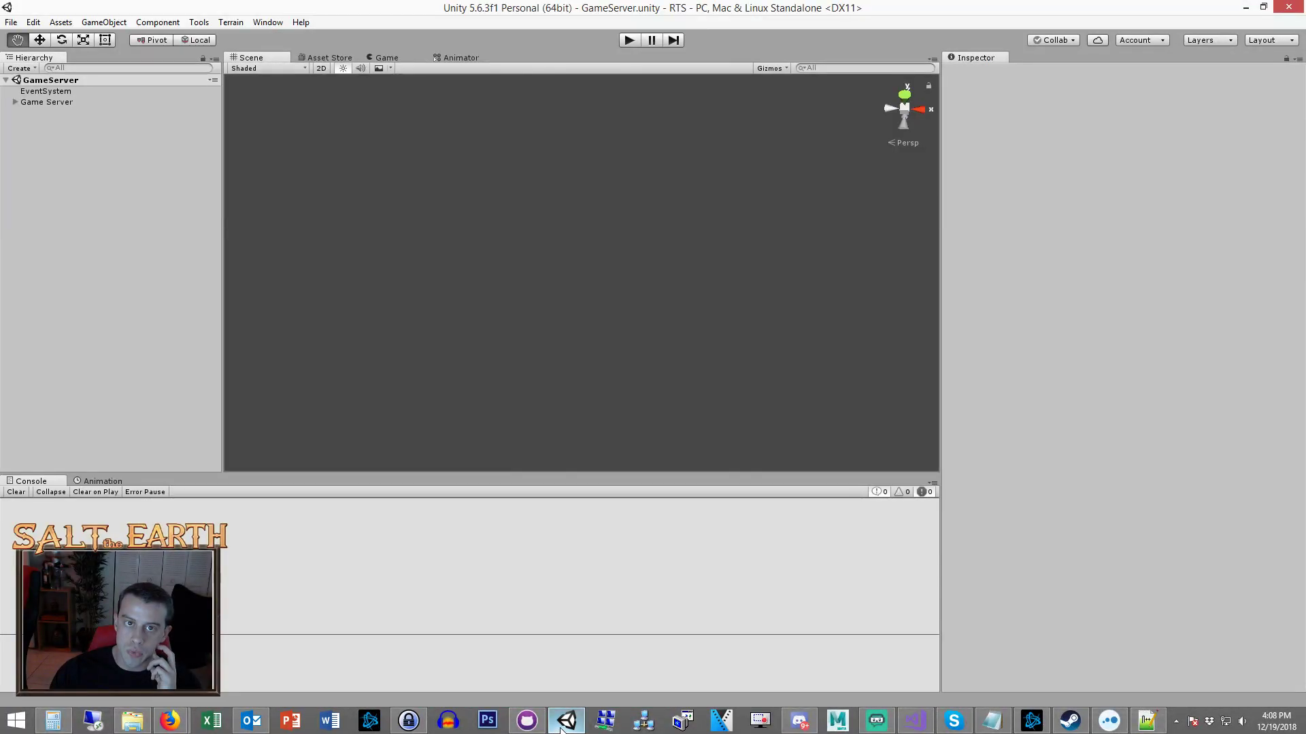
{"action": "left_click", "coordinate": [565, 722]}
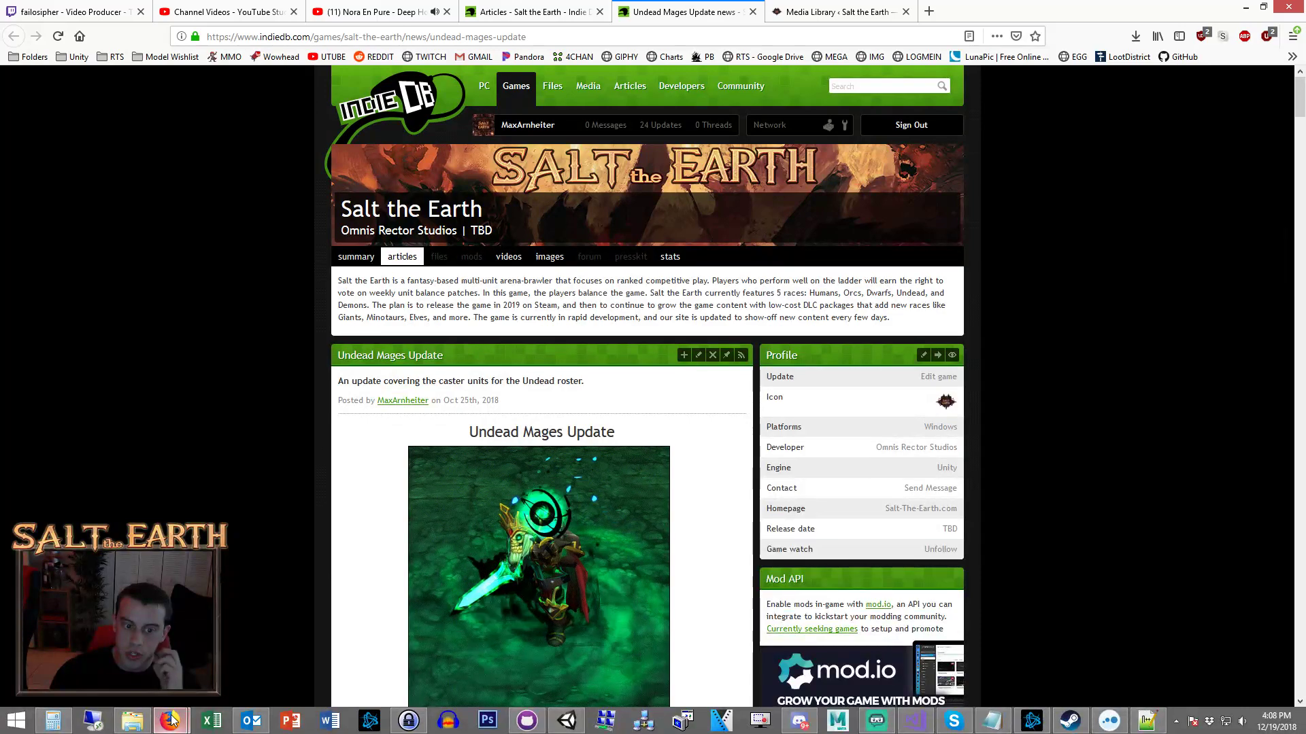
{"action": "left_click", "coordinate": [515, 6]}
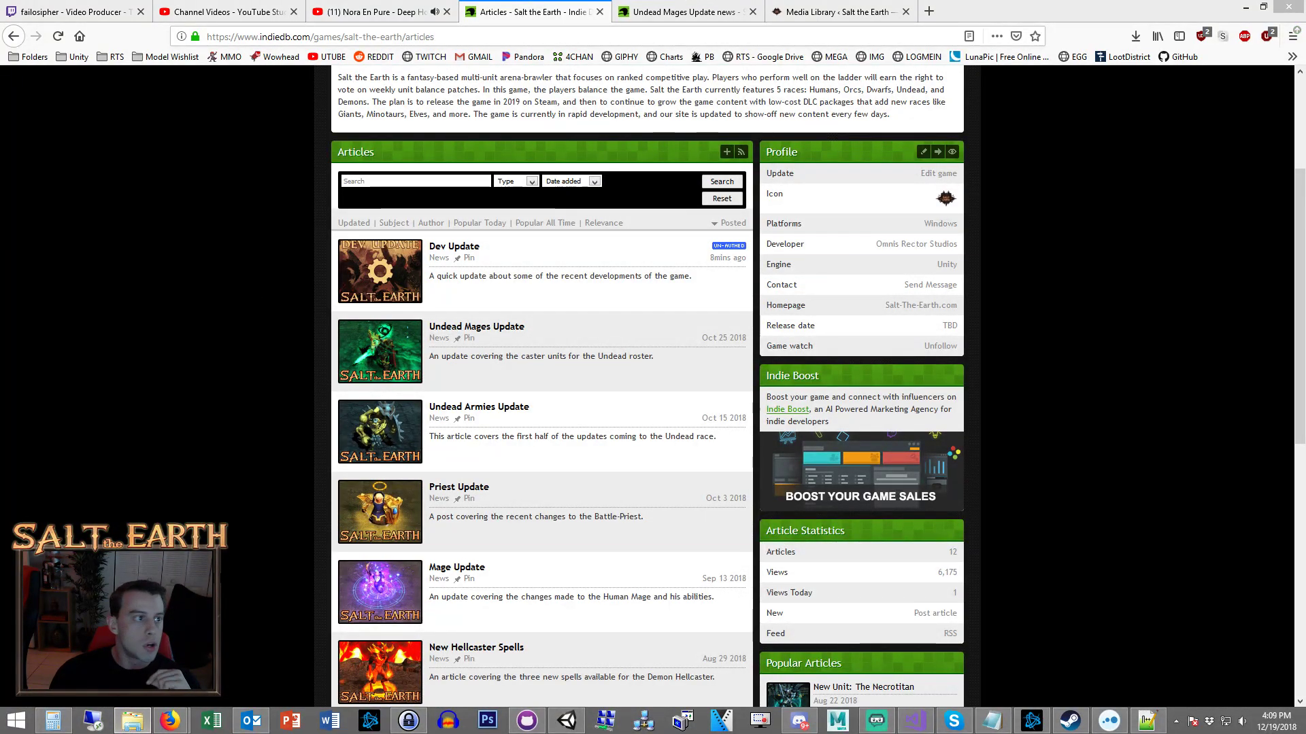
Switch to File Explorer and create a folder named "11 Dwarfs Update" in Salt the Earth's IndieDBPosts folder.
{"action": "left_click", "coordinate": [130, 720]}
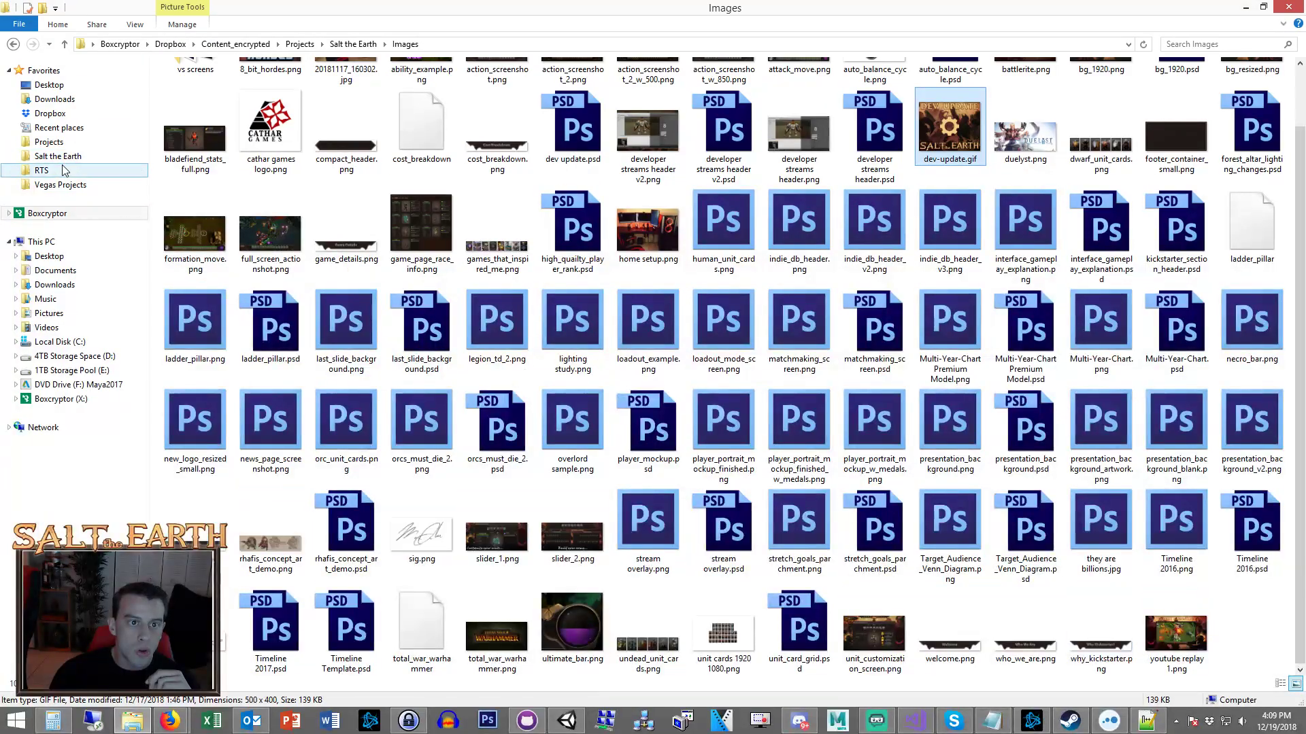
{"action": "left_click", "coordinate": [58, 156]}
{"action": "double_click", "coordinate": [200, 214]}
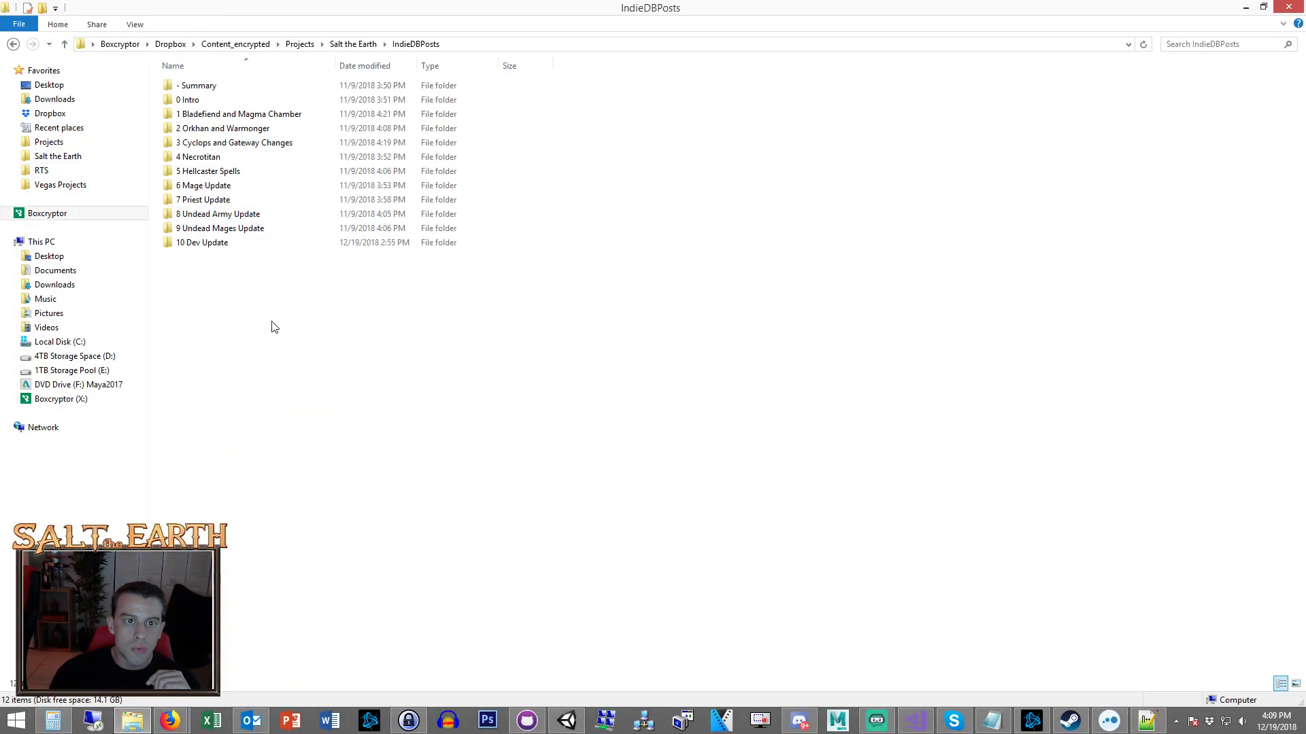
{"action": "right_click", "coordinate": [270, 329]}
{"action": "mouse_move", "coordinate": [333, 539]}
{"action": "left_click", "coordinate": [467, 540]}
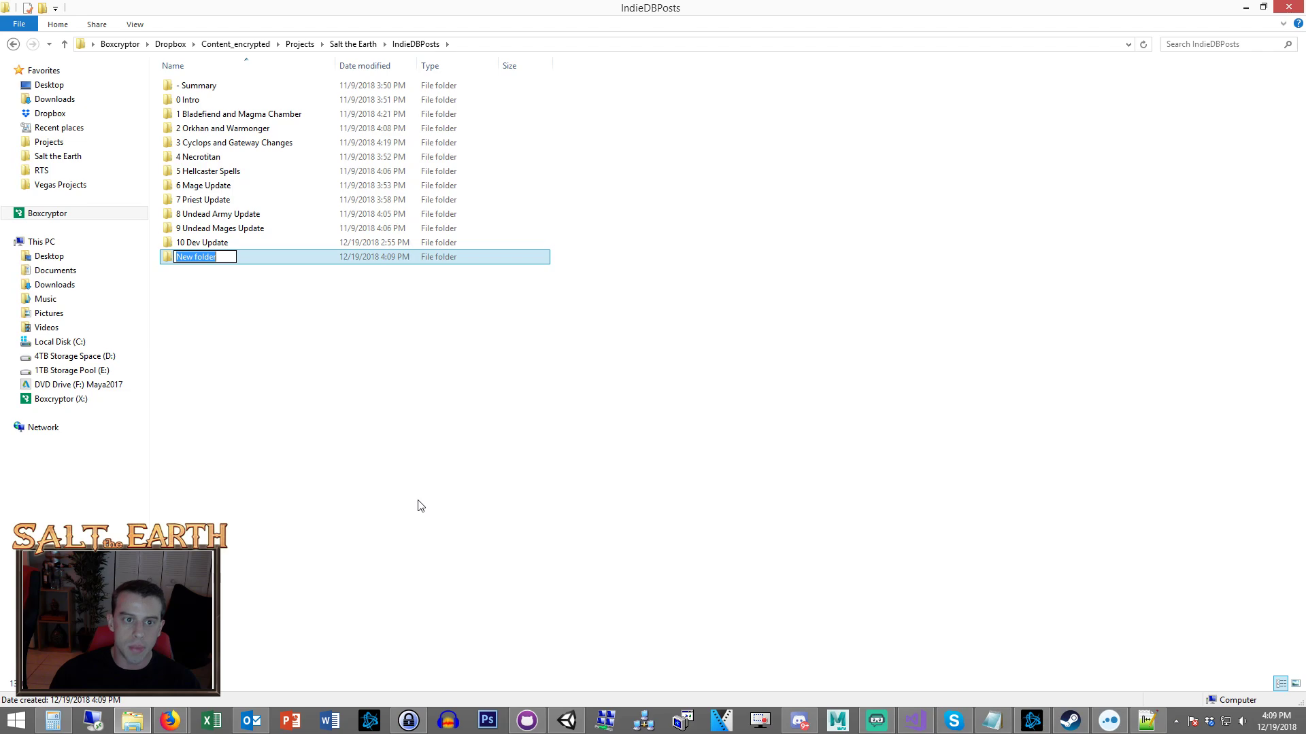
{"action": "type", "text": "11"}
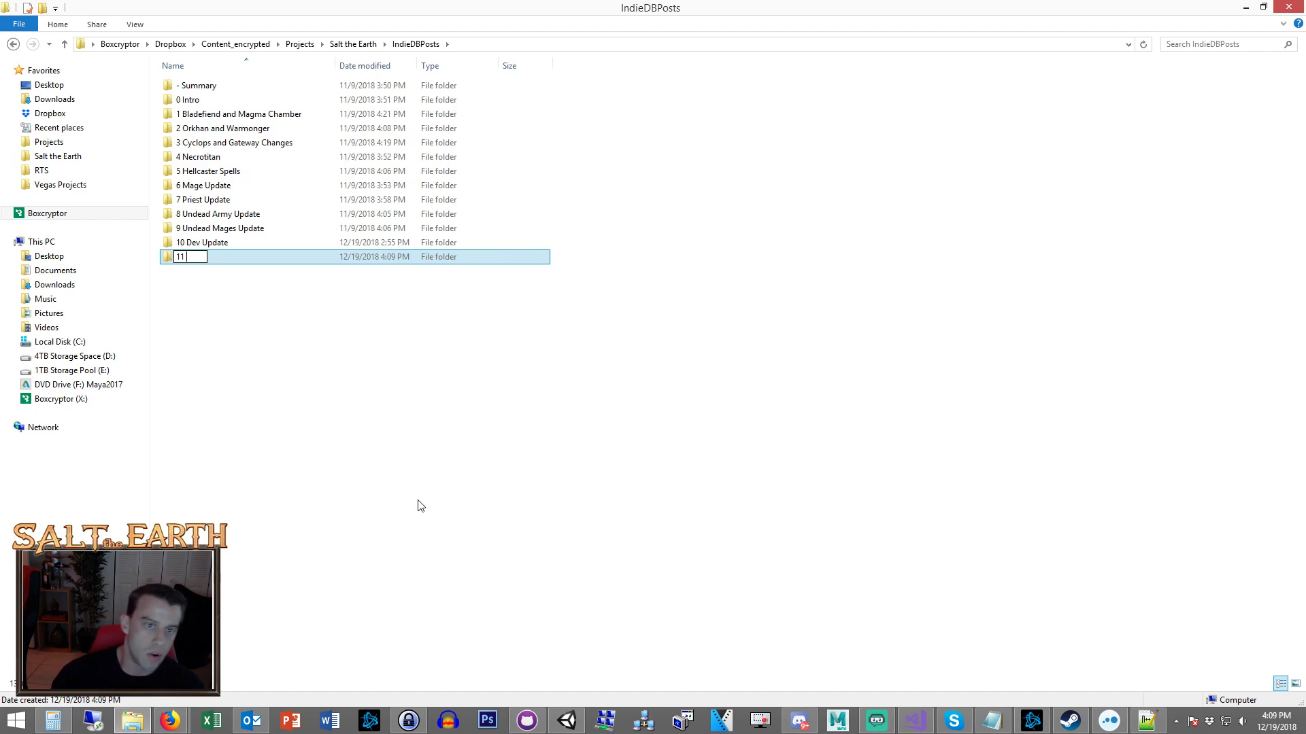
{"action": "type", "text": "Dw"}
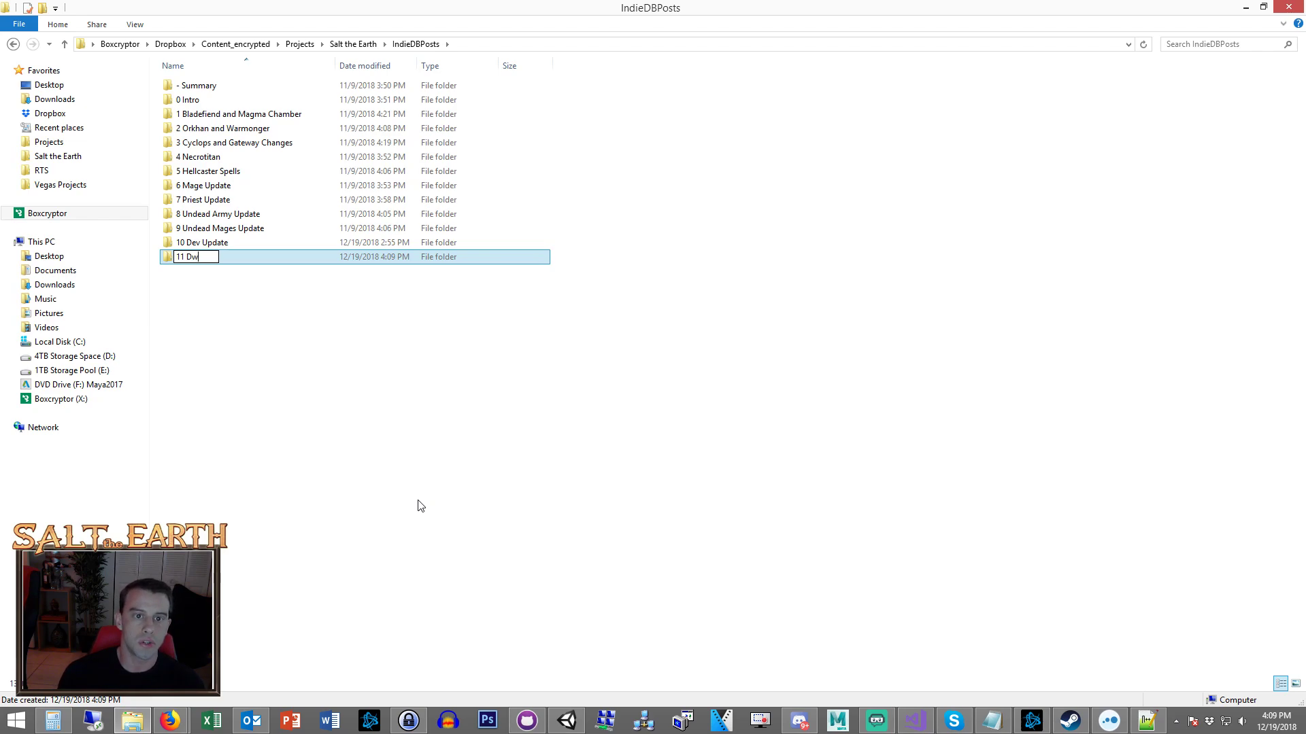
{"action": "type", "text": "arfs Update"}
{"action": "key", "text": "Return"}
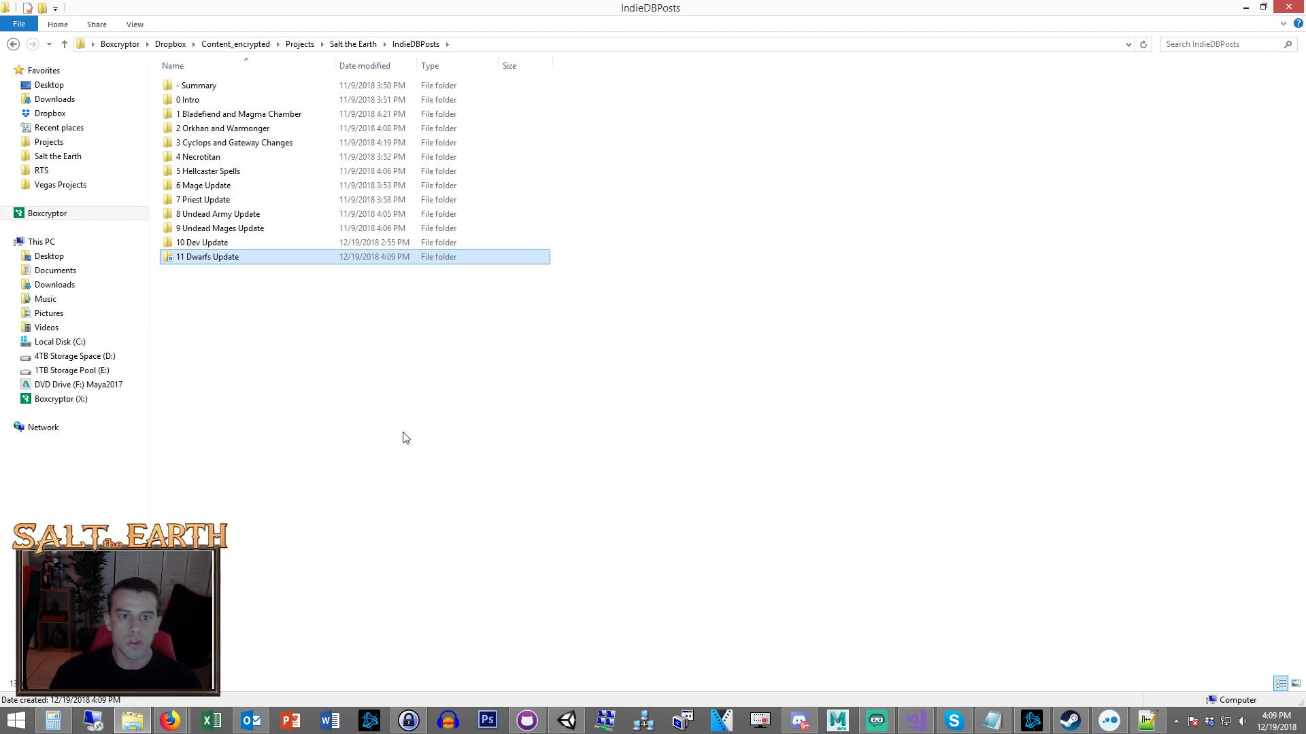
{"action": "left_click", "coordinate": [403, 438]}
Copy undead mages update.html from the 9 Undead Mages Update folder into the 11 Dwarfs Update folder.
{"action": "double_click", "coordinate": [213, 234]}
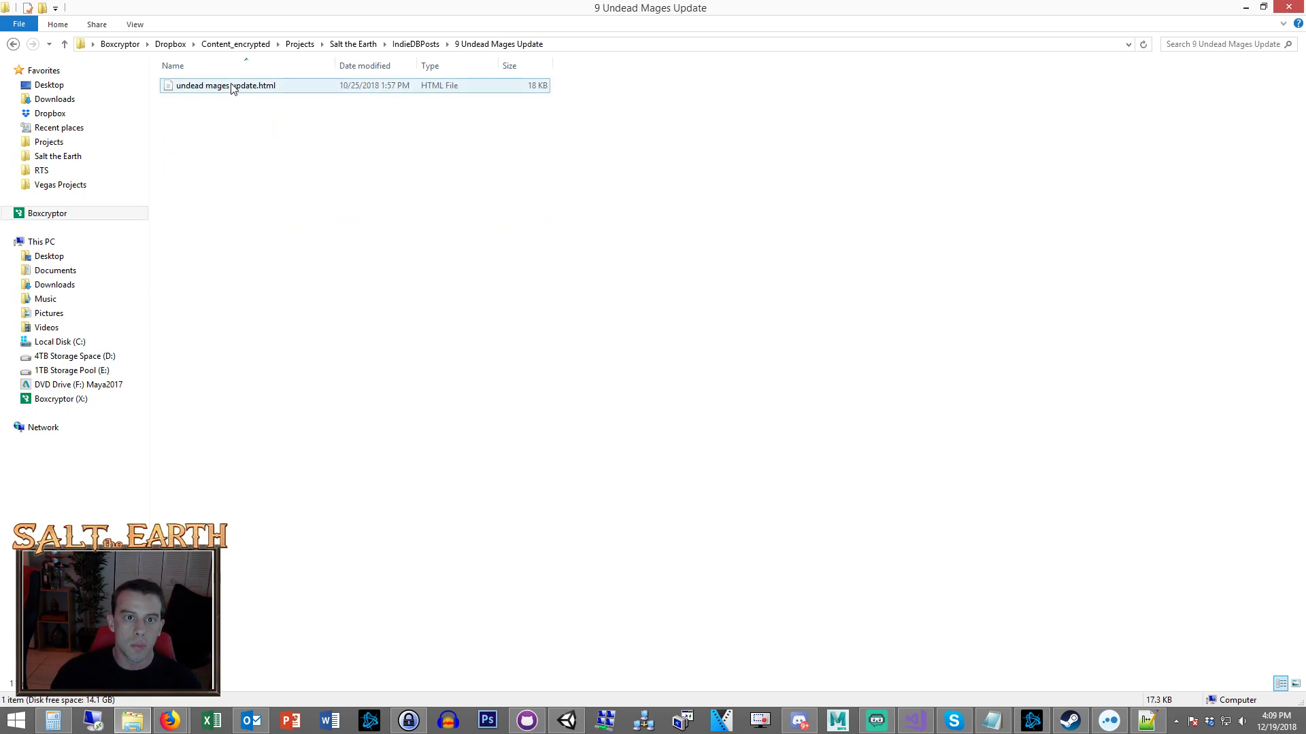
{"action": "left_click", "coordinate": [231, 86]}
{"action": "left_click", "coordinate": [13, 44]}
{"action": "double_click", "coordinate": [227, 259]}
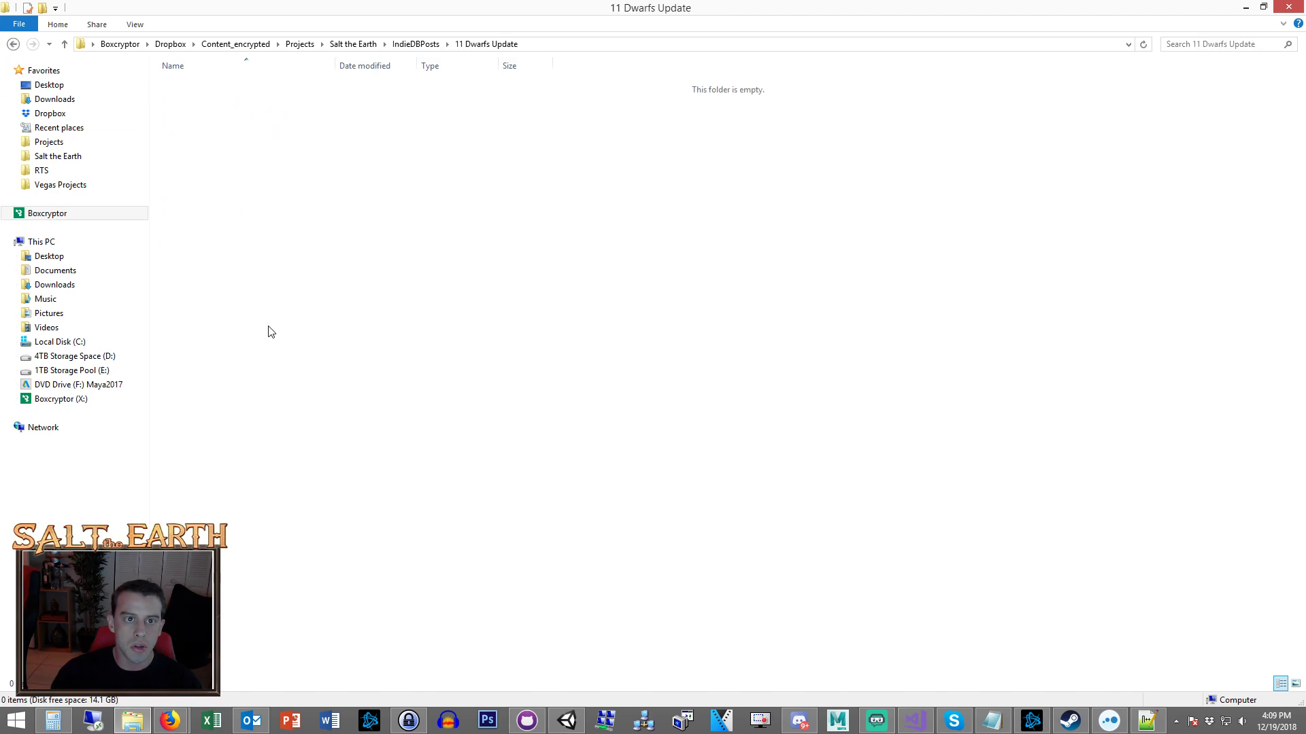
Close dev update.html in Notepad++ and open the copied undead mages update.html from the 11 Dwarfs Update folder there.
{"action": "left_click", "coordinate": [1147, 721]}
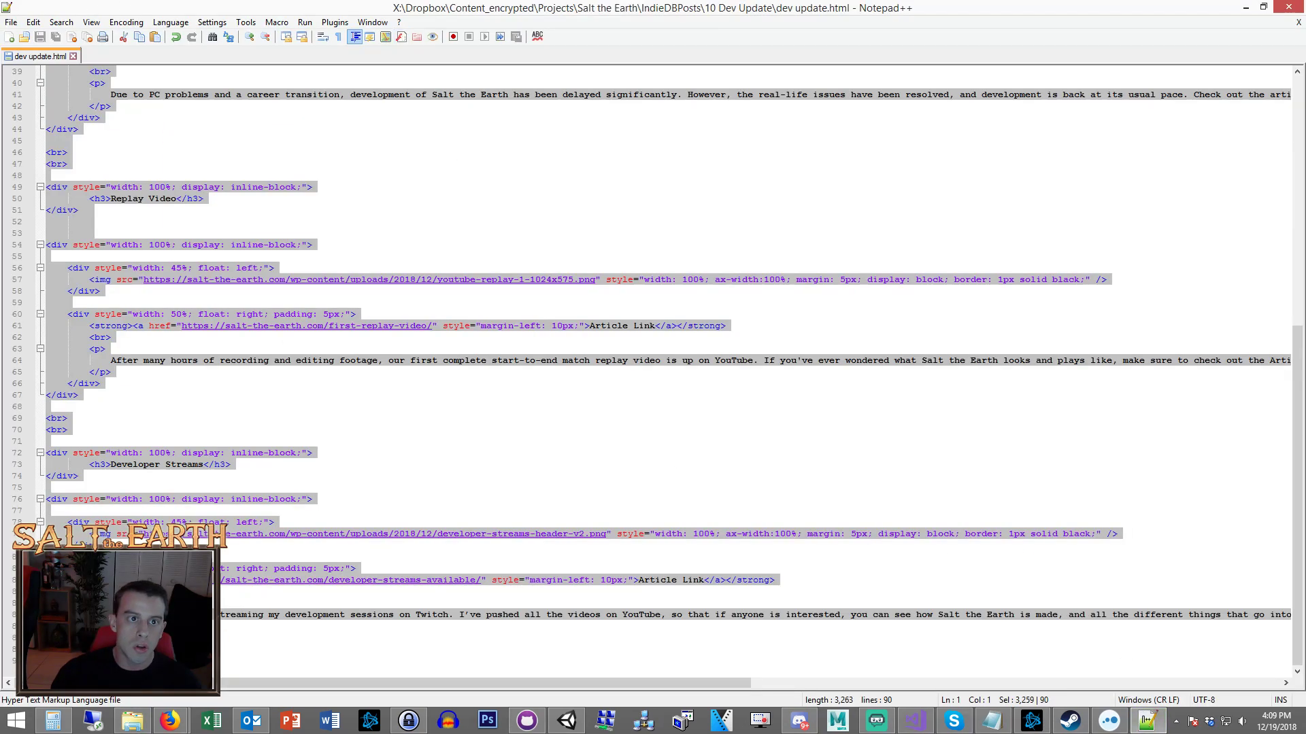
{"action": "left_click", "coordinate": [73, 57]}
{"action": "left_click", "coordinate": [129, 724]}
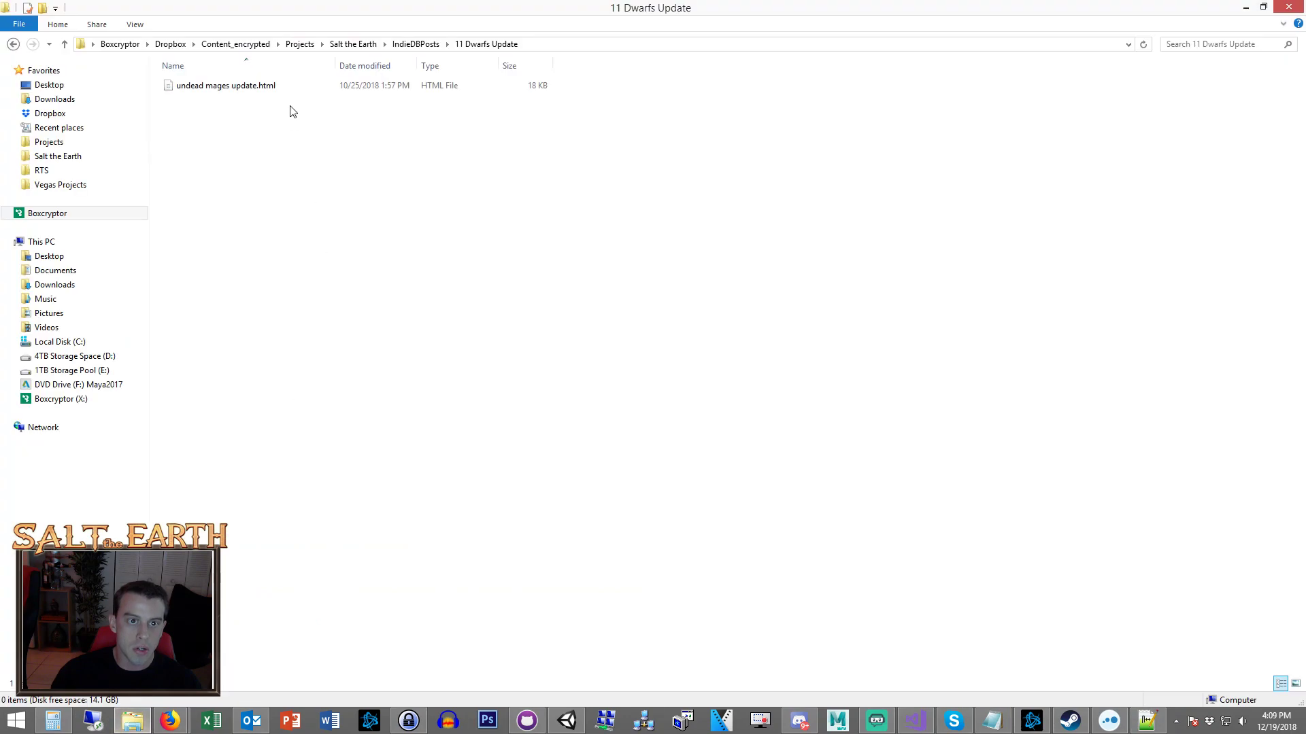
{"action": "left_click", "coordinate": [292, 91]}
{"action": "right_click", "coordinate": [279, 85]}
{"action": "left_click", "coordinate": [327, 137]}
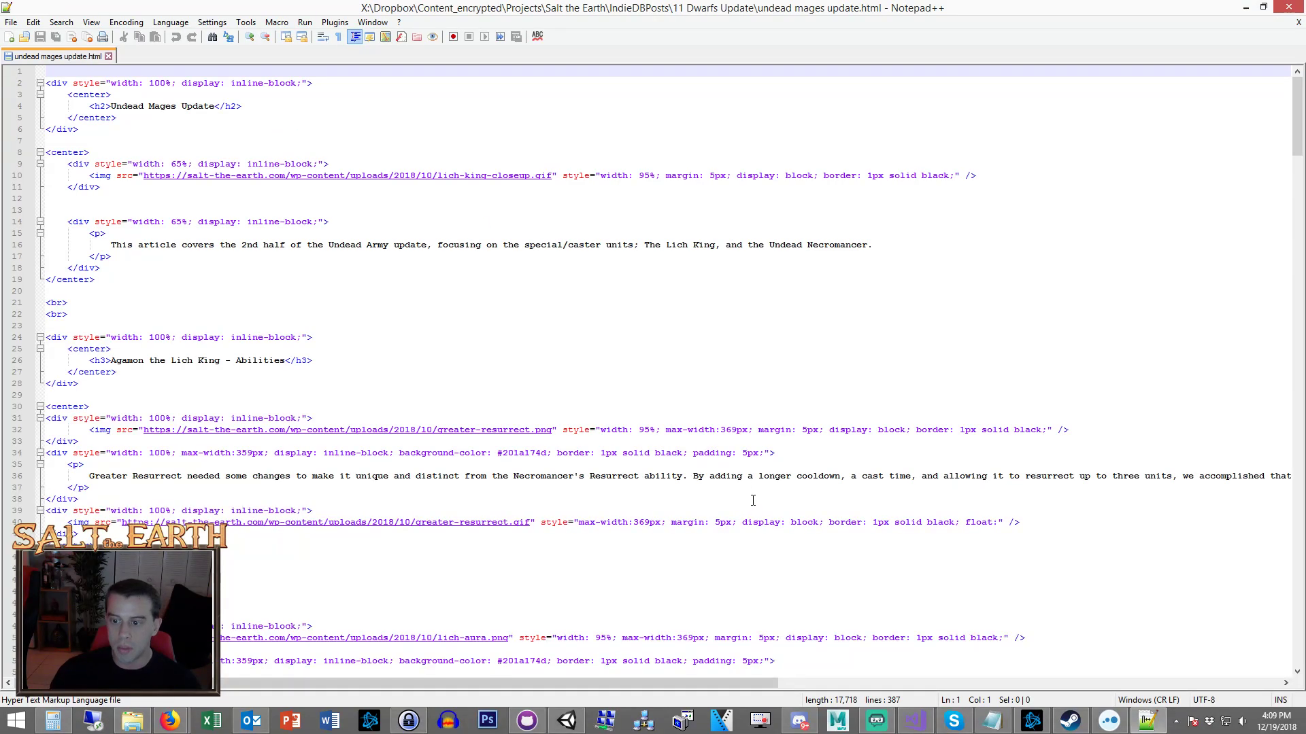
{"action": "left_click", "coordinate": [767, 332]}
{"action": "left_click", "coordinate": [581, 724]}
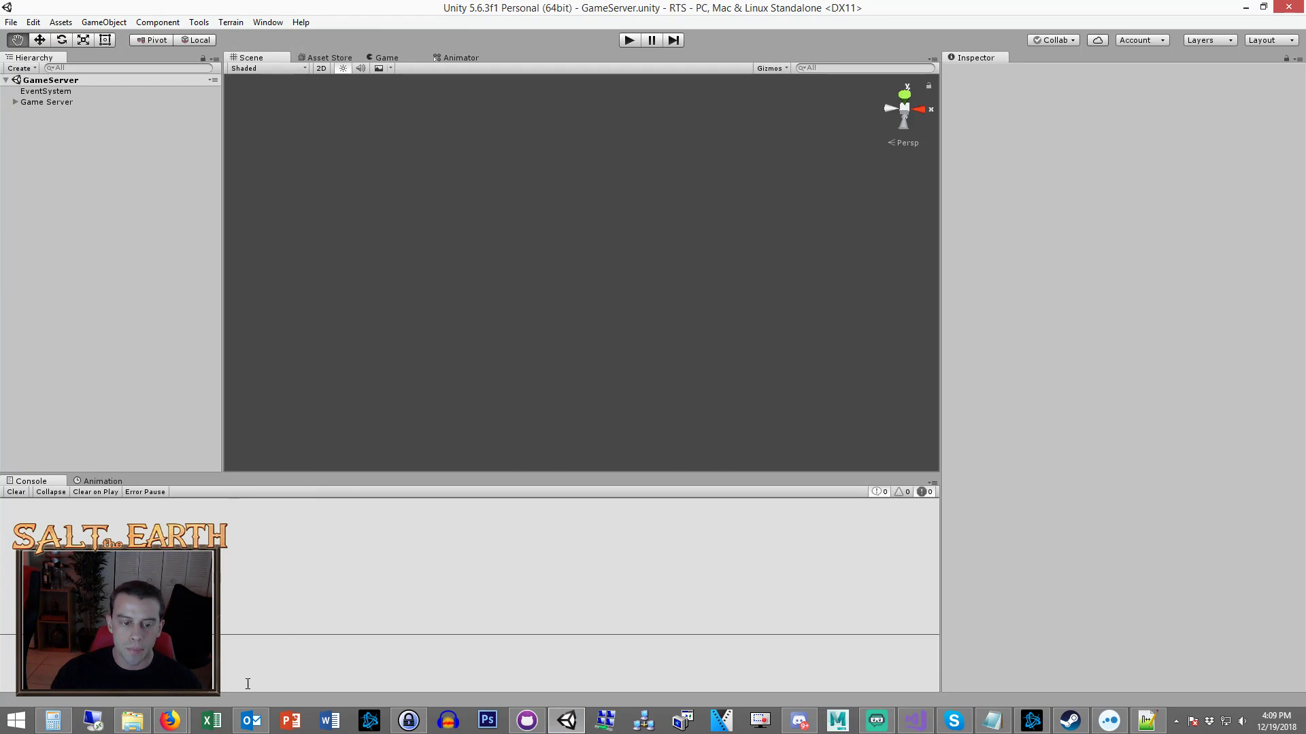
{"action": "left_click", "coordinate": [132, 721]}
{"action": "mouse_move", "coordinate": [175, 726]}
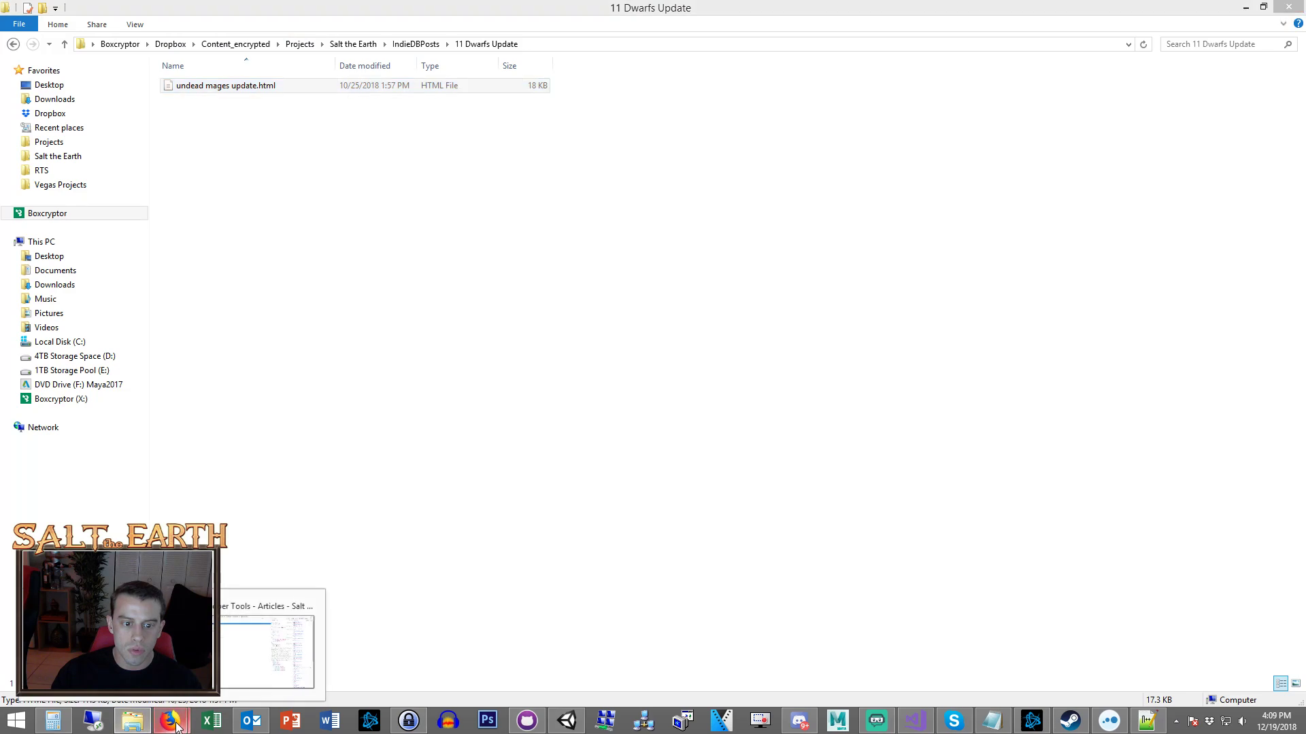
{"action": "left_click", "coordinate": [228, 621]}
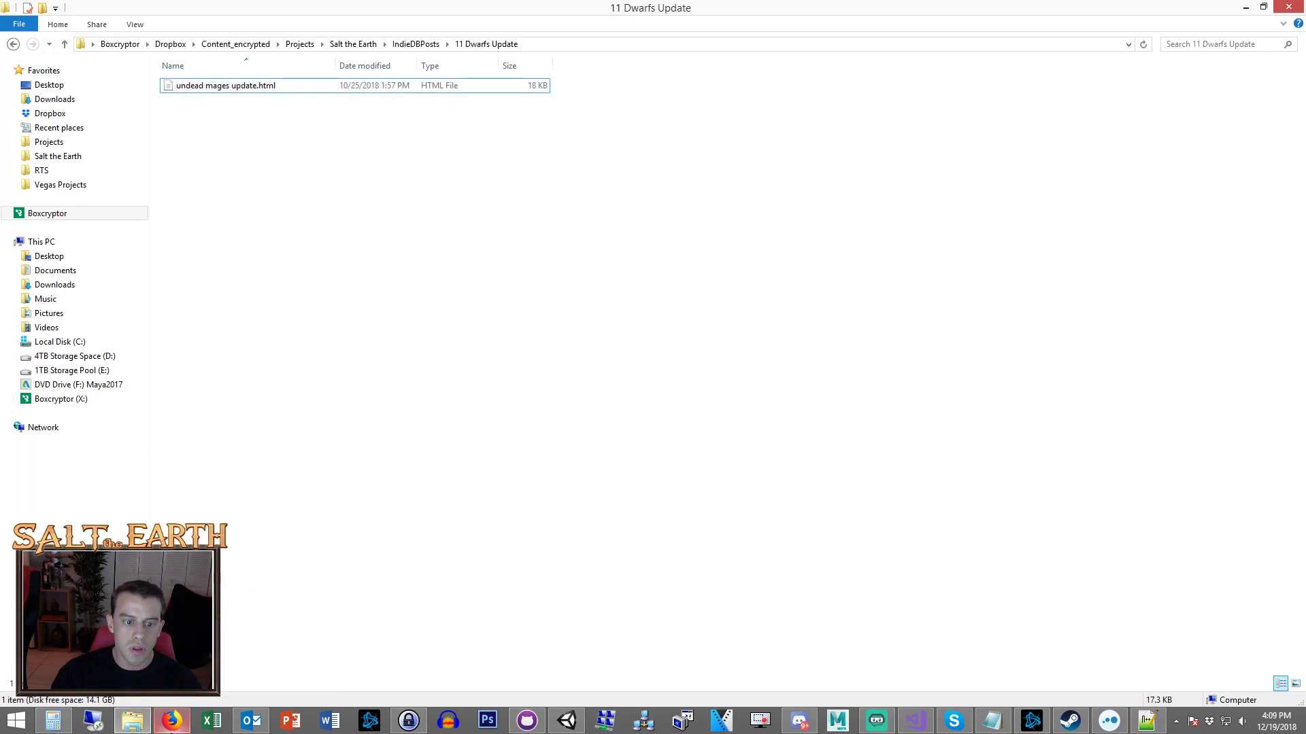
{"action": "left_click", "coordinate": [171, 731]}
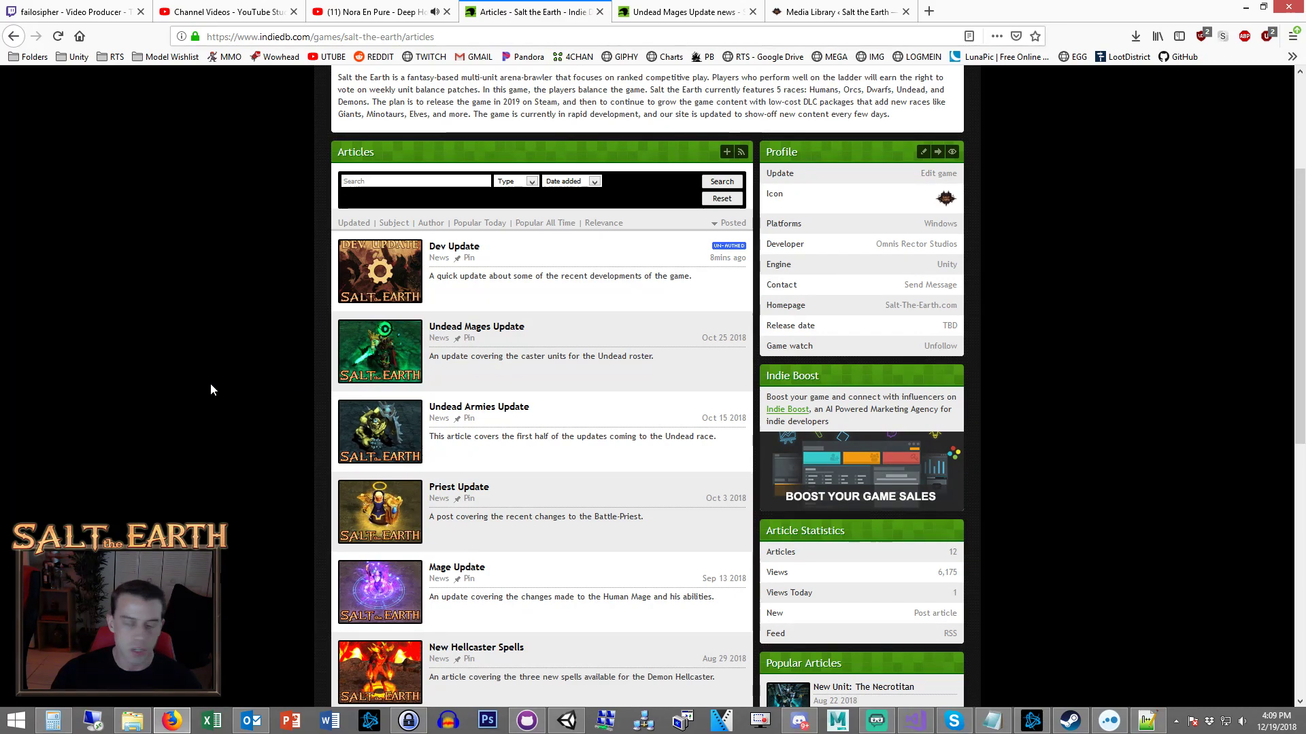
Switch to Unity, collapse the DwarfRunesmith's Unit script and examine which ability scripts the unit has.
{"action": "left_click", "coordinate": [566, 721]}
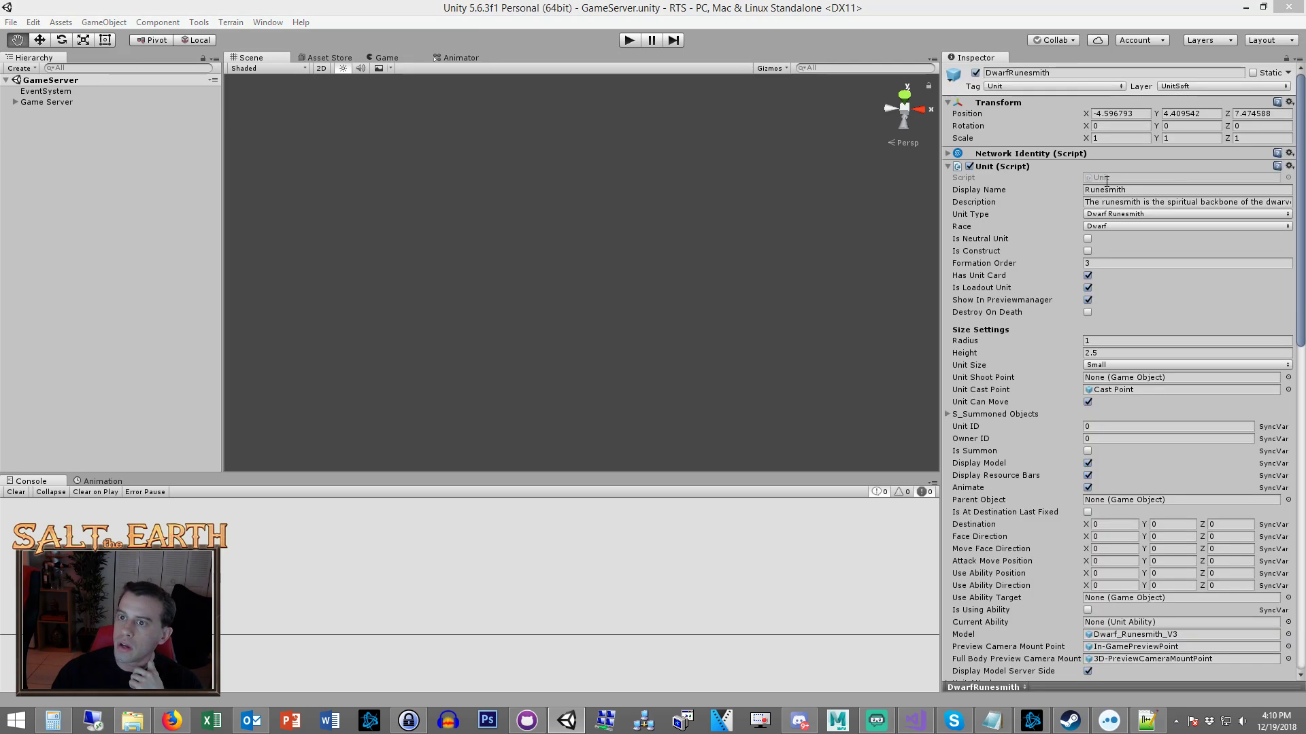
{"action": "left_click", "coordinate": [1009, 166]}
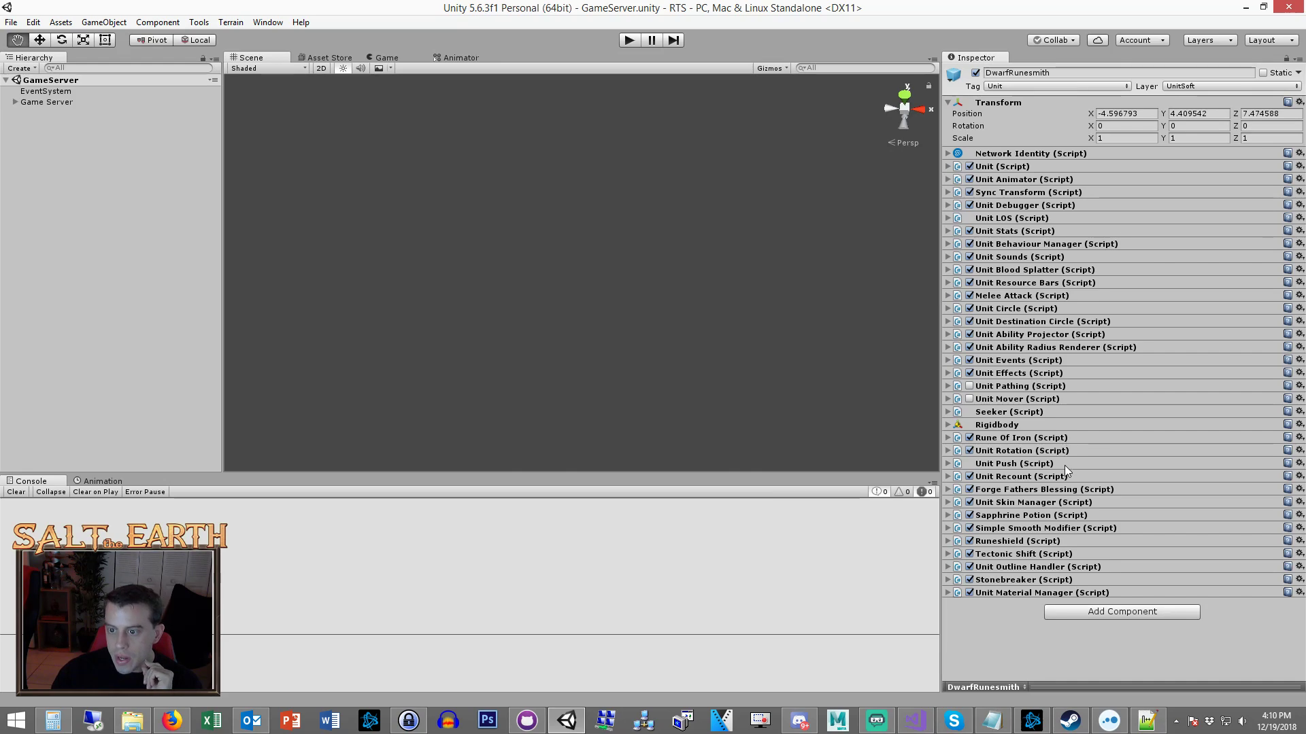
{"action": "left_click", "coordinate": [1053, 581]}
{"action": "left_click", "coordinate": [1052, 581]}
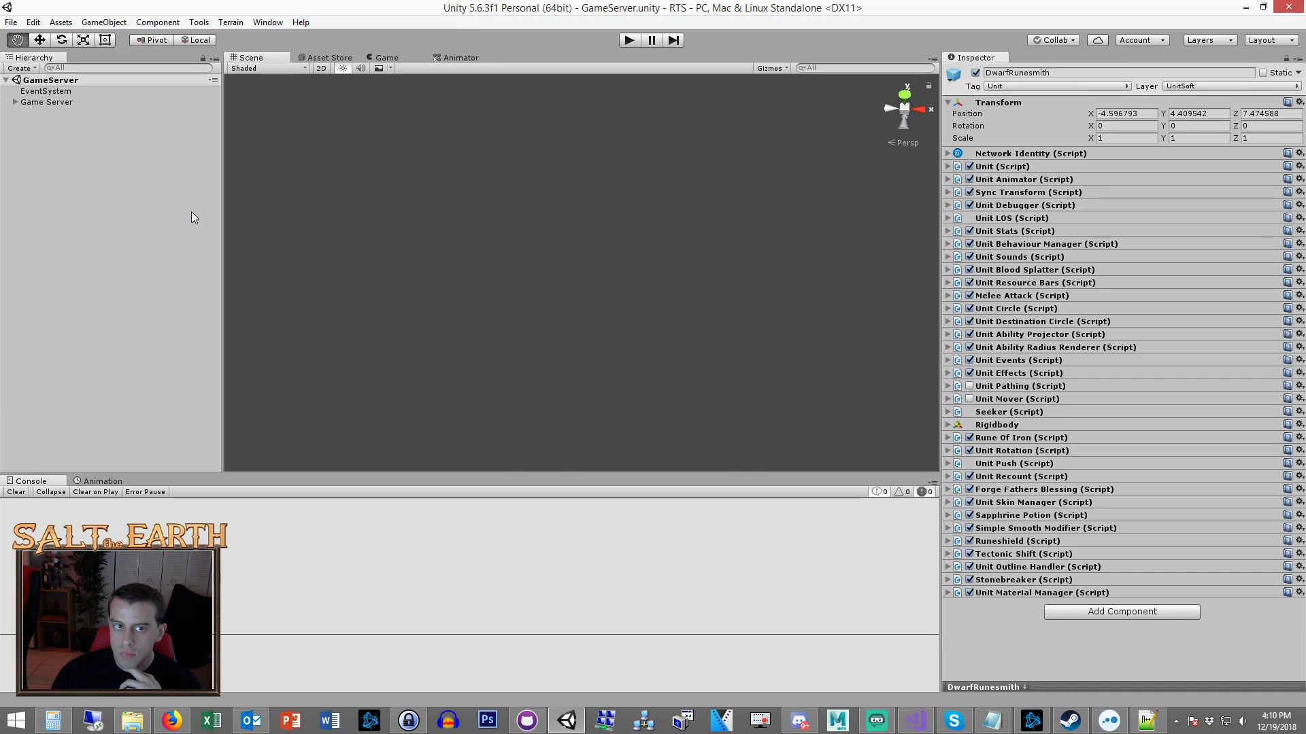
{"action": "left_click", "coordinate": [105, 190]}
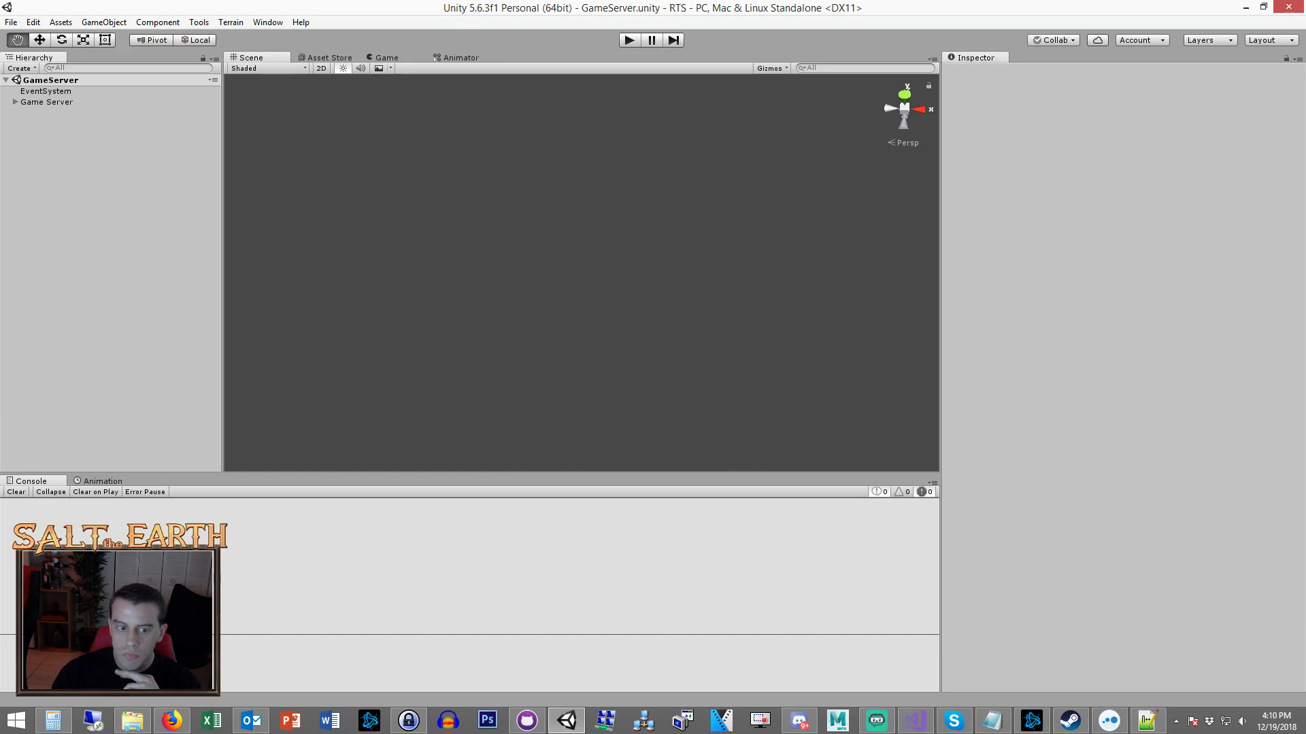
{"action": "left_click", "coordinate": [181, 725]}
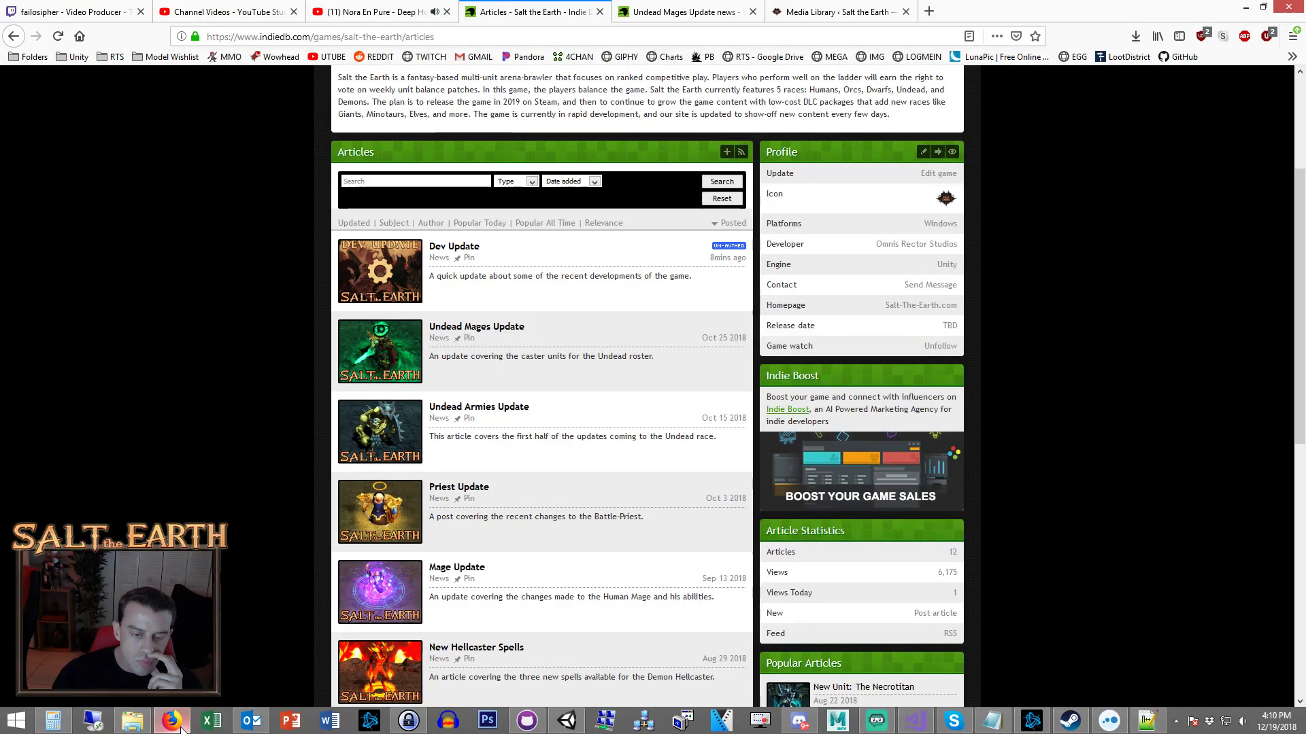
{"action": "left_click", "coordinate": [180, 726]}
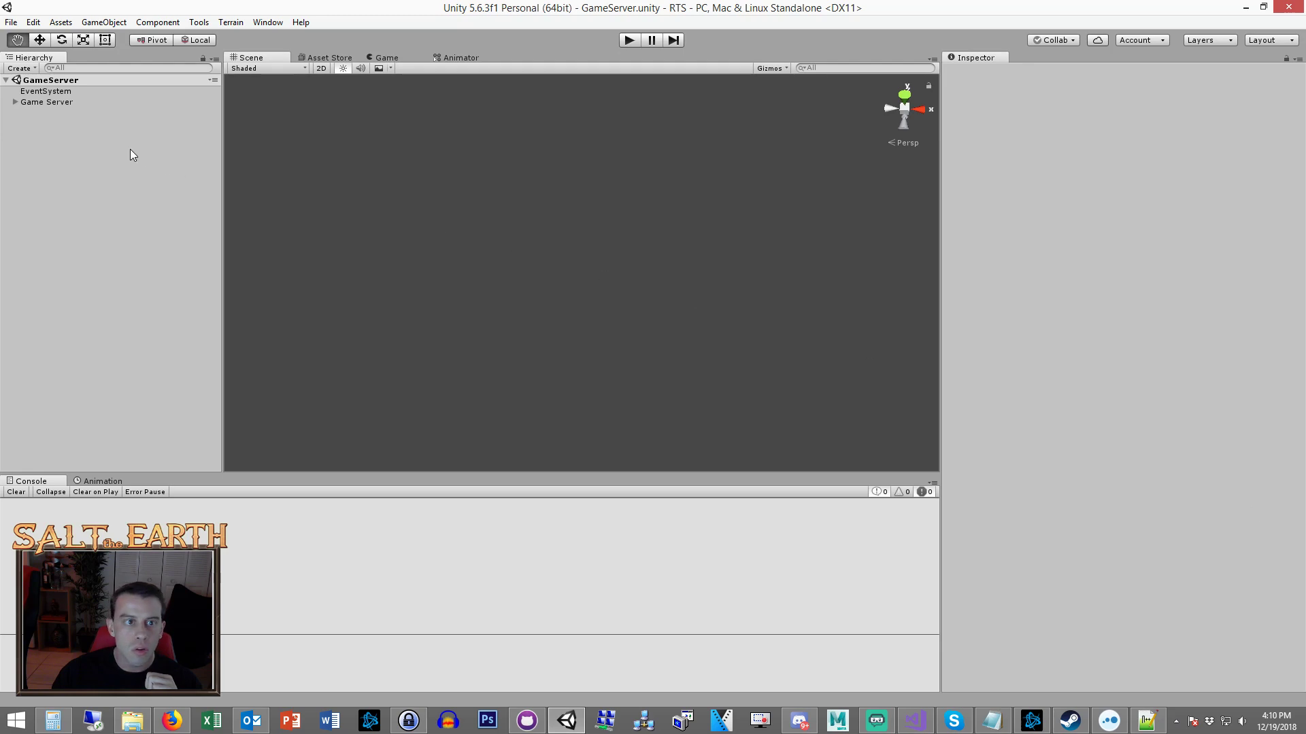
Set the Game Server object's Debug Map Name to Battleground in its Game Server Config script and save the scene.
{"action": "left_click", "coordinate": [61, 102]}
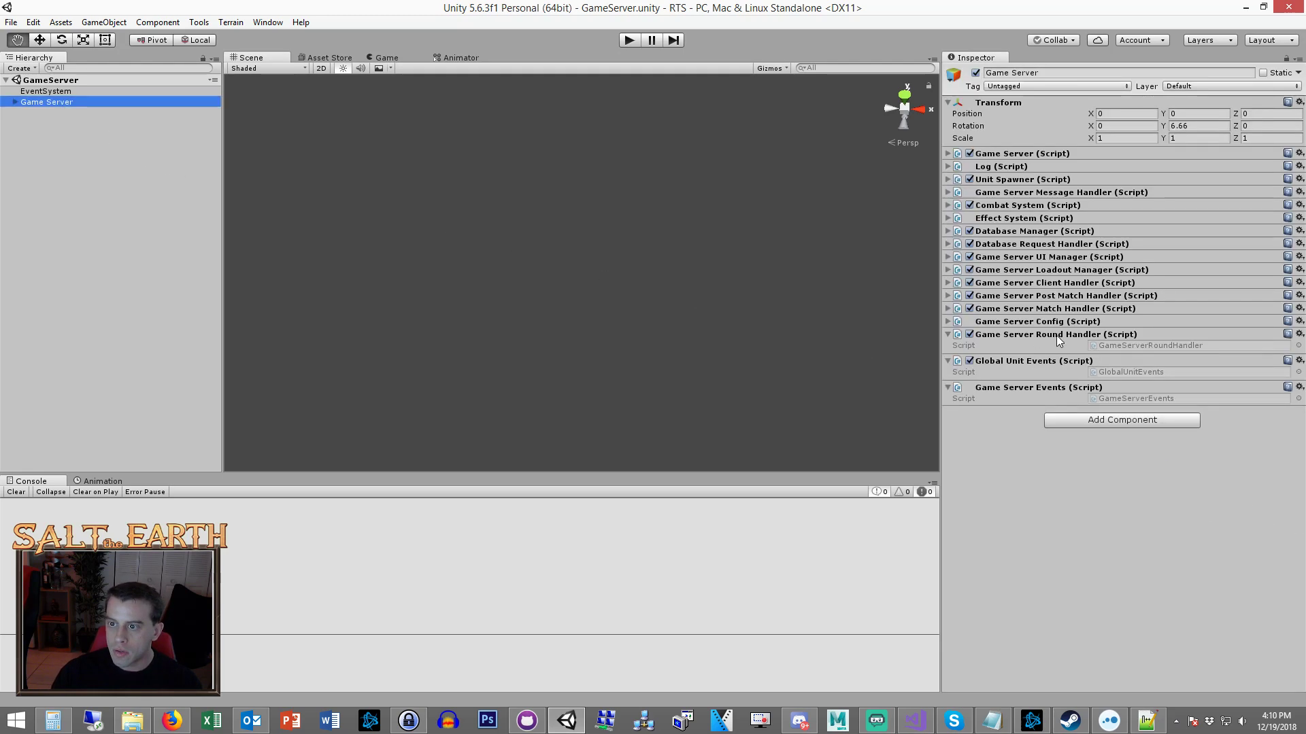
{"action": "left_click", "coordinate": [1055, 322]}
{"action": "scroll", "coordinate": [1038, 442], "scroll_direction": "down", "scroll_amount": 1}
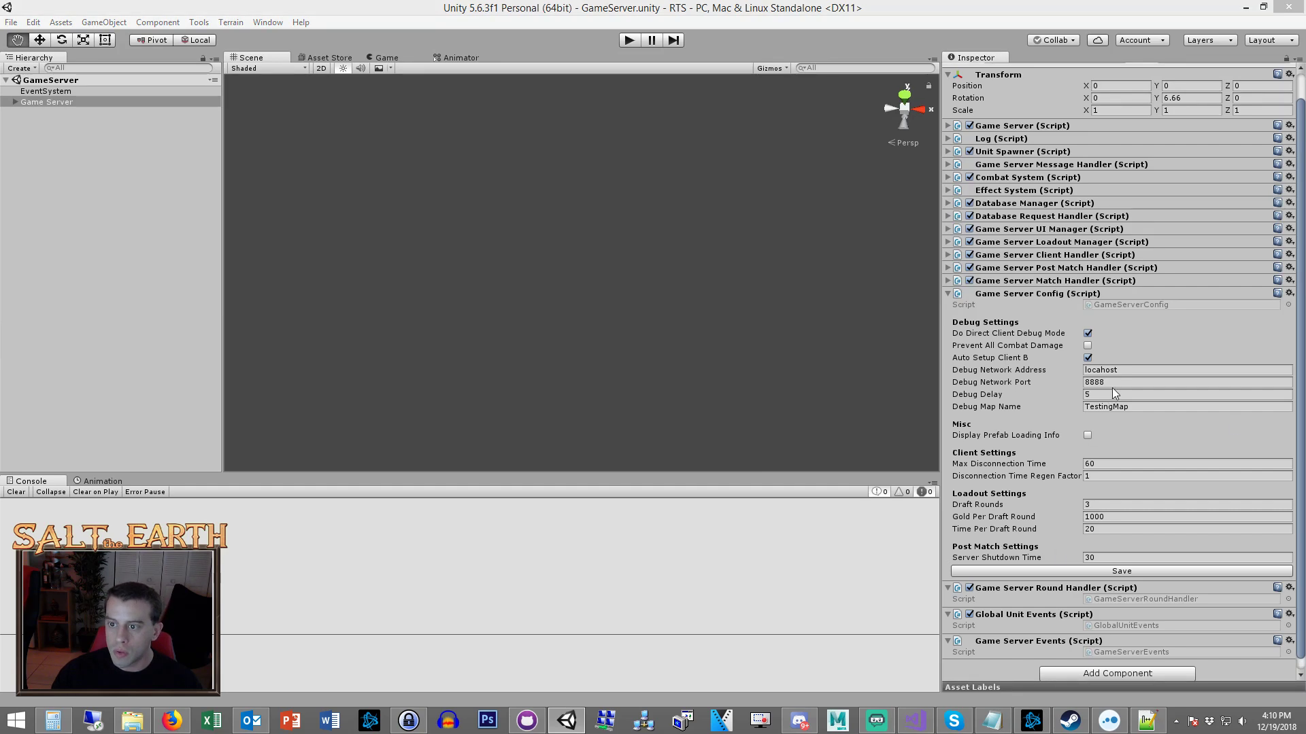
{"action": "left_click", "coordinate": [1138, 406]}
{"action": "type", "text": "Battleground"}
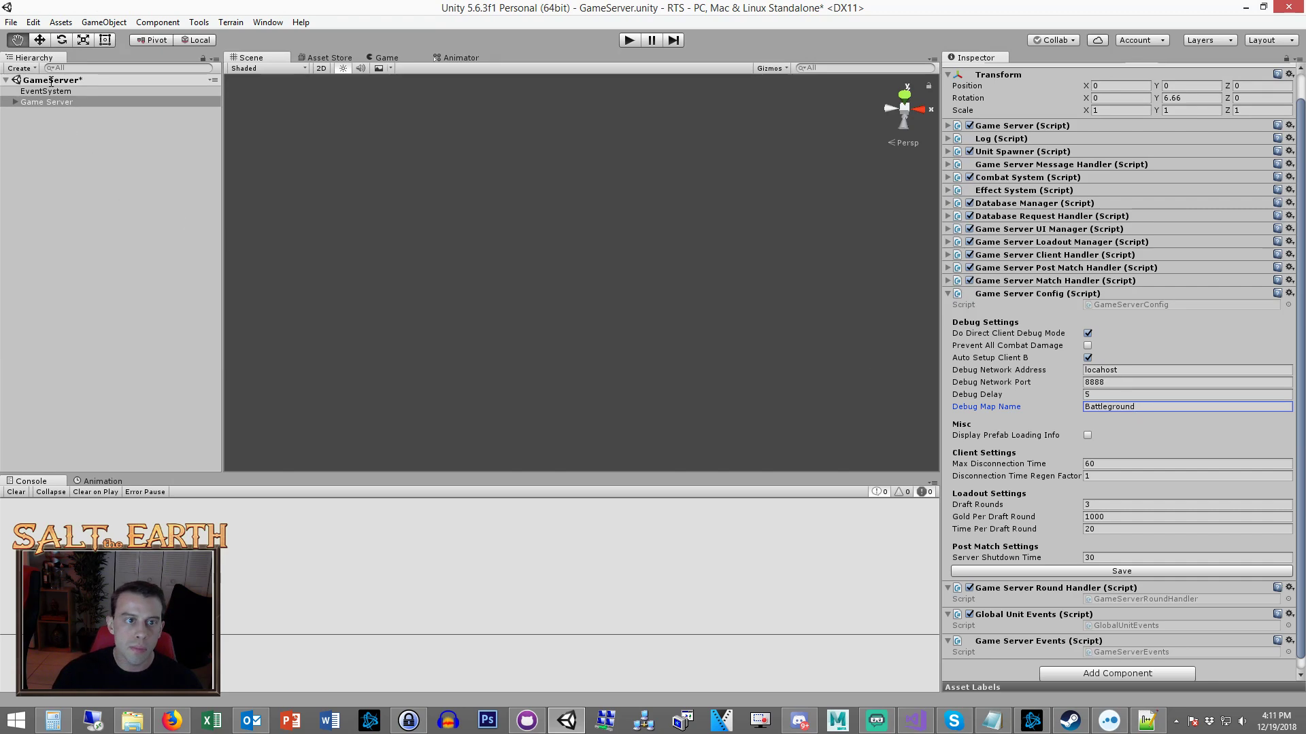
{"action": "key", "text": "ctrl+s"}
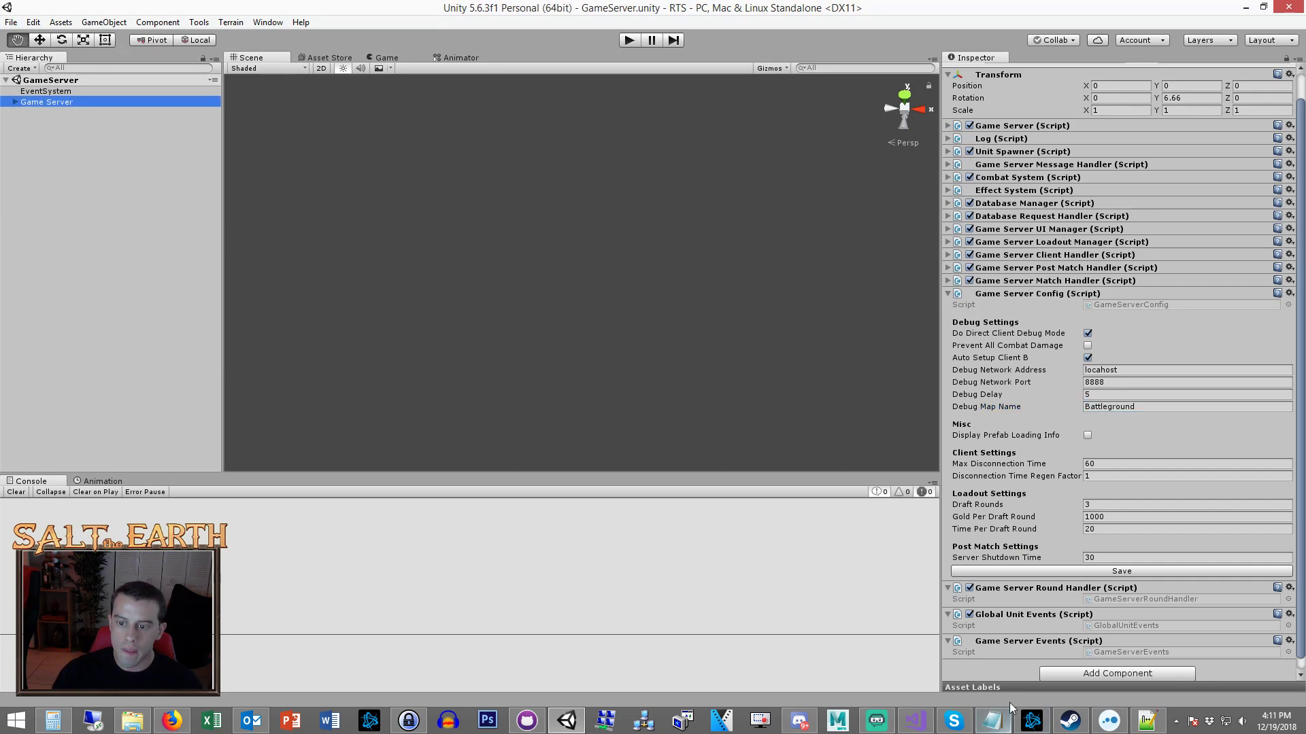
Switch to Visual Studio, open GameServer.cs and comment out the DwarfEngineer entry in the ClientDebugUnits list.
{"action": "left_click", "coordinate": [915, 721]}
{"action": "double_click", "coordinate": [583, 258]}
{"action": "left_click", "coordinate": [884, 268]}
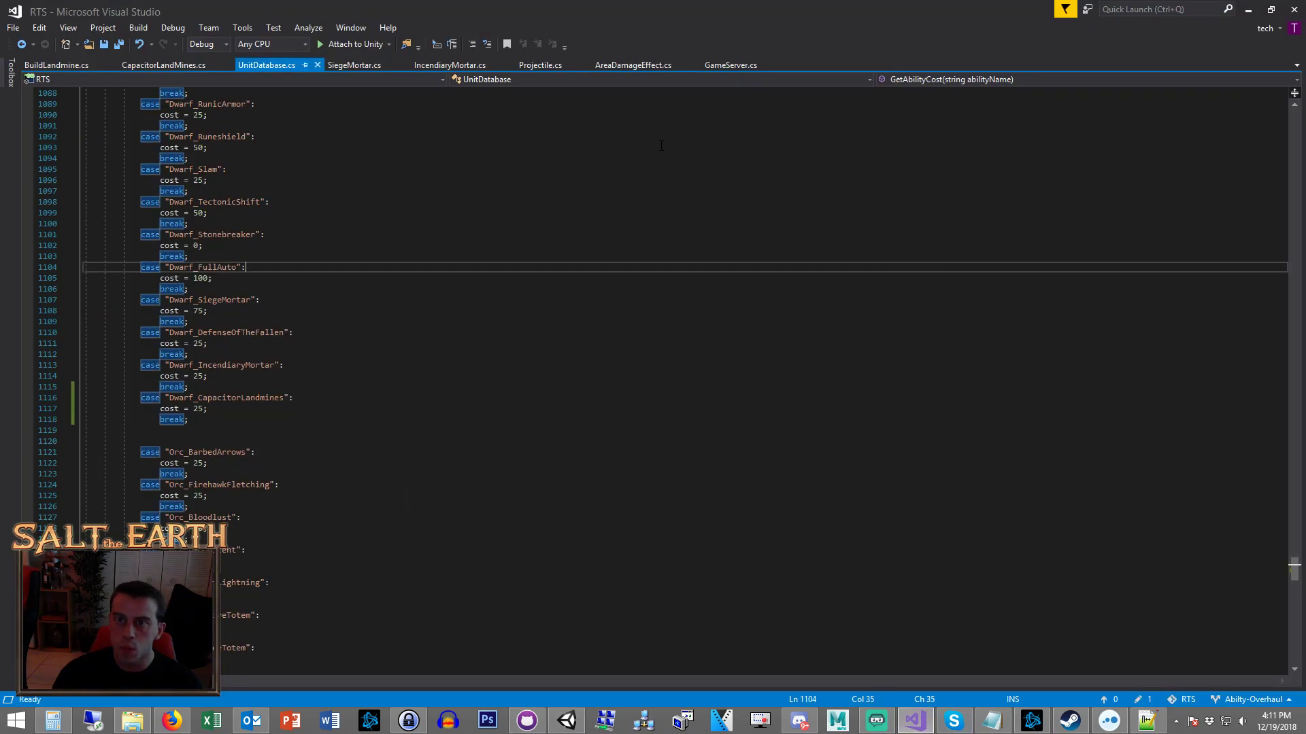
{"action": "left_click", "coordinate": [659, 147]}
{"action": "left_click", "coordinate": [731, 64]}
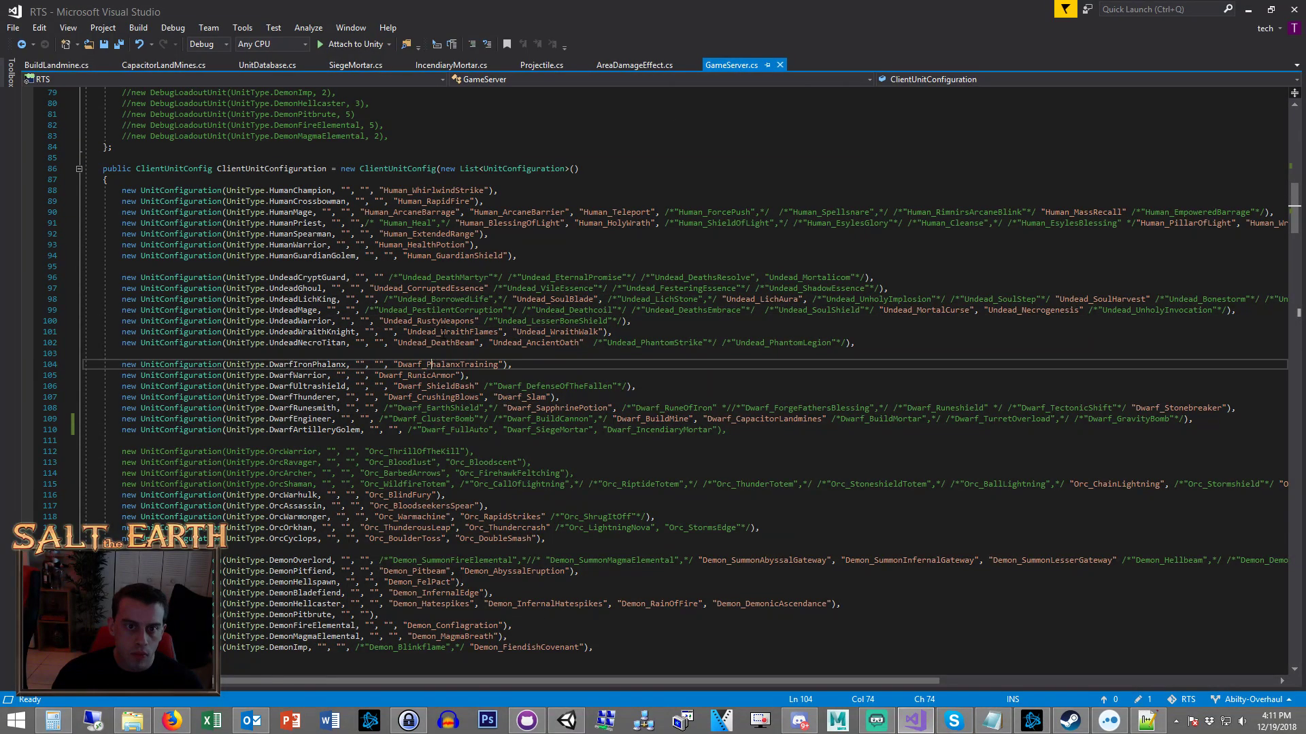
{"action": "left_click", "coordinate": [408, 256]}
{"action": "left_click", "coordinate": [389, 245]}
{"action": "scroll", "coordinate": [381, 252], "scroll_direction": "up", "scroll_amount": 13}
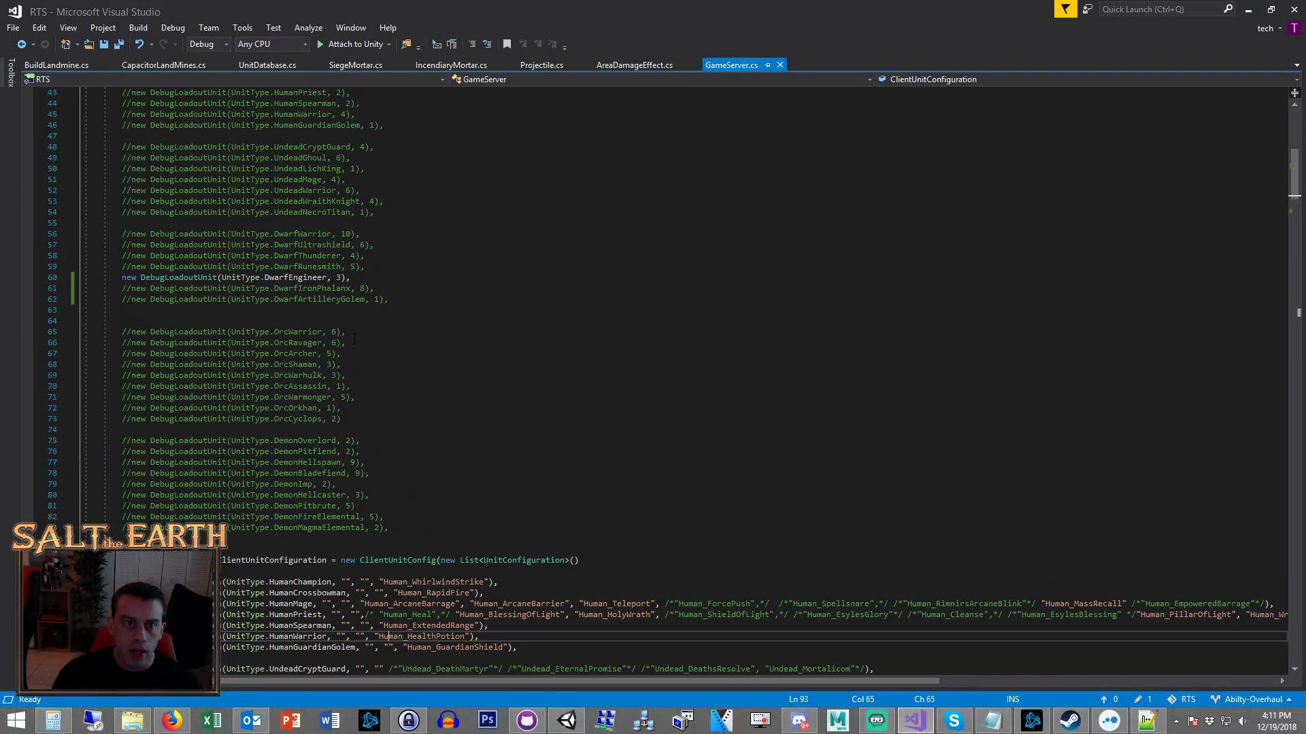
{"action": "left_click", "coordinate": [176, 310]}
{"action": "key", "text": "ctrl+k"}
{"action": "key", "text": "ctrl+c"}
{"action": "left_click", "coordinate": [407, 354]}
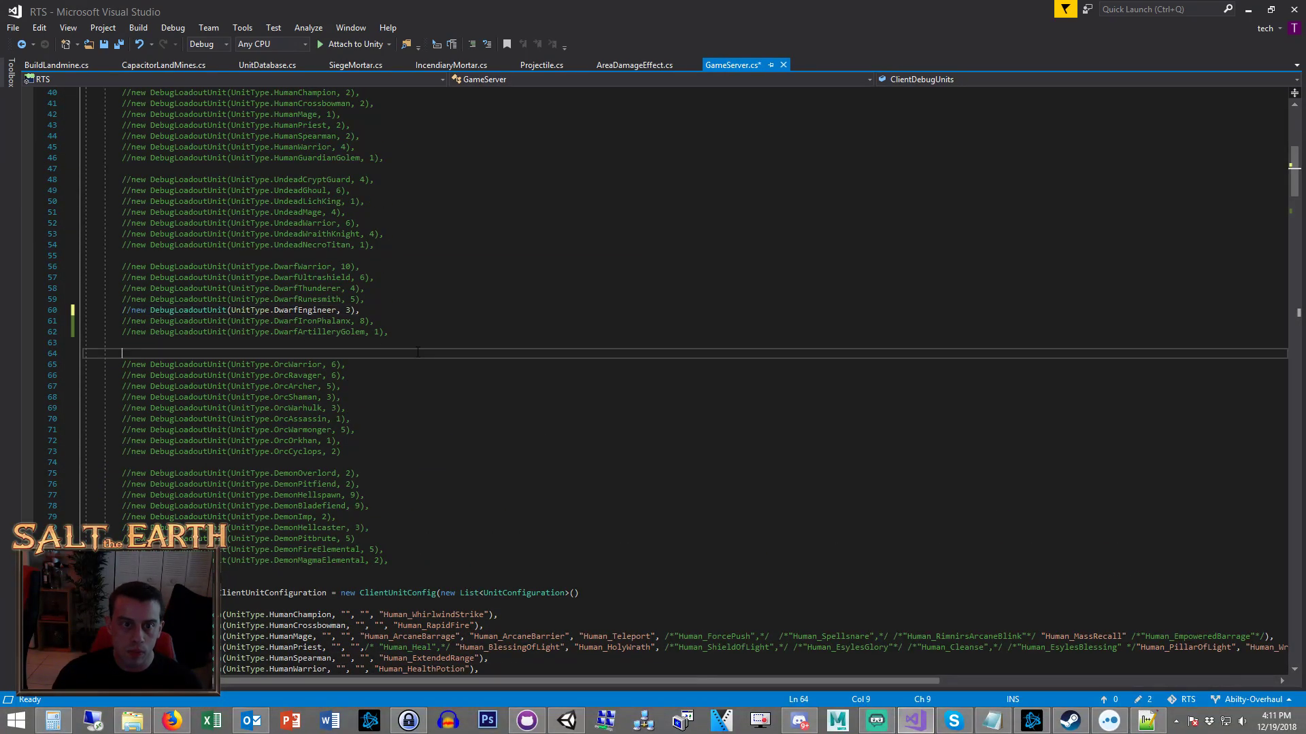
{"action": "scroll", "coordinate": [407, 354], "scroll_direction": "up", "scroll_amount": 3}
{"action": "left_click", "coordinate": [406, 354]}
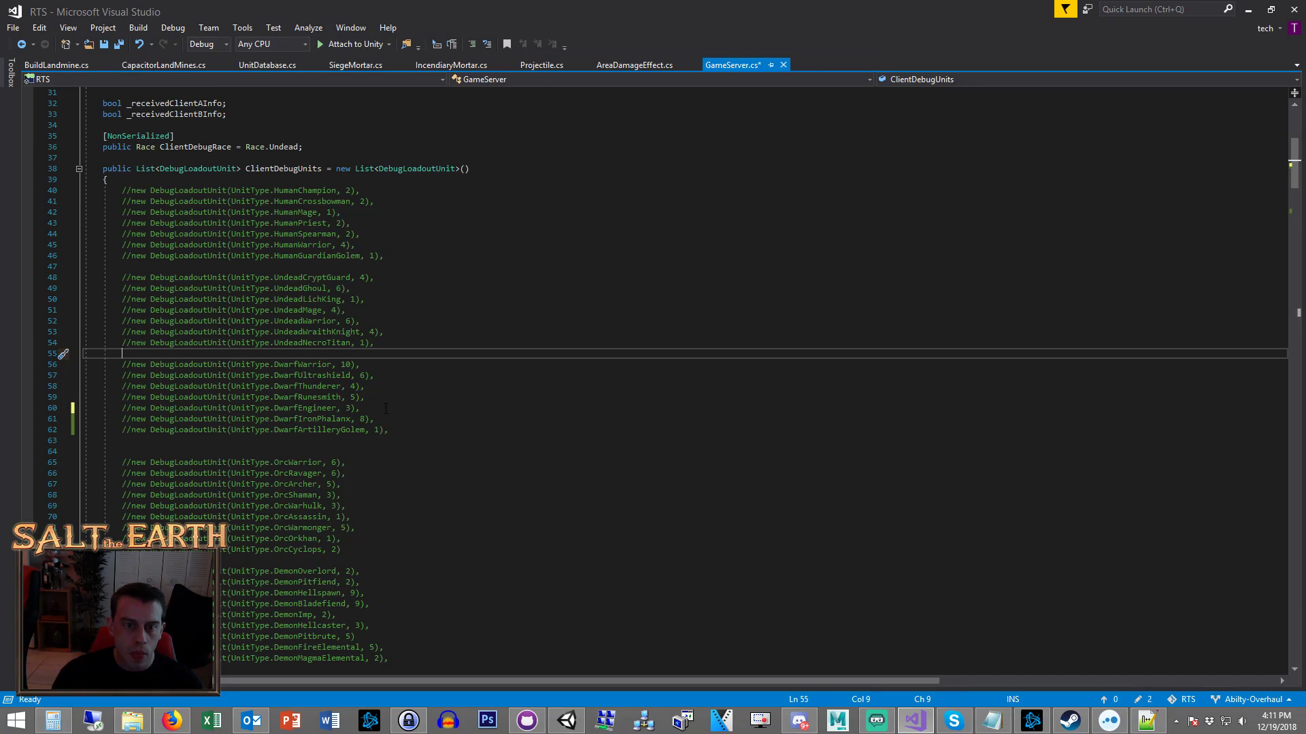
Uncomment the DwarfRunesmith line in the ClientDebugUnits list and save GameServer.cs.
{"action": "left_click", "coordinate": [131, 397]}
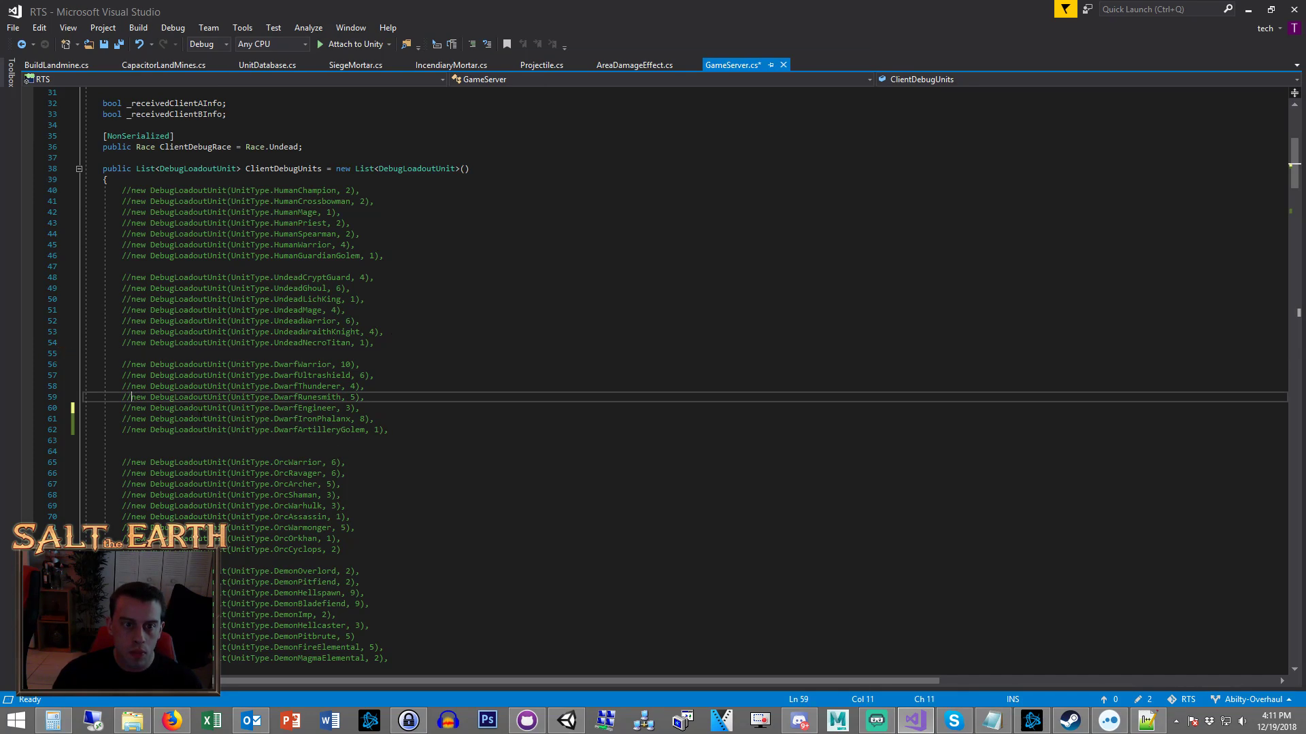
{"action": "key", "text": "BackSpace"}
{"action": "key", "text": "BackSpace"}
{"action": "key", "text": "ctrl+s"}
{"action": "left_click", "coordinate": [468, 385]}
Examine which abilities are active and commented out for DwarfRunesmith in the ClientUnitConfiguration list.
{"action": "scroll", "coordinate": [534, 505], "scroll_direction": "down", "scroll_amount": 9}
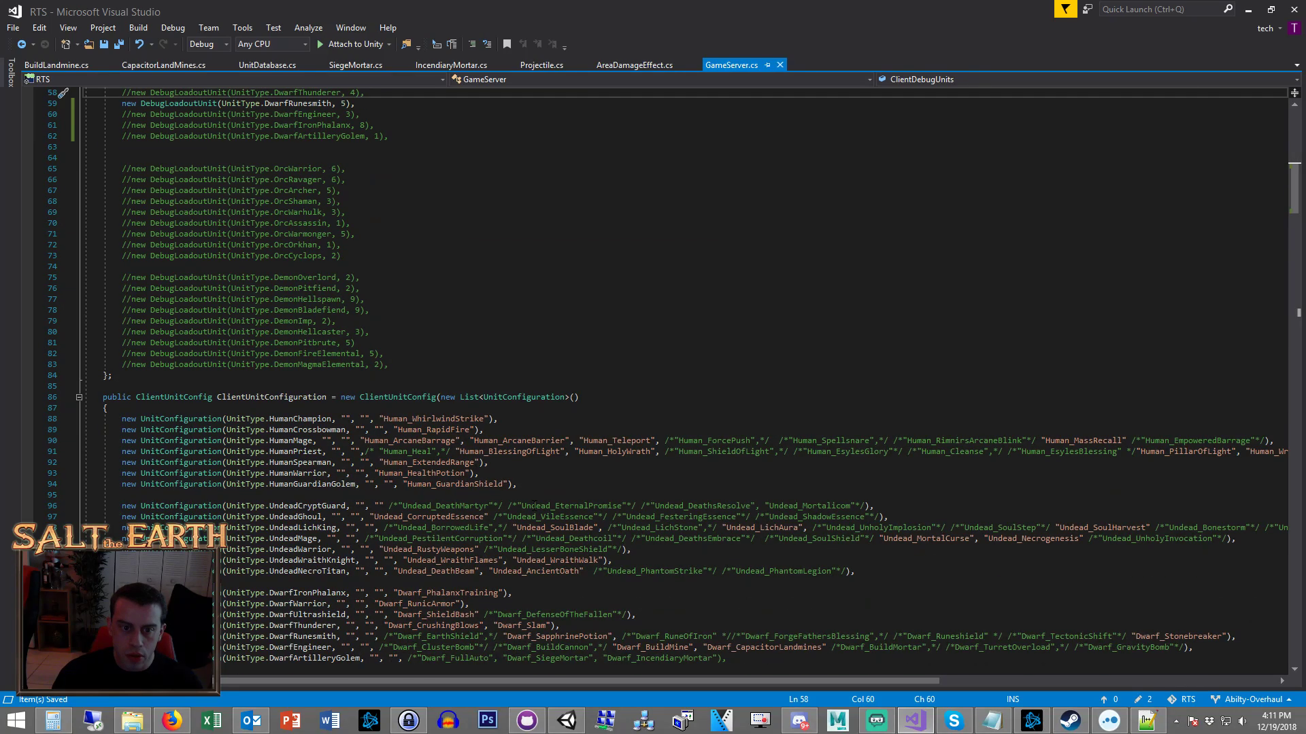
{"action": "scroll", "coordinate": [535, 505], "scroll_direction": "down", "scroll_amount": 6}
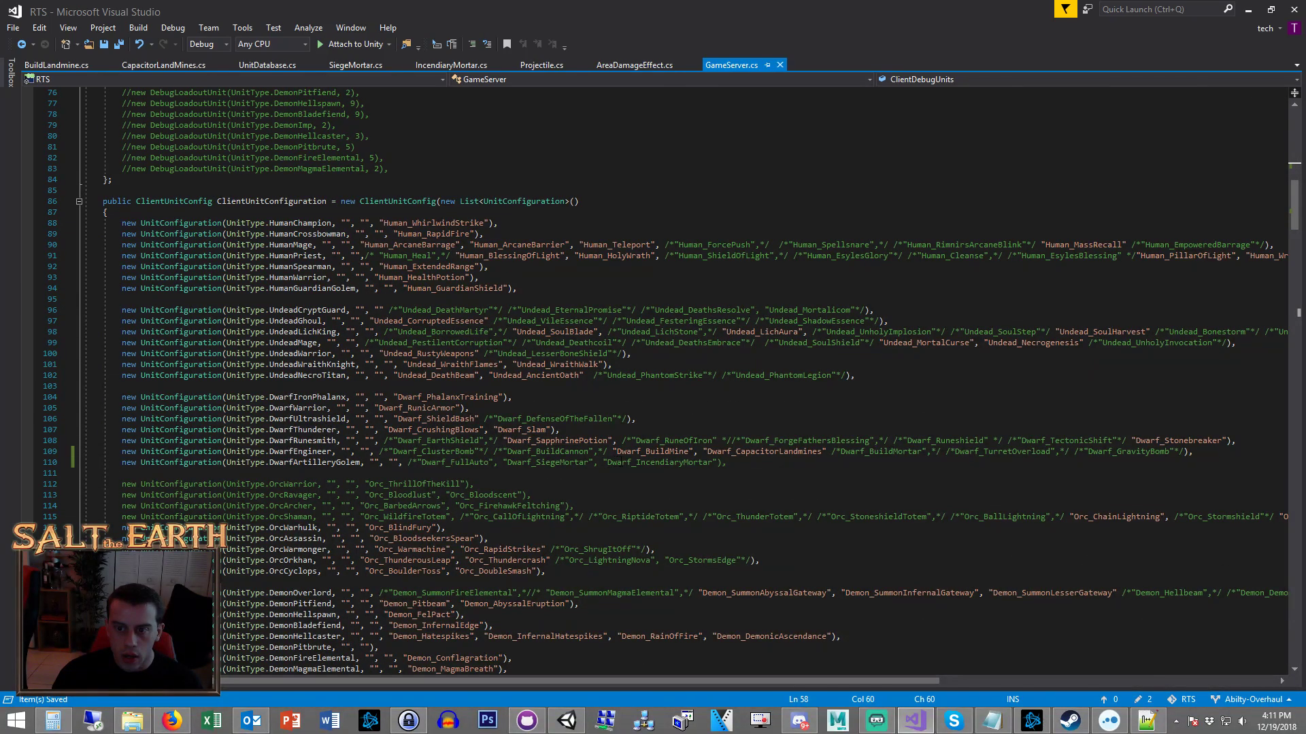
{"action": "double_click", "coordinate": [1186, 444]}
{"action": "left_click", "coordinate": [1017, 452]}
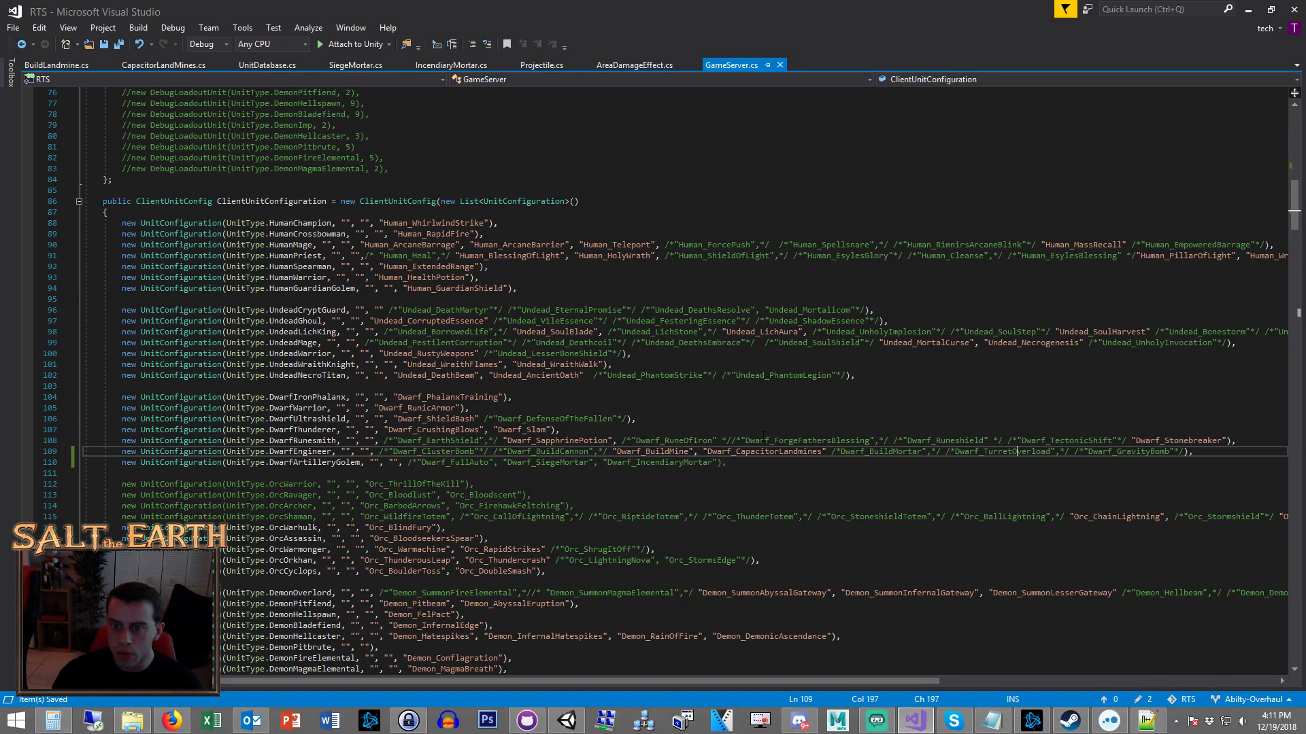
{"action": "left_click", "coordinate": [762, 438]}
{"action": "left_click", "coordinate": [613, 451]}
{"action": "left_click", "coordinate": [735, 474]}
{"action": "left_click", "coordinate": [809, 464]}
{"action": "left_click", "coordinate": [841, 452]}
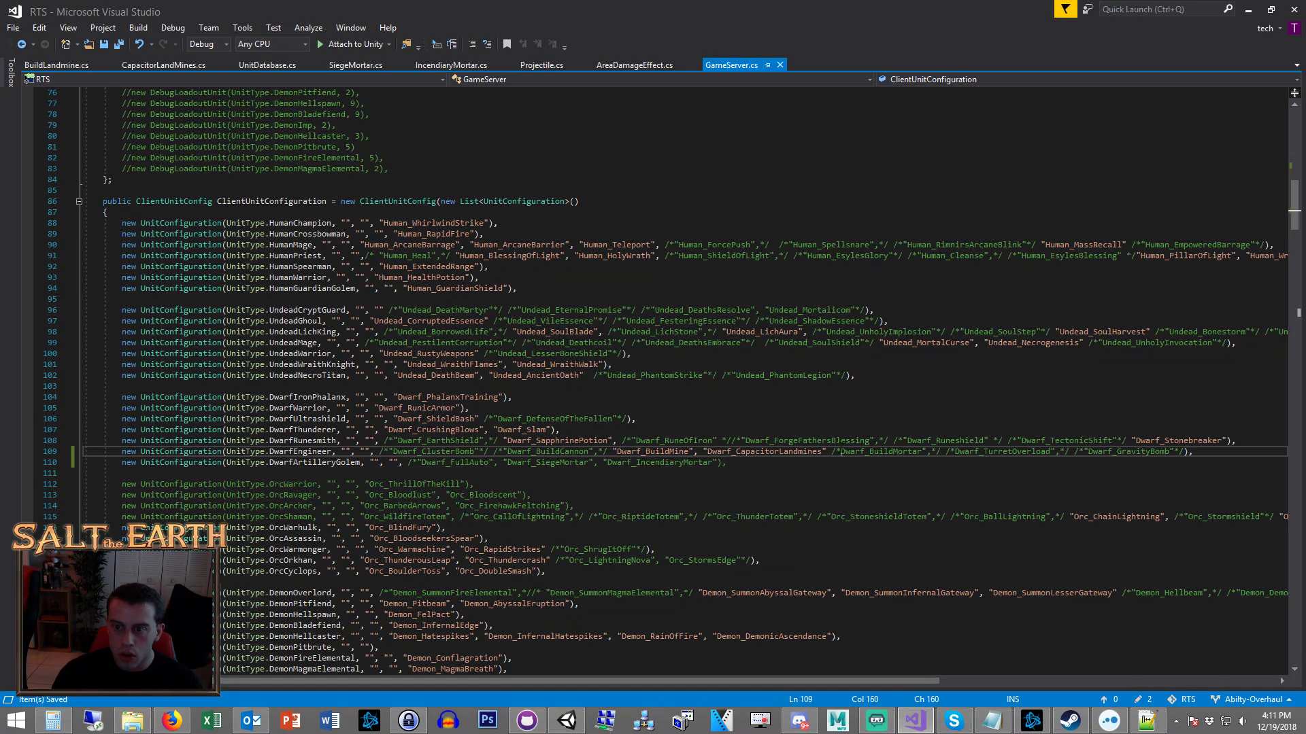
{"action": "left_click", "coordinate": [801, 493]}
{"action": "left_click", "coordinate": [704, 441]}
{"action": "left_click", "coordinate": [527, 483]}
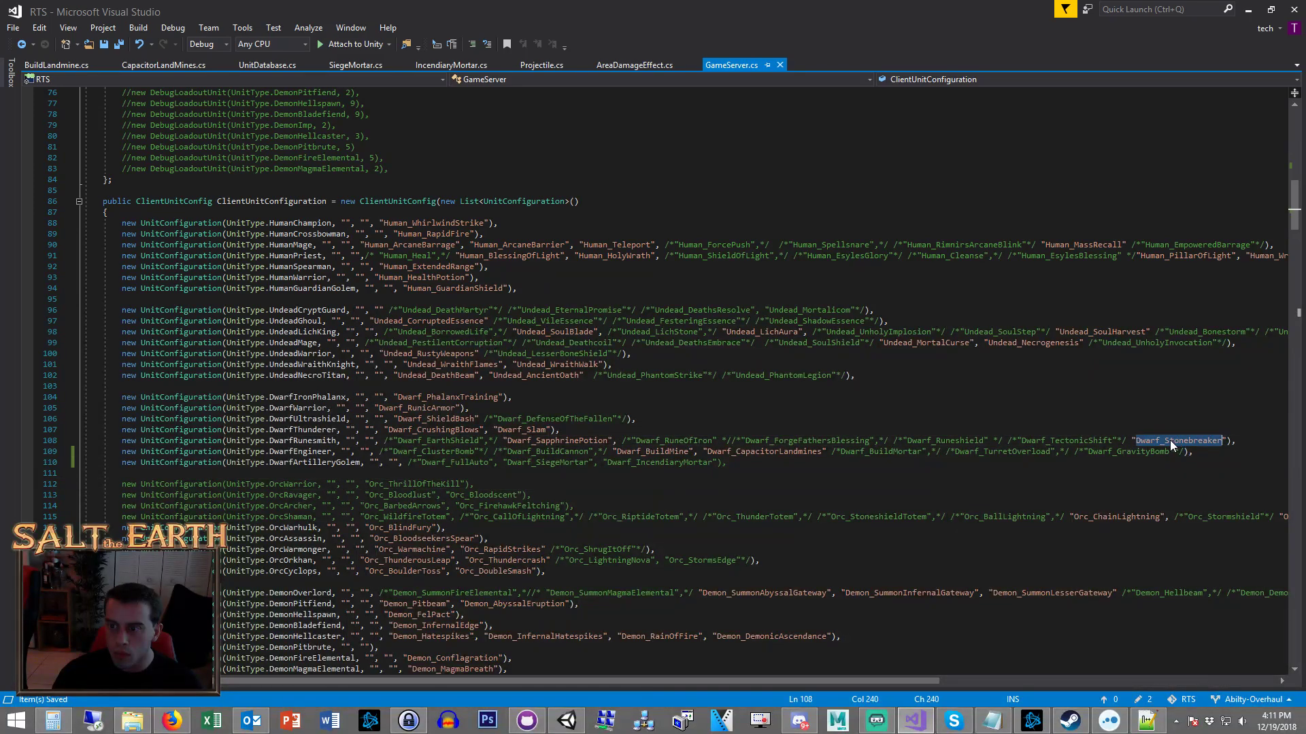
{"action": "left_click", "coordinate": [1135, 476]}
{"action": "left_click", "coordinate": [1078, 451]}
{"action": "left_click", "coordinate": [884, 432]}
{"action": "left_click", "coordinate": [726, 440]}
{"action": "left_click", "coordinate": [835, 451]}
{"action": "left_click", "coordinate": [952, 442]}
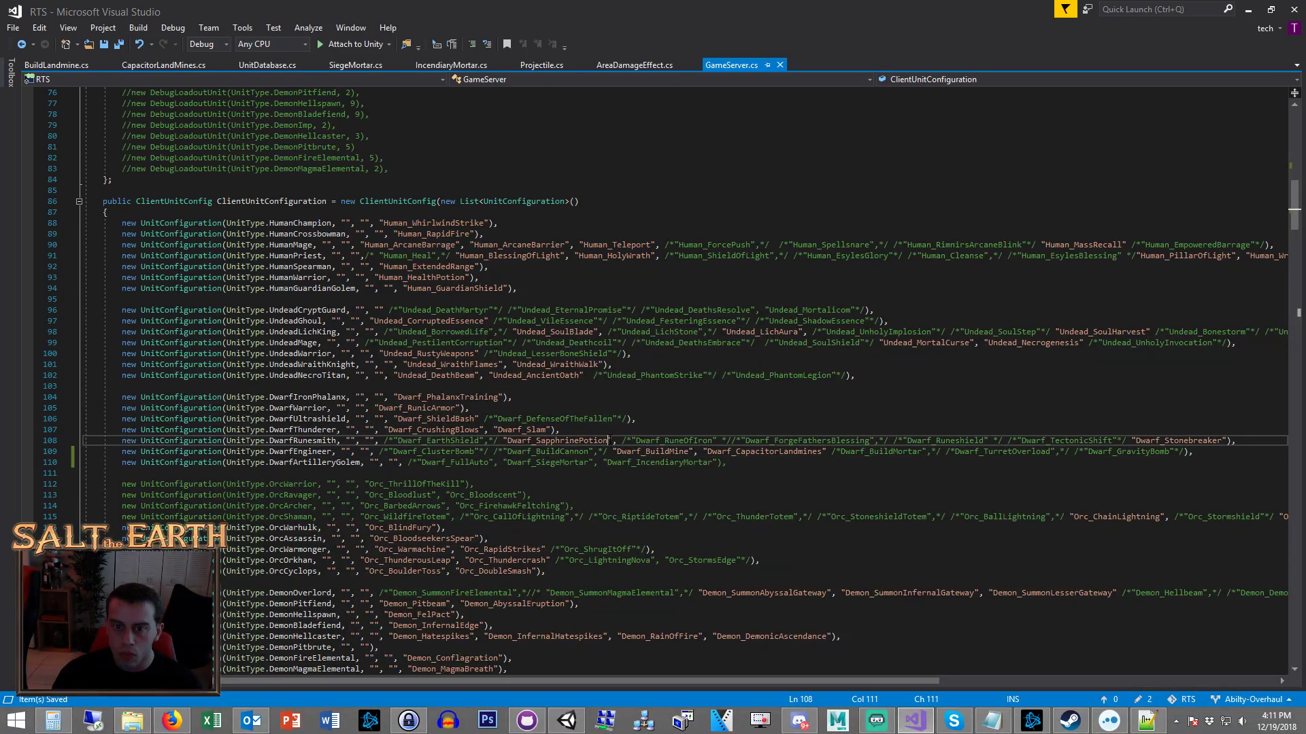
{"action": "left_click", "coordinate": [914, 432]}
Switch to Unity, let the scripts recompile and start building the player with the Client scene.
{"action": "key", "text": "alt+Tab"}
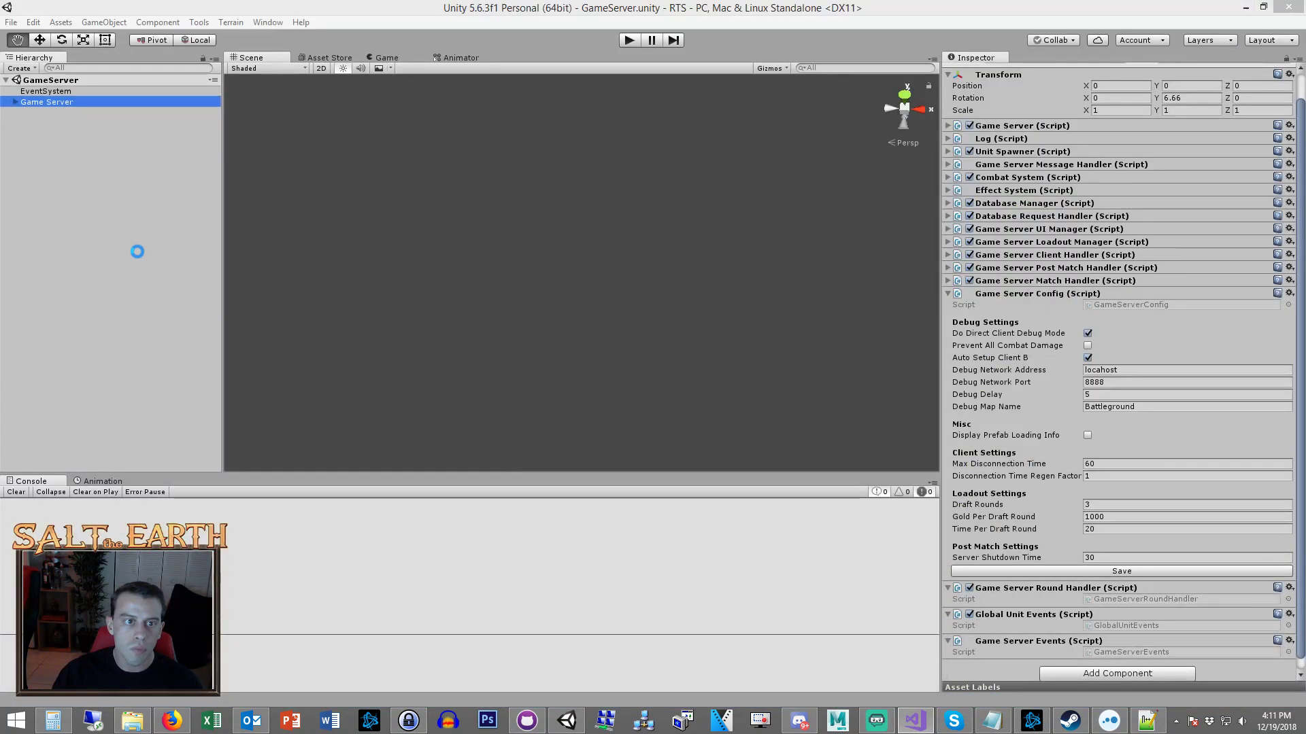
{"action": "left_click", "coordinate": [137, 251]}
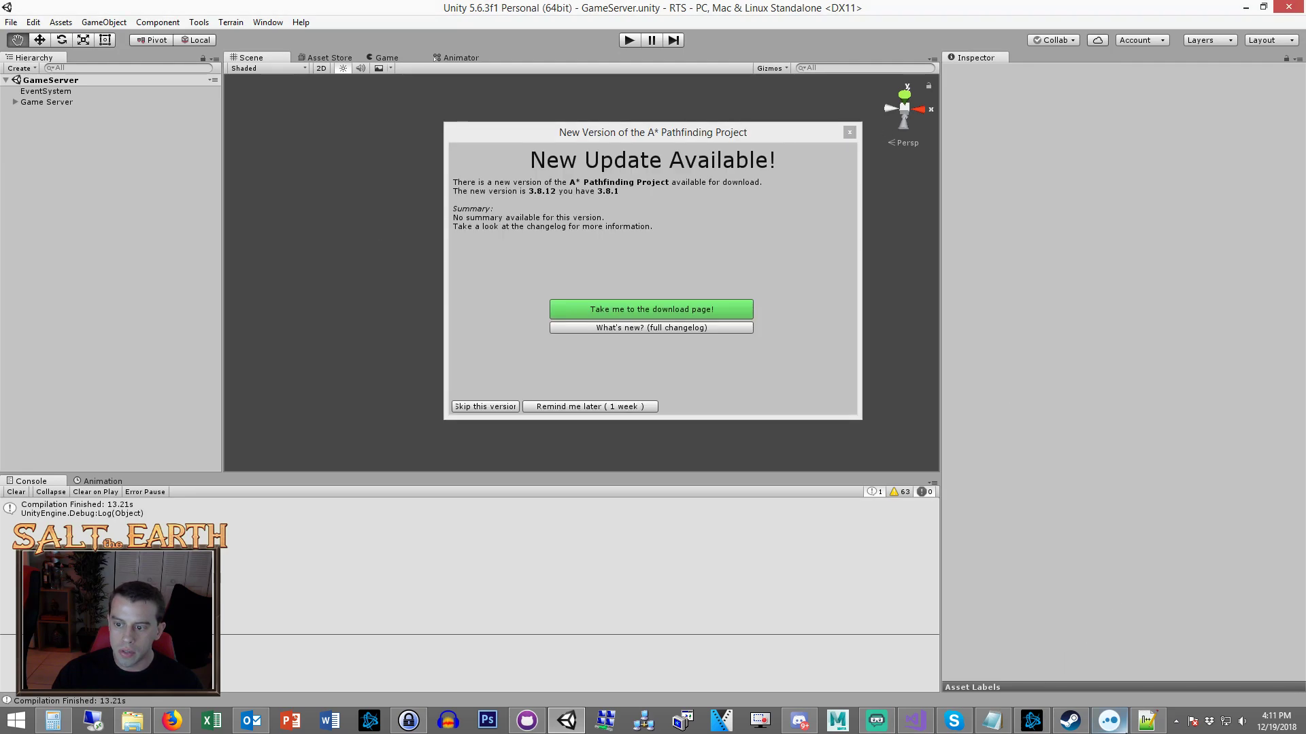
{"action": "left_click", "coordinate": [1109, 721]}
{"action": "left_click_drag", "start_coordinate": [666, 202], "coordinate": [0, 218]}
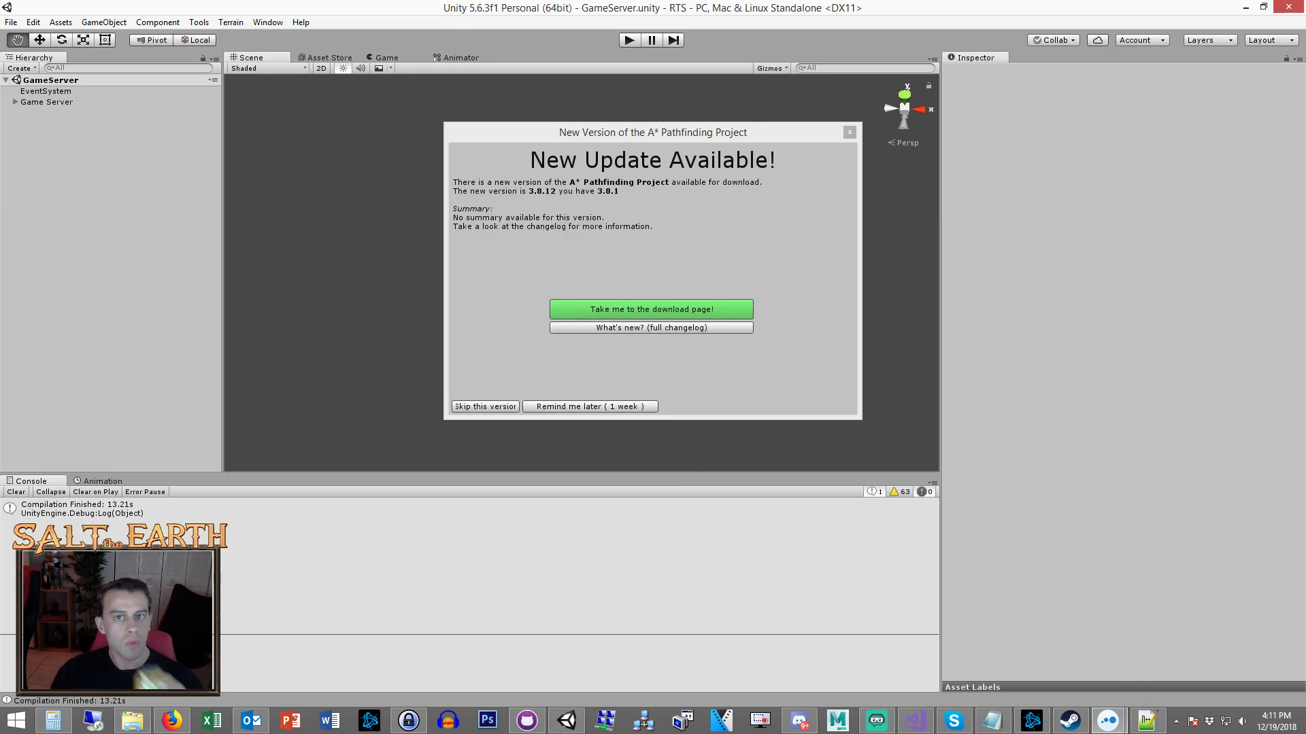
{"action": "key", "text": "ctrl+b"}
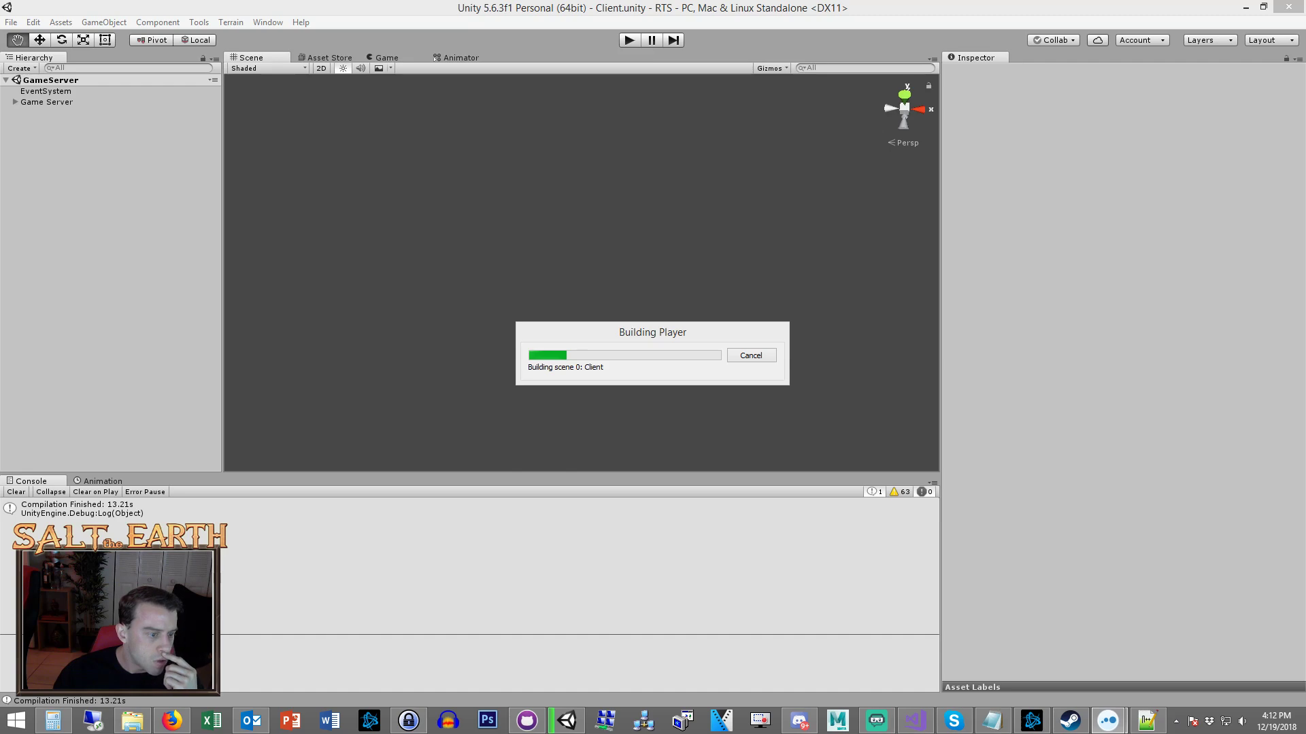
Switch to Firefox, search the web for "vclip" in a new tab and open the VideoHelp page for VClip 2.0.
{"action": "left_click", "coordinate": [172, 720]}
{"action": "key", "text": "ctrl+t"}
{"action": "left_click", "coordinate": [533, 127]}
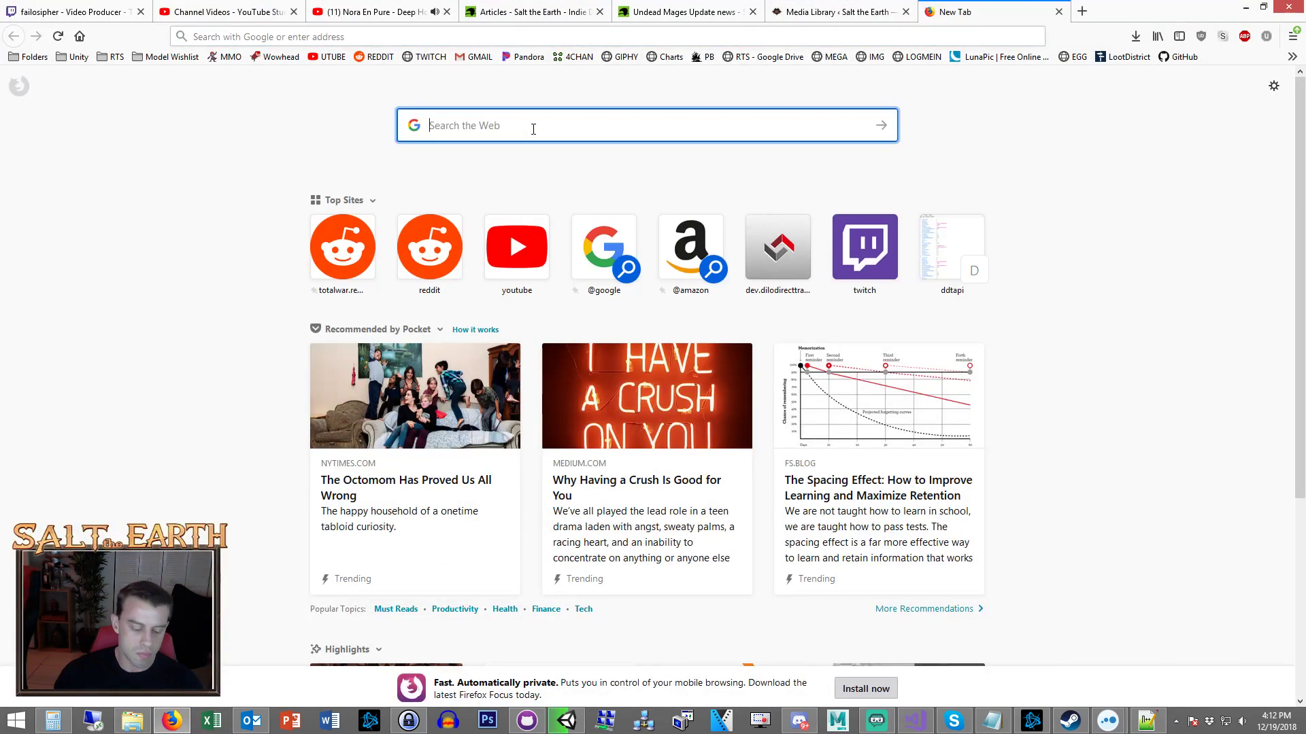
{"action": "type", "text": "vclip"}
{"action": "key", "text": "Return"}
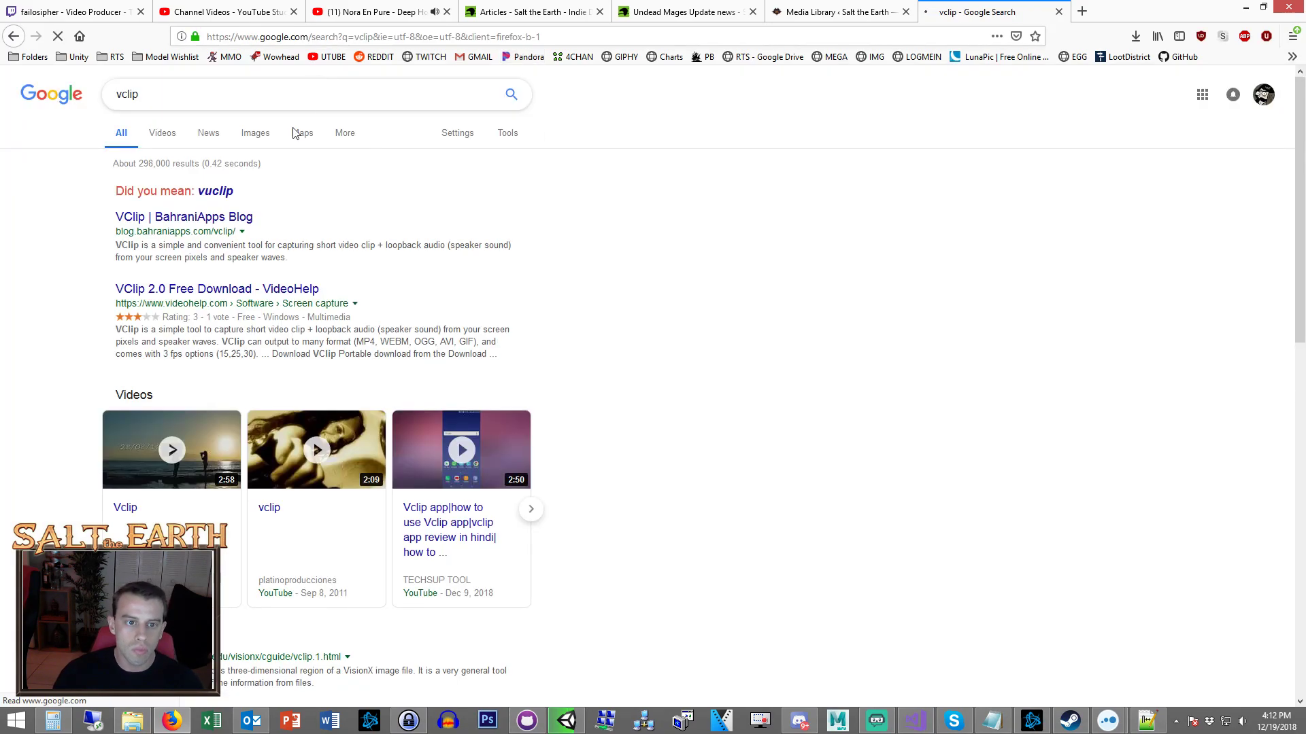
{"action": "left_click_drag", "start_coordinate": [280, 288], "coordinate": [287, 290]}
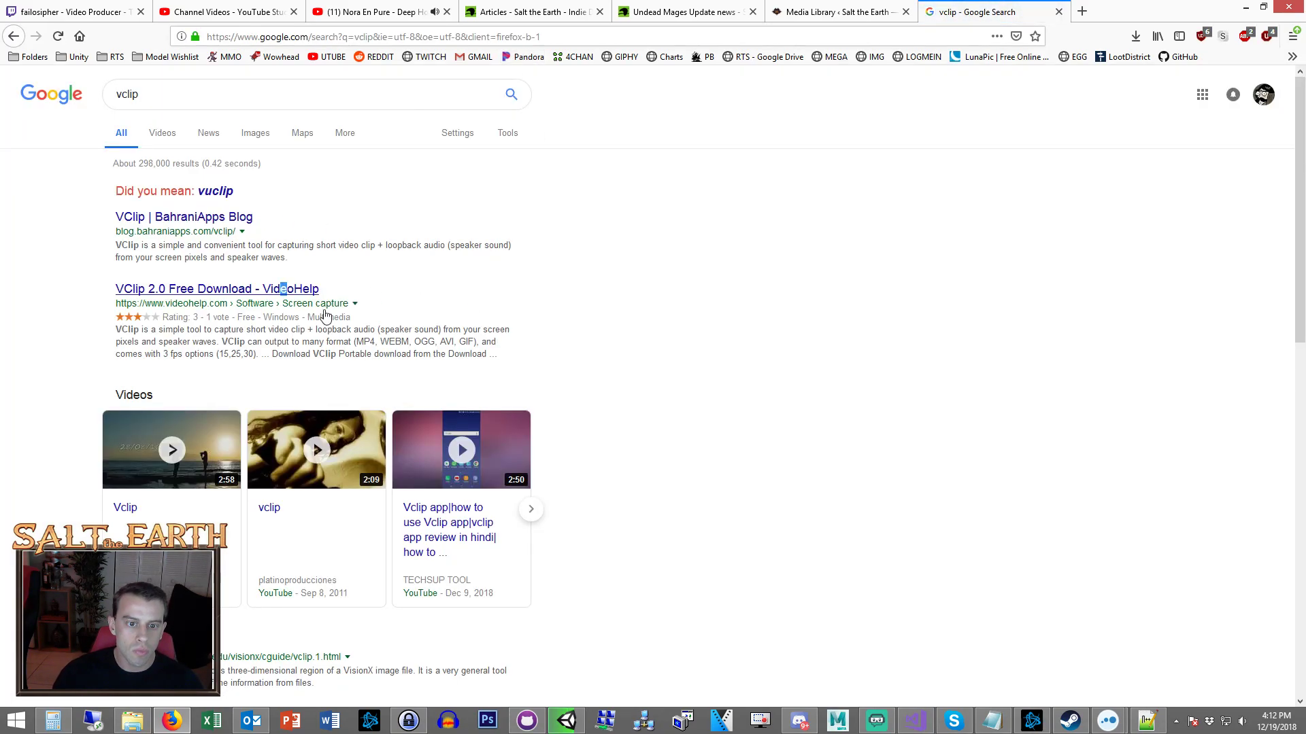
{"action": "left_click", "coordinate": [294, 291]}
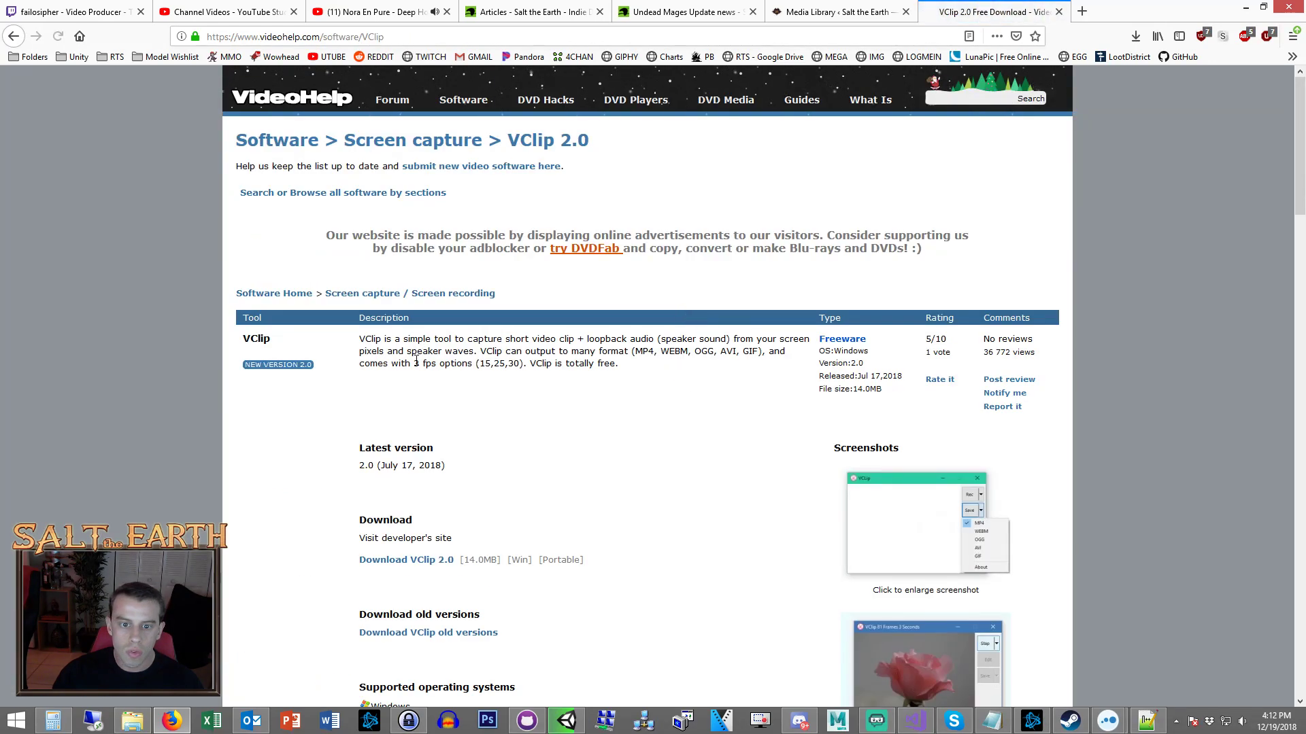
Download VClip 2.0, open VClip-2.0.zip and go into its VClip folder.
{"action": "scroll", "coordinate": [416, 362], "scroll_direction": "down", "scroll_amount": 2}
{"action": "left_click", "coordinate": [378, 422]}
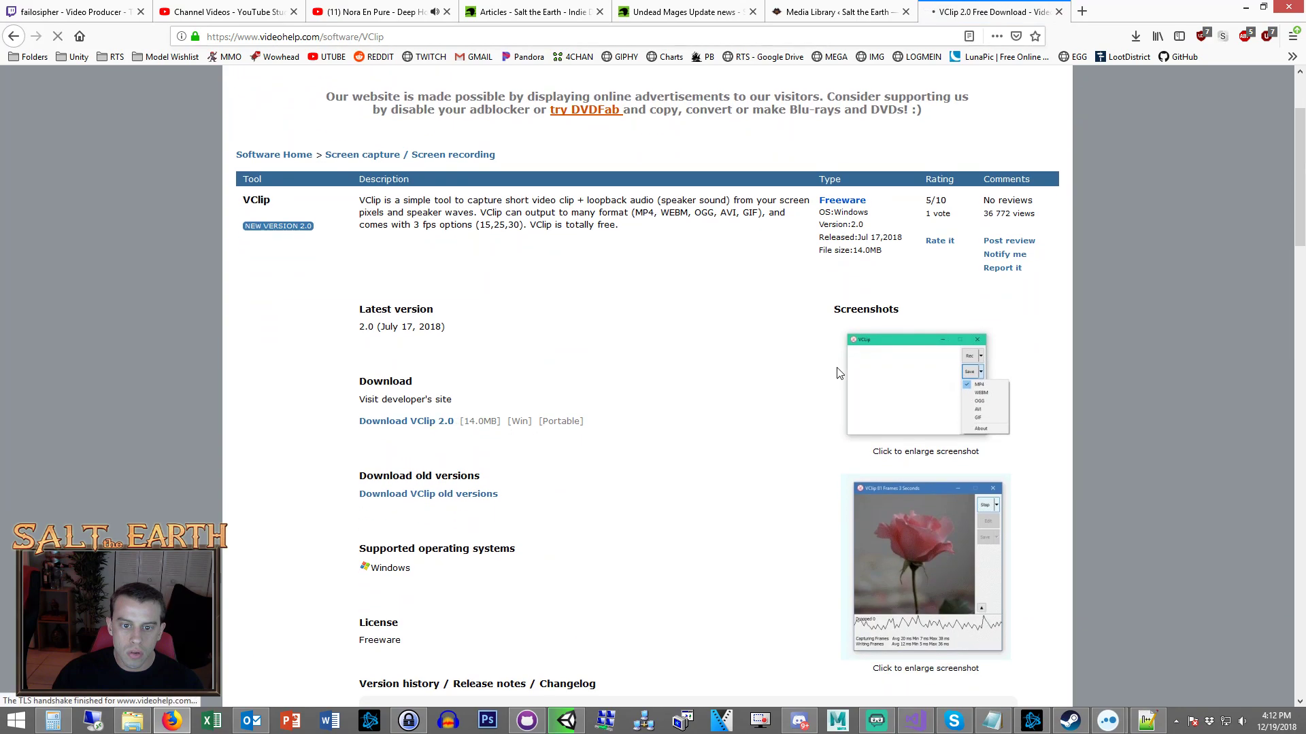
{"action": "left_click", "coordinate": [403, 328]}
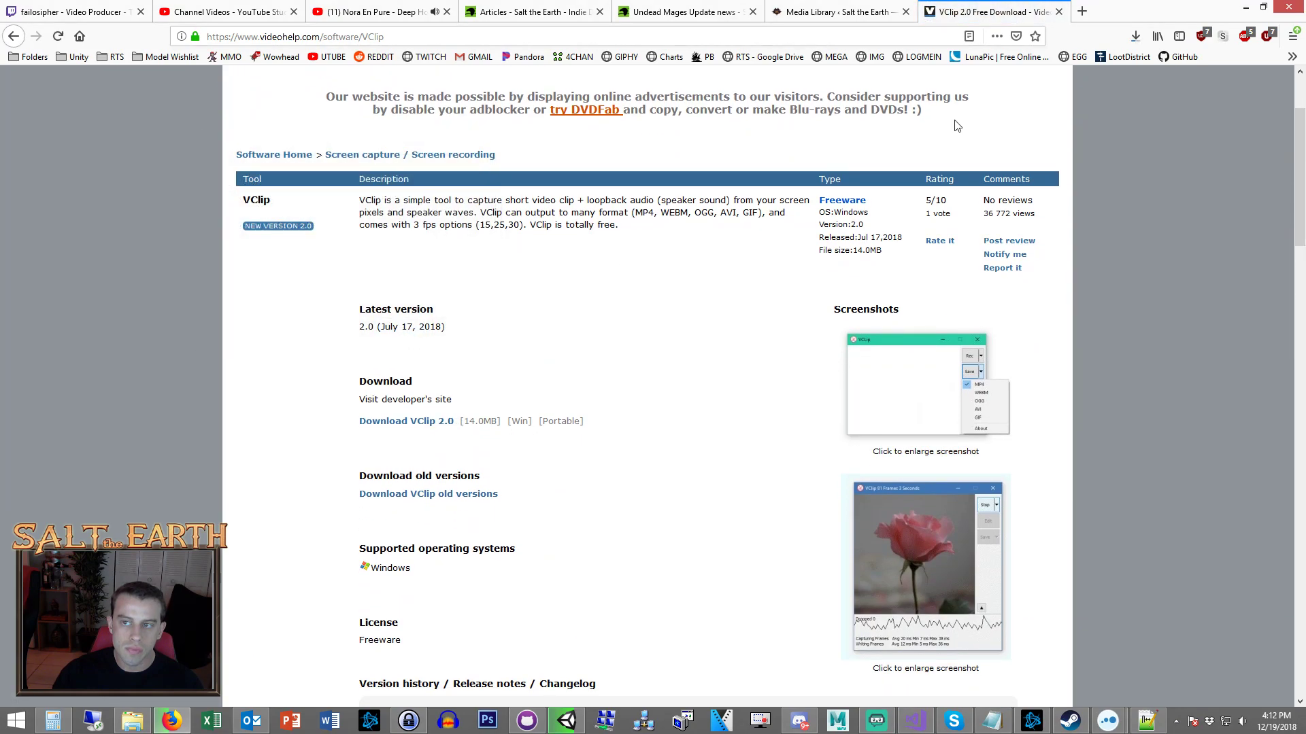
{"action": "left_click", "coordinate": [1135, 36]}
{"action": "left_click", "coordinate": [974, 72]}
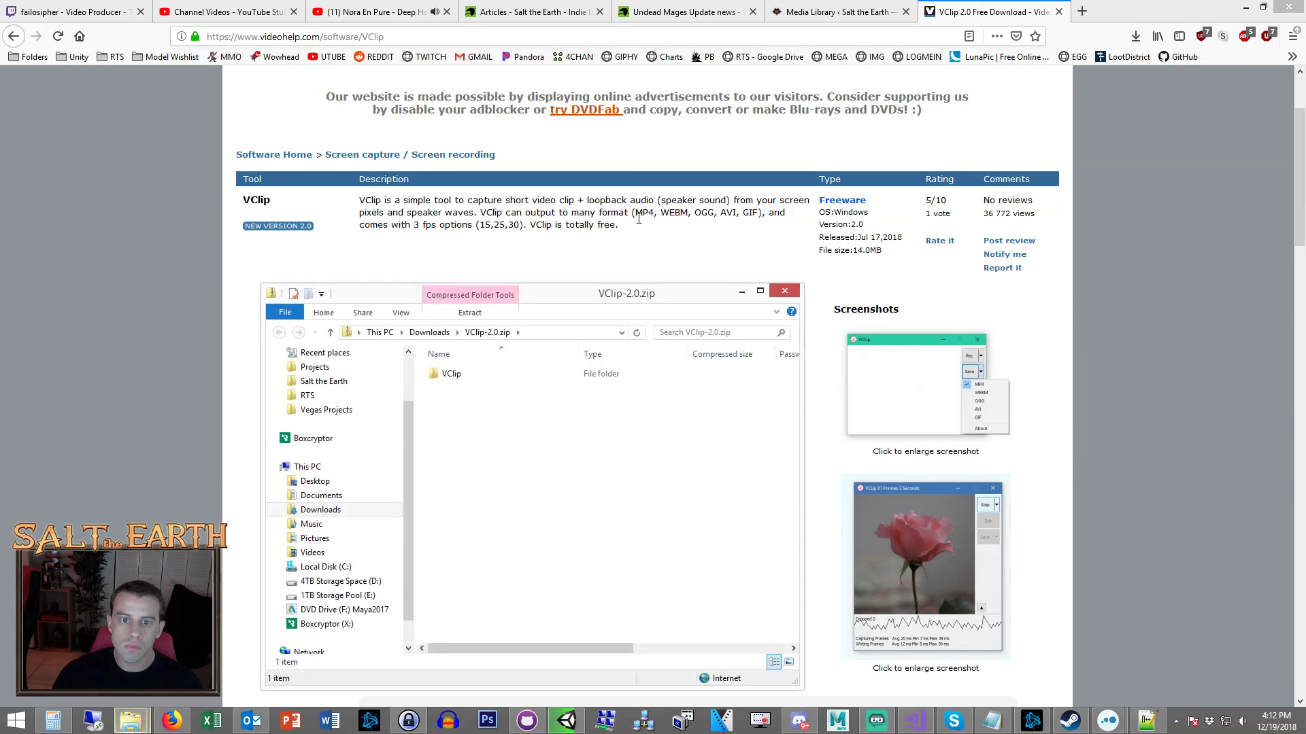
{"action": "double_click", "coordinate": [450, 374]}
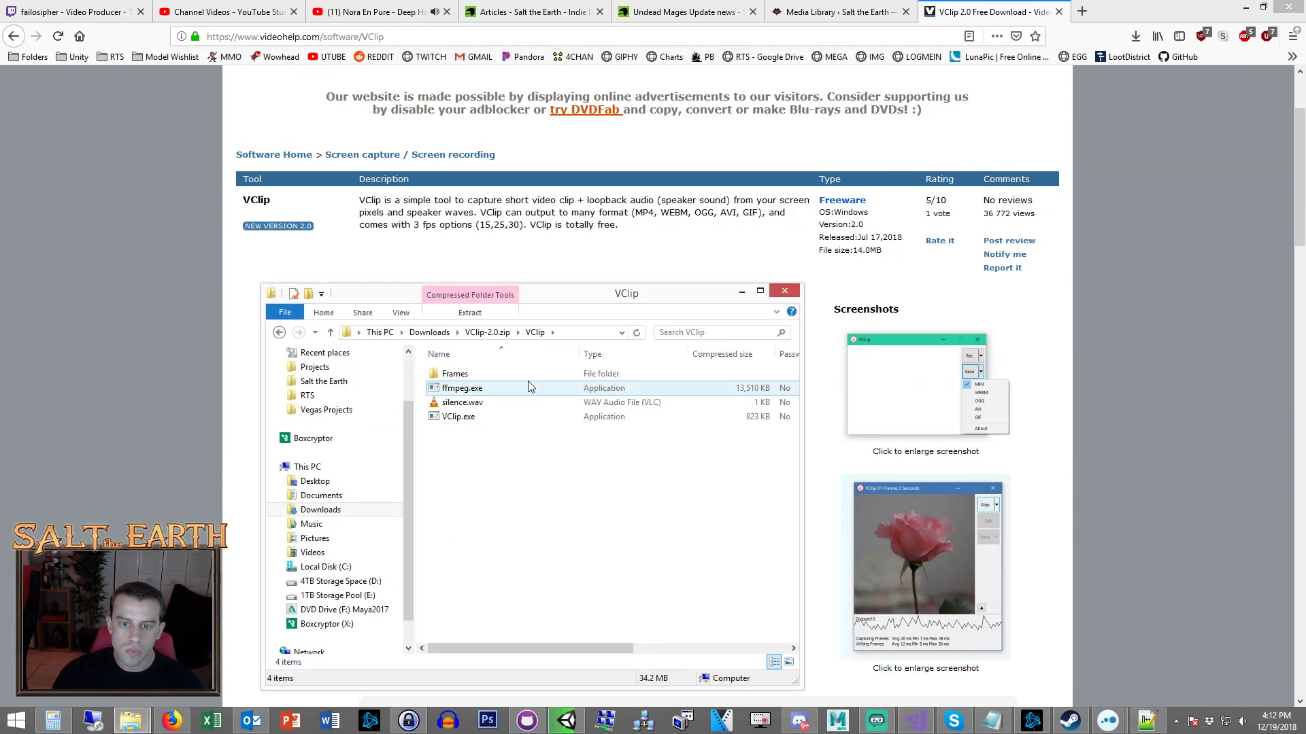
Run VClip.exe from the archive without extracting it to check the tool, and close both VClip and the archive window.
{"action": "left_click", "coordinate": [514, 421]}
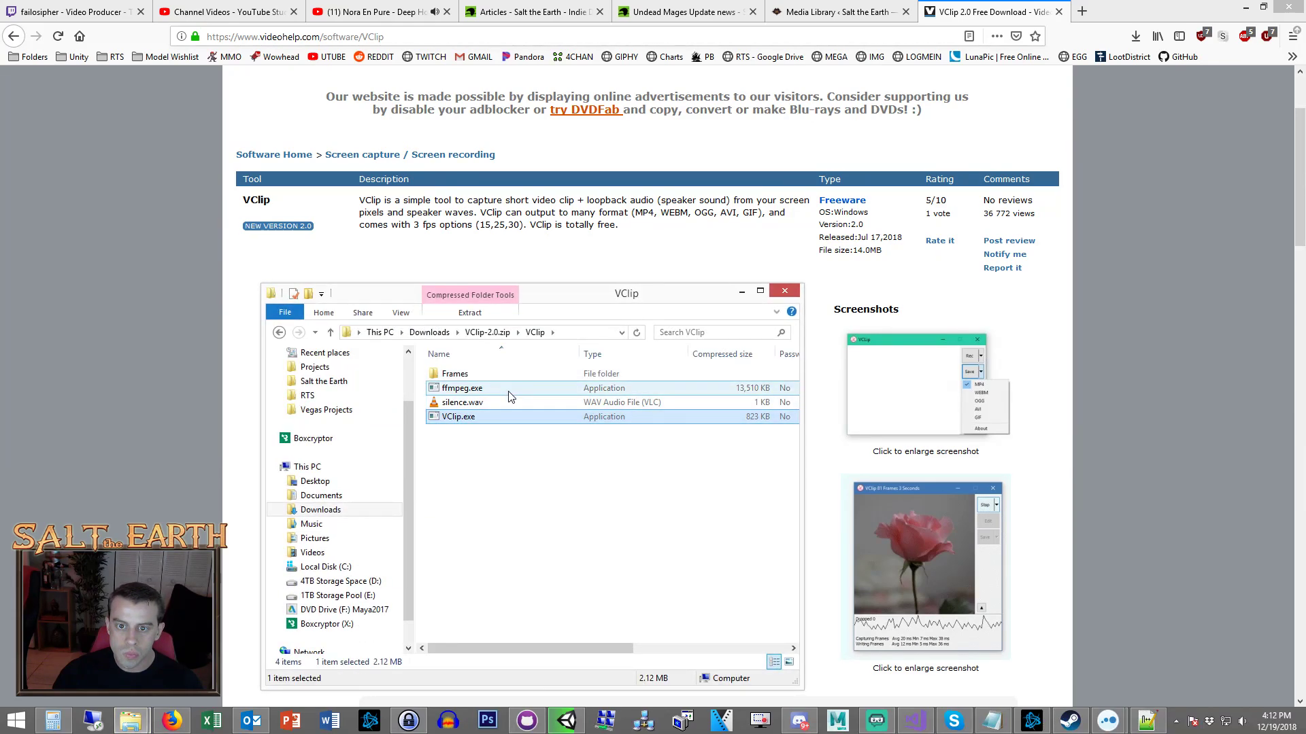
{"action": "double_click", "coordinate": [501, 421]}
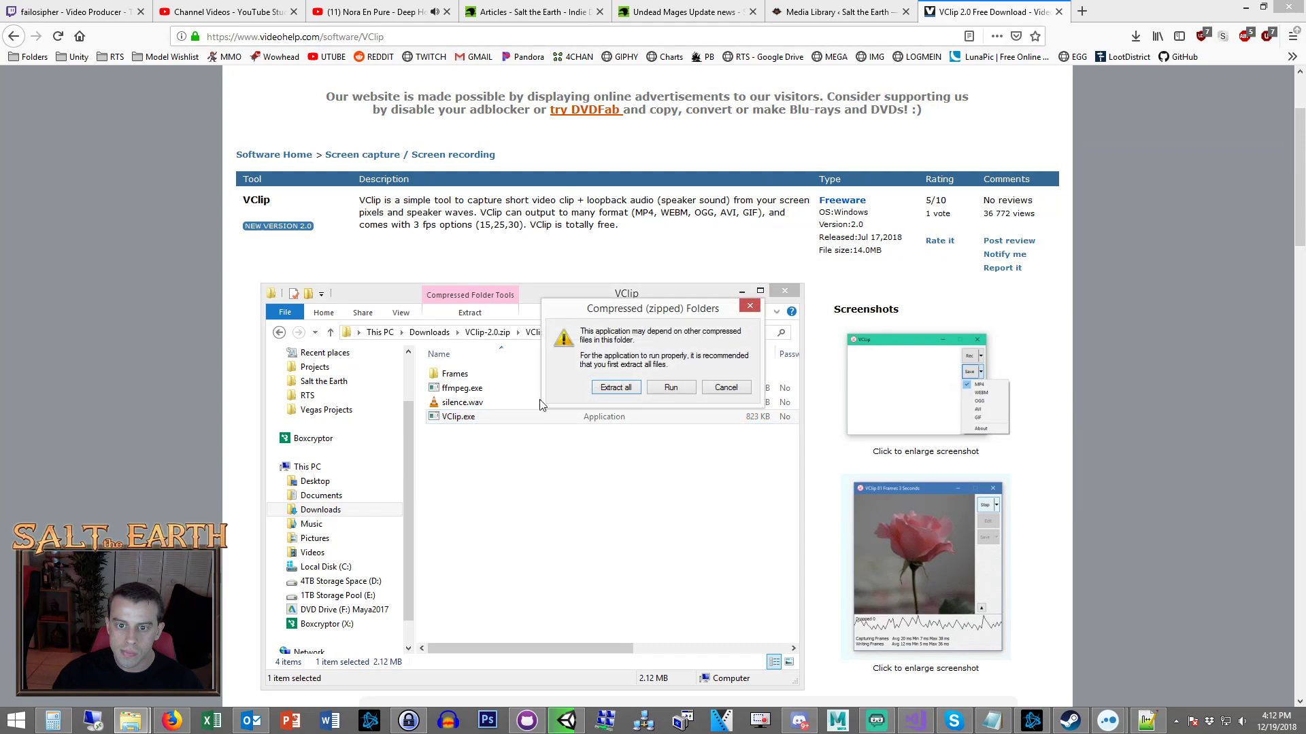
{"action": "left_click", "coordinate": [680, 389]}
{"action": "left_click", "coordinate": [680, 389]}
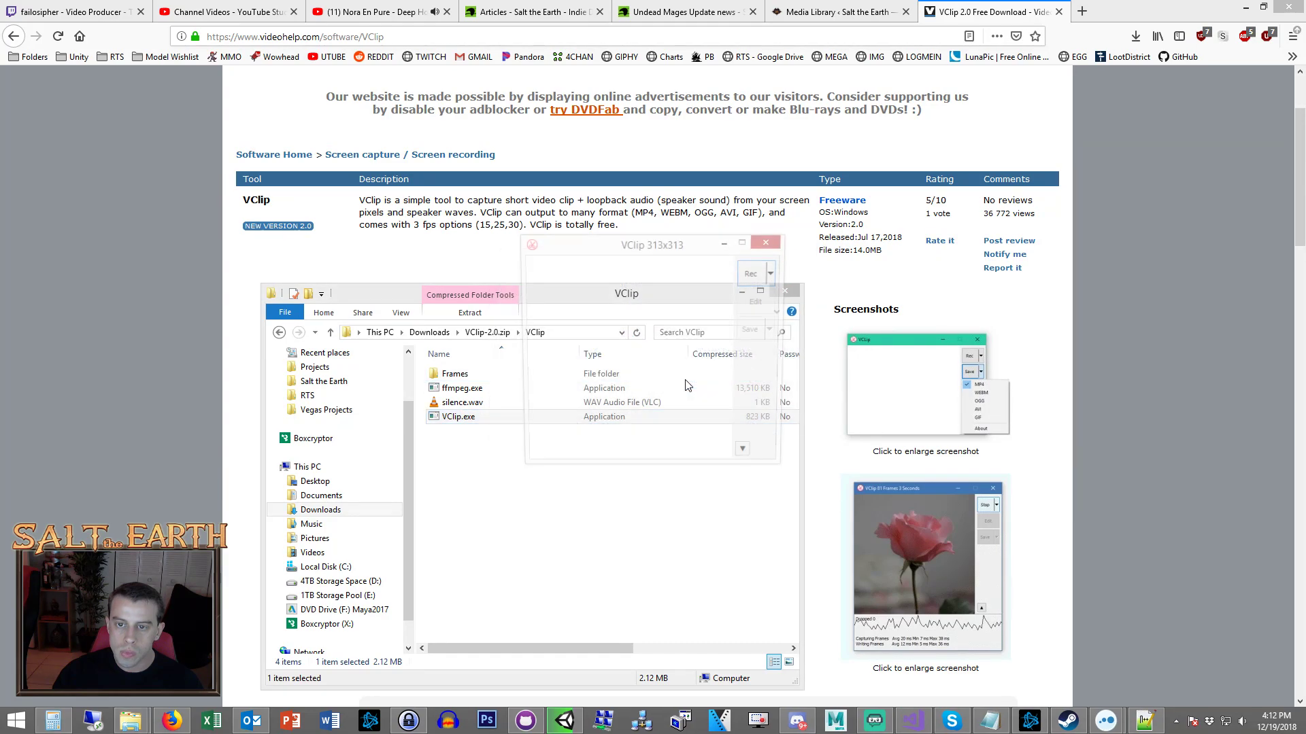
{"action": "left_click", "coordinate": [768, 240]}
{"action": "left_click", "coordinate": [530, 475]}
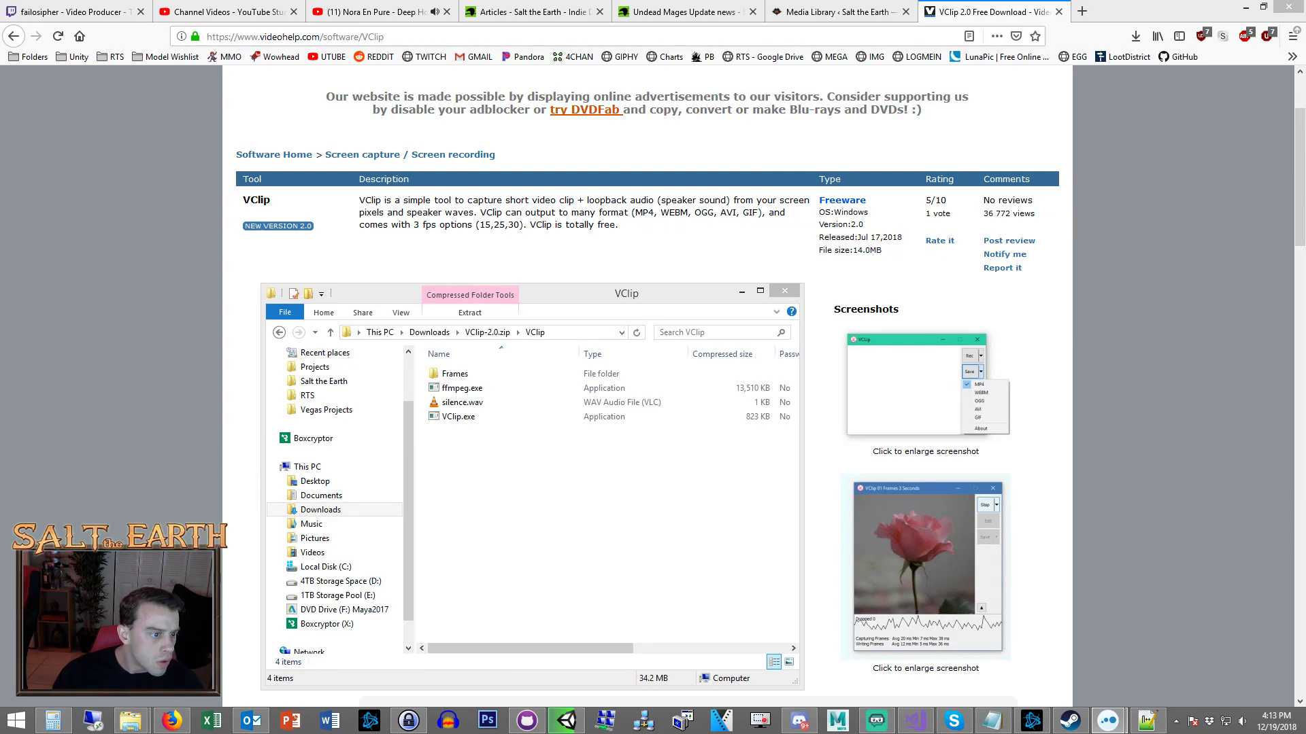
{"action": "left_click", "coordinate": [783, 291]}
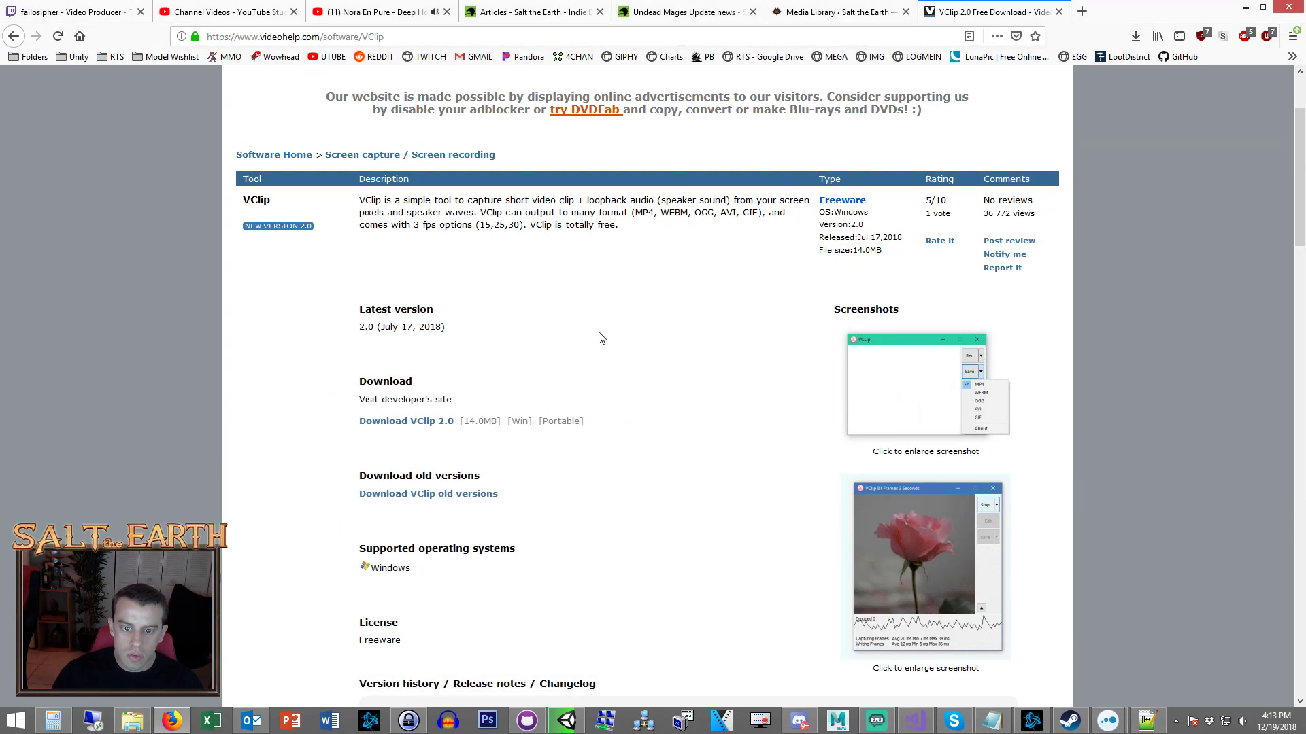
Open the VClip page on the BahraniApps blog and download VClip.zip version 2.0 through a new tab, saving the file.
{"action": "key", "text": "alt+Left"}
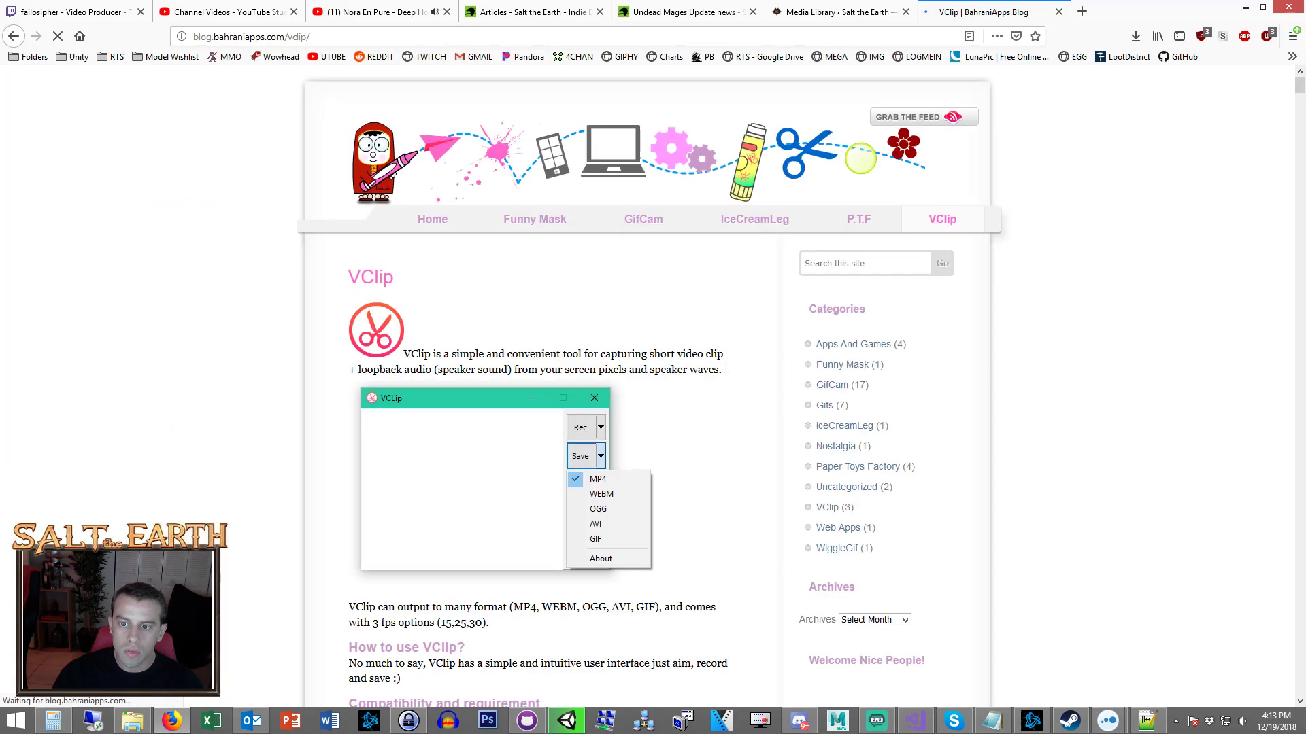
{"action": "scroll", "coordinate": [726, 369], "scroll_direction": "down", "scroll_amount": 5}
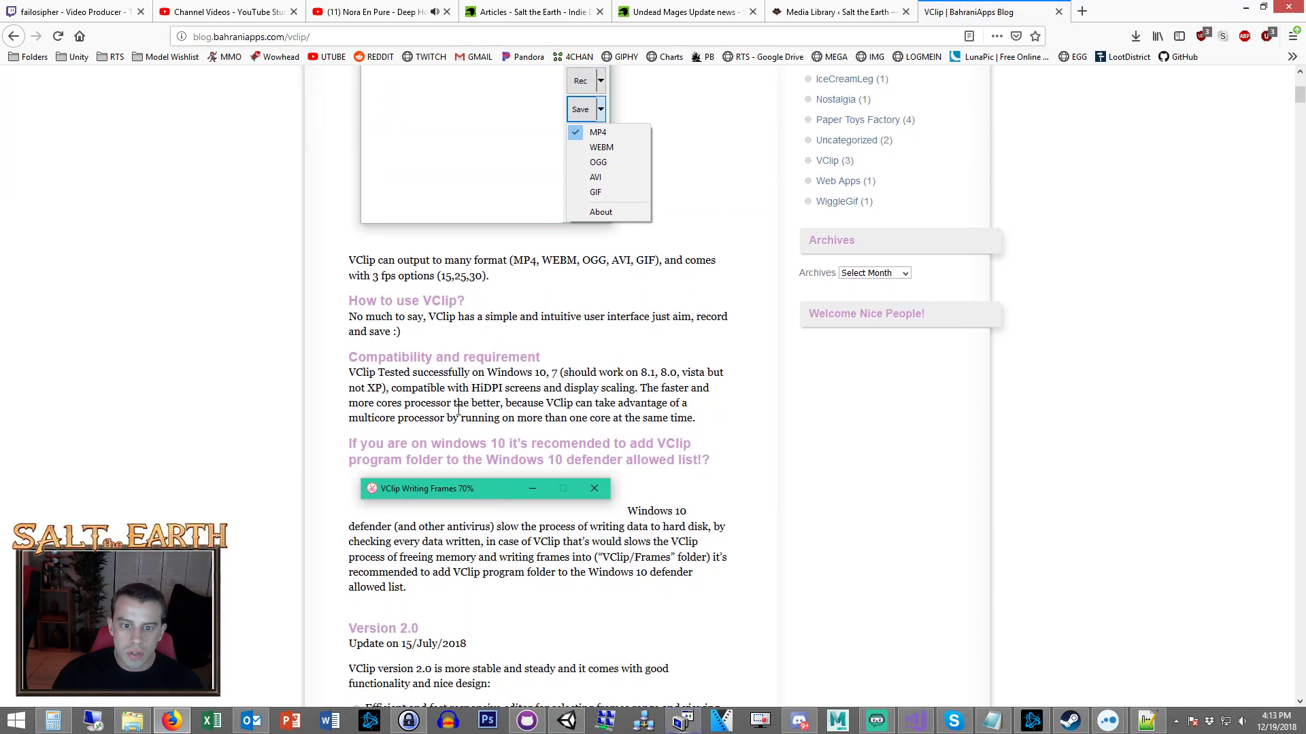
{"action": "scroll", "coordinate": [646, 446], "scroll_direction": "down", "scroll_amount": 20}
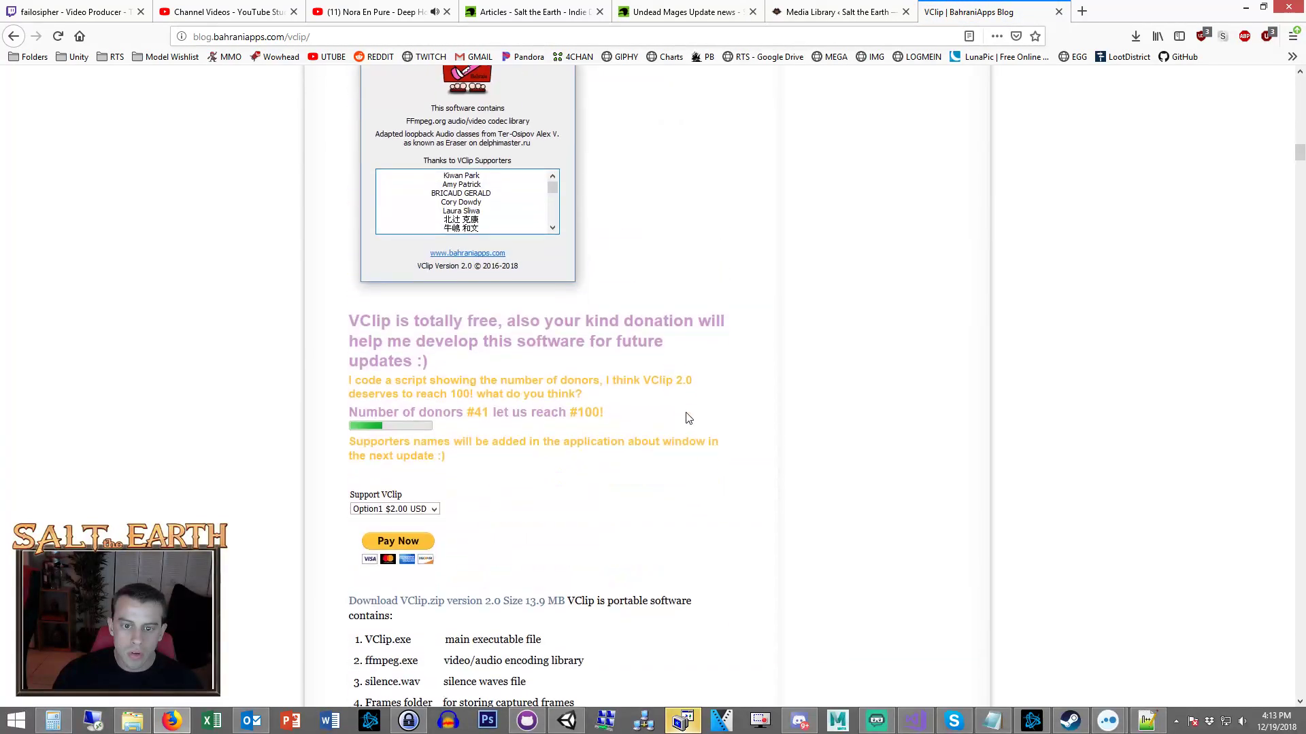
{"action": "scroll", "coordinate": [686, 418], "scroll_direction": "down", "scroll_amount": 9}
{"action": "scroll", "coordinate": [721, 382], "scroll_direction": "up", "scroll_amount": 7}
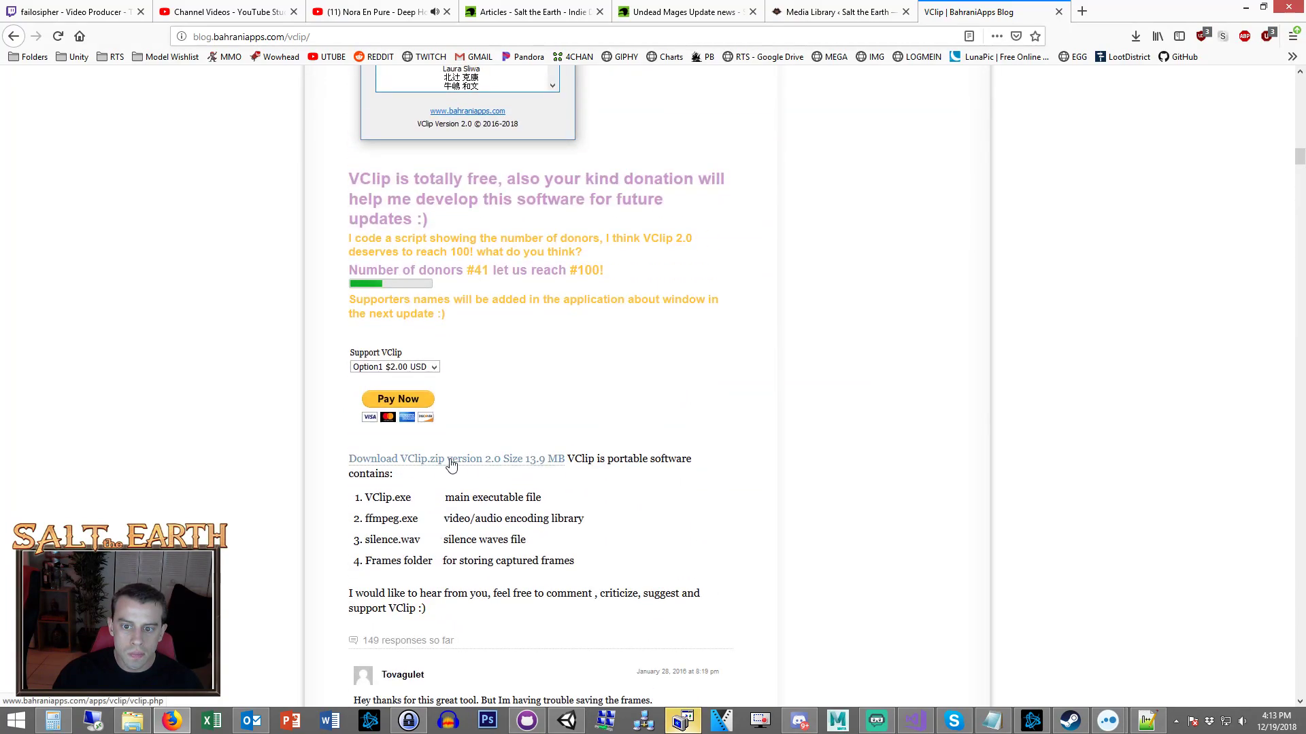
{"action": "right_click", "coordinate": [527, 460]}
{"action": "left_click", "coordinate": [546, 470]}
{"action": "left_click", "coordinate": [1102, 12]}
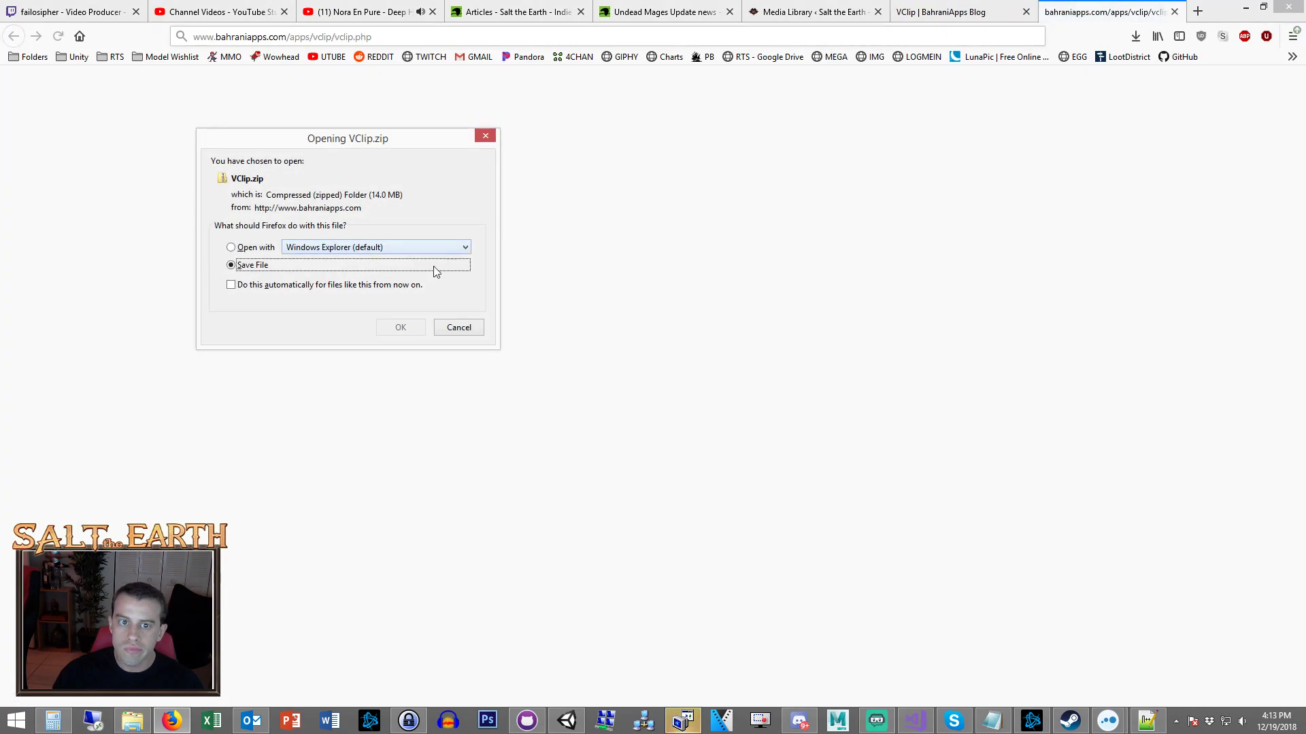
{"action": "left_click", "coordinate": [389, 323]}
Show the downloaded VClip.zip in its containing Downloads folder.
{"action": "left_click", "coordinate": [1135, 36]}
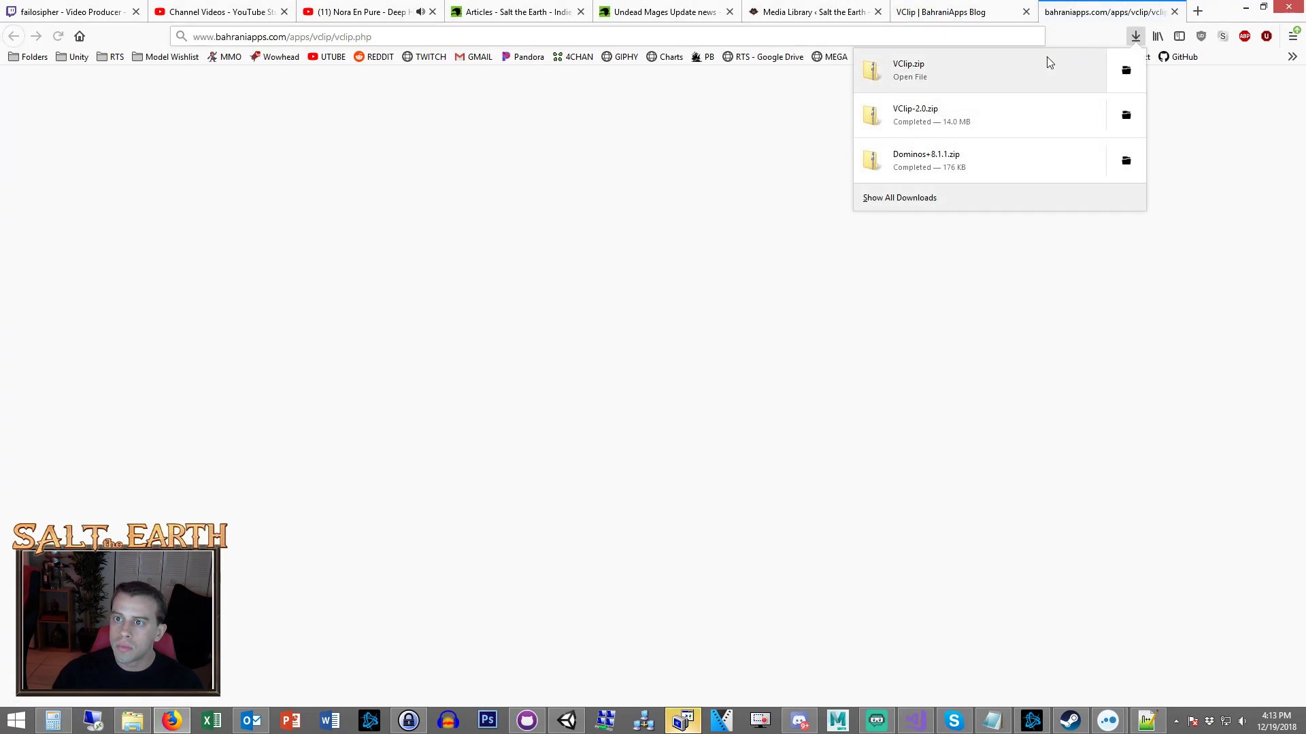
{"action": "right_click", "coordinate": [1030, 69]}
{"action": "left_click", "coordinate": [1048, 79]}
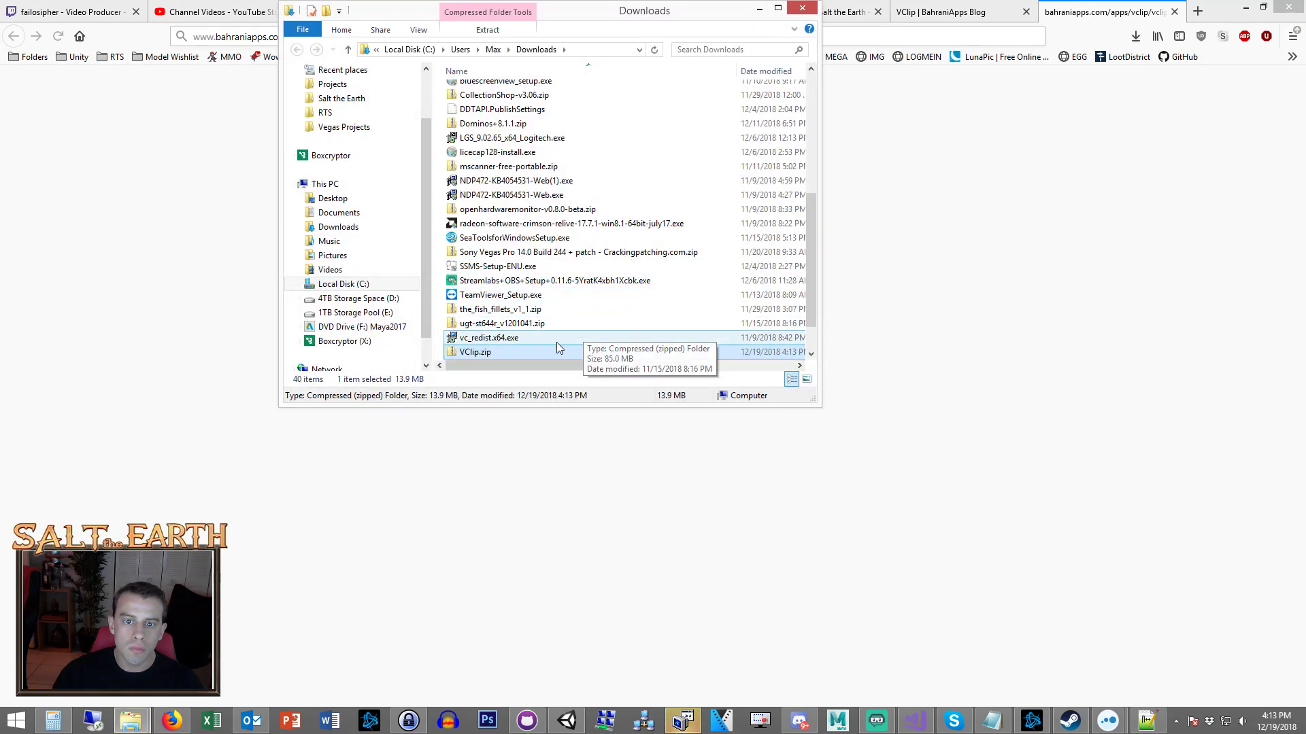
{"action": "double_click", "coordinate": [556, 339]}
{"action": "left_click", "coordinate": [711, 375]}
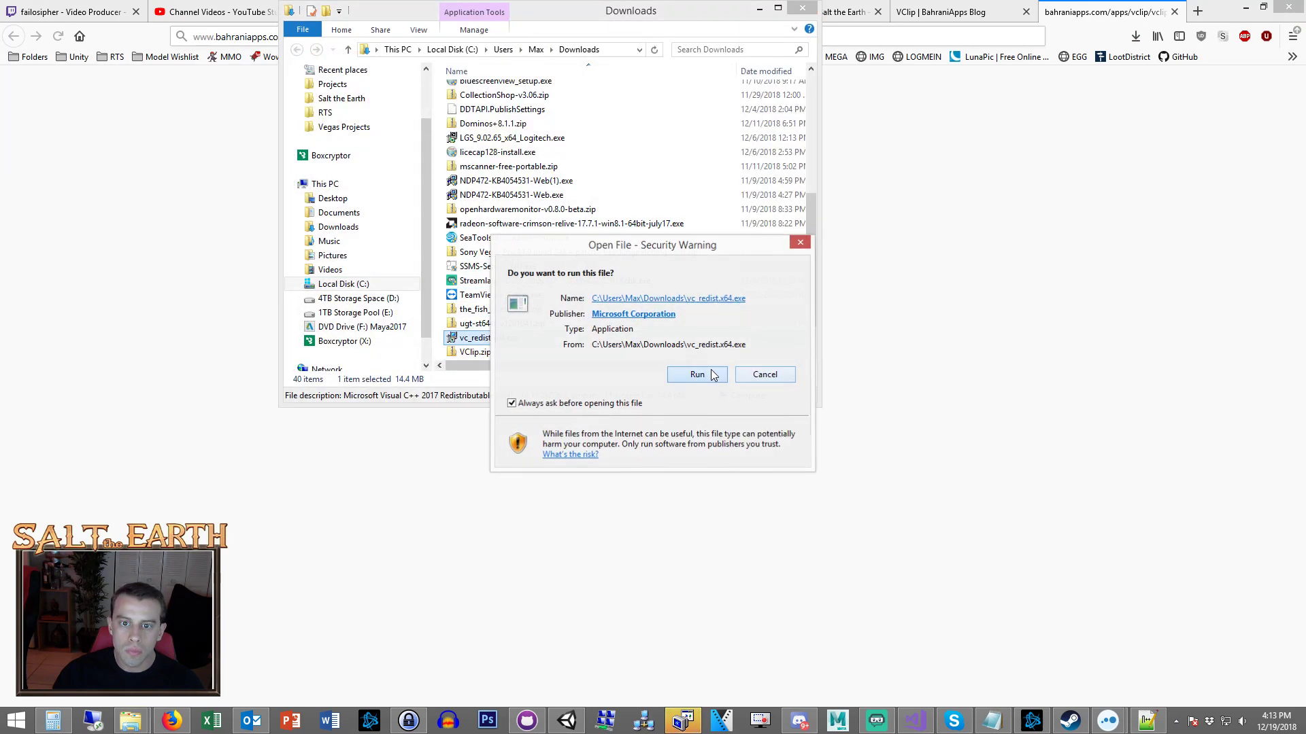
{"action": "left_click", "coordinate": [782, 438]}
{"action": "left_click", "coordinate": [741, 406]}
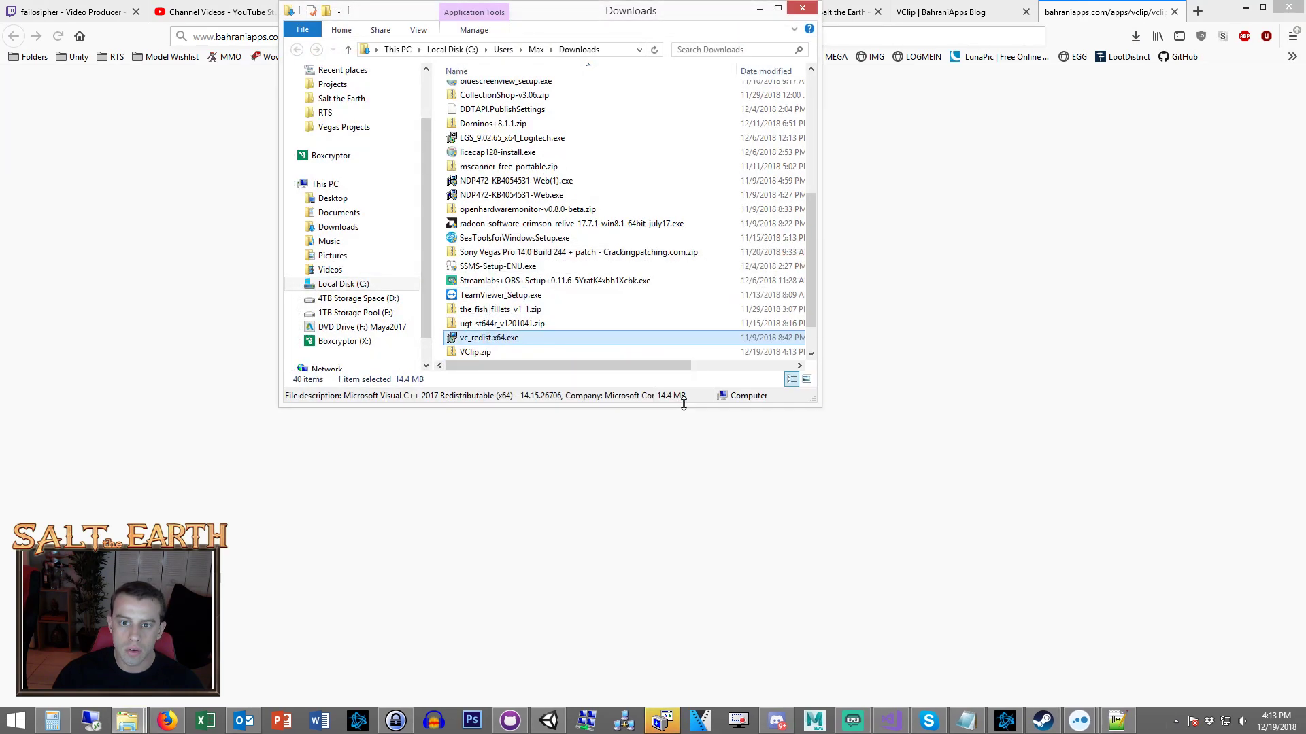
Go into the VClip folder inside VClip.zip, run VClip.exe without extracting it to check the tool, and close VClip.
{"action": "double_click", "coordinate": [525, 350]}
{"action": "double_click", "coordinate": [499, 96]}
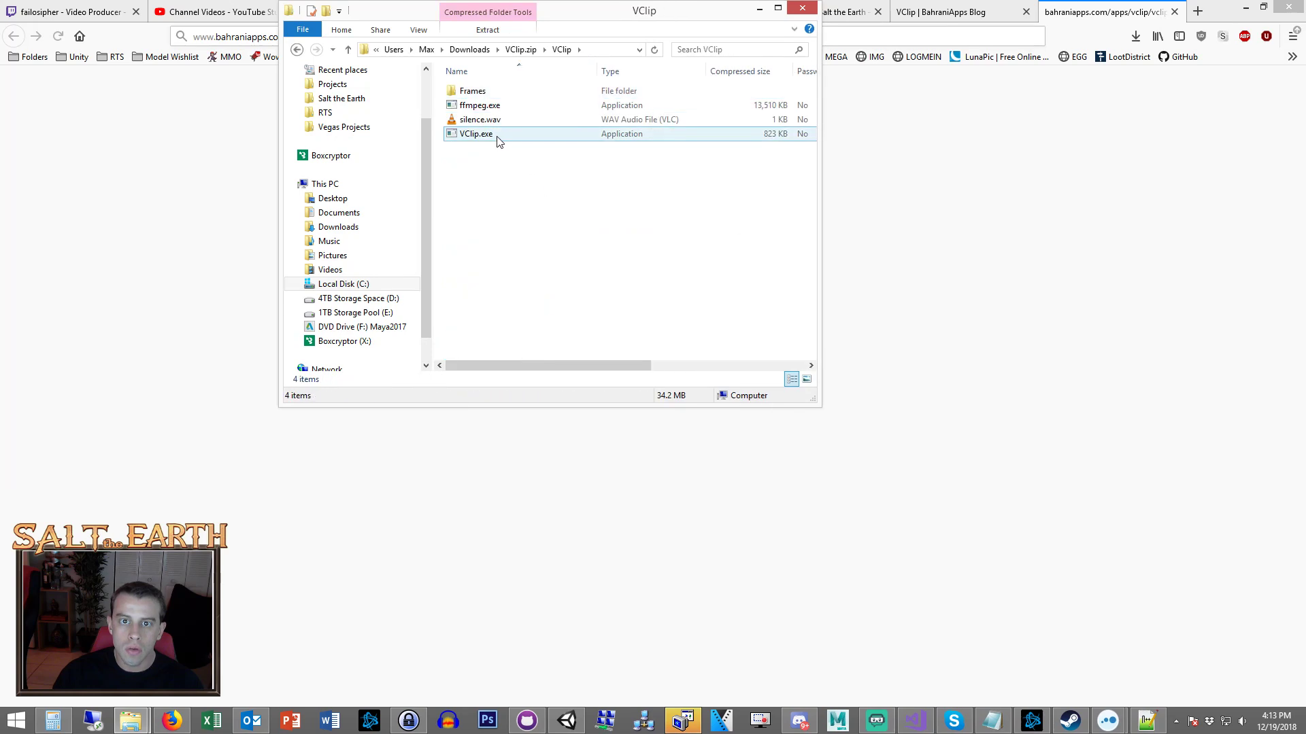
{"action": "double_click", "coordinate": [505, 140]}
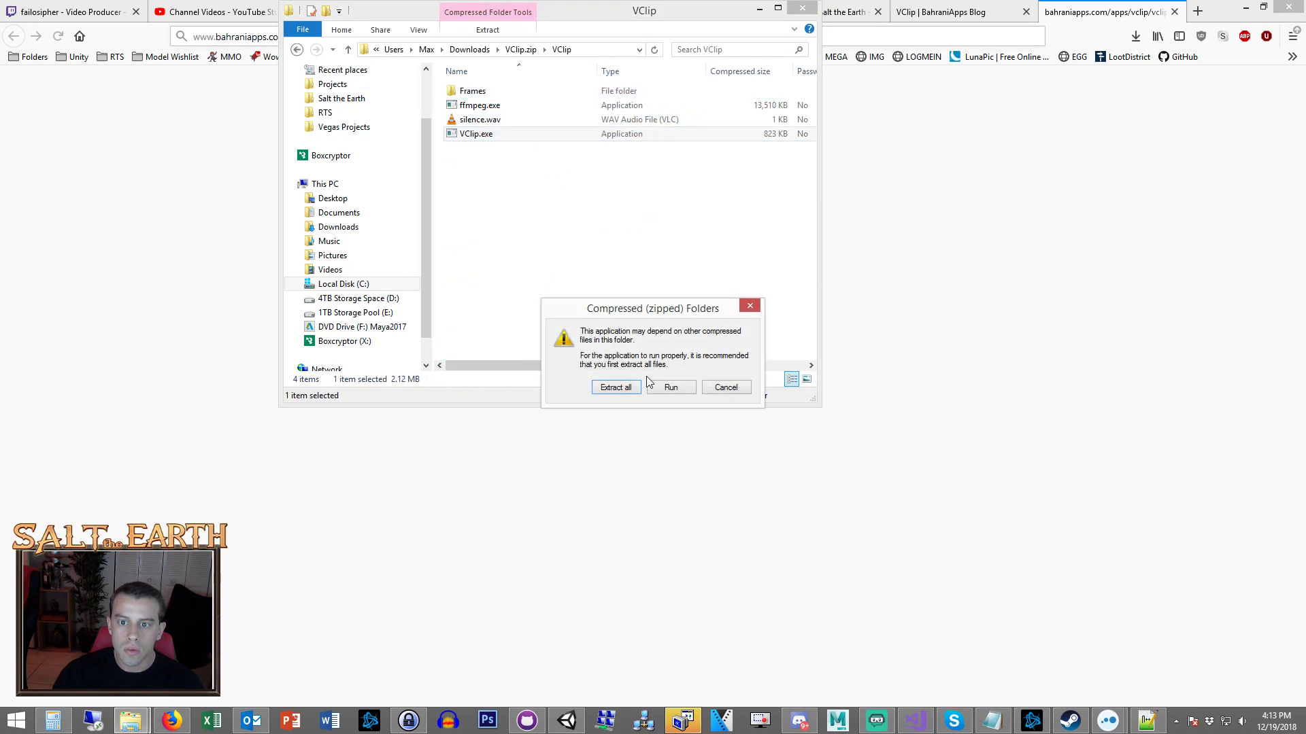
{"action": "left_click", "coordinate": [655, 389]}
{"action": "left_click", "coordinate": [711, 382]}
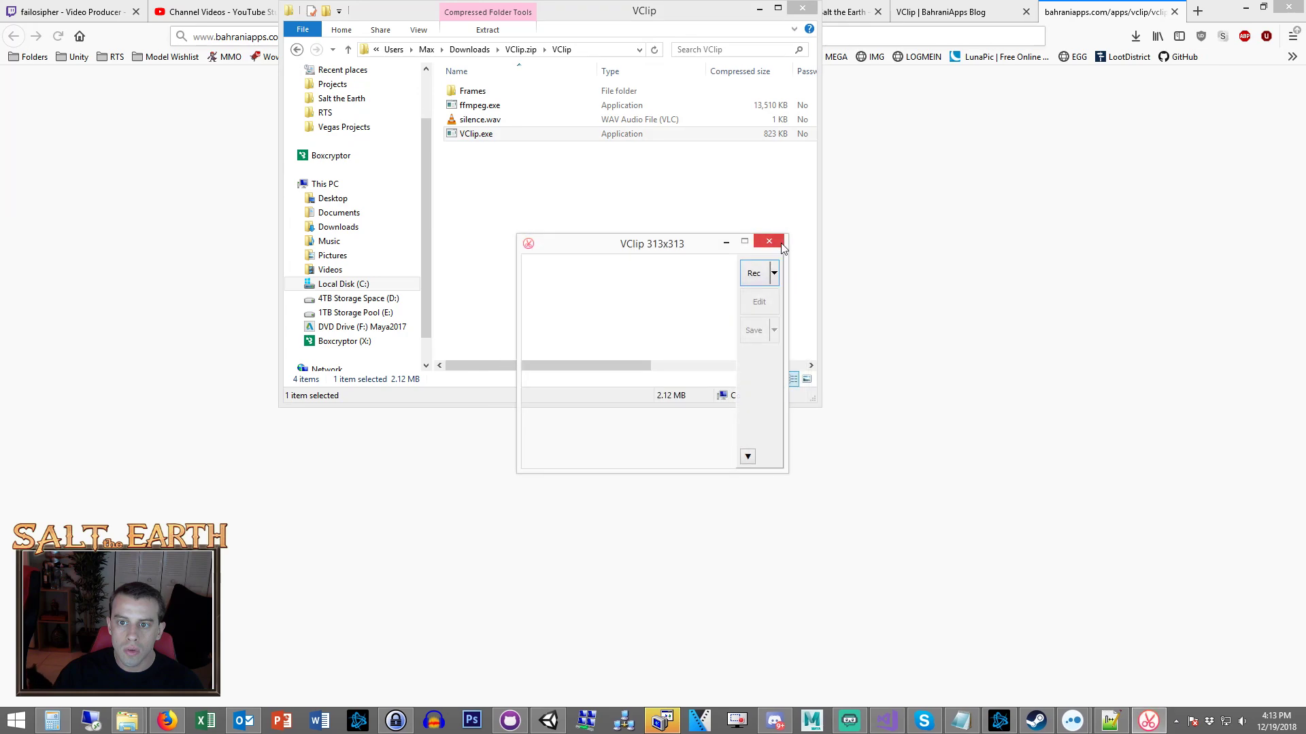
{"action": "left_click", "coordinate": [769, 241]}
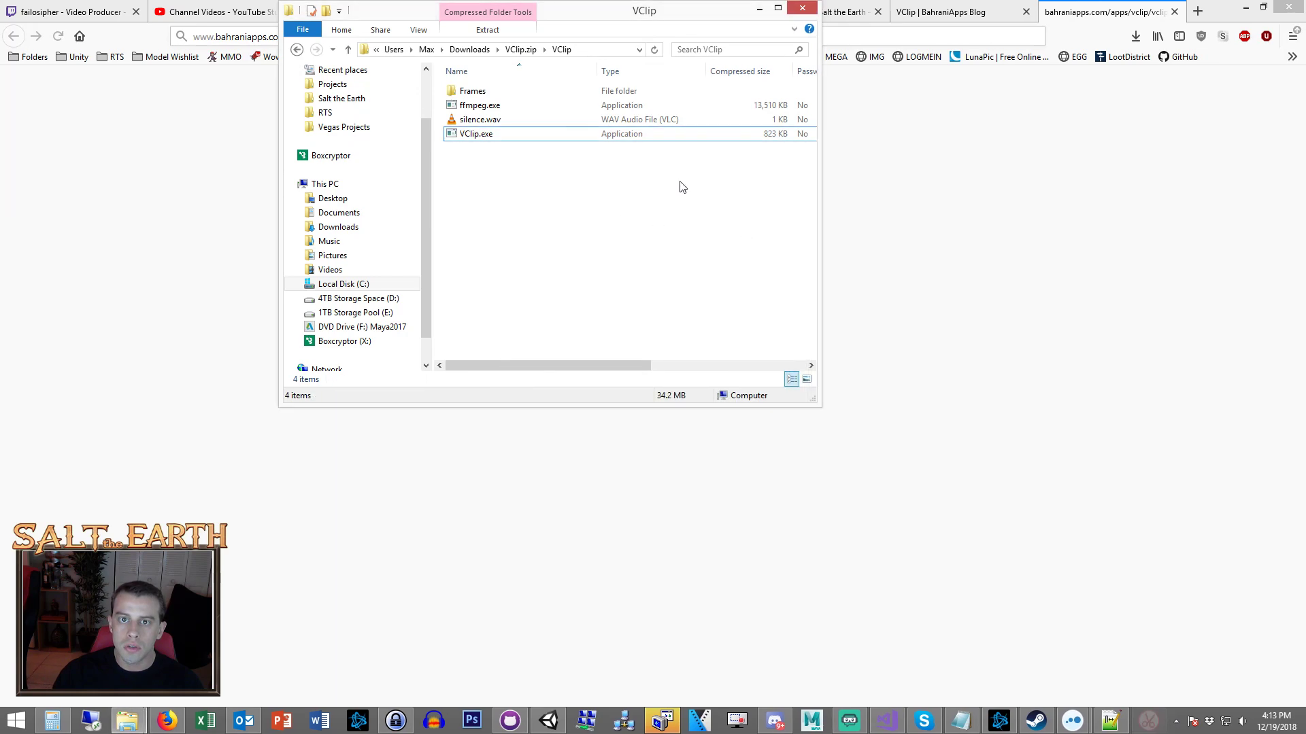
Copy the VClip folder from VClip.zip into C:\Program Files with administrator permission and open the copied folder.
{"action": "left_click", "coordinate": [520, 49]}
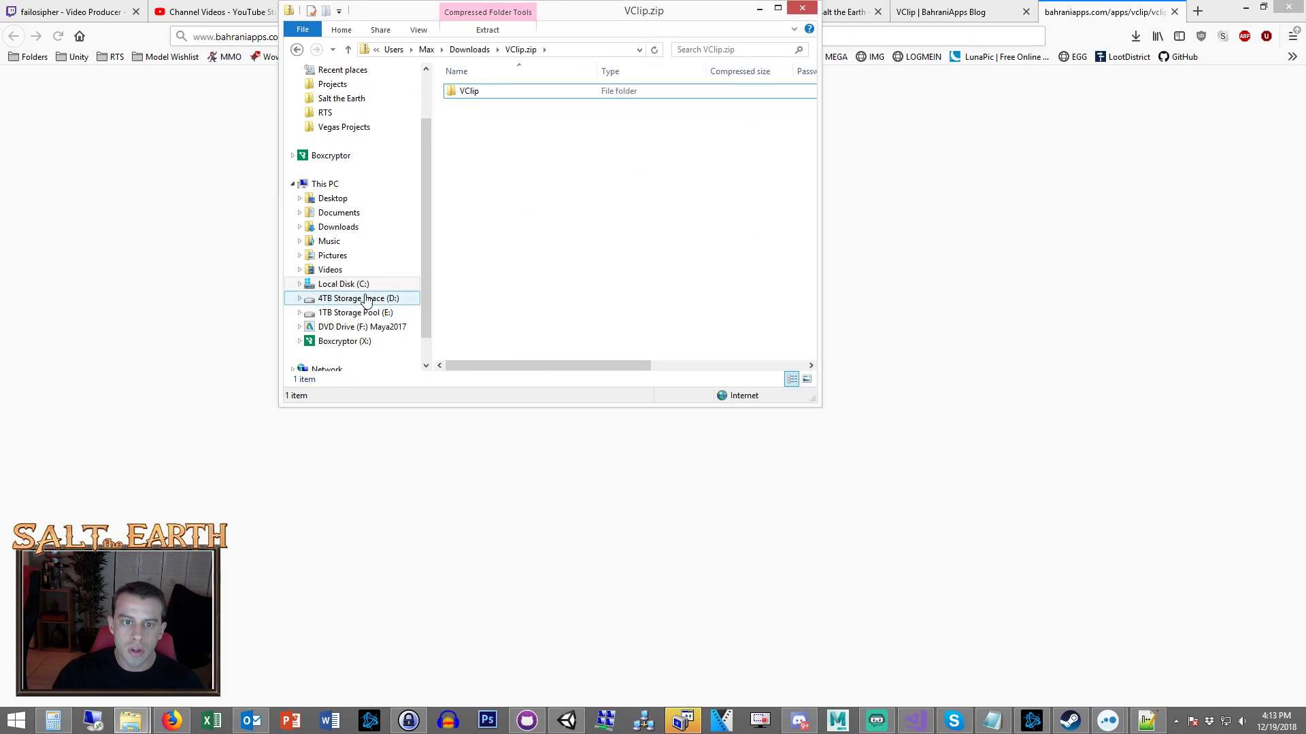
{"action": "left_click", "coordinate": [343, 283]}
{"action": "double_click", "coordinate": [500, 177]}
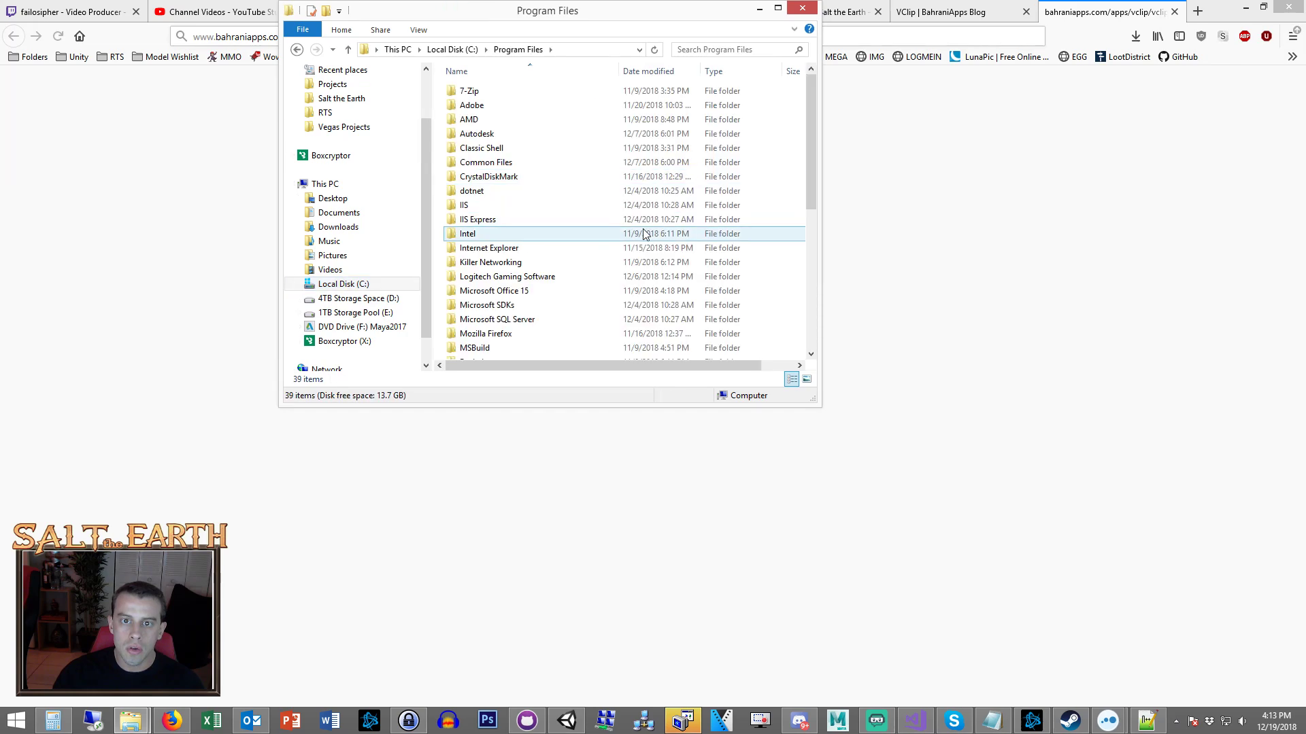
{"action": "key", "text": "ctrl+v"}
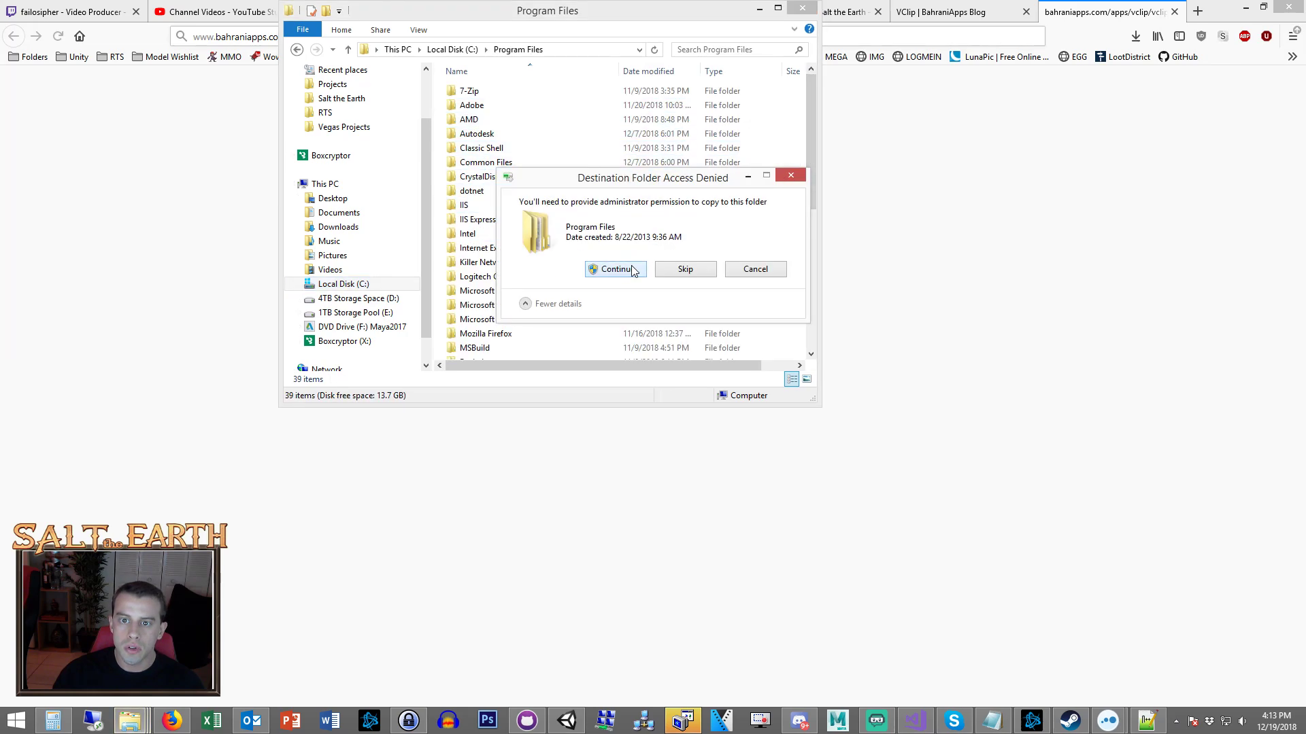
{"action": "left_click", "coordinate": [633, 270]}
{"action": "double_click", "coordinate": [496, 348]}
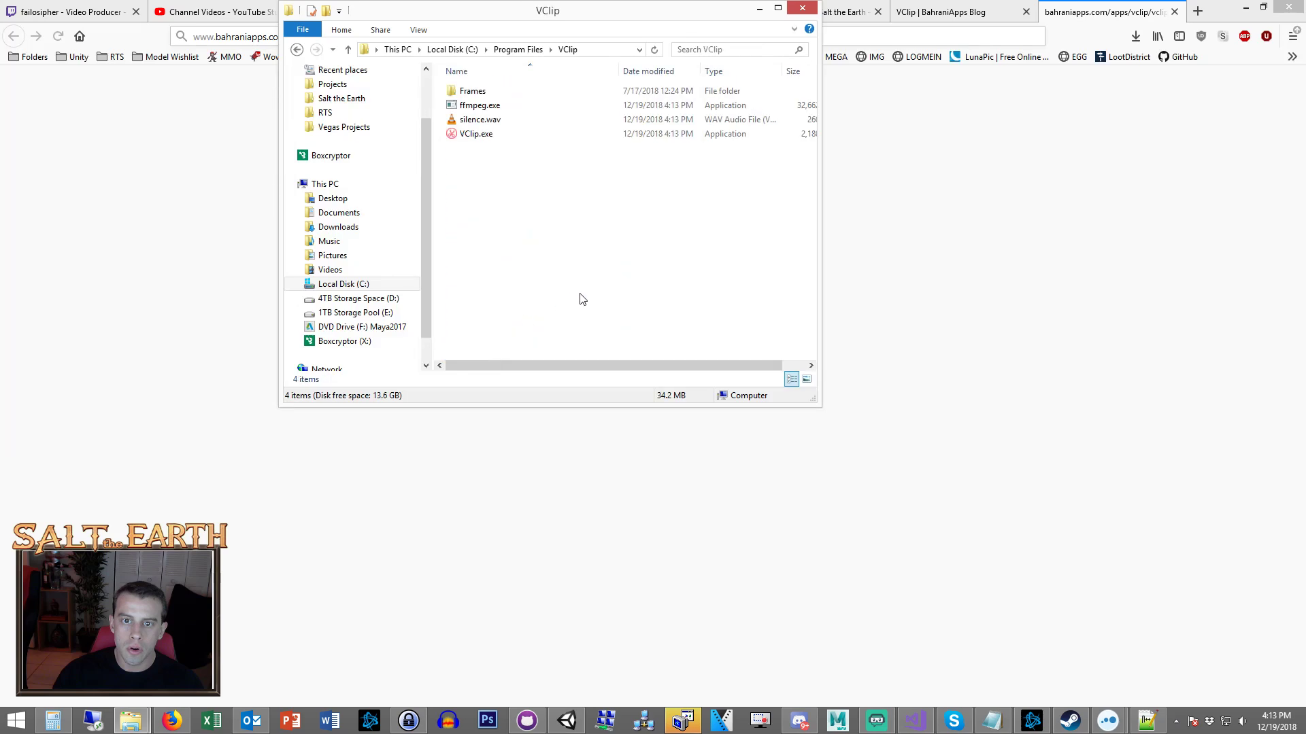
Pin VClip.exe to the taskbar just before the Discord icon and close the folder window.
{"action": "left_click_drag", "start_coordinate": [479, 135], "coordinate": [772, 720]}
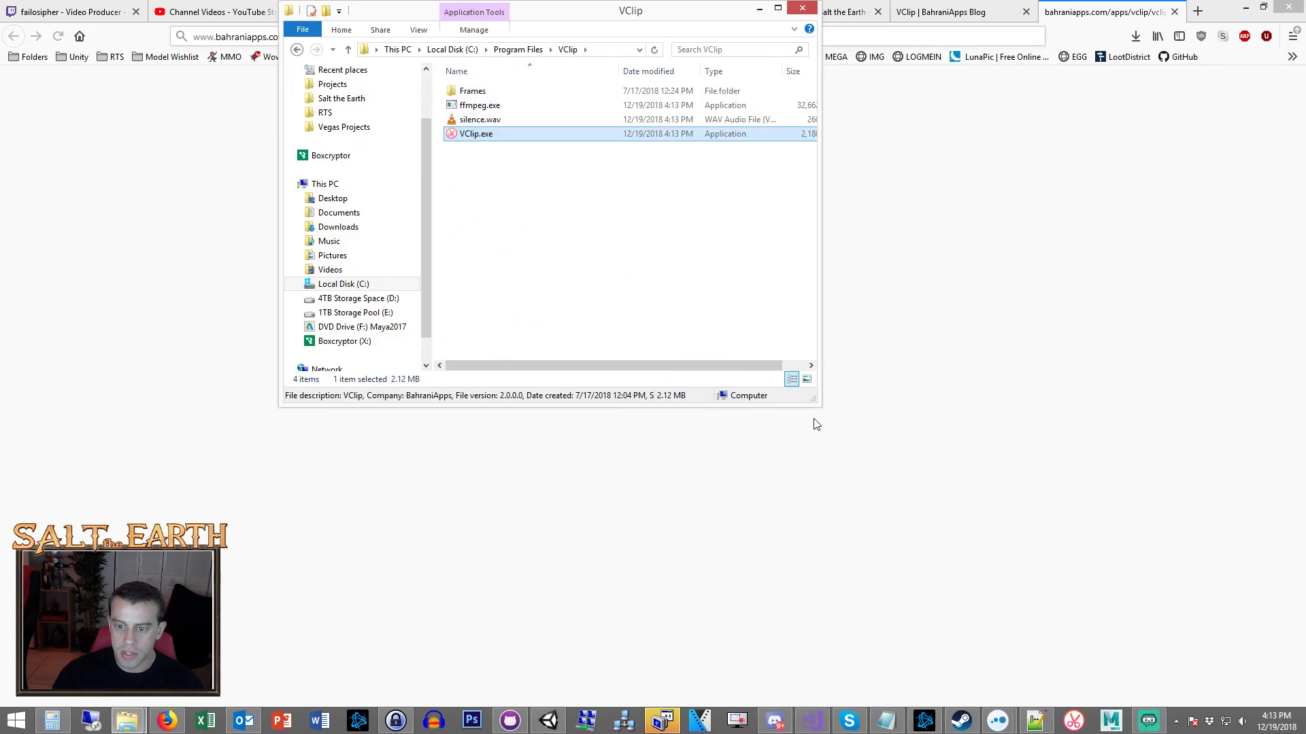
{"action": "left_click_drag", "start_coordinate": [1075, 721], "coordinate": [772, 727]}
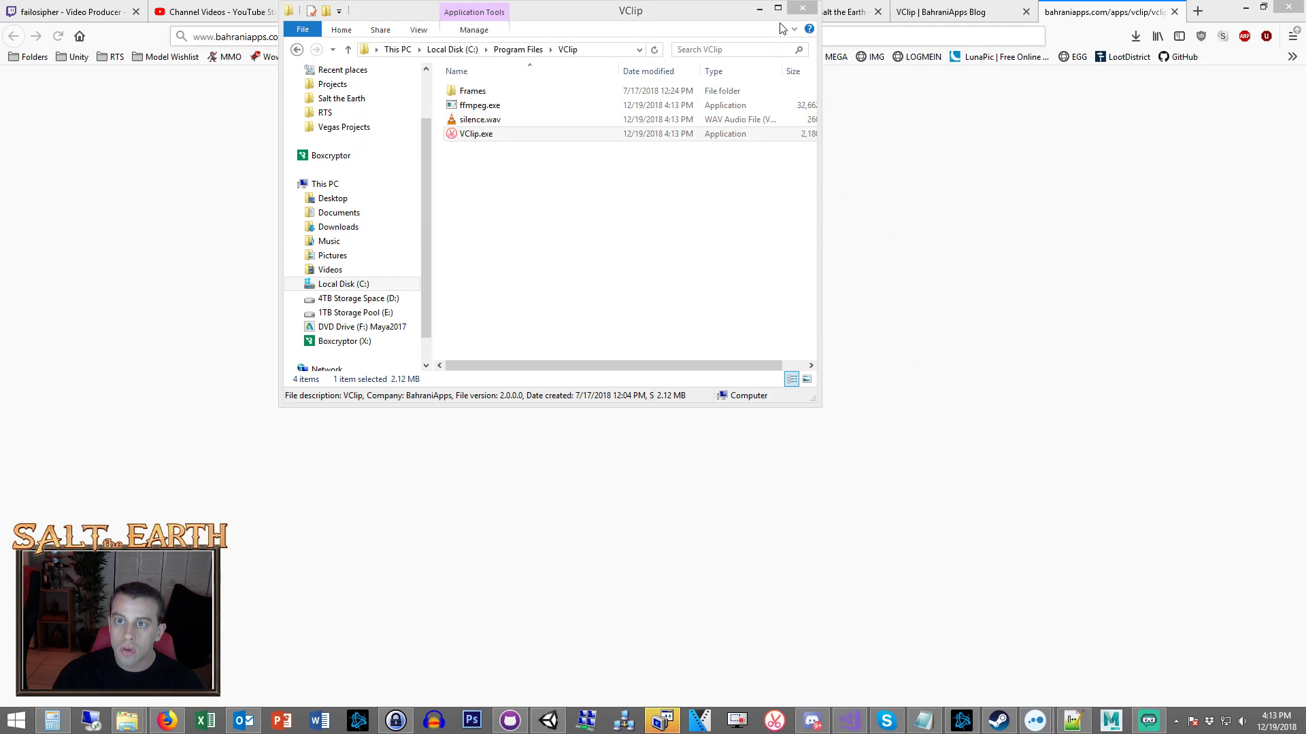
{"action": "left_click", "coordinate": [802, 7]}
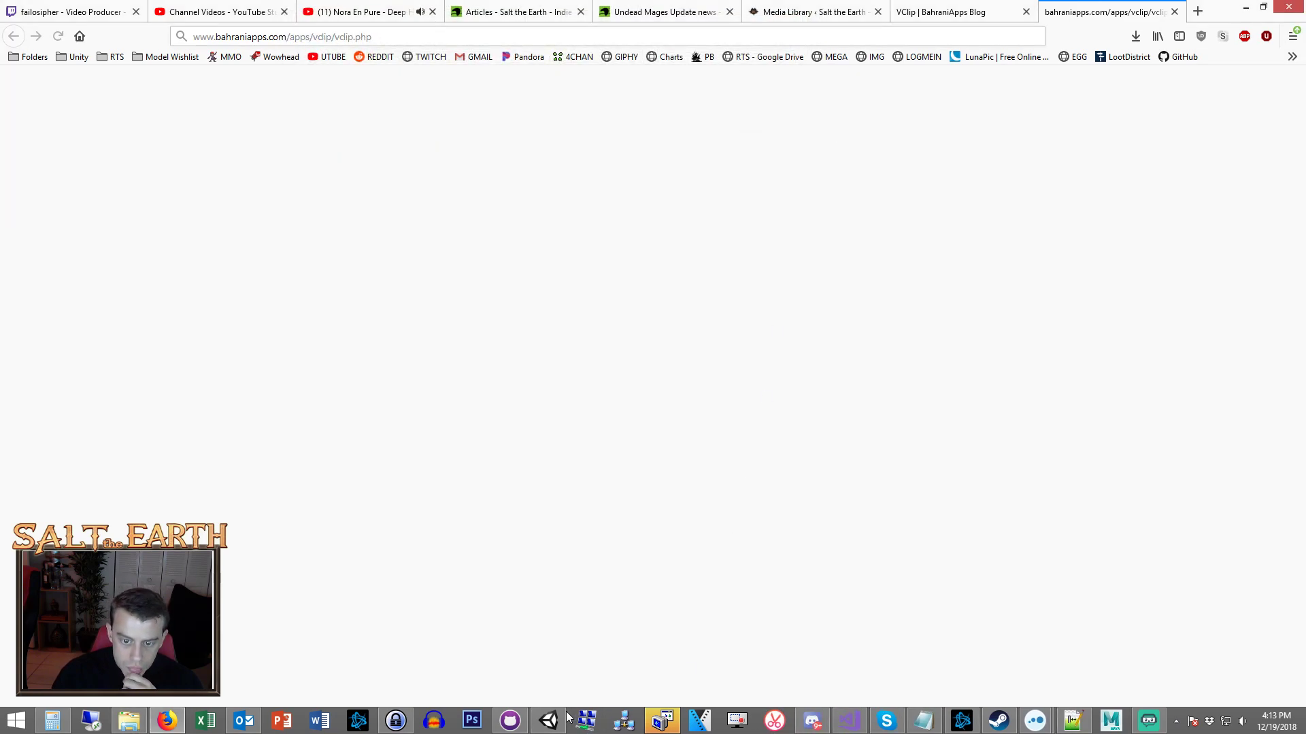
Switch to Unity, try running the GameServer scene, close the RTS Configuration window and stop play mode.
{"action": "left_click", "coordinate": [564, 718]}
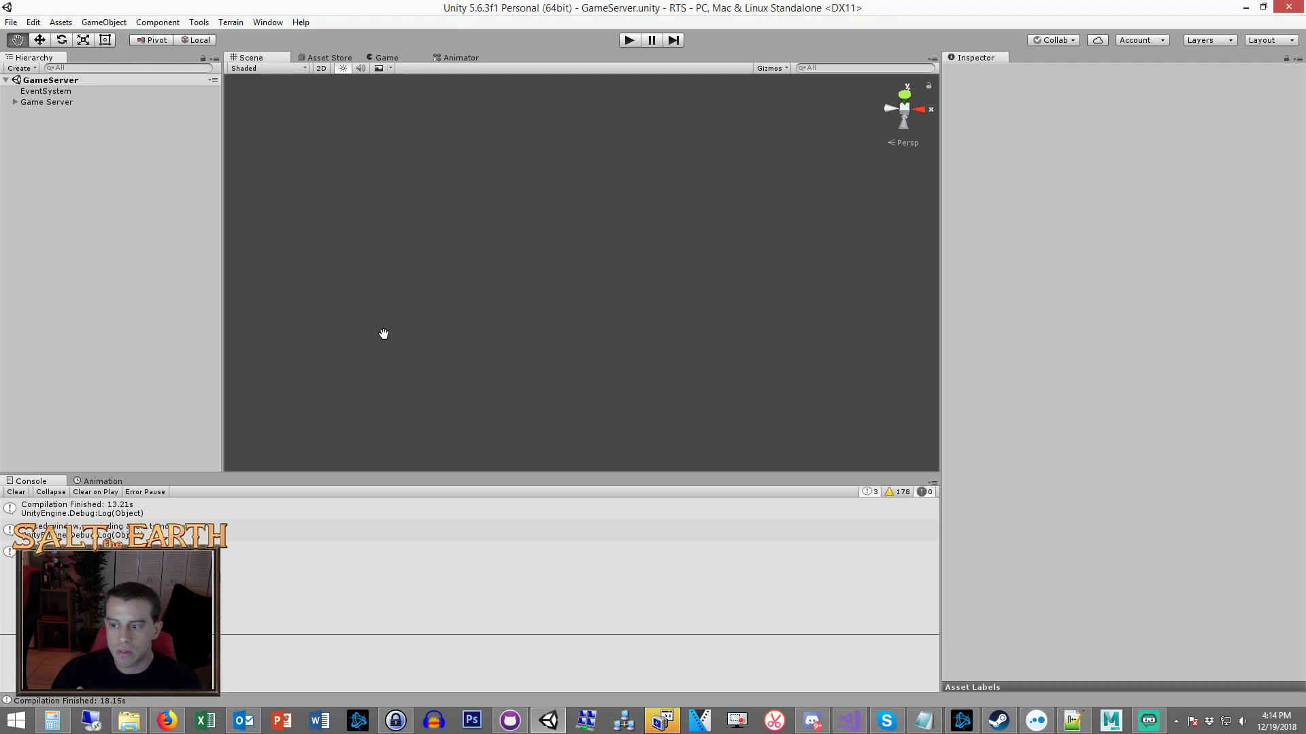
{"action": "left_click", "coordinate": [631, 41]}
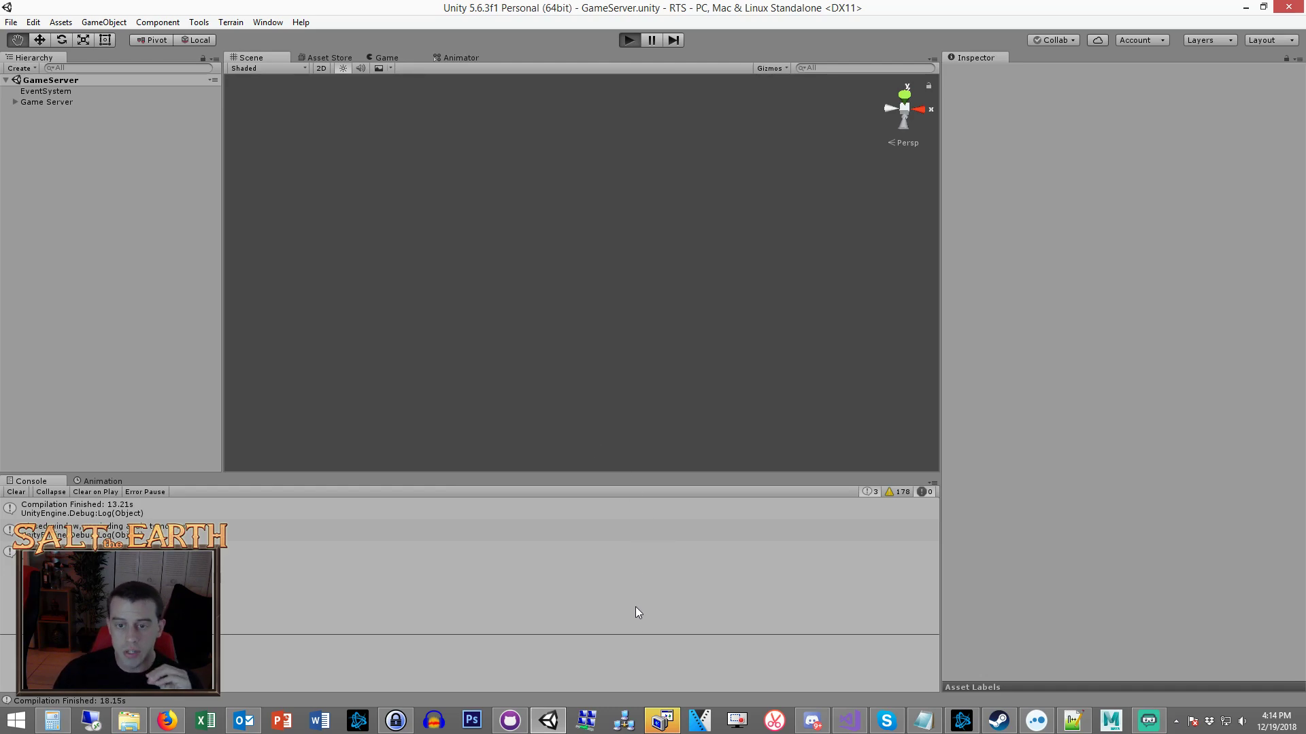
{"action": "left_click", "coordinate": [662, 722]}
{"action": "left_click_drag", "start_coordinate": [667, 235], "coordinate": [590, 149]}
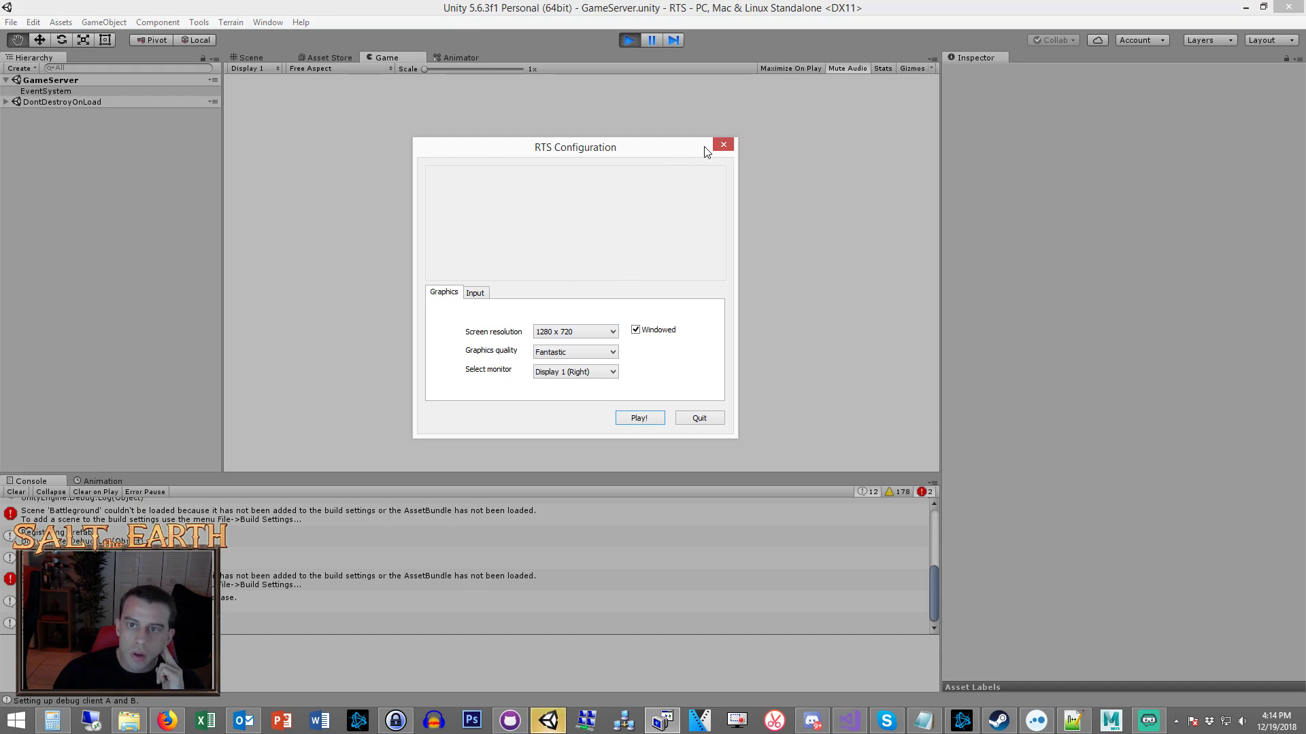
{"action": "left_click", "coordinate": [721, 145]}
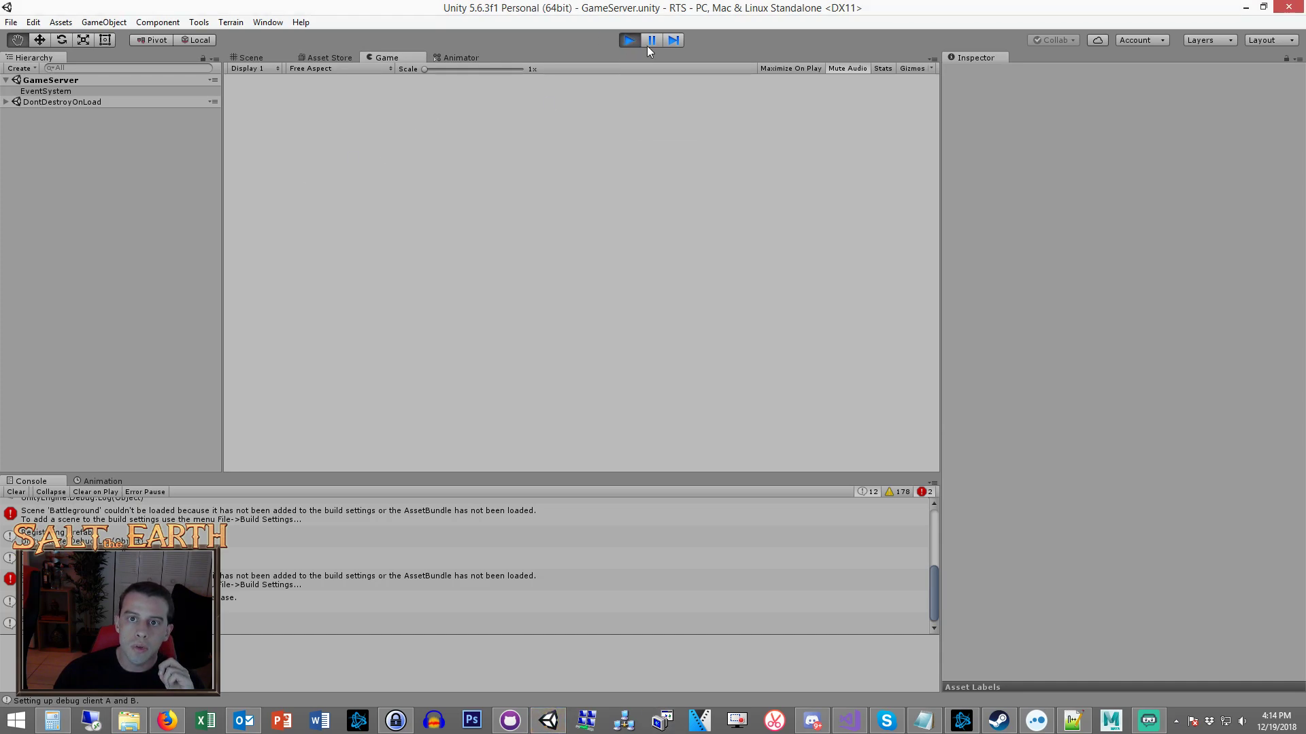
{"action": "left_click", "coordinate": [629, 40]}
Replace TestingMap with the Battleground scene in the build settings, and build and run the player over the existing client_direct.exe.
{"action": "left_click", "coordinate": [11, 22]}
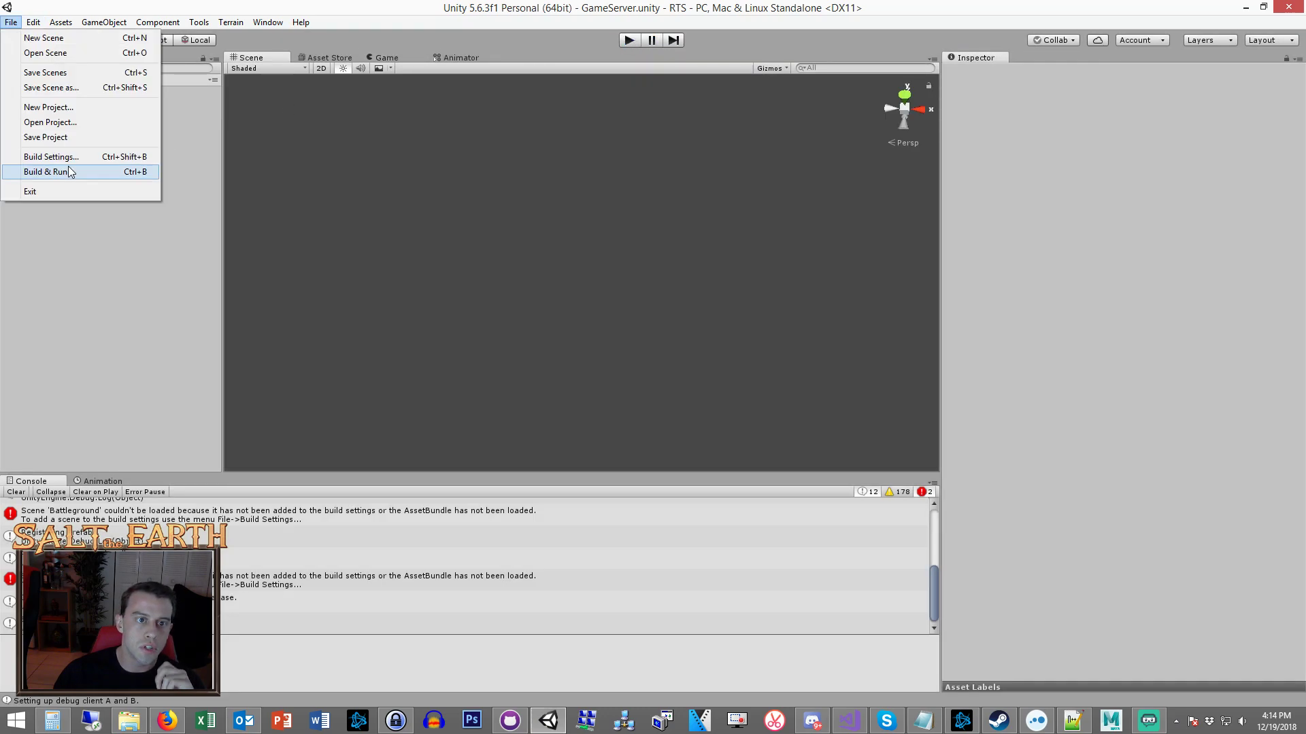
{"action": "left_click", "coordinate": [64, 157]}
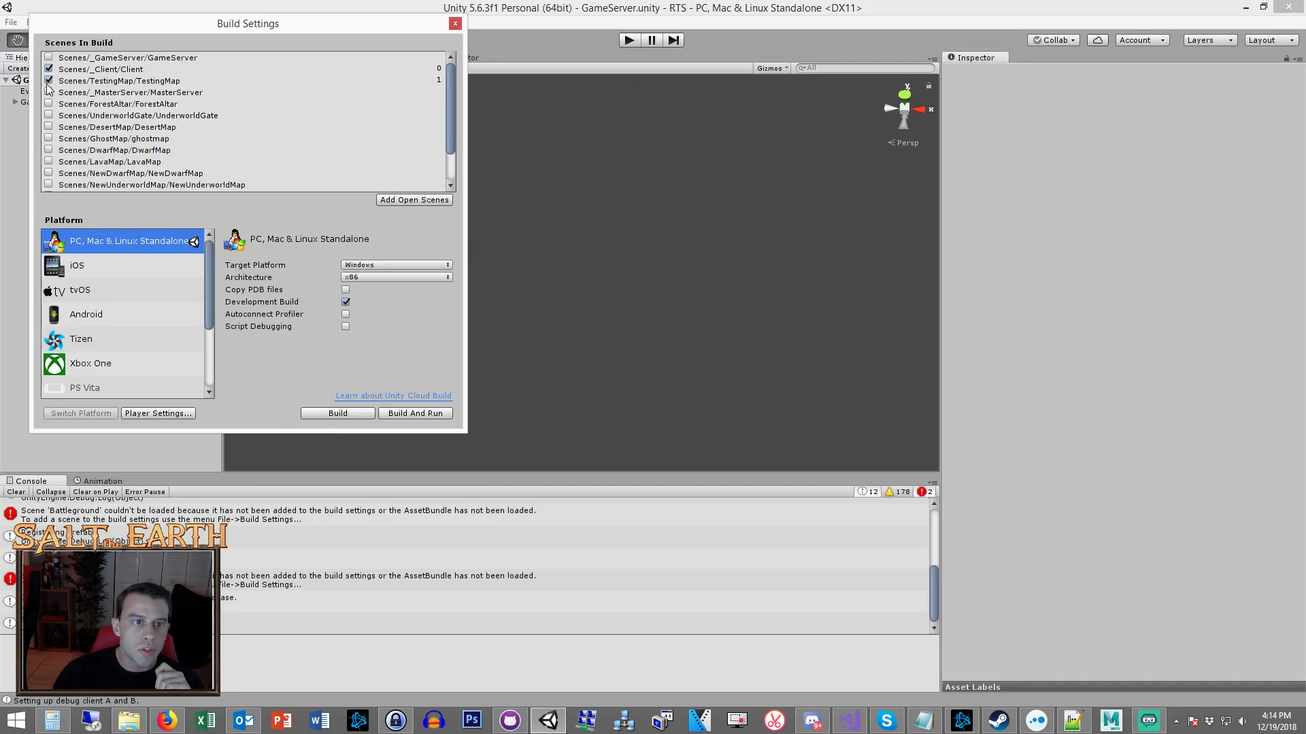
{"action": "scroll", "coordinate": [75, 156], "scroll_direction": "down", "scroll_amount": 3}
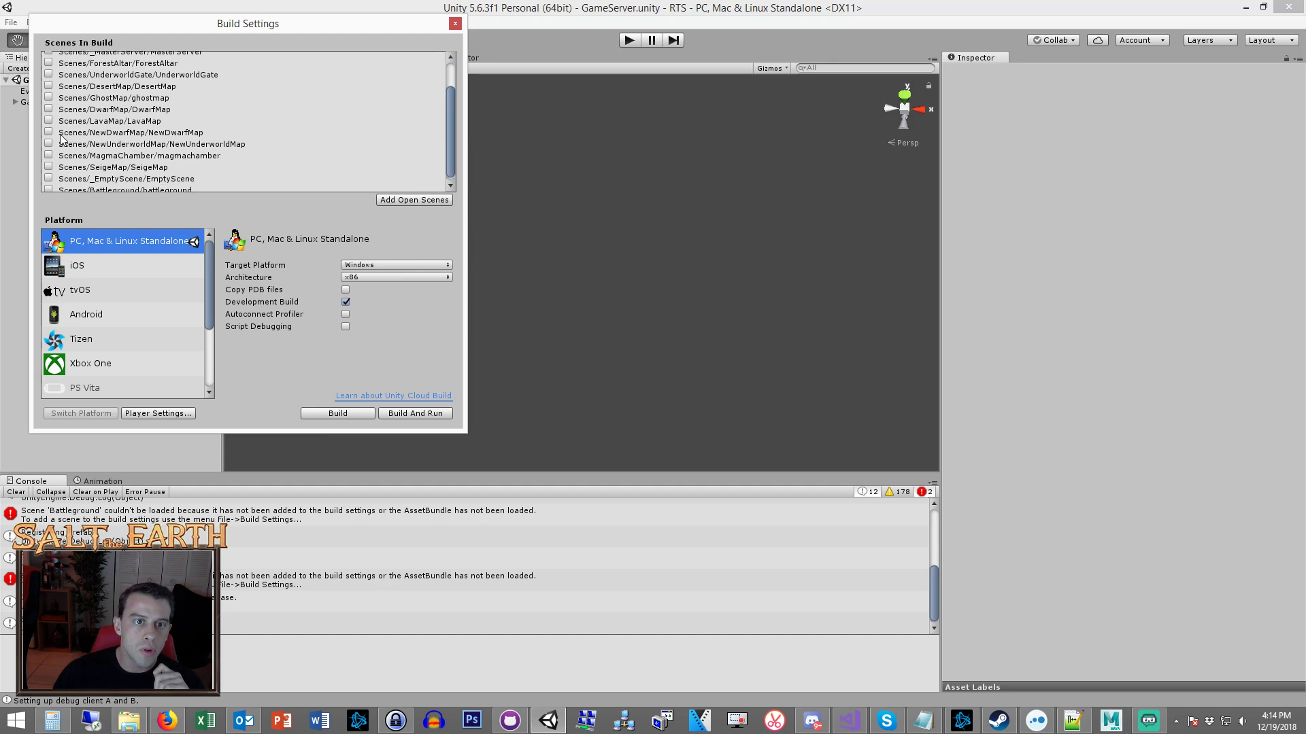
{"action": "left_click", "coordinate": [400, 416]}
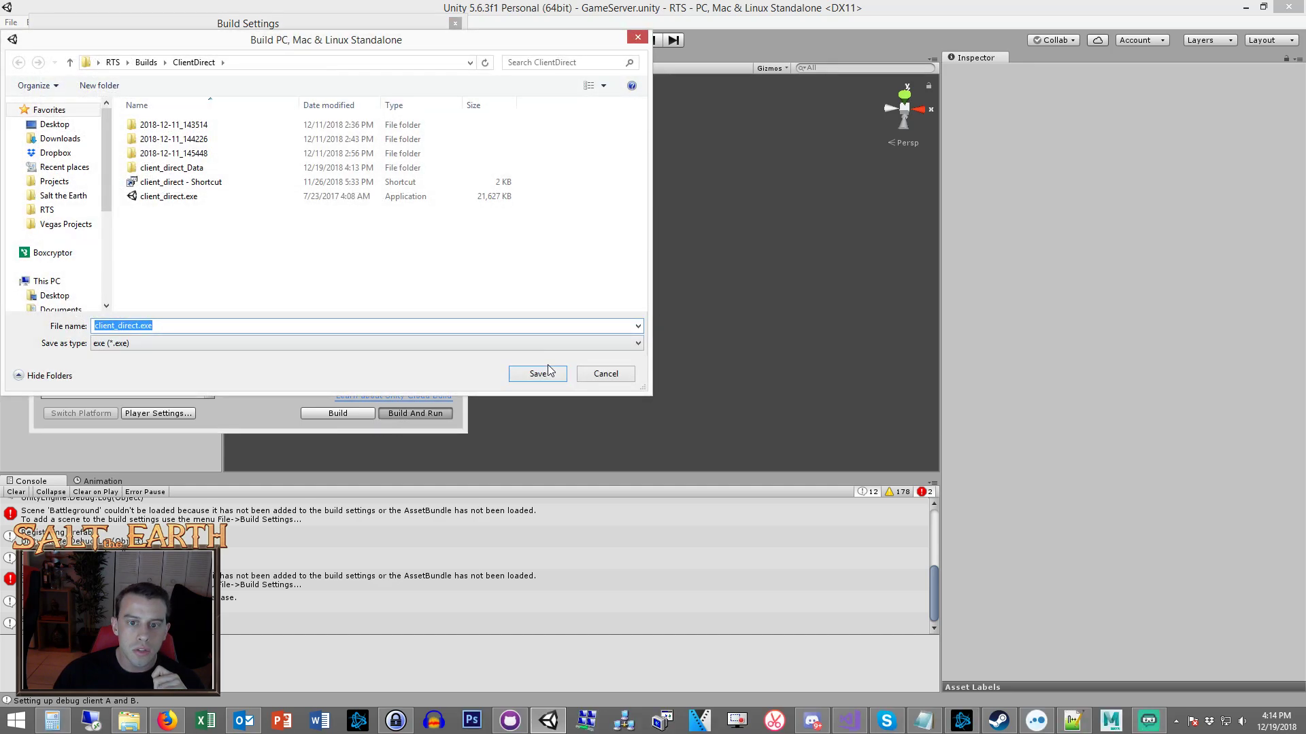
{"action": "left_click", "coordinate": [537, 373]}
{"action": "left_click", "coordinate": [680, 362]}
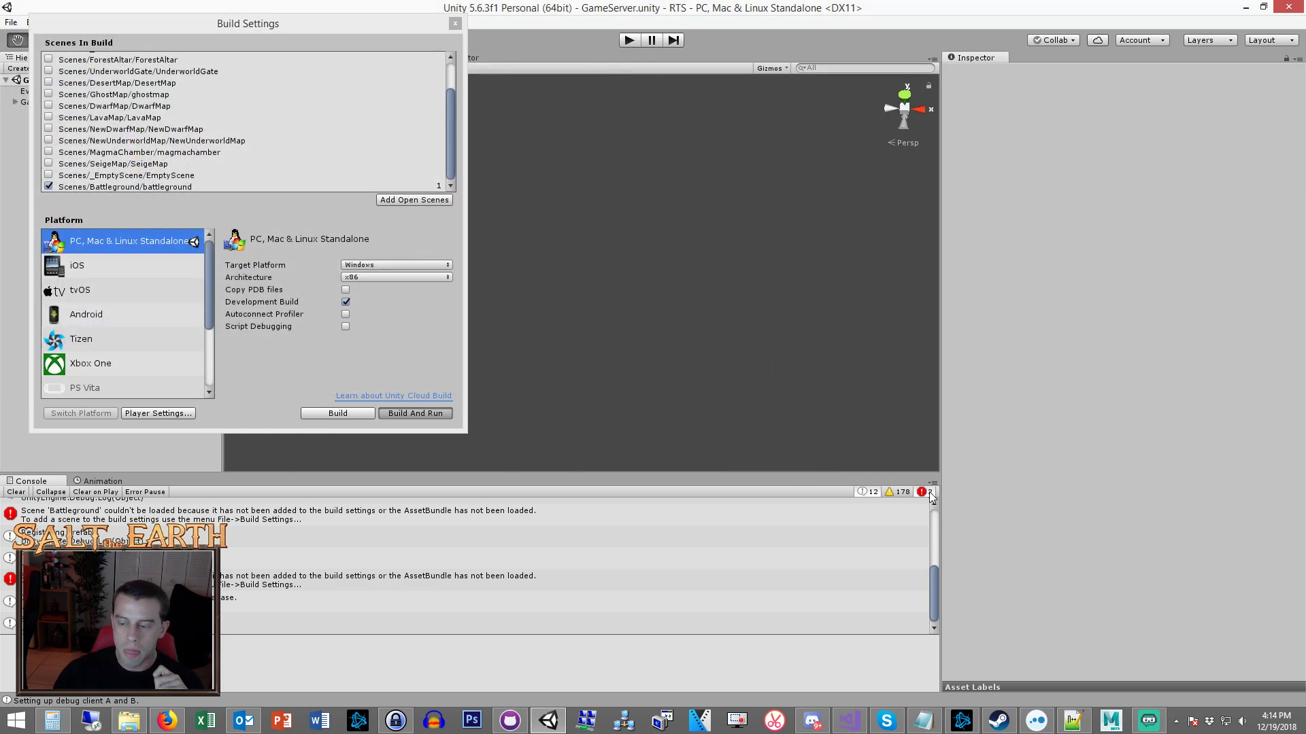
Switch to File Explorer, open UnitStats.xls from the RTS folder and maximize the workbook.
{"action": "left_click", "coordinate": [168, 721]}
{"action": "left_click", "coordinate": [130, 720]}
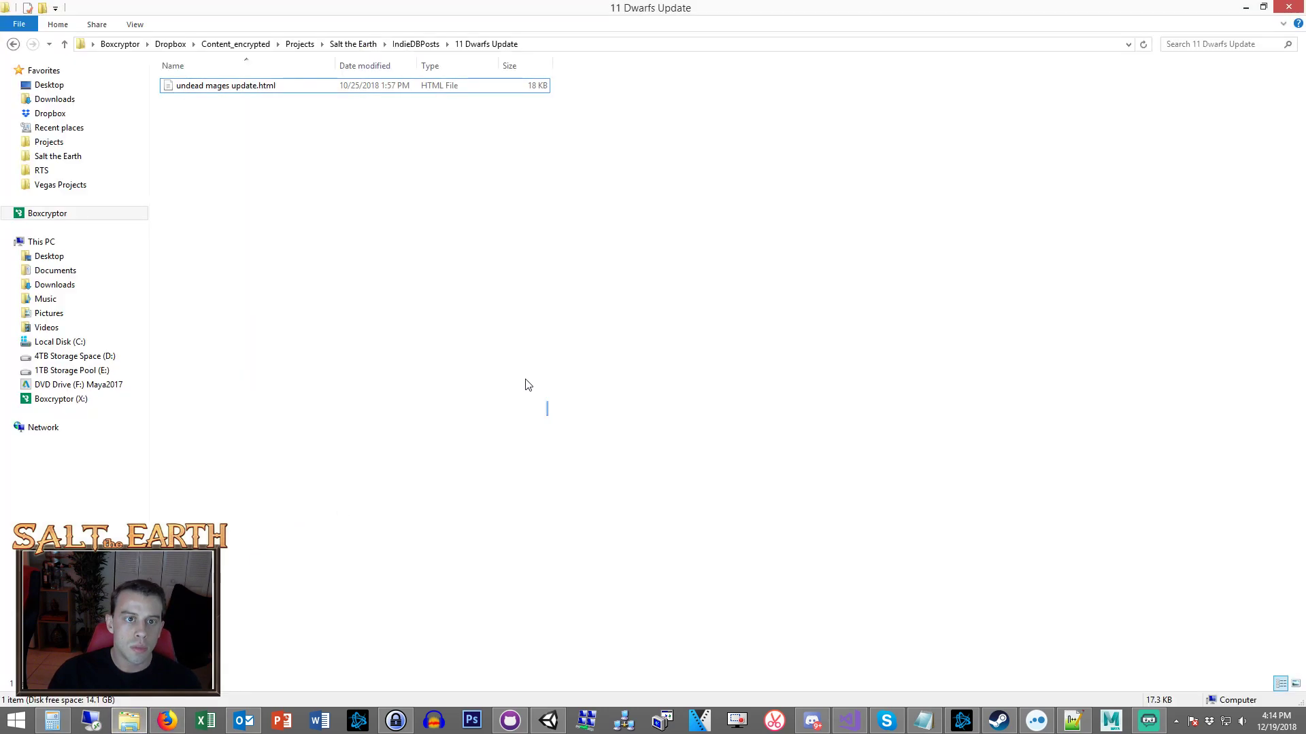
{"action": "left_click", "coordinate": [76, 171]}
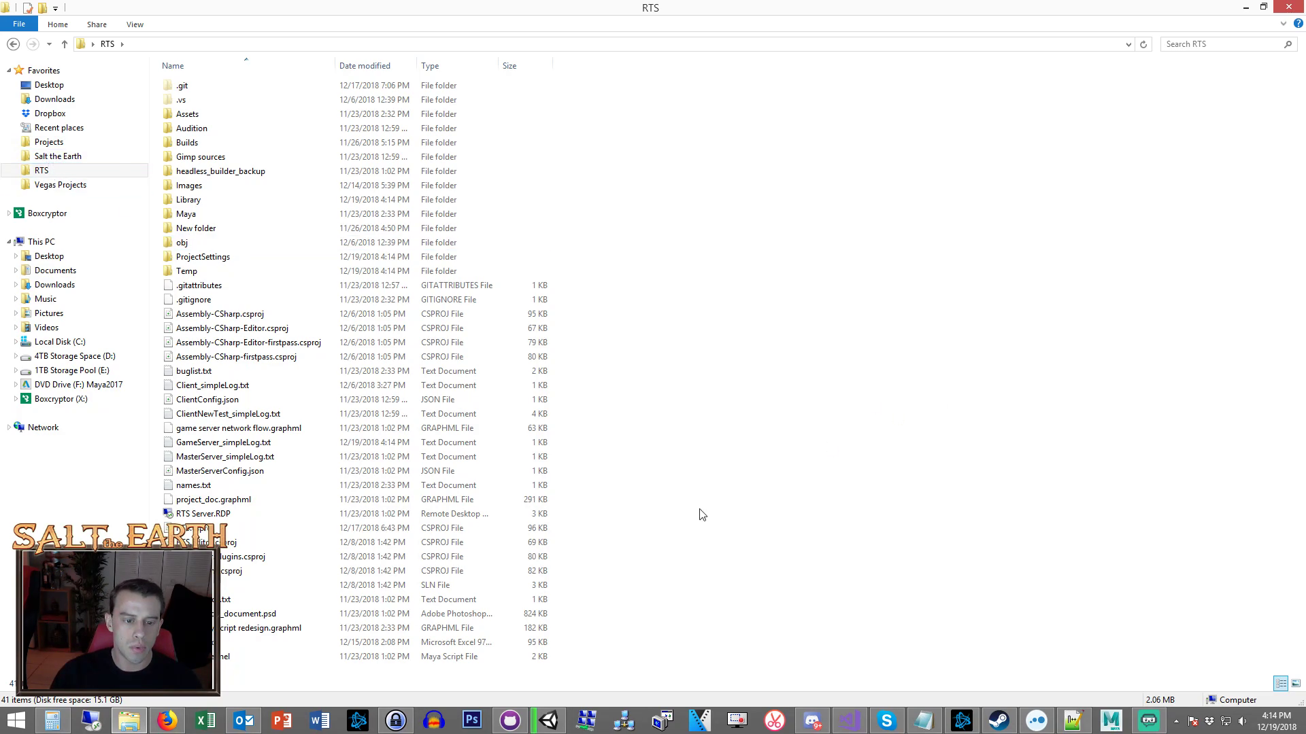
{"action": "double_click", "coordinate": [476, 642]}
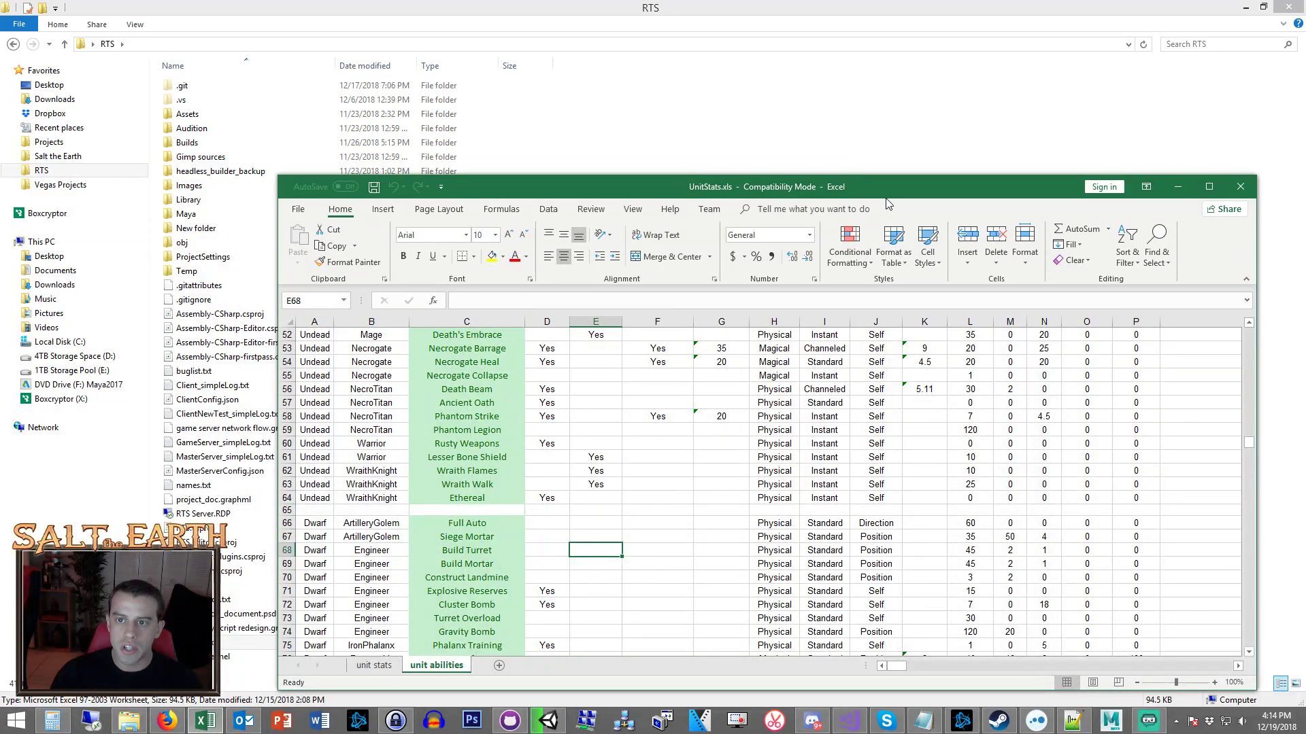
{"action": "double_click", "coordinate": [885, 193]}
Review the Dwarf abilities listed in rows 66 to 86 of the unit abilities sheet and minimize the workbook.
{"action": "scroll", "coordinate": [517, 449], "scroll_direction": "down", "scroll_amount": 4}
{"action": "left_click", "coordinate": [397, 415]}
{"action": "scroll", "coordinate": [381, 435], "scroll_direction": "down", "scroll_amount": 4}
{"action": "scroll", "coordinate": [369, 434], "scroll_direction": "up", "scroll_amount": 7}
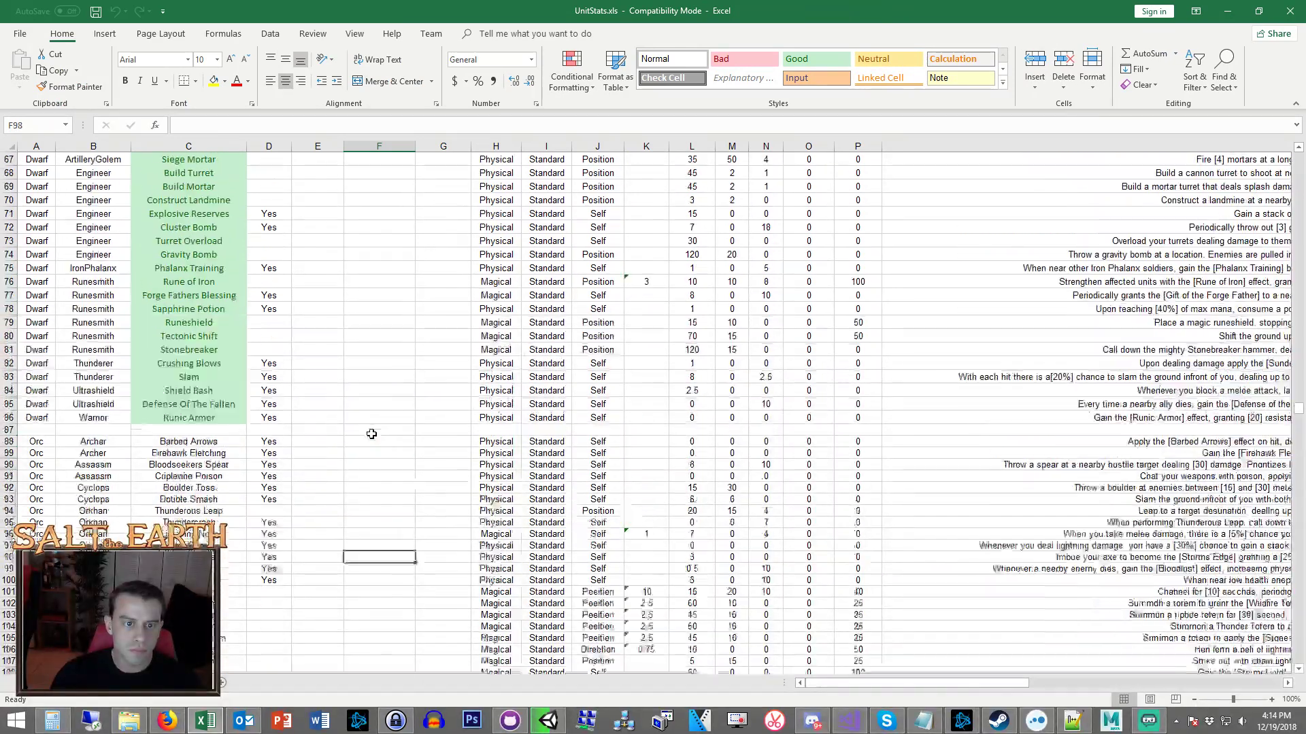
{"action": "left_click", "coordinate": [354, 440]}
{"action": "left_click_drag", "start_coordinate": [211, 309], "coordinate": [229, 579]}
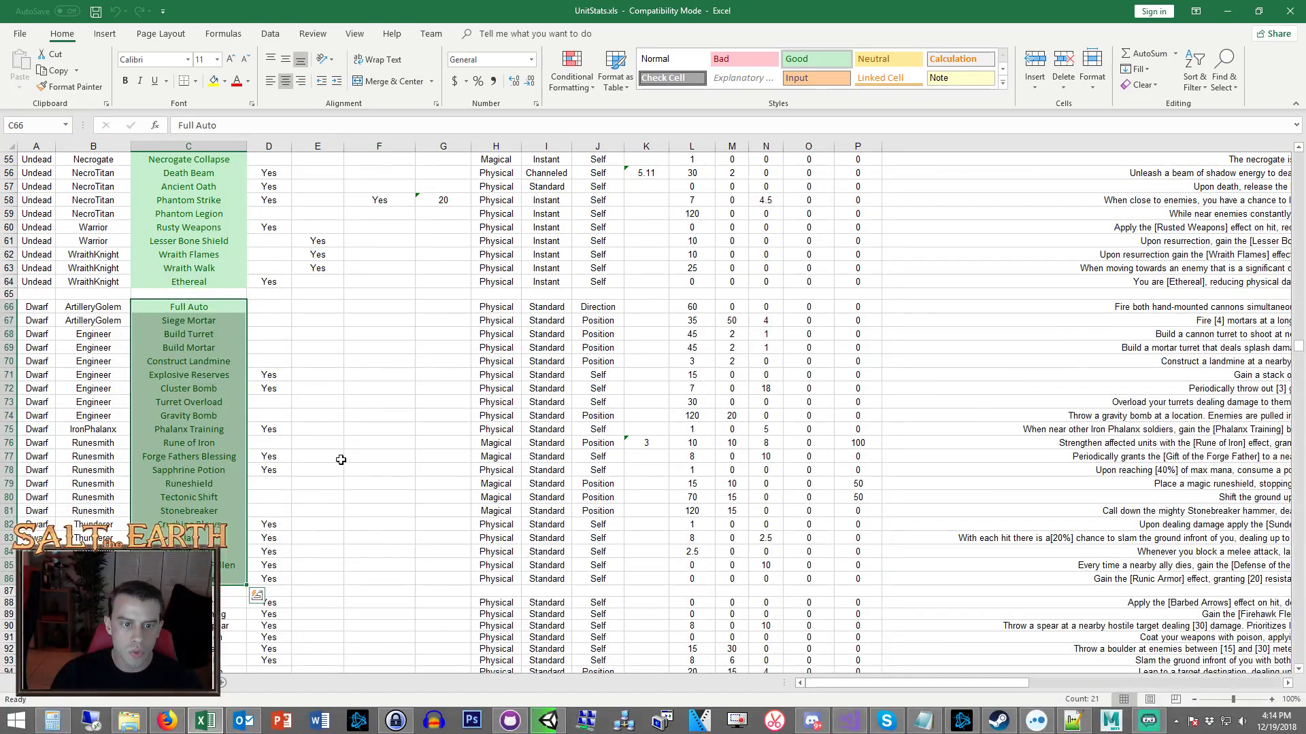
{"action": "left_click", "coordinate": [351, 431]}
{"action": "left_click", "coordinate": [317, 347]}
{"action": "left_click", "coordinate": [1228, 11]}
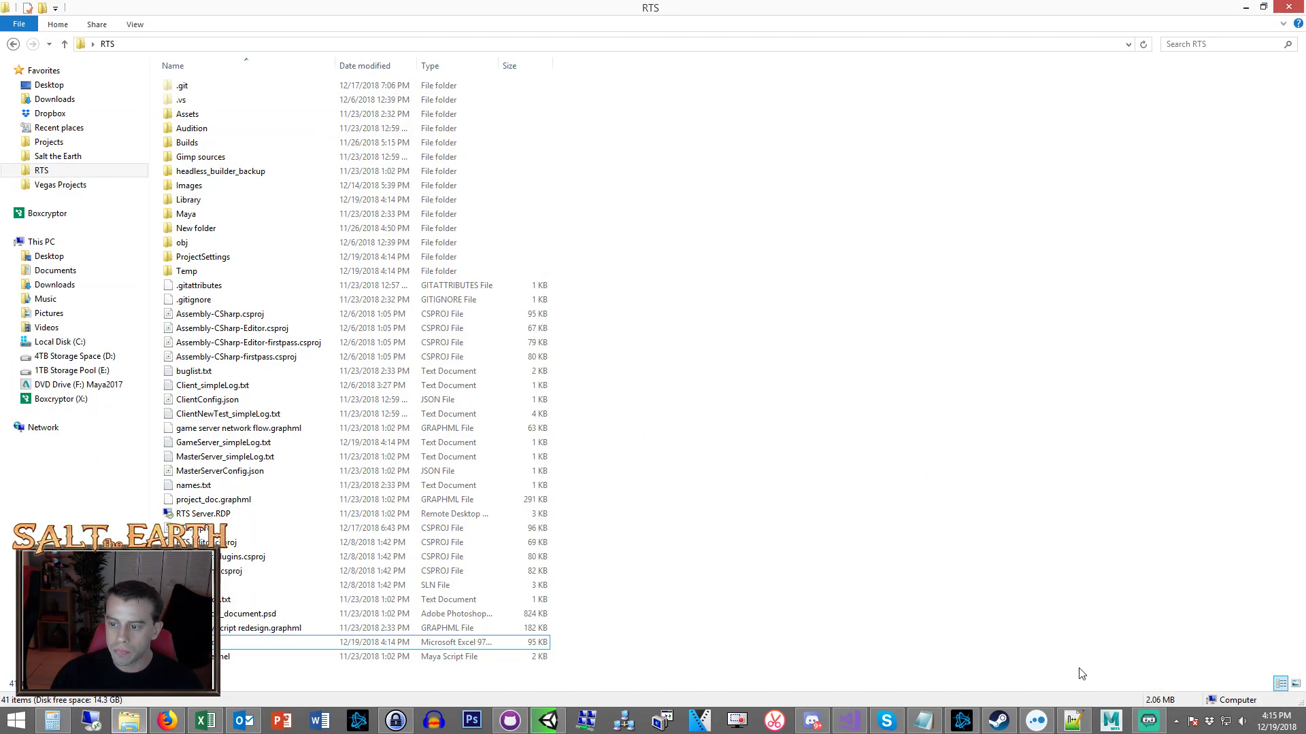
Switch to Firefox and close the blank VClip download tab and the VClip blog tab.
{"action": "left_click", "coordinate": [170, 726]}
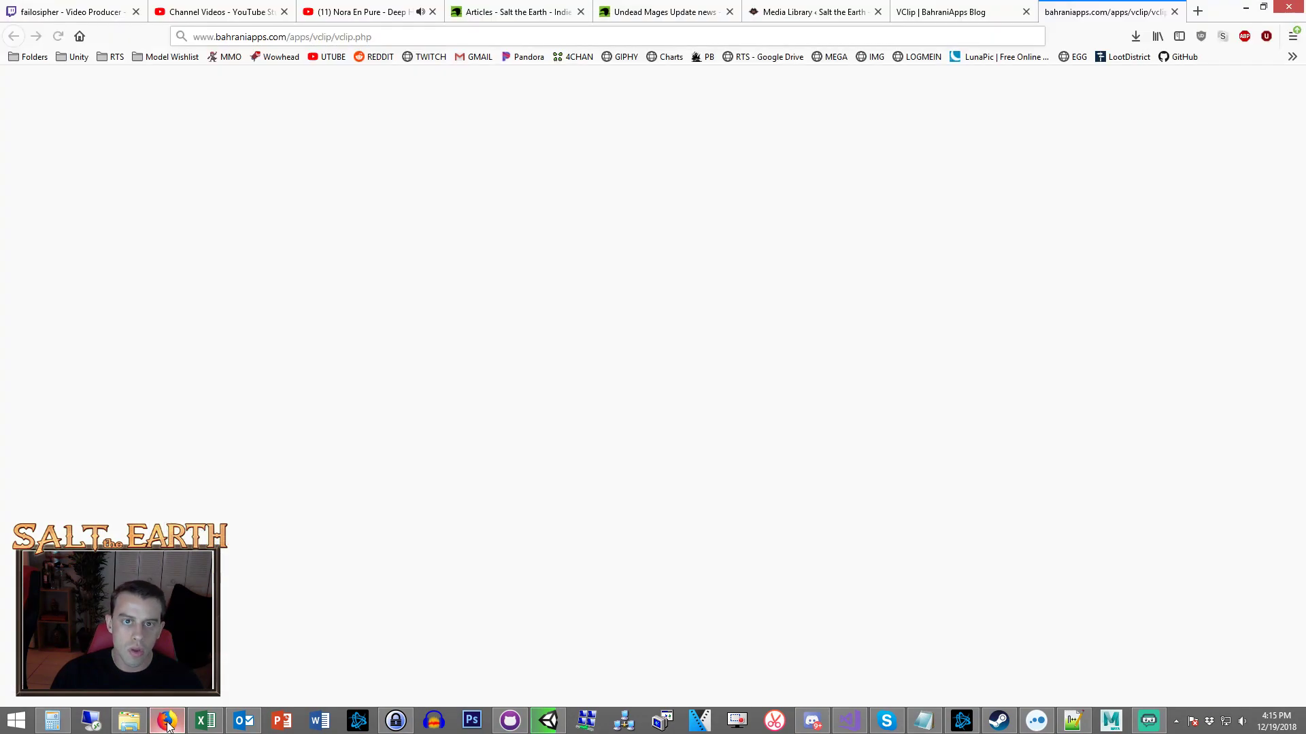
{"action": "left_click", "coordinate": [1174, 13]}
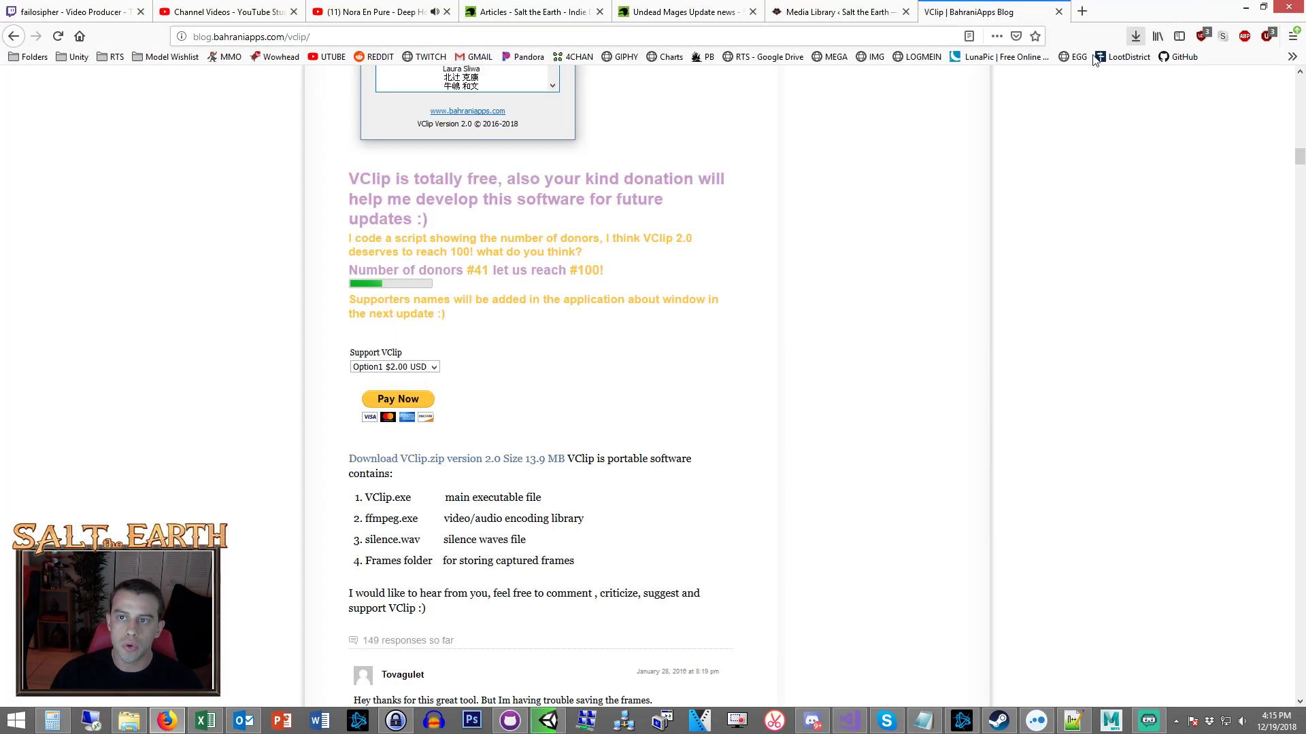
{"action": "left_click", "coordinate": [1063, 14]}
{"action": "scroll", "coordinate": [732, 302], "scroll_direction": "up", "scroll_amount": 3}
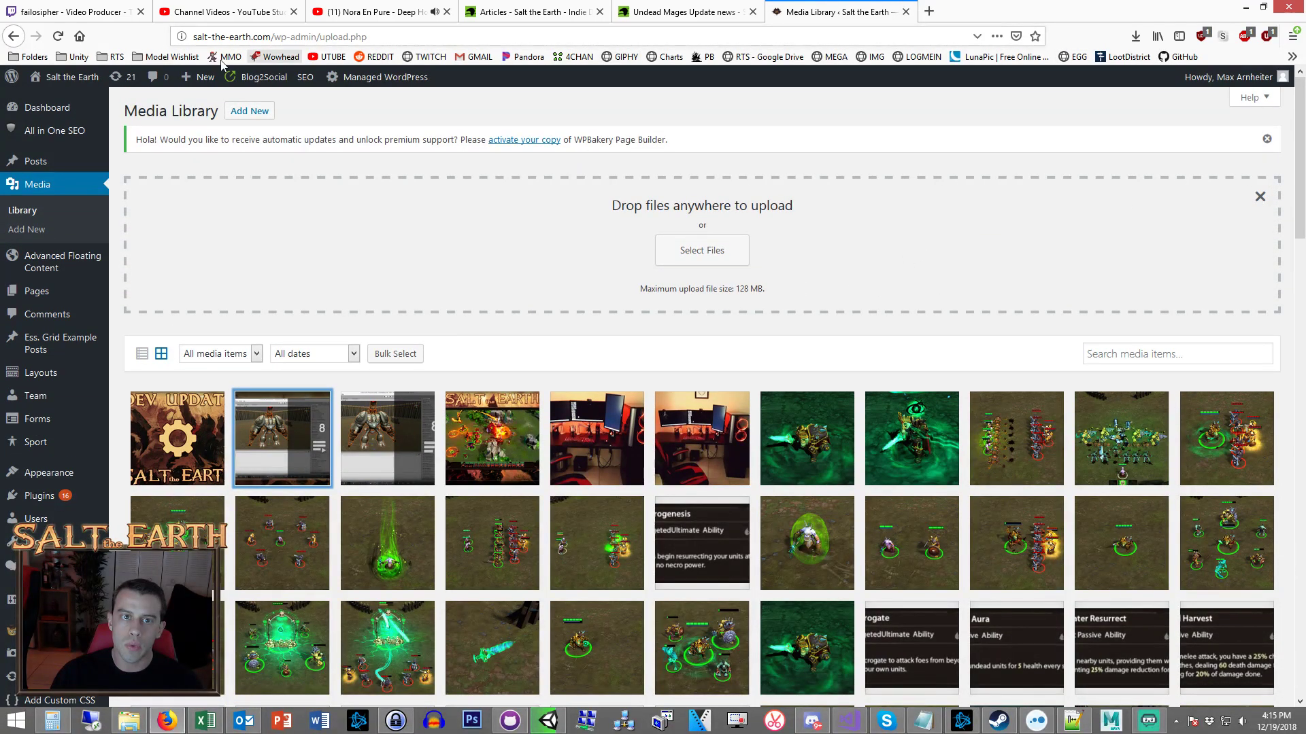
Open the Salt the Earth site's Game page in a separate tab and review the Dwarfs units and abilities under Races & Units.
{"action": "mouse_move", "coordinate": [72, 77]}
{"action": "right_click", "coordinate": [80, 99]}
{"action": "left_click", "coordinate": [95, 106]}
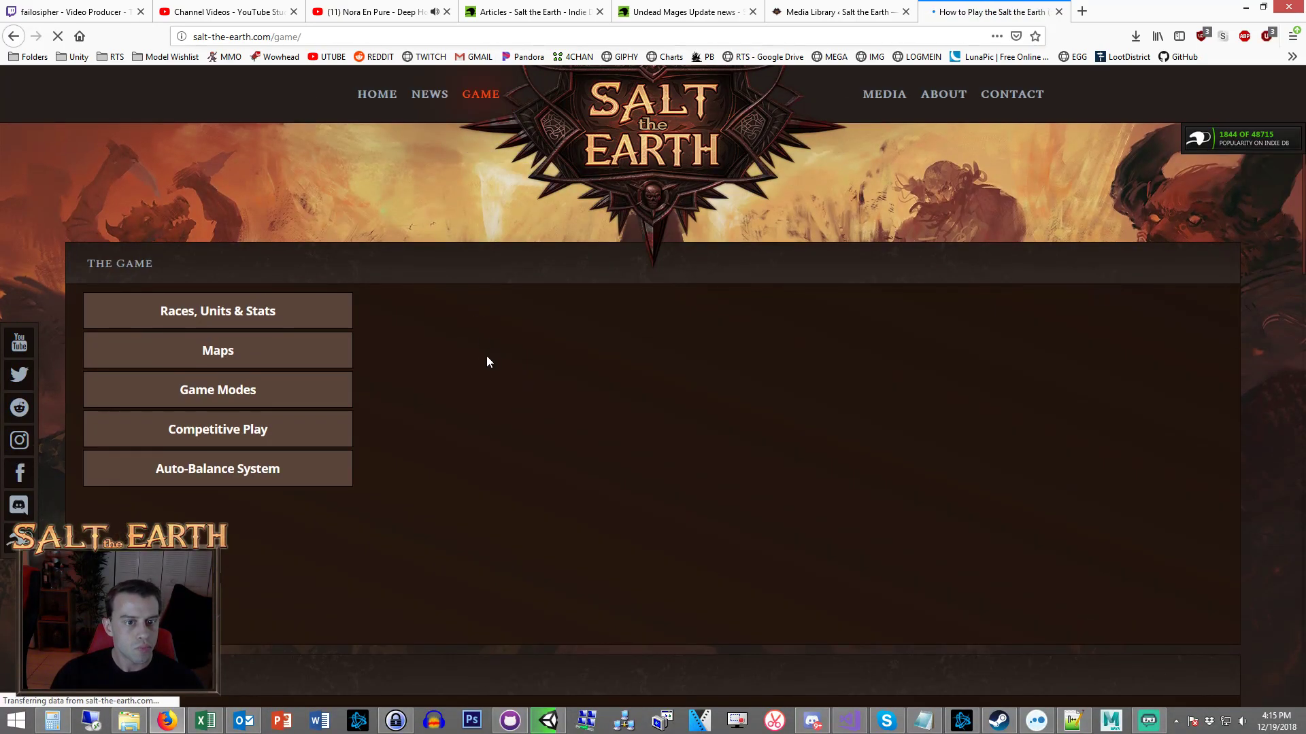
{"action": "scroll", "coordinate": [468, 314], "scroll_direction": "down", "scroll_amount": 4}
{"action": "scroll", "coordinate": [408, 321], "scroll_direction": "down", "scroll_amount": 2}
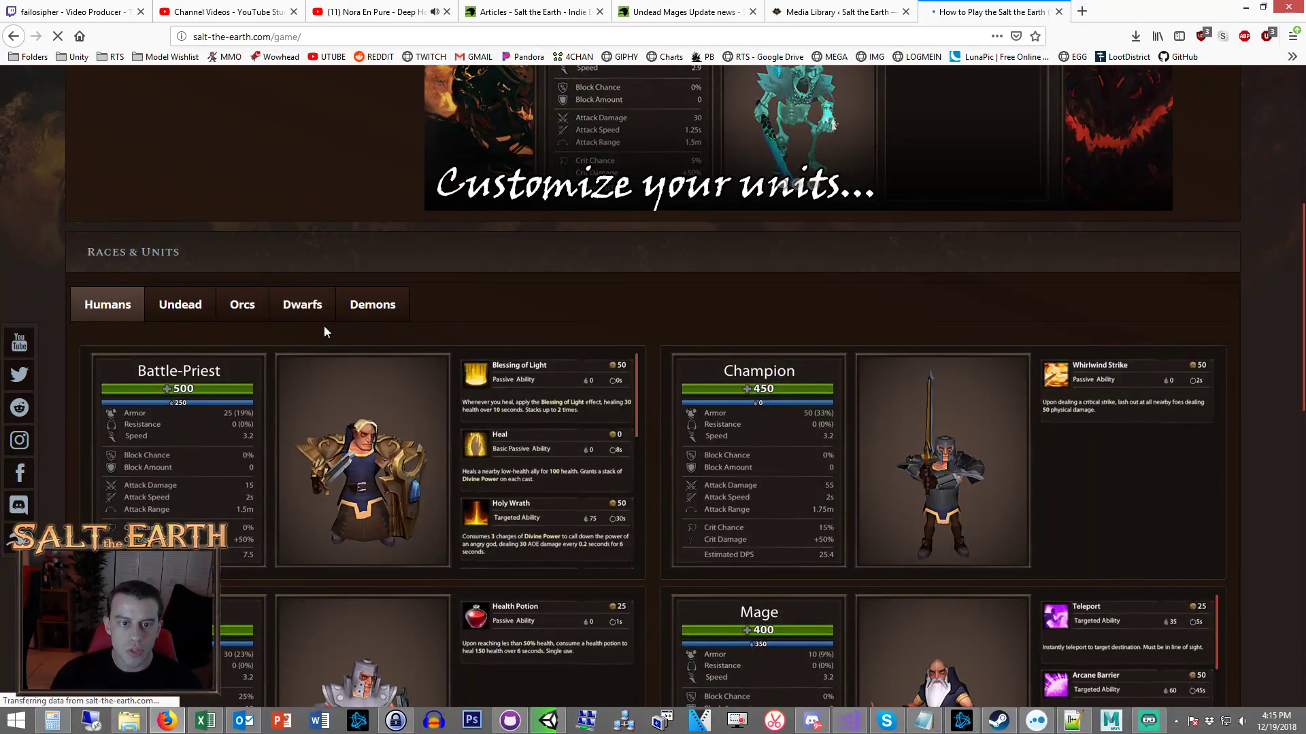
{"action": "left_click", "coordinate": [314, 317]}
{"action": "scroll", "coordinate": [408, 293], "scroll_direction": "down", "scroll_amount": 3}
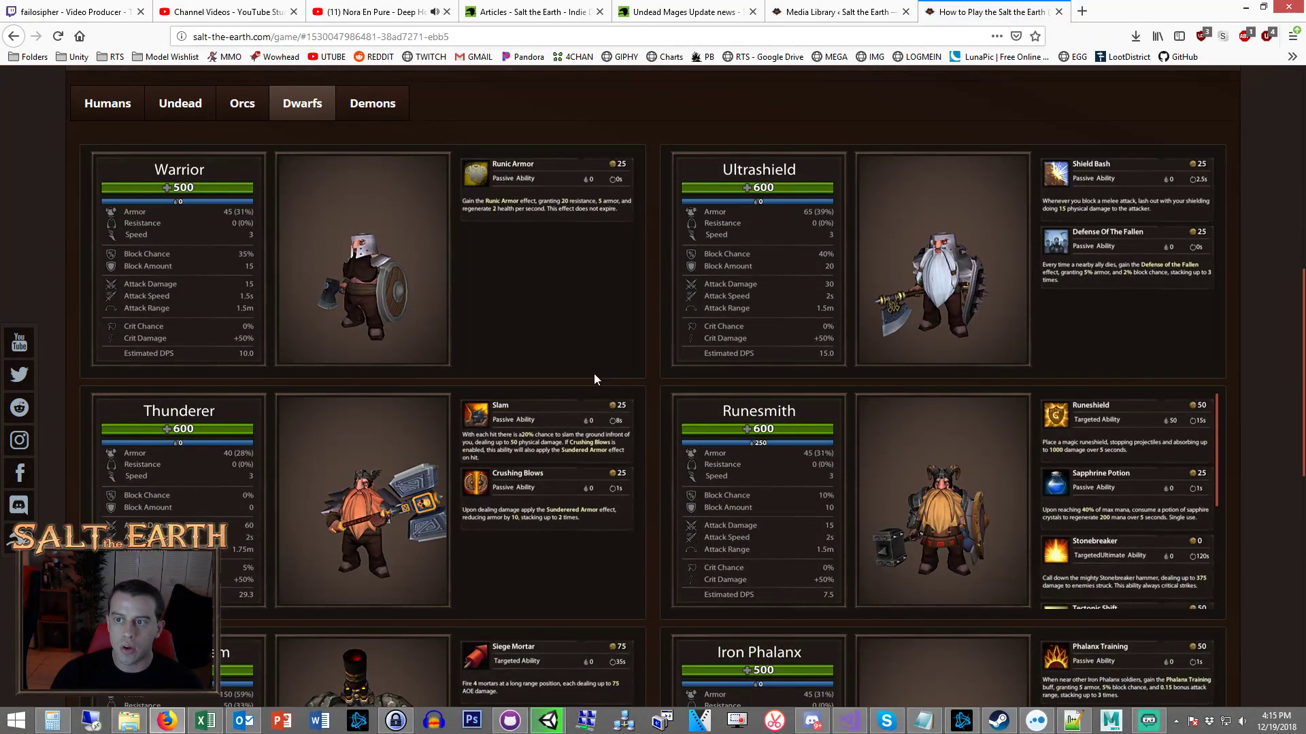
{"action": "scroll", "coordinate": [816, 401], "scroll_direction": "down", "scroll_amount": 8}
{"action": "scroll", "coordinate": [952, 453], "scroll_direction": "up", "scroll_amount": 9}
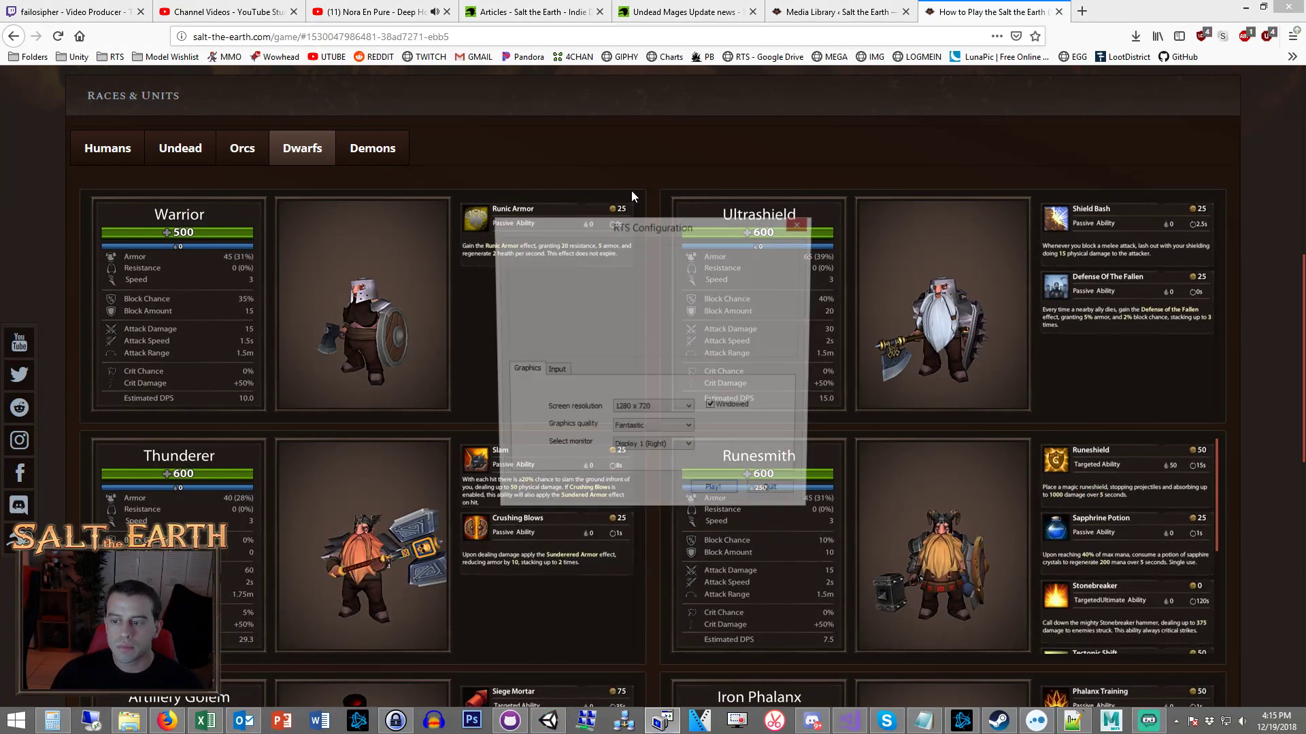
Switch to Unity, clear the console and run the GameServer scene.
{"action": "left_click", "coordinate": [553, 721]}
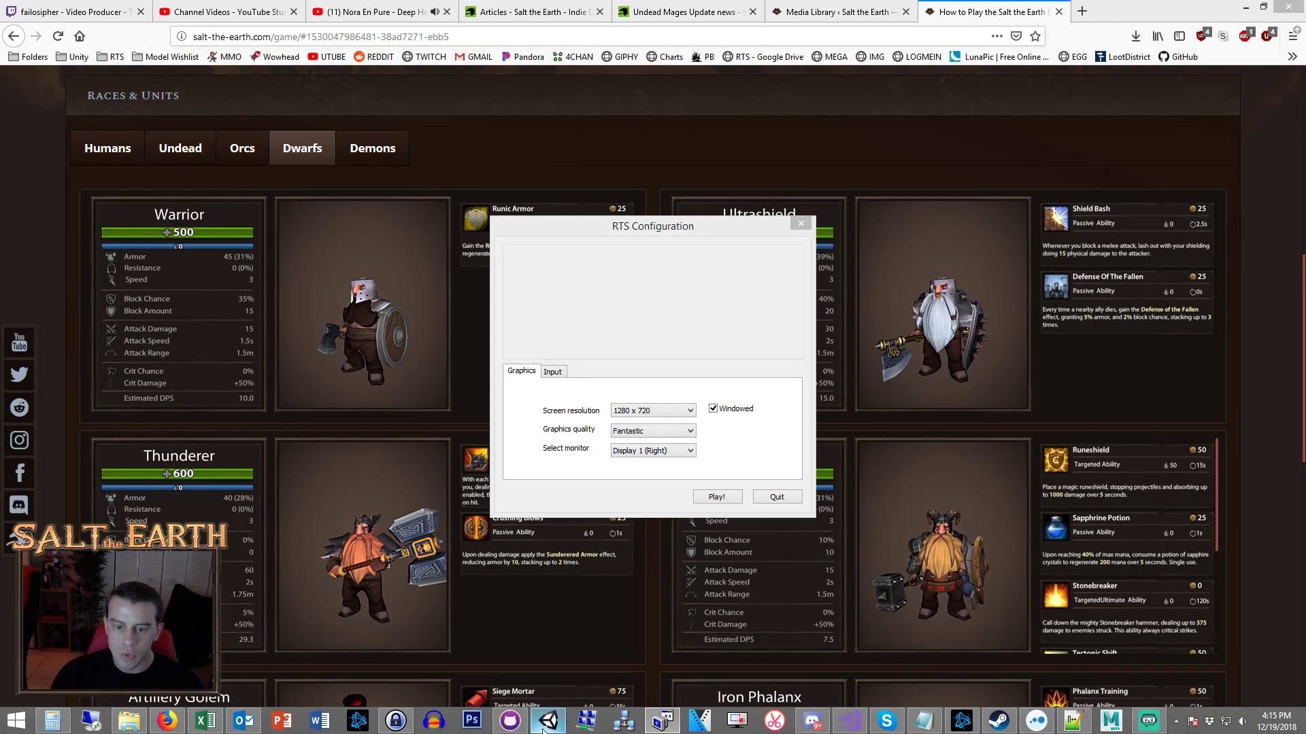
{"action": "left_click", "coordinate": [454, 24]}
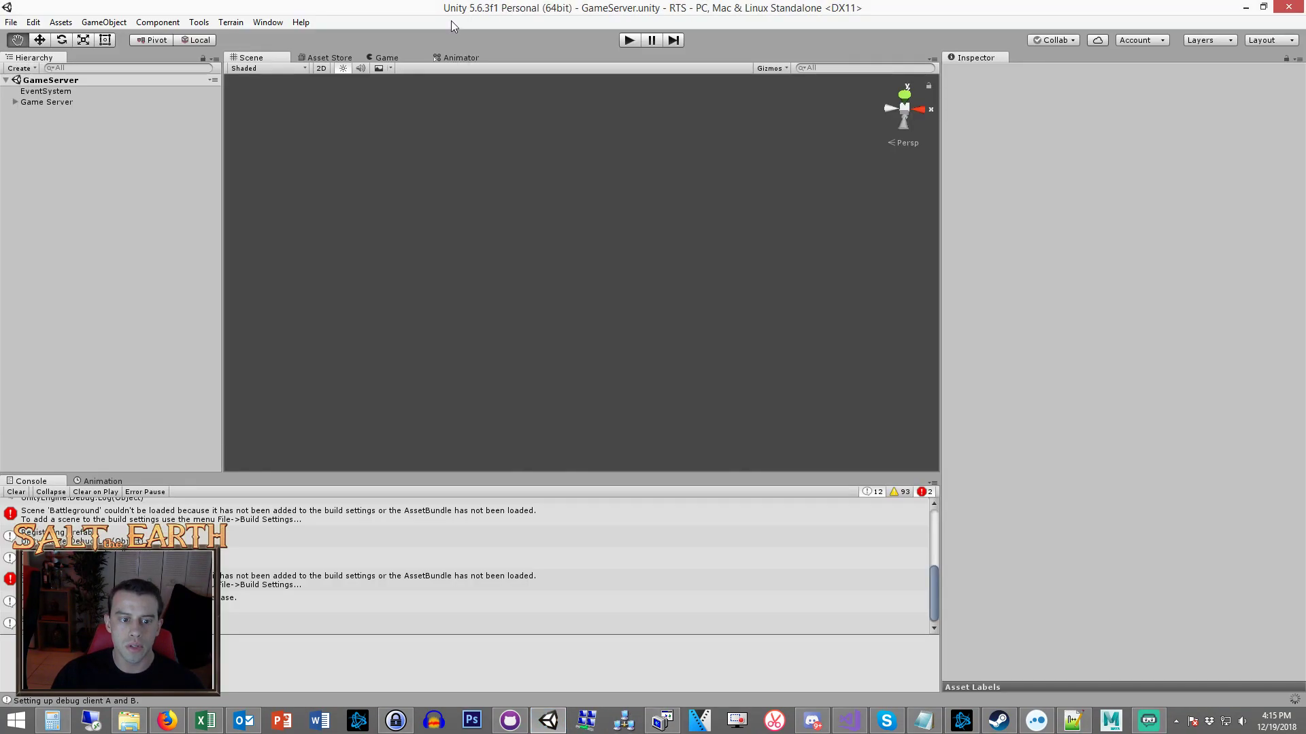
{"action": "left_click", "coordinate": [16, 491]}
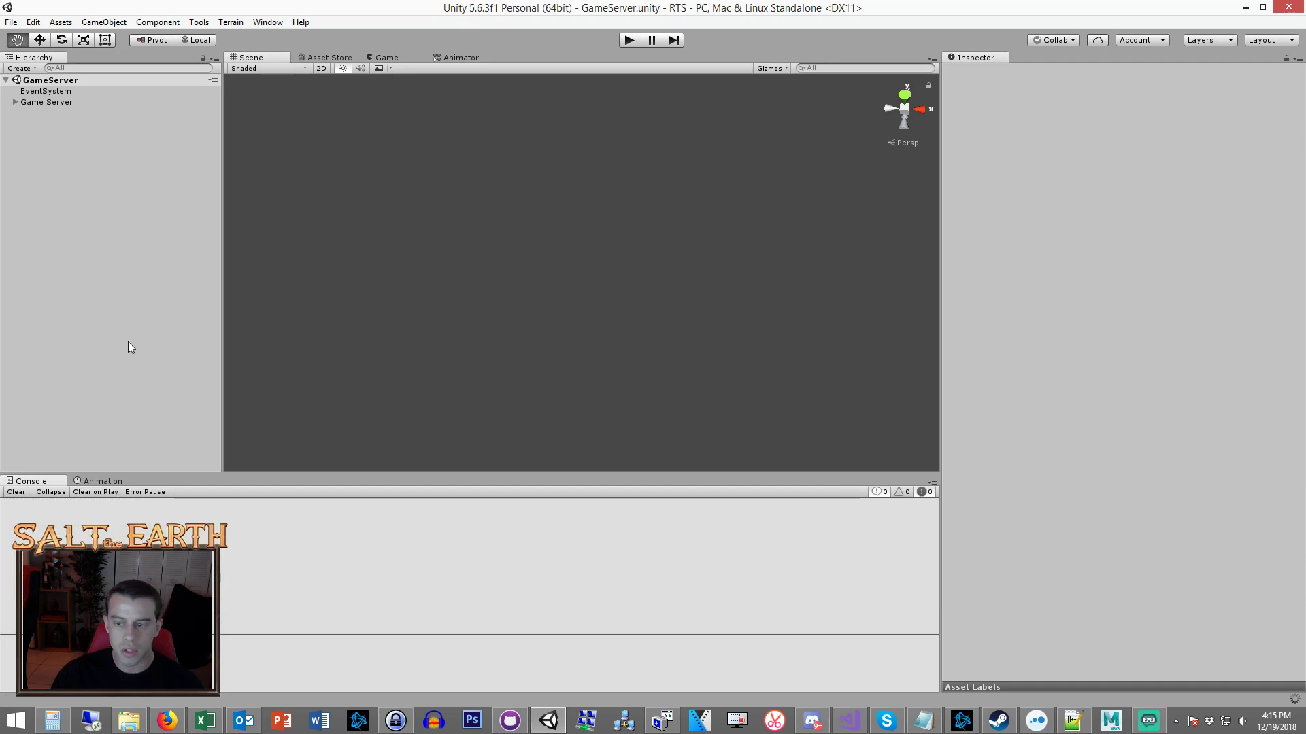
{"action": "left_click", "coordinate": [630, 42]}
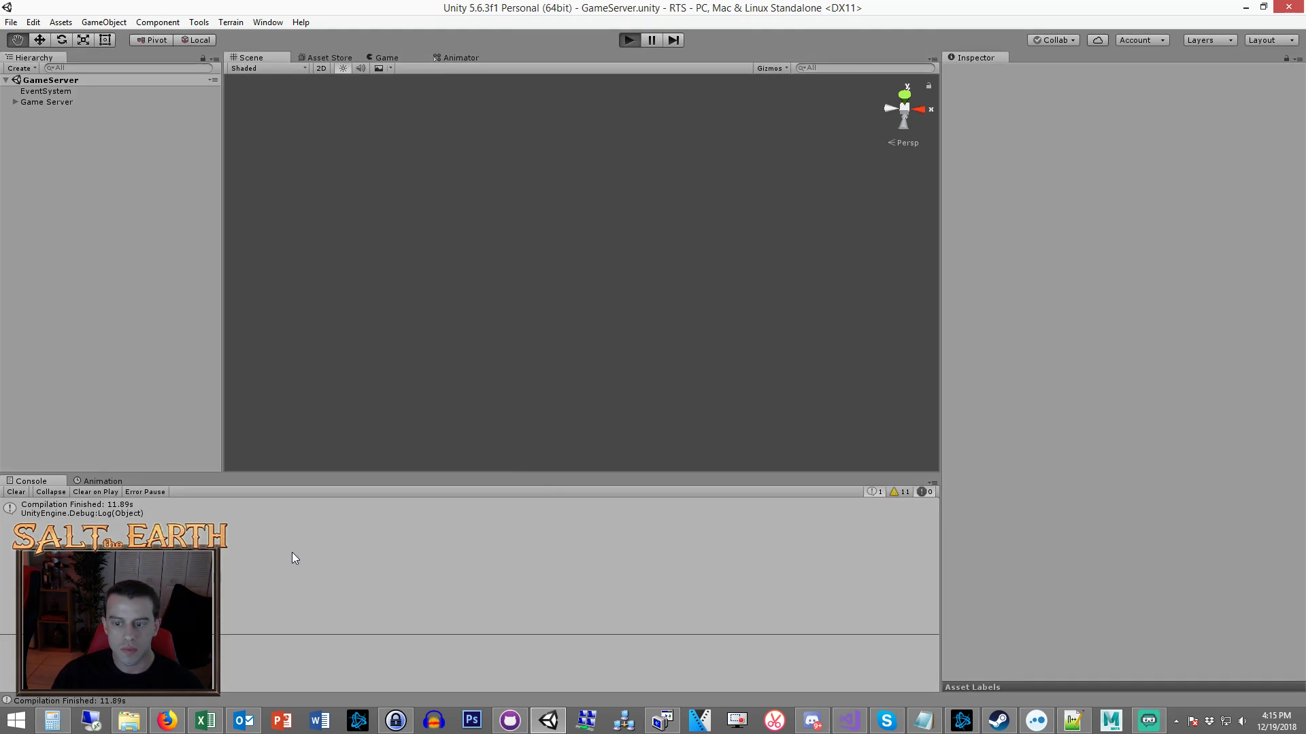
Switch to Firefox and browse the WordPress Media Library for the ability clips and images of earlier unit updates.
{"action": "left_click", "coordinate": [167, 721]}
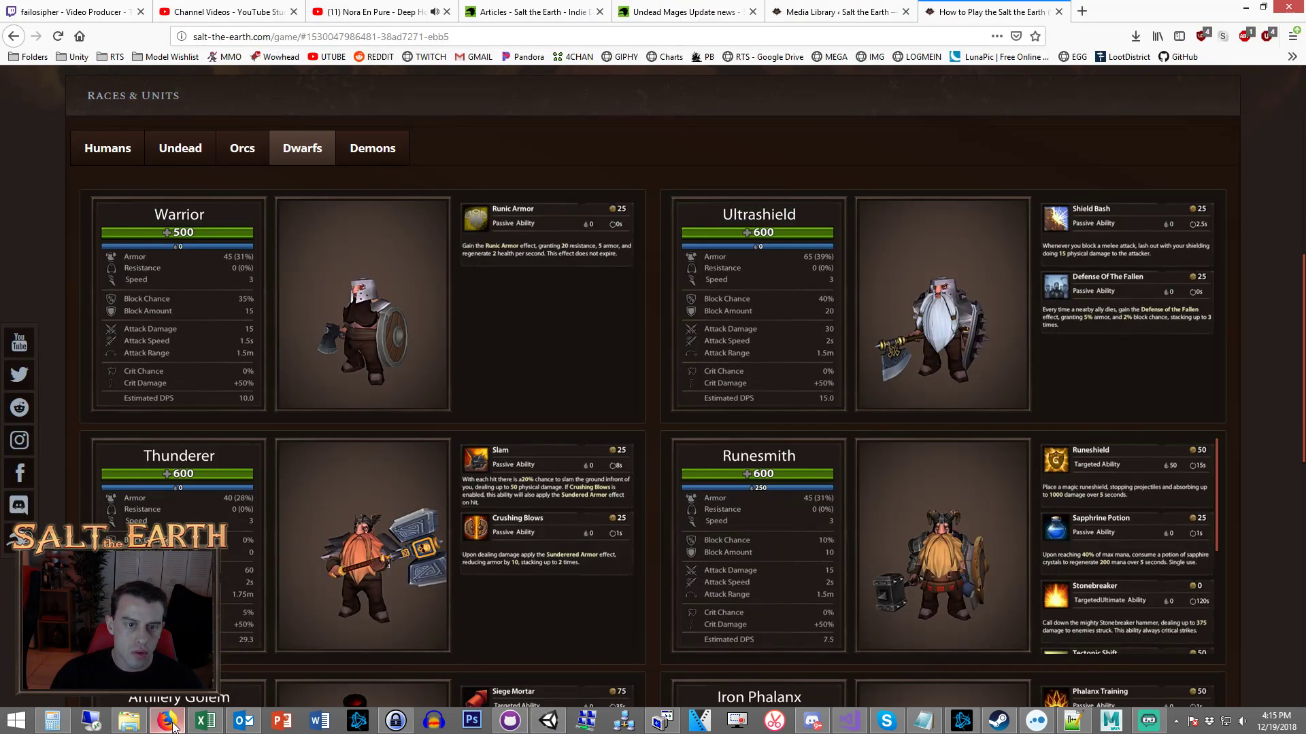
{"action": "left_click", "coordinate": [817, 12]}
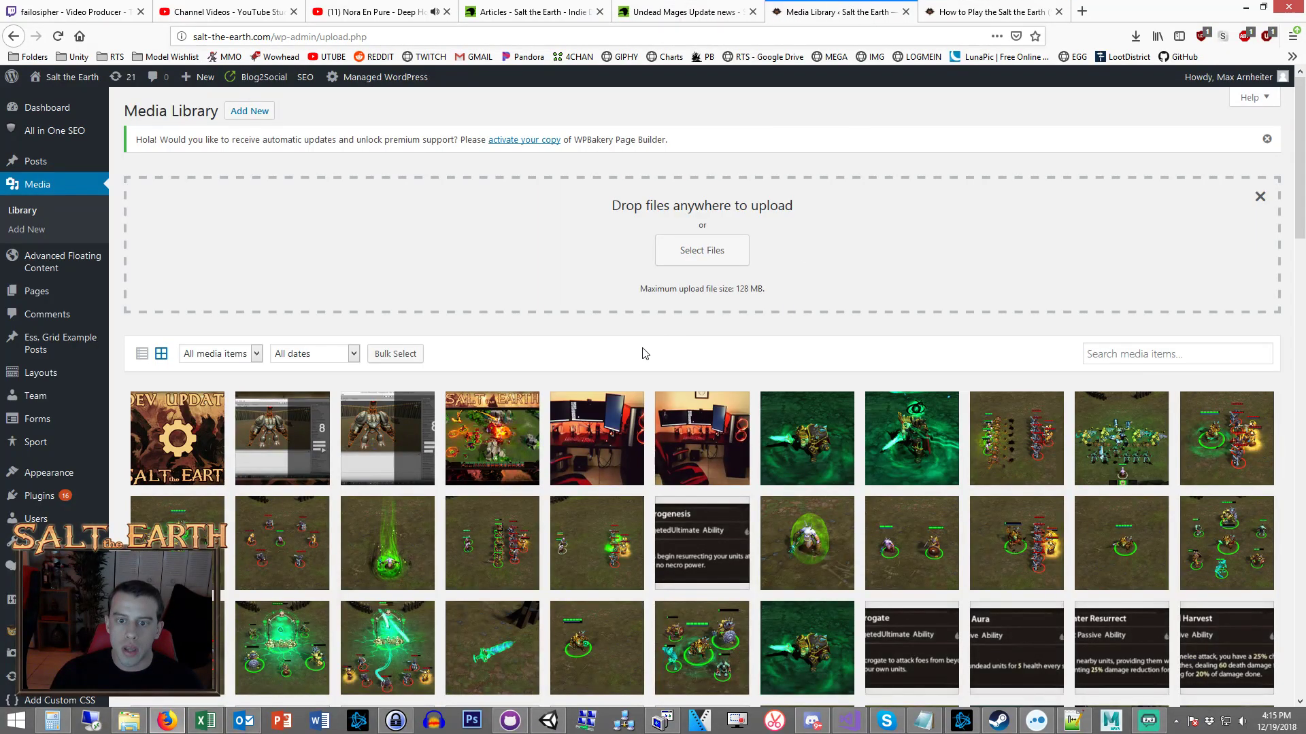
{"action": "scroll", "coordinate": [644, 352], "scroll_direction": "down", "scroll_amount": 3}
{"action": "mouse_move", "coordinate": [905, 294]}
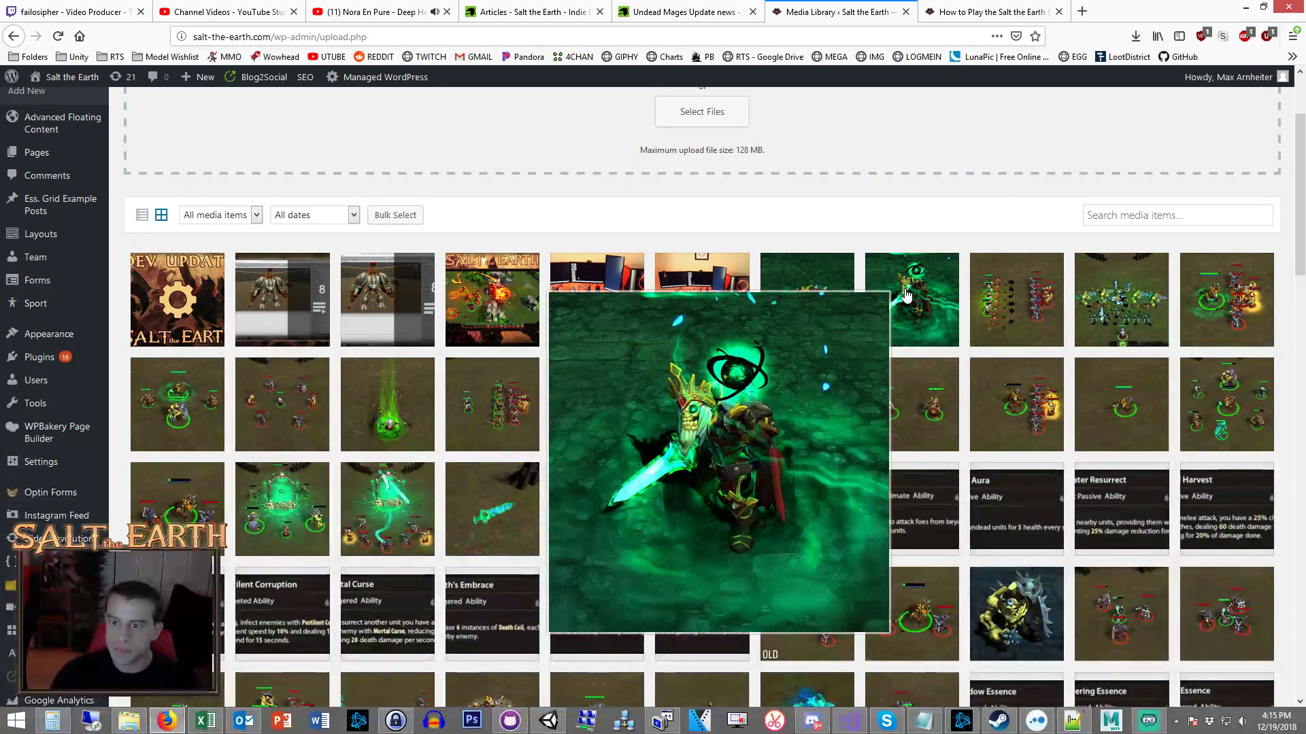
{"action": "scroll", "coordinate": [952, 258], "scroll_direction": "down", "scroll_amount": 3}
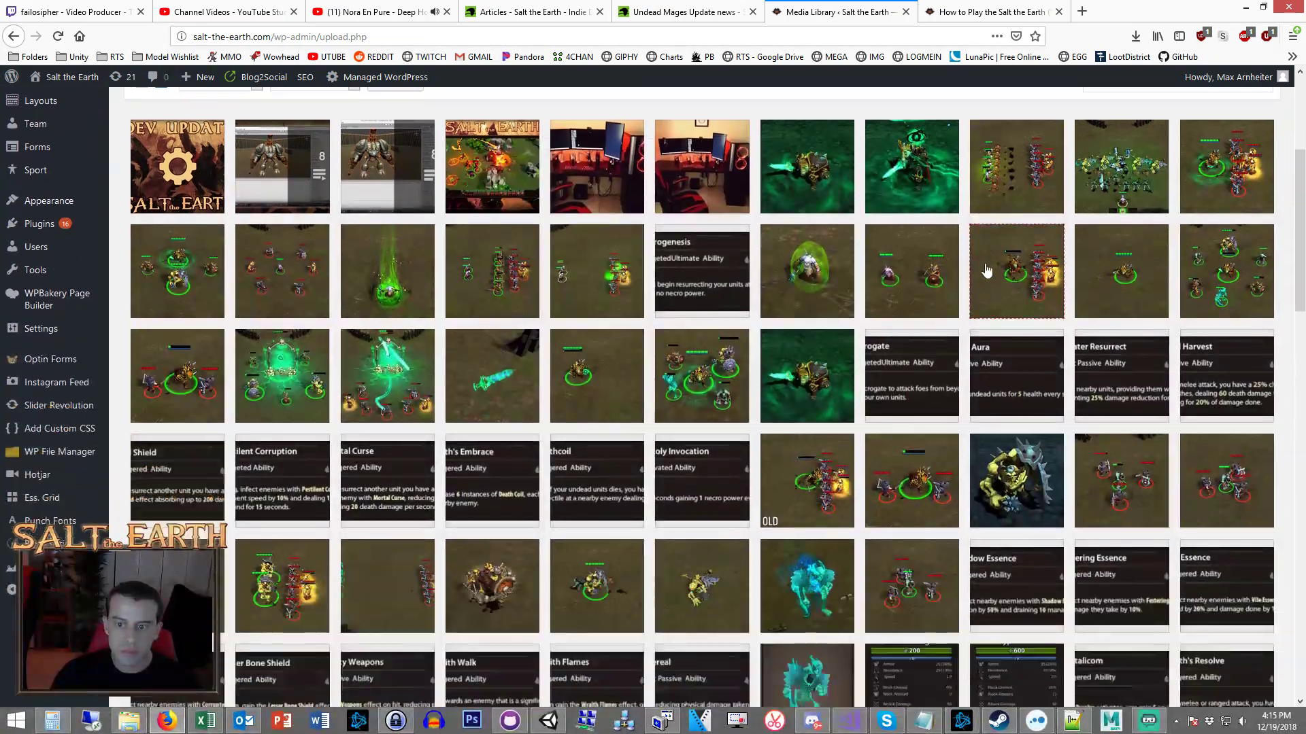
{"action": "scroll", "coordinate": [986, 271], "scroll_direction": "down", "scroll_amount": 3}
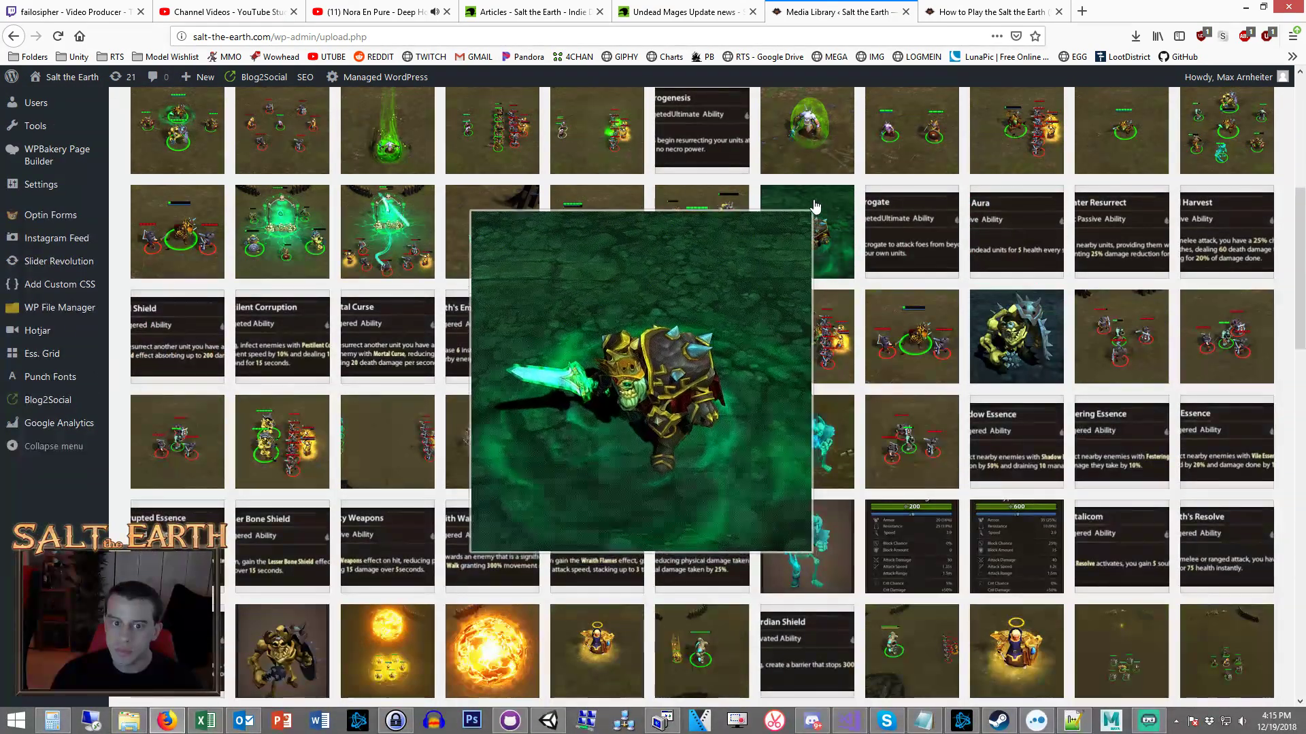
{"action": "scroll", "coordinate": [1115, 259], "scroll_direction": "down", "scroll_amount": 9}
{"action": "scroll", "coordinate": [1142, 258], "scroll_direction": "down", "scroll_amount": 6}
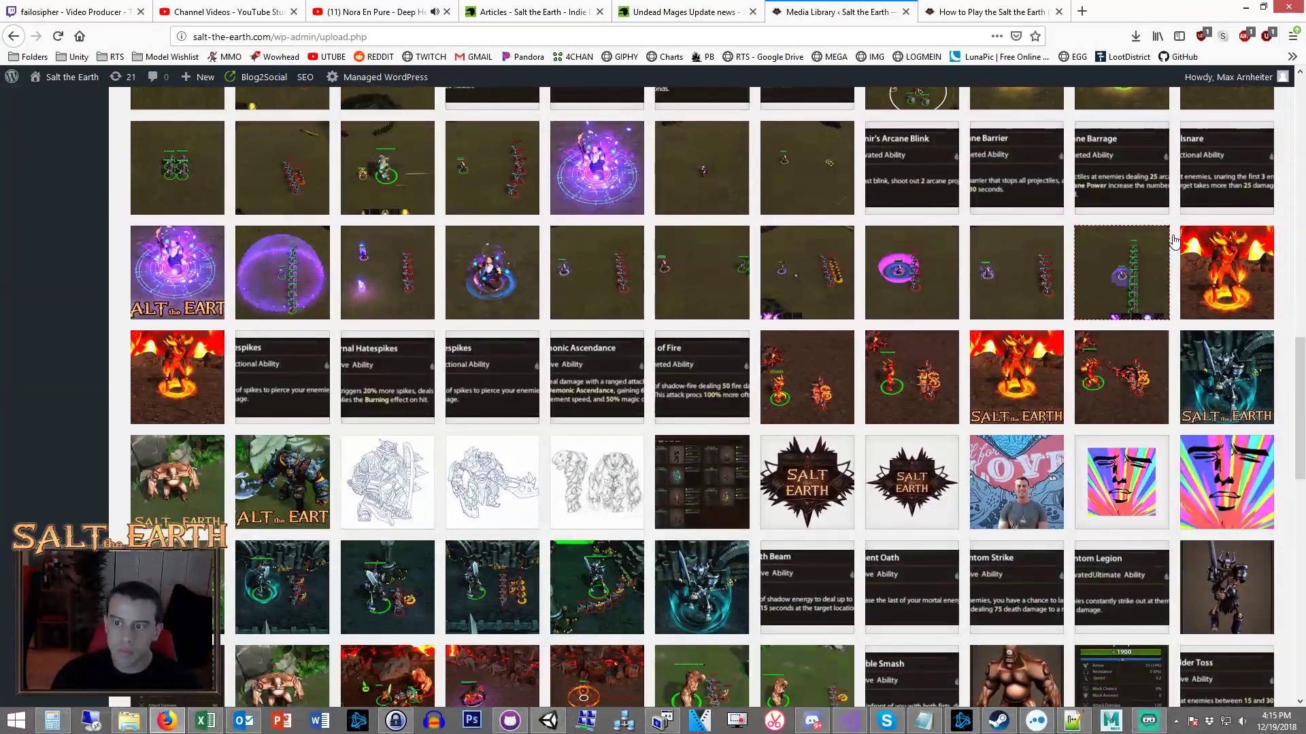
{"action": "scroll", "coordinate": [1190, 251], "scroll_direction": "up", "scroll_amount": 10}
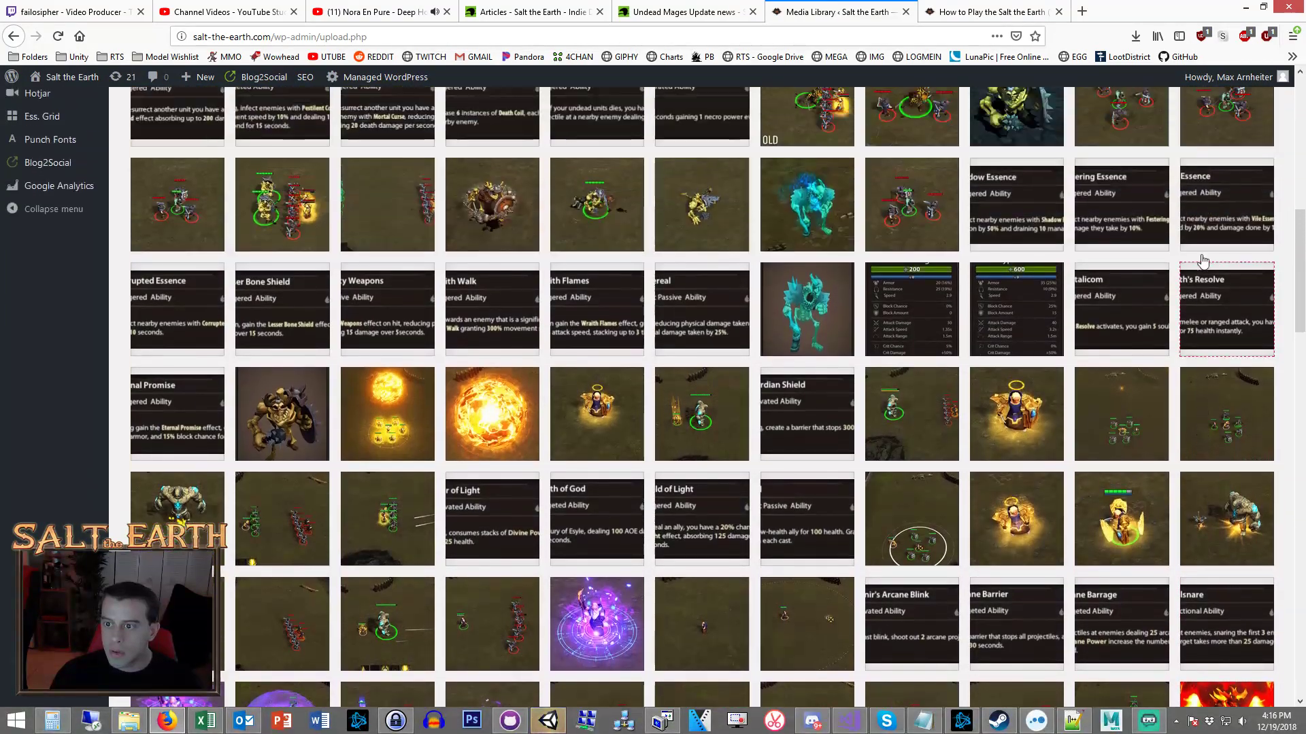
{"action": "scroll", "coordinate": [1149, 401], "scroll_direction": "up", "scroll_amount": 7}
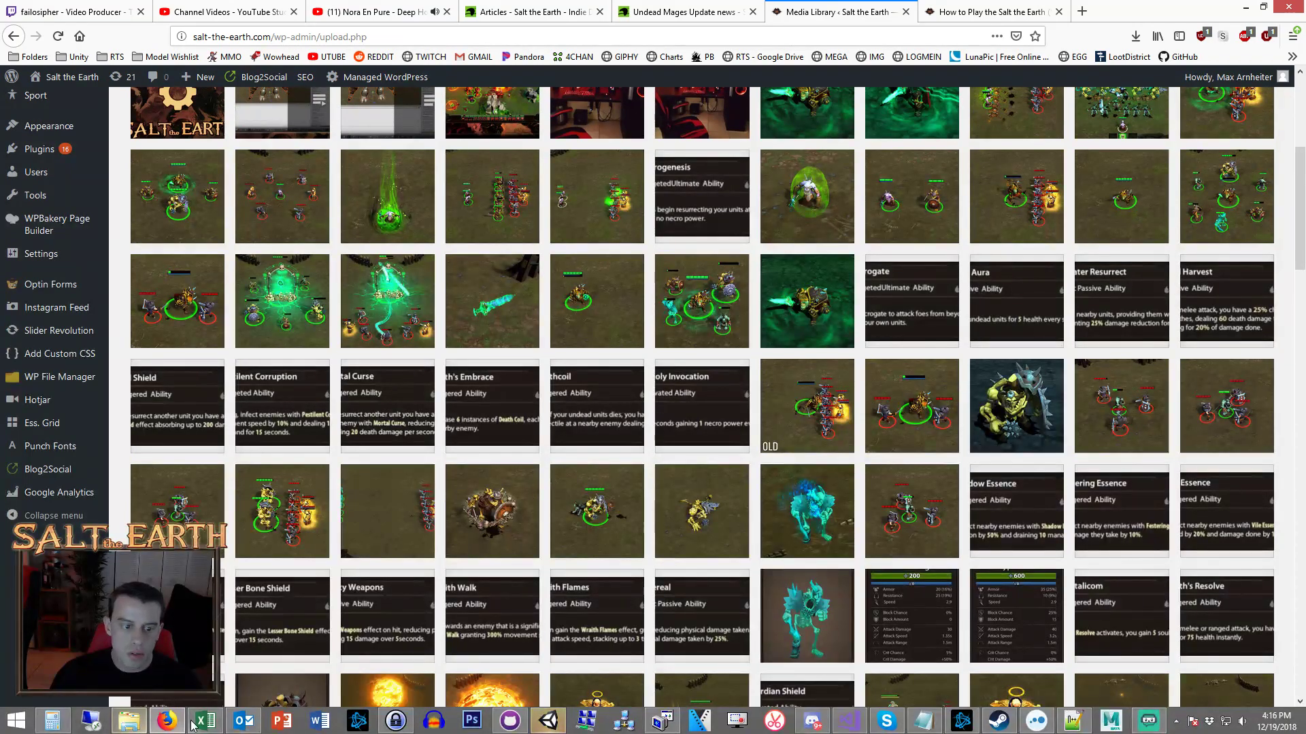
Switch to File Explorer, open the Images folder inside RTS and search it for "lich".
{"action": "left_click", "coordinate": [132, 722]}
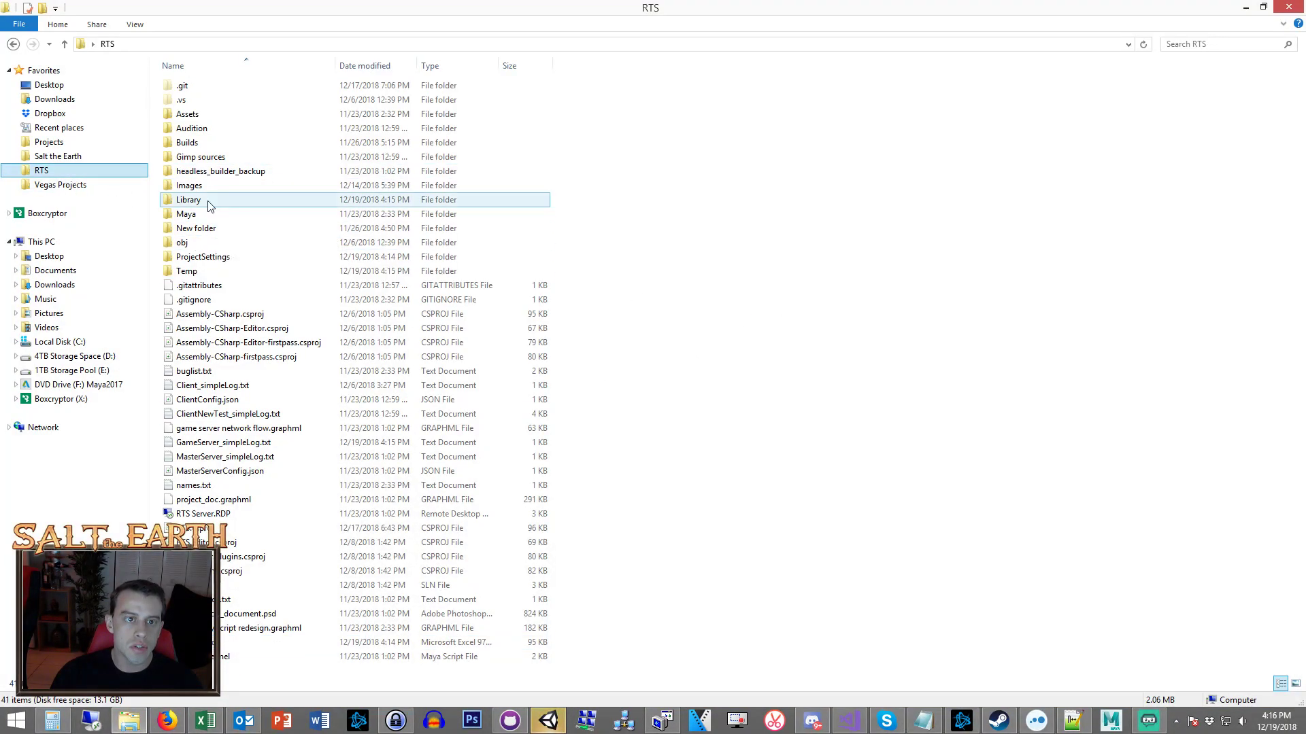
{"action": "double_click", "coordinate": [238, 186]}
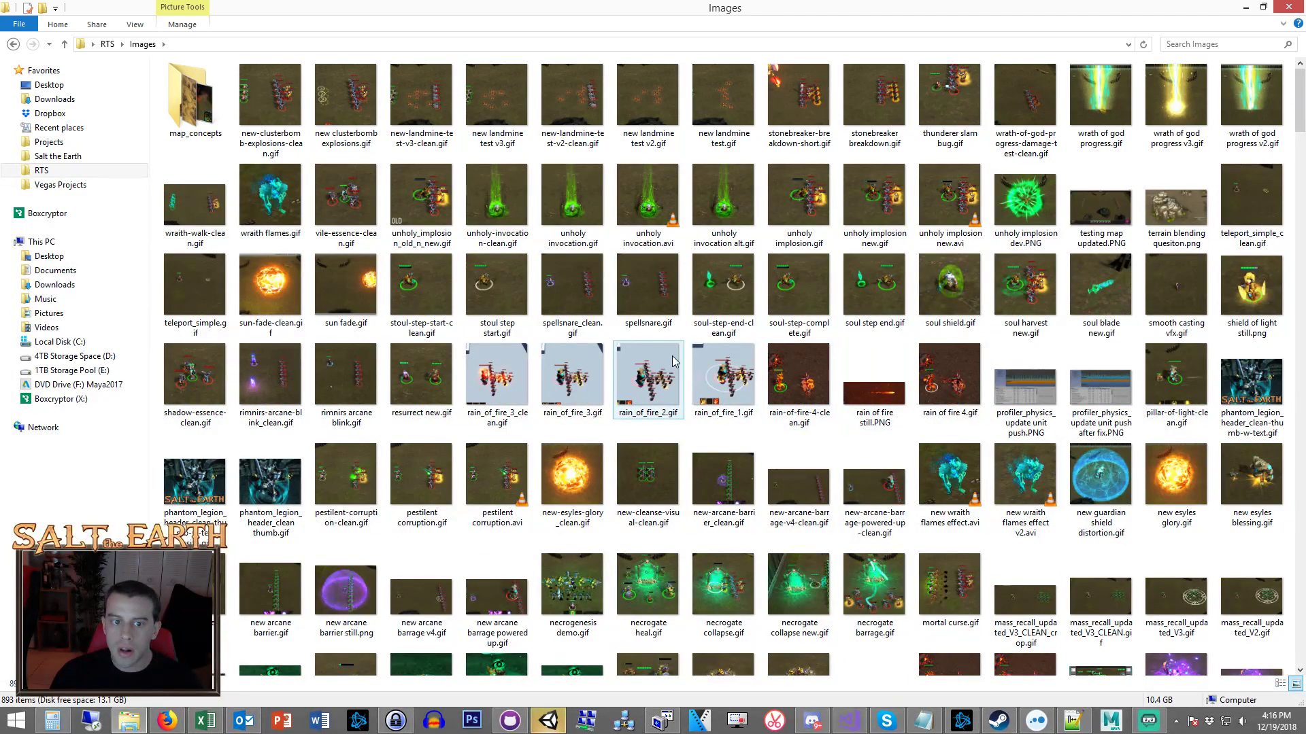
{"action": "left_click", "coordinate": [496, 201]}
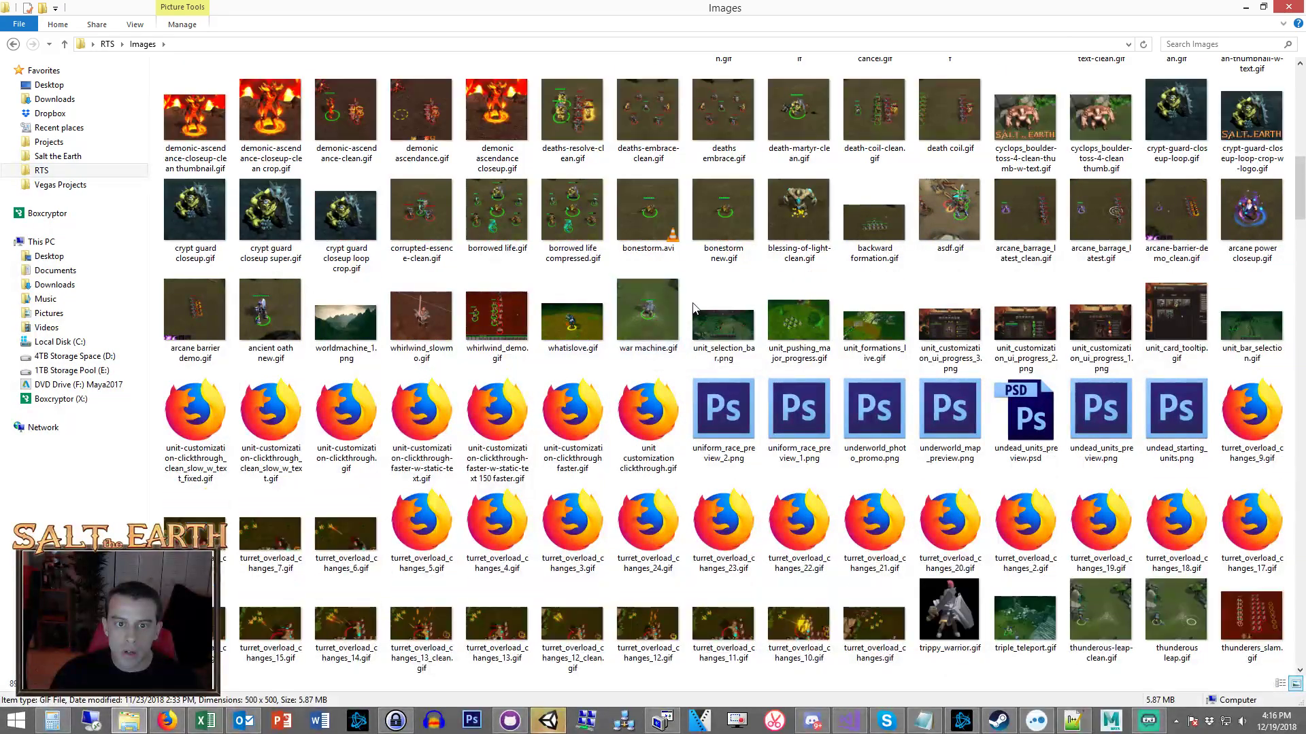
{"action": "scroll", "coordinate": [938, 210], "scroll_direction": "up", "scroll_amount": 8}
{"action": "left_click", "coordinate": [1210, 45]}
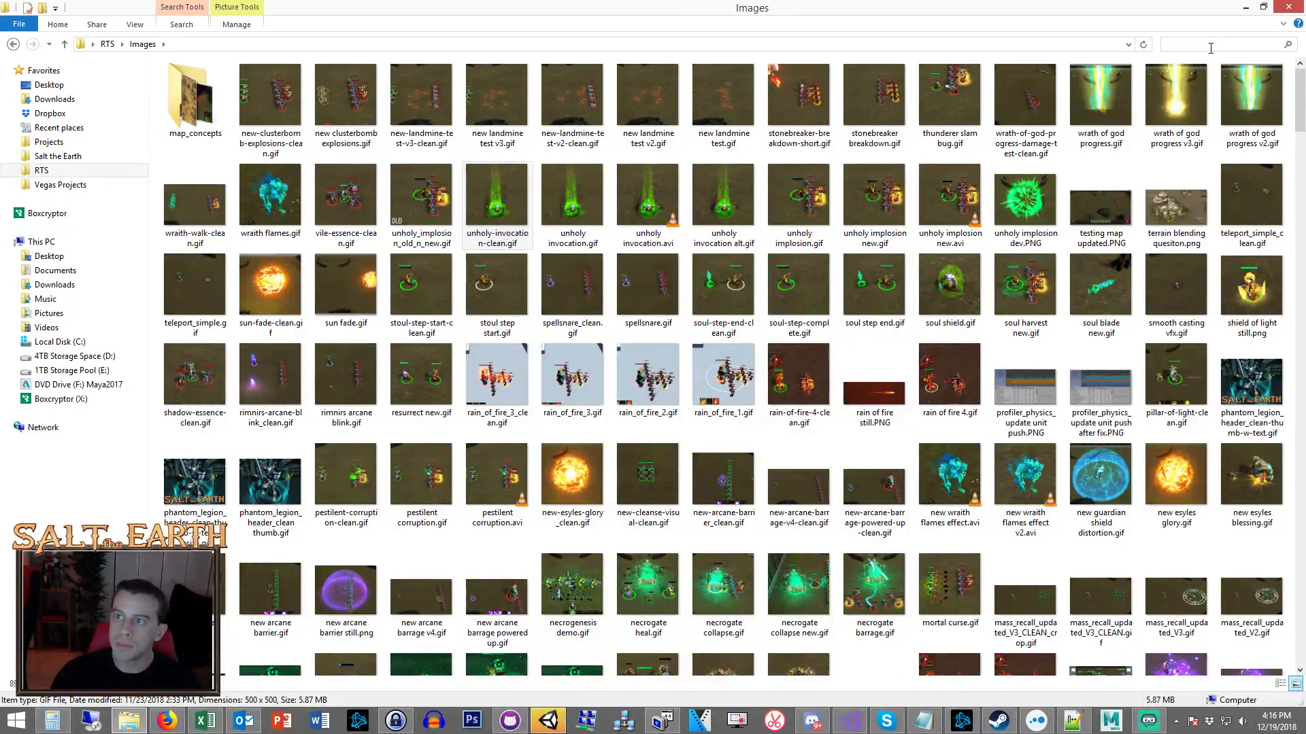
{"action": "type", "text": "lich"}
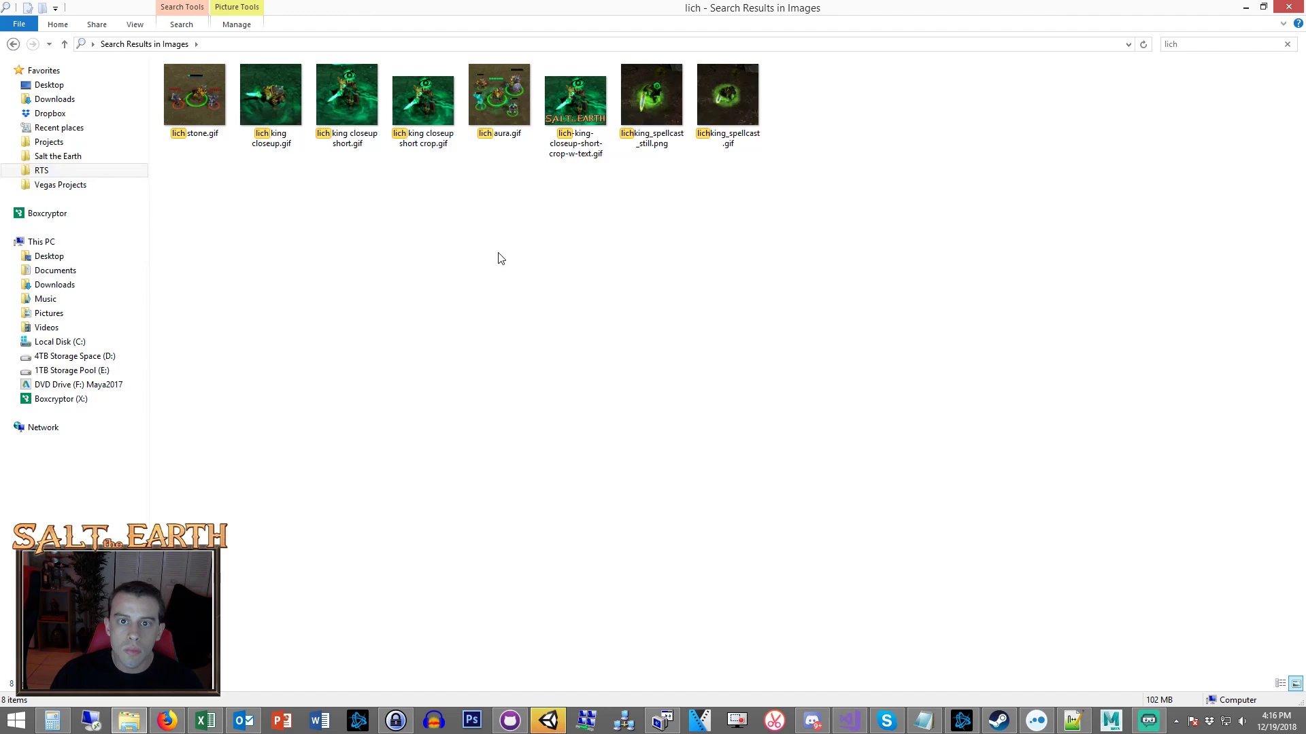
Preview lich-king-closeup-short-crop-w-text.gif in the browser and close its tab.
{"action": "right_click", "coordinate": [572, 95]}
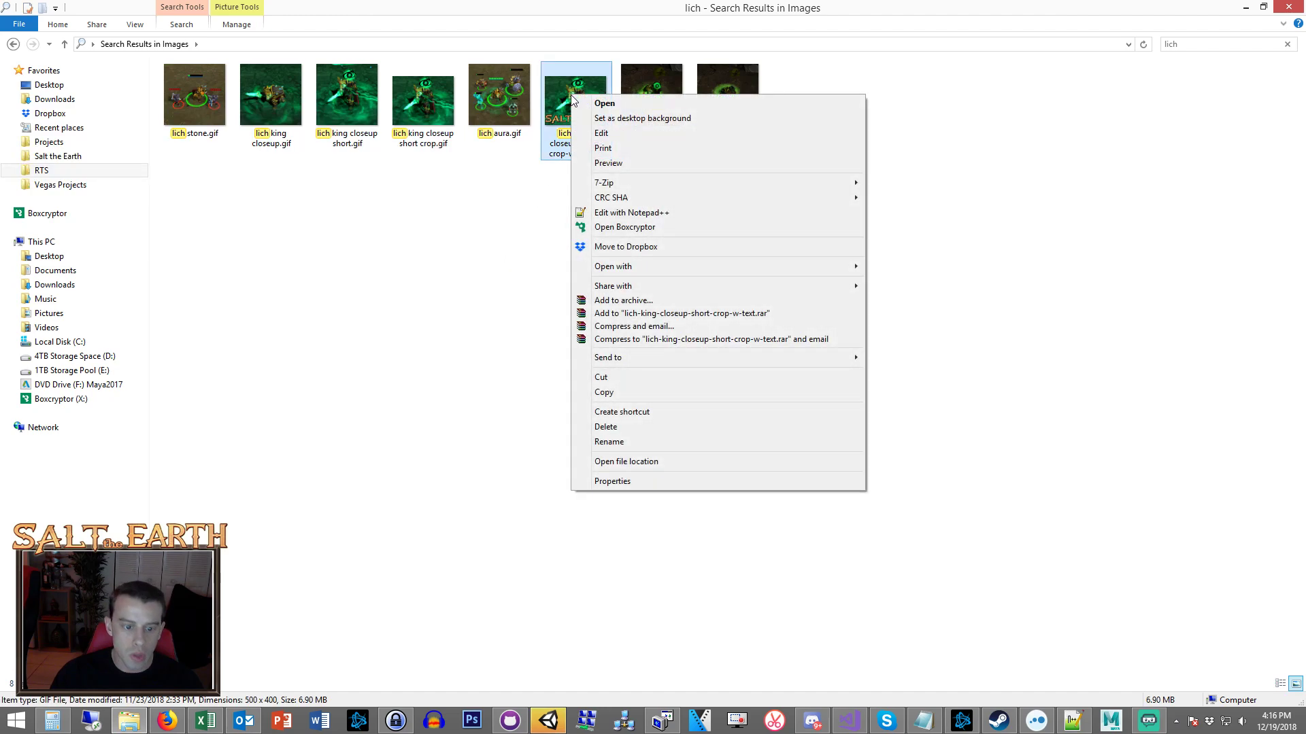
{"action": "left_click", "coordinate": [586, 106]}
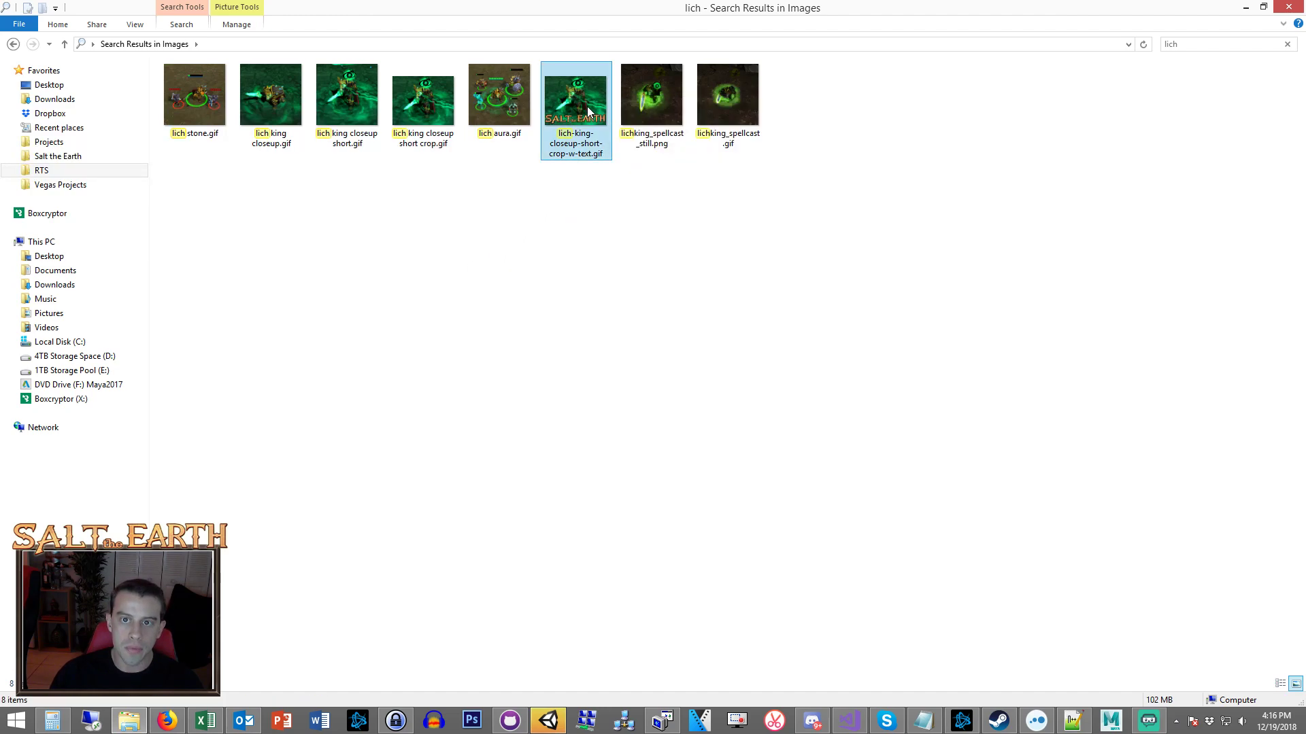
{"action": "right_click", "coordinate": [586, 106]}
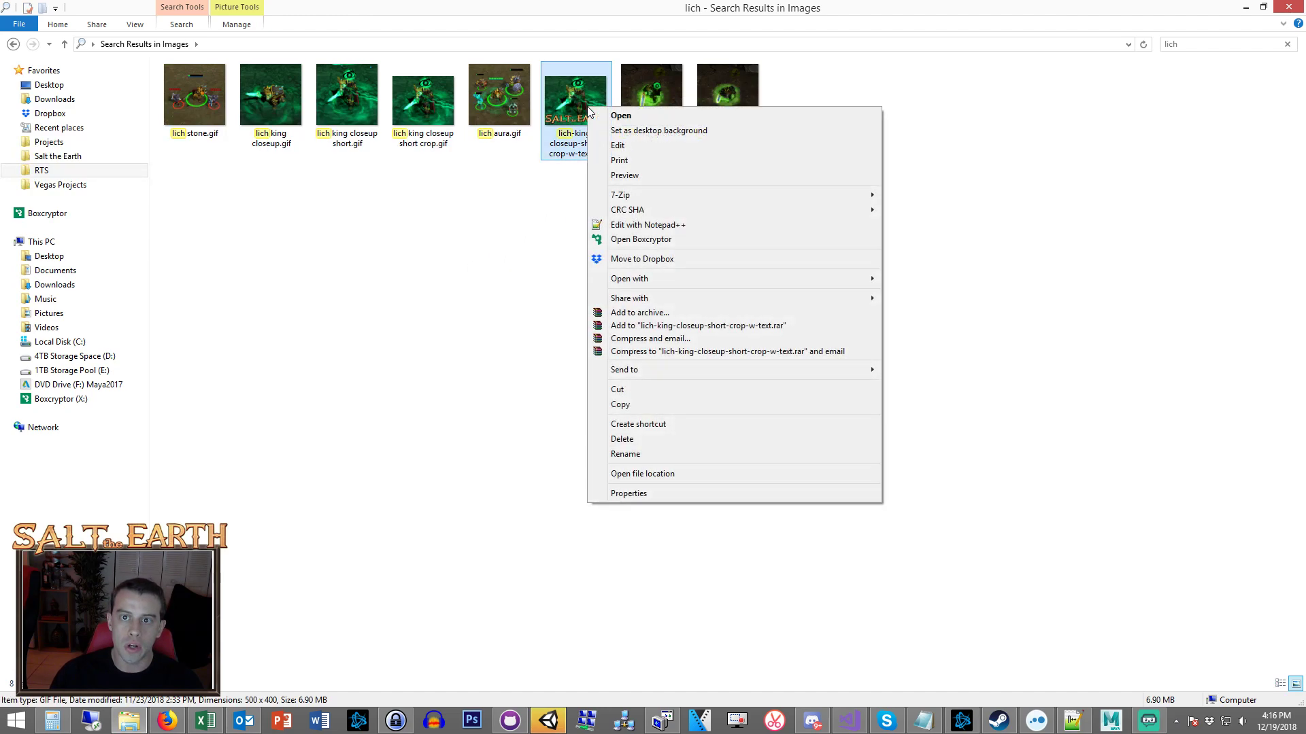
{"action": "left_click", "coordinate": [645, 177]}
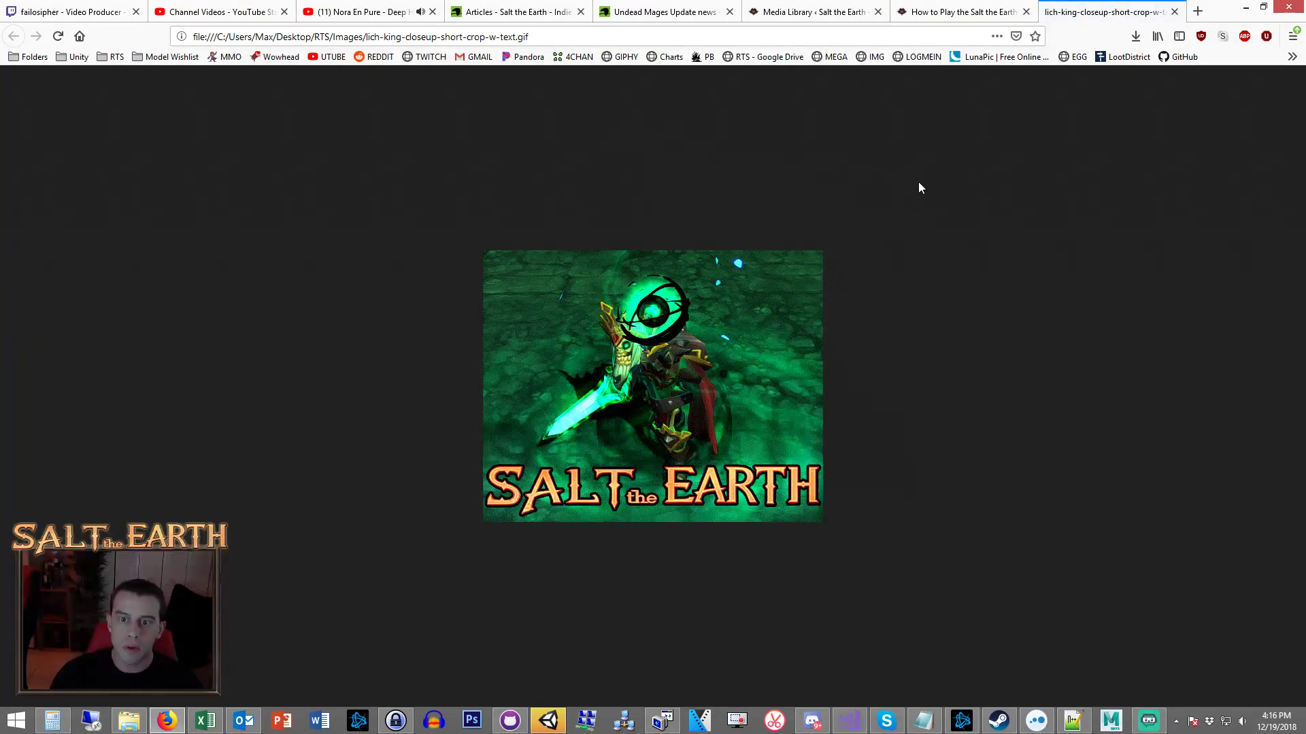
{"action": "left_click", "coordinate": [1175, 12]}
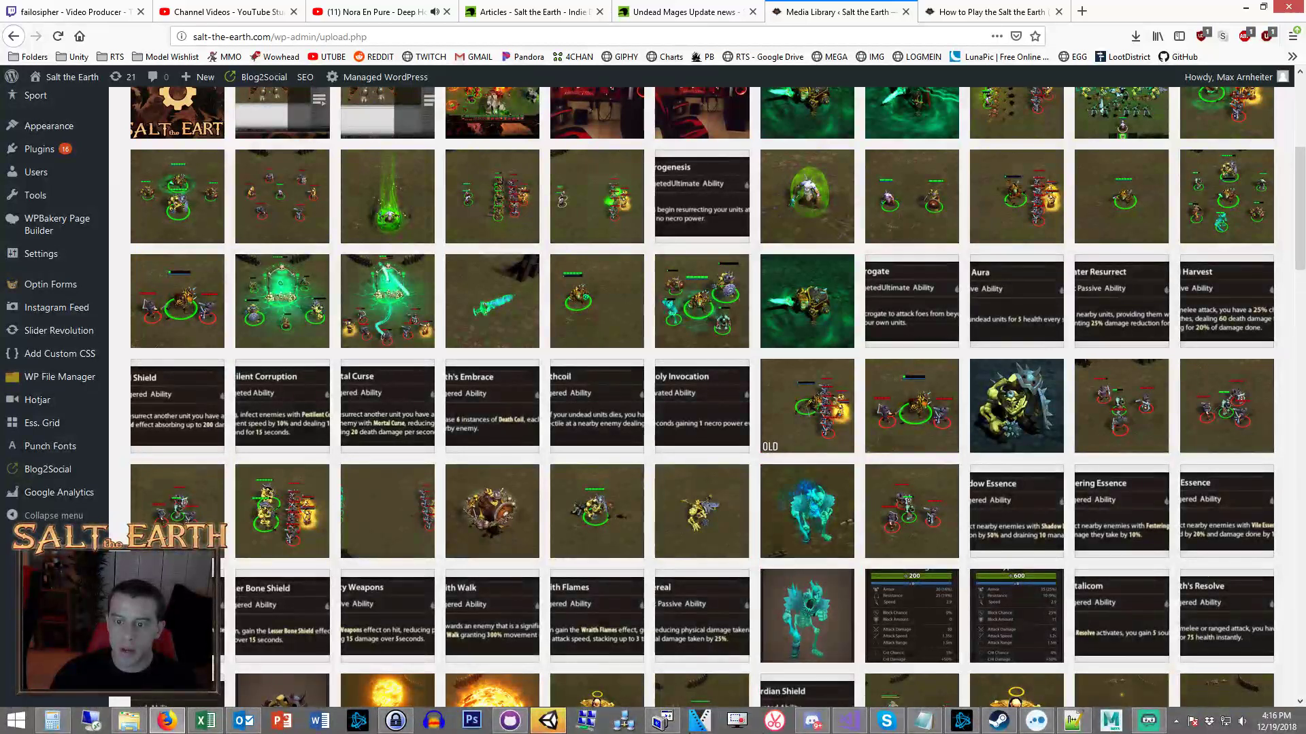
Switch to Unity and launch the game client from the RTS Configuration window with its existing settings.
{"action": "left_click", "coordinate": [550, 721]}
{"action": "left_click", "coordinate": [661, 720]}
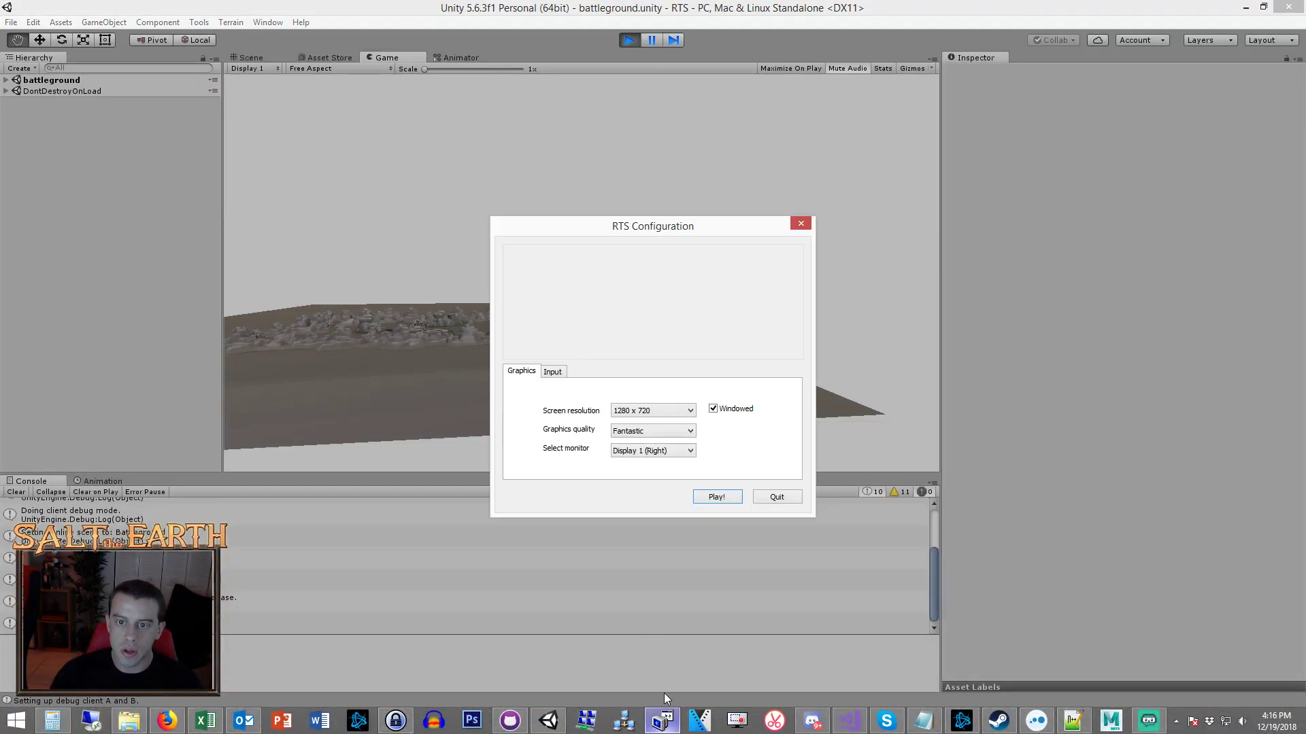
{"action": "left_click", "coordinate": [716, 498]}
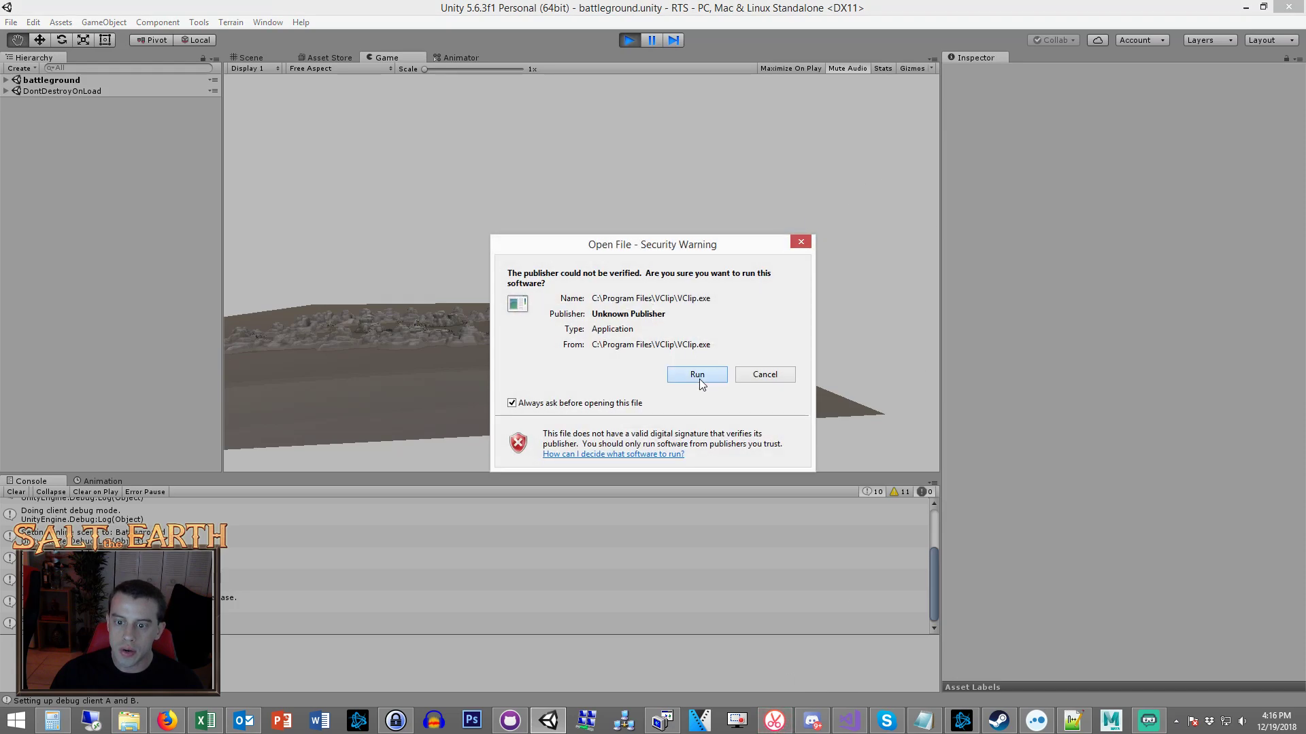
Allow VClip.exe to run, dismiss its error dialog and reposition the capture window.
{"action": "left_click", "coordinate": [699, 375]}
{"action": "left_click", "coordinate": [677, 406]}
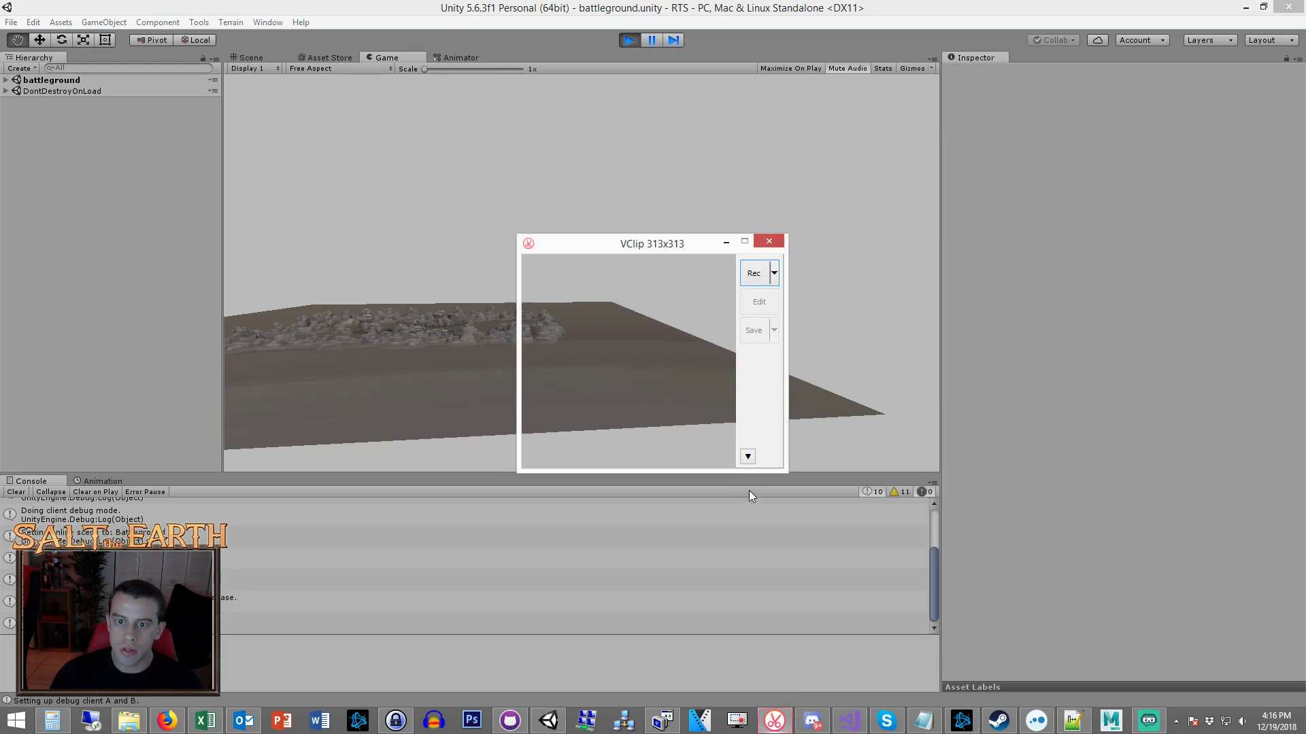
{"action": "left_click_drag", "start_coordinate": [714, 246], "coordinate": [657, 235]}
Try to close VClip, reopening it once and dismissing the error dialog each time.
{"action": "left_click", "coordinate": [724, 235]}
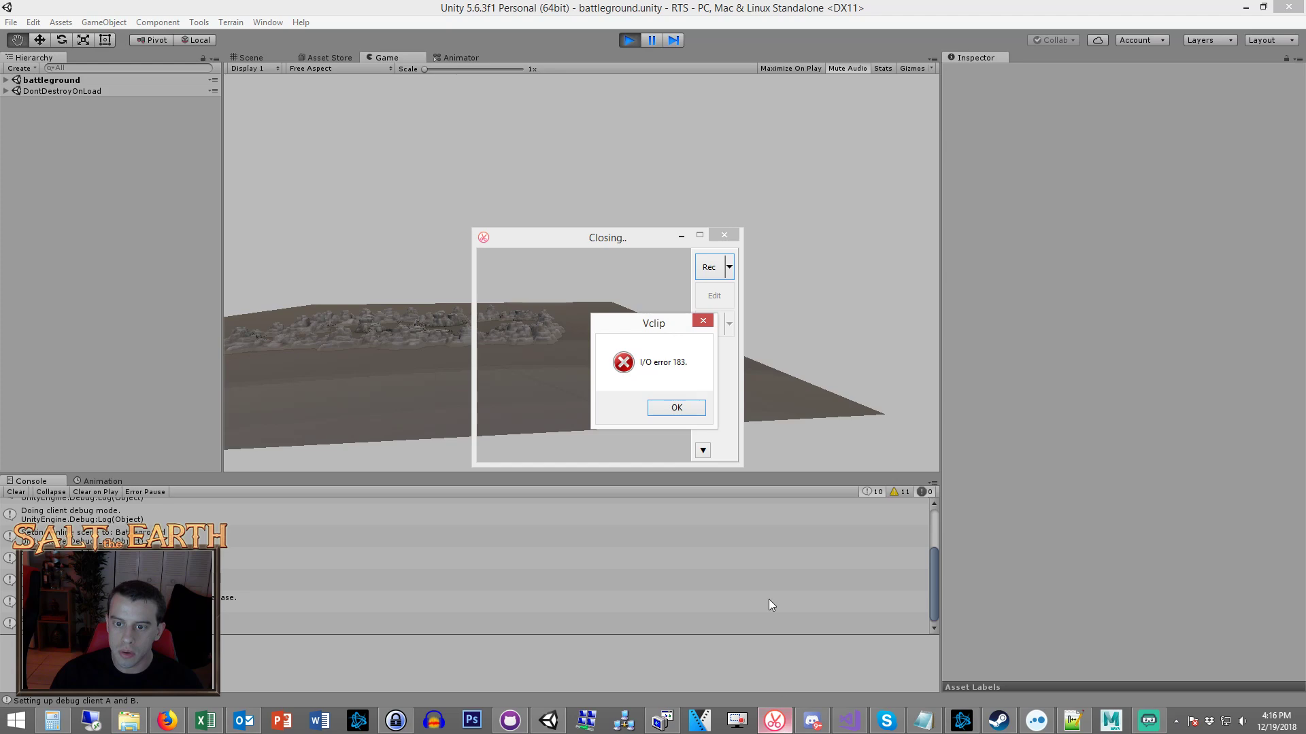
{"action": "left_click", "coordinate": [686, 410]}
{"action": "left_click", "coordinate": [724, 235]}
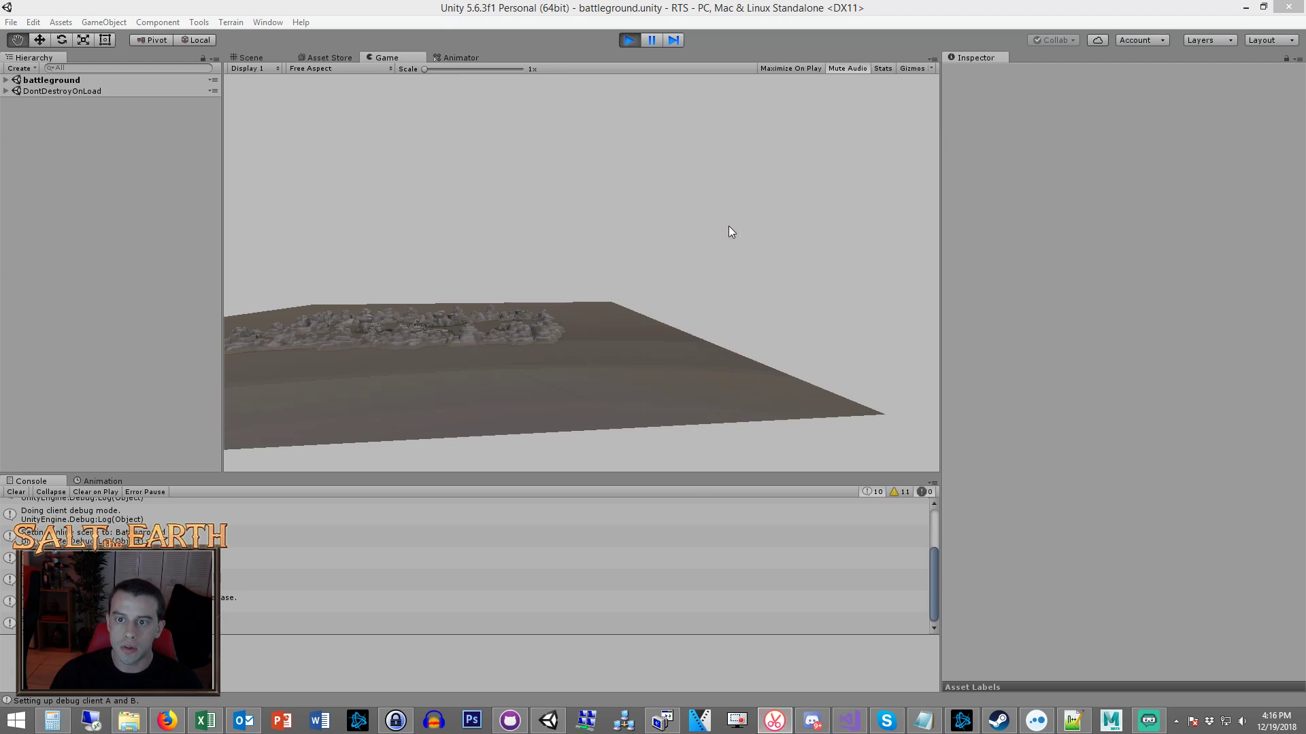
{"action": "left_click", "coordinate": [775, 721]}
{"action": "left_click", "coordinate": [724, 234]}
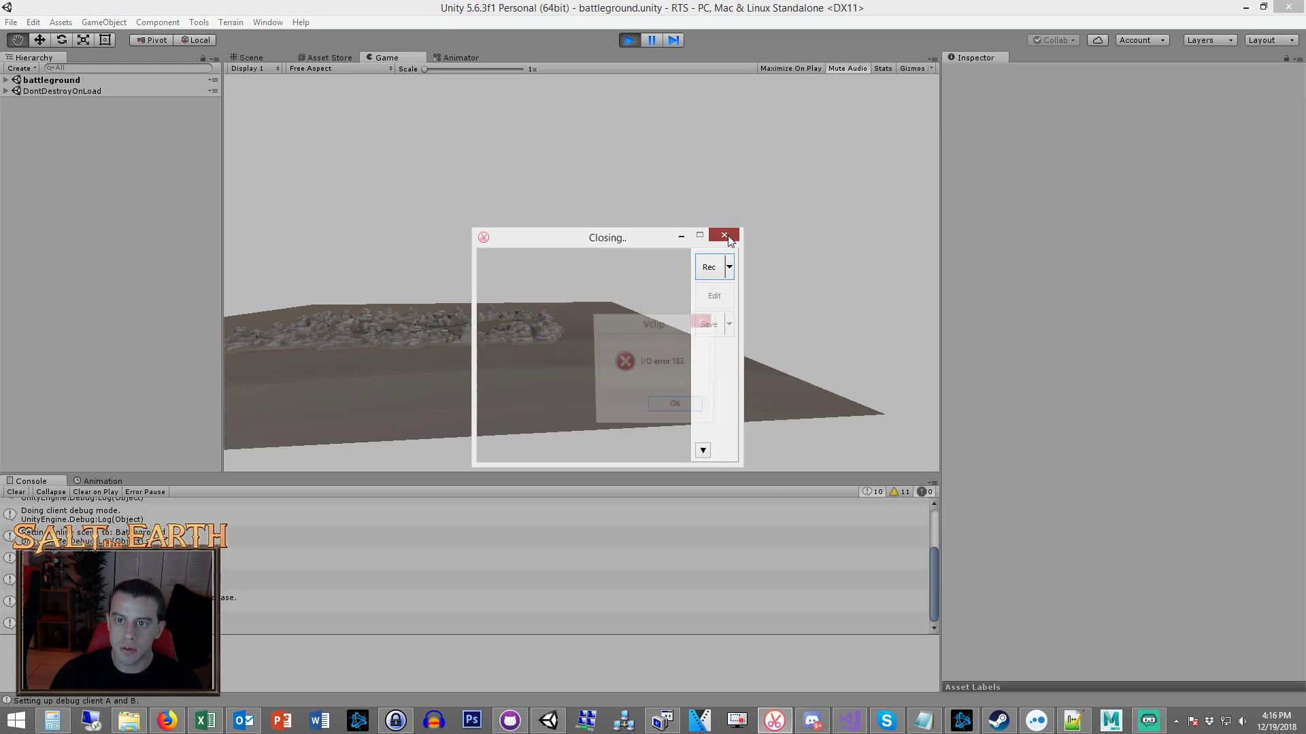
{"action": "left_click", "coordinate": [679, 407]}
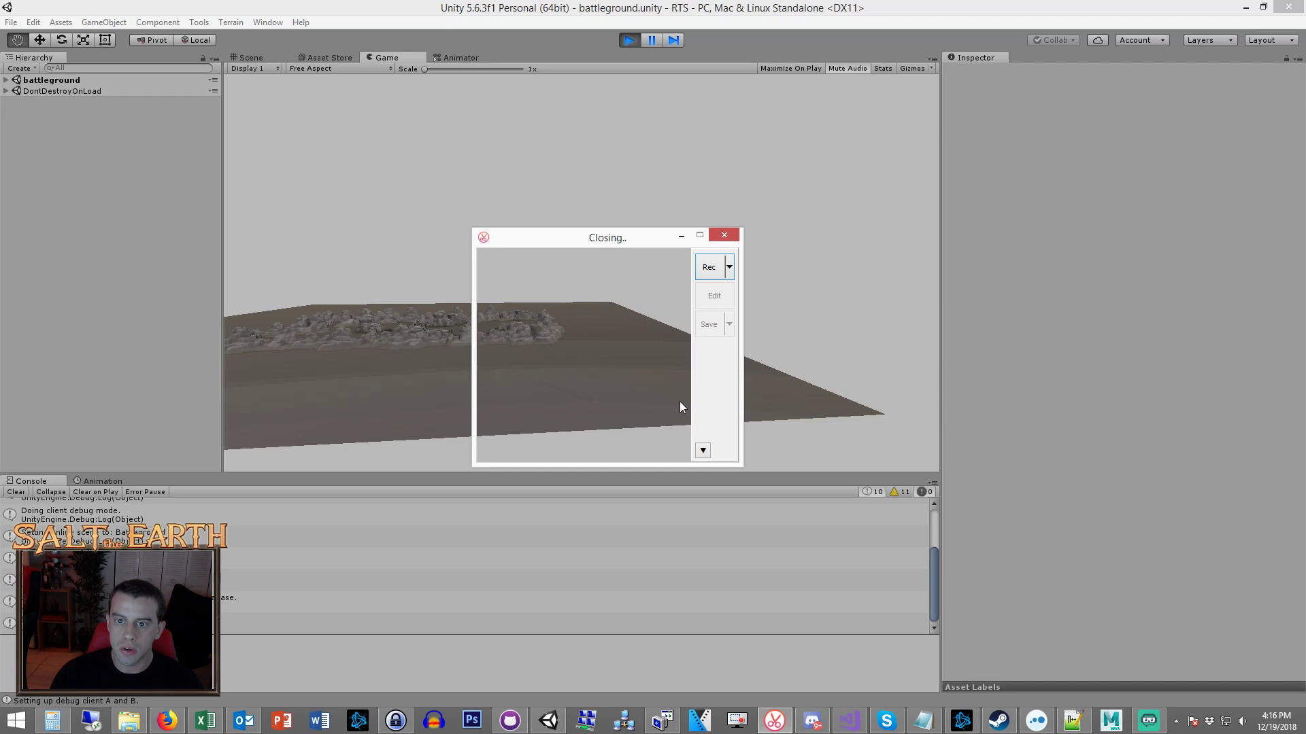
End the hung VClip process in Task Manager and close Task Manager.
{"action": "right_click", "coordinate": [1158, 723]}
{"action": "left_click", "coordinate": [1190, 685]}
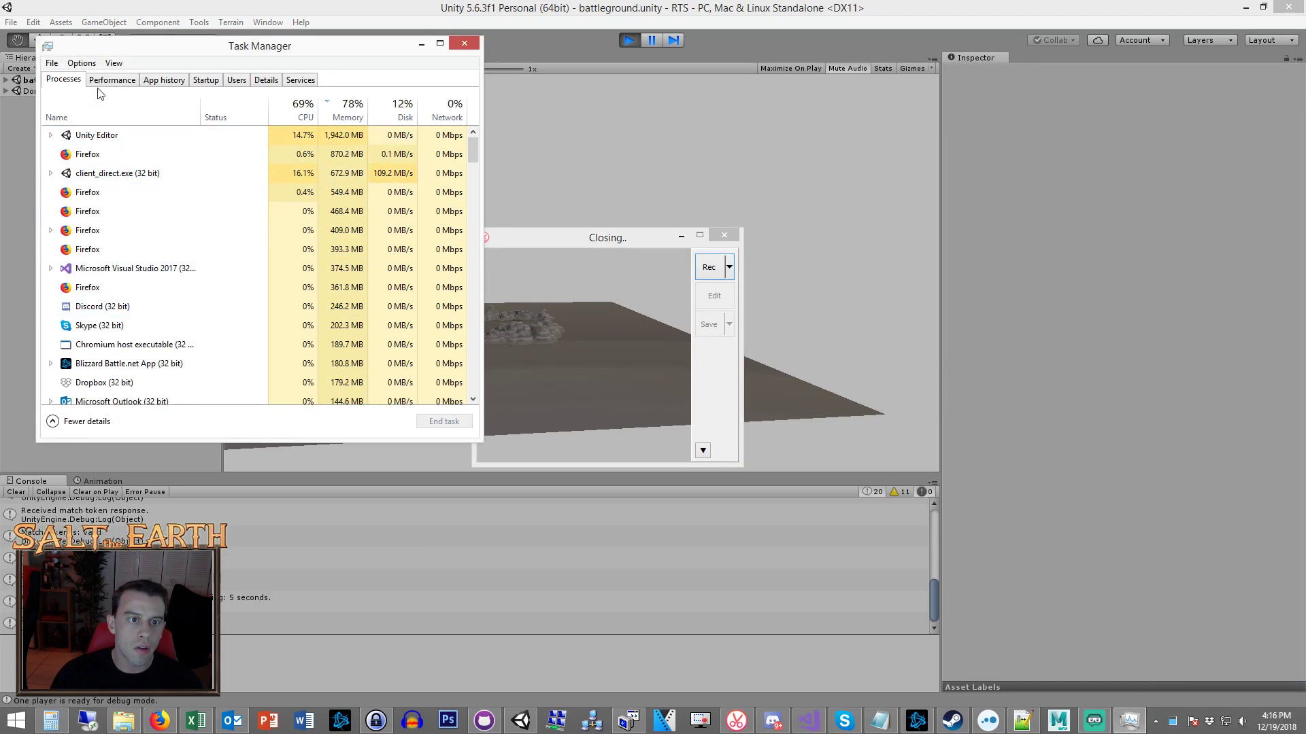
{"action": "left_click", "coordinate": [163, 268]}
{"action": "scroll", "coordinate": [164, 227], "scroll_direction": "down", "scroll_amount": 7}
{"action": "scroll", "coordinate": [160, 224], "scroll_direction": "down", "scroll_amount": 4}
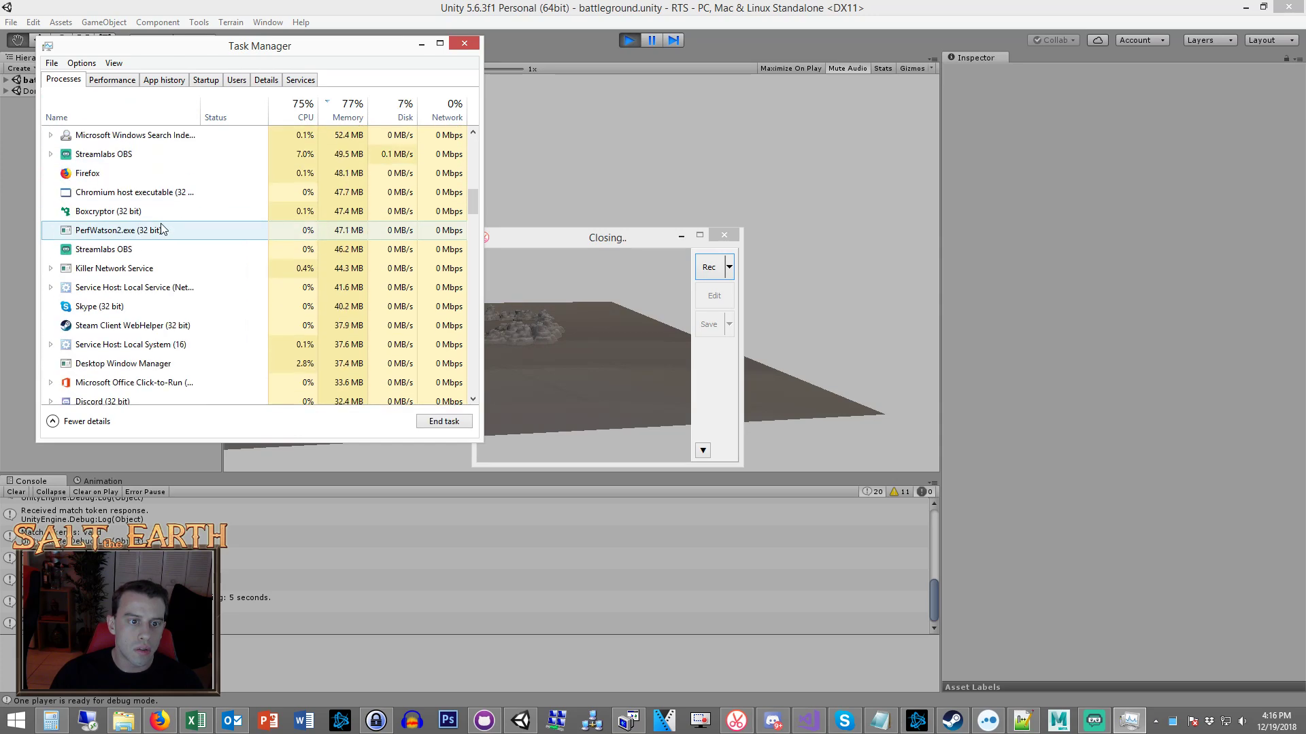
{"action": "scroll", "coordinate": [160, 245], "scroll_direction": "down", "scroll_amount": 15}
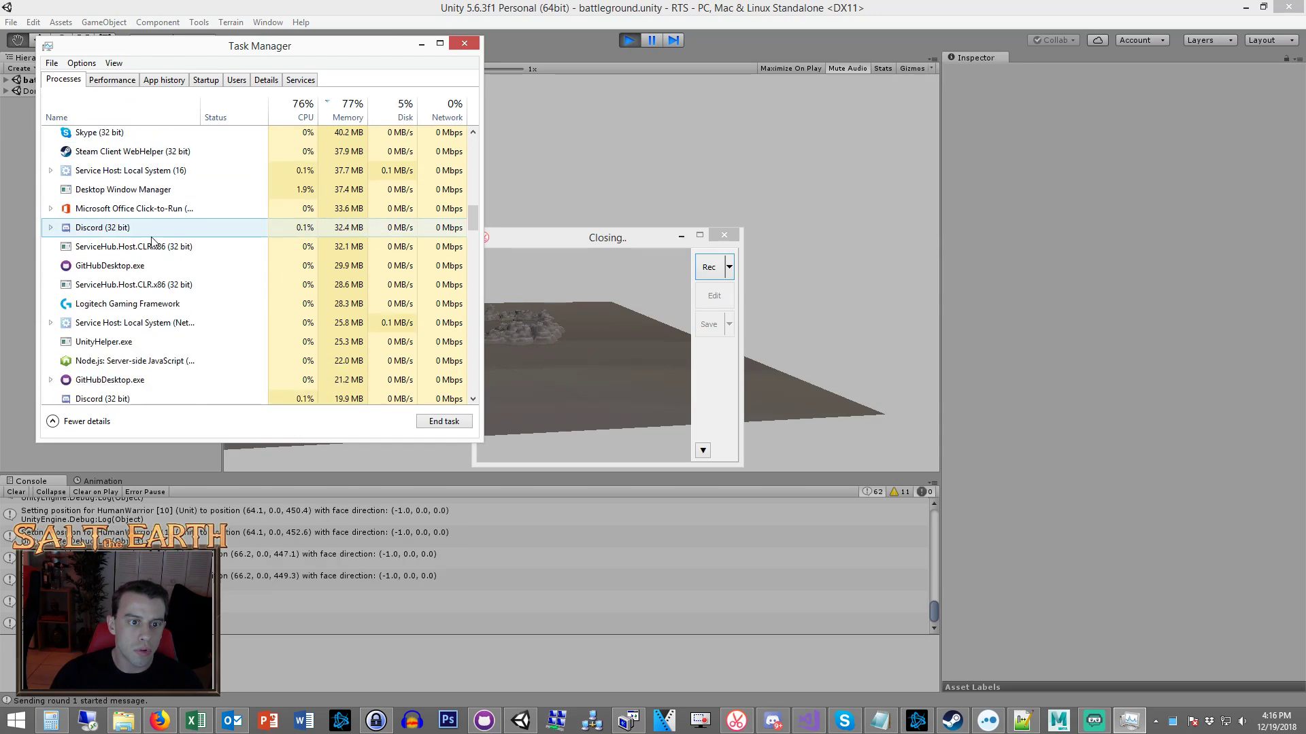
{"action": "scroll", "coordinate": [169, 250], "scroll_direction": "down", "scroll_amount": 10}
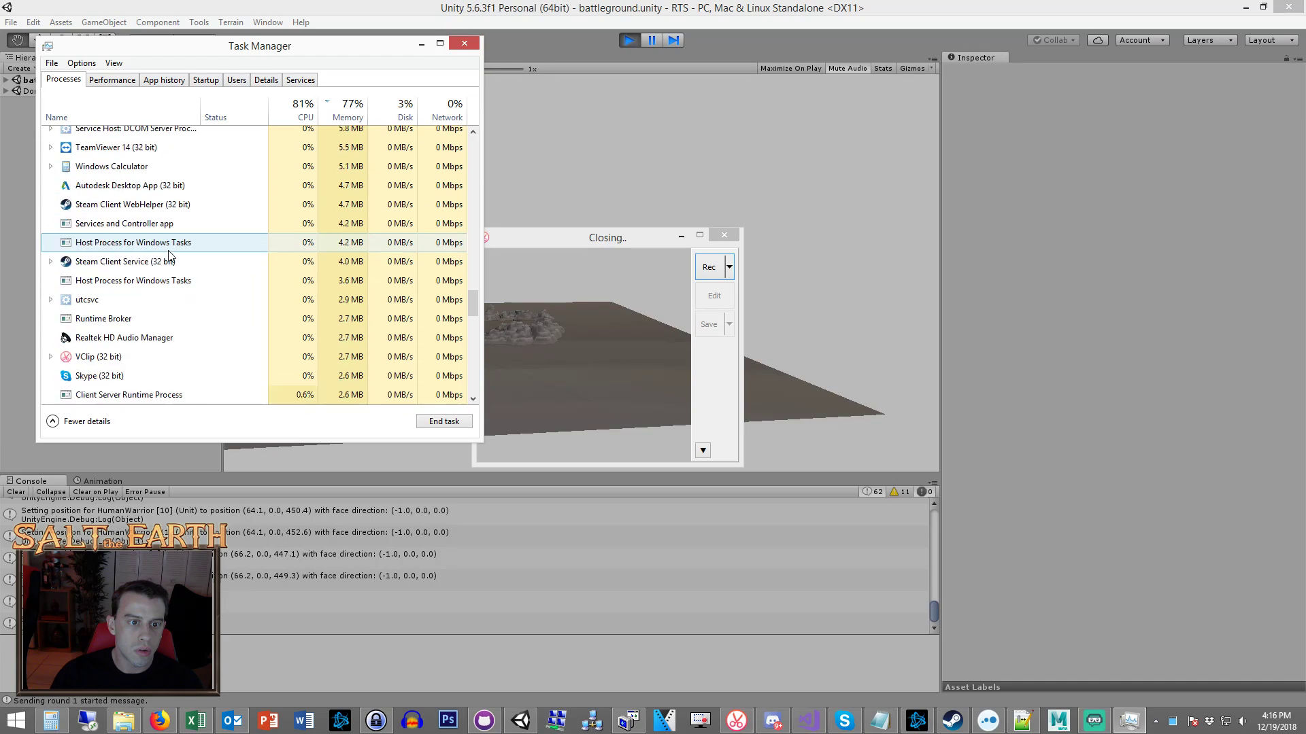
{"action": "right_click", "coordinate": [109, 194]}
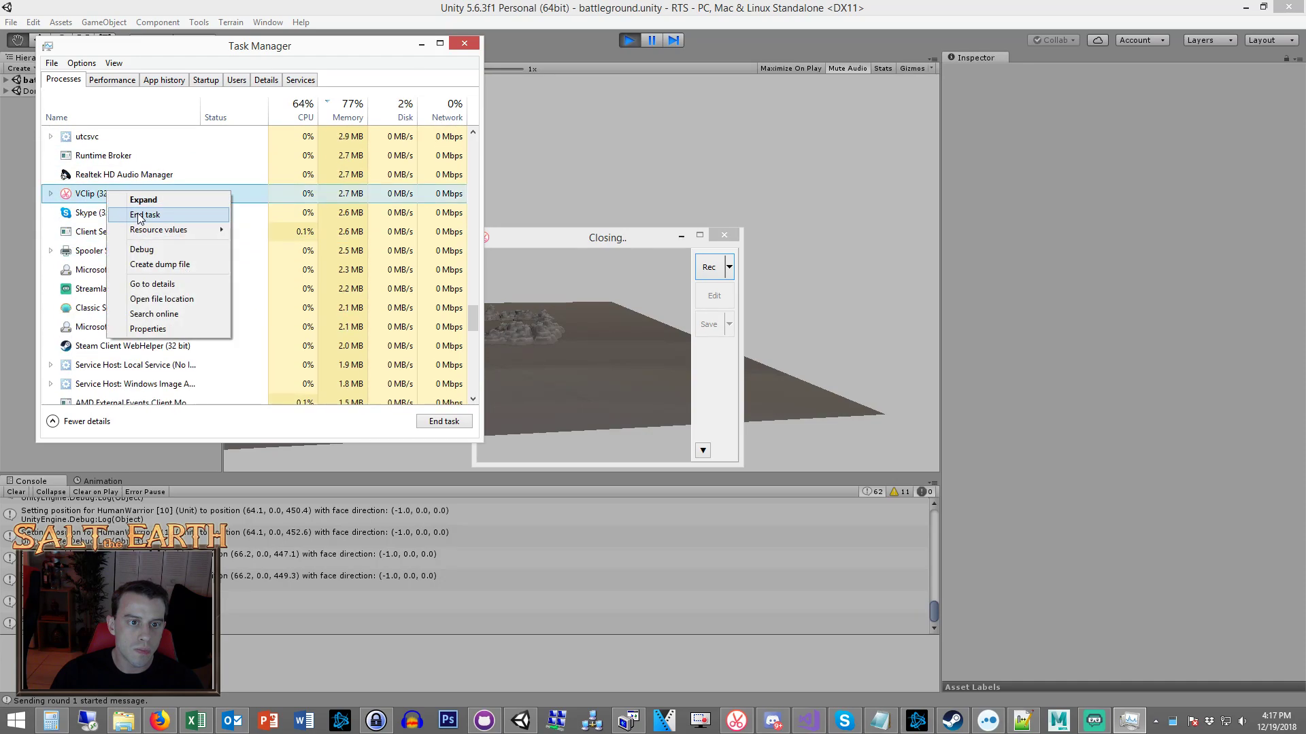
{"action": "left_click", "coordinate": [139, 215]}
{"action": "left_click", "coordinate": [464, 43]}
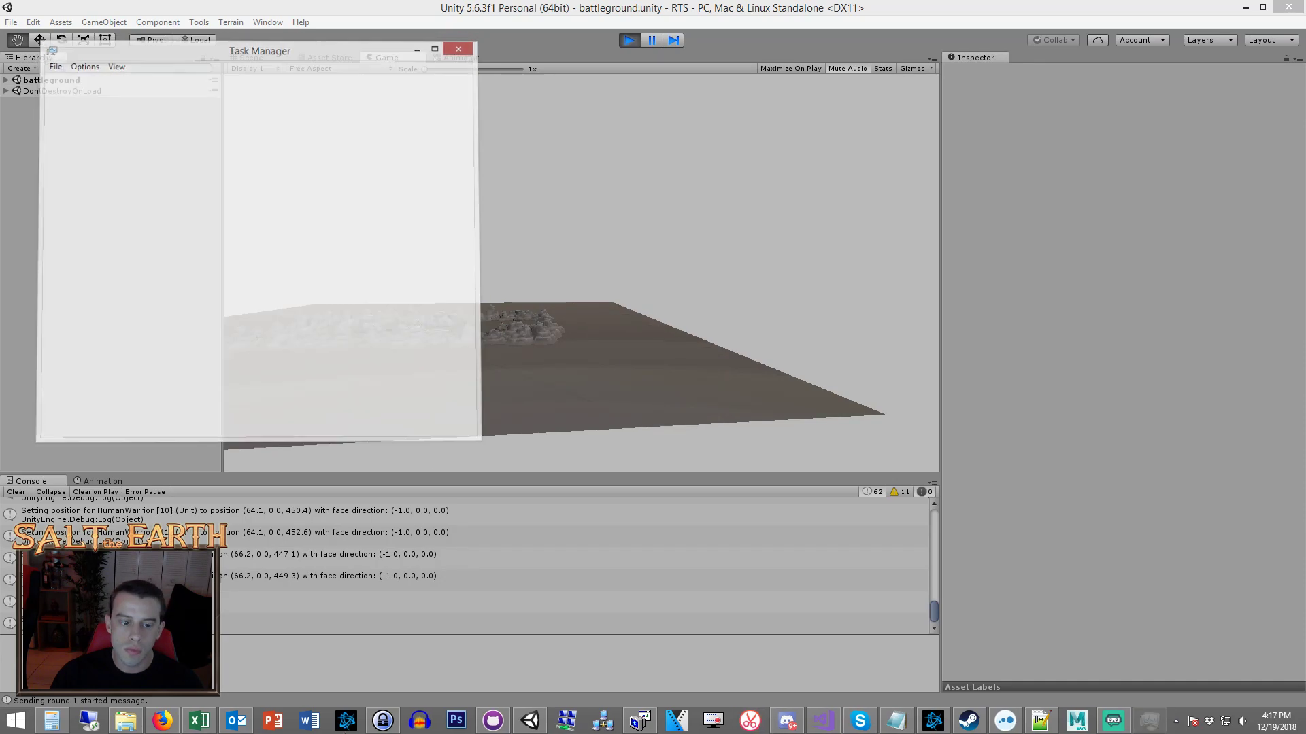
Relaunch VClip as administrator and heighten its capture area to 313x400.
{"action": "right_click", "coordinate": [774, 720]}
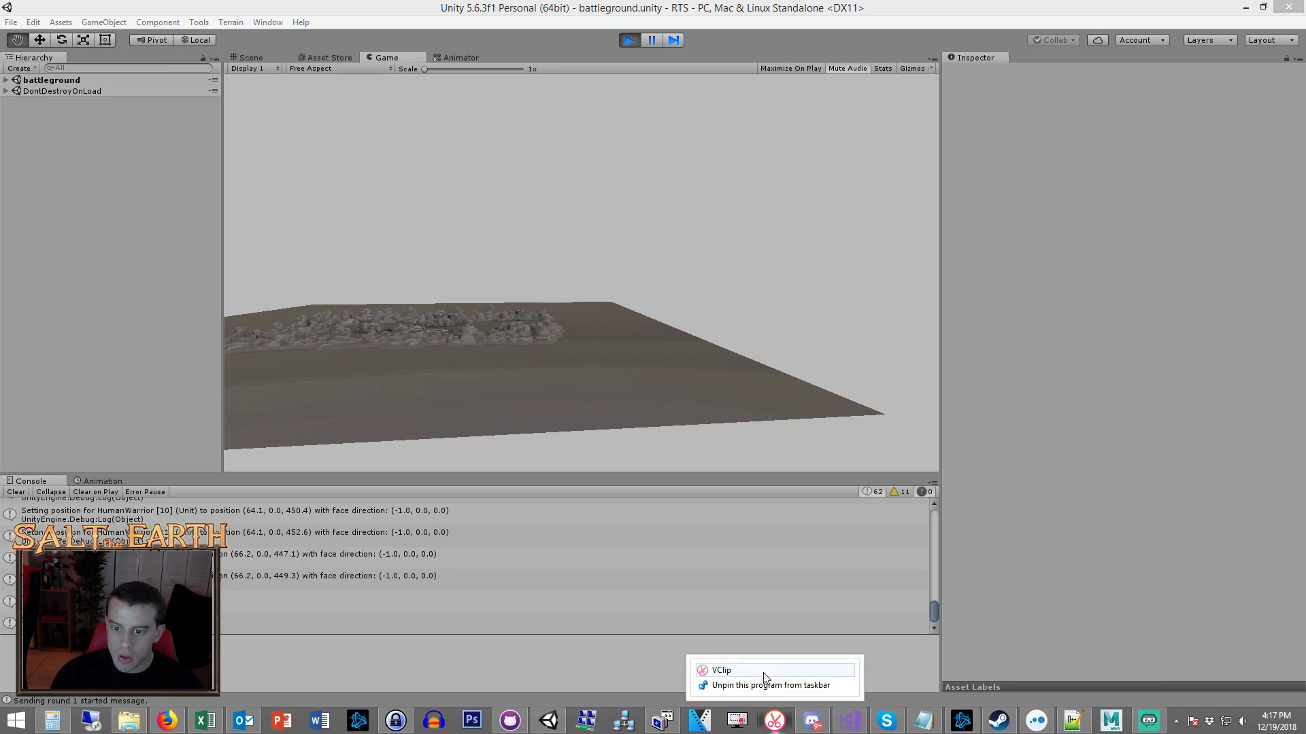
{"action": "right_click", "coordinate": [700, 674]}
{"action": "left_click", "coordinate": [802, 629]}
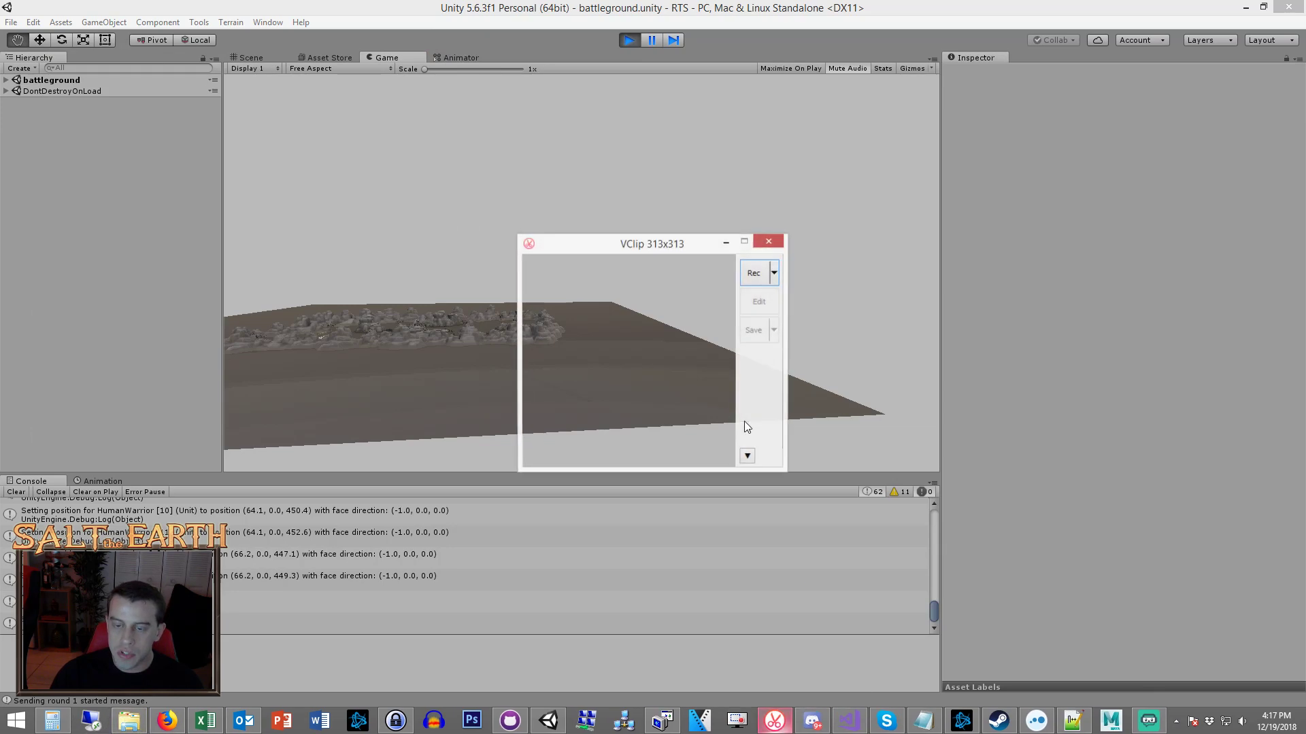
{"action": "left_click_drag", "start_coordinate": [546, 235], "coordinate": [546, 176]}
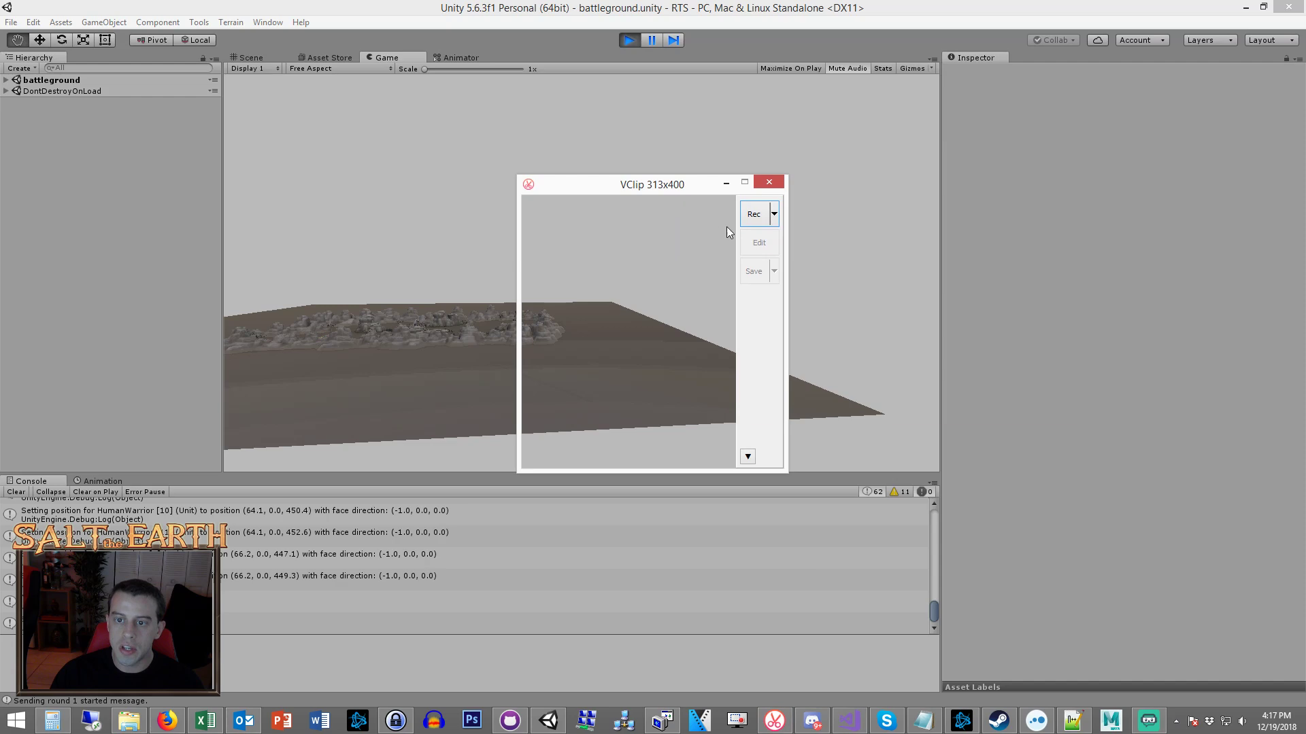
Set the VClip shortcut's compatibility settings to always run the program as an administrator.
{"action": "right_click", "coordinate": [772, 722]}
{"action": "right_click", "coordinate": [772, 656]}
{"action": "left_click", "coordinate": [802, 647]}
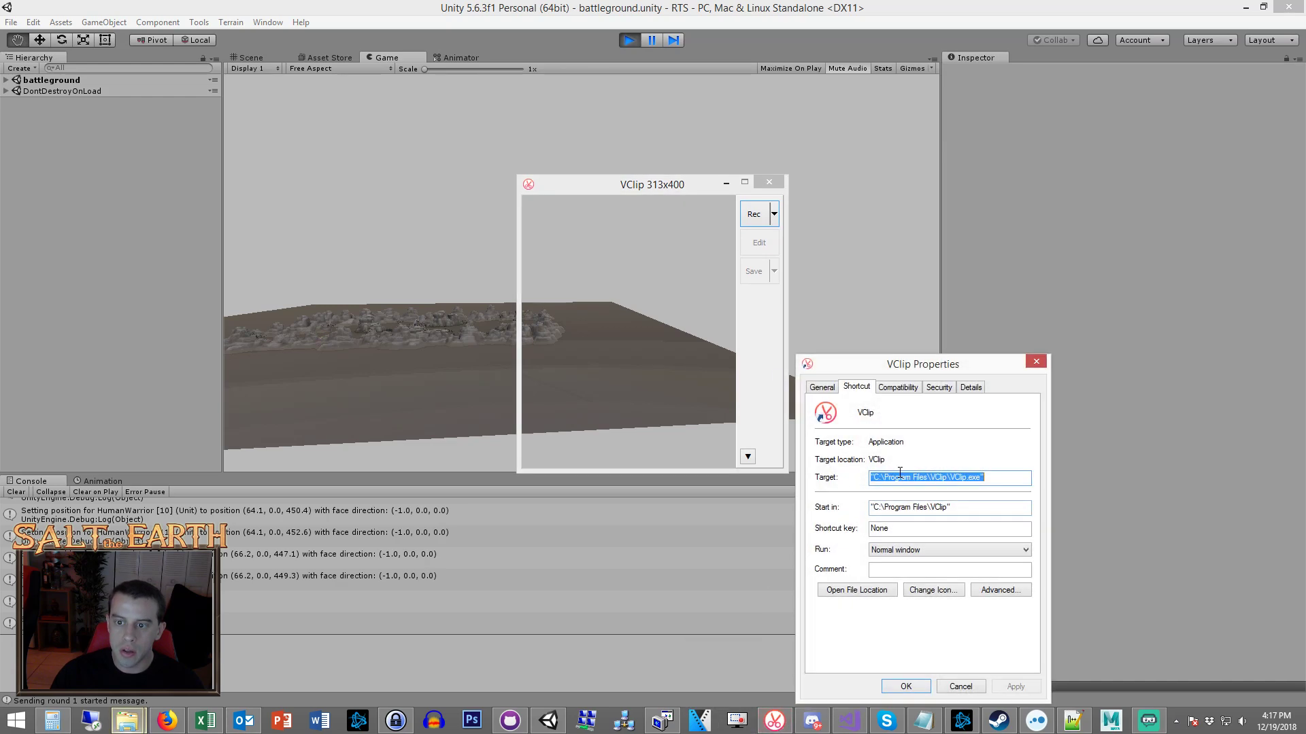
{"action": "left_click", "coordinate": [831, 389]}
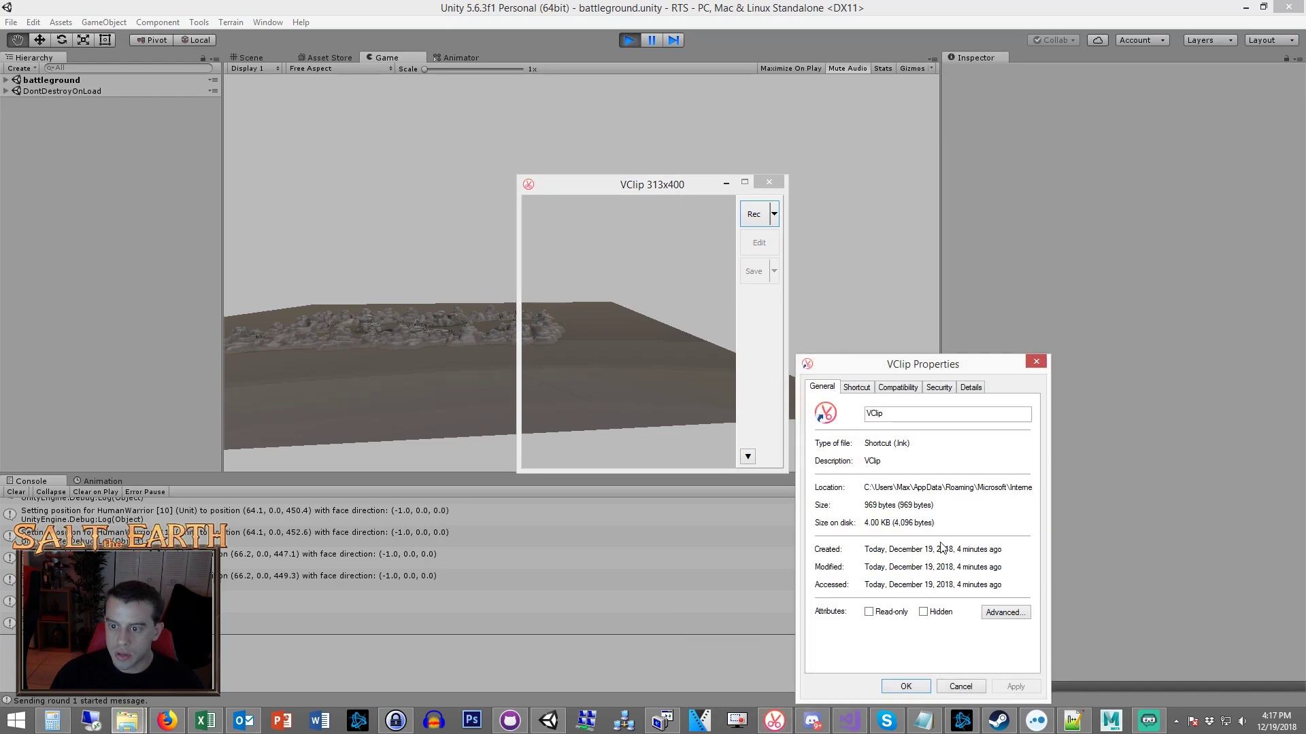
{"action": "left_click", "coordinate": [858, 387]}
{"action": "left_click", "coordinate": [893, 387]}
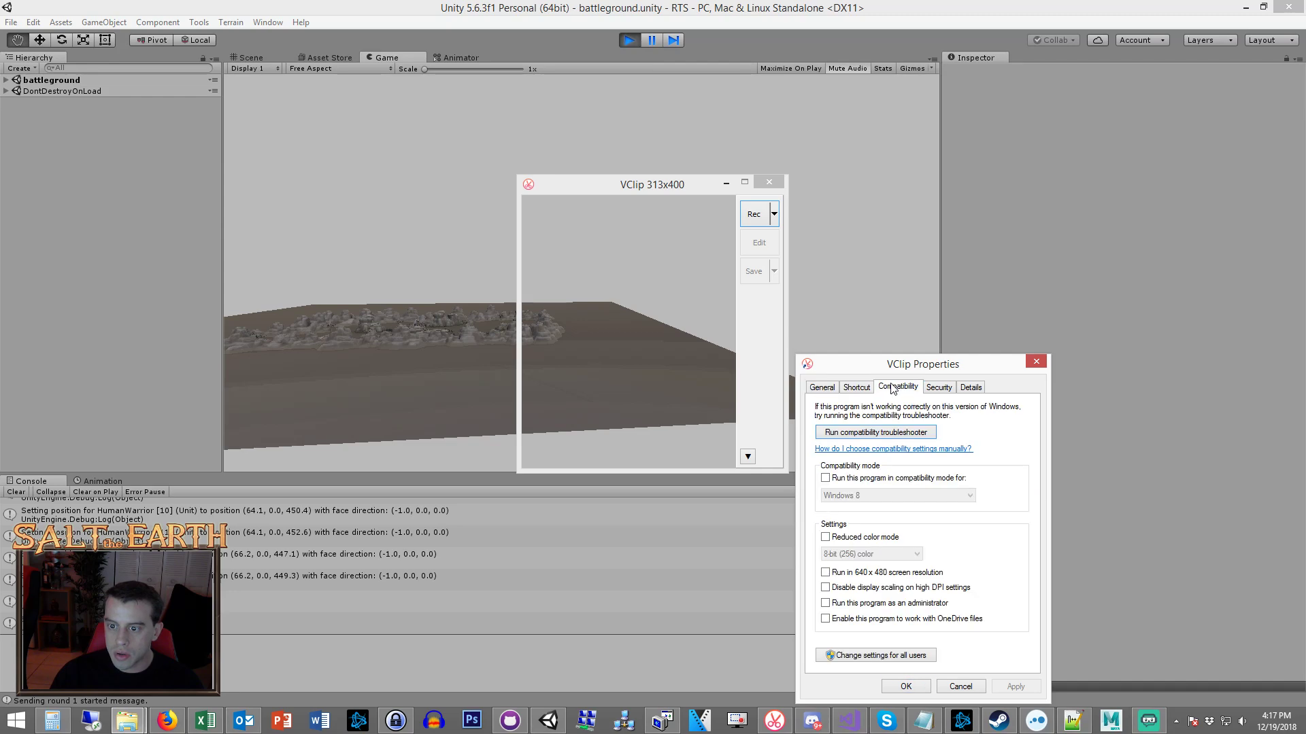
{"action": "left_click", "coordinate": [868, 605]}
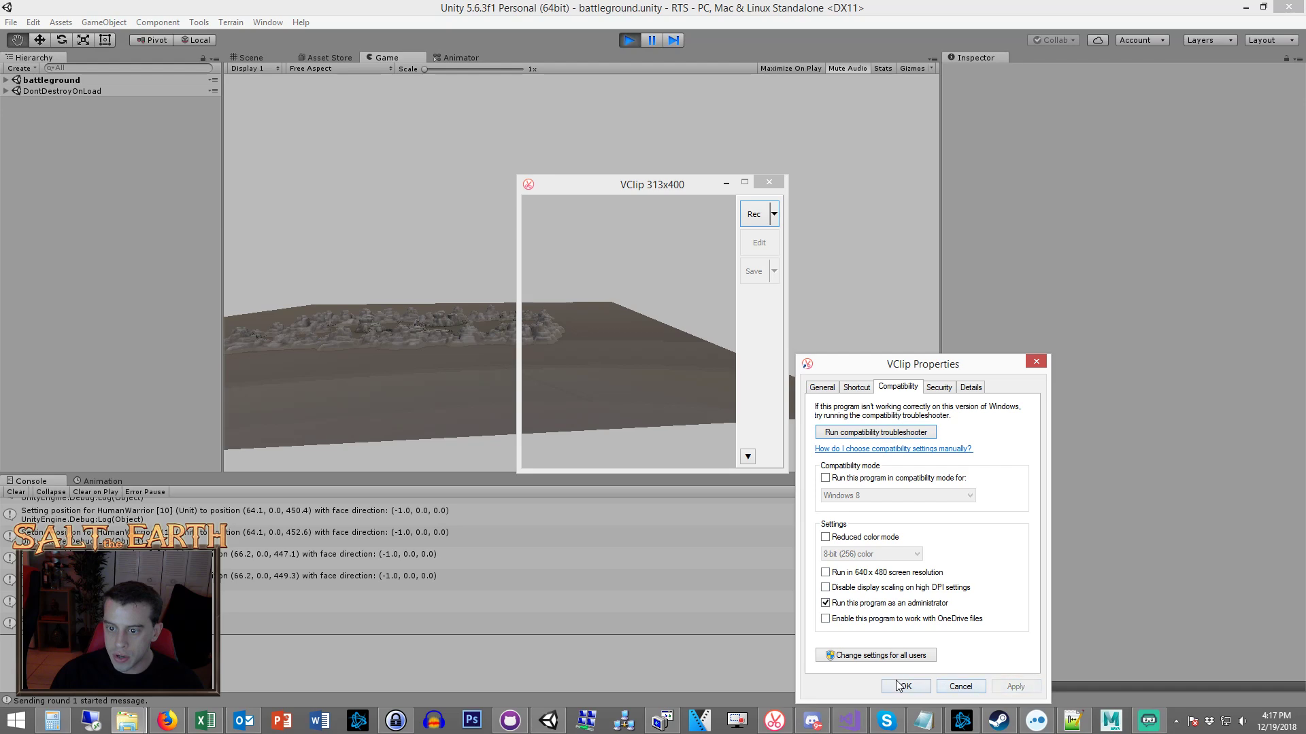
{"action": "left_click", "coordinate": [900, 686]}
Resize the VClip capture area to 500x400 and position the window over the game view.
{"action": "left_click_drag", "start_coordinate": [656, 186], "coordinate": [419, 143]}
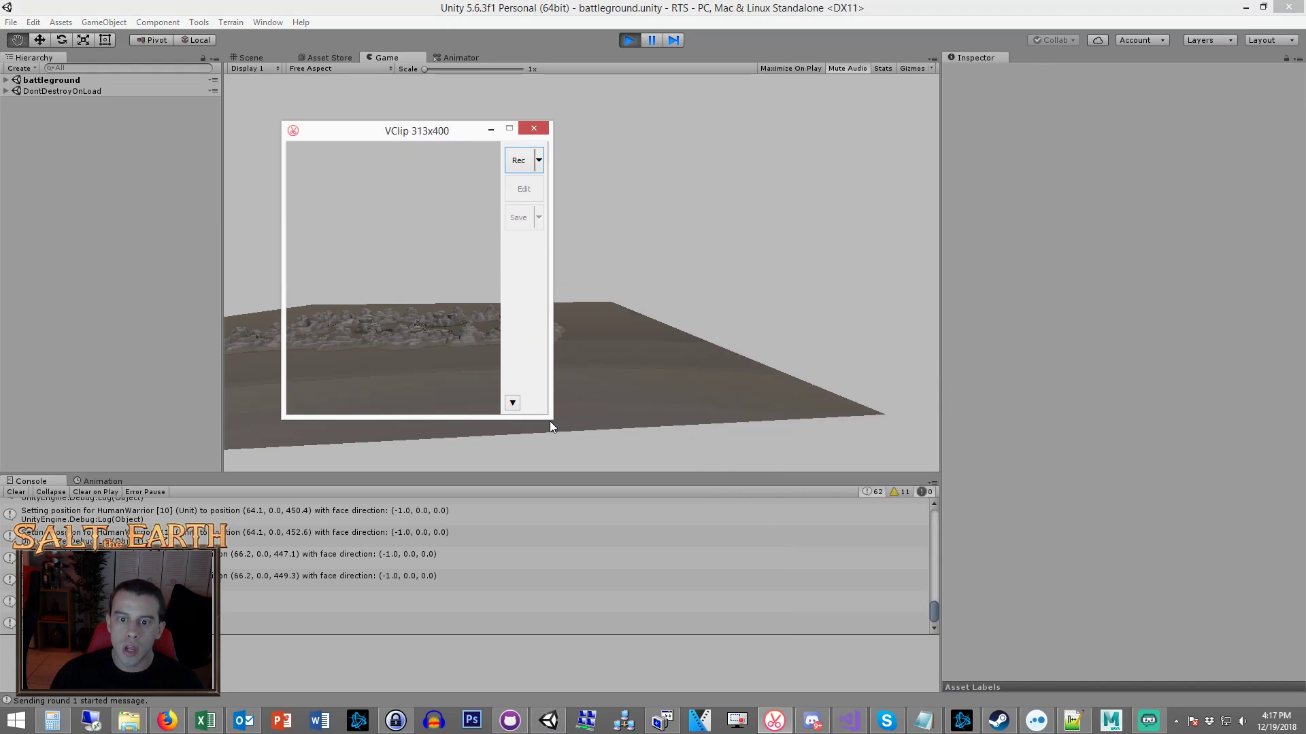
{"action": "left_click_drag", "start_coordinate": [548, 416], "coordinate": [622, 416]}
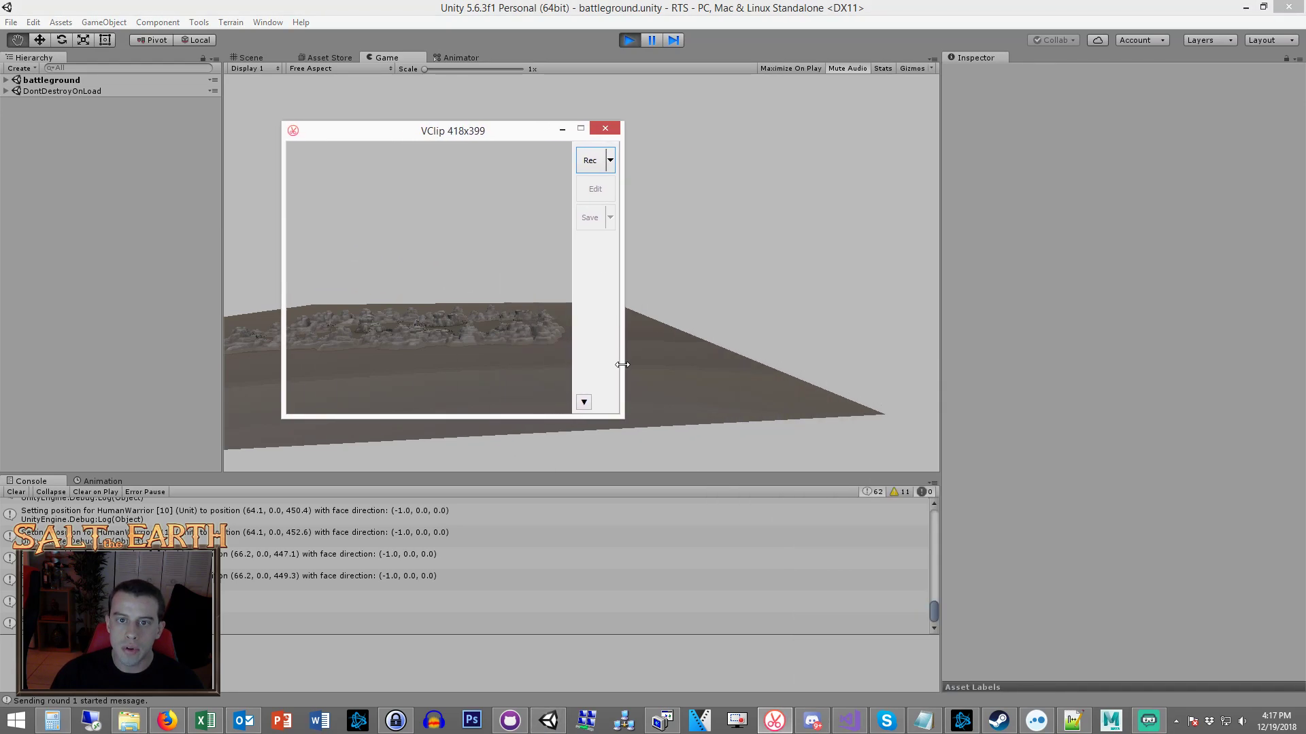
{"action": "left_click_drag", "start_coordinate": [622, 365], "coordinate": [677, 371]}
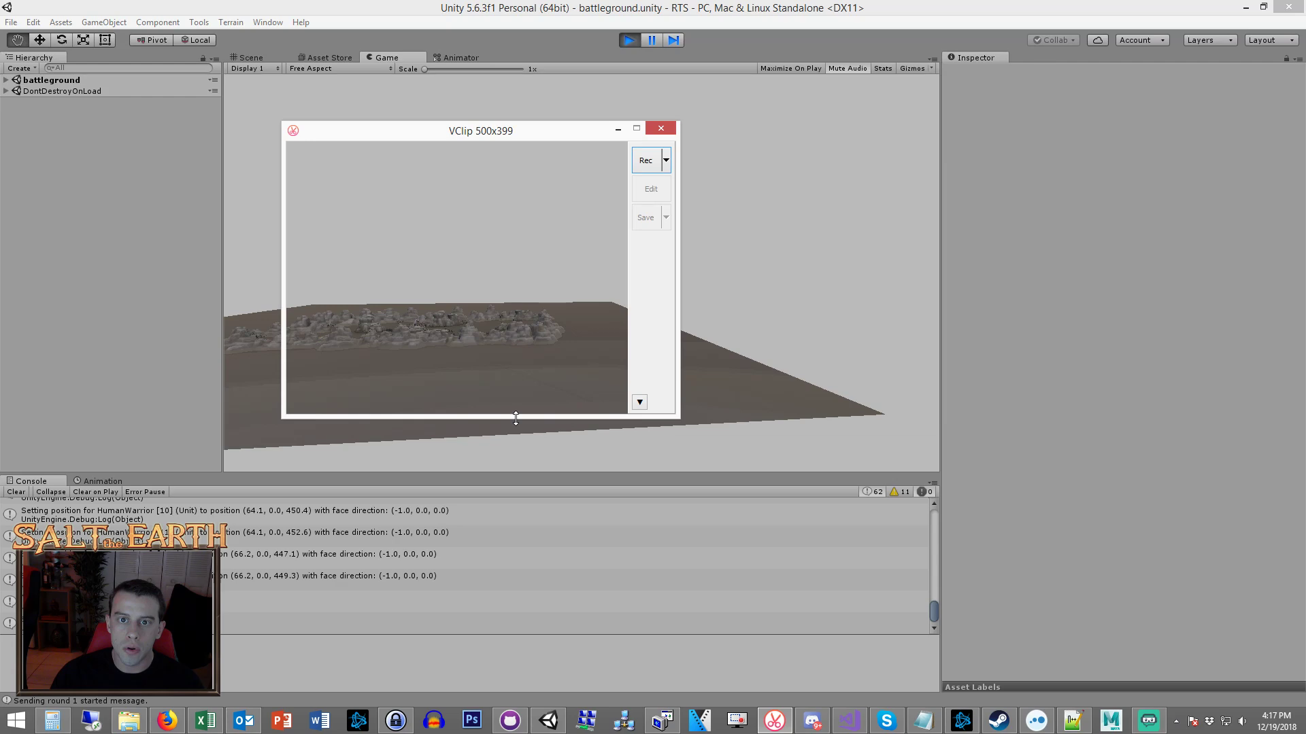
{"action": "left_click_drag", "start_coordinate": [516, 418], "coordinate": [515, 418]}
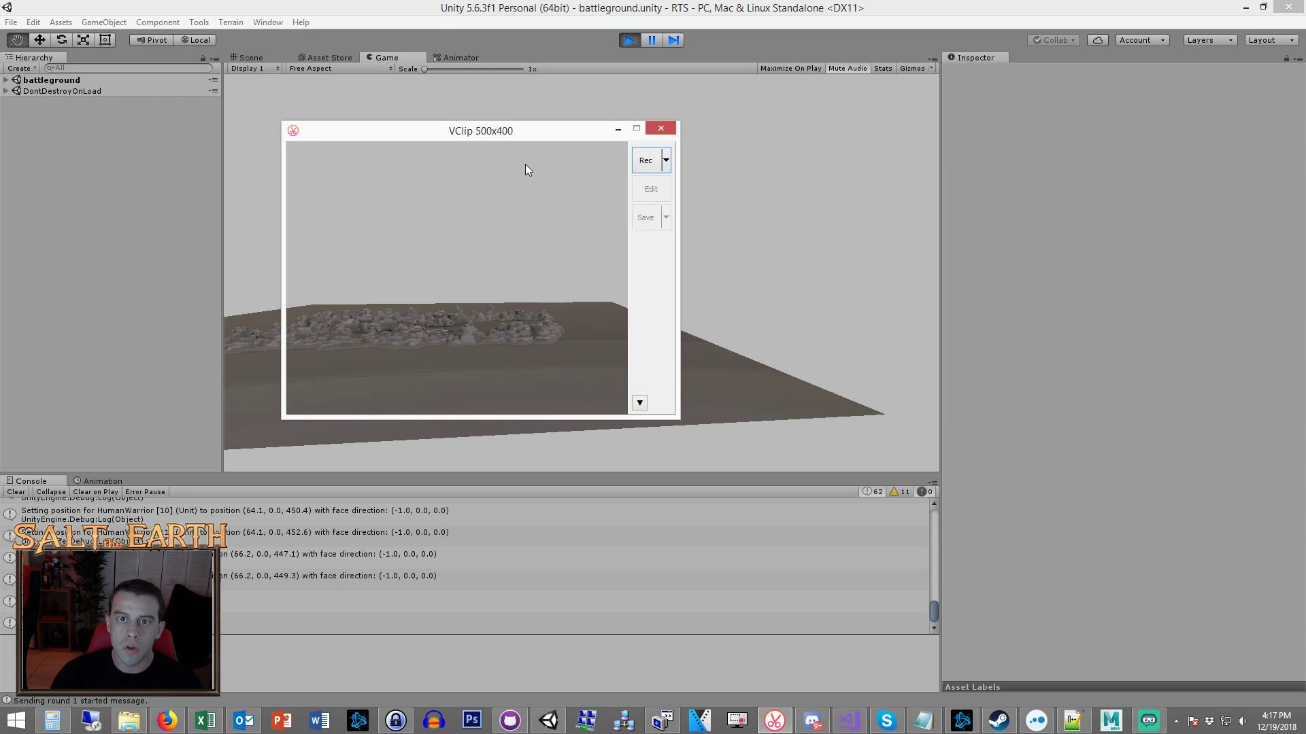
{"action": "left_click_drag", "start_coordinate": [525, 170], "coordinate": [619, 183]}
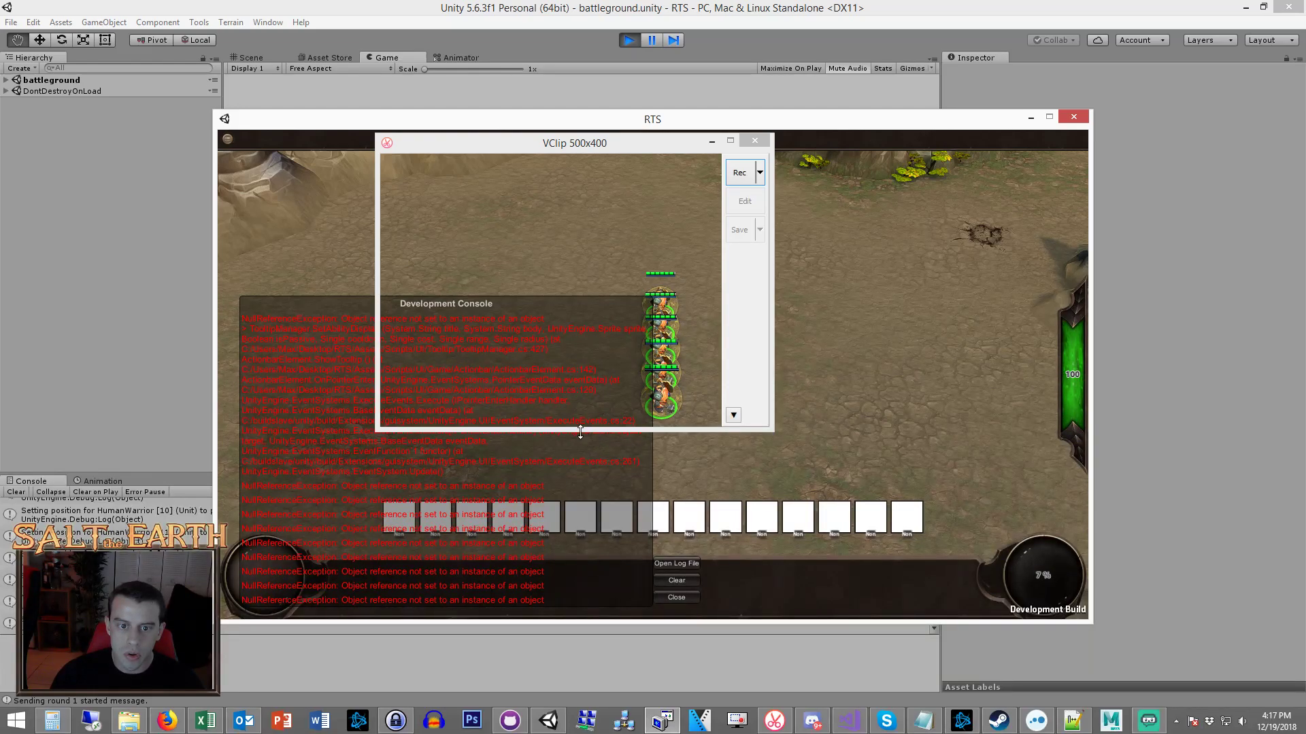
Open the game client's log file, minimize VClip, and examine the stack trace of the NullReferenceException entries.
{"action": "left_click", "coordinate": [657, 561]}
{"action": "key", "text": "super+Up"}
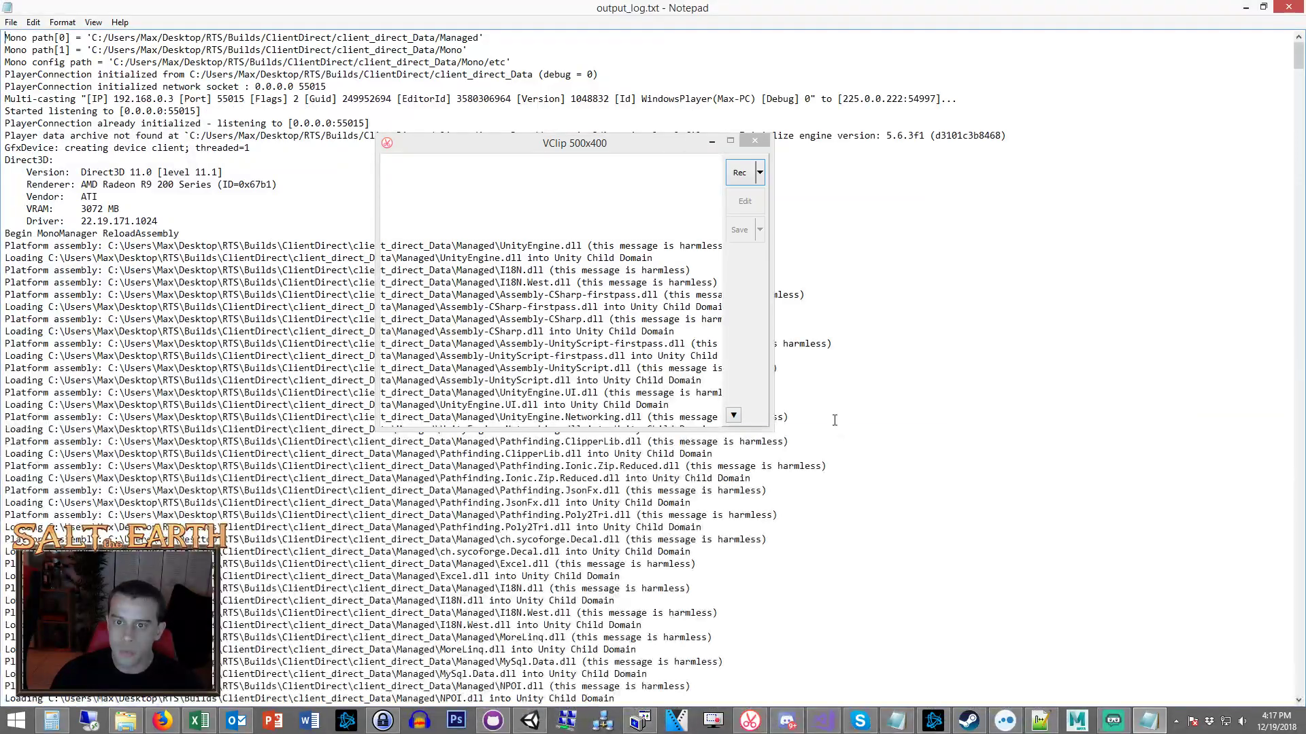
{"action": "left_click", "coordinate": [712, 142]}
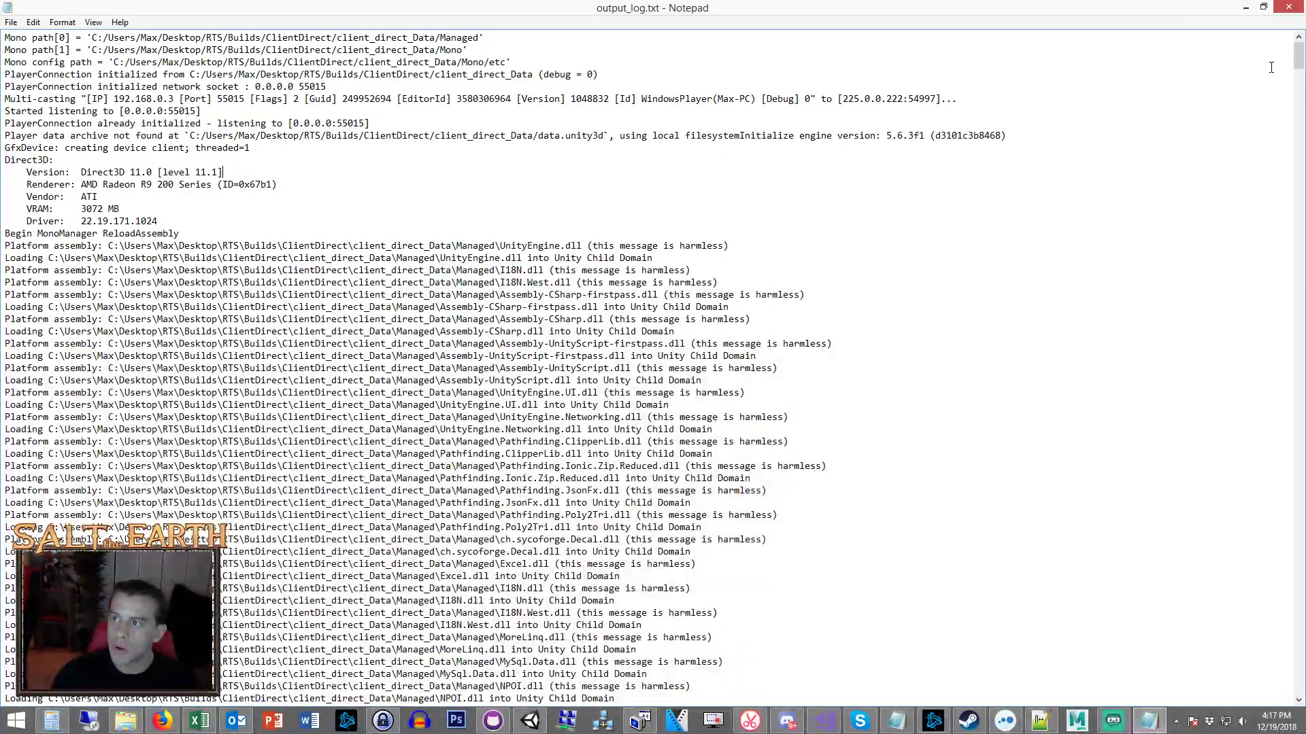
{"action": "left_click_drag", "start_coordinate": [1299, 61], "coordinate": [1297, 544]}
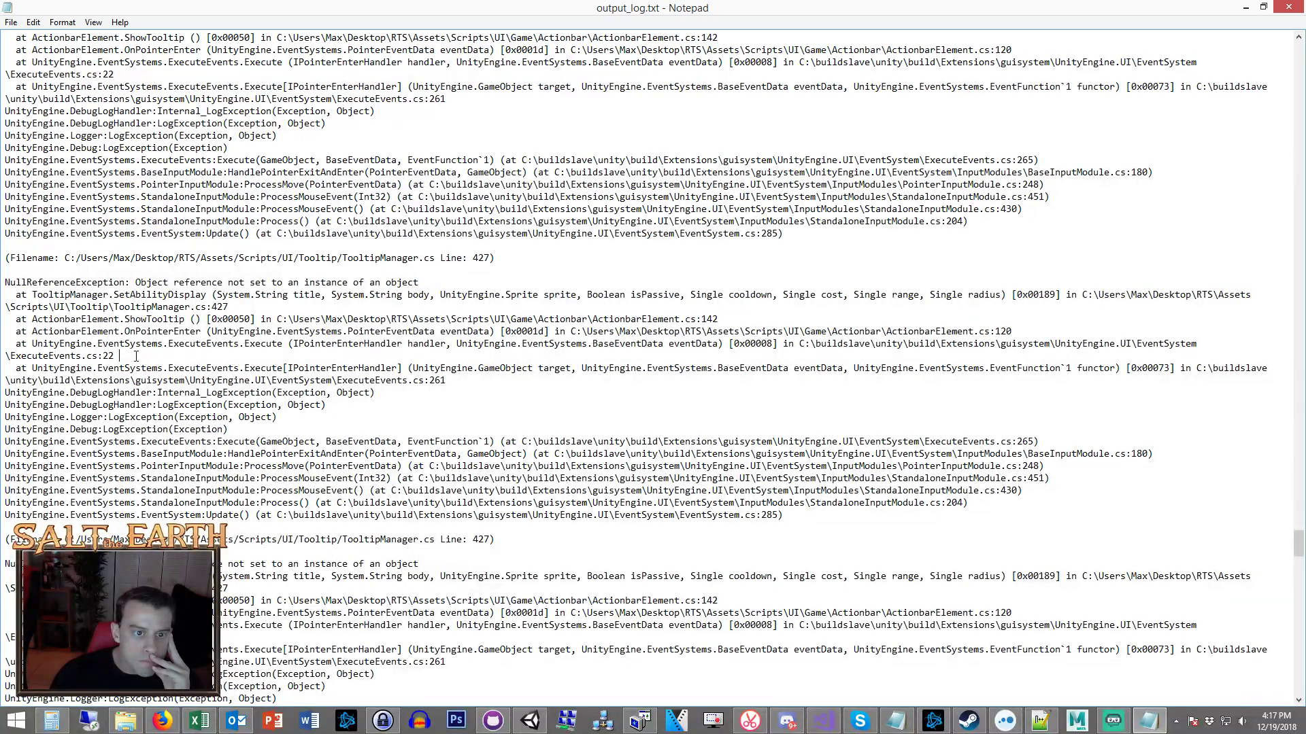
{"action": "double_click", "coordinate": [165, 294]}
{"action": "left_click", "coordinate": [412, 319]}
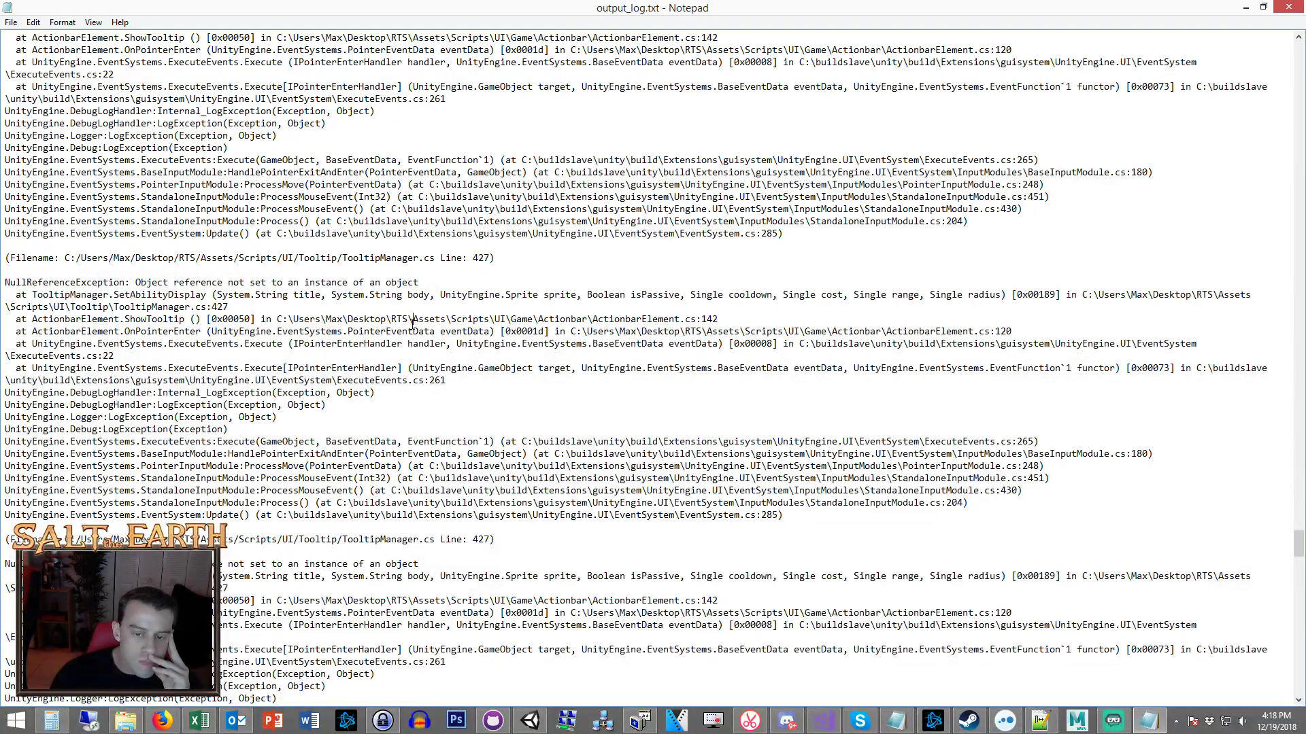
Switch to Unity, expand the battleground scene and inspect the Unit Abilities list of DwarfRunesmith [1].
{"action": "left_click", "coordinate": [530, 720]}
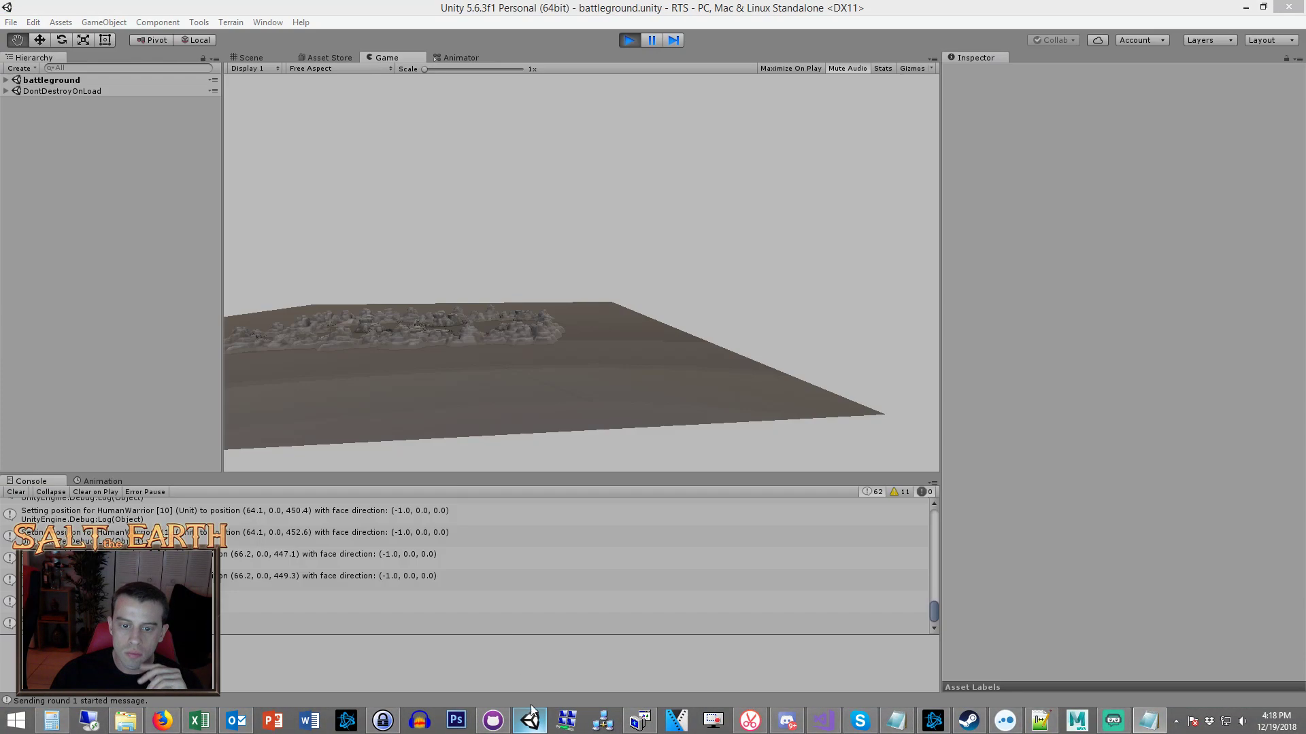
{"action": "left_click", "coordinate": [15, 81]}
{"action": "left_click", "coordinate": [6, 80]}
{"action": "left_click", "coordinate": [100, 232]}
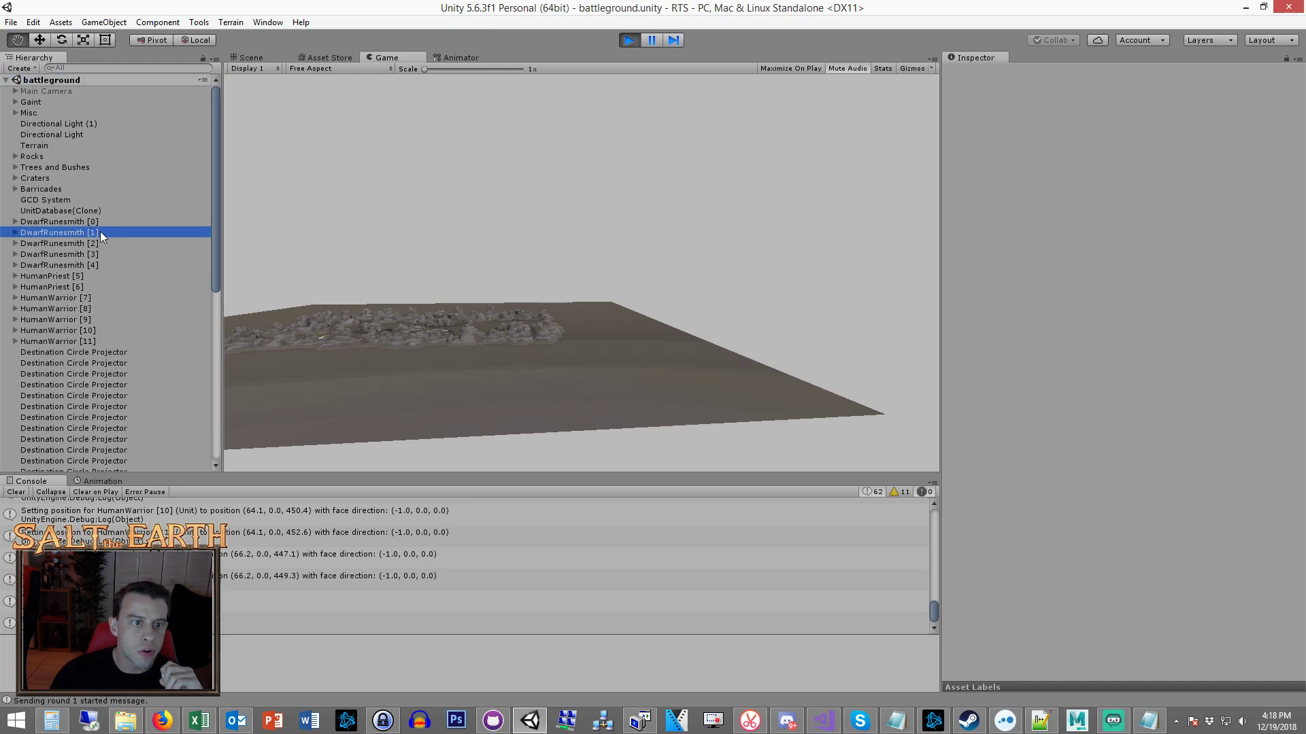
{"action": "left_click", "coordinate": [1001, 167]}
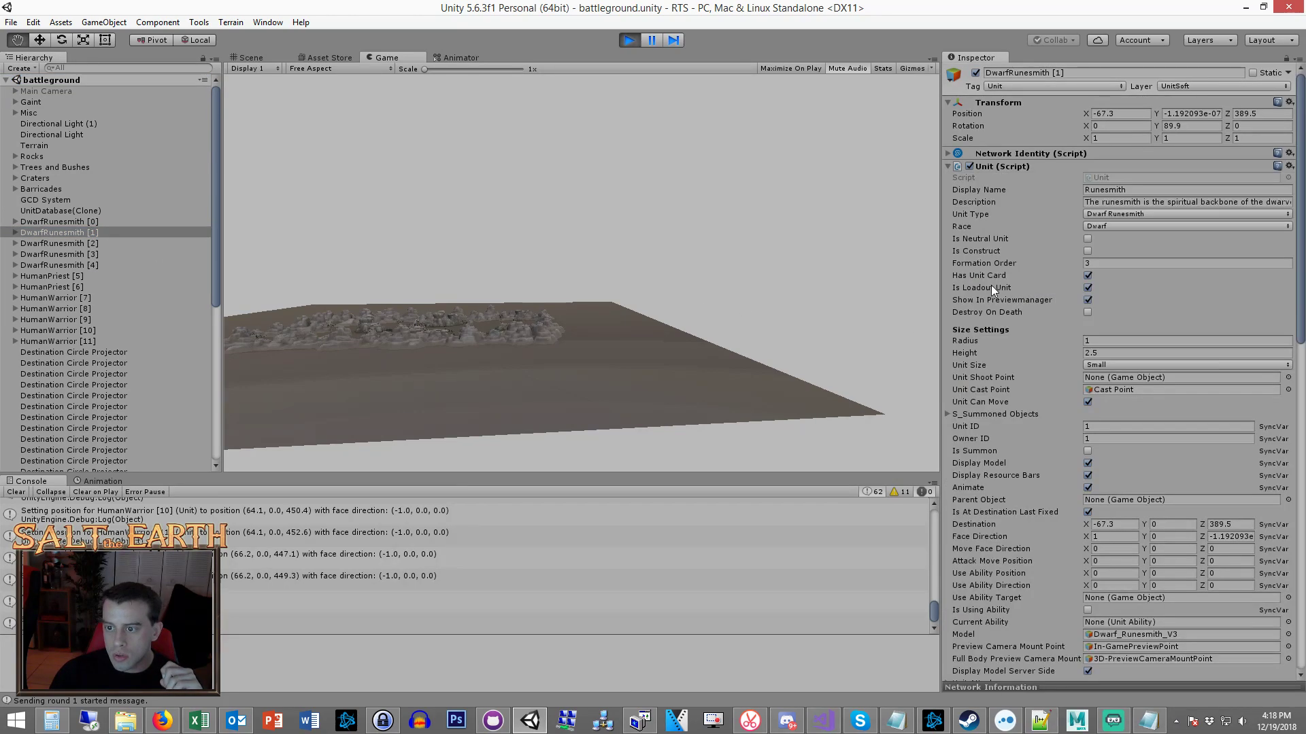
{"action": "scroll", "coordinate": [993, 306], "scroll_direction": "down", "scroll_amount": 10}
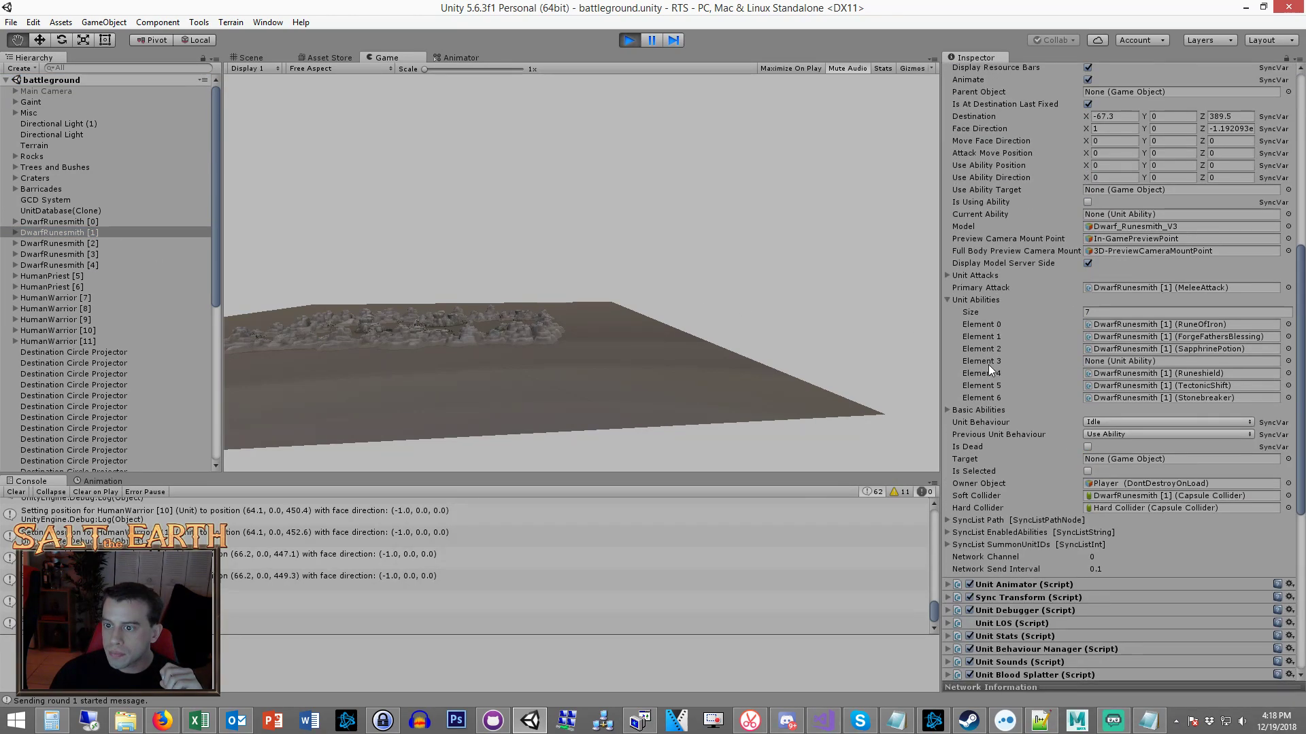
{"action": "scroll", "coordinate": [1043, 355], "scroll_direction": "up", "scroll_amount": 6}
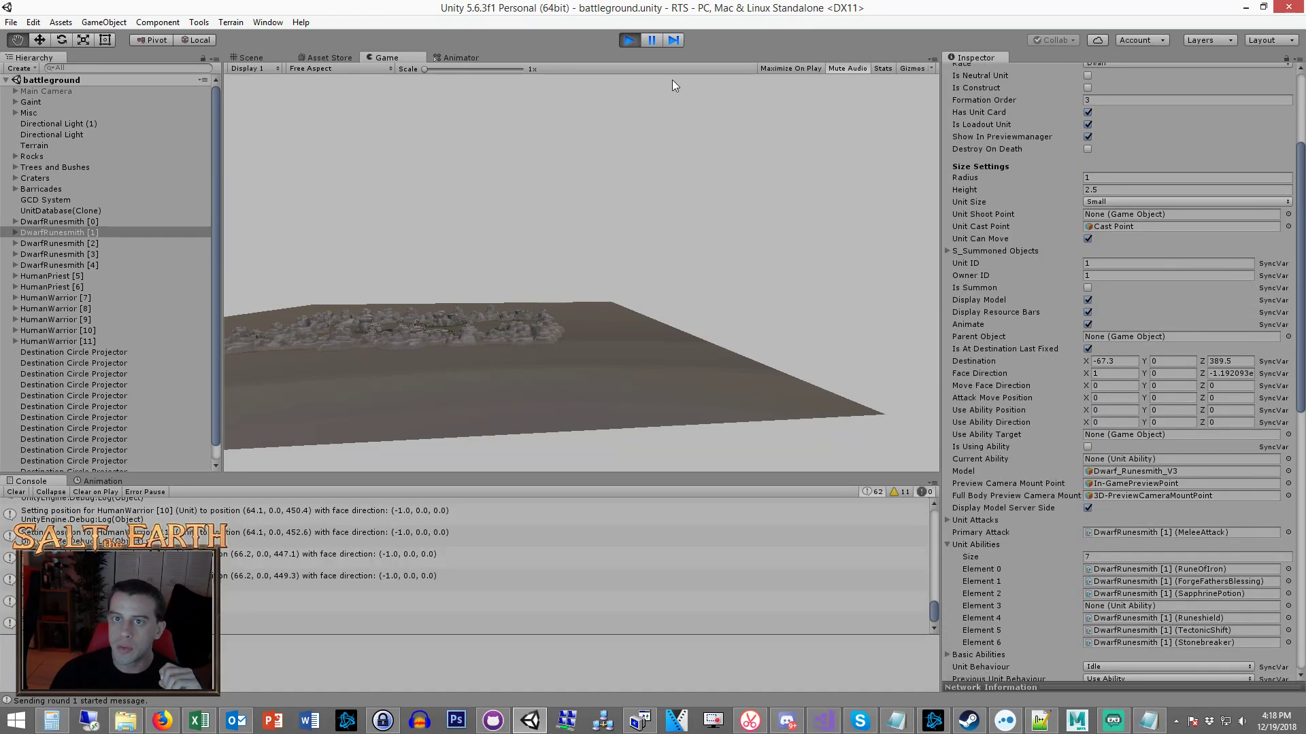
Stop play mode, close the running game client and clear the console.
{"action": "left_click", "coordinate": [623, 41]}
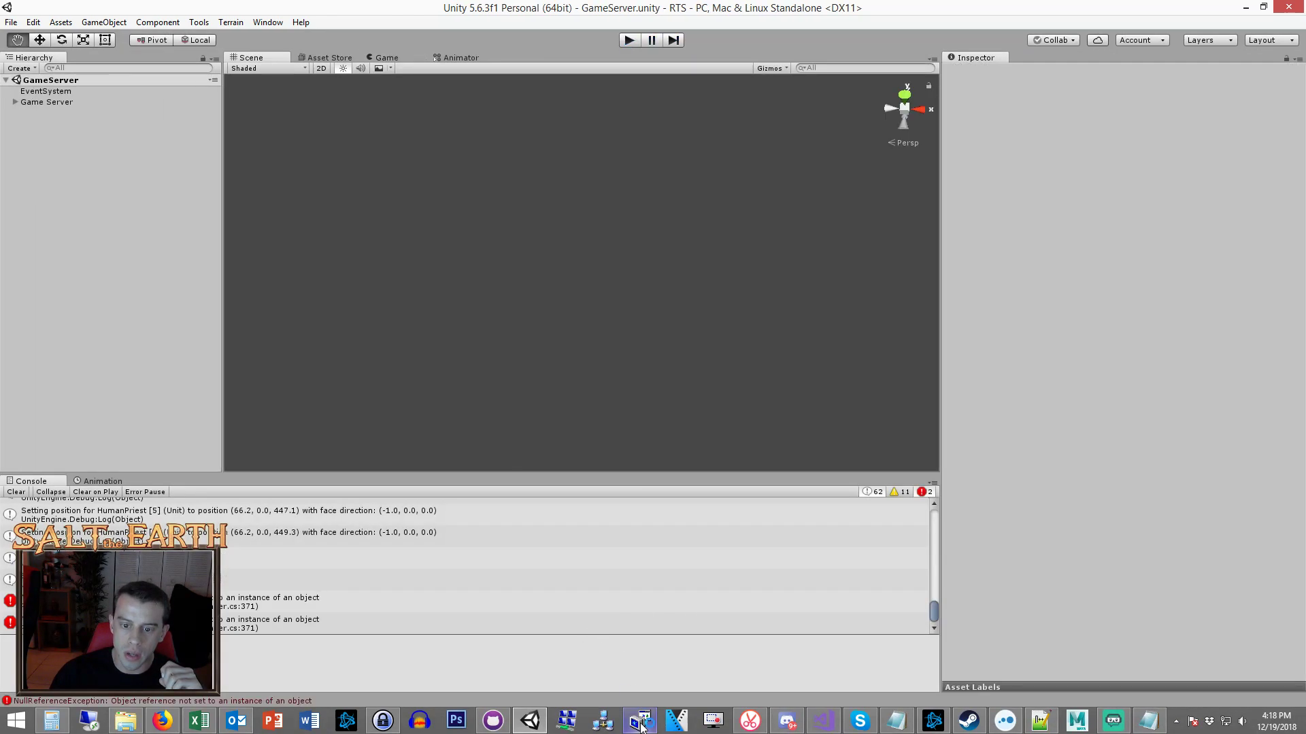
{"action": "right_click", "coordinate": [639, 719]}
{"action": "left_click", "coordinate": [639, 688]}
{"action": "left_click", "coordinate": [16, 492]}
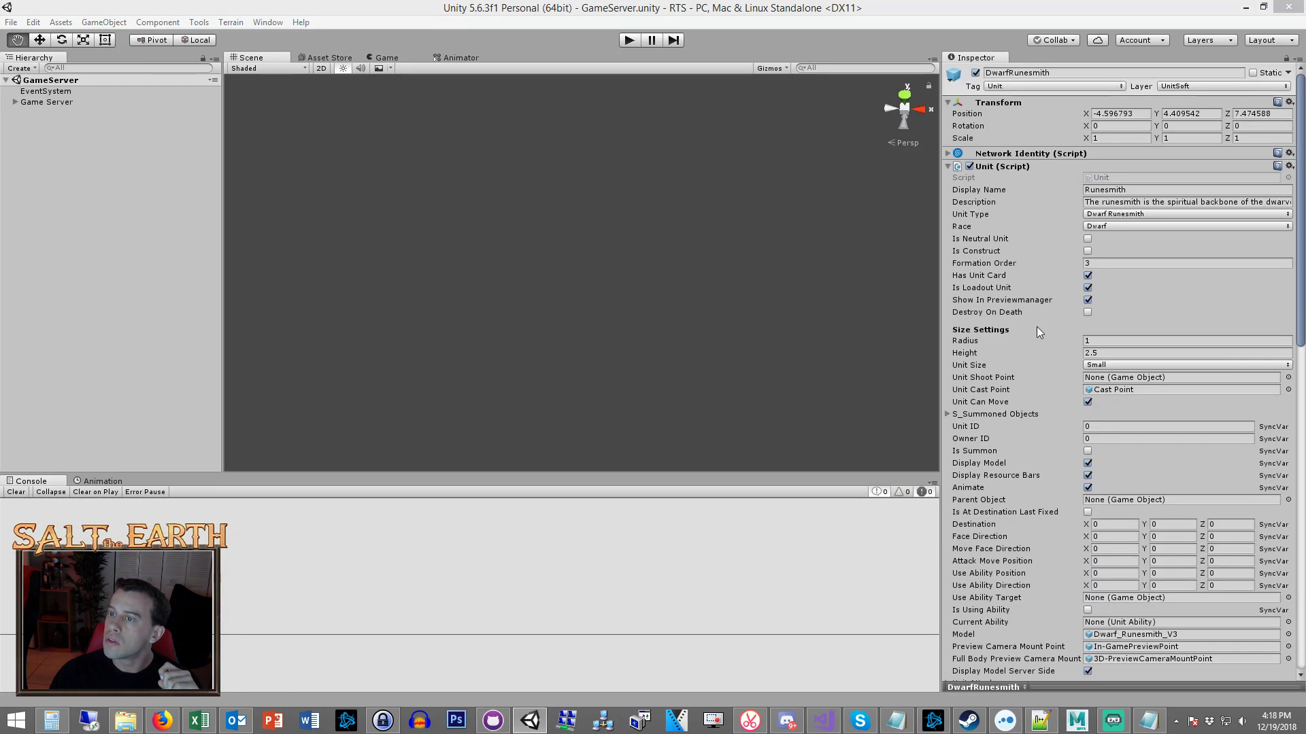
Examine the Unit Abilities list in DwarfRunesmith's Unit component, collapsing and reopening its script components, and clear the selection.
{"action": "left_click", "coordinate": [1000, 167]}
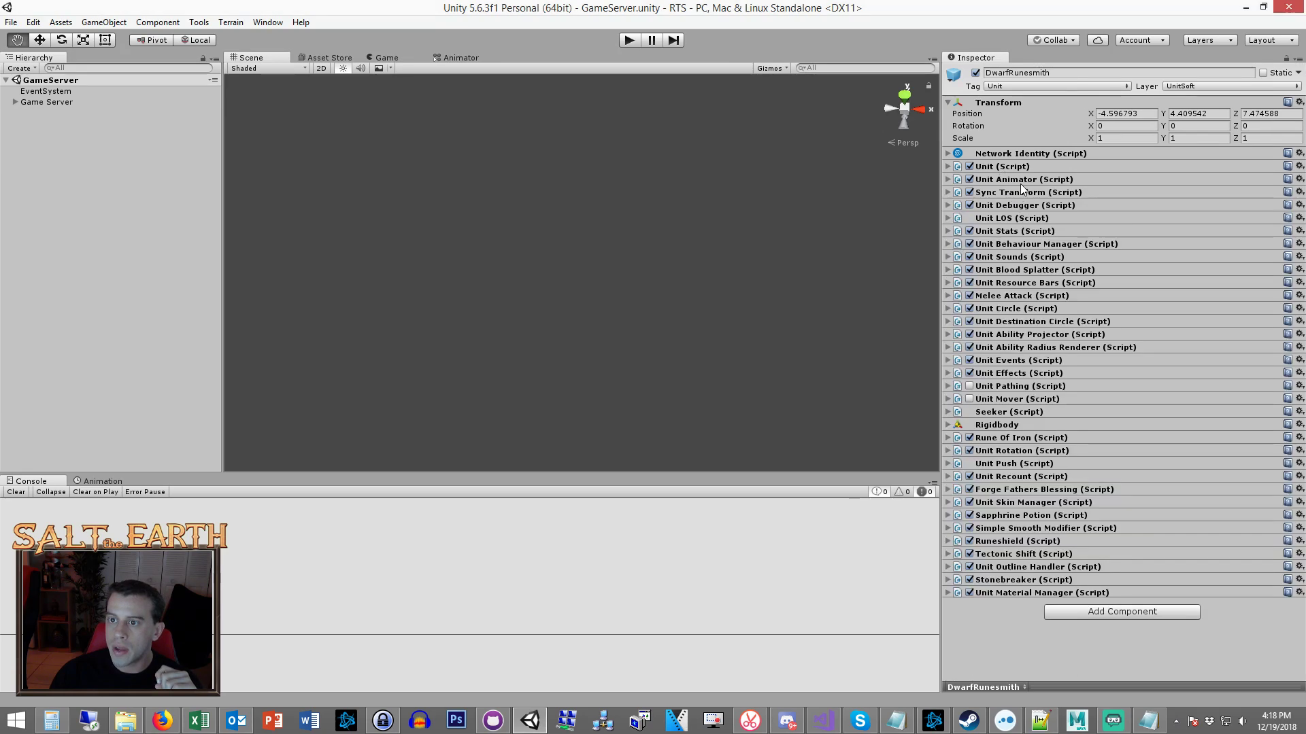
{"action": "left_click", "coordinate": [1020, 208]}
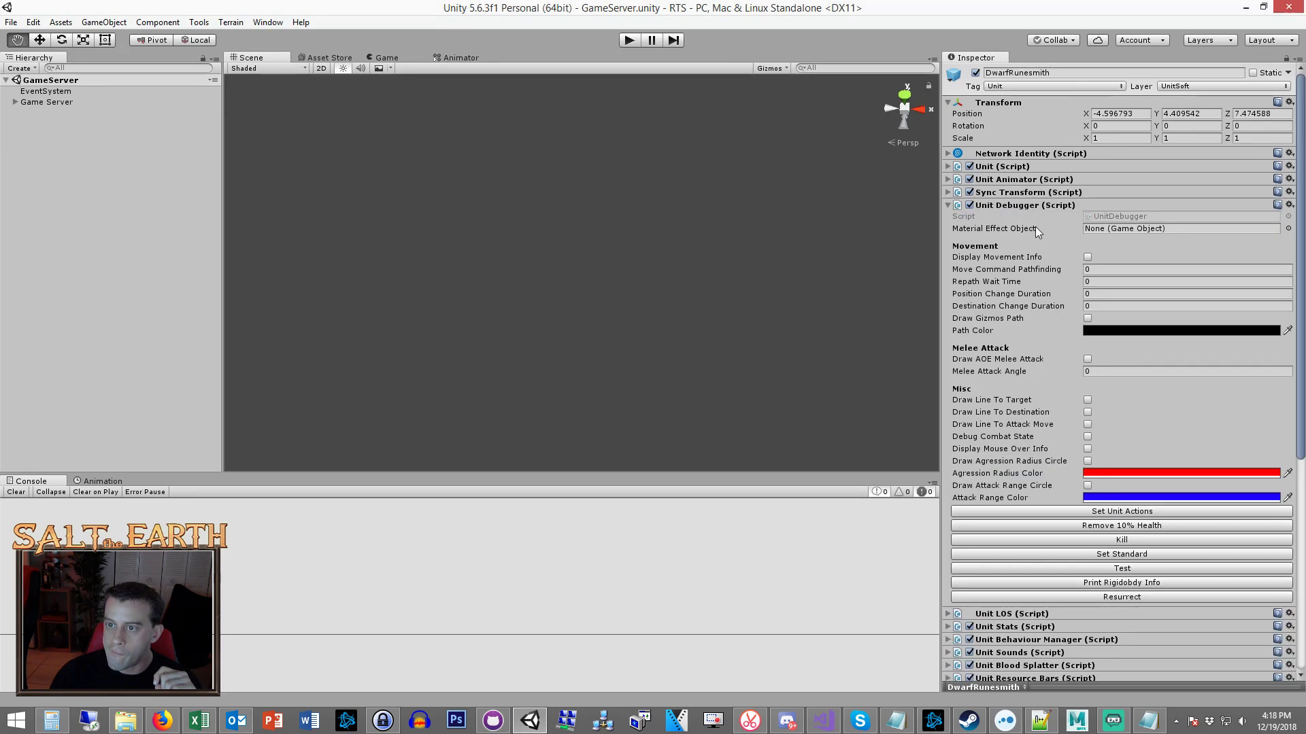
{"action": "left_click", "coordinate": [1021, 208]}
{"action": "left_click", "coordinate": [1013, 169]}
{"action": "scroll", "coordinate": [1028, 381], "scroll_direction": "down", "scroll_amount": 10}
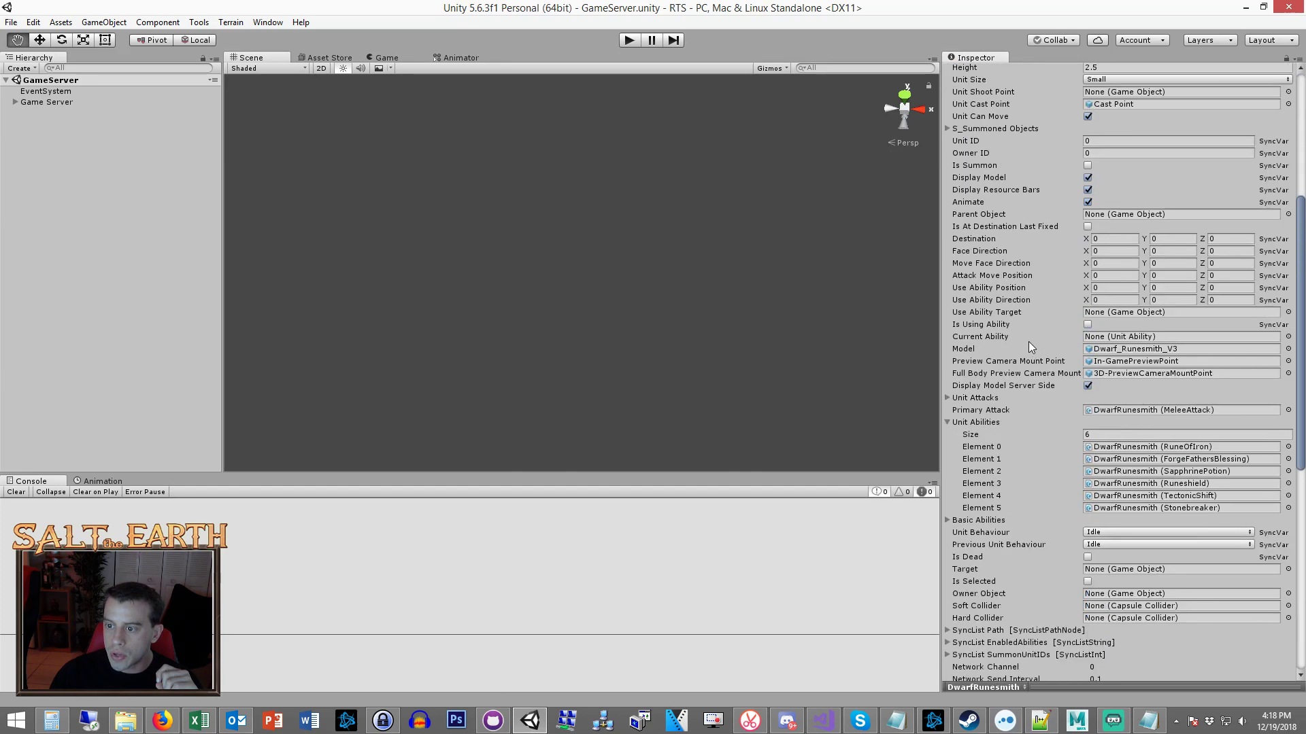
{"action": "left_click", "coordinate": [982, 354]}
{"action": "left_click", "coordinate": [981, 355]}
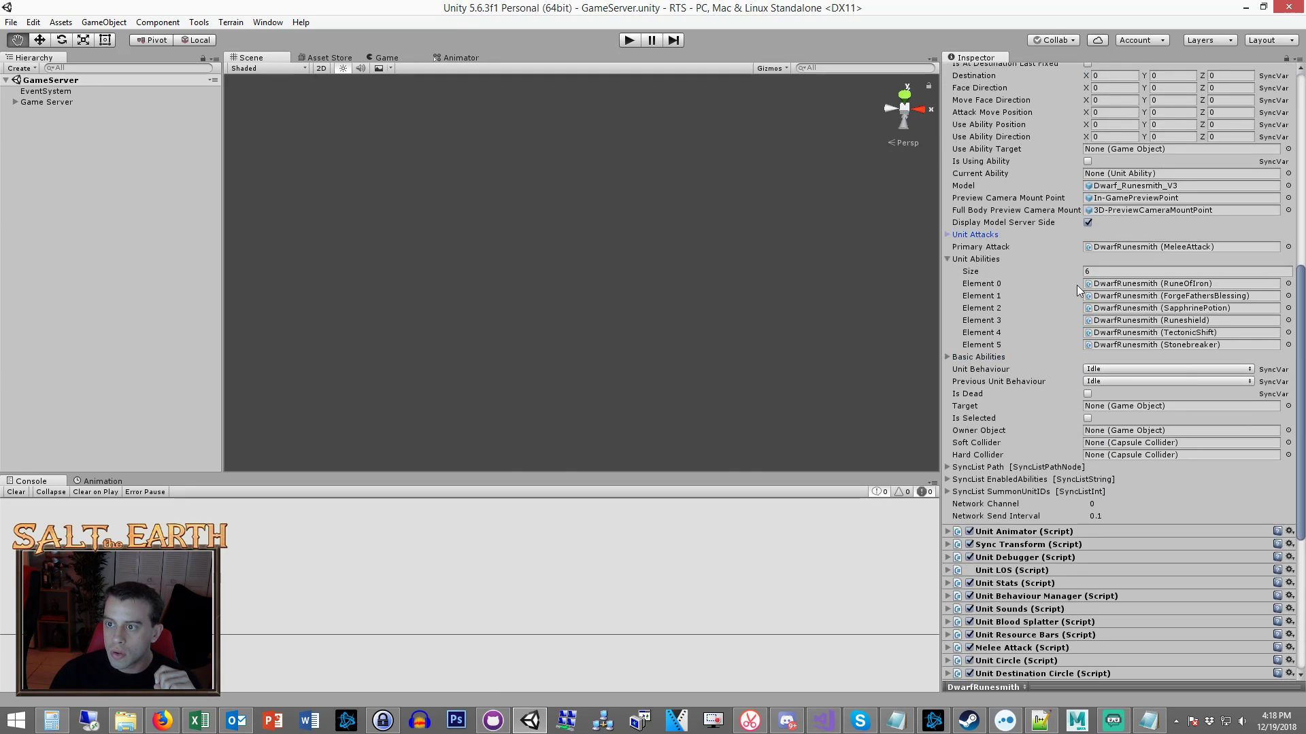
{"action": "scroll", "coordinate": [1136, 250], "scroll_direction": "up", "scroll_amount": 10}
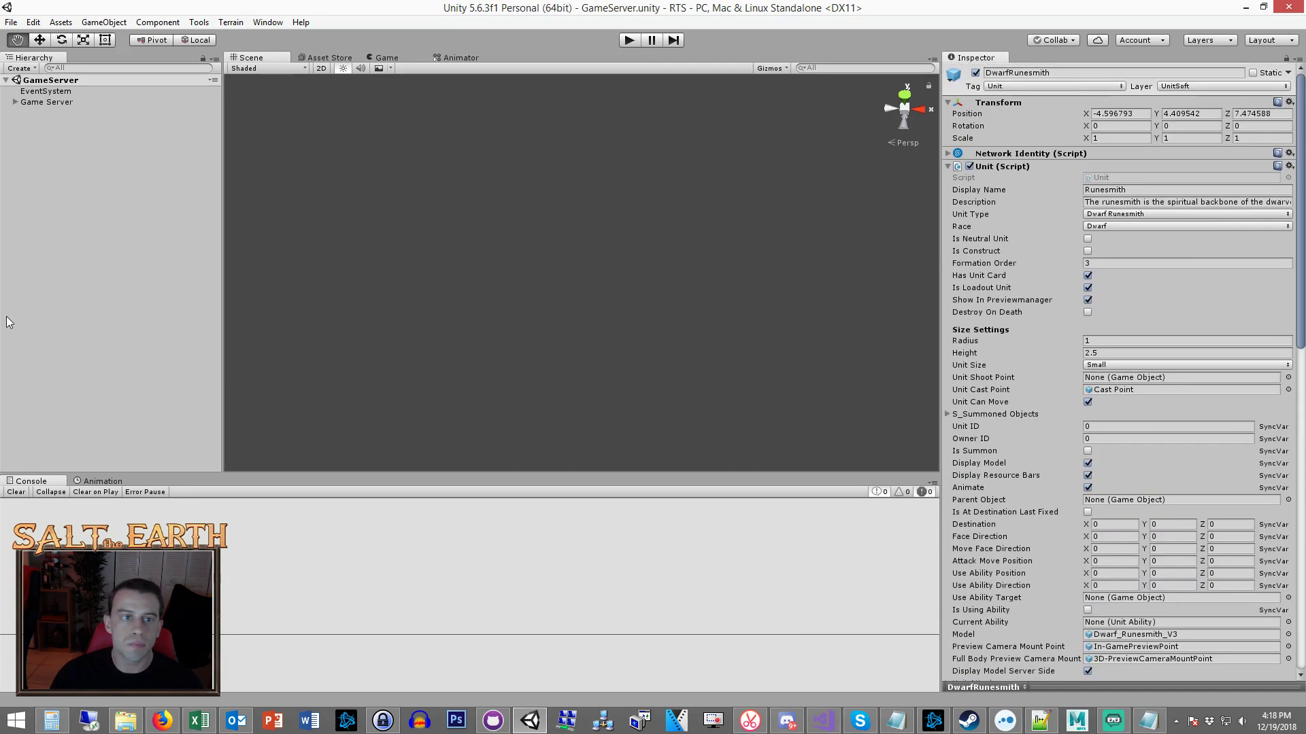
{"action": "left_click", "coordinate": [110, 282]}
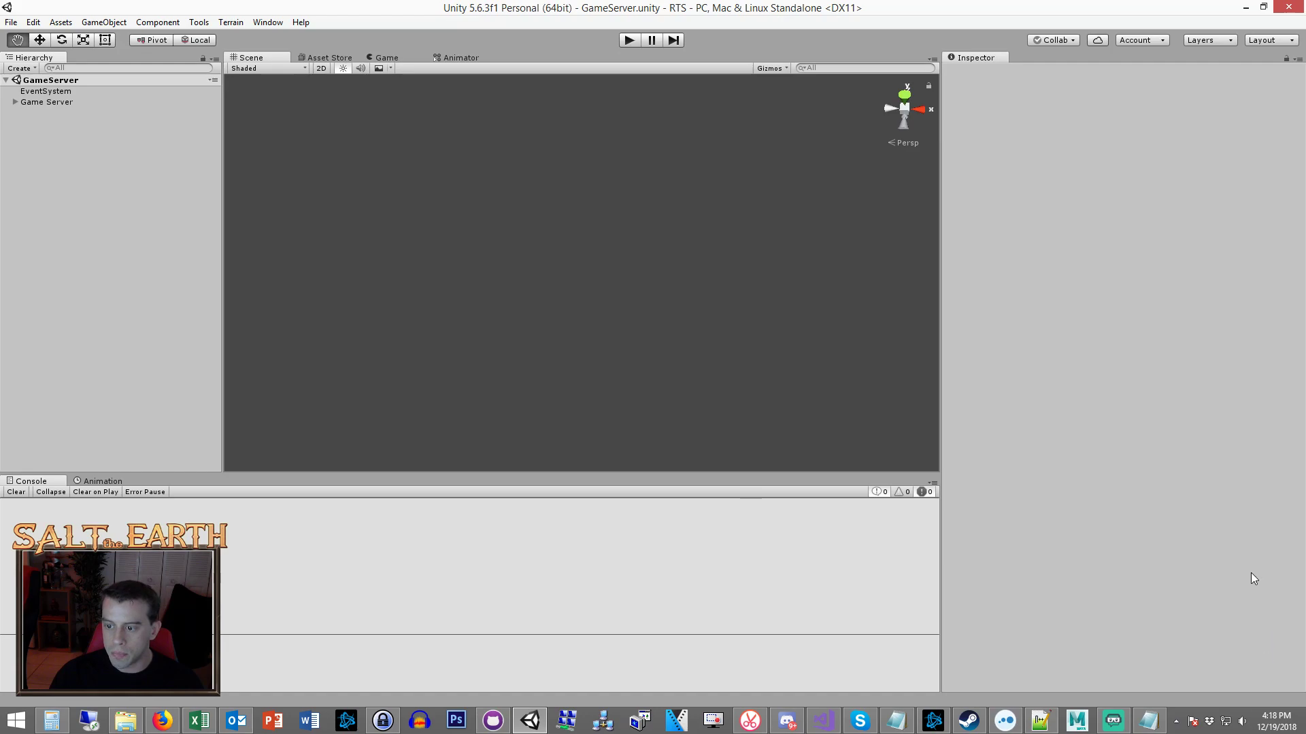
Close the output_log.txt file and start a build and run of the game client from Unity.
{"action": "left_click", "coordinate": [1148, 721]}
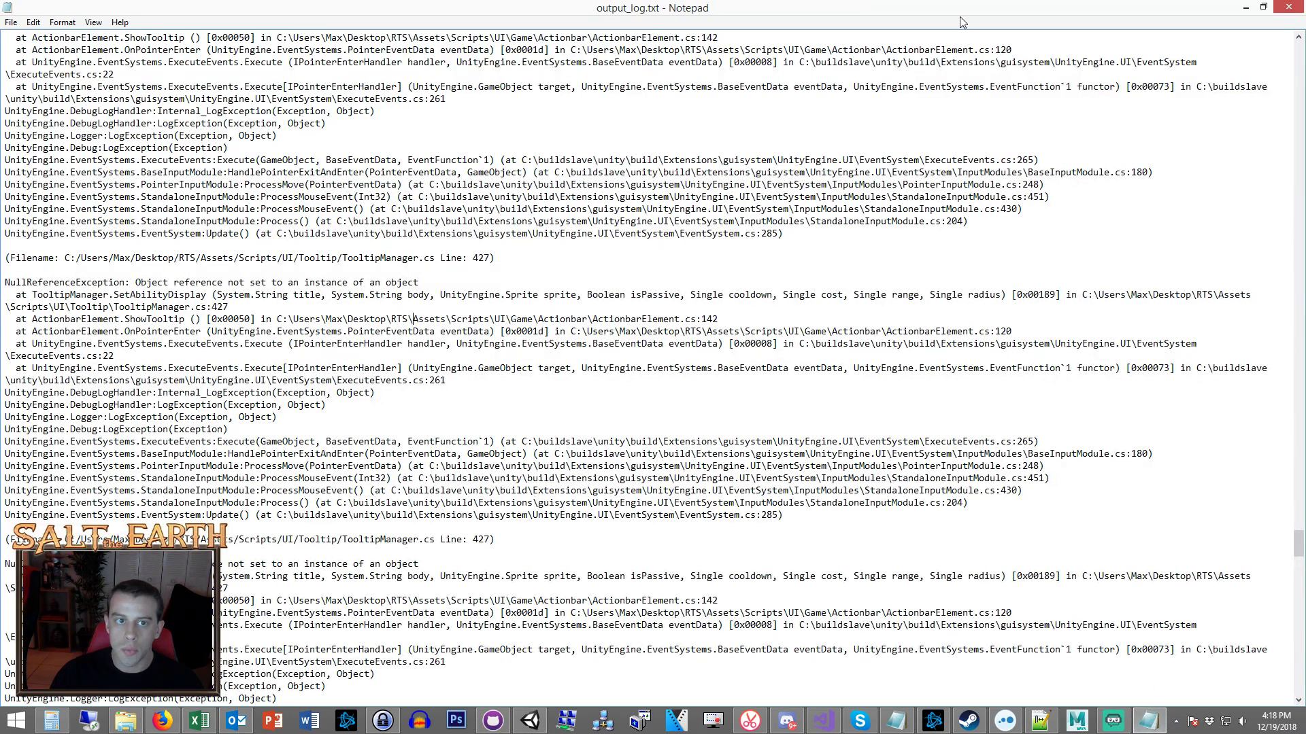
{"action": "left_click", "coordinate": [1289, 7]}
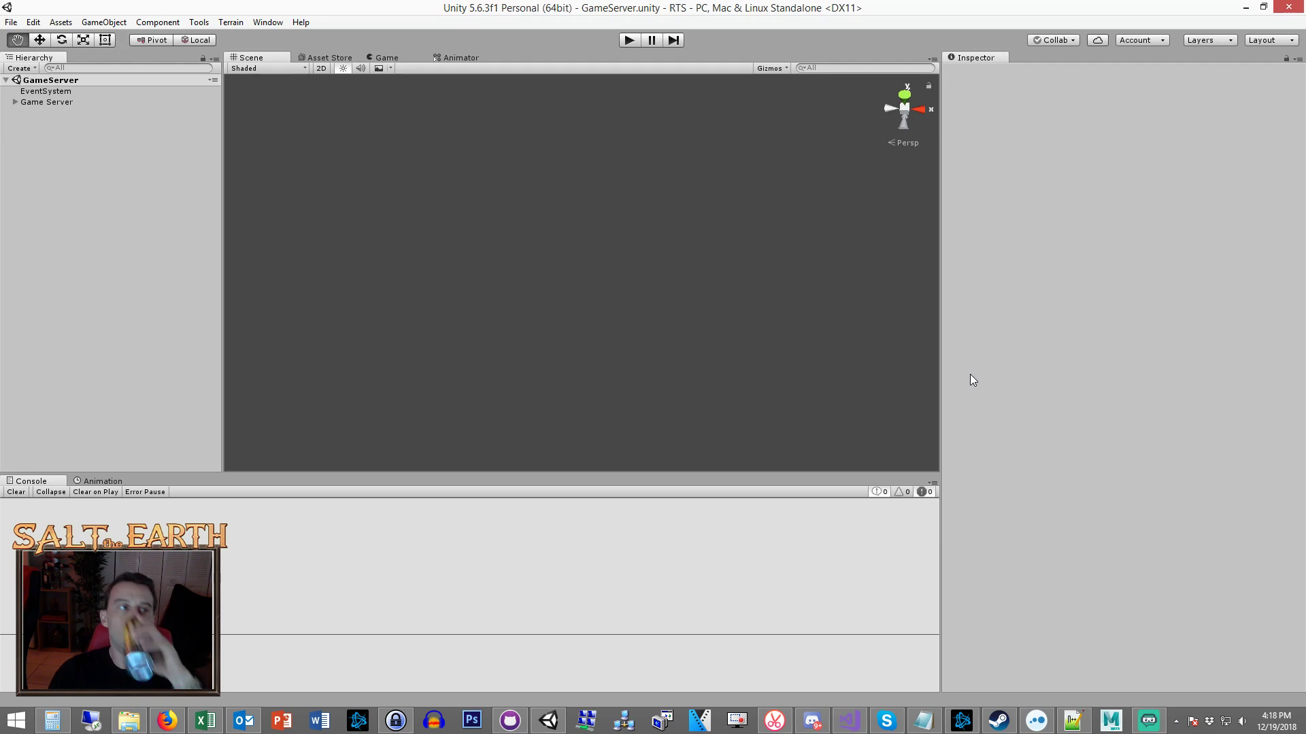
{"action": "key", "text": "ctrl+b"}
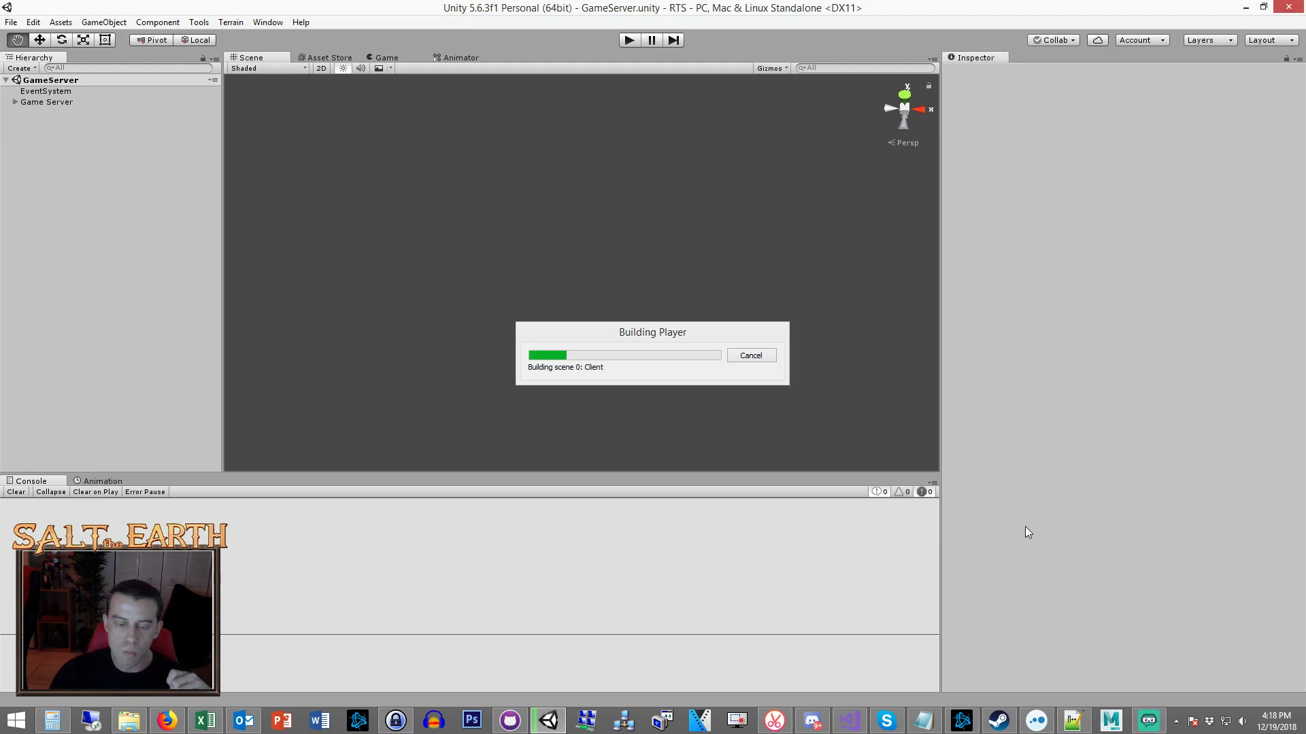
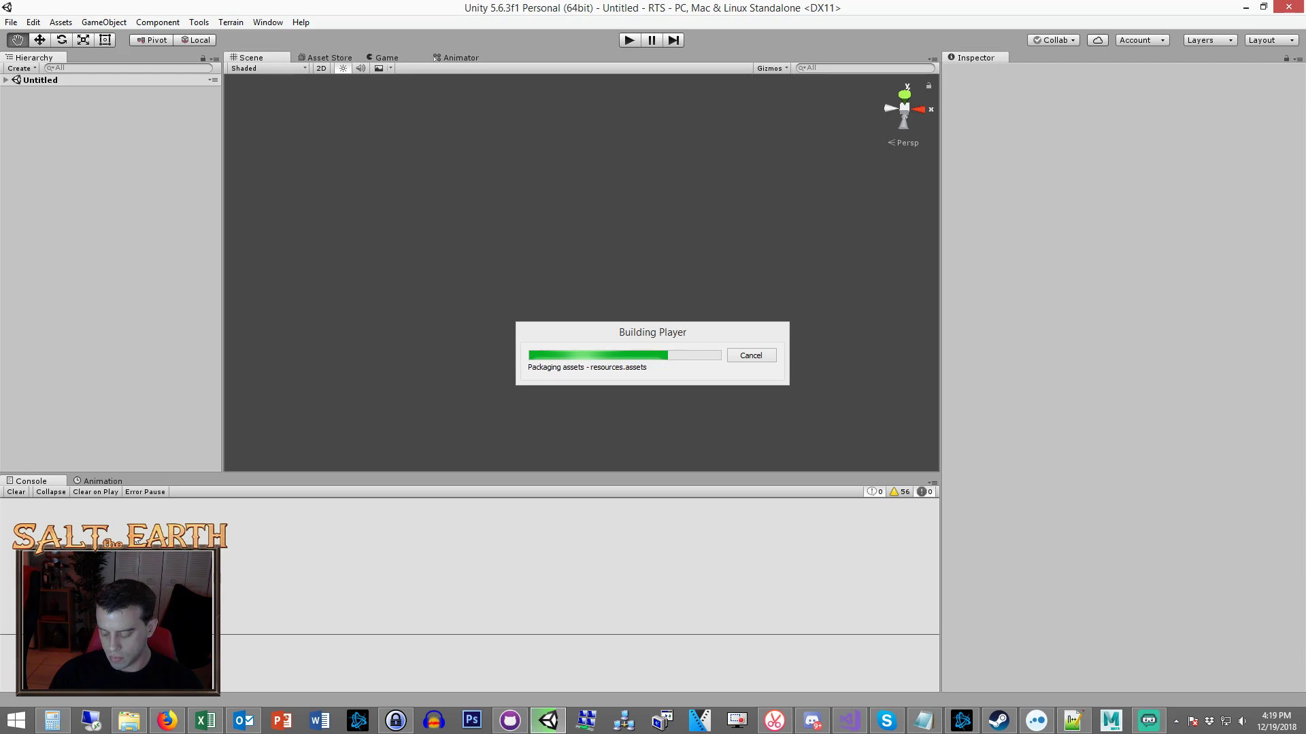
Switch to Firefox, open Reddit's r/all in a new tab and browse the posts while the client build runs.
{"action": "left_click", "coordinate": [167, 720]}
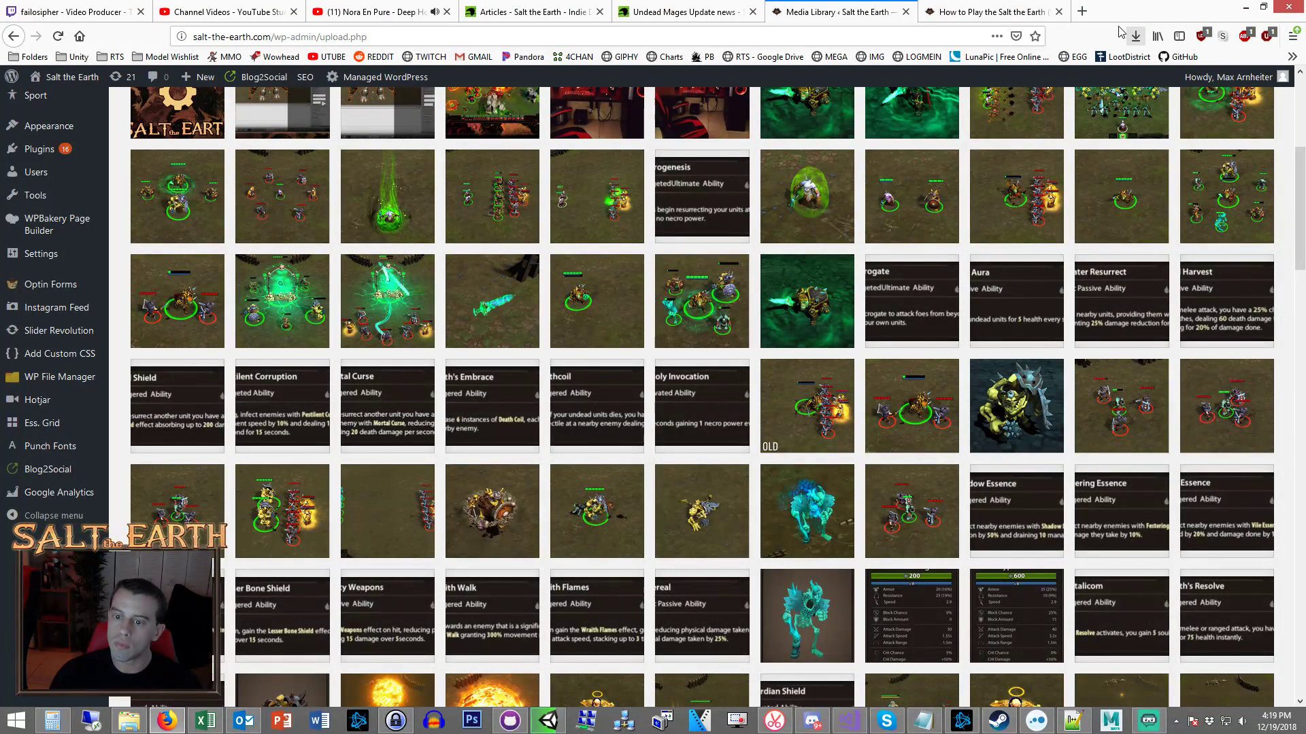
{"action": "left_click", "coordinate": [1082, 11]}
{"action": "left_click", "coordinate": [373, 60]}
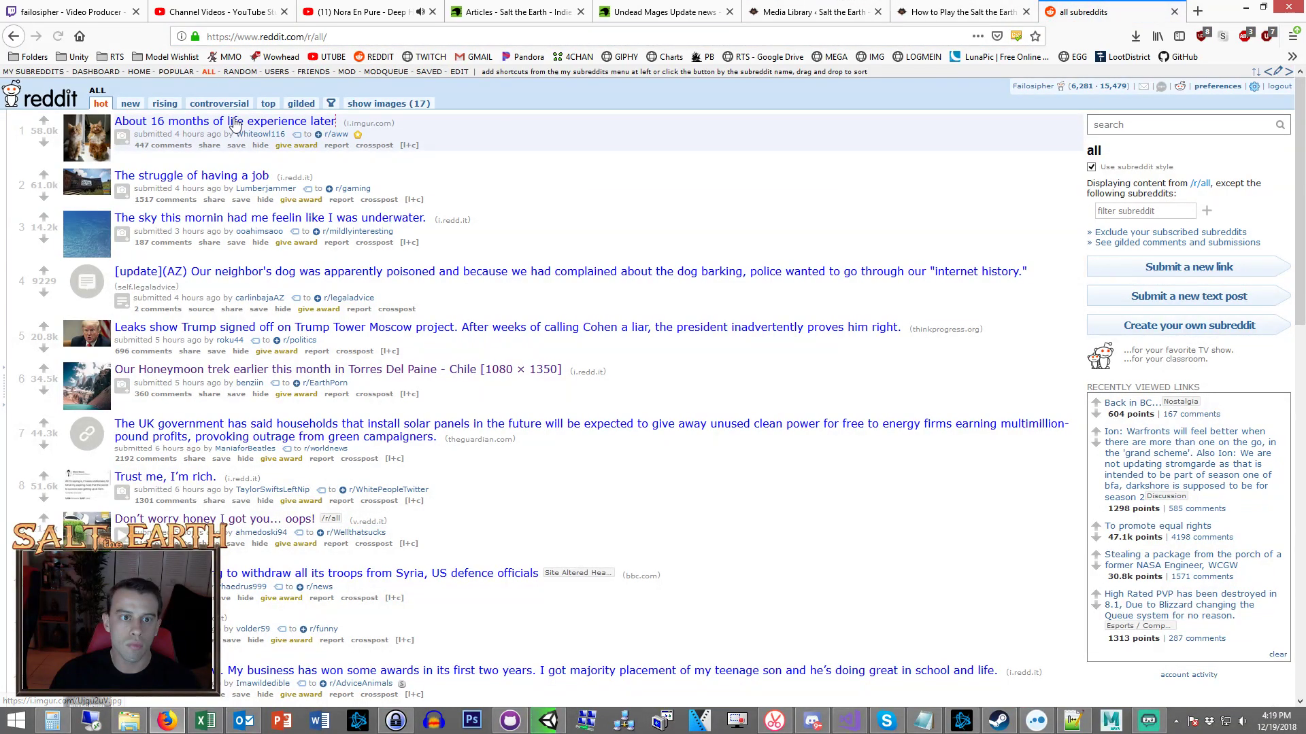
{"action": "mouse_move", "coordinate": [234, 124]}
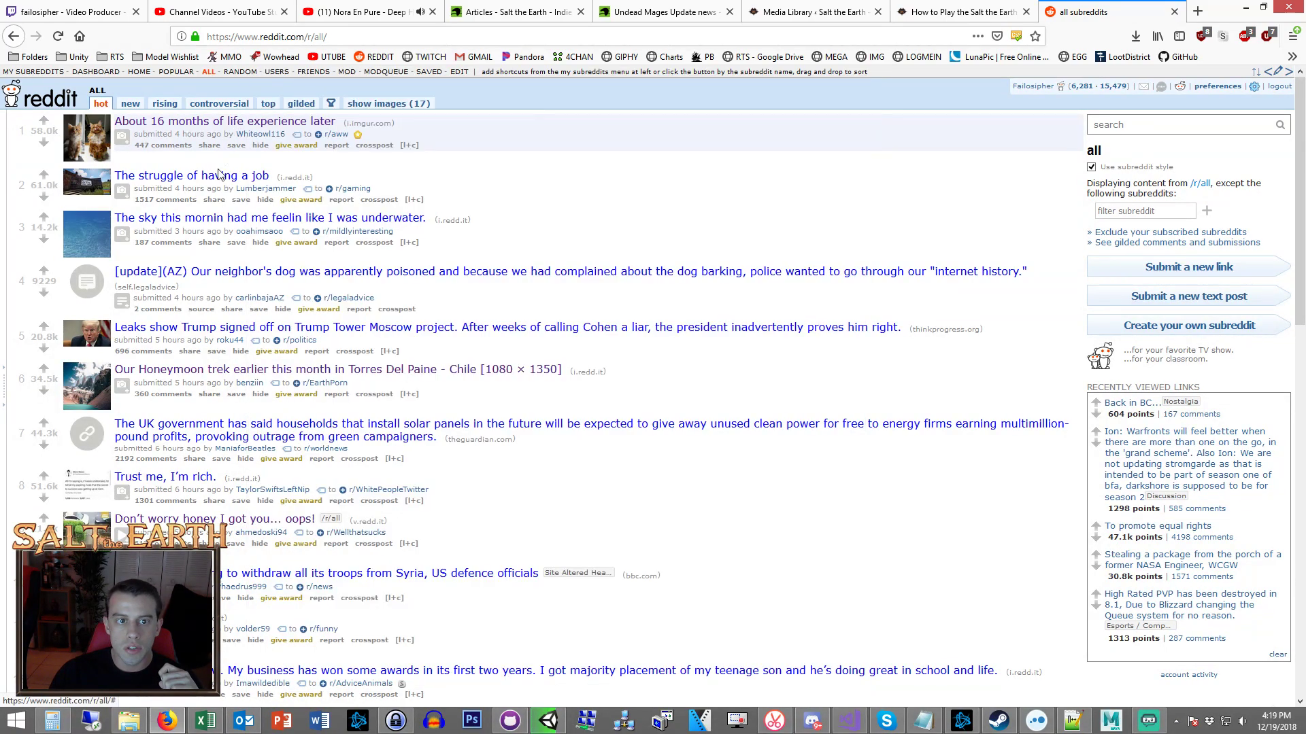
{"action": "mouse_move", "coordinate": [180, 175]}
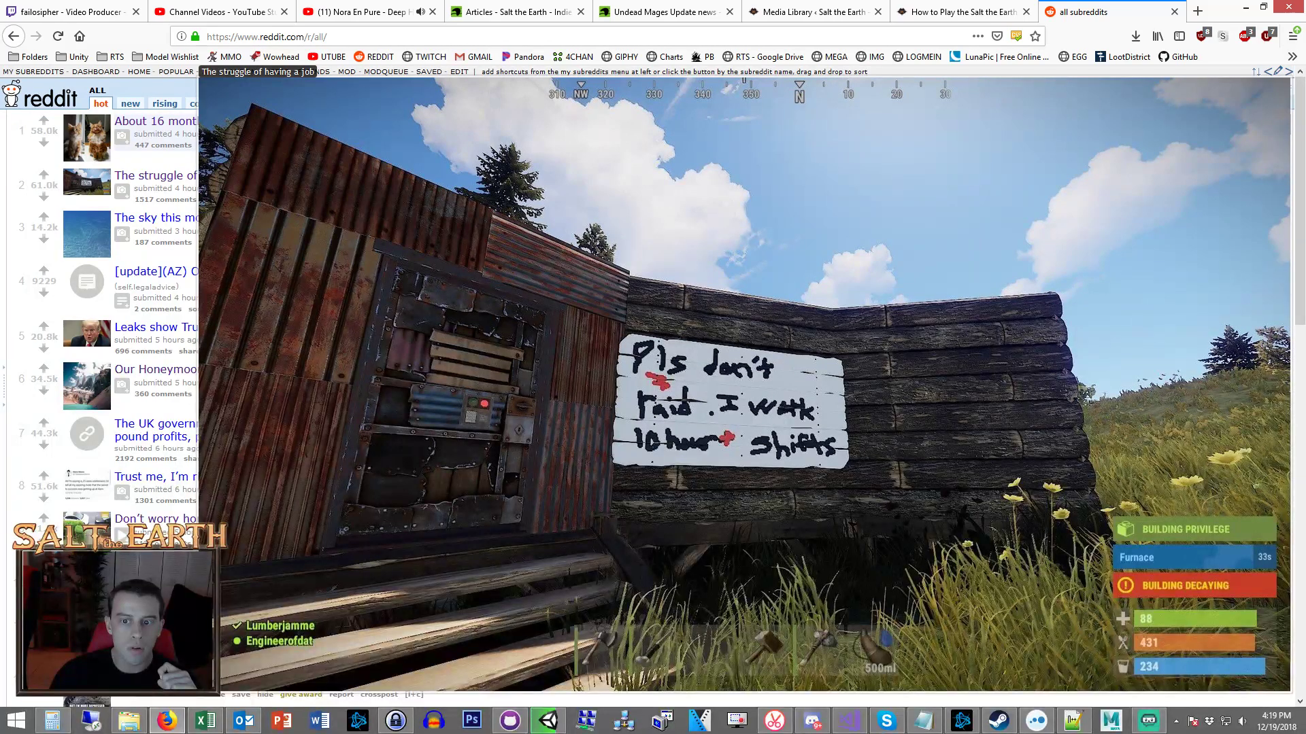
{"action": "scroll", "coordinate": [612, 216], "scroll_direction": "down", "scroll_amount": 3}
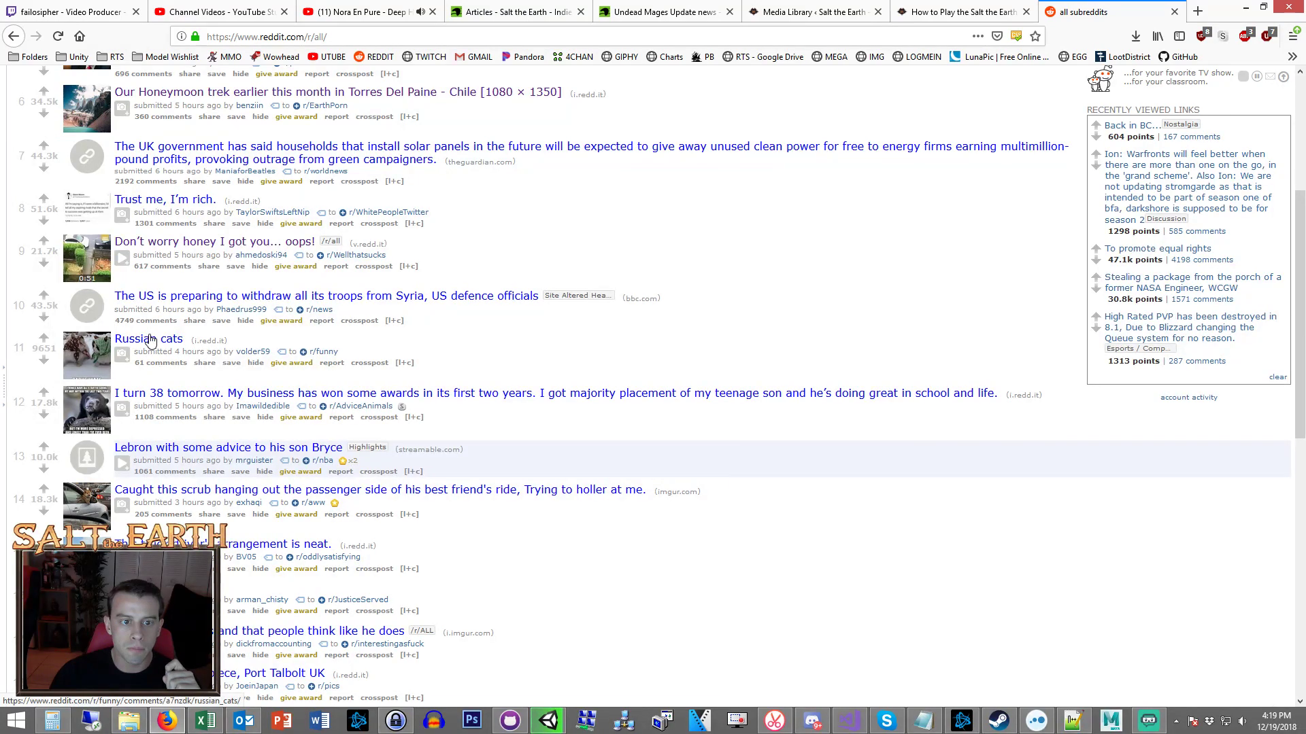
{"action": "mouse_move", "coordinate": [151, 340]}
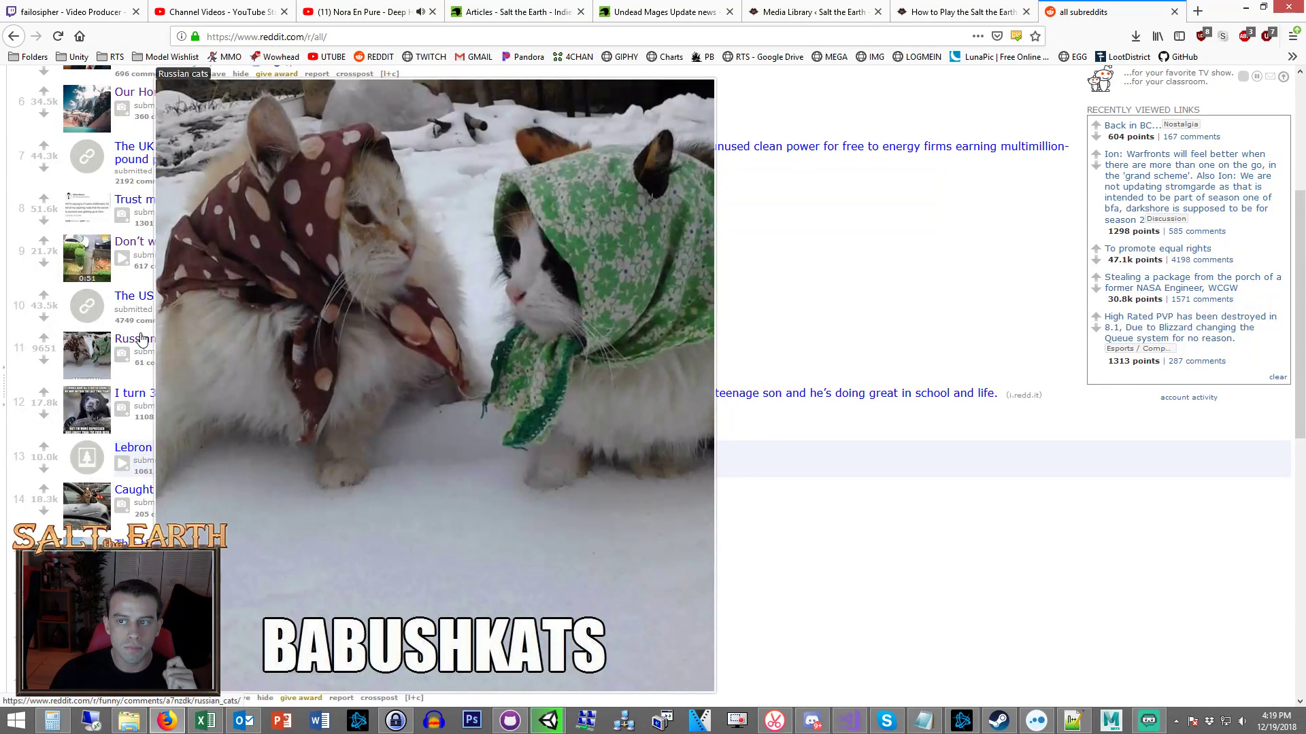
{"action": "scroll", "coordinate": [803, 310], "scroll_direction": "down", "scroll_amount": 5}
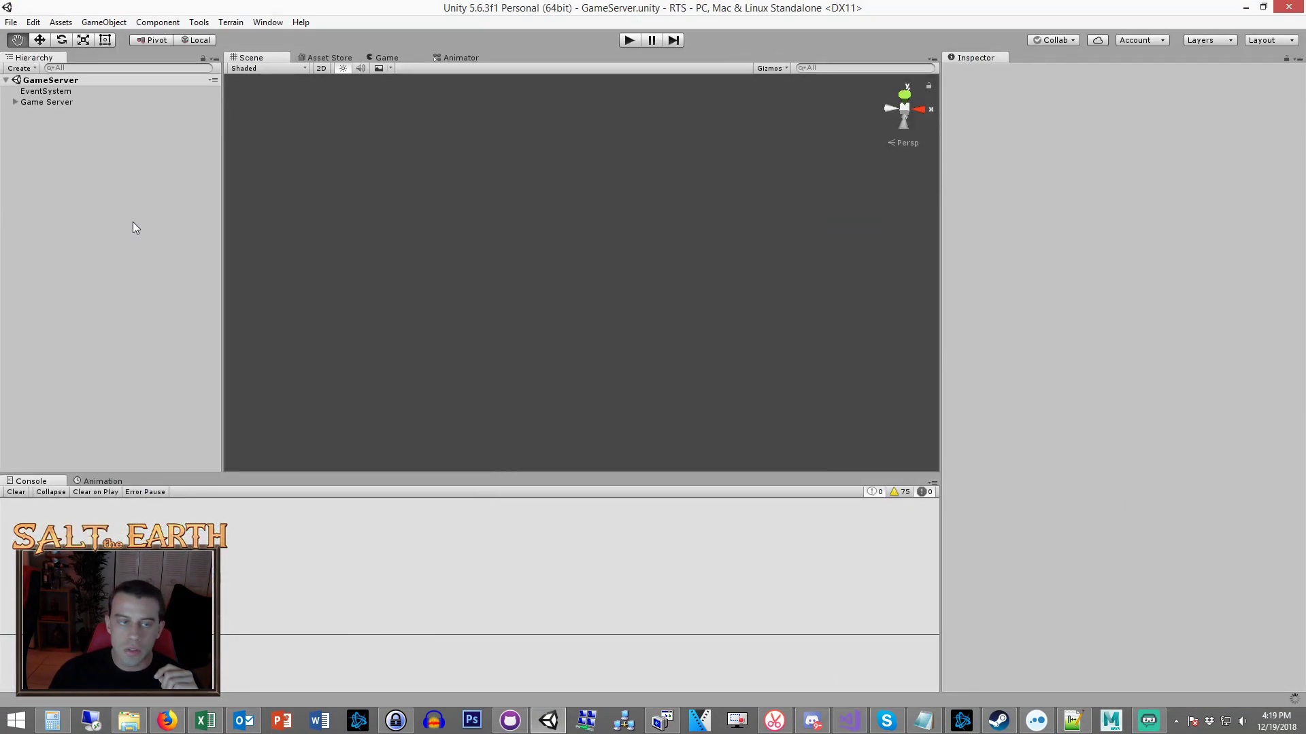
Start play mode in Unity and launch the RTS client windowed at 1280 x 720 with Fantastic graphics quality.
{"action": "left_click", "coordinate": [629, 41]}
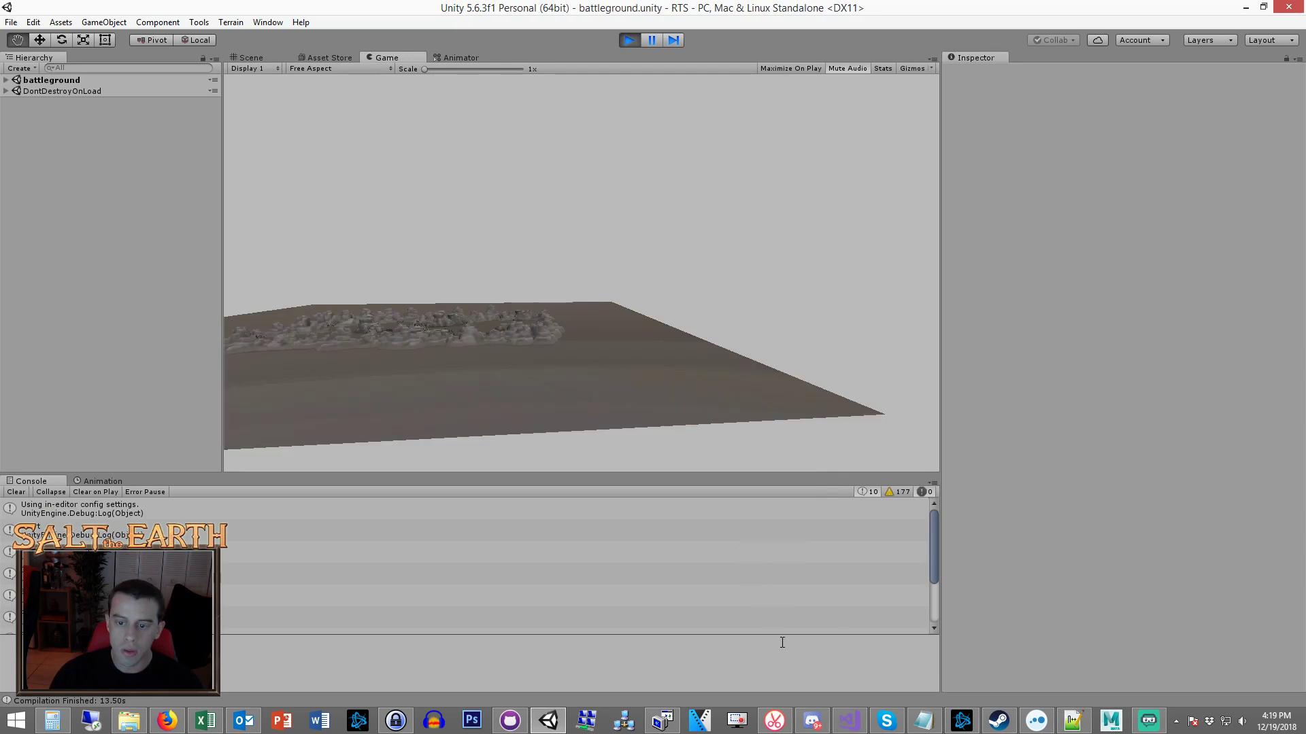
{"action": "left_click", "coordinate": [663, 718]}
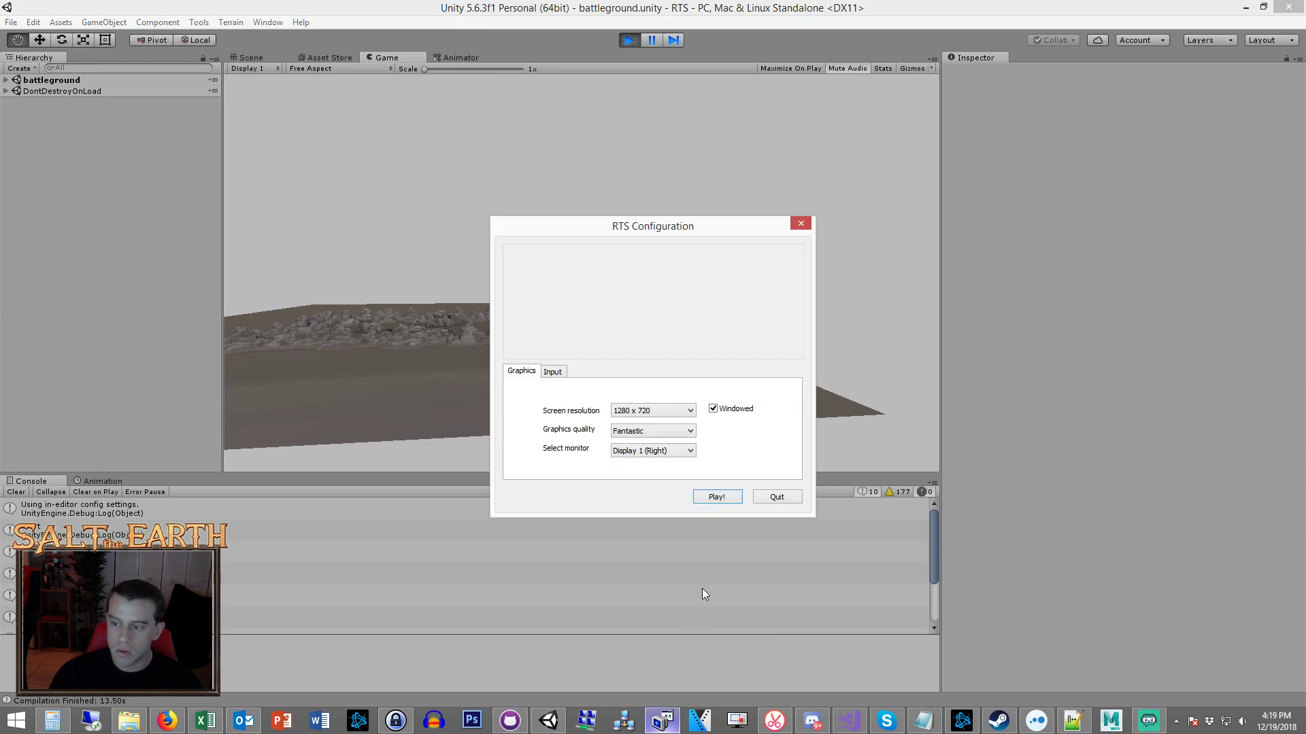
{"action": "left_click", "coordinate": [715, 498]}
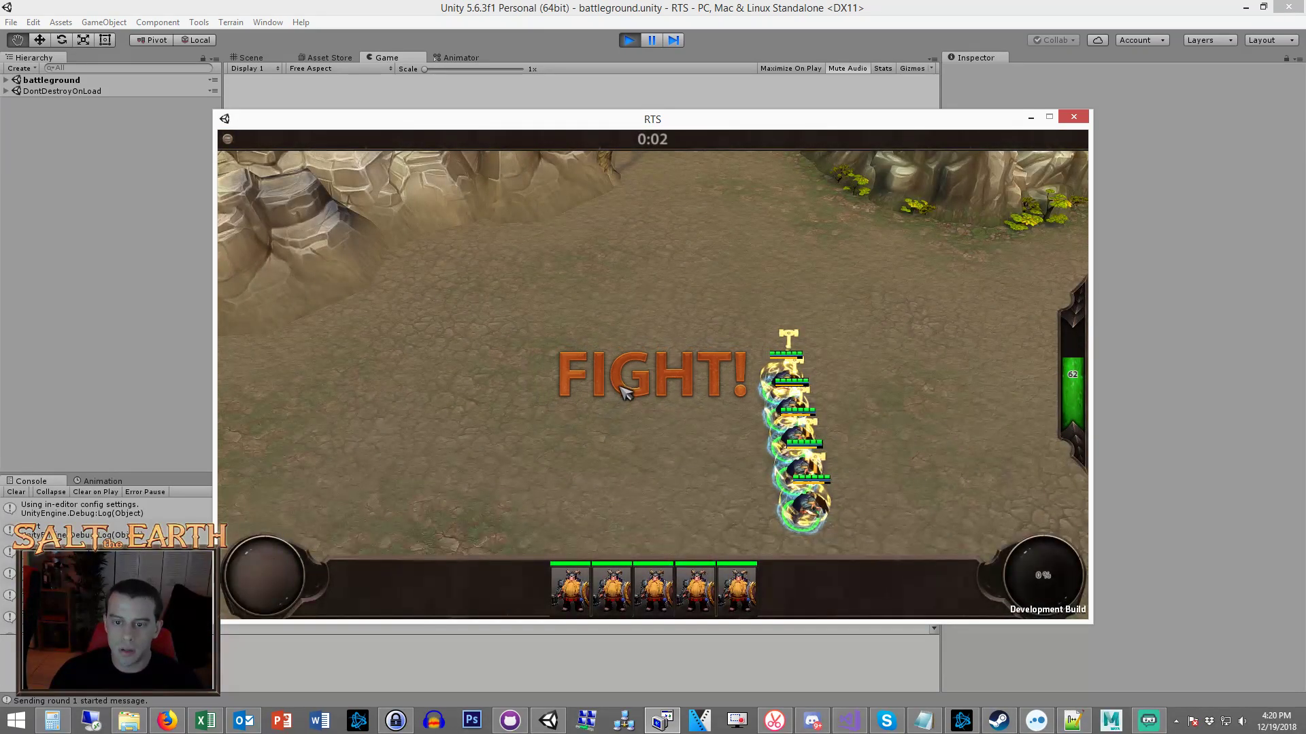
Order the Runesmith group to move off, and single out one Runesmith and send it to open ground.
{"action": "scroll", "coordinate": [748, 376], "scroll_direction": "up", "scroll_amount": 1}
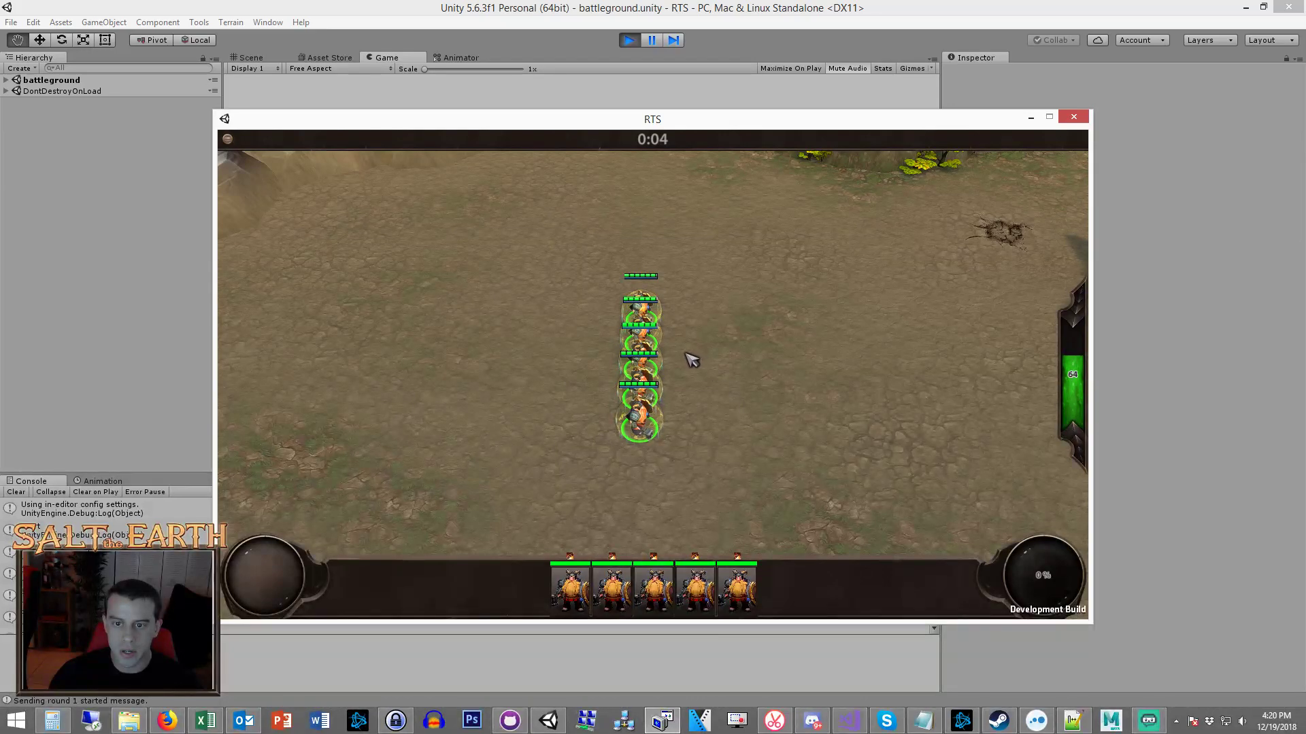
{"action": "left_click_drag", "start_coordinate": [686, 340], "coordinate": [573, 438]}
{"action": "right_click", "coordinate": [876, 449]}
{"action": "key", "text": "w"}
{"action": "left_click", "coordinate": [819, 369]}
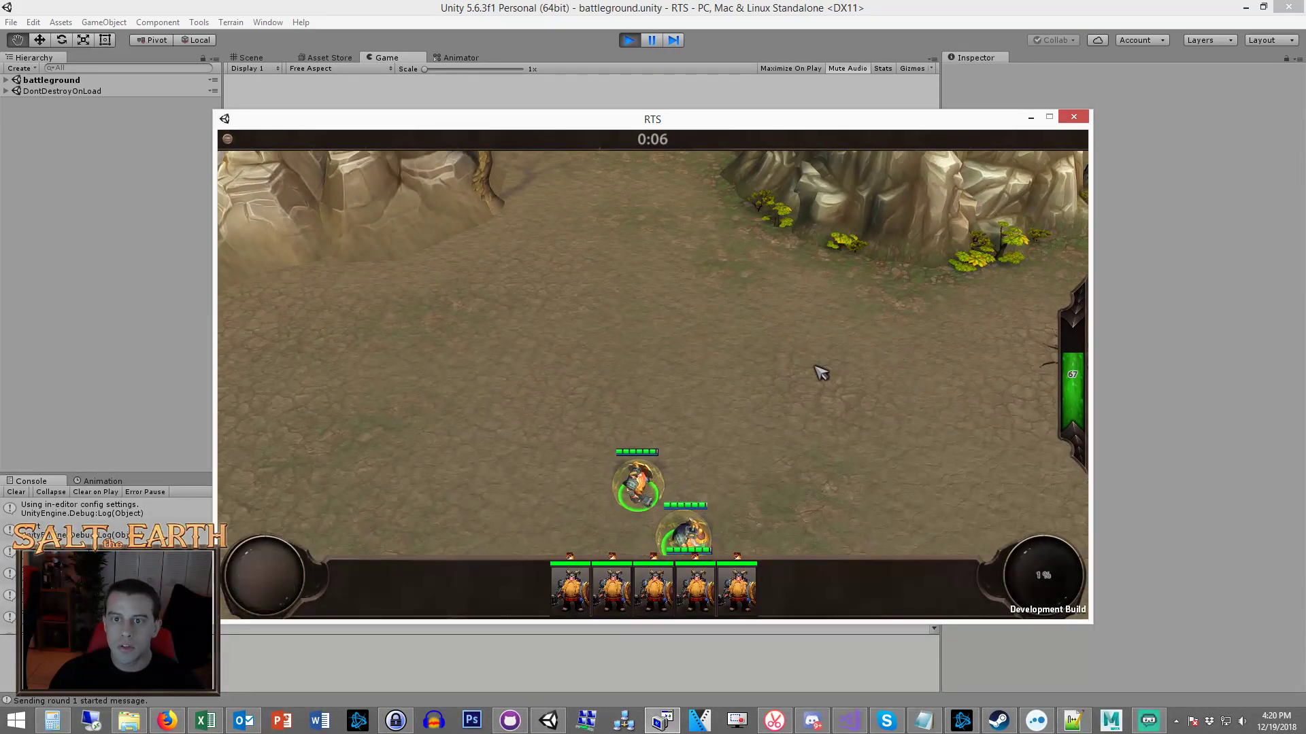
{"action": "left_click_drag", "start_coordinate": [607, 392], "coordinate": [466, 479]}
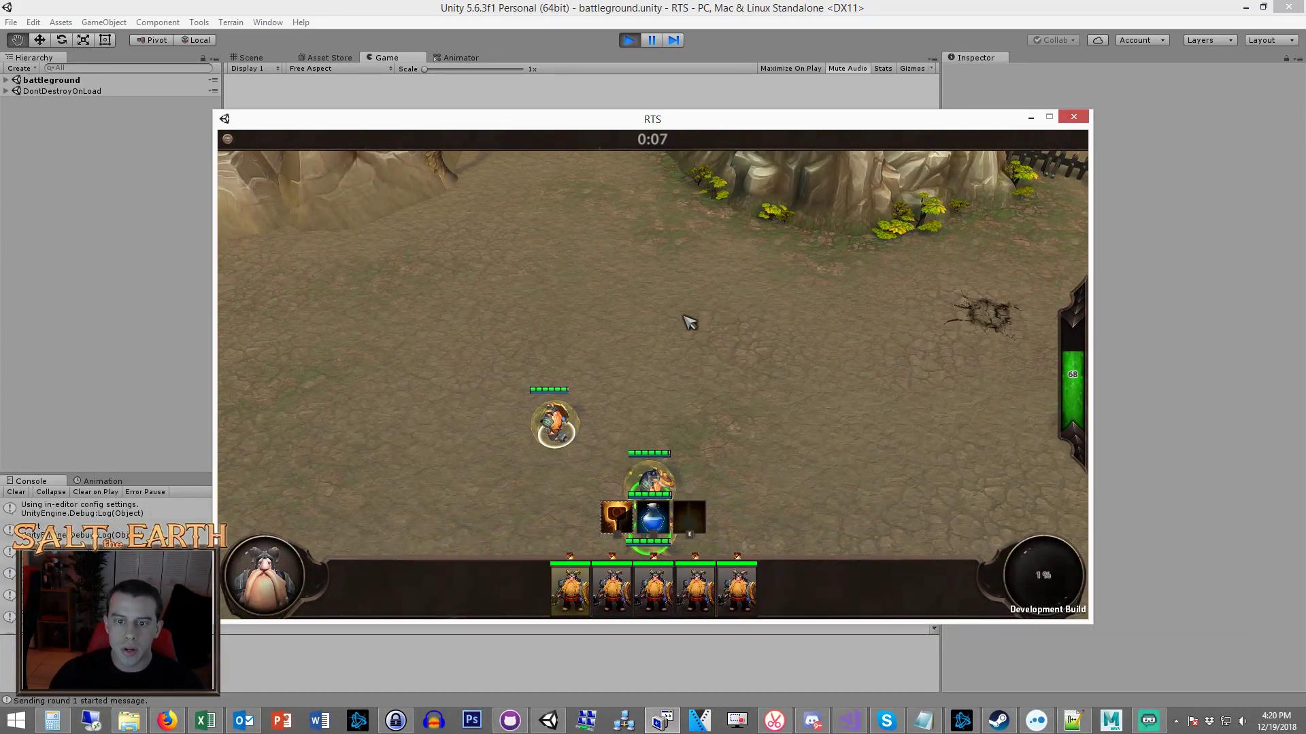
{"action": "right_click", "coordinate": [698, 305]}
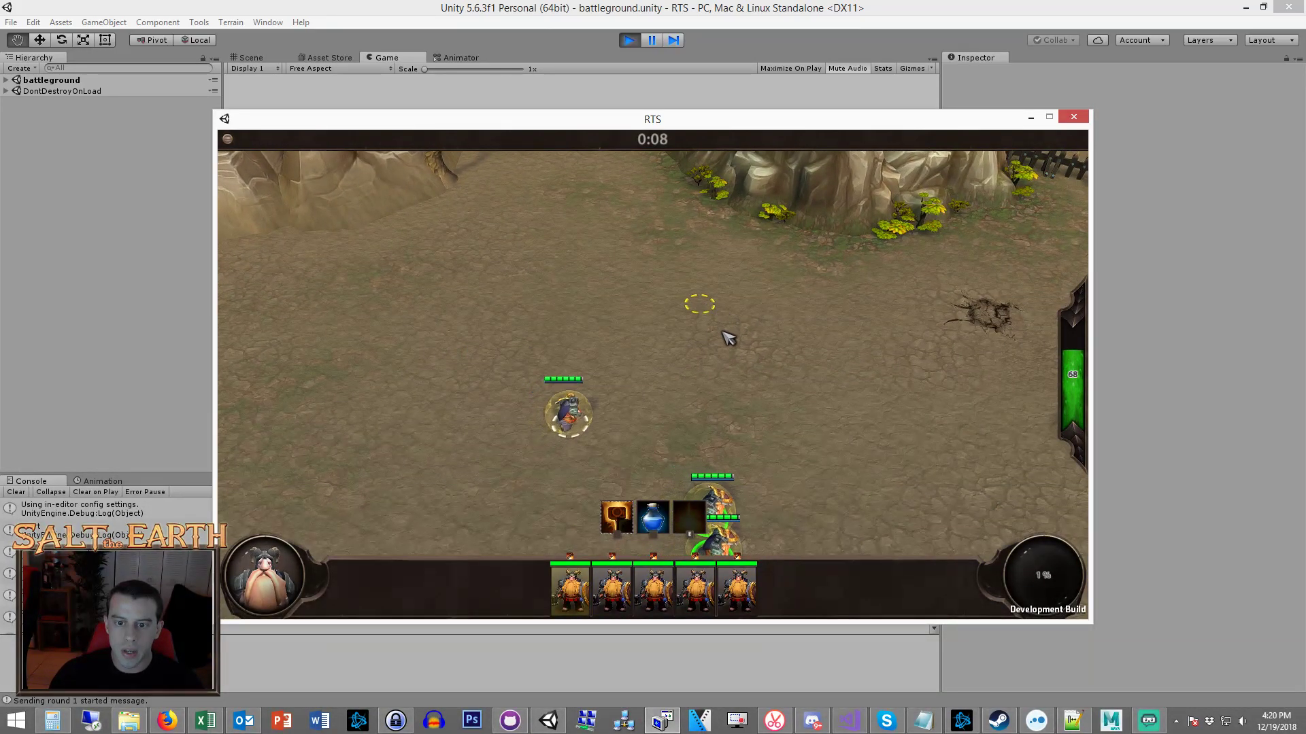
Send the selected Runesmith toward the craters near the giant skeleton.
{"action": "middle_click_drag", "start_coordinate": [724, 332], "coordinate": [631, 403]}
{"action": "key", "text": "d"}
{"action": "key", "text": "w"}
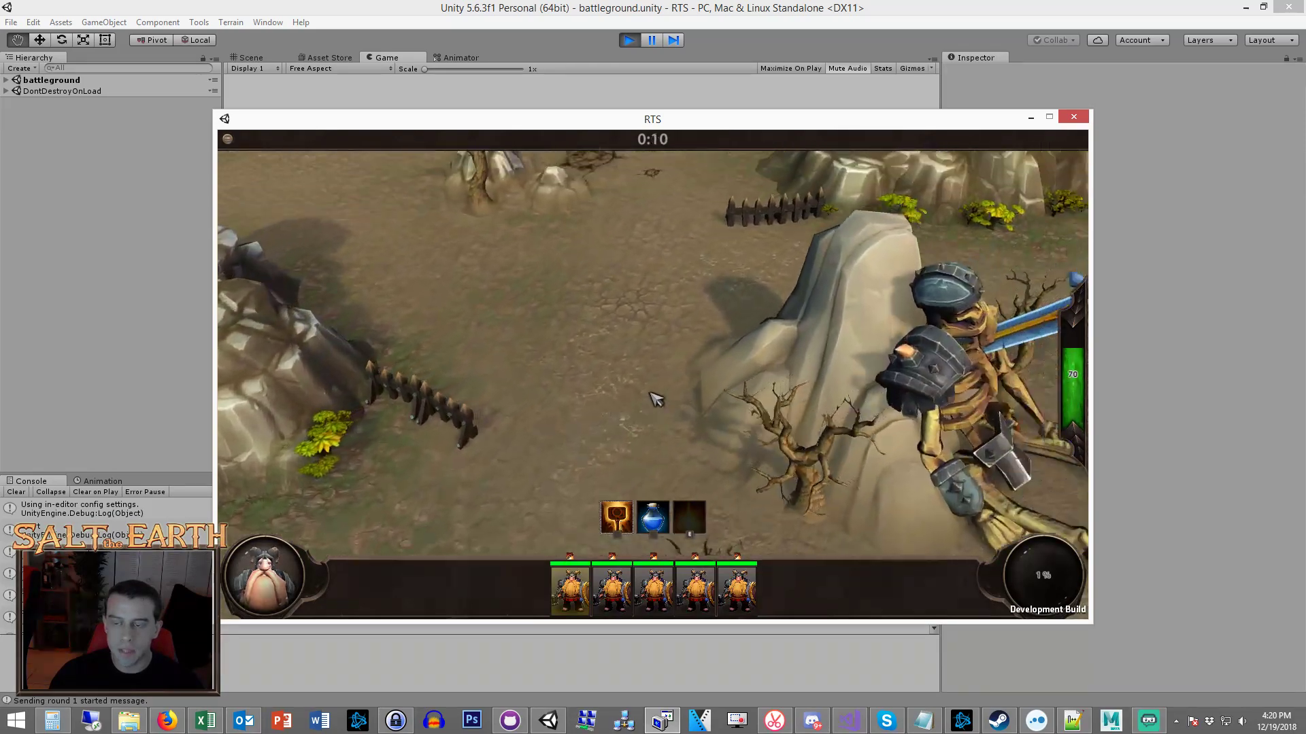
{"action": "key", "text": "s"}
{"action": "key", "text": "a"}
{"action": "key", "text": "w"}
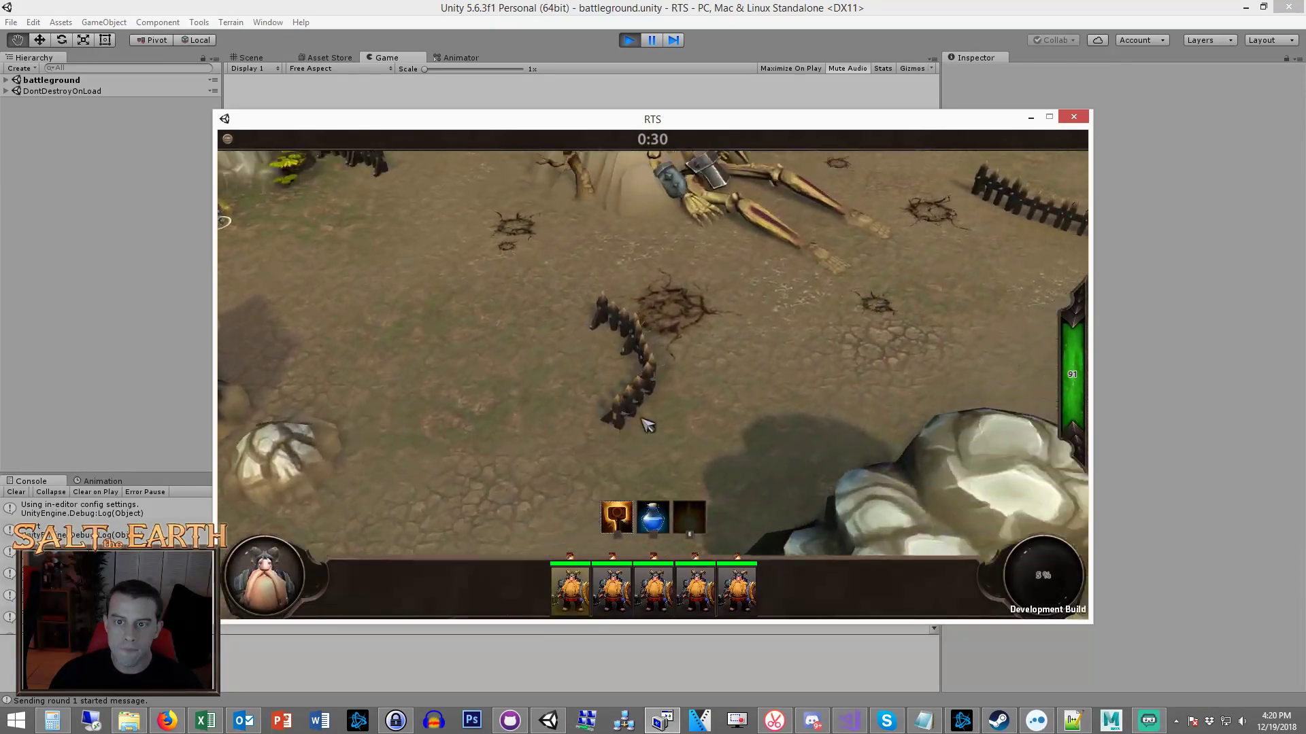
{"action": "right_click", "coordinate": [648, 381]}
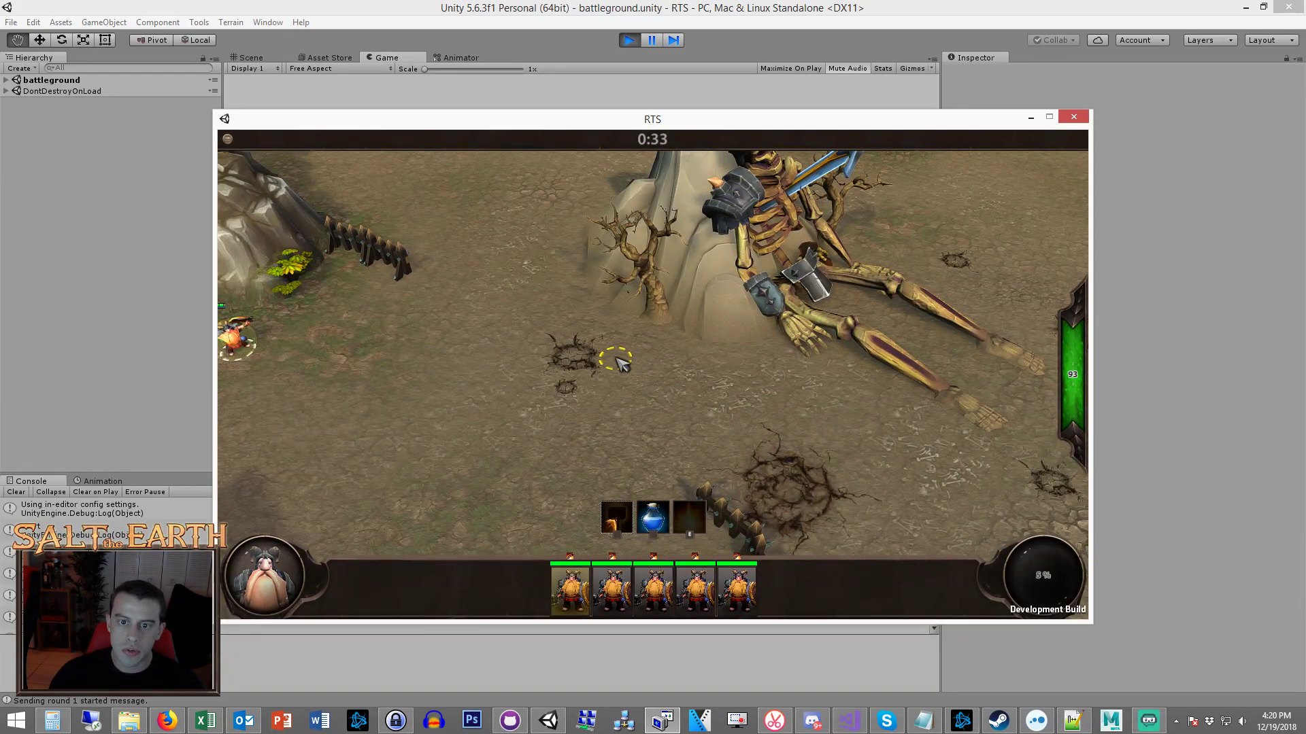
{"action": "scroll", "coordinate": [622, 365], "scroll_direction": "up", "scroll_amount": 3}
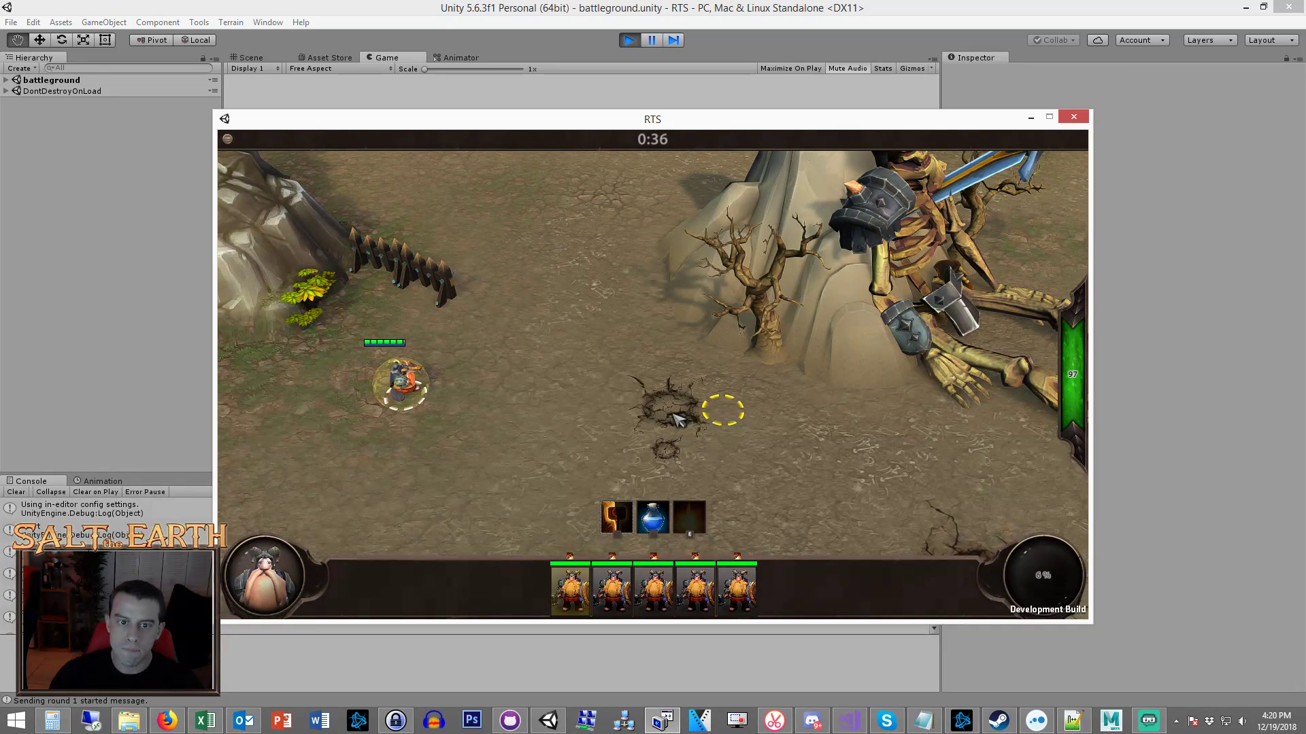
Place the Runesmith in the clear spot in front of the dead tree, facing the camera.
{"action": "key", "text": "Right"}
{"action": "scroll", "coordinate": [643, 404], "scroll_direction": "up", "scroll_amount": 3}
{"action": "key", "text": "Up"}
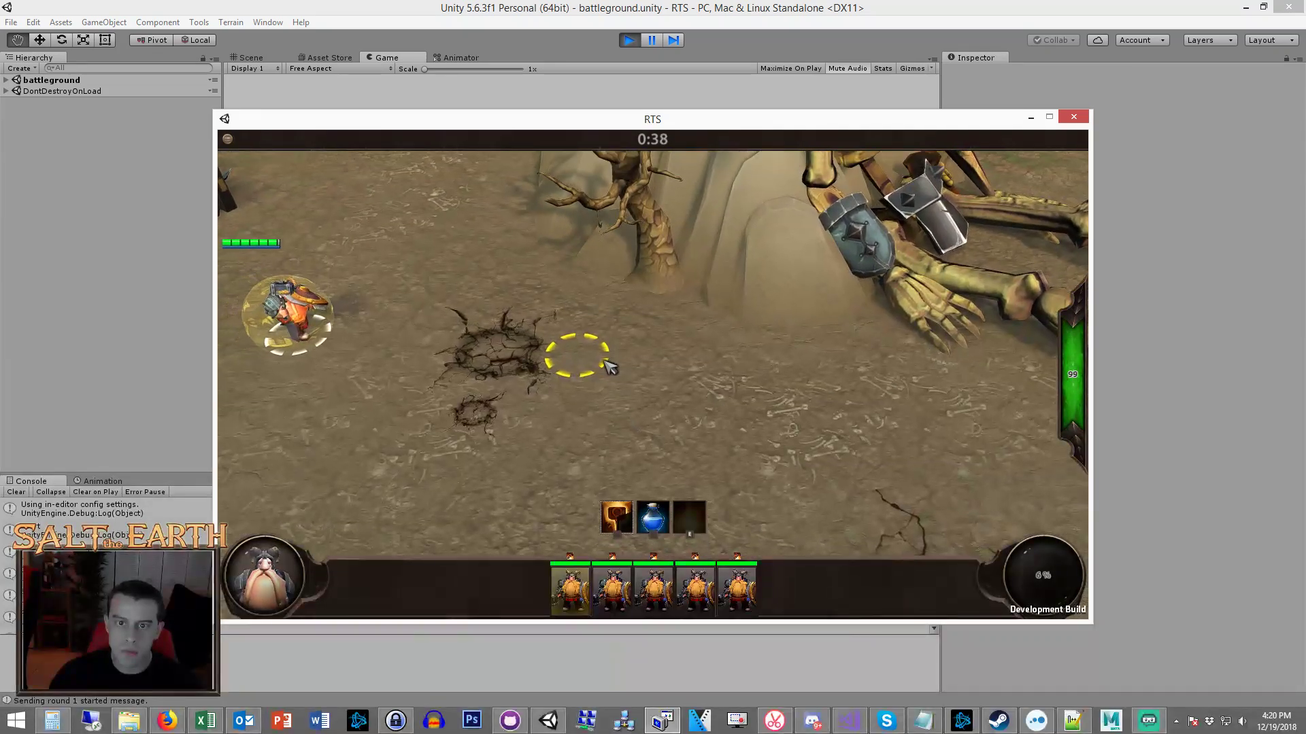
{"action": "right_click", "coordinate": [624, 327]}
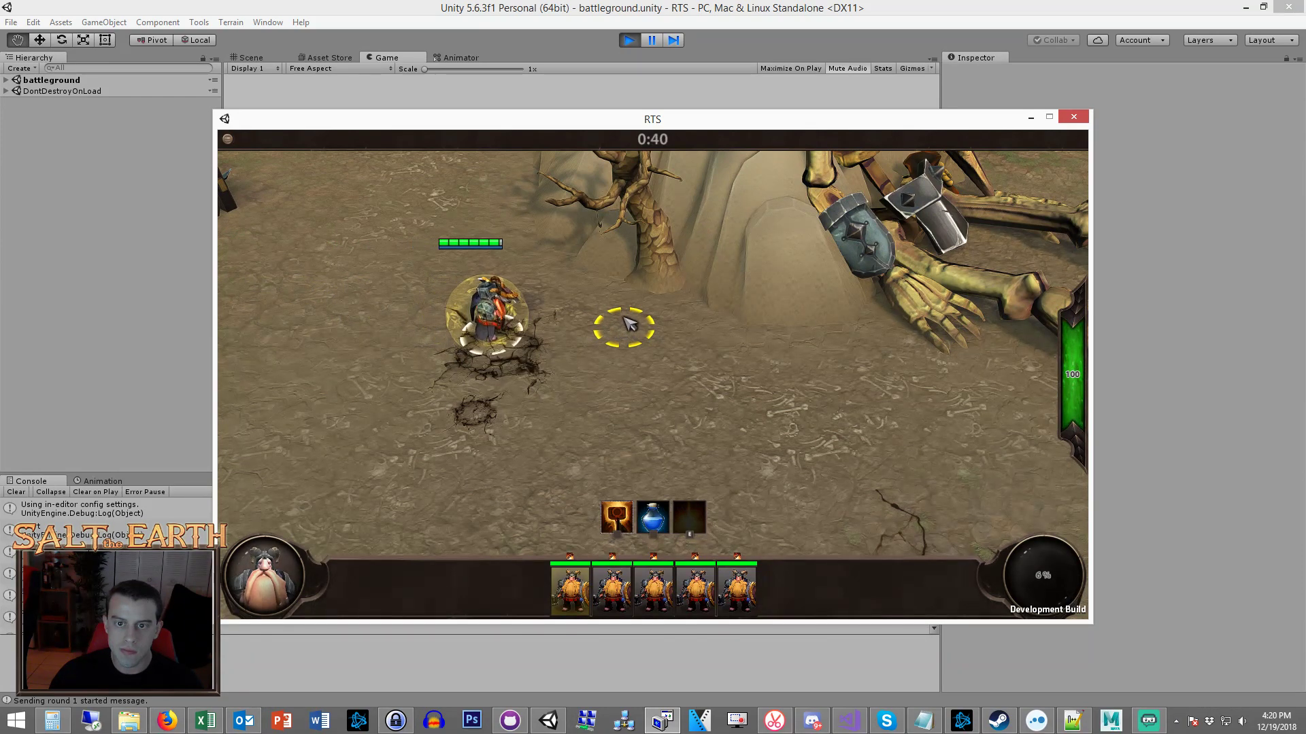
{"action": "right_click", "coordinate": [638, 331]}
{"action": "right_click", "coordinate": [617, 341]}
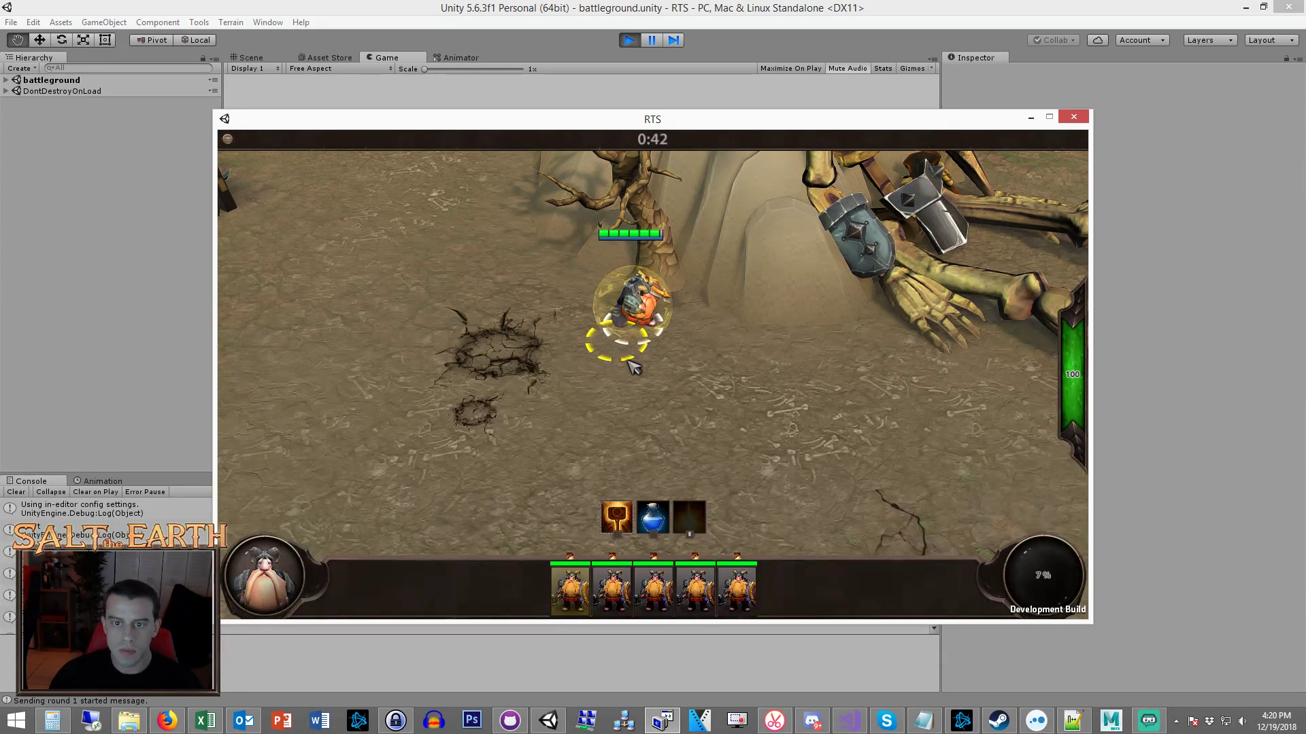
{"action": "right_click", "coordinate": [642, 357]}
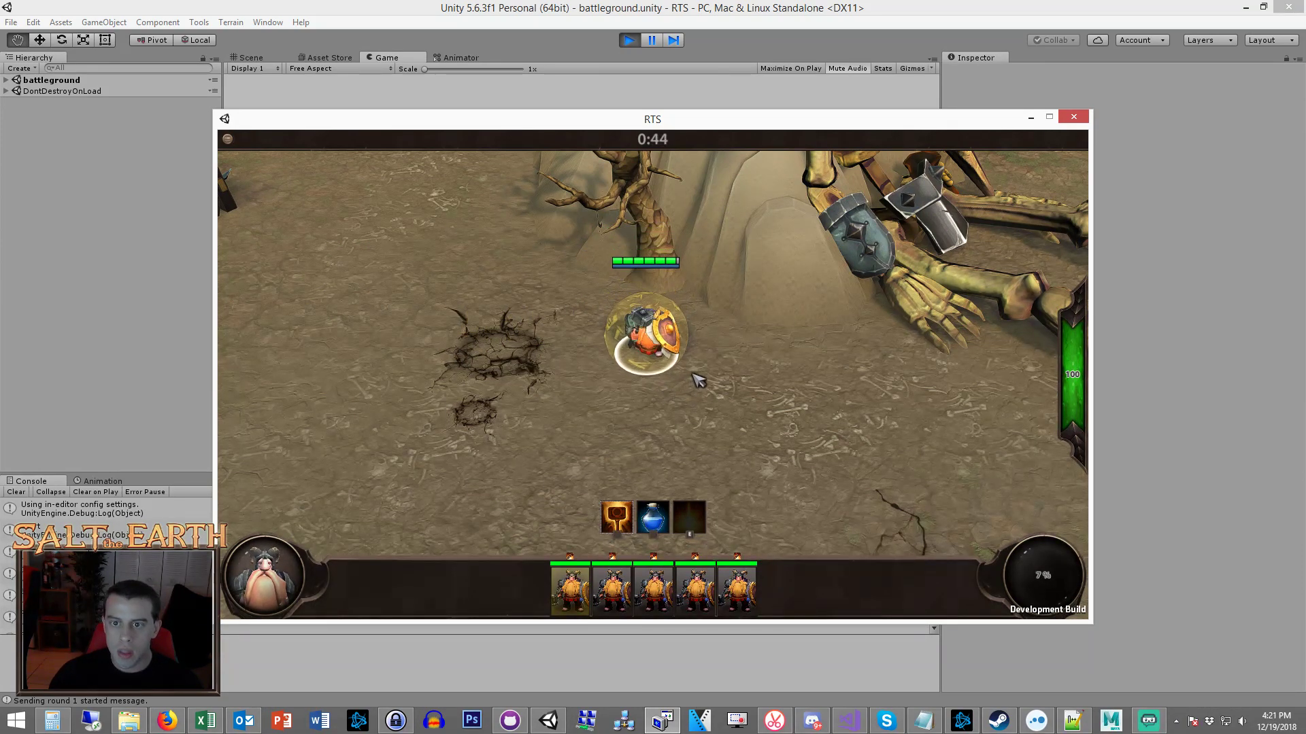
Reselect the Runesmith and test its first ability in front of the dead tree with the game interface hidden.
{"action": "left_click", "coordinate": [733, 394]}
{"action": "left_click", "coordinate": [650, 346]}
{"action": "key", "text": "q"}
{"action": "left_click", "coordinate": [767, 421]}
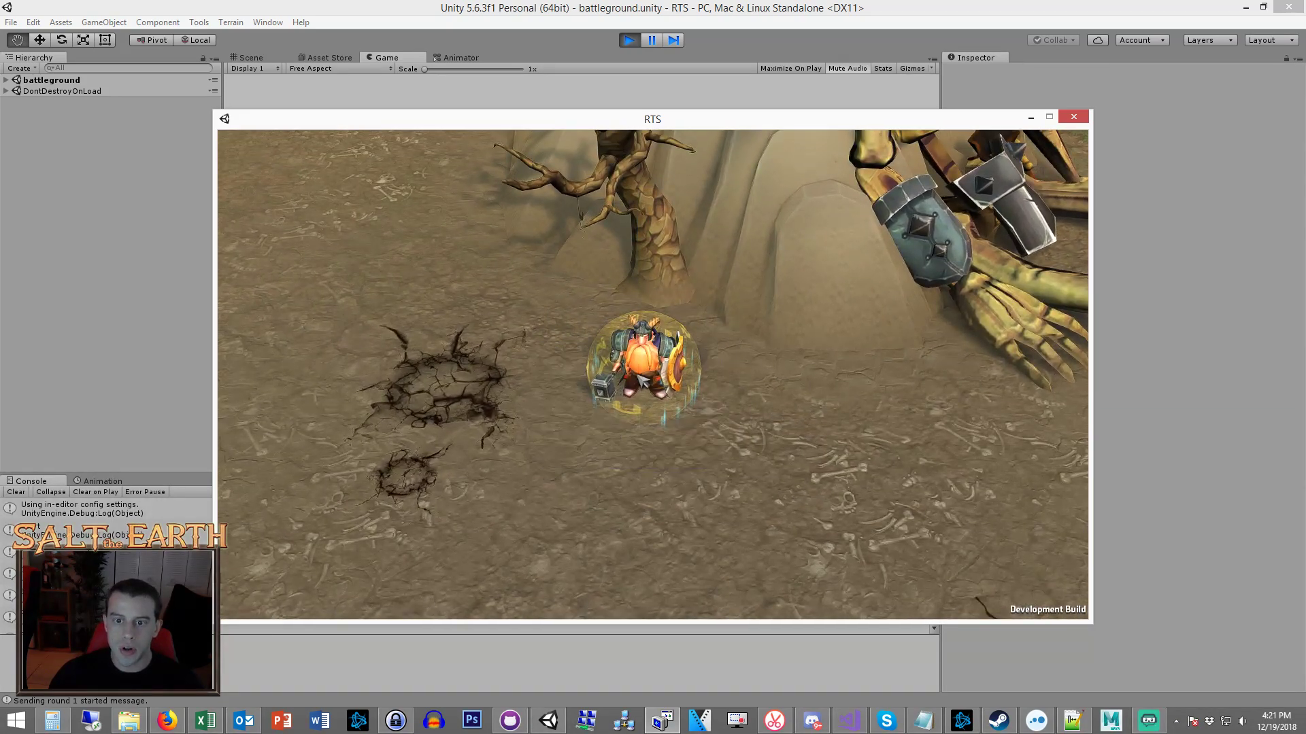
{"action": "right_click", "coordinate": [633, 403]}
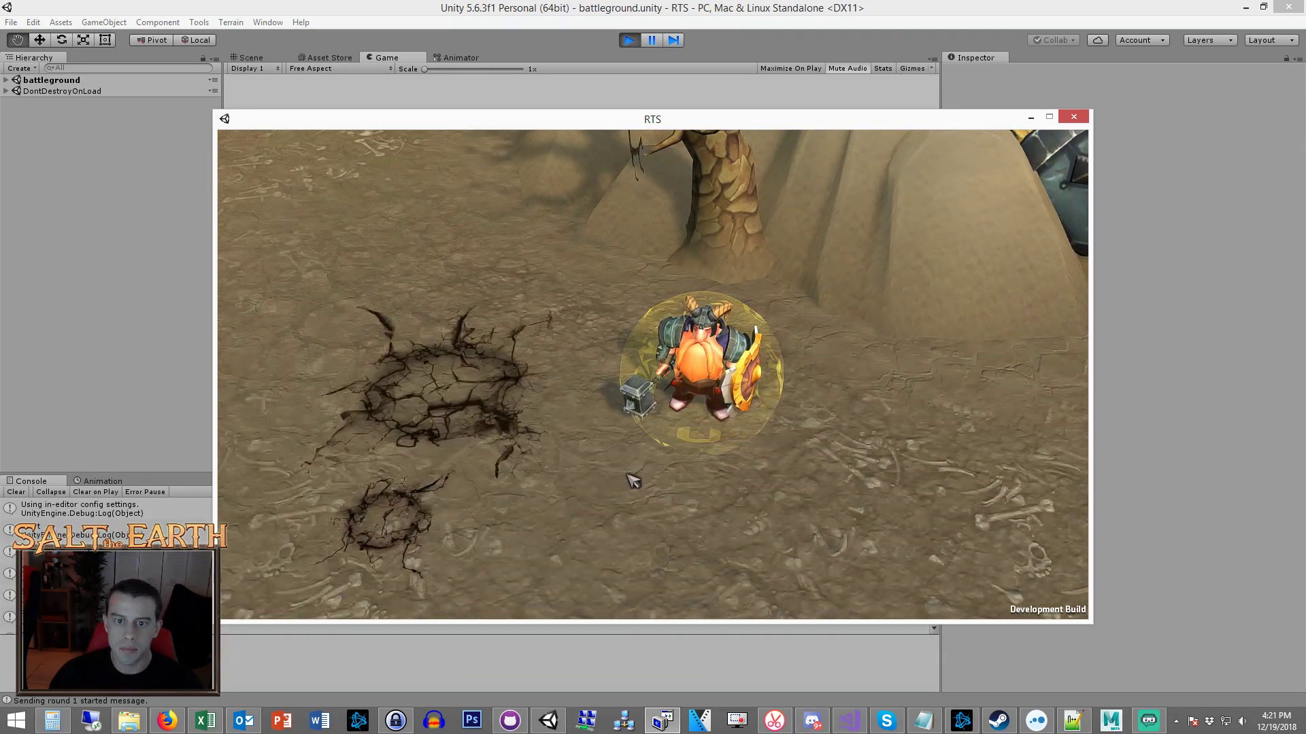
Move the Runesmith from the craters to the grassy ground beside the spiked fence.
{"action": "right_click", "coordinate": [691, 406]}
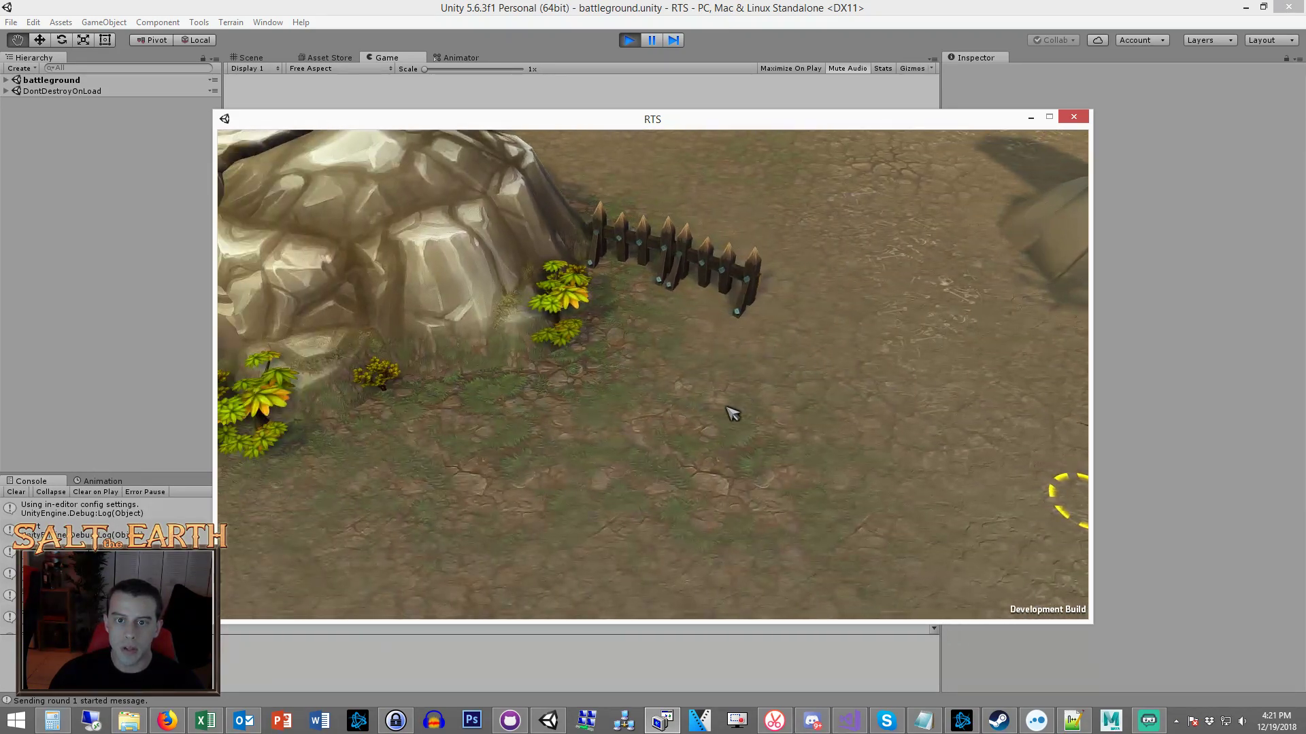
{"action": "right_click", "coordinate": [723, 406]}
{"action": "right_click", "coordinate": [709, 441]}
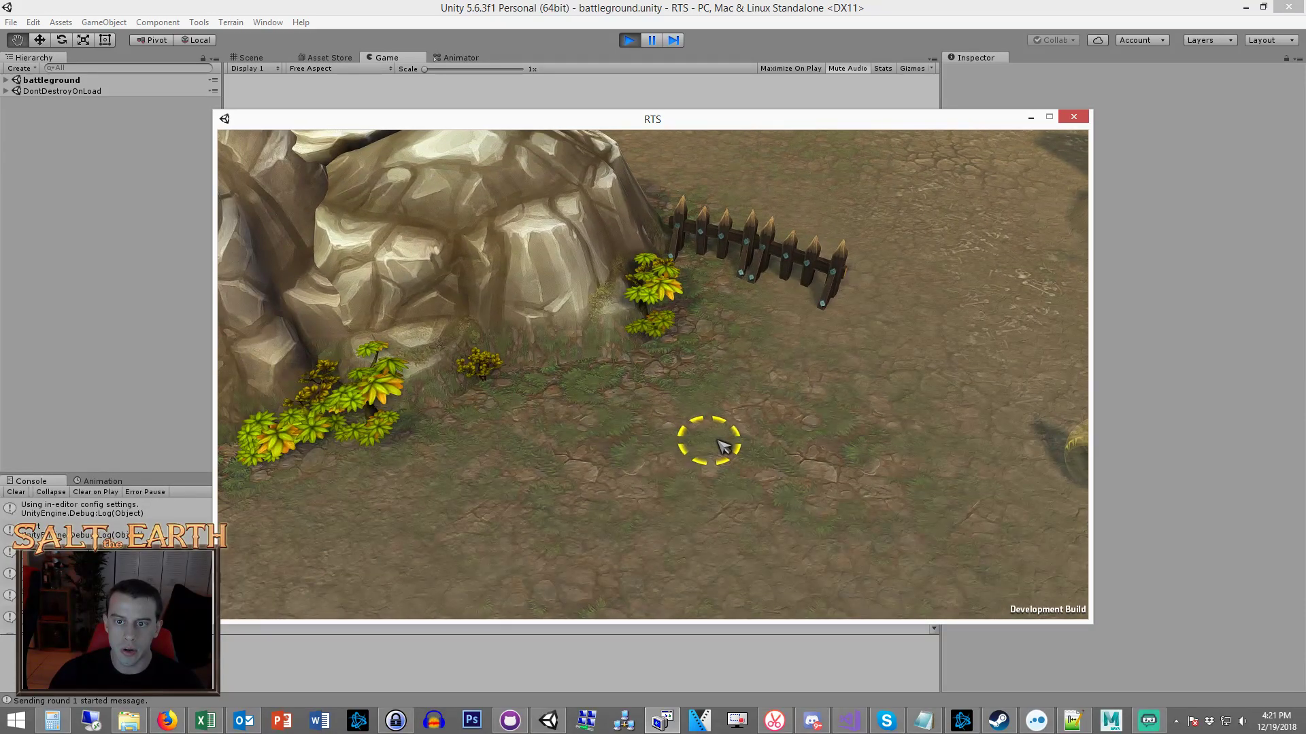
{"action": "key", "text": "Up"}
{"action": "right_click", "coordinate": [740, 437]}
{"action": "right_click", "coordinate": [729, 406]}
{"action": "key", "text": "Up"}
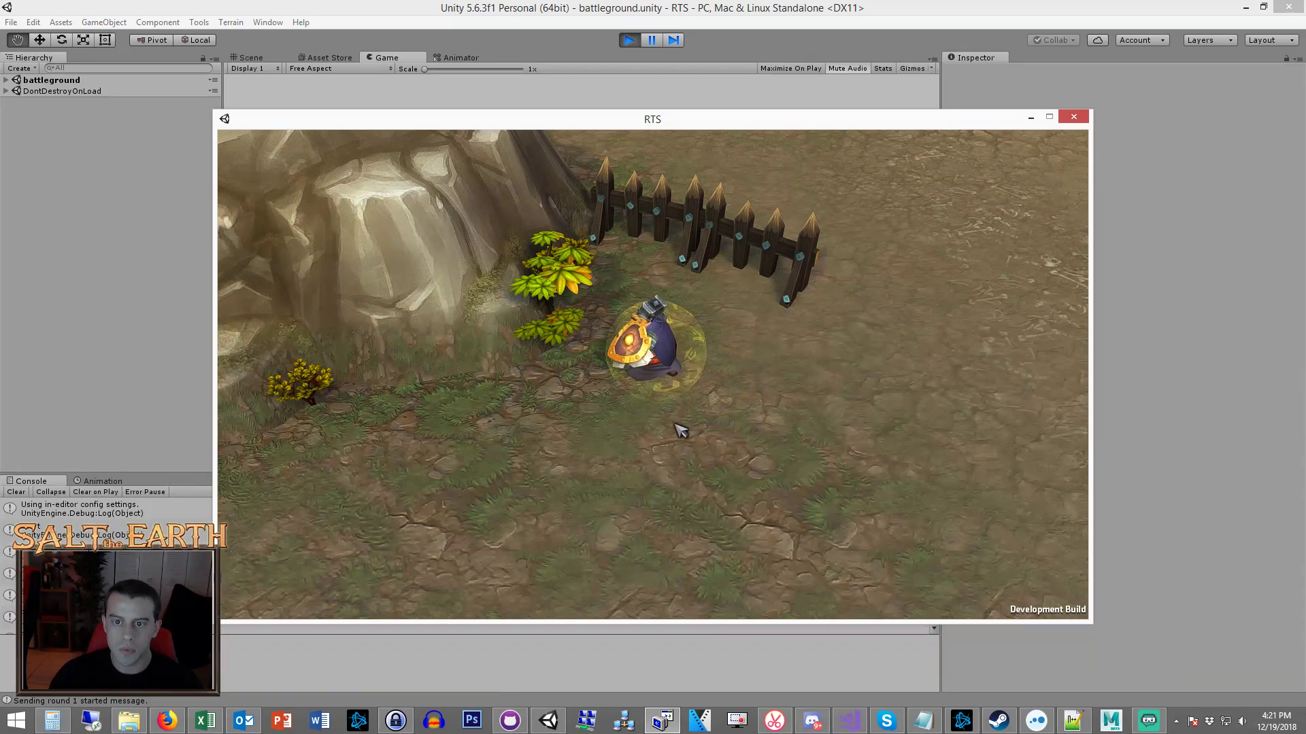
Turn the Runesmith to face the camera on the grass below the fence and frame it in the view.
{"action": "right_click", "coordinate": [677, 428]}
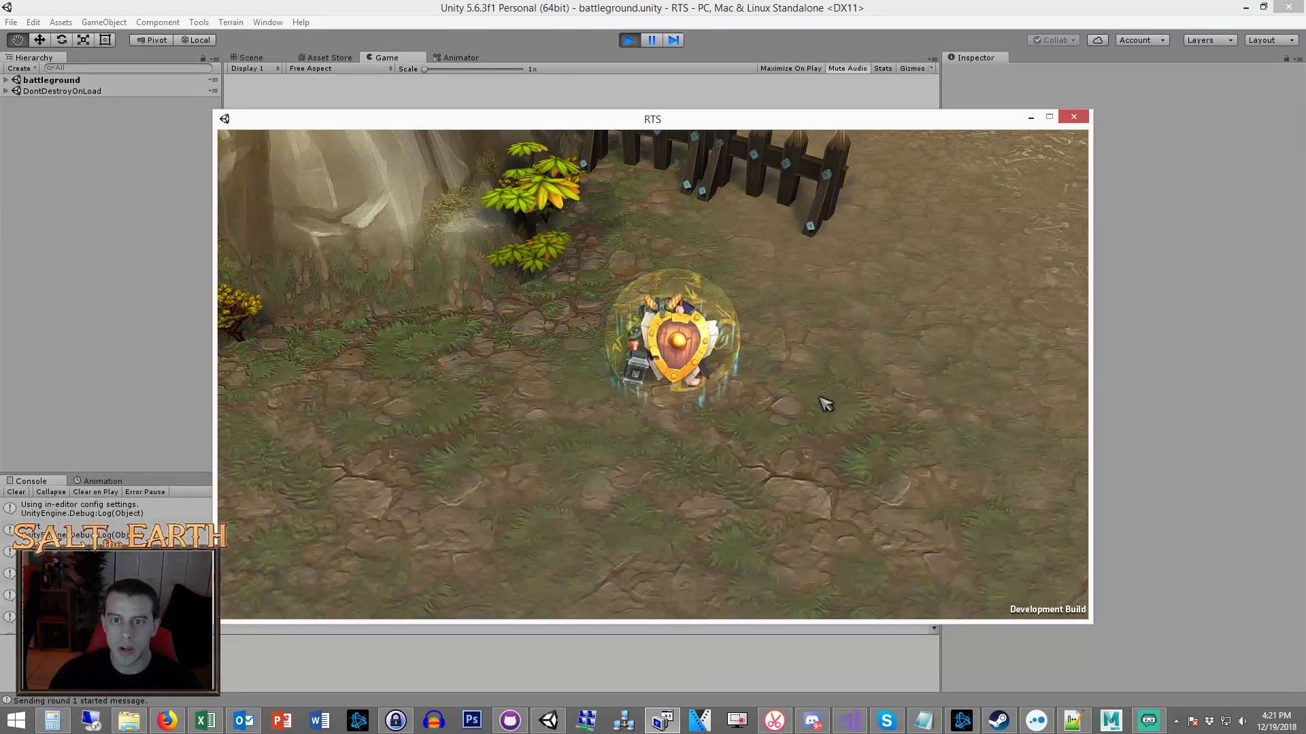
{"action": "key", "text": "Up"}
{"action": "key", "text": "Up"}
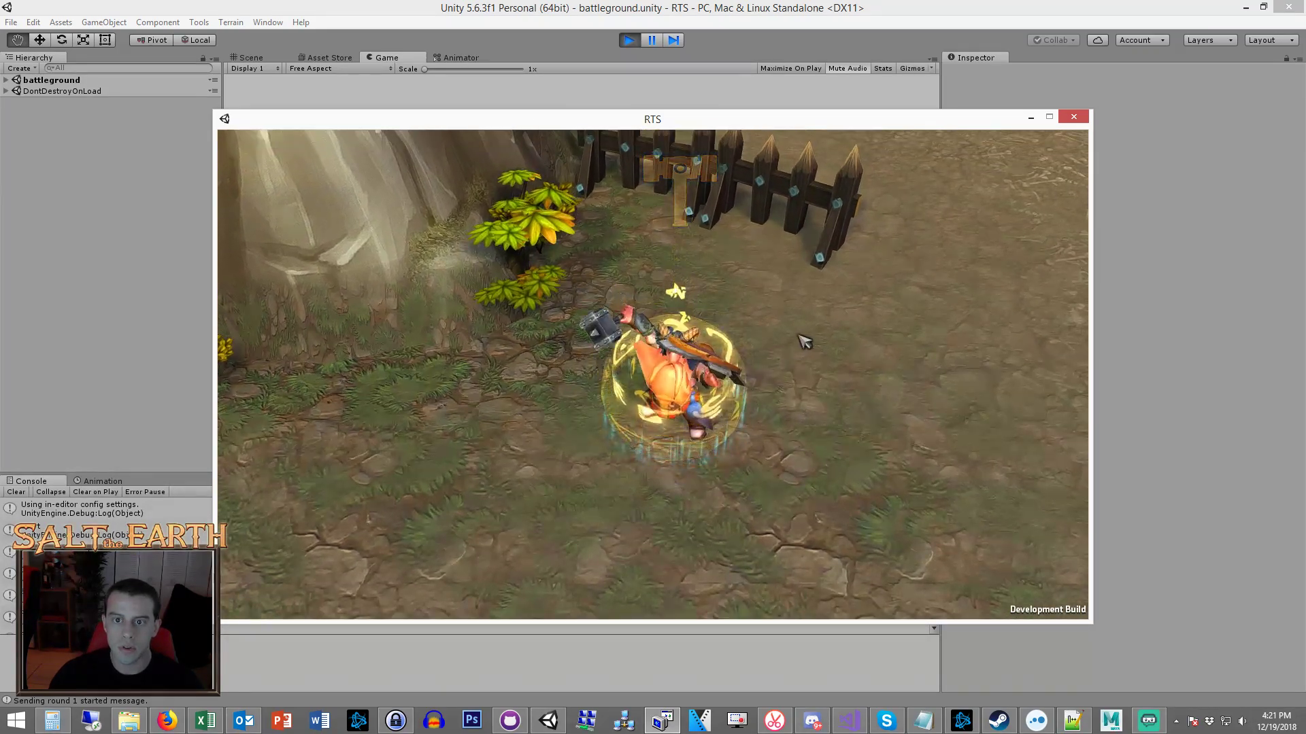
{"action": "right_click", "coordinate": [676, 435]}
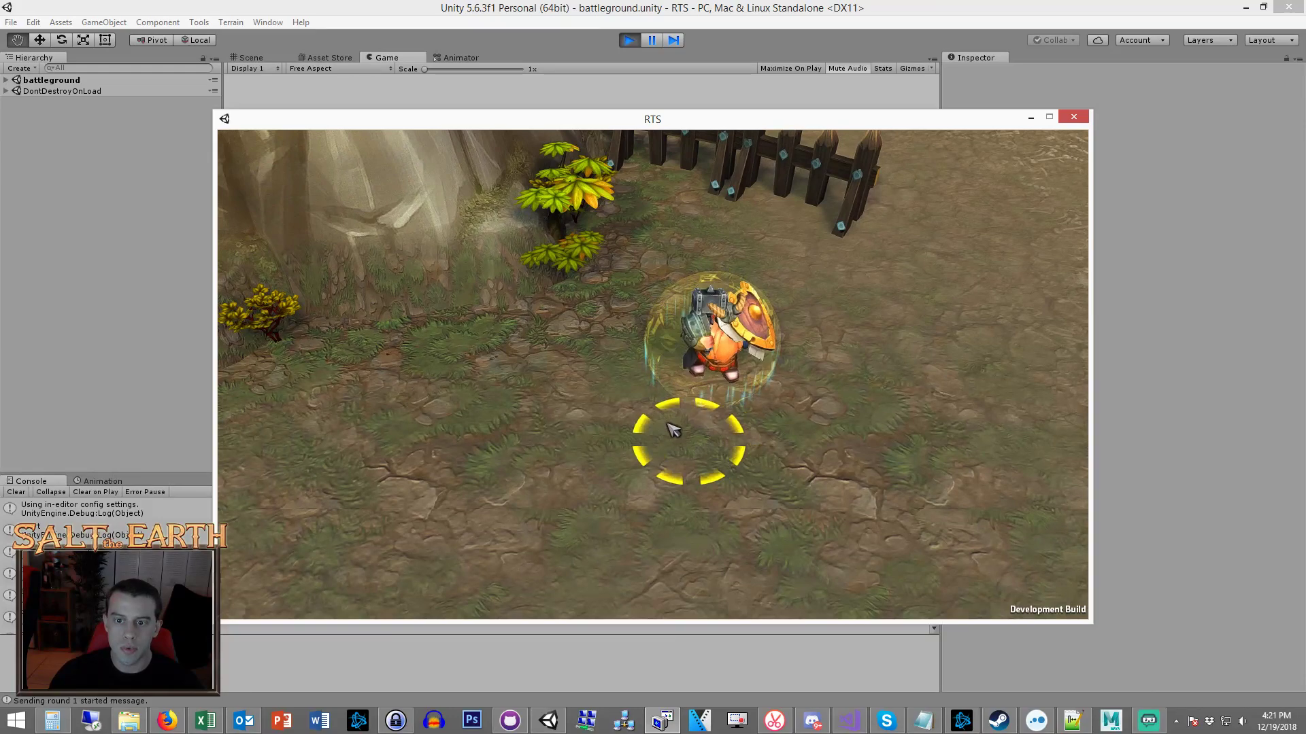
{"action": "right_click", "coordinate": [644, 461]}
{"action": "left_click_drag", "start_coordinate": [716, 375], "coordinate": [508, 557]}
{"action": "key", "text": "Down"}
{"action": "key", "text": "Left"}
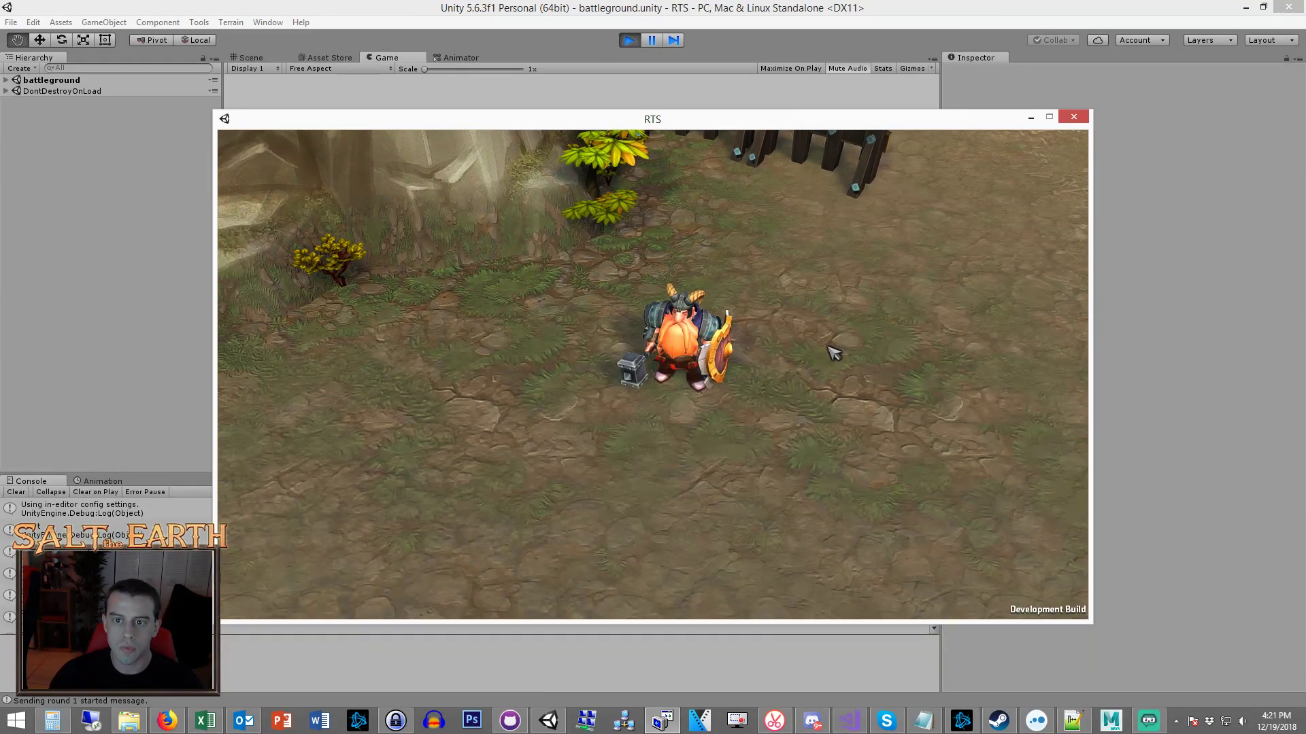
{"action": "key", "text": "Up"}
{"action": "key", "text": "Right"}
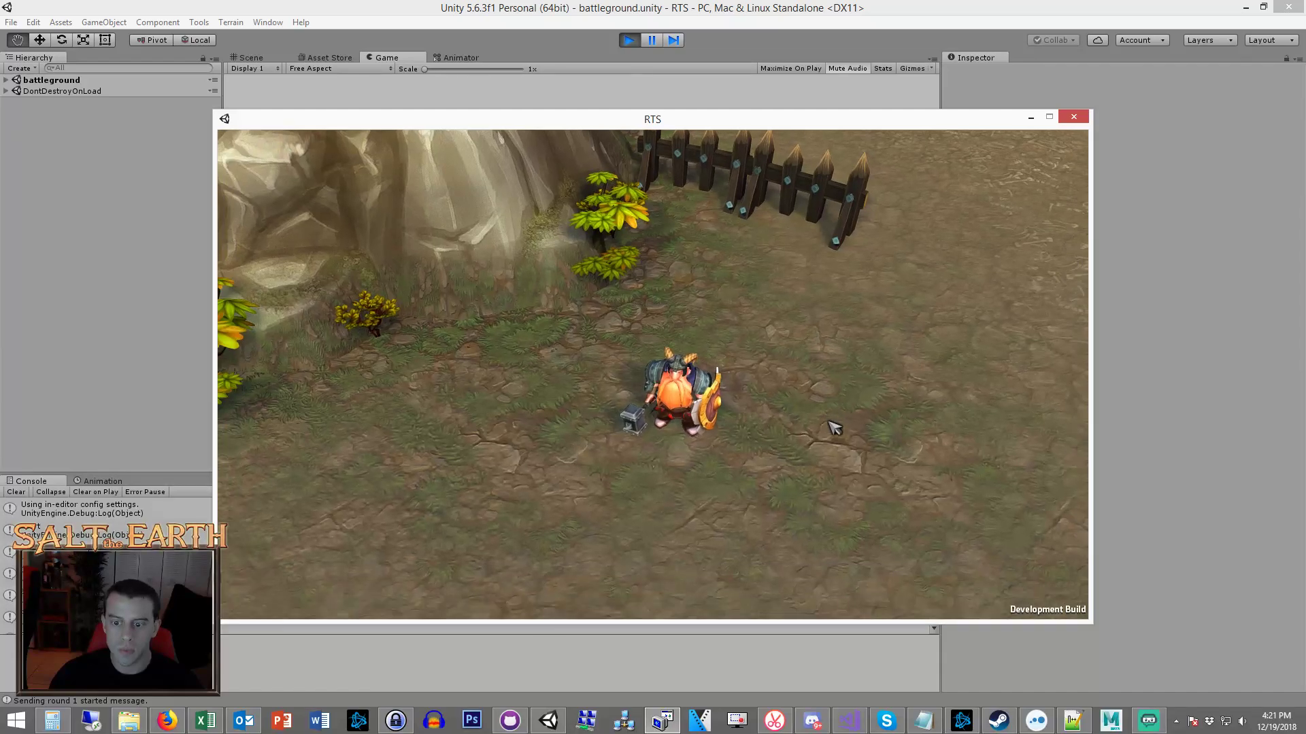
Open VClip and center its 500x400 capture frame over the Runesmith, with the game view zoomed out slightly.
{"action": "left_click", "coordinate": [776, 721]}
{"action": "left_click_drag", "start_coordinate": [650, 143], "coordinate": [770, 213]}
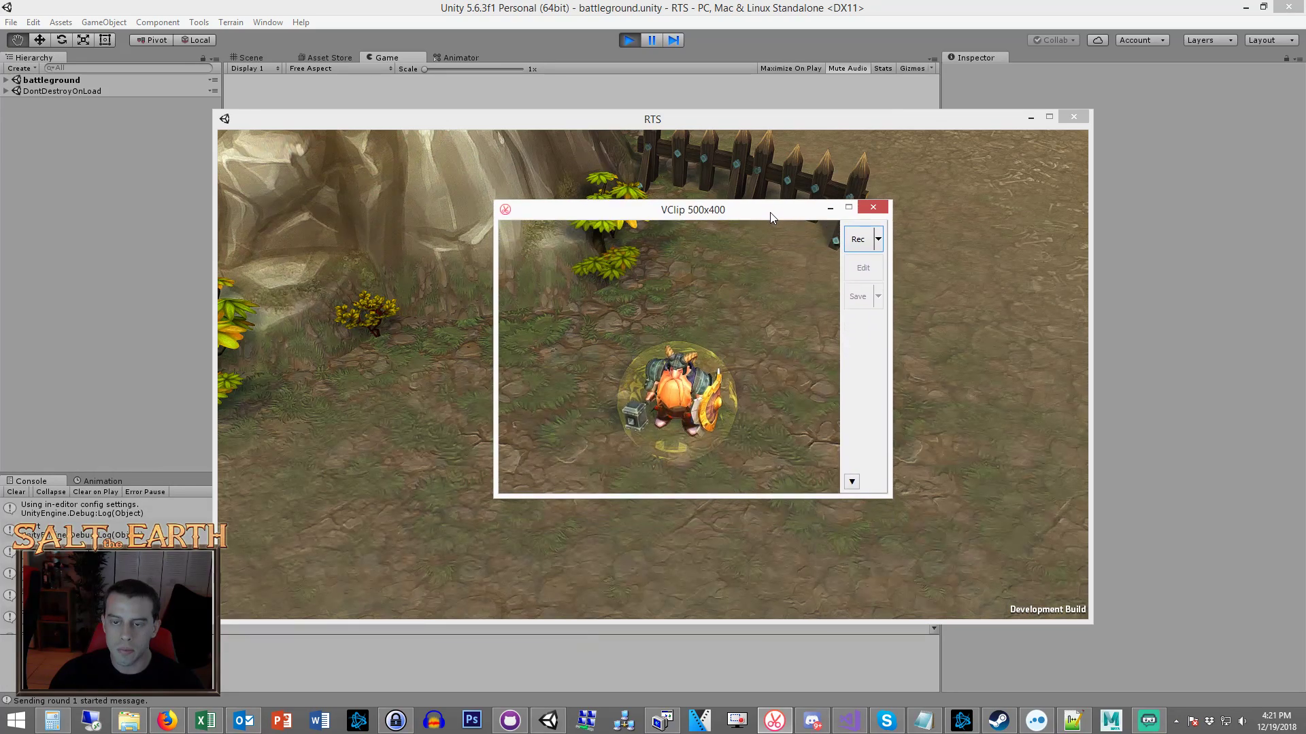
{"action": "left_click", "coordinate": [1006, 356]}
{"action": "scroll", "coordinate": [985, 351], "scroll_direction": "down", "scroll_amount": 4}
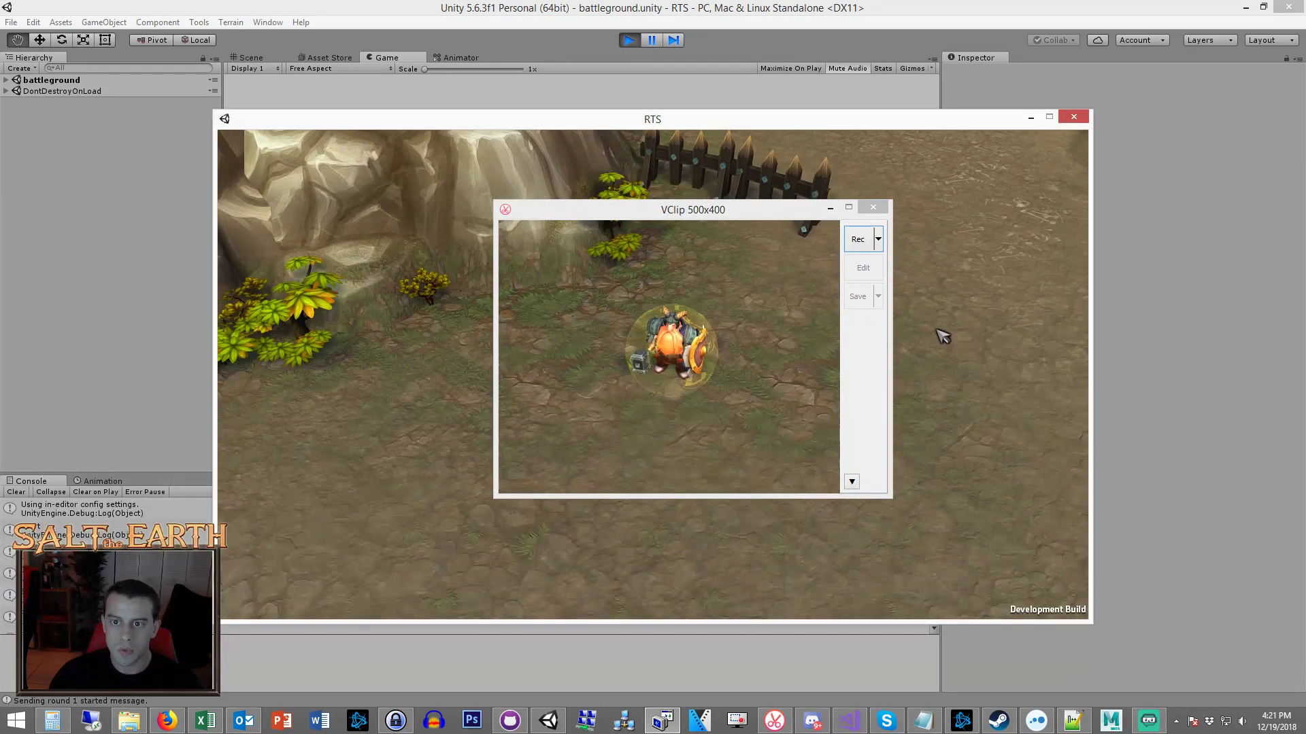
{"action": "left_click_drag", "start_coordinate": [733, 214], "coordinate": [725, 200]}
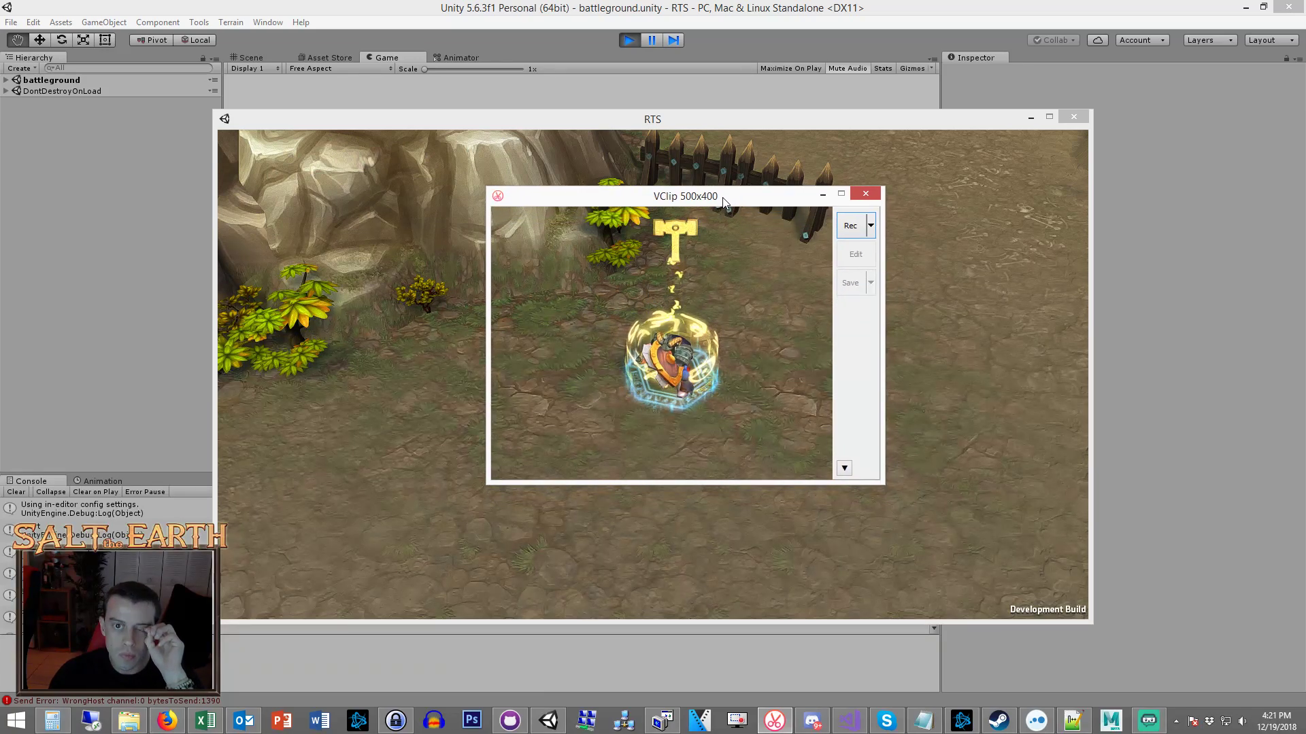
Switch to Unity and set the Forge Fathers Blessing cast time to 99999 on DwarfRunesmith [0] through [4].
{"action": "left_click", "coordinate": [73, 242]}
{"action": "left_click", "coordinate": [14, 81]}
{"action": "left_click", "coordinate": [6, 80]}
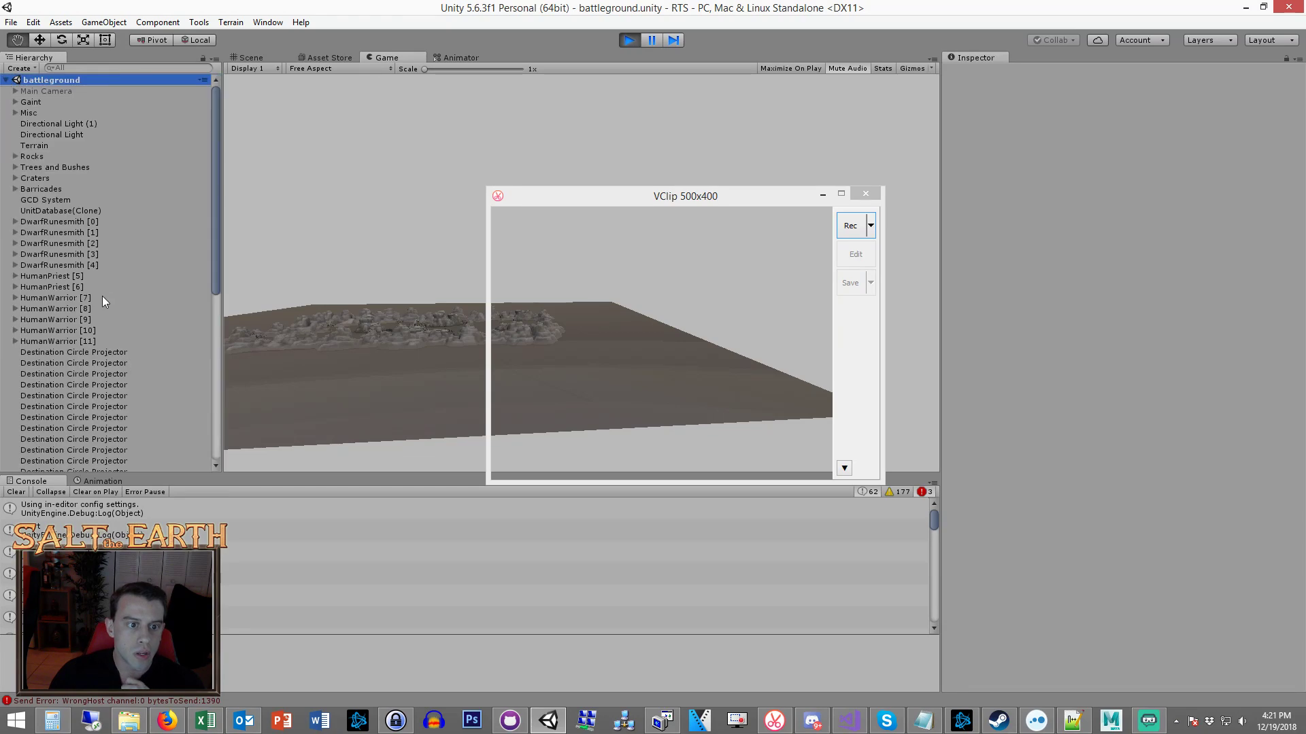
{"action": "left_click", "coordinate": [88, 222]}
{"action": "left_click", "coordinate": [86, 264], "text": "shift"}
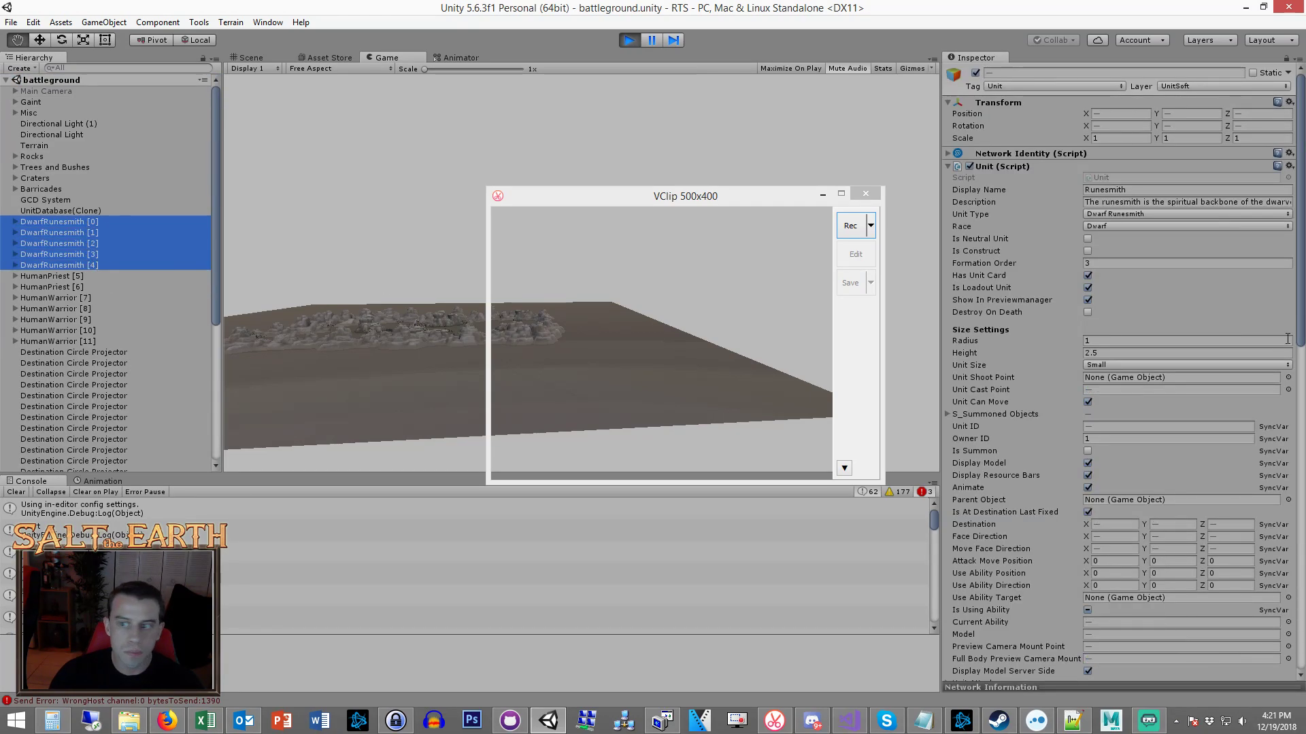
{"action": "scroll", "coordinate": [1018, 377], "scroll_direction": "down", "scroll_amount": 15}
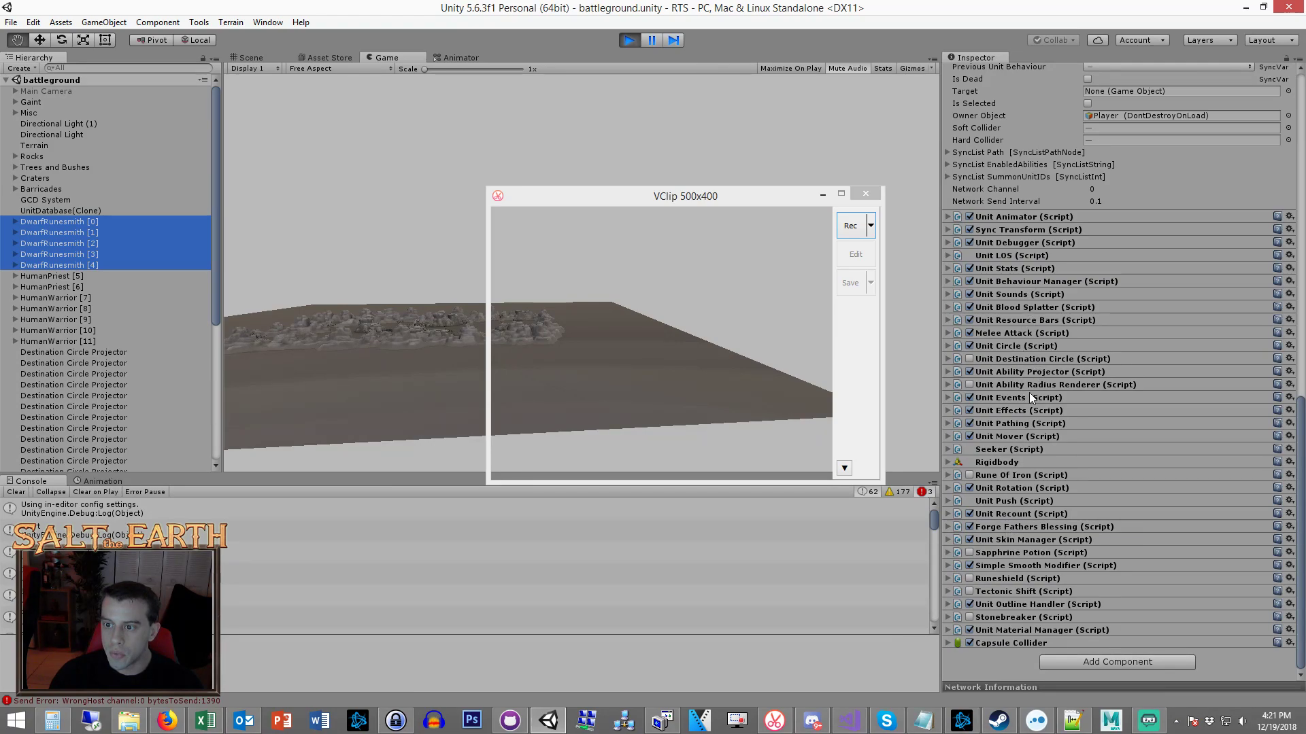
{"action": "left_click", "coordinate": [1023, 526]}
{"action": "scroll", "coordinate": [1034, 418], "scroll_direction": "down", "scroll_amount": 8}
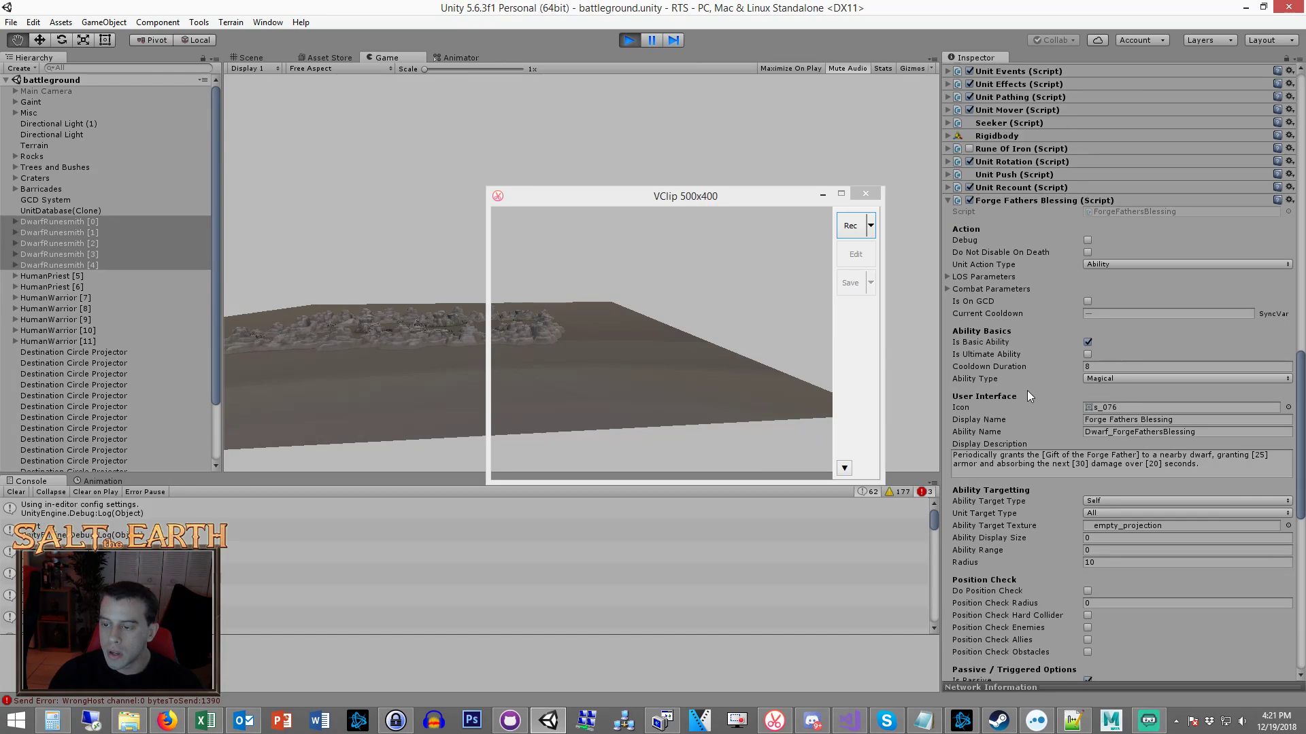
{"action": "scroll", "coordinate": [1038, 500], "scroll_direction": "down", "scroll_amount": 10}
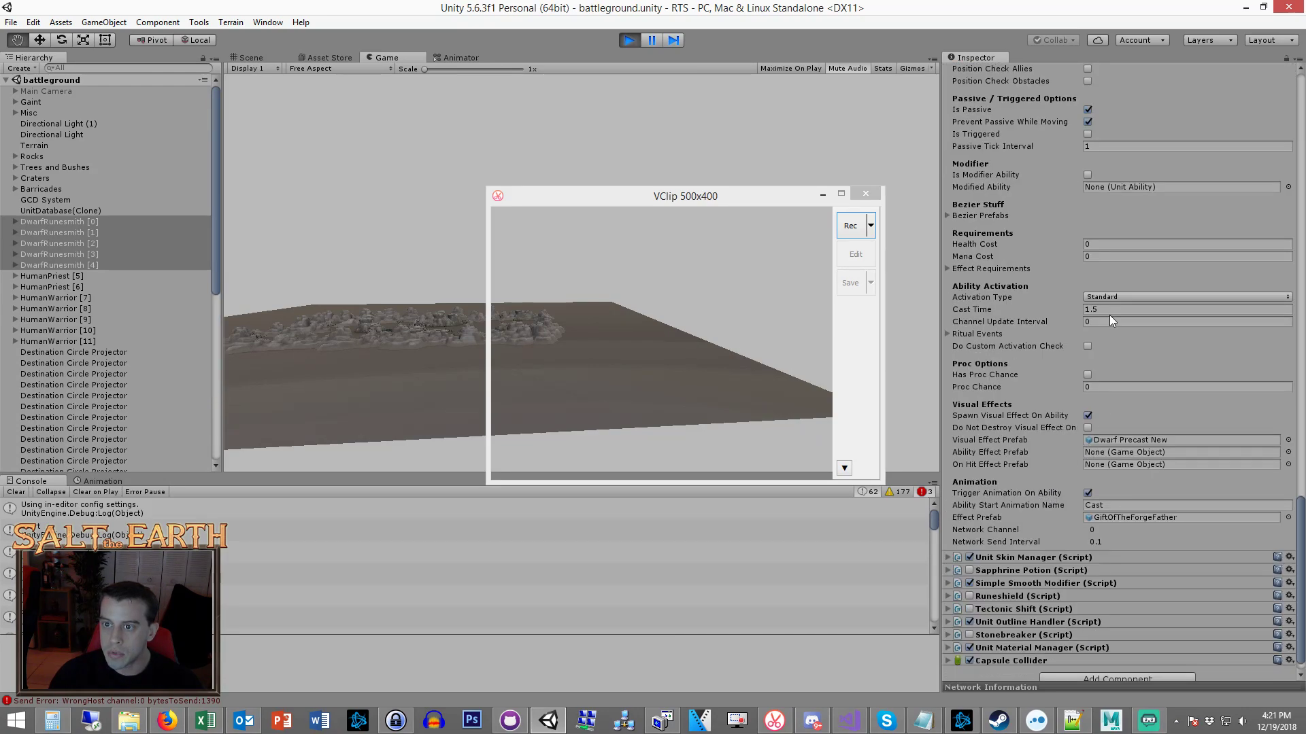
{"action": "left_click", "coordinate": [1107, 309]}
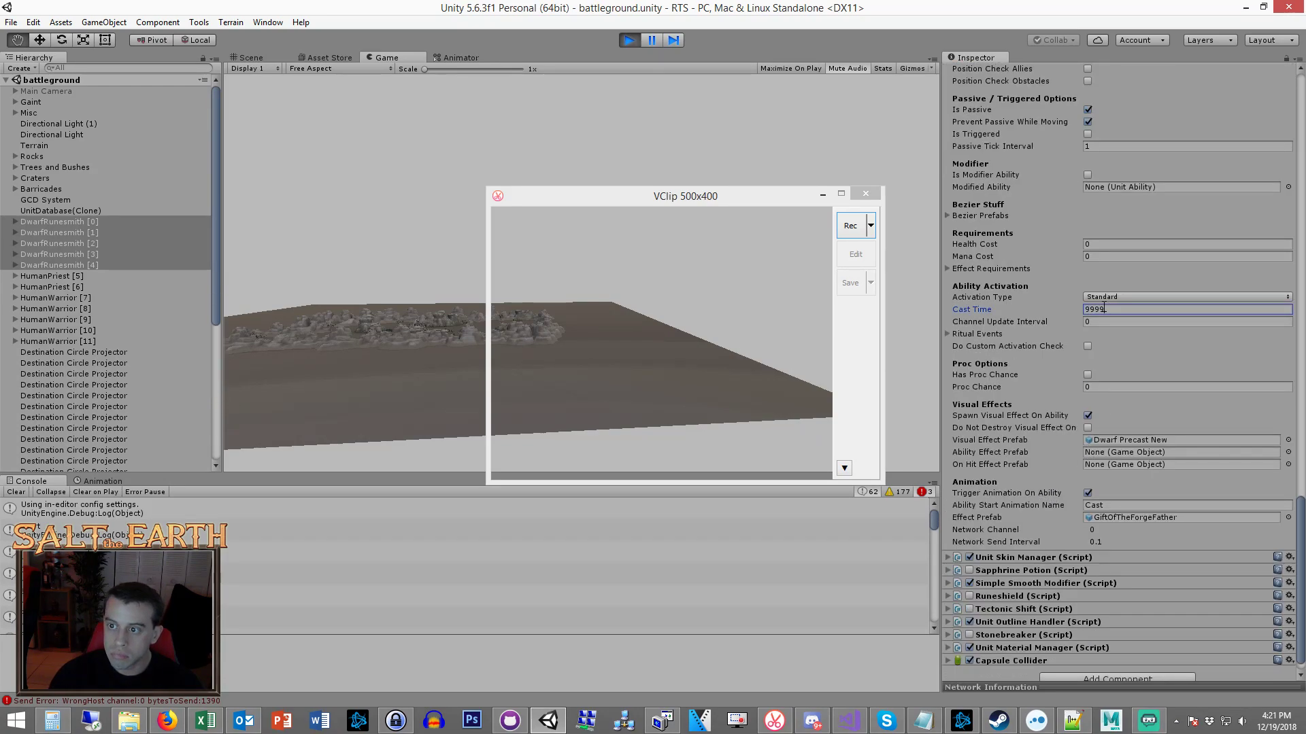
Return to the RTS client and fine-tune the VClip capture frame's position around the Runesmith and its hammer effect.
{"action": "left_click", "coordinate": [663, 719]}
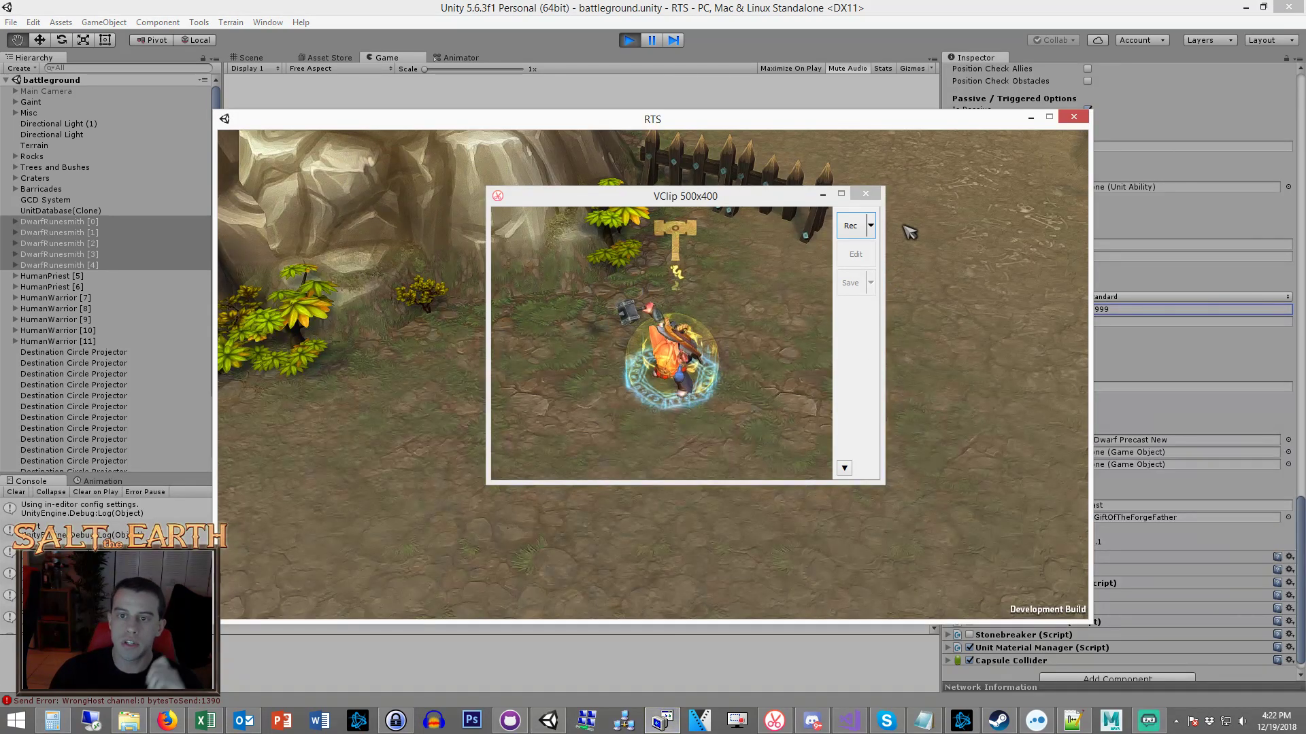
{"action": "left_click_drag", "start_coordinate": [748, 202], "coordinate": [751, 195]}
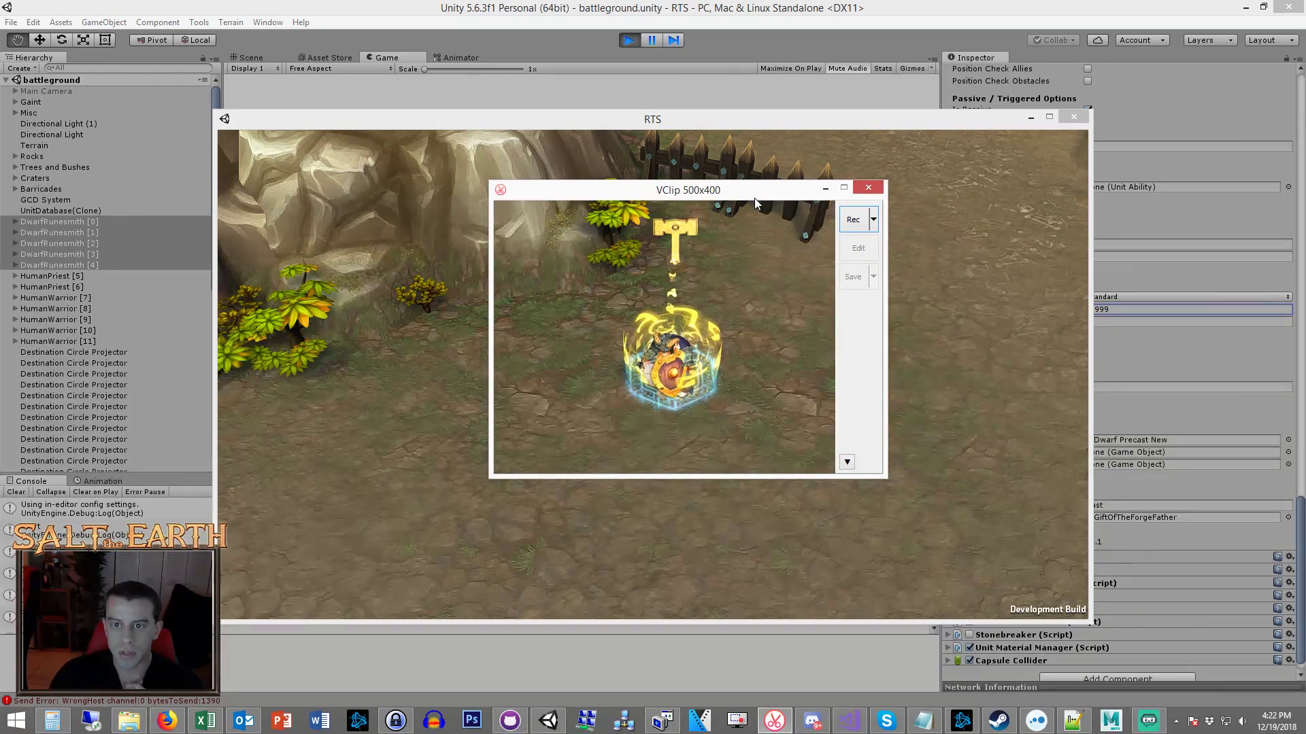
{"action": "left_click_drag", "start_coordinate": [753, 198], "coordinate": [753, 201]}
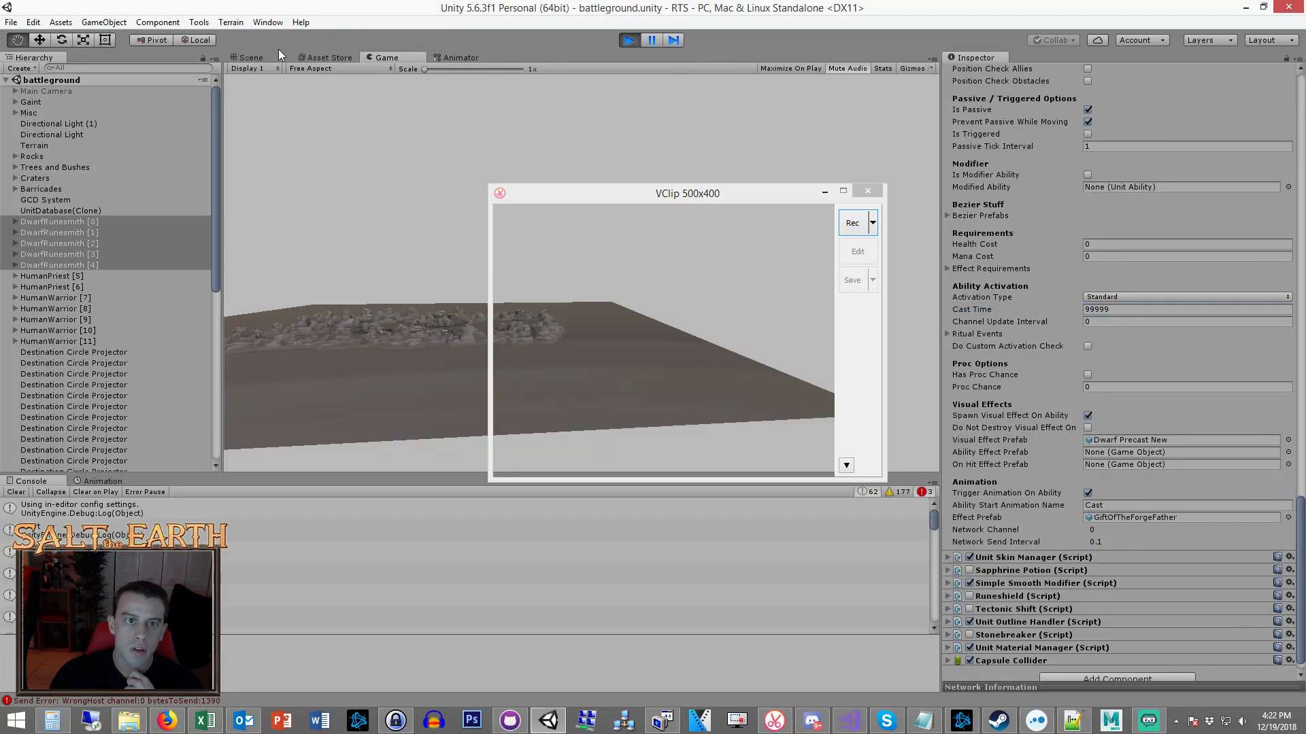
Frame DwarfRunesmith [0] in Unity's Scene view and inspect its casting pose and effects up close.
{"action": "left_click", "coordinate": [263, 57]}
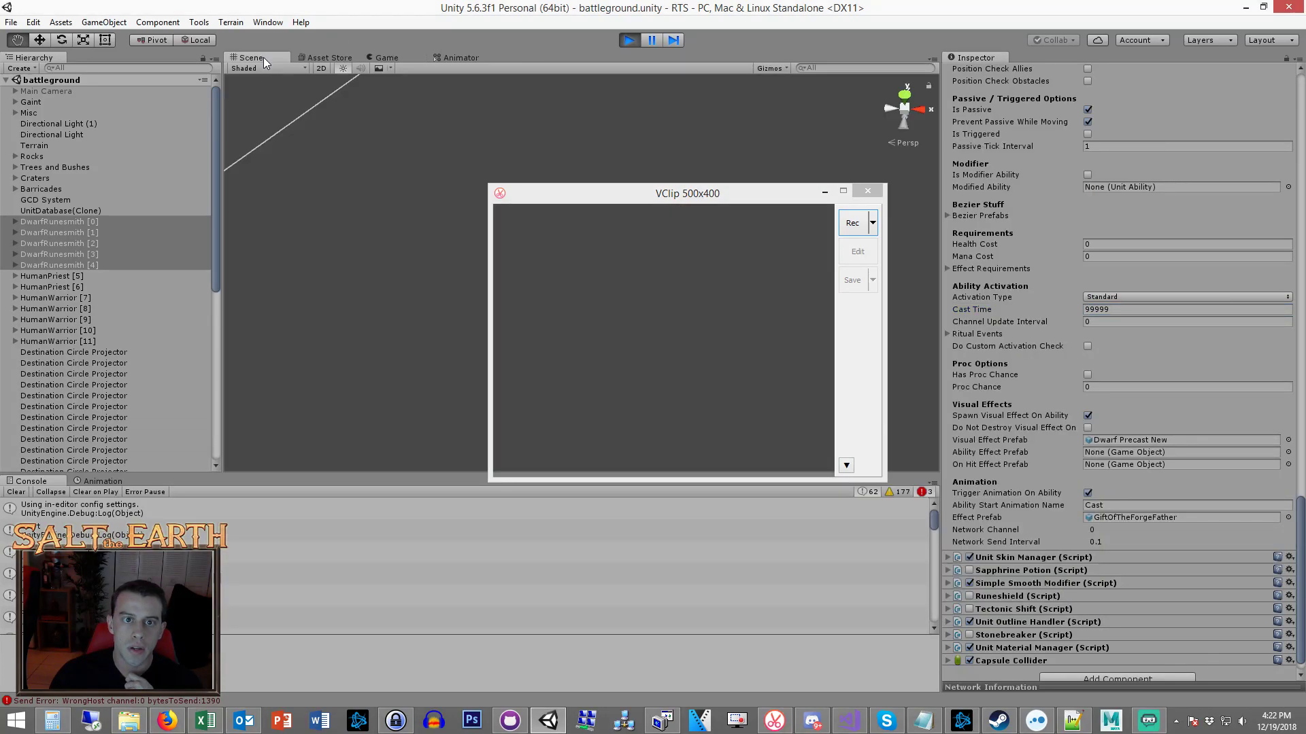
{"action": "left_click", "coordinate": [120, 243]}
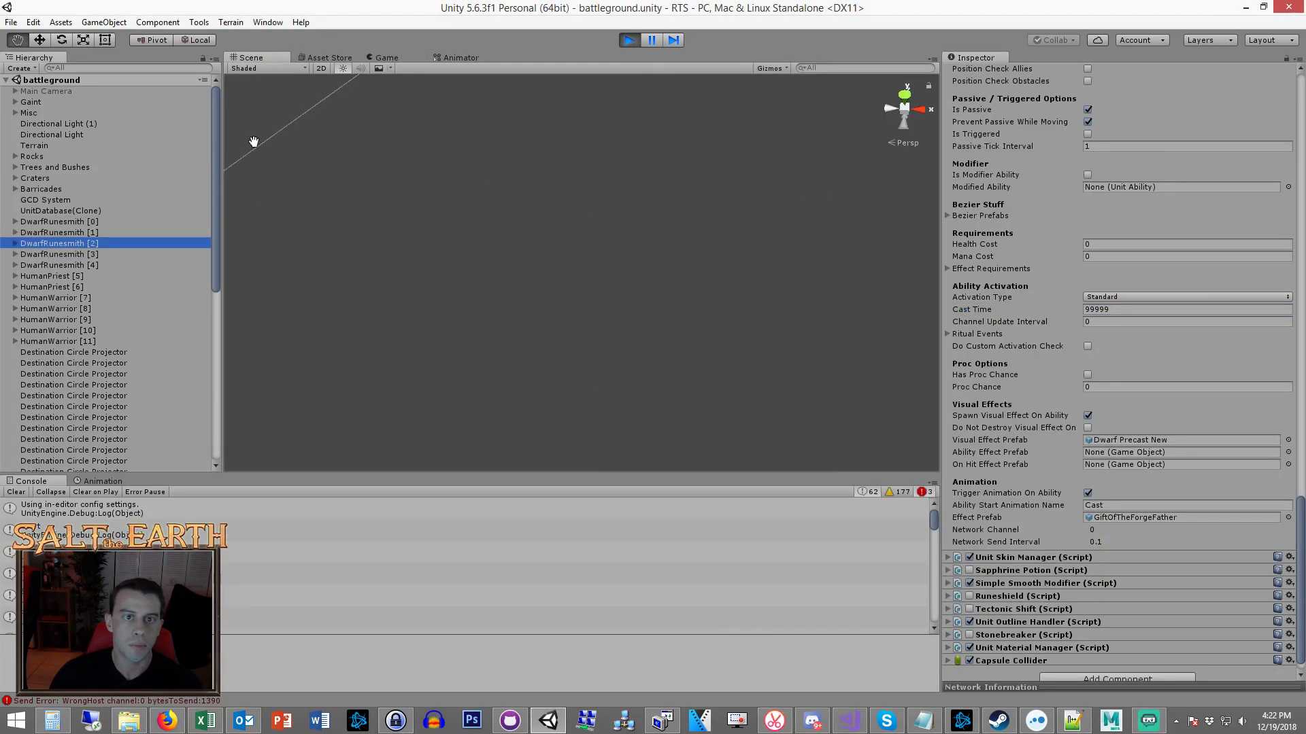
{"action": "double_click", "coordinate": [92, 221]}
{"action": "left_click_drag", "start_coordinate": [707, 309], "coordinate": [688, 331], "text": "alt"}
{"action": "scroll", "coordinate": [684, 255], "scroll_direction": "down", "scroll_amount": 3}
{"action": "scroll", "coordinate": [687, 331], "scroll_direction": "up", "scroll_amount": 4}
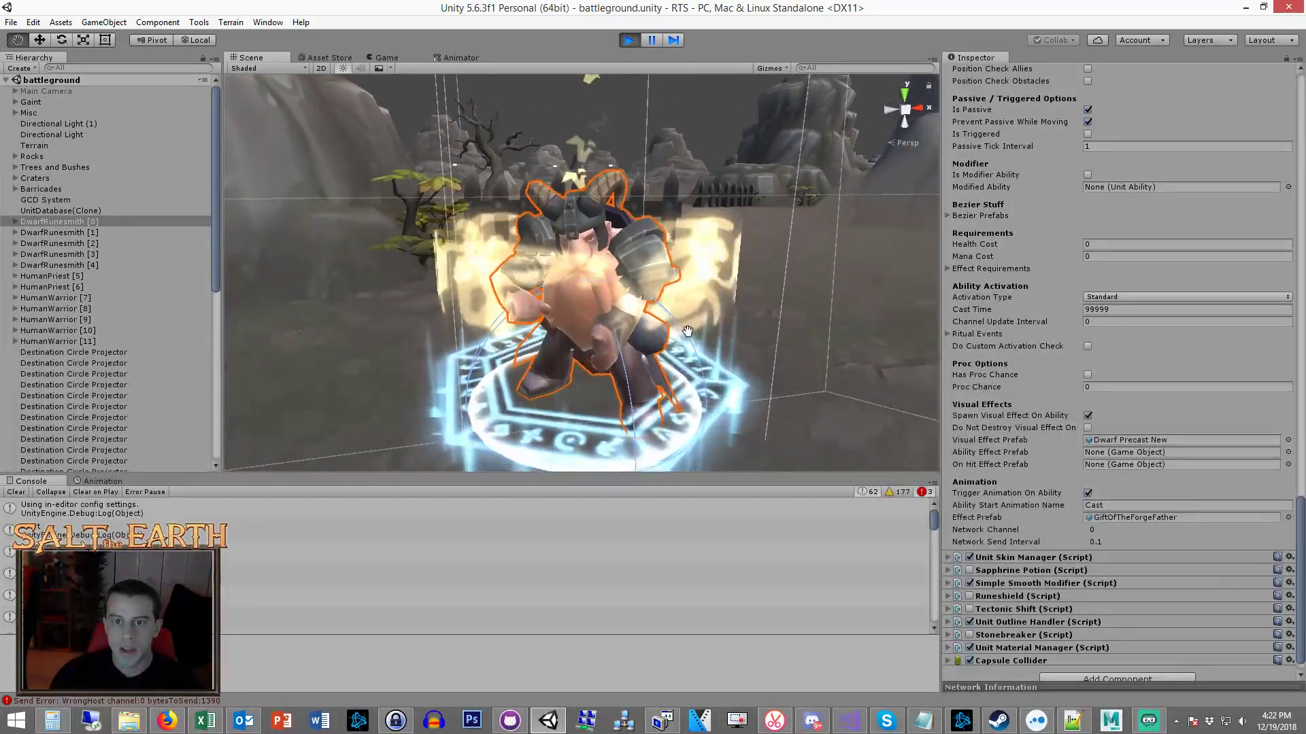
{"action": "scroll", "coordinate": [688, 331], "scroll_direction": "down", "scroll_amount": 5}
Switch back to the RTS client and examine the casting Runesmith's shield and pose at closer range.
{"action": "left_click", "coordinate": [662, 719]}
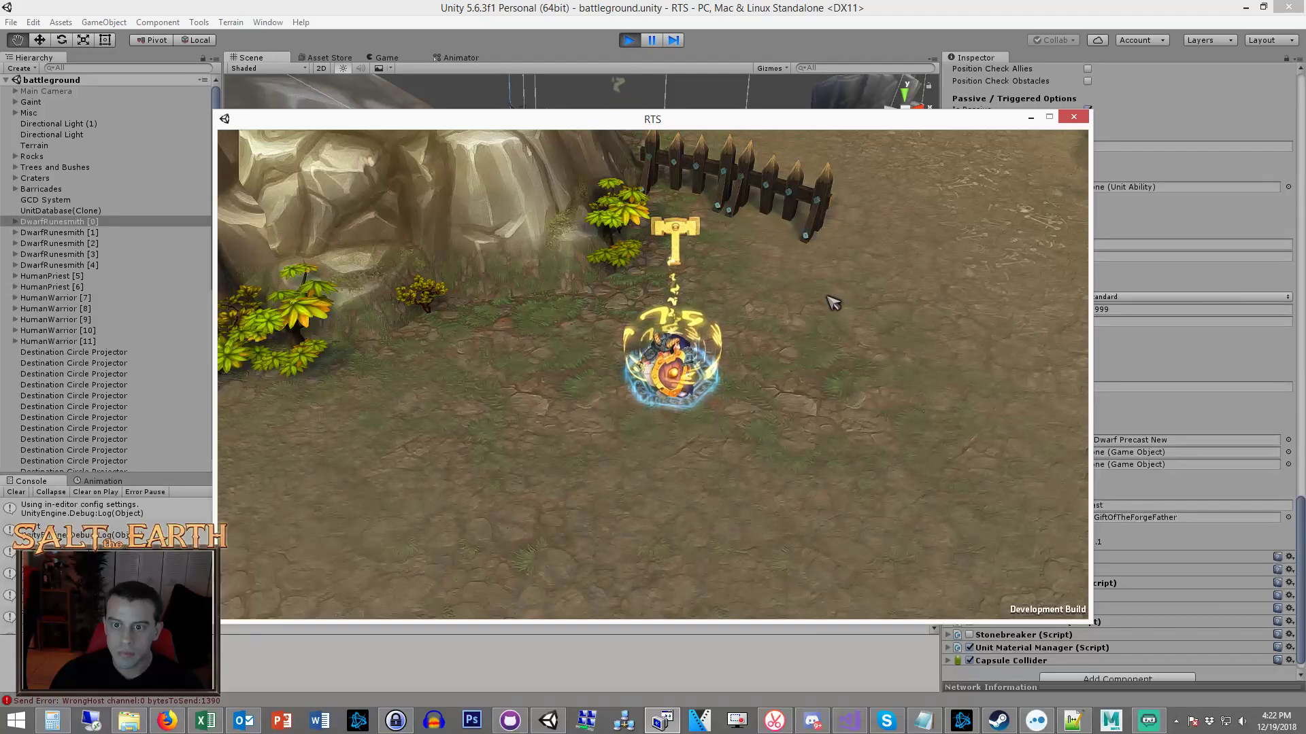
{"action": "scroll", "coordinate": [782, 318], "scroll_direction": "up", "scroll_amount": 5}
{"action": "middle_click_drag", "start_coordinate": [797, 338], "coordinate": [884, 469]}
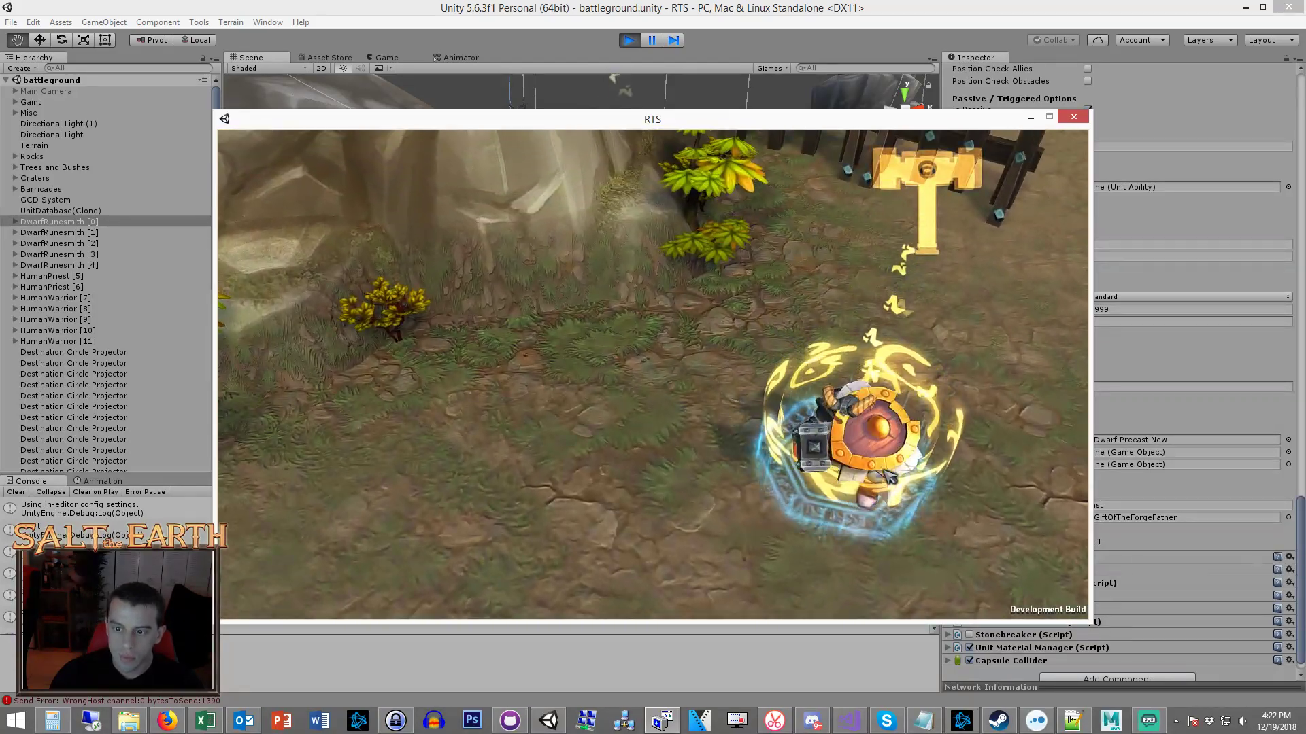
{"action": "middle_click_drag", "start_coordinate": [1016, 355], "coordinate": [838, 320]}
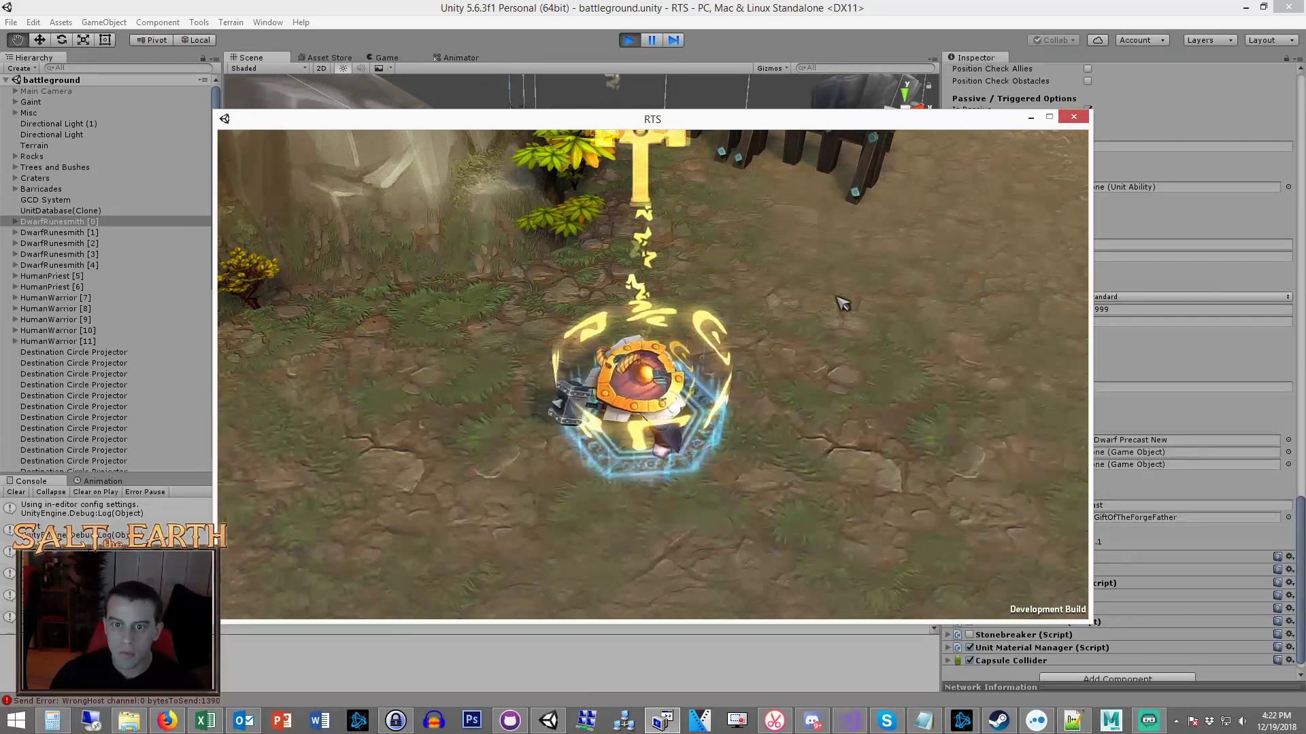
{"action": "scroll", "coordinate": [842, 303], "scroll_direction": "down", "scroll_amount": 3}
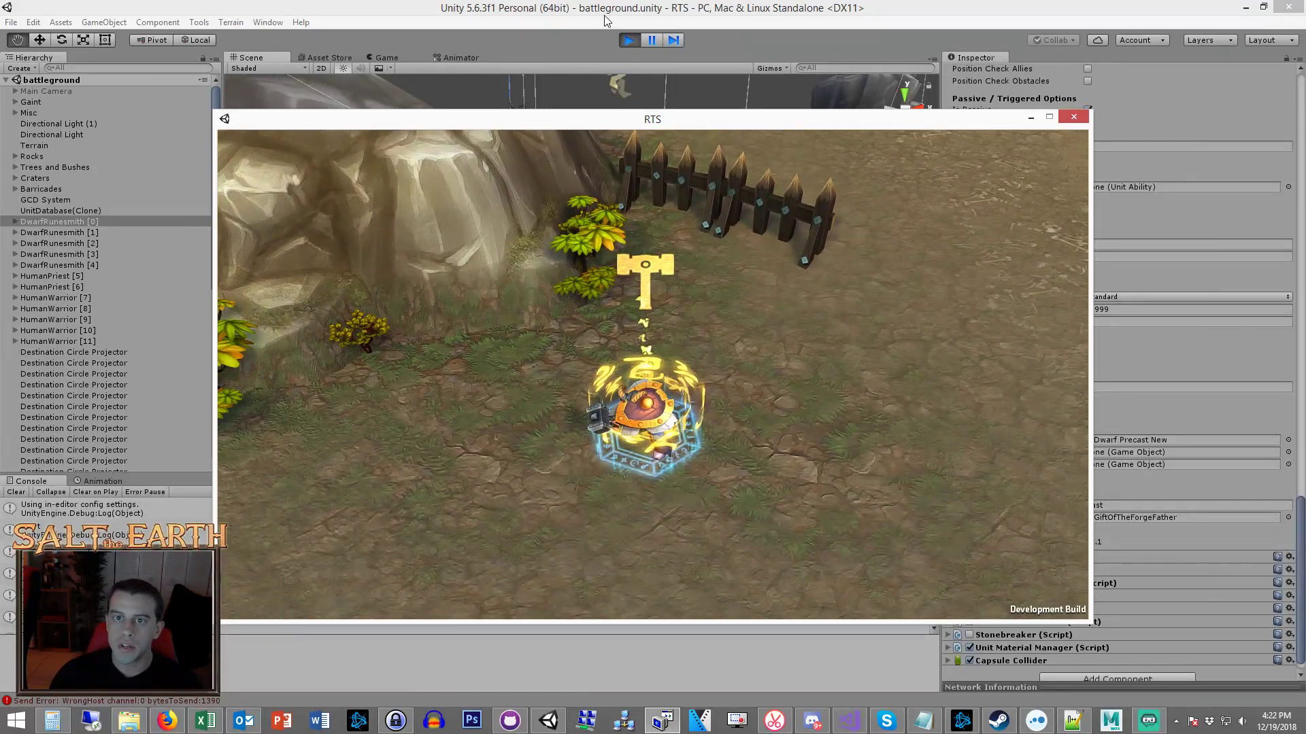
Stop the running battleground session in Unity and clear the console log.
{"action": "left_click", "coordinate": [625, 41]}
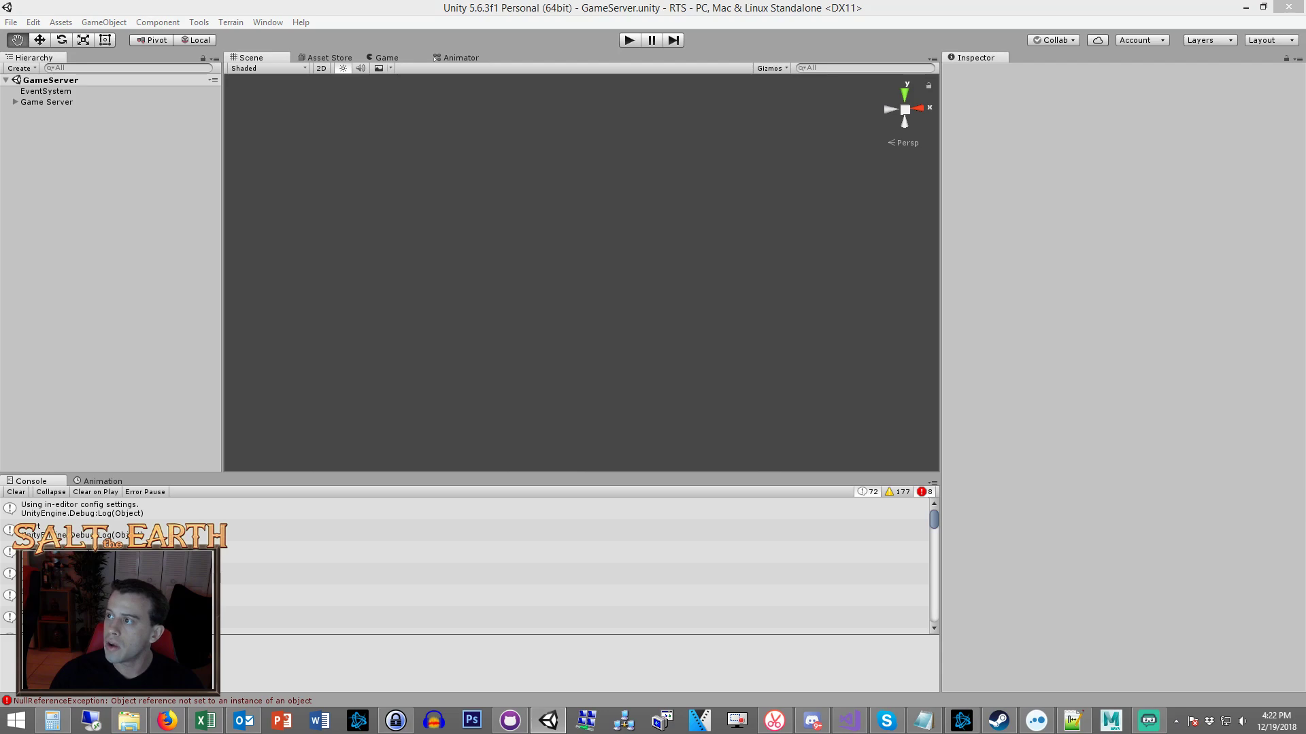
{"action": "left_click", "coordinate": [16, 492]}
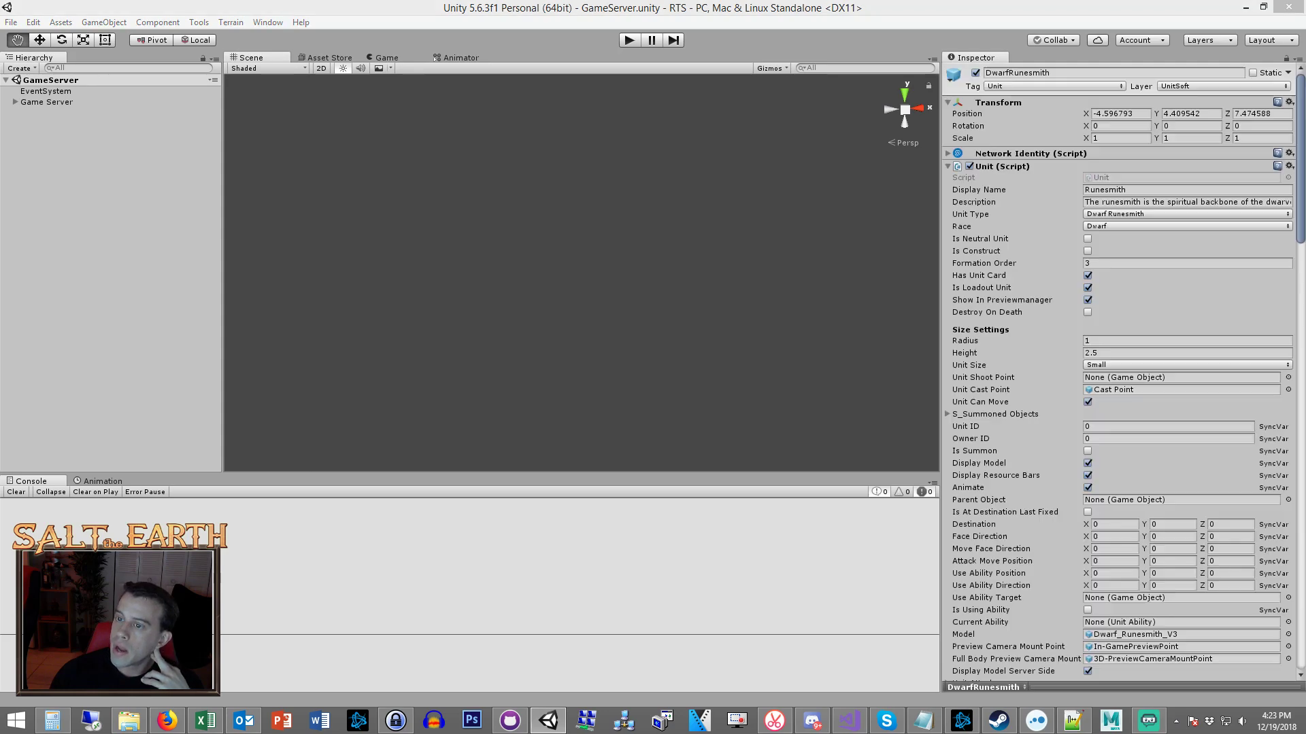
Remove the default left-hand weapon skin from the DwarfRunesmith prefab's Unit Skin Manager and deselect the prefab.
{"action": "left_click", "coordinate": [1015, 166]}
{"action": "scroll", "coordinate": [1012, 296], "scroll_direction": "down", "scroll_amount": 6}
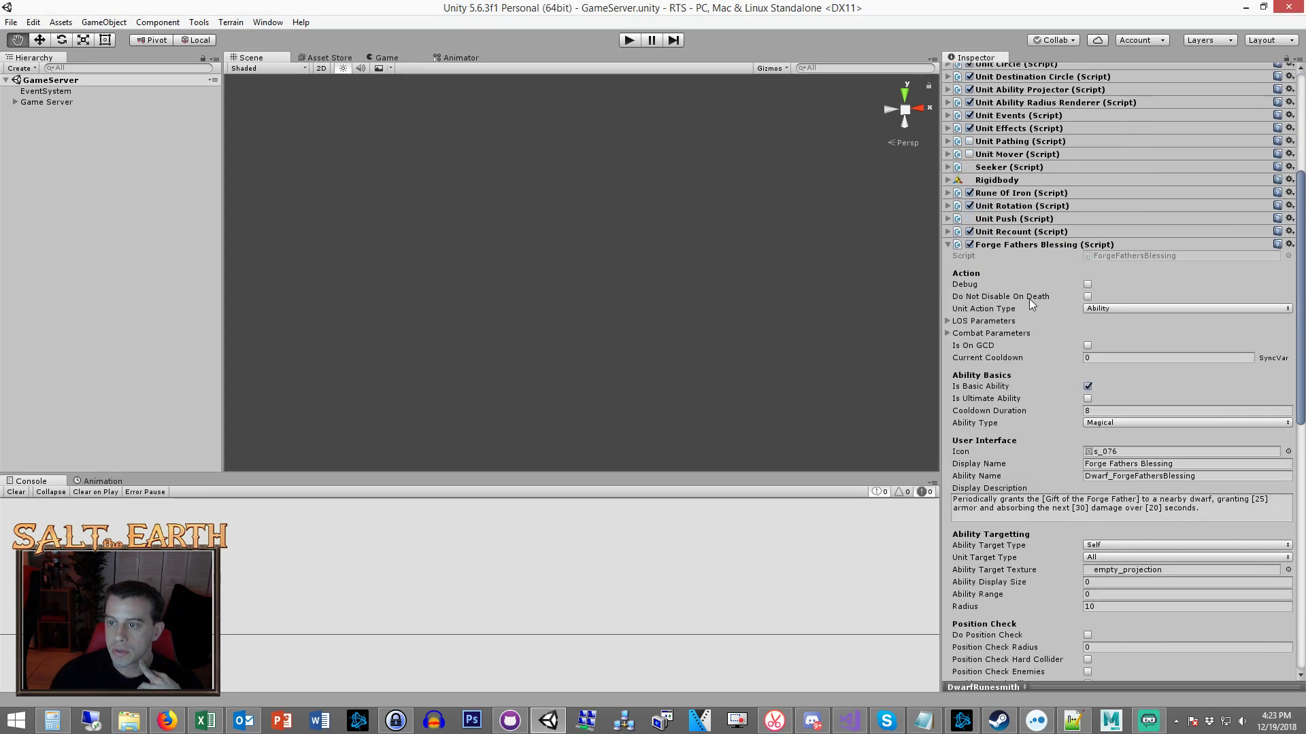
{"action": "left_click", "coordinate": [1030, 244]}
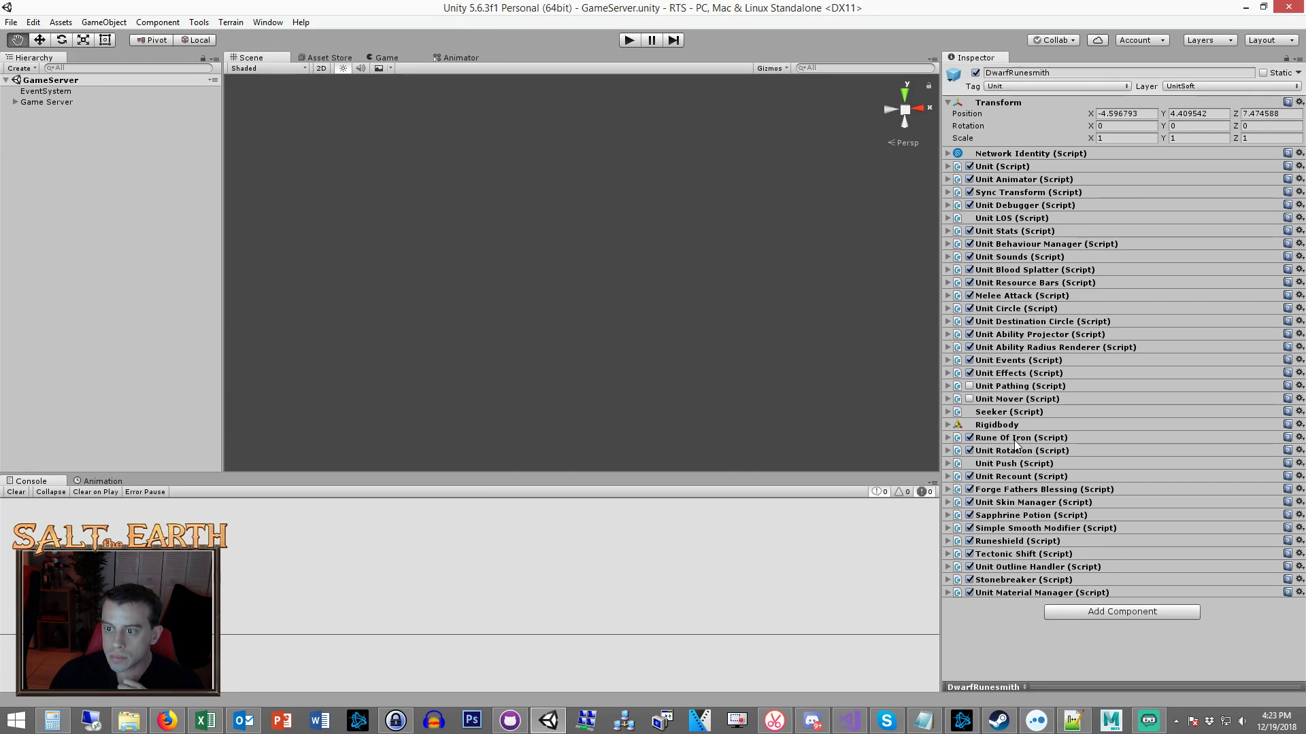
{"action": "left_click", "coordinate": [1016, 502]}
{"action": "scroll", "coordinate": [1050, 451], "scroll_direction": "down", "scroll_amount": 5}
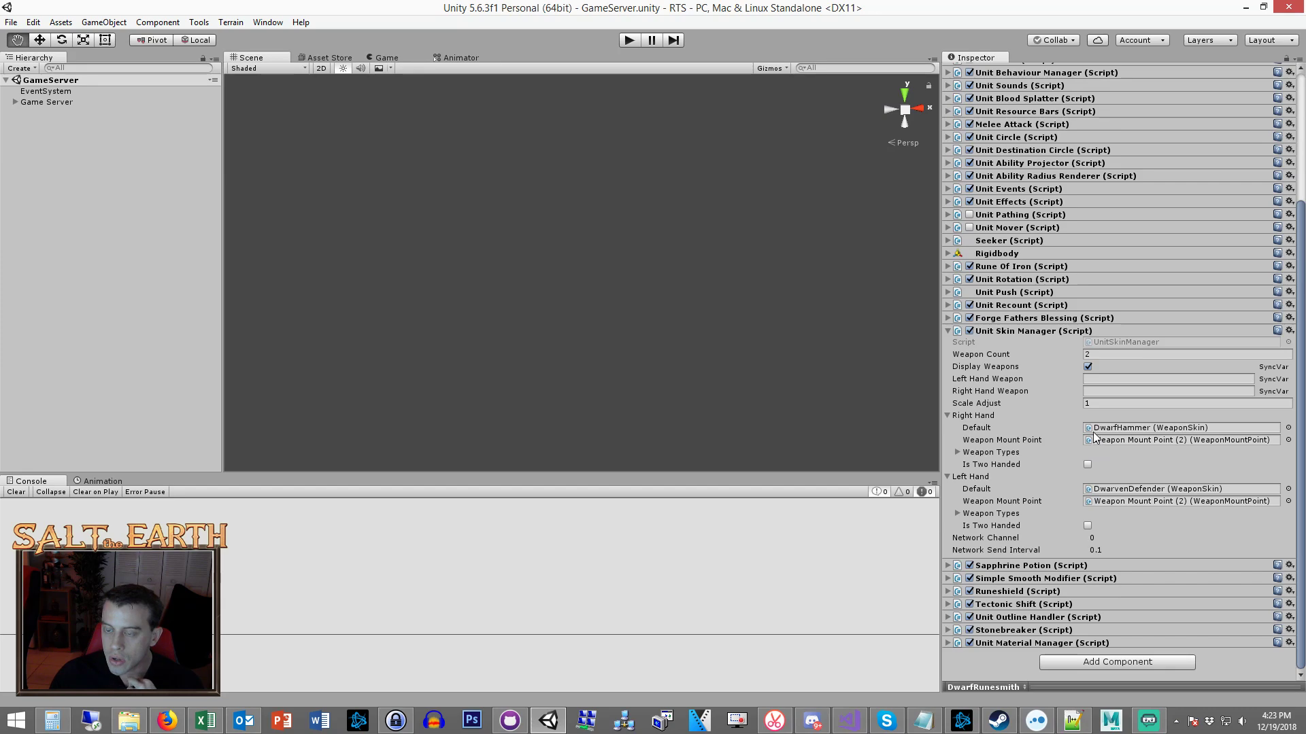
{"action": "left_click", "coordinate": [1143, 490]}
{"action": "key", "text": "Delete"}
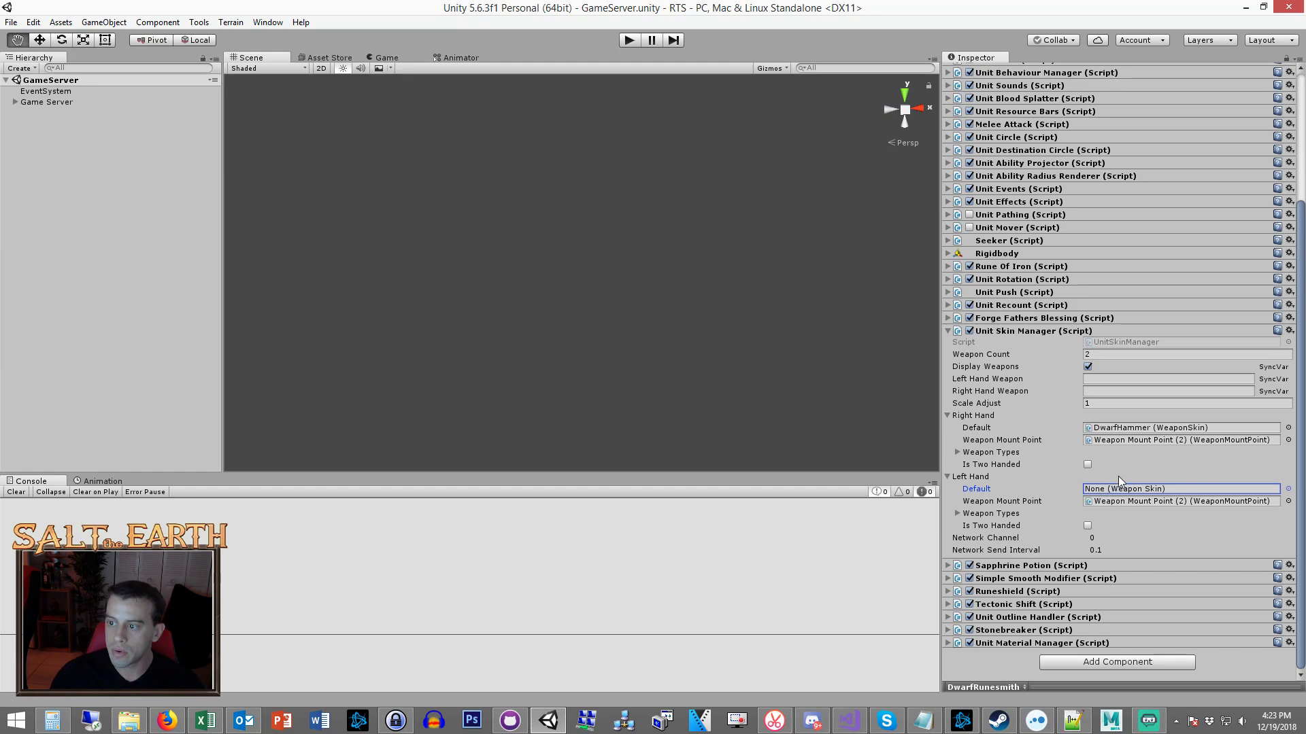
{"action": "left_click", "coordinate": [85, 210]}
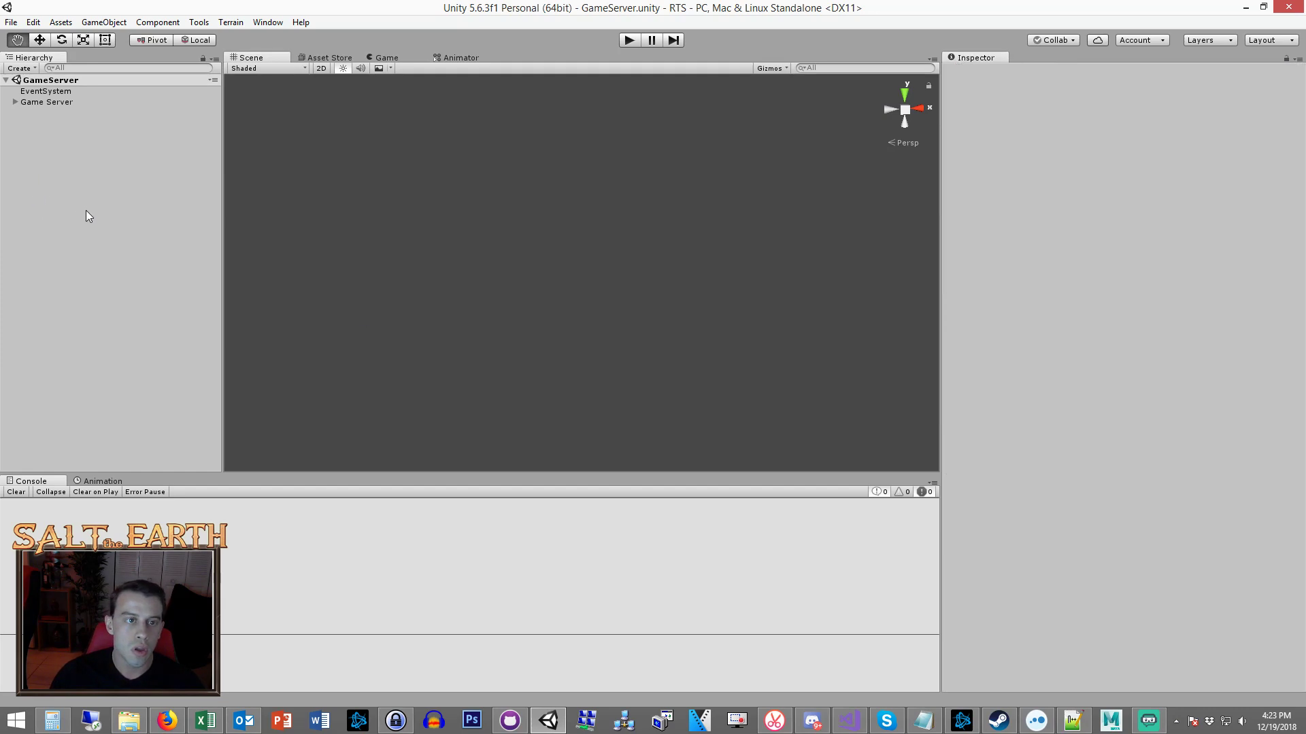
Run the GameServer scene and launch the RTS client with its 1280 x 720 windowed configuration.
{"action": "left_click", "coordinate": [629, 39]}
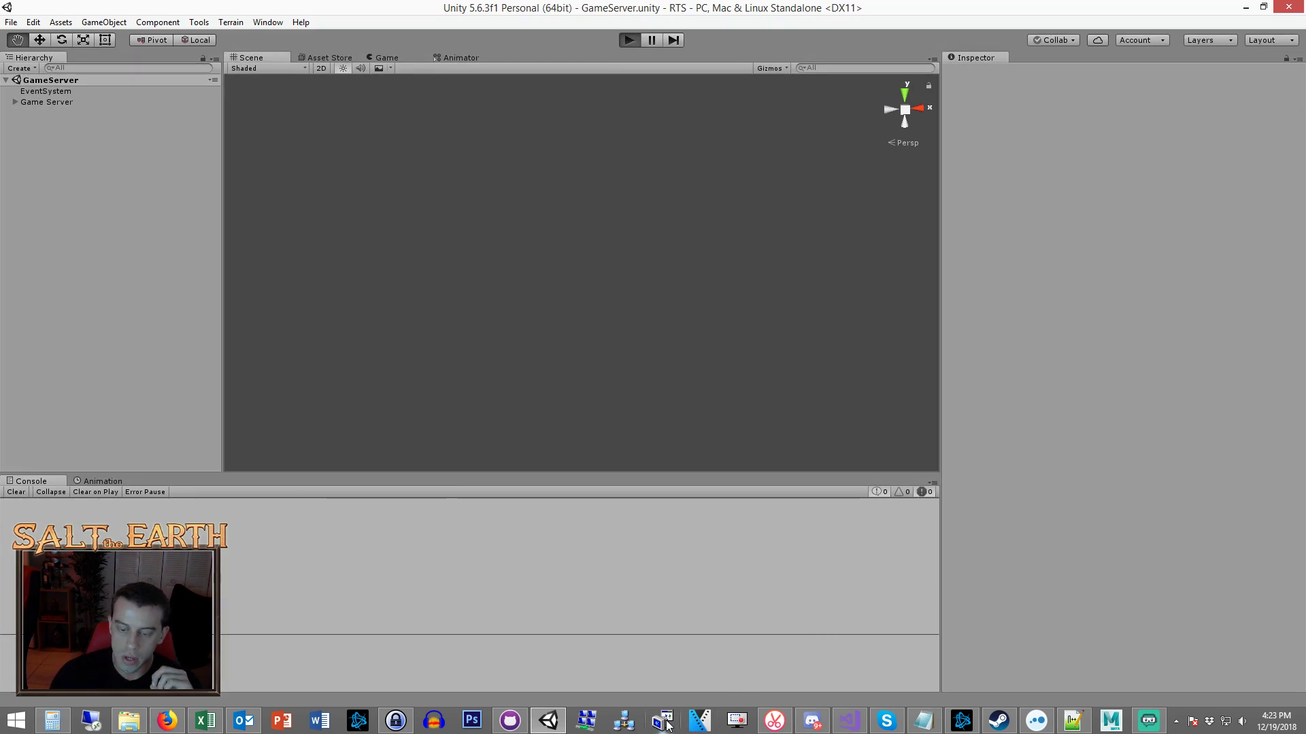
{"action": "left_click_drag", "start_coordinate": [651, 235], "coordinate": [619, 211]}
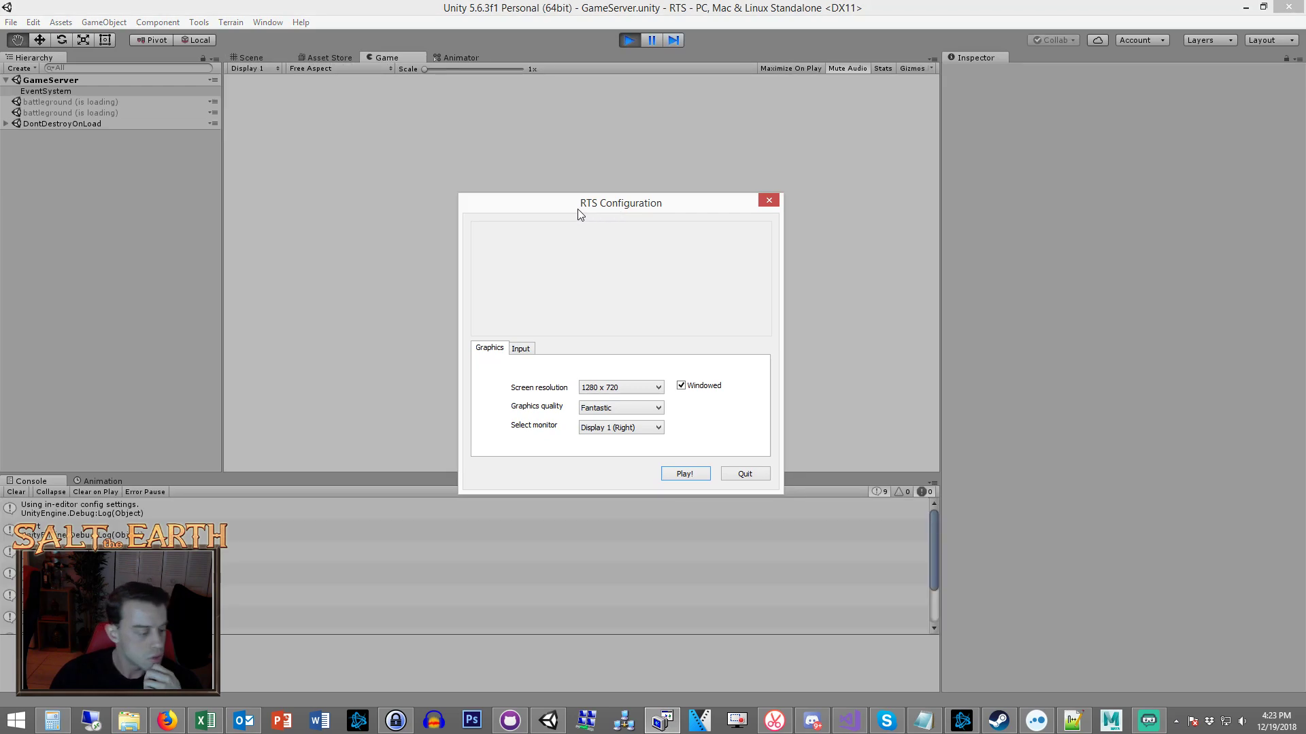
{"action": "left_click", "coordinate": [685, 473]}
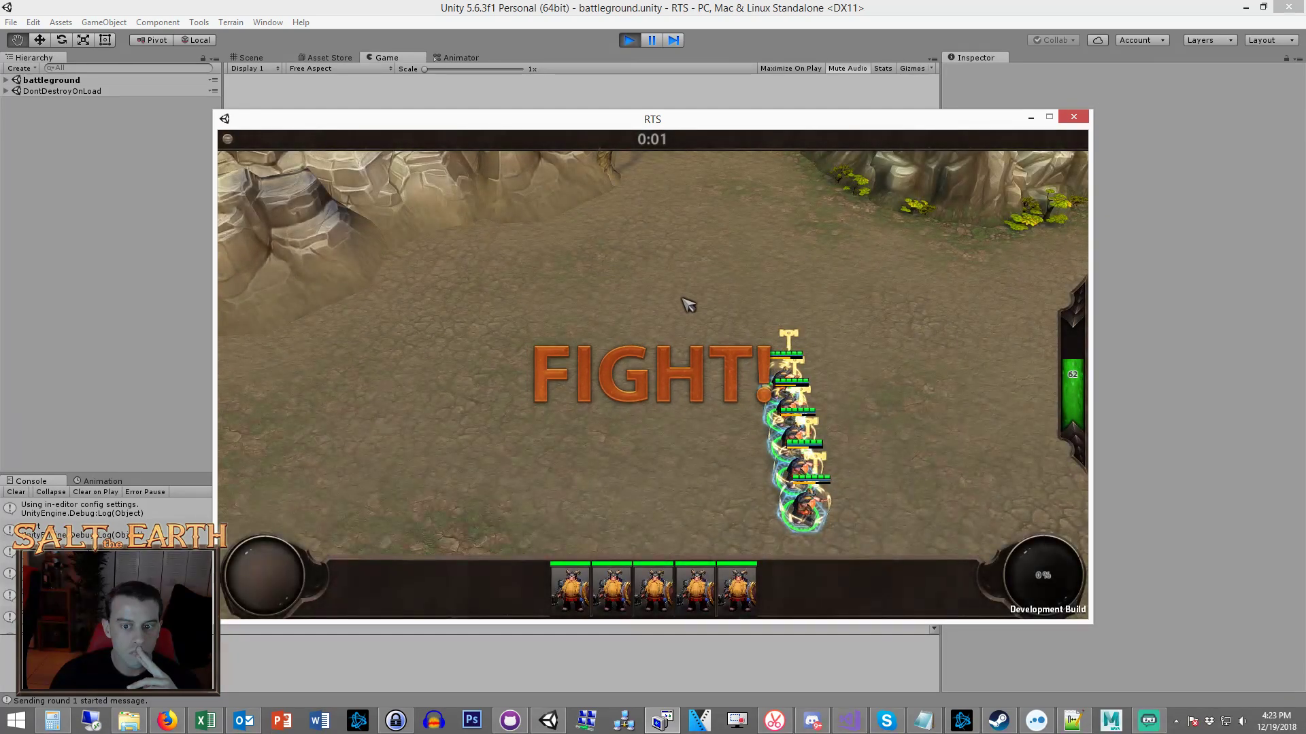
Select the nearest Runesmith in the starting line and send it to the grassy ground beside the spiked fence.
{"action": "left_click", "coordinate": [805, 508]}
{"action": "right_click", "coordinate": [888, 477]}
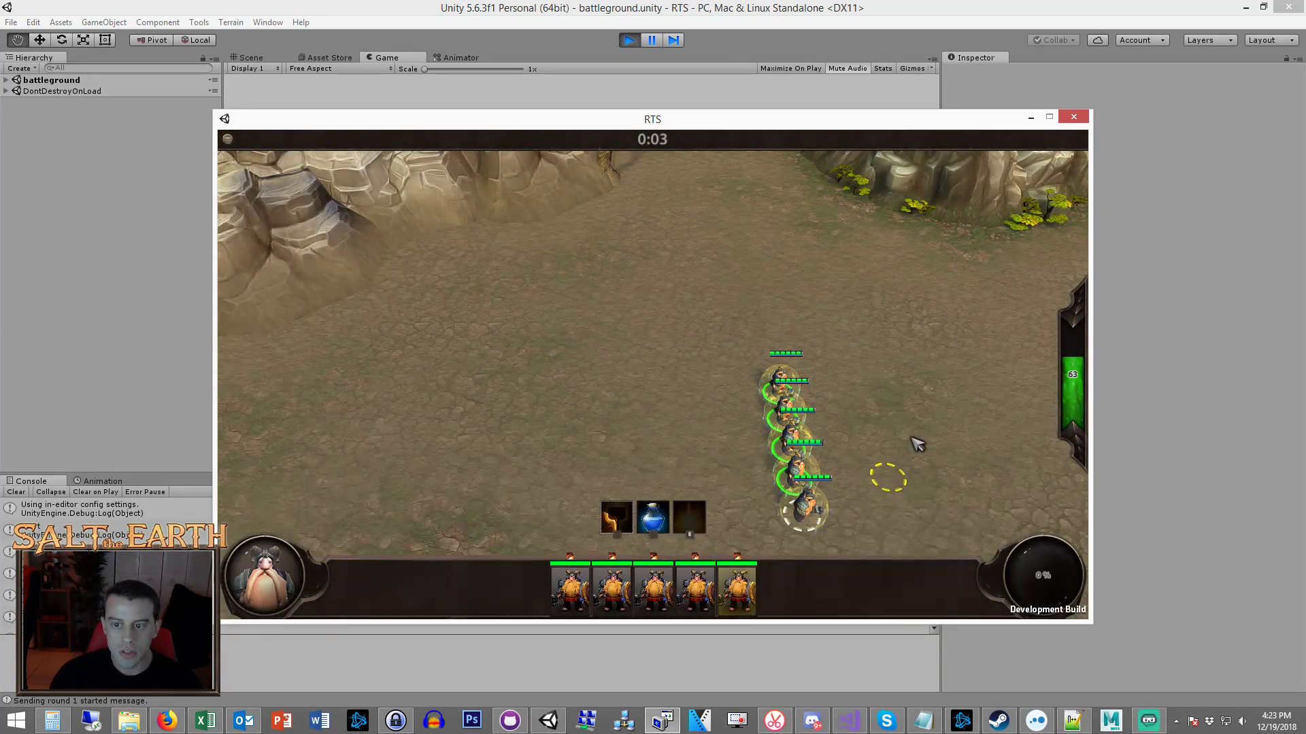
{"action": "key", "text": "Right"}
{"action": "key", "text": "Up"}
{"action": "right_click", "coordinate": [831, 387]}
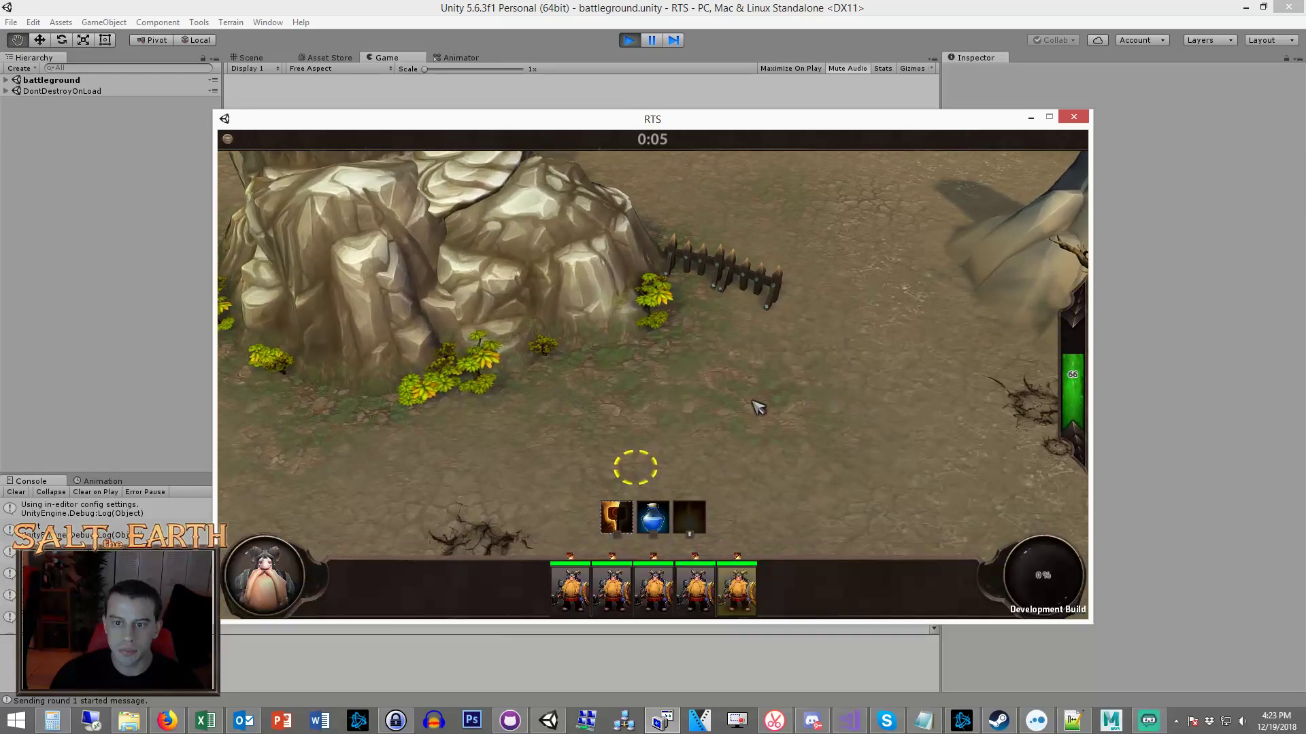
{"action": "scroll", "coordinate": [738, 389], "scroll_direction": "up", "scroll_amount": 3}
{"action": "right_click", "coordinate": [713, 385]}
{"action": "left_click", "coordinate": [770, 426]}
{"action": "scroll", "coordinate": [774, 426], "scroll_direction": "up", "scroll_amount": 2}
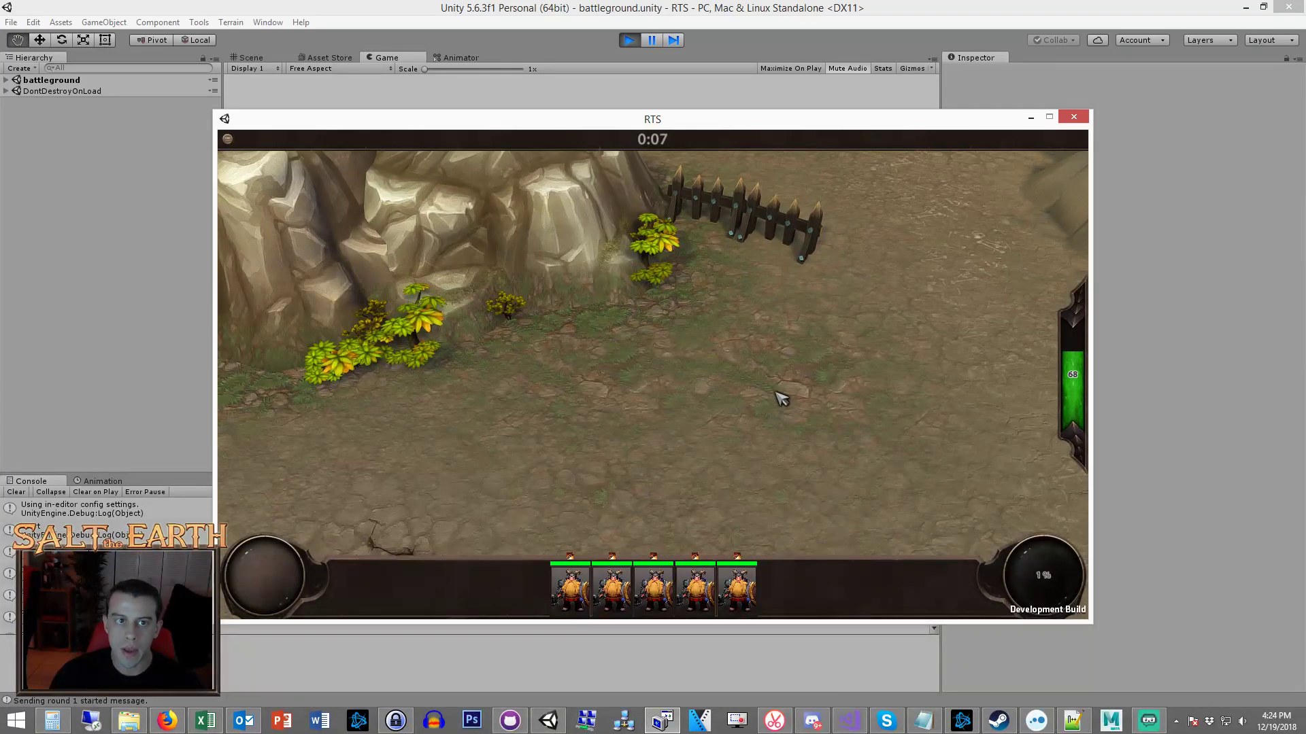
{"action": "key", "text": "Left"}
{"action": "key", "text": "Down"}
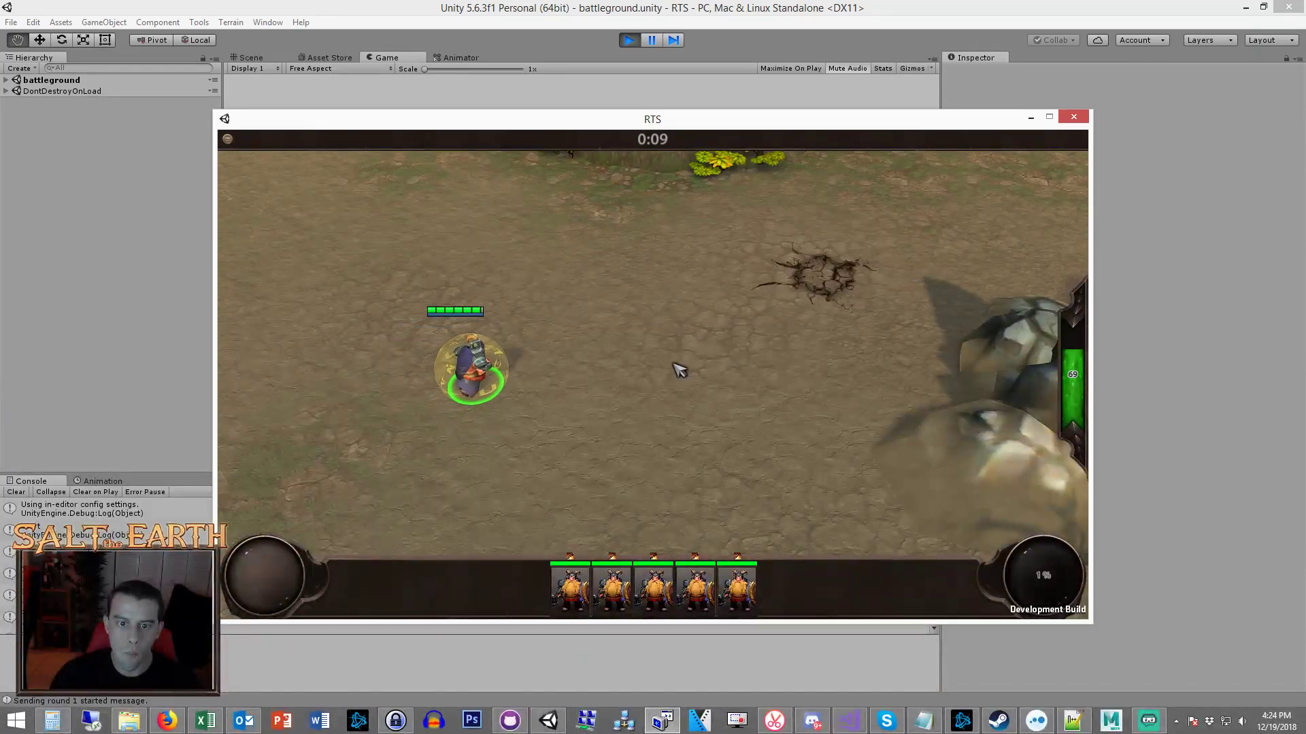
{"action": "key", "text": "Up"}
{"action": "key", "text": "Right"}
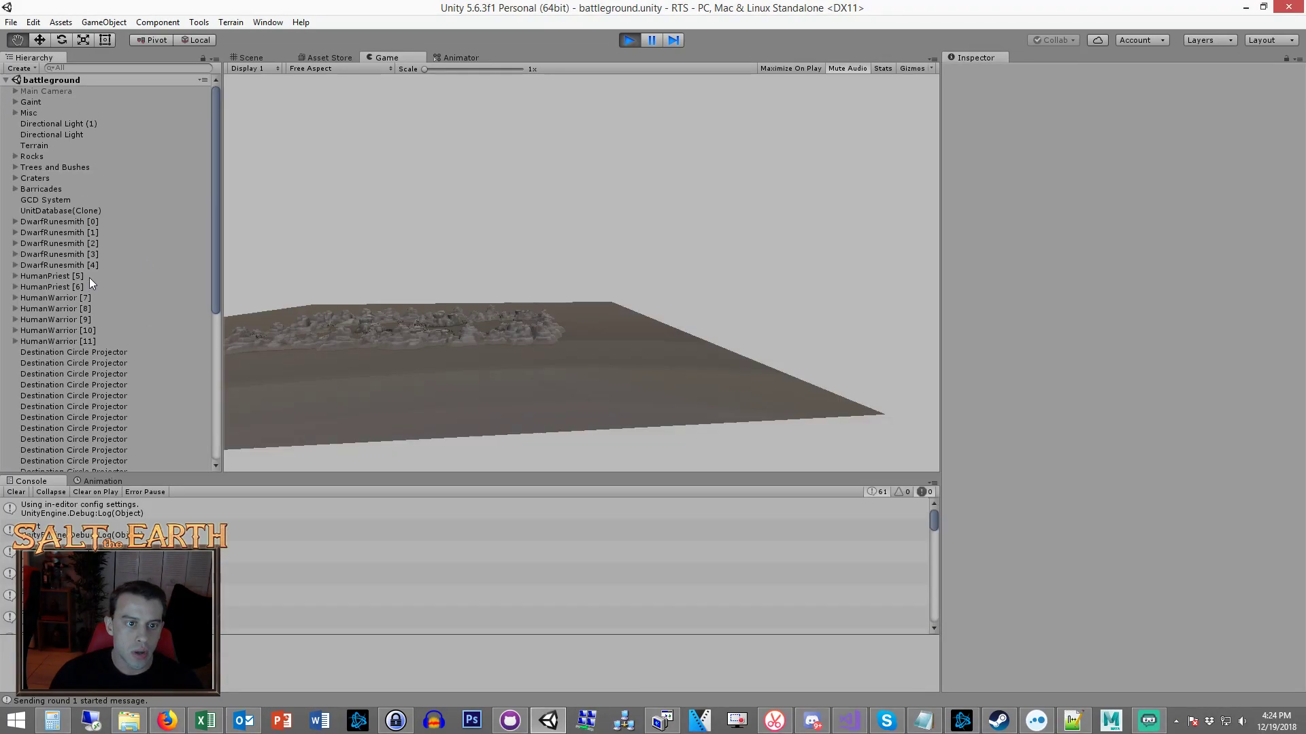
In Unity, select all five DwarfRunesmith units and give Forge Fathers Blessing a very large cast time.
{"action": "left_click", "coordinate": [92, 265]}
{"action": "left_click", "coordinate": [95, 221], "text": "shift"}
{"action": "scroll", "coordinate": [1106, 428], "scroll_direction": "down", "scroll_amount": 2}
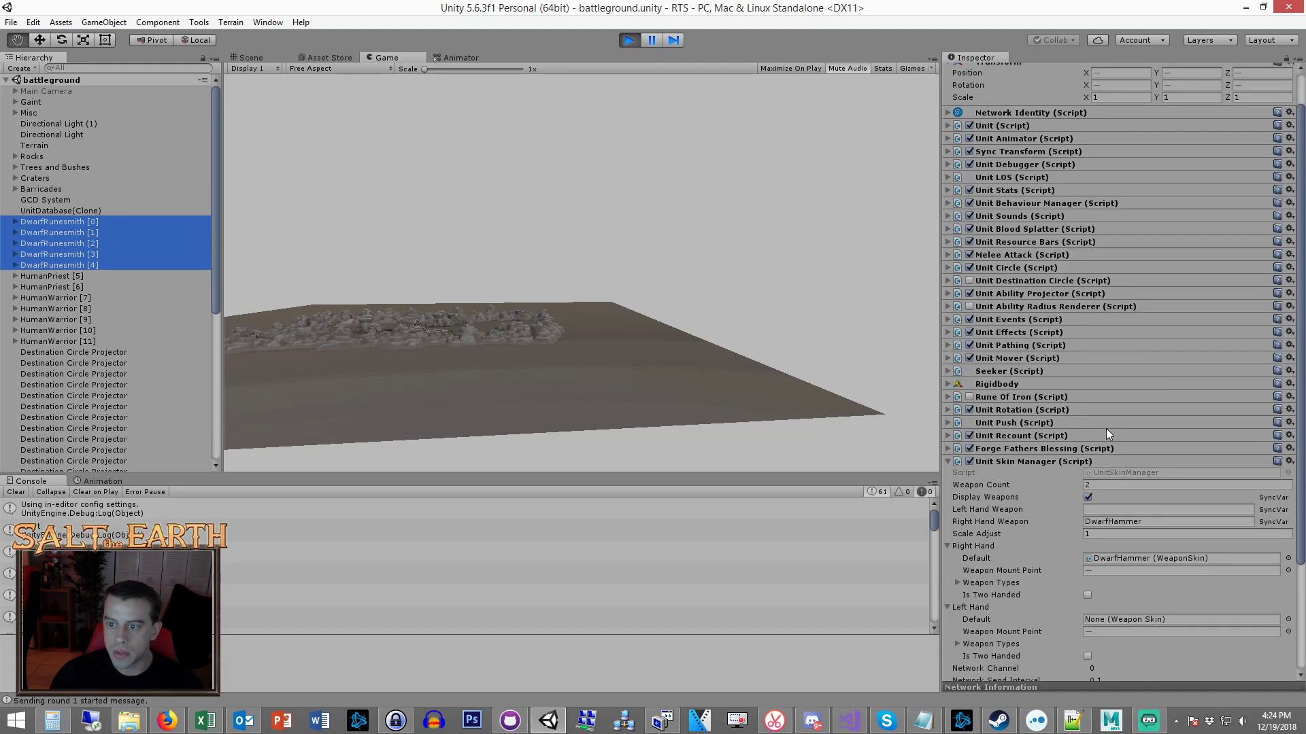
{"action": "scroll", "coordinate": [1061, 367], "scroll_direction": "down", "scroll_amount": 3}
{"action": "left_click", "coordinate": [1014, 302]}
{"action": "scroll", "coordinate": [1092, 362], "scroll_direction": "down", "scroll_amount": 10}
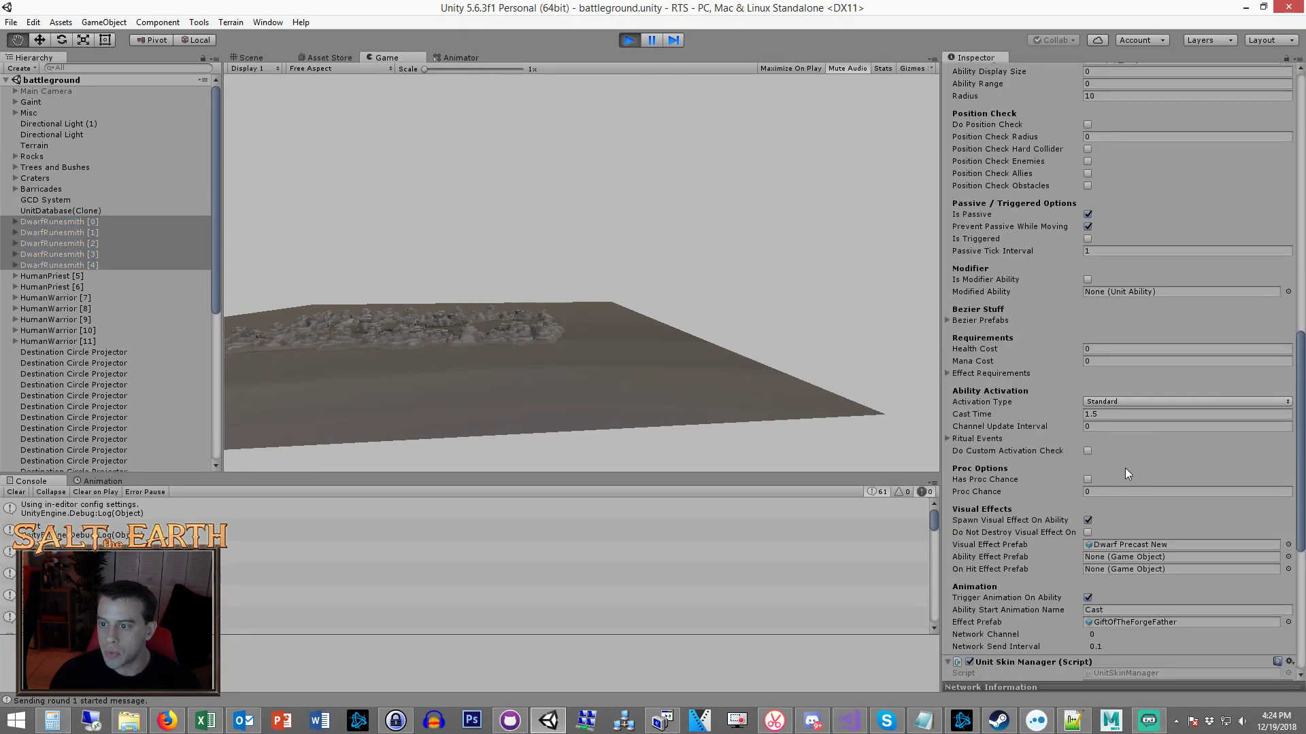
{"action": "scroll", "coordinate": [1073, 429], "scroll_direction": "down", "scroll_amount": 4}
{"action": "scroll", "coordinate": [1101, 439], "scroll_direction": "up", "scroll_amount": 4}
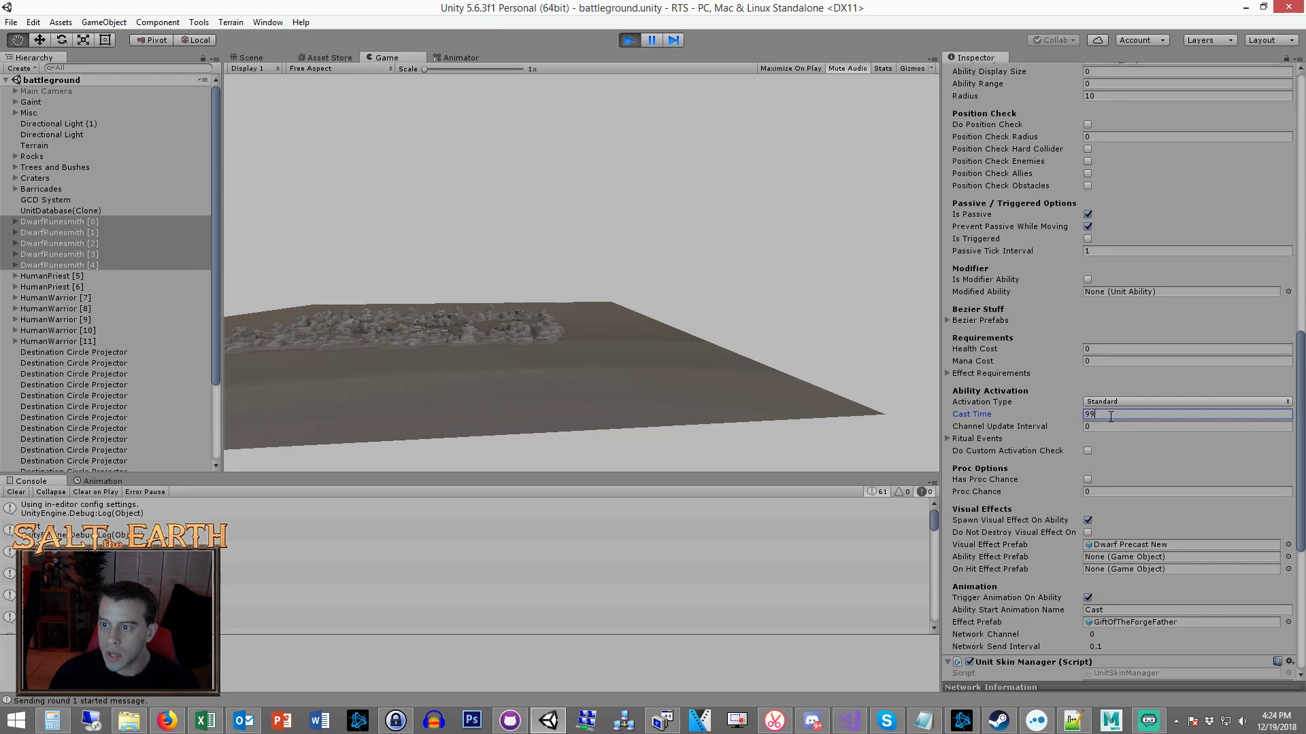
Back in the RTS client, walk the Runesmith down from the fence so it faces the camera, and deselect it.
{"action": "left_click", "coordinate": [663, 721]}
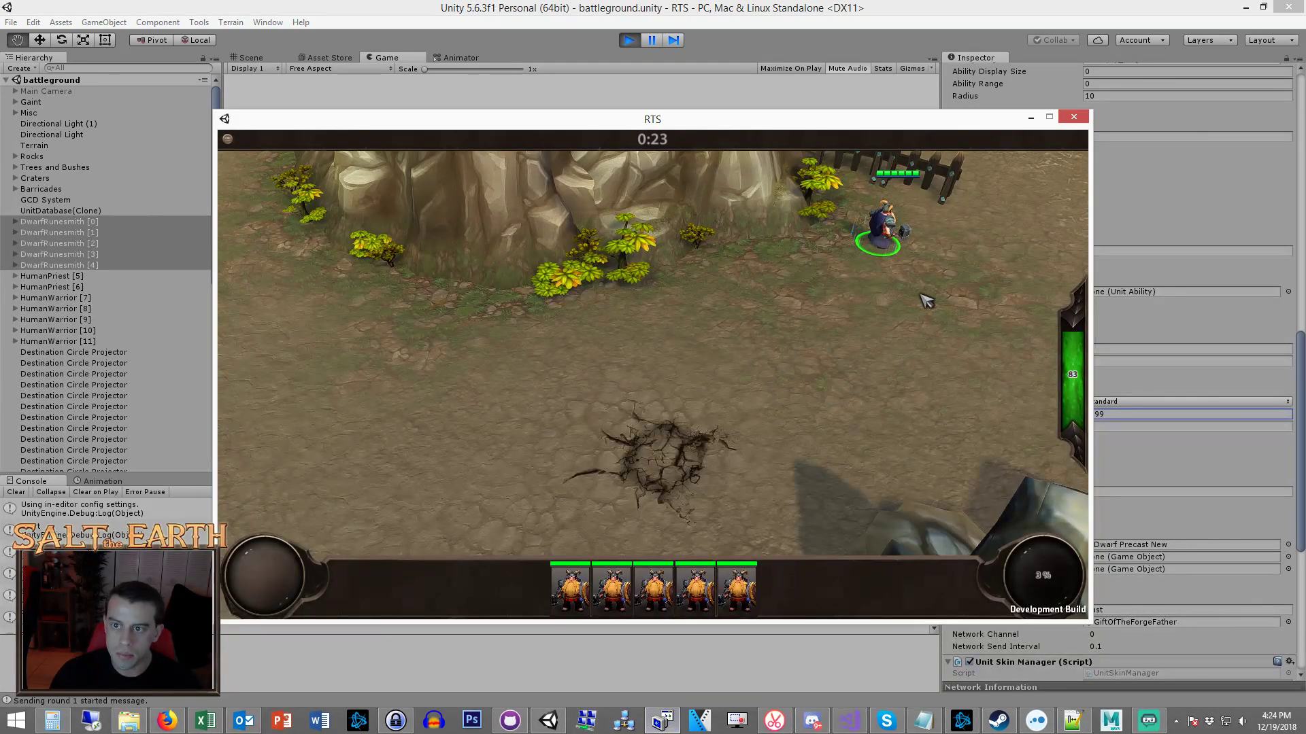
{"action": "key", "text": "Up"}
{"action": "key", "text": "Right"}
{"action": "left_click", "coordinate": [748, 343]}
{"action": "right_click", "coordinate": [744, 337]}
{"action": "right_click", "coordinate": [743, 392]}
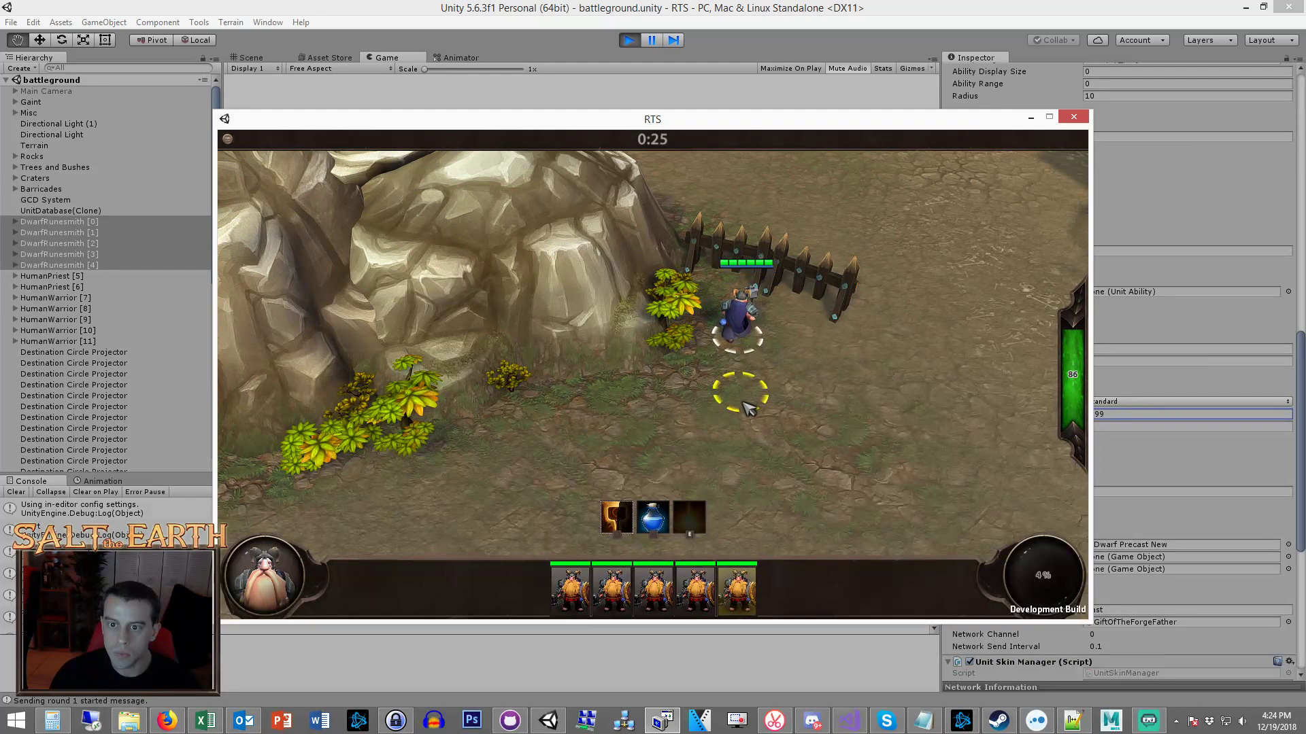
{"action": "right_click", "coordinate": [743, 423]}
{"action": "left_click", "coordinate": [804, 436]}
{"action": "scroll", "coordinate": [797, 410], "scroll_direction": "up", "scroll_amount": 4}
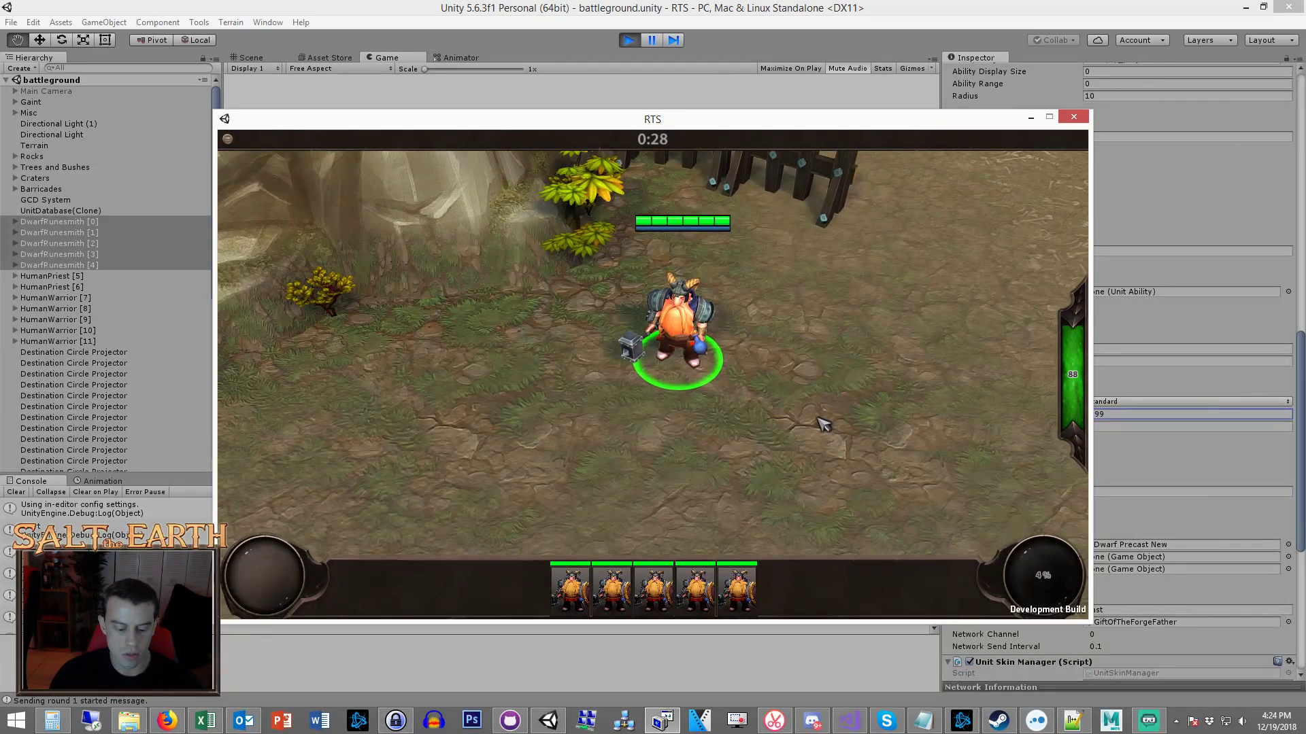
Hide the game interface and have the Runesmith cast Forge Fathers Blessing.
{"action": "key", "text": "alt+z"}
{"action": "key", "text": "Up"}
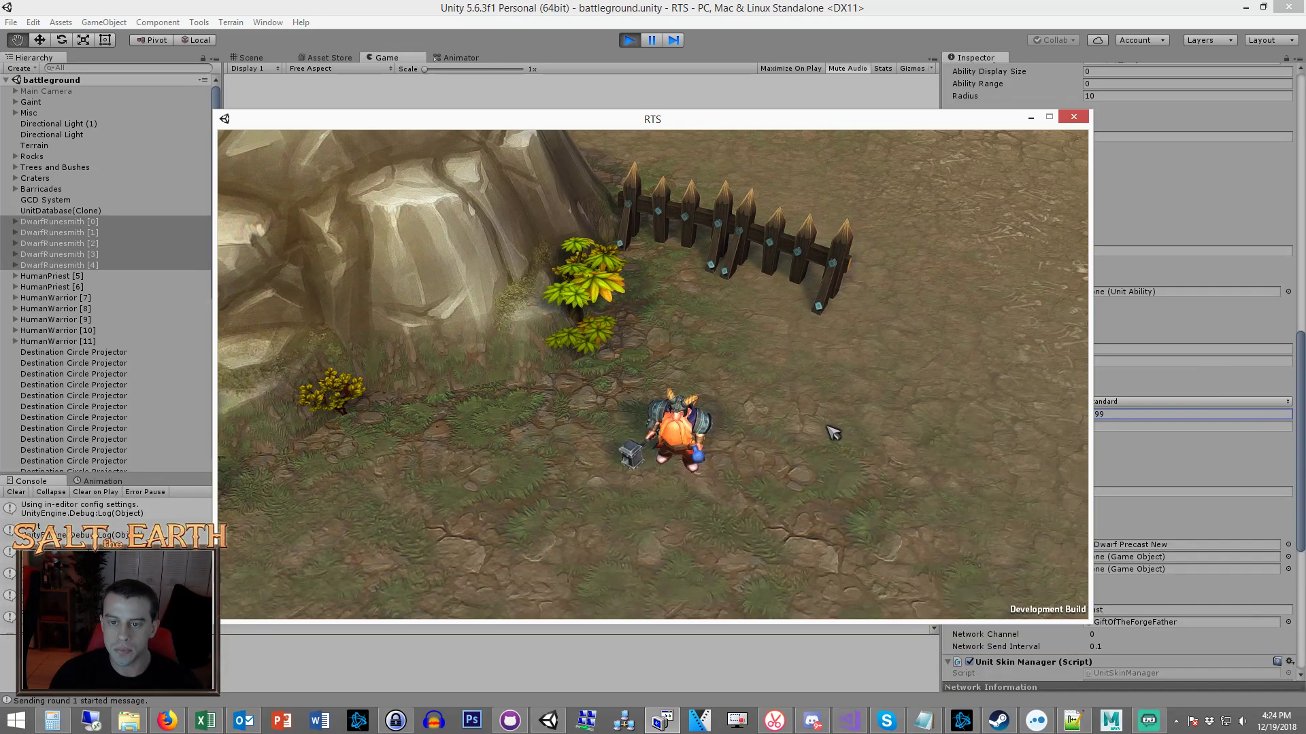
{"action": "scroll", "coordinate": [834, 434], "scroll_direction": "down", "scroll_amount": 1}
{"action": "key", "text": "q"}
{"action": "key", "text": "Down"}
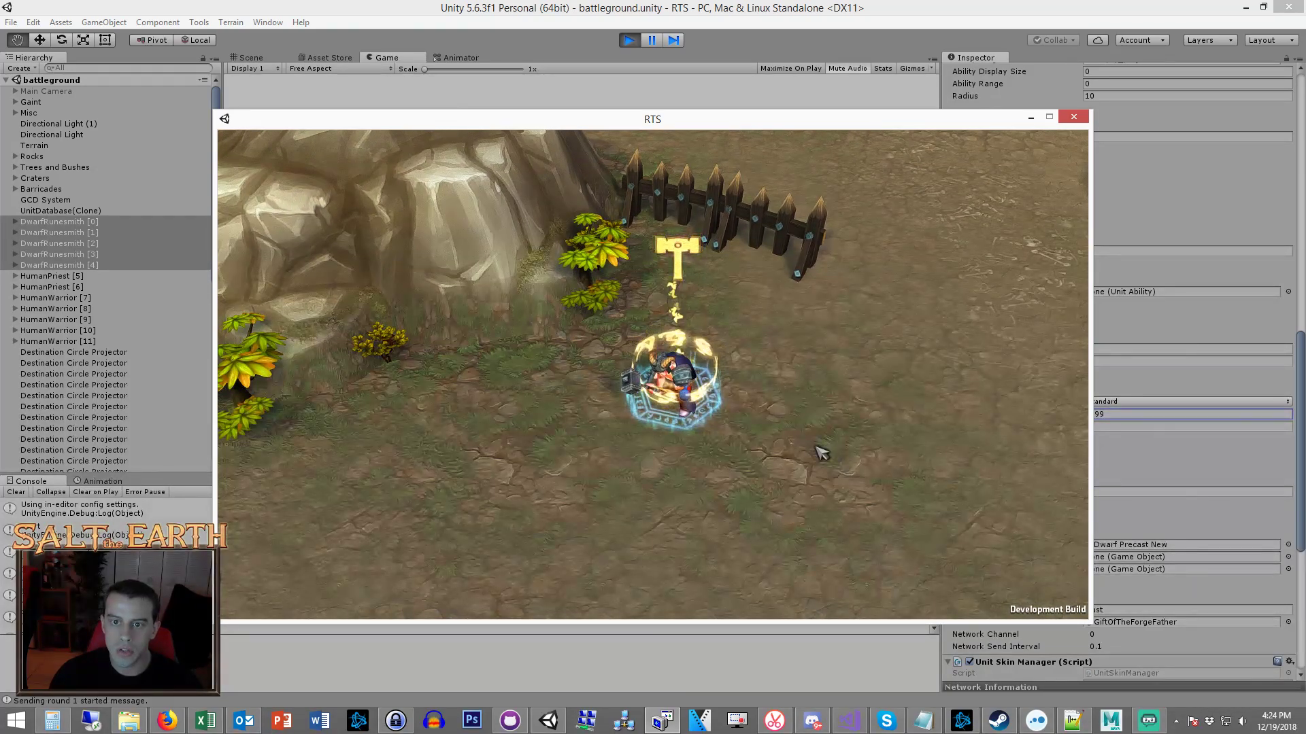
Try framing the casting Runesmith in the 500x400 VClip capture window.
{"action": "middle_click_drag", "start_coordinate": [819, 454], "coordinate": [768, 465]}
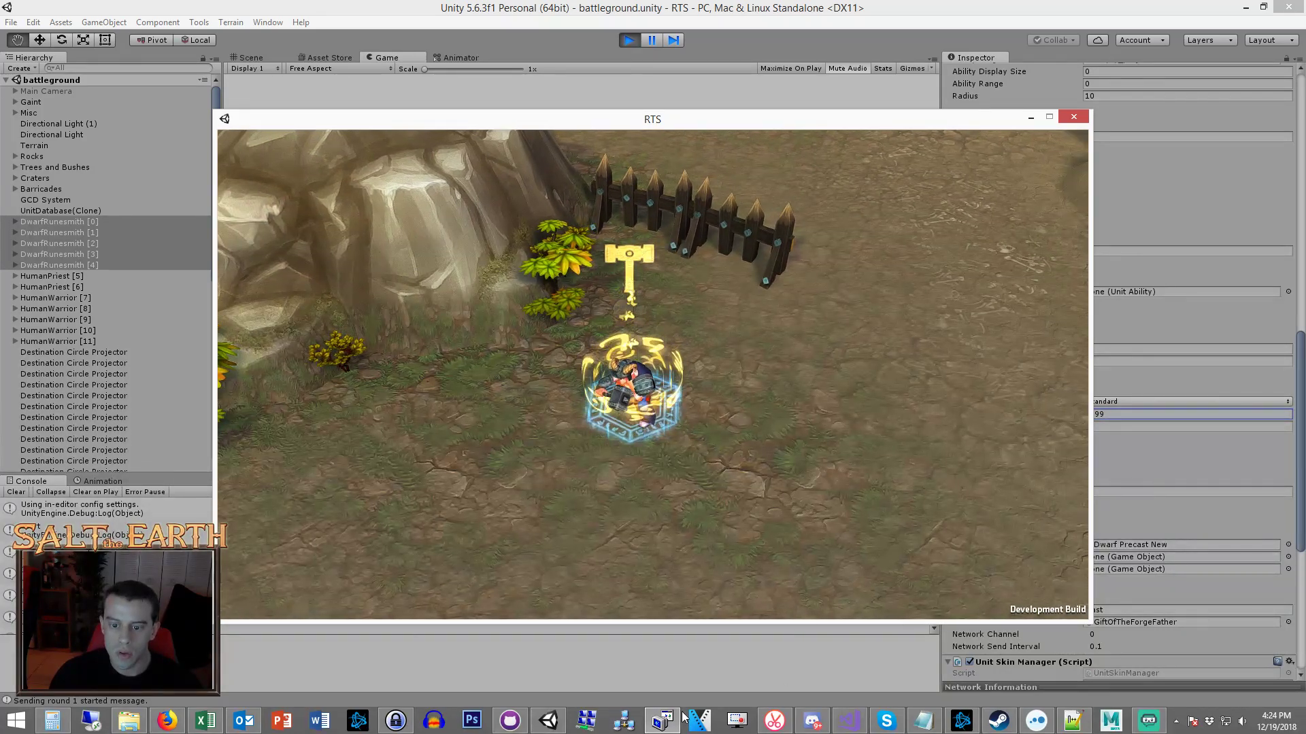
{"action": "left_click", "coordinate": [775, 721]}
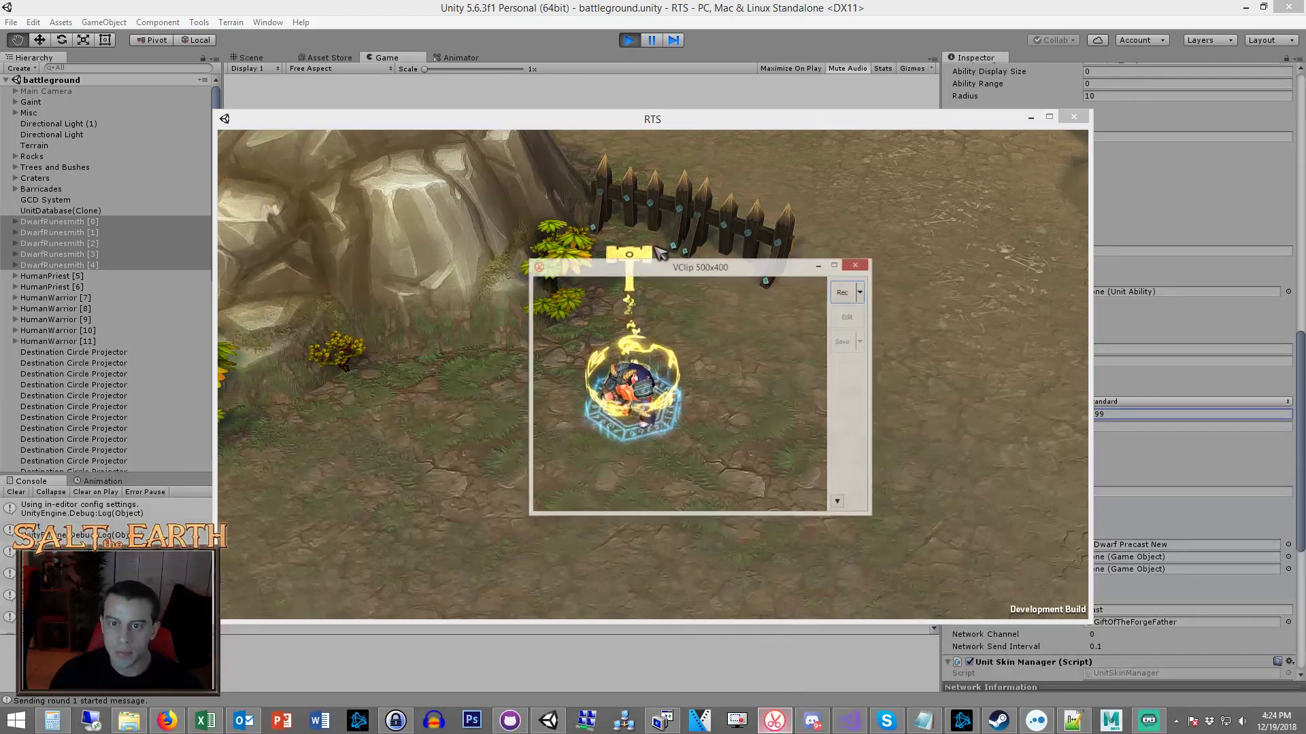
{"action": "left_click_drag", "start_coordinate": [691, 196], "coordinate": [653, 242]}
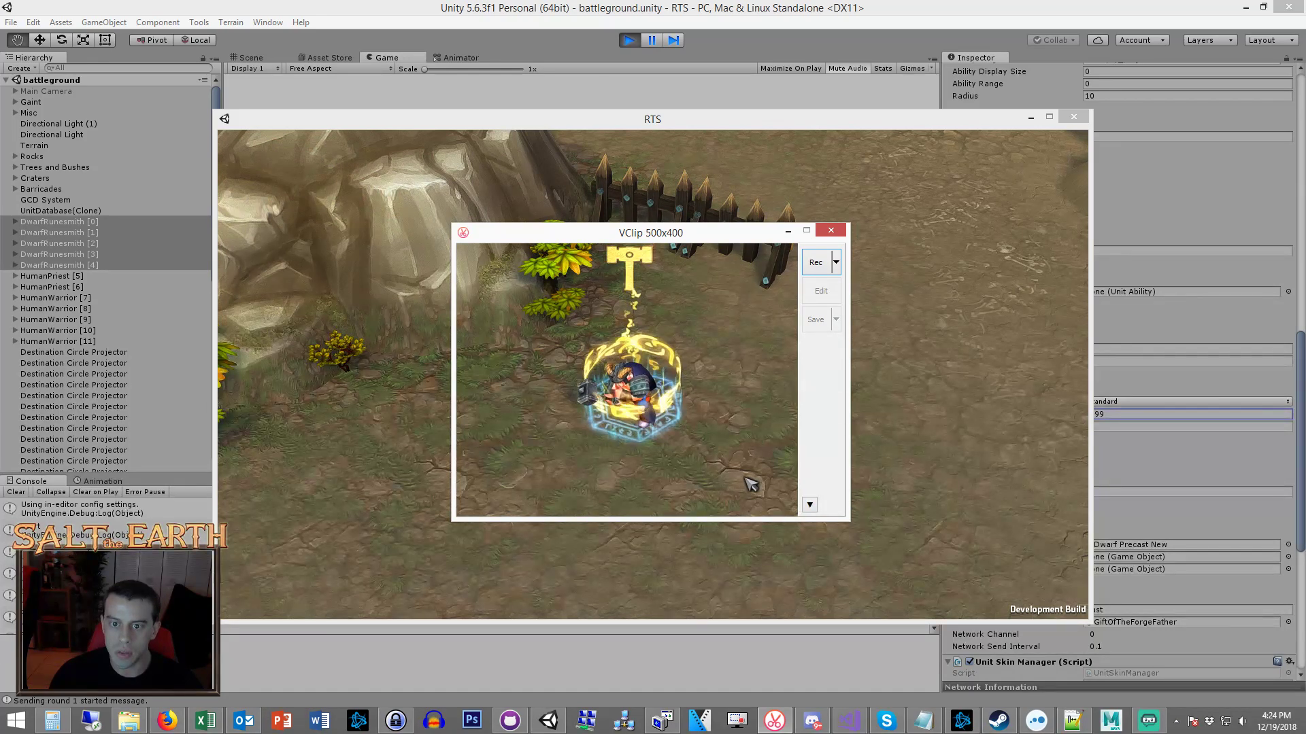
{"action": "left_click", "coordinate": [935, 409]}
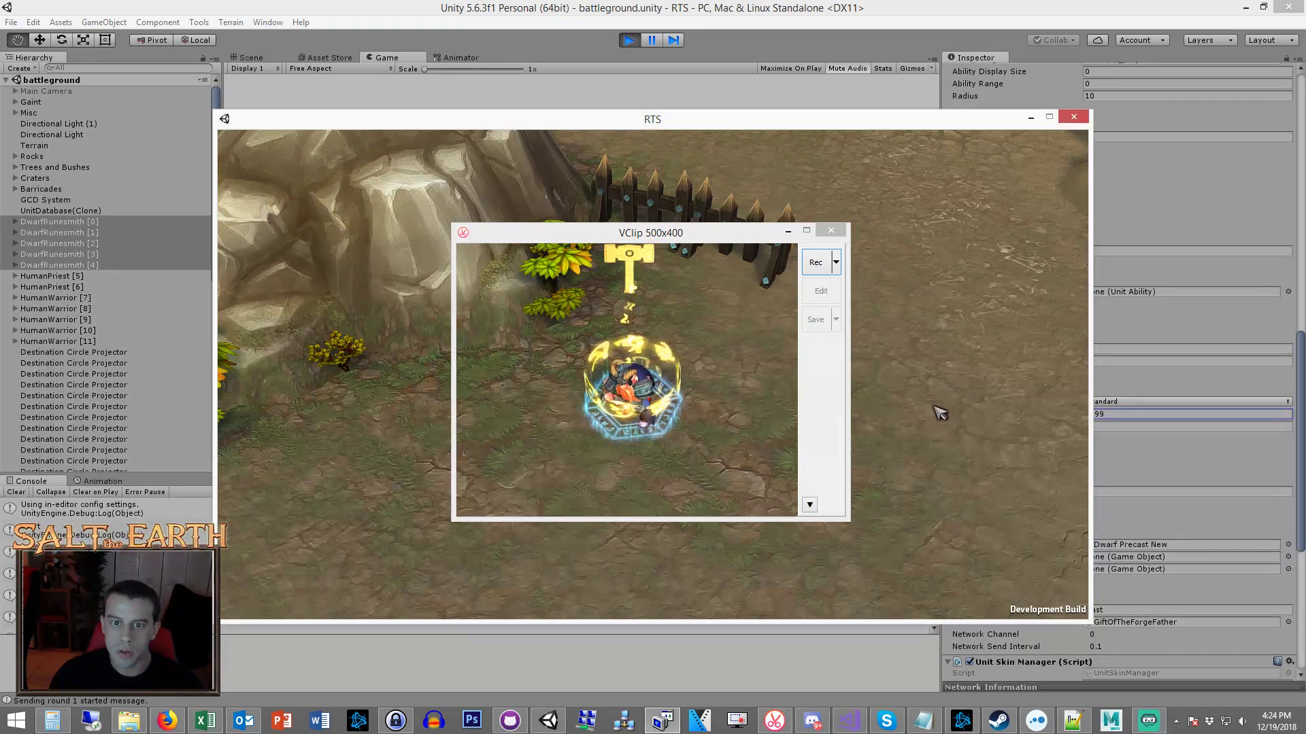
{"action": "left_click", "coordinate": [793, 235]}
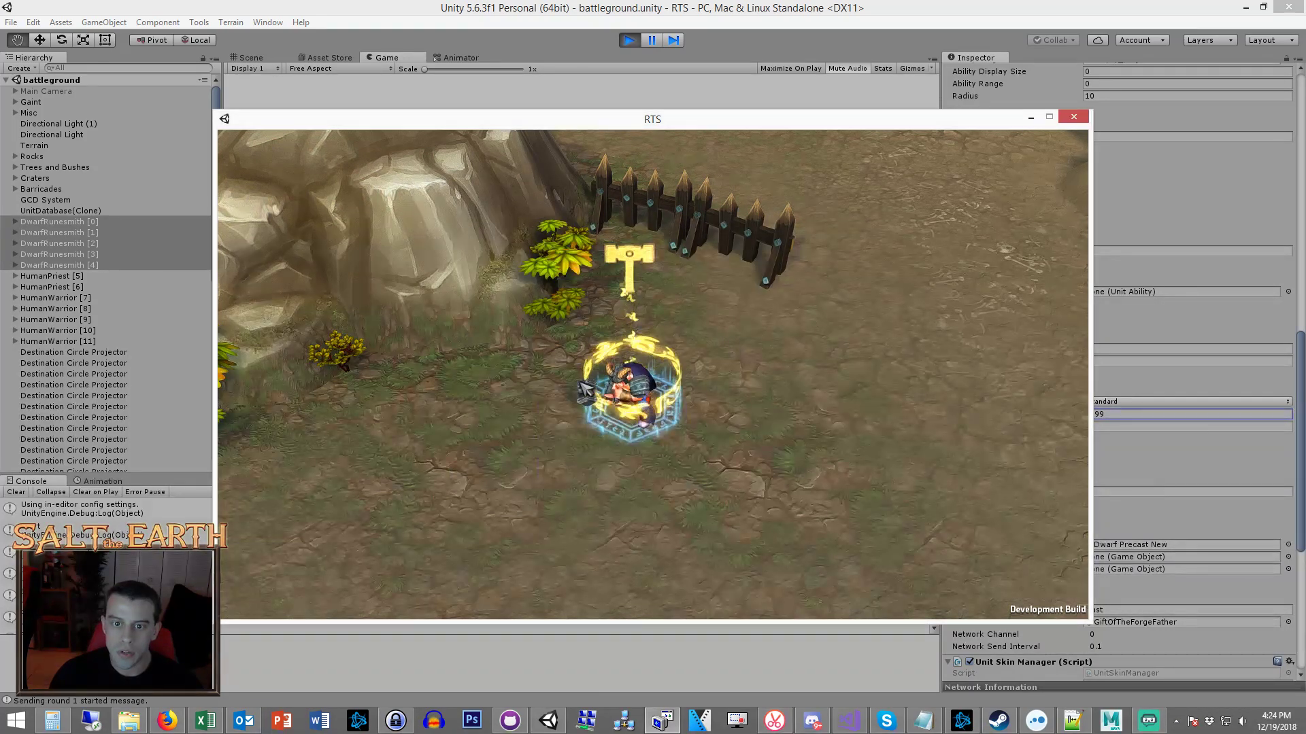
Interrupt the cast and walk the Runesmith onto open ground away from the fence, facing the camera.
{"action": "scroll", "coordinate": [627, 363], "scroll_direction": "up", "scroll_amount": 3}
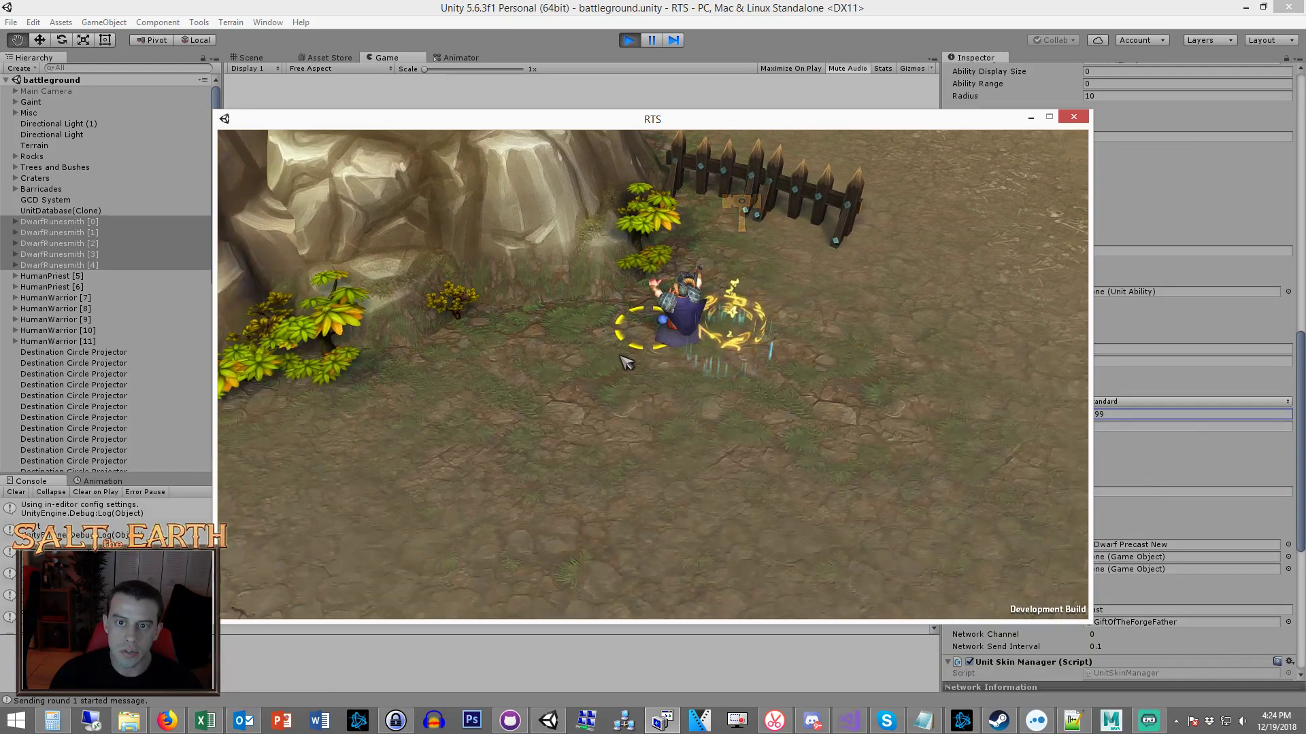
{"action": "right_click", "coordinate": [607, 345]}
{"action": "right_click", "coordinate": [610, 378]}
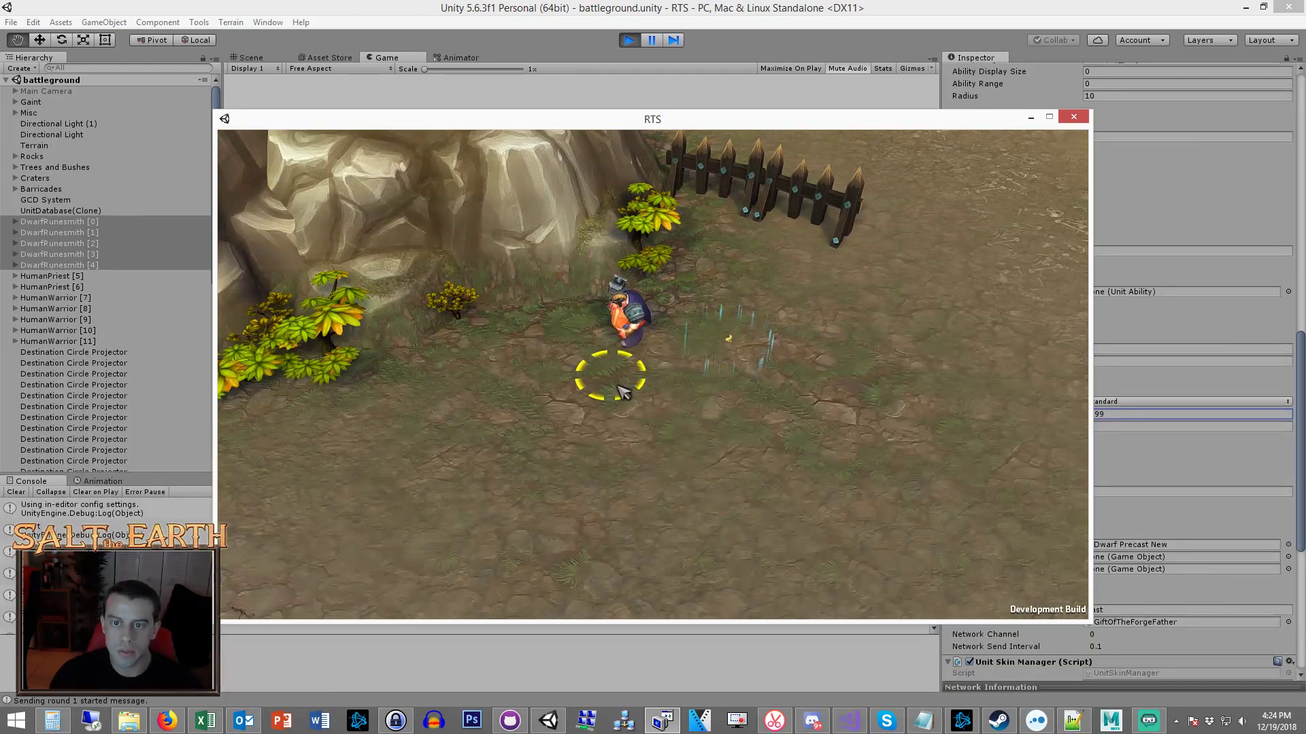
{"action": "right_click", "coordinate": [619, 403]}
{"action": "mouse_move", "coordinate": [689, 403]}
{"action": "middle_mouse_down"}
{"action": "mouse_move", "coordinate": [651, 408]}
{"action": "mouse_move", "coordinate": [671, 395]}
{"action": "middle_mouse_up"}
{"action": "key", "text": "q"}
{"action": "left_click_drag", "start_coordinate": [670, 370], "coordinate": [497, 488]}
{"action": "right_click", "coordinate": [517, 409]}
{"action": "middle_click_drag", "start_coordinate": [526, 429], "coordinate": [548, 411]}
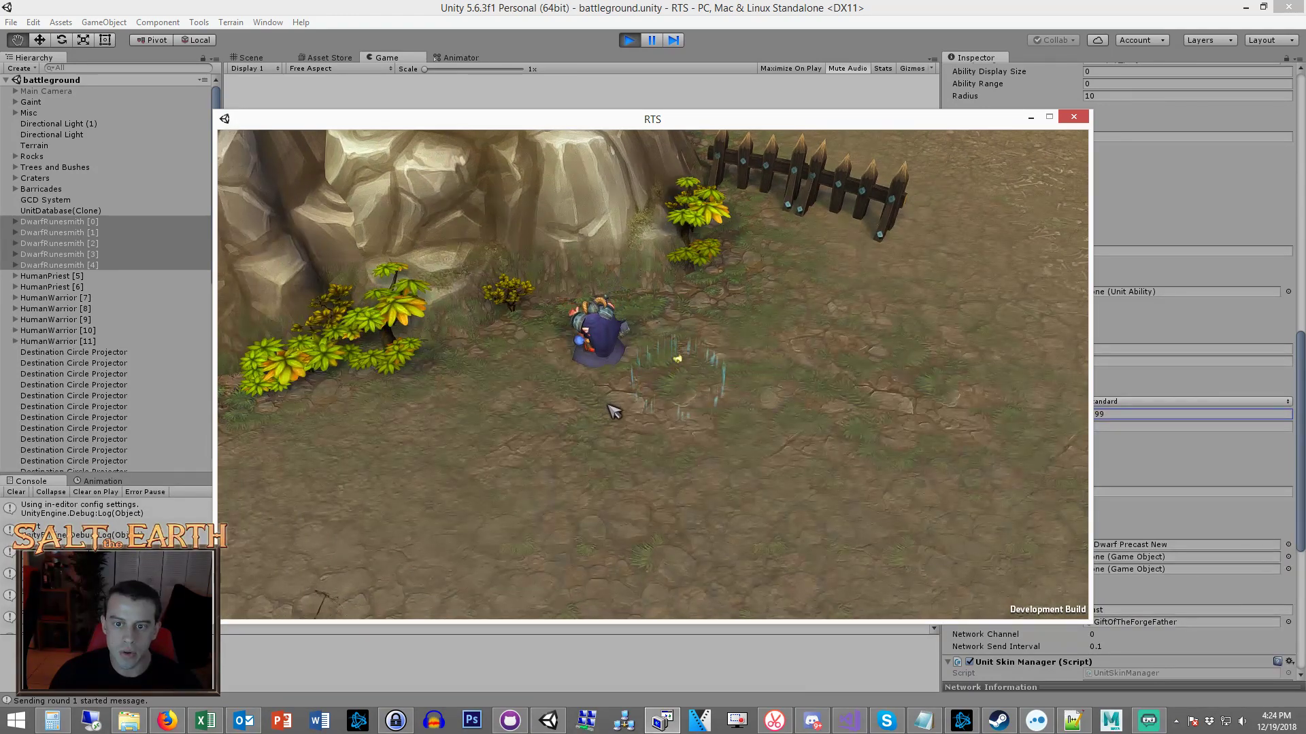
{"action": "scroll", "coordinate": [717, 408], "scroll_direction": "down", "scroll_amount": 1}
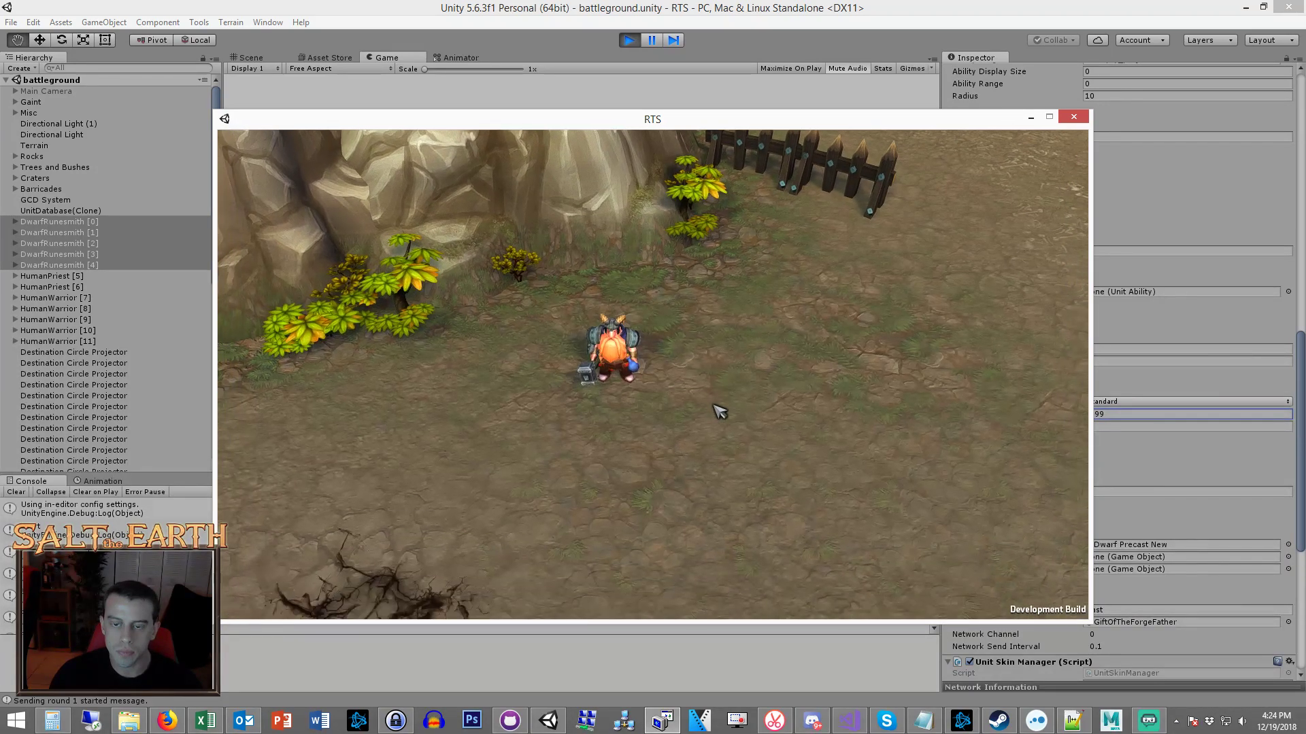
{"action": "scroll", "coordinate": [731, 549], "scroll_direction": "up", "scroll_amount": 3}
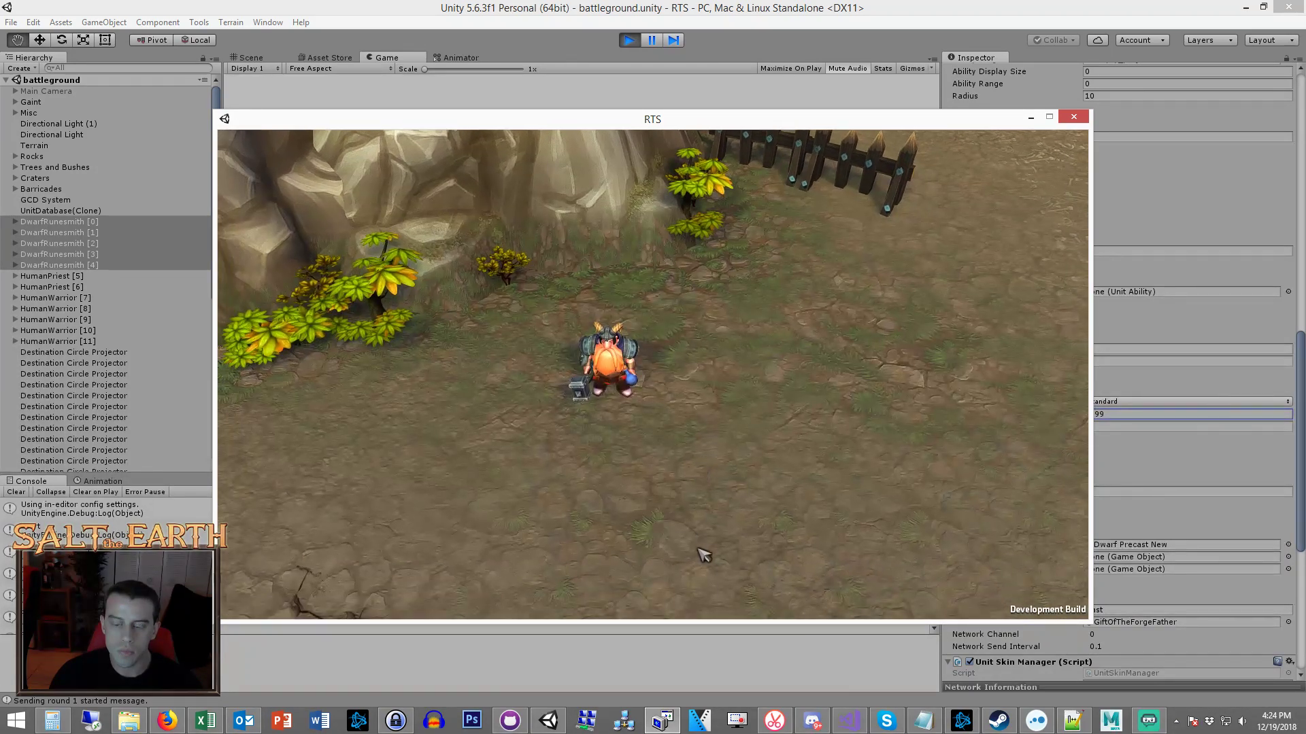
Bring up VClip and centre its capture window on the Runesmith while it casts, including the hammer above its head.
{"action": "left_click", "coordinate": [774, 721]}
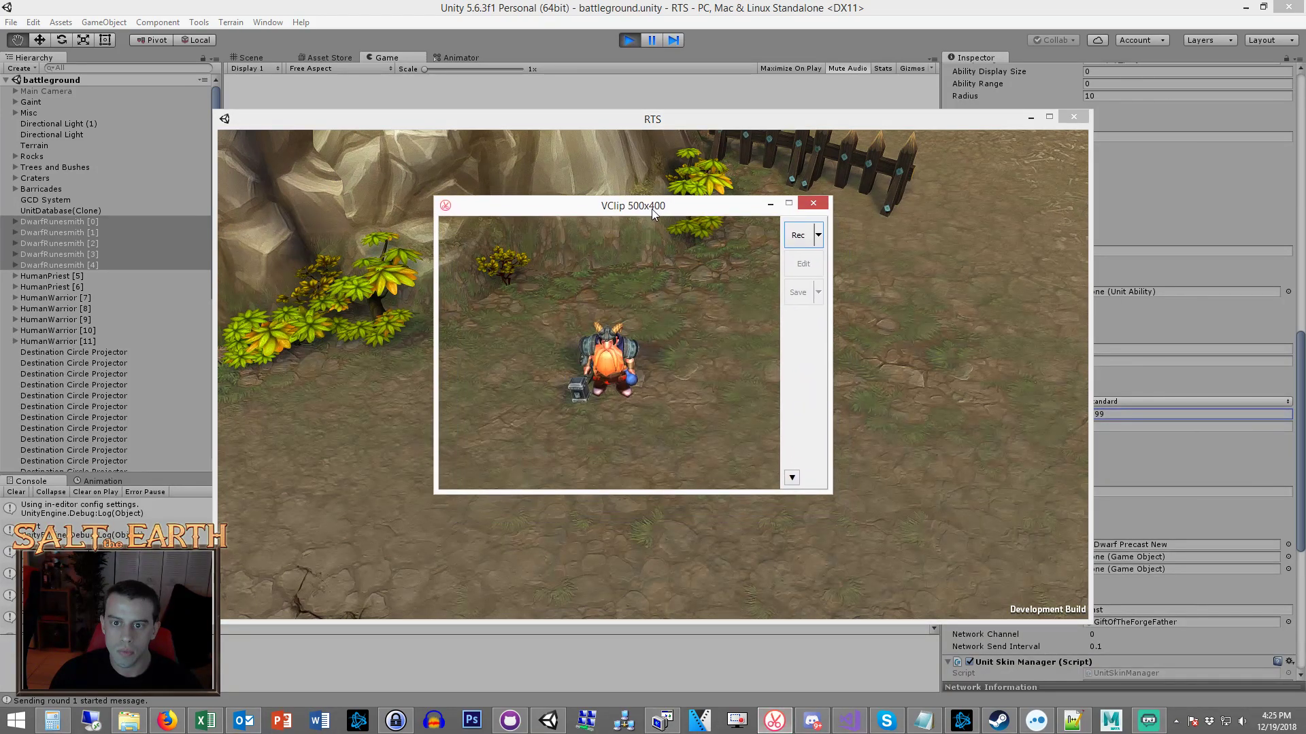
{"action": "mouse_move", "coordinate": [645, 202]}
{"action": "left_mouse_down"}
{"action": "mouse_move", "coordinate": [647, 191]}
{"action": "mouse_move", "coordinate": [637, 199]}
{"action": "left_mouse_up"}
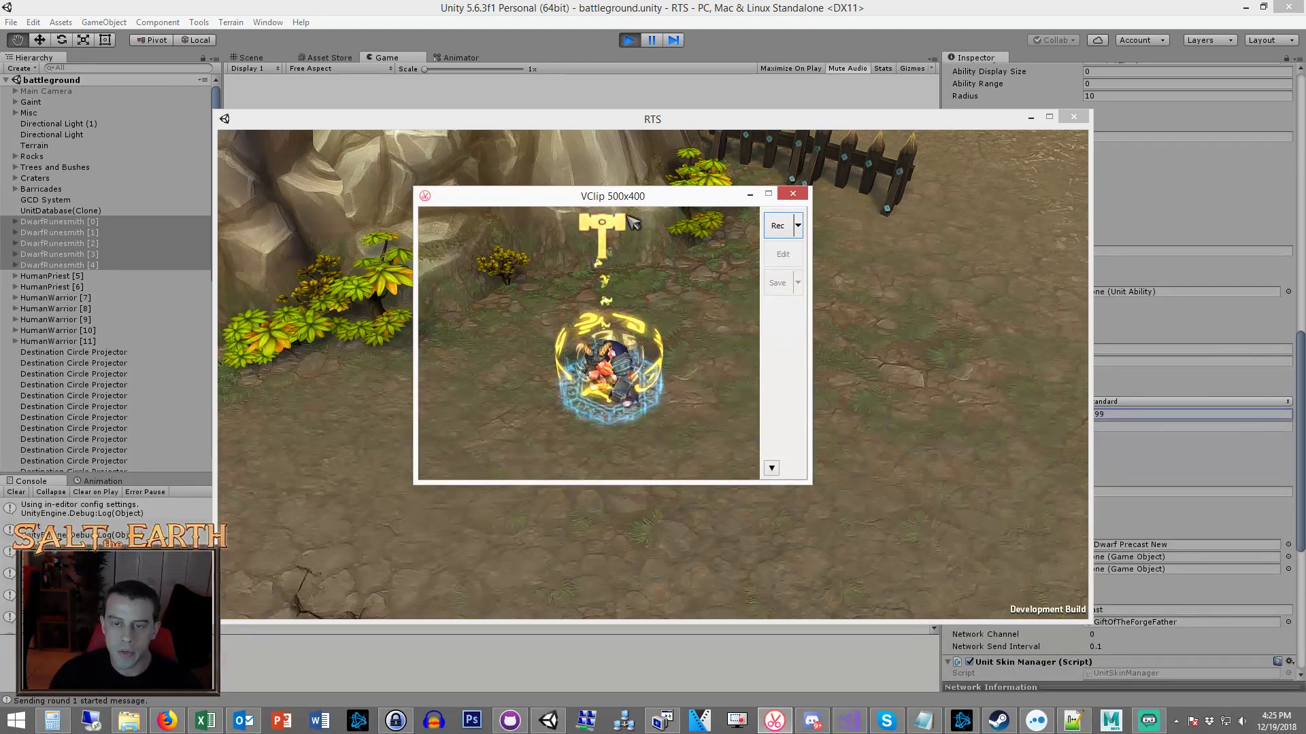
{"action": "left_click", "coordinate": [905, 340]}
{"action": "scroll", "coordinate": [906, 344], "scroll_direction": "down", "scroll_amount": 3}
{"action": "scroll", "coordinate": [898, 346], "scroll_direction": "up", "scroll_amount": 2}
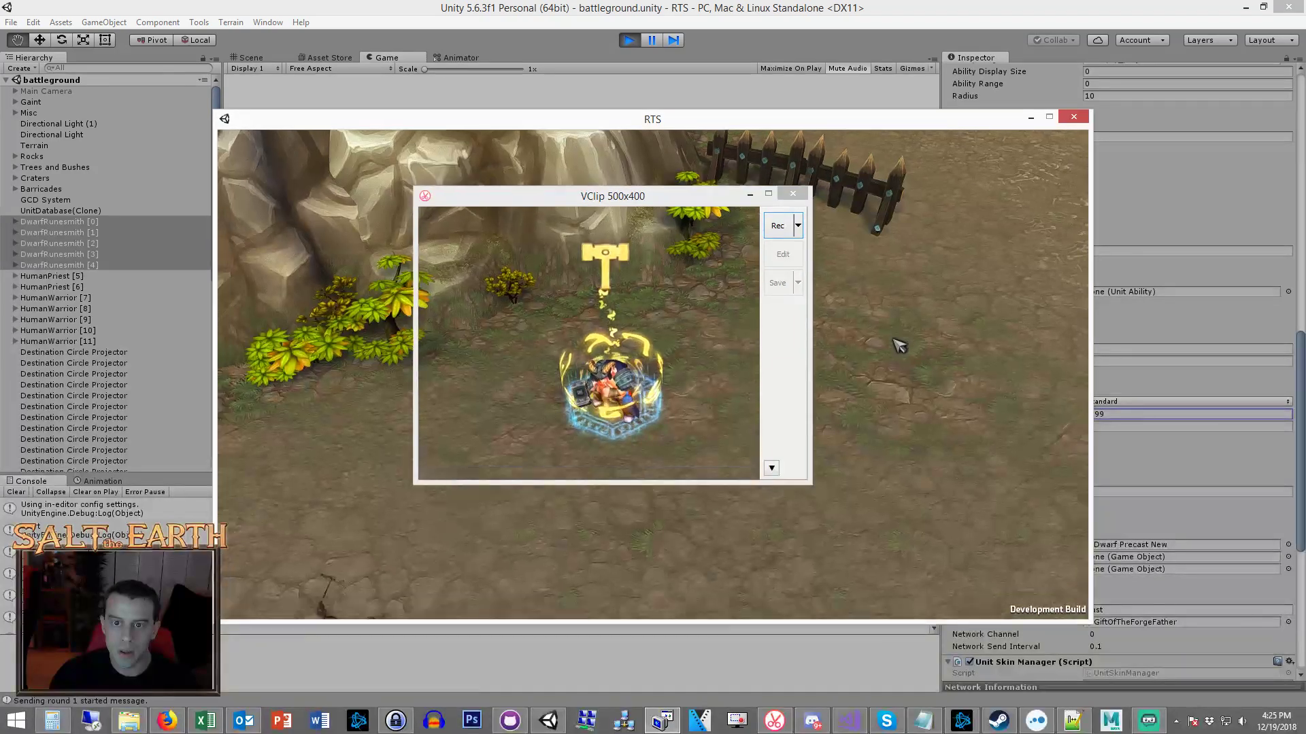
{"action": "left_click", "coordinate": [662, 202]}
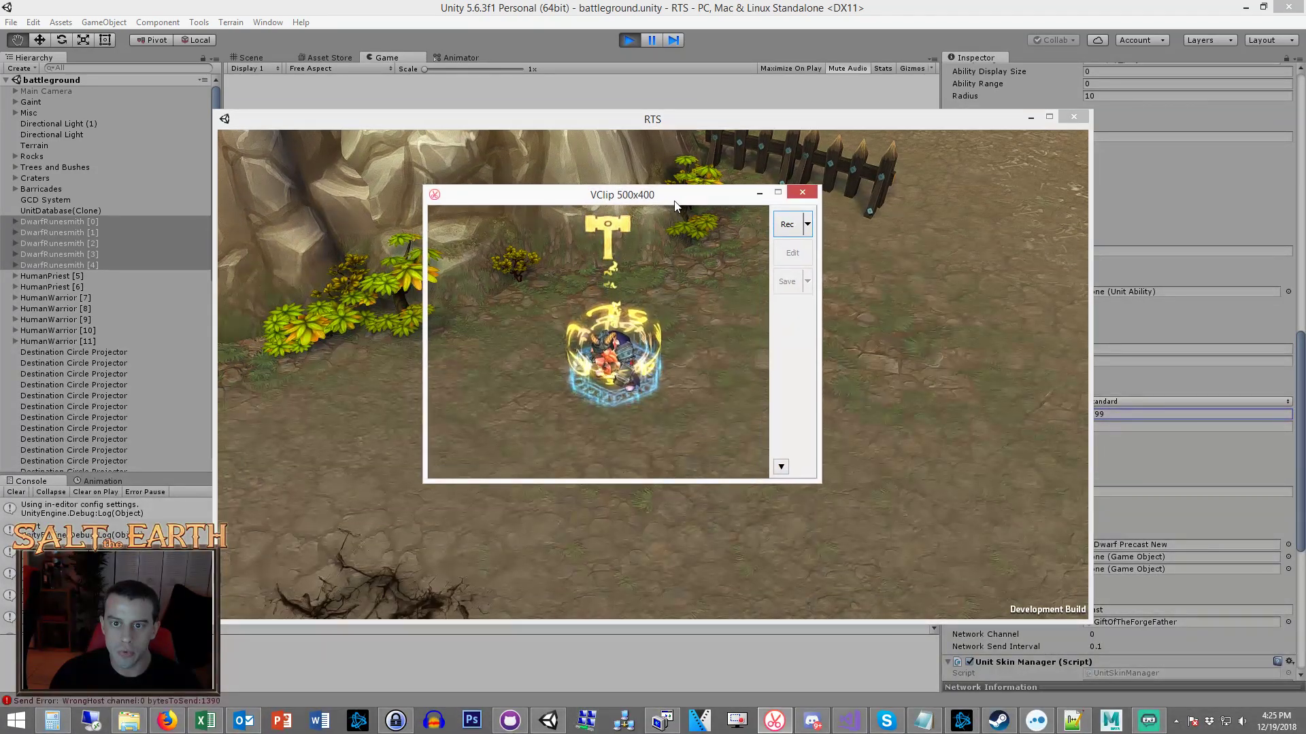
{"action": "left_click_drag", "start_coordinate": [663, 202], "coordinate": [673, 207]}
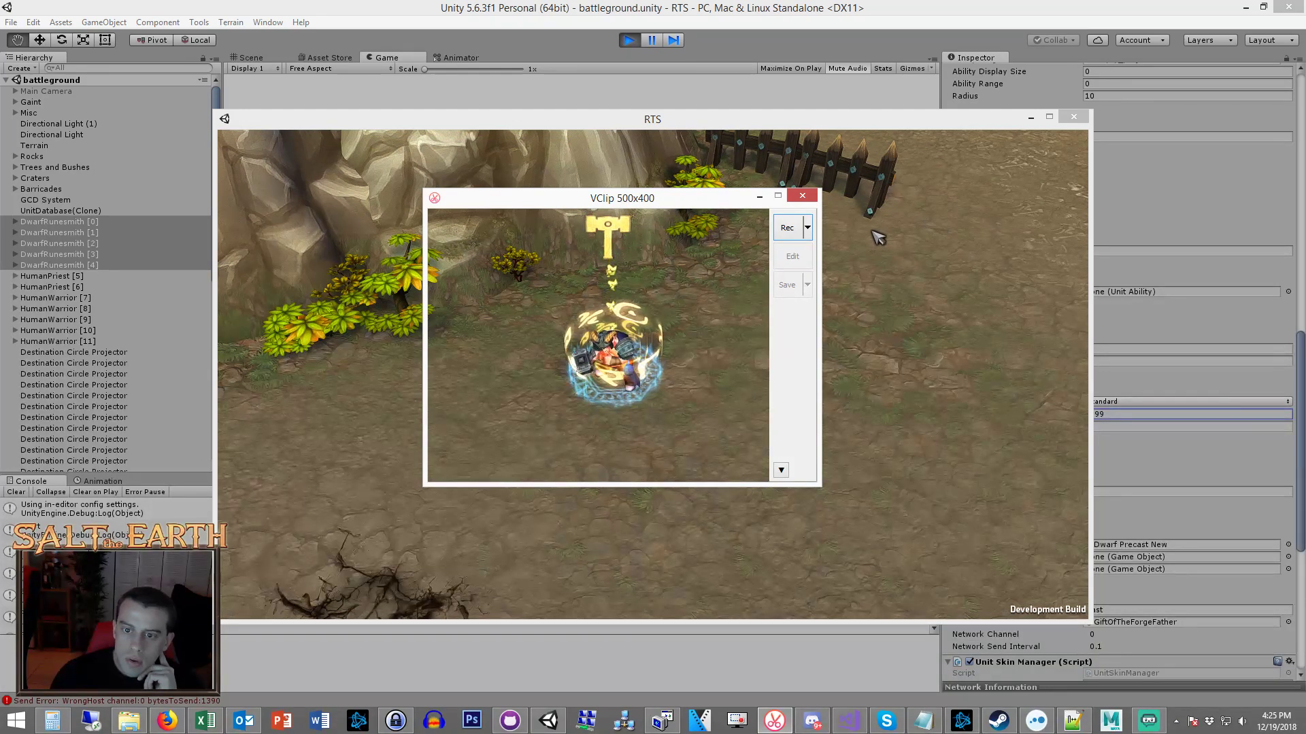
{"action": "left_click_drag", "start_coordinate": [644, 202], "coordinate": [652, 200]}
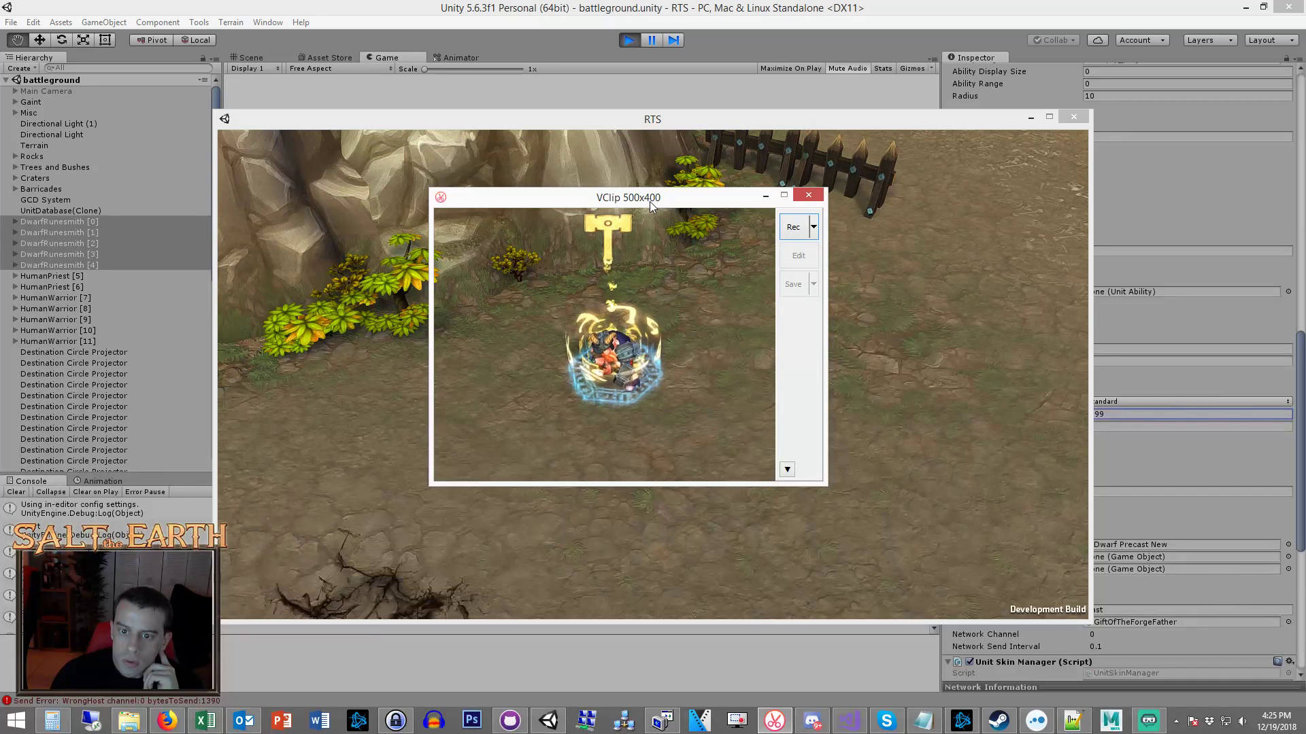
Set VClip's recording rate to 30 FPS and record about 8 seconds of the casting animation.
{"action": "left_click", "coordinate": [815, 229]}
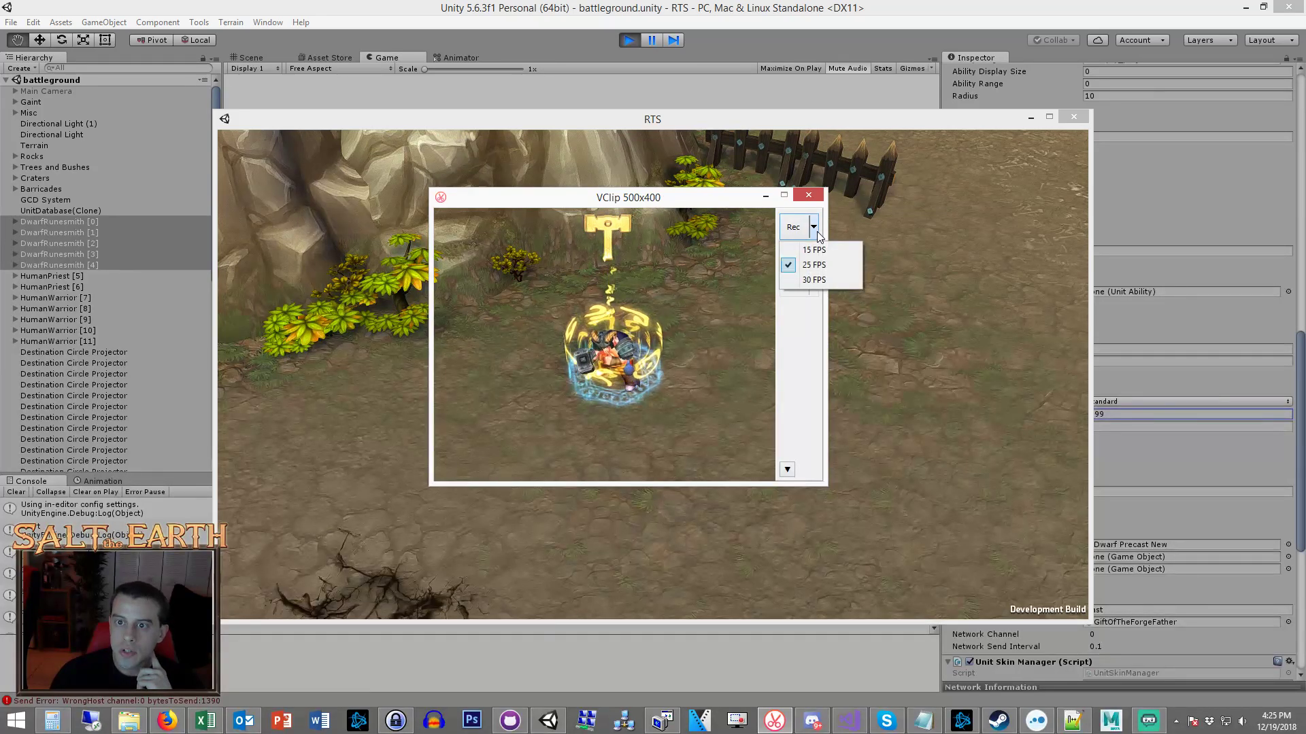
{"action": "left_click", "coordinate": [813, 279]}
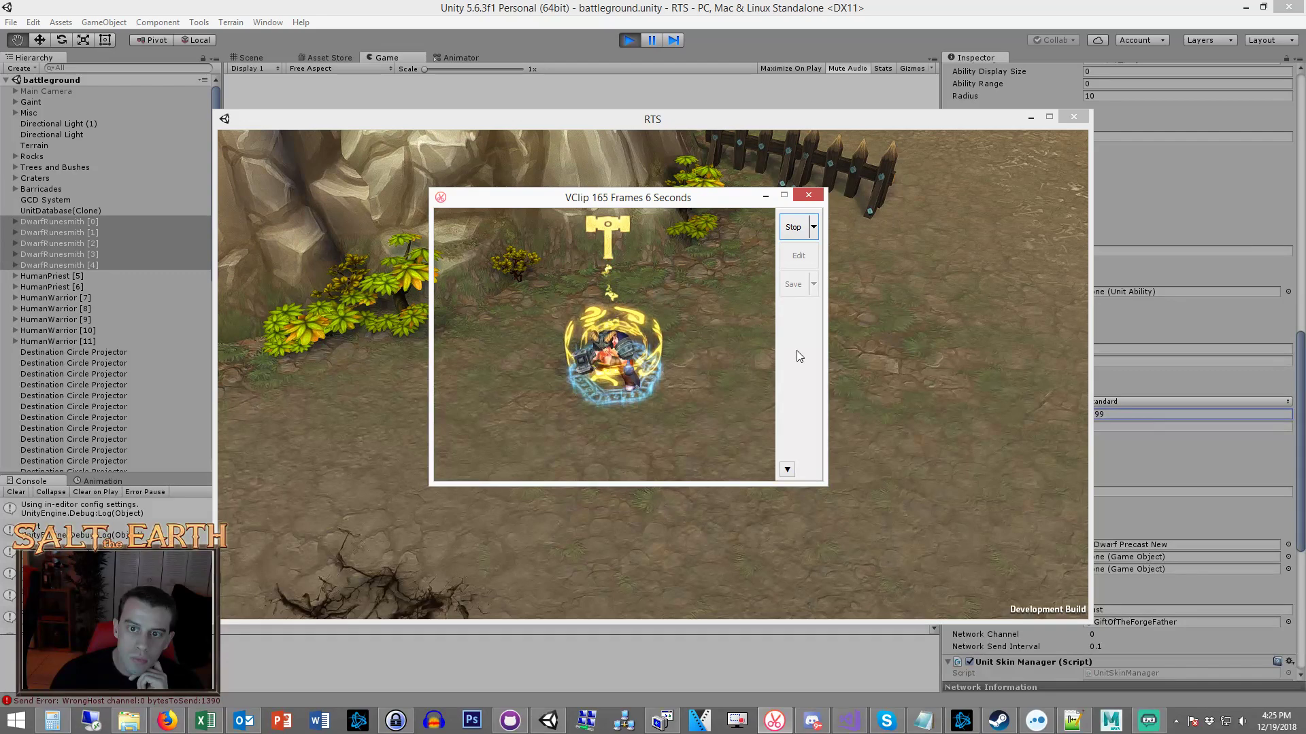
{"action": "left_click", "coordinate": [793, 227]}
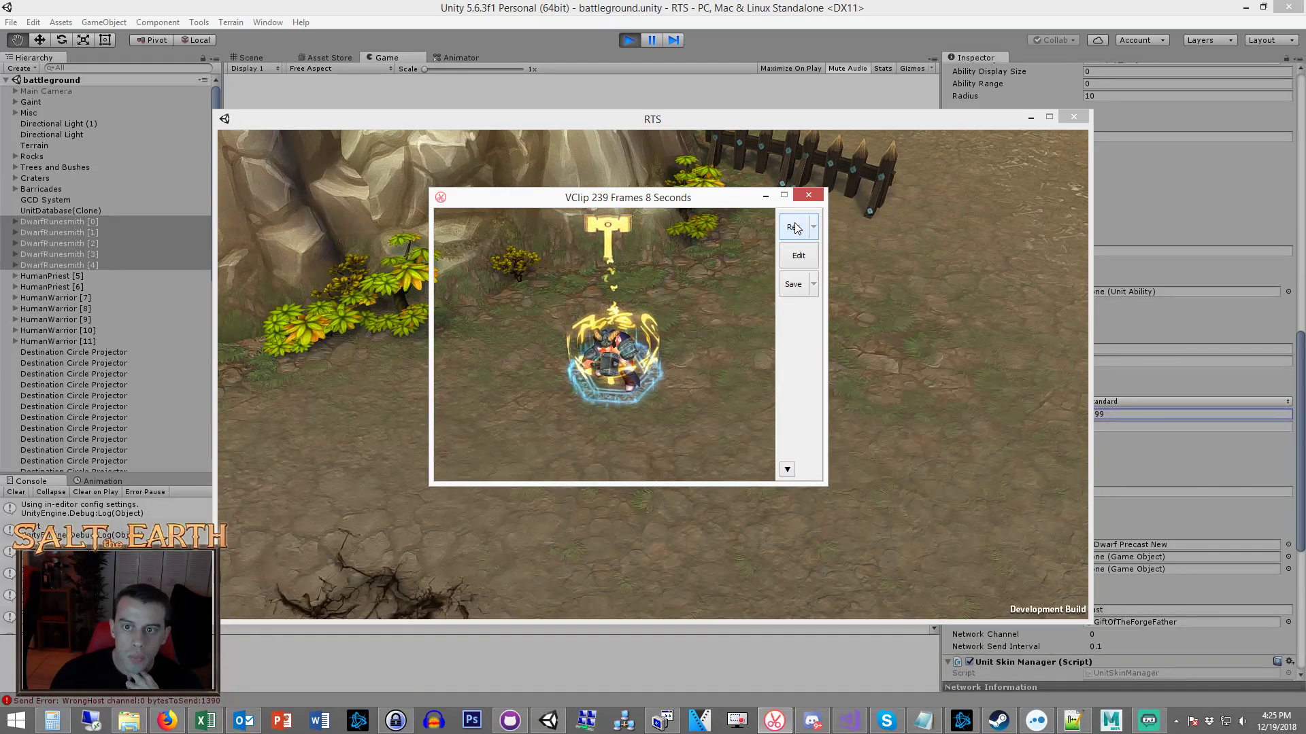
Save the recording as a GIF named dwarf_casting_promo in the RTS Images folder.
{"action": "left_click", "coordinate": [813, 284]}
{"action": "left_click", "coordinate": [823, 367]}
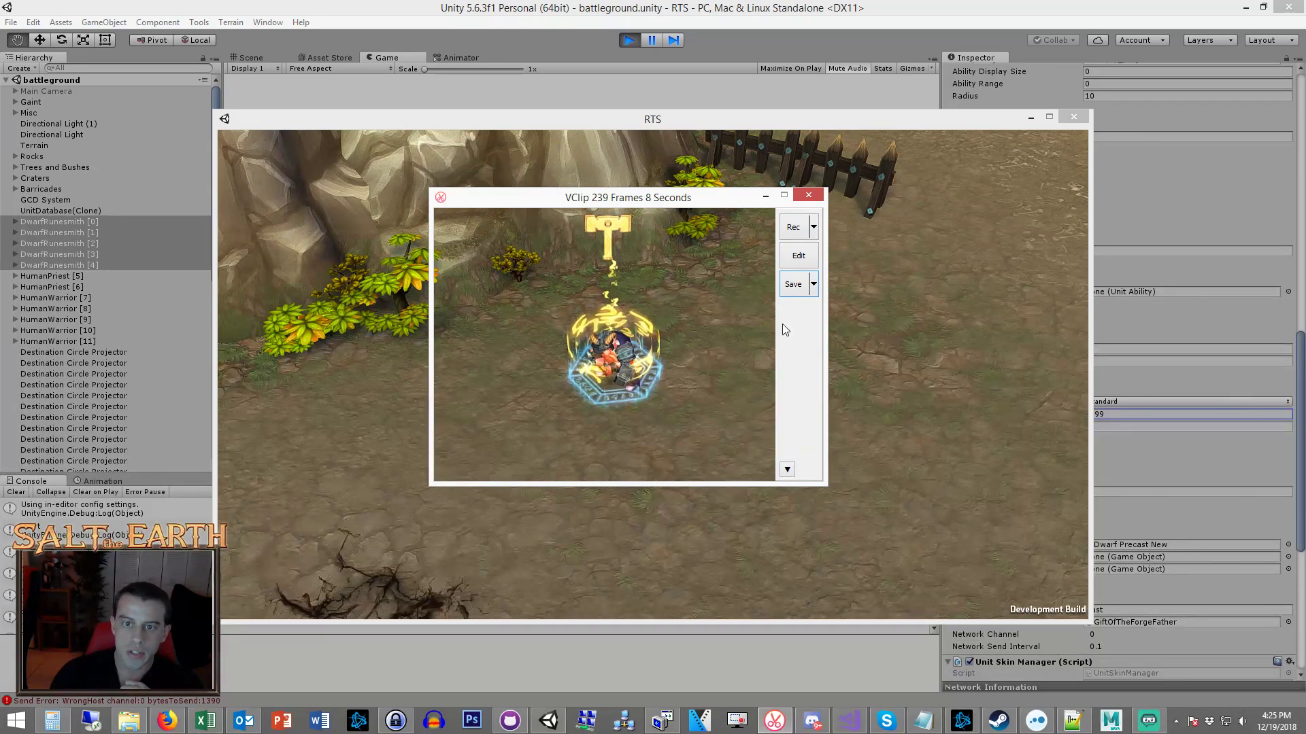
{"action": "left_click", "coordinate": [794, 284]}
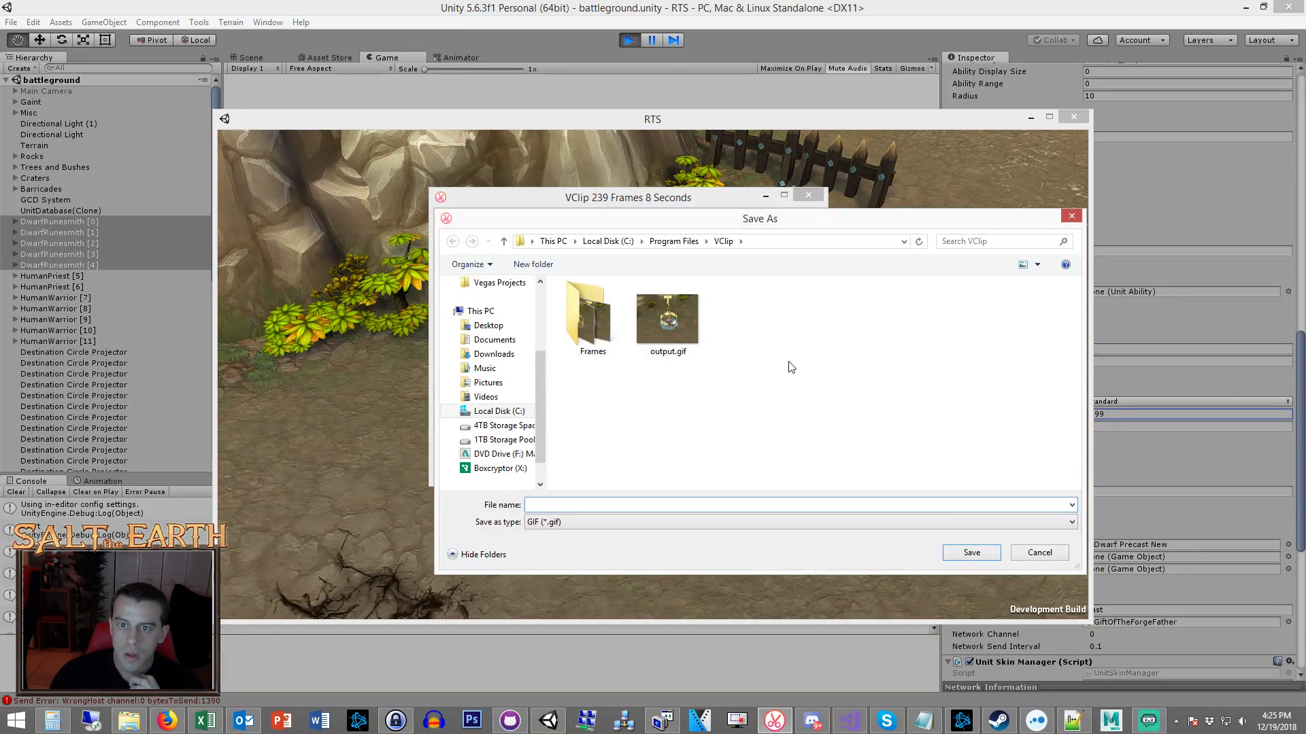
{"action": "scroll", "coordinate": [532, 385], "scroll_direction": "up", "scroll_amount": 3}
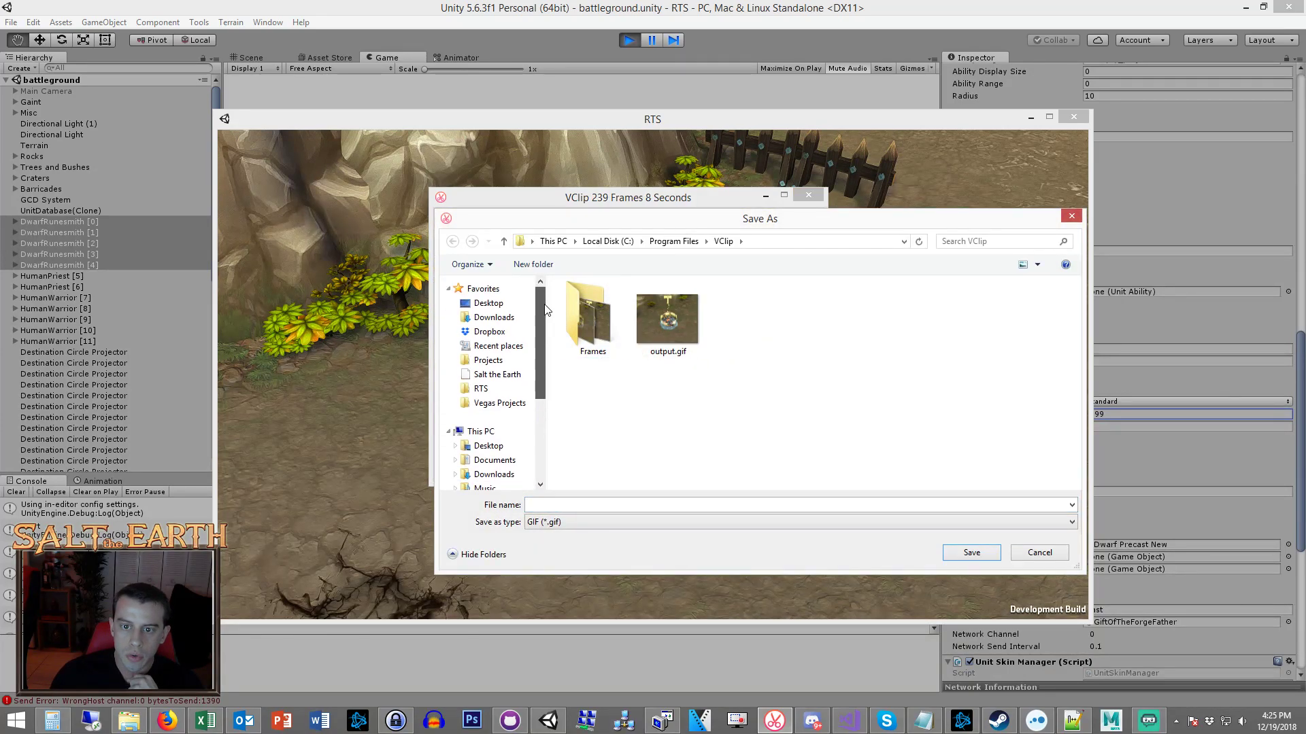
{"action": "left_click", "coordinate": [481, 389]}
{"action": "double_click", "coordinate": [609, 407]}
{"action": "left_click", "coordinate": [573, 504]}
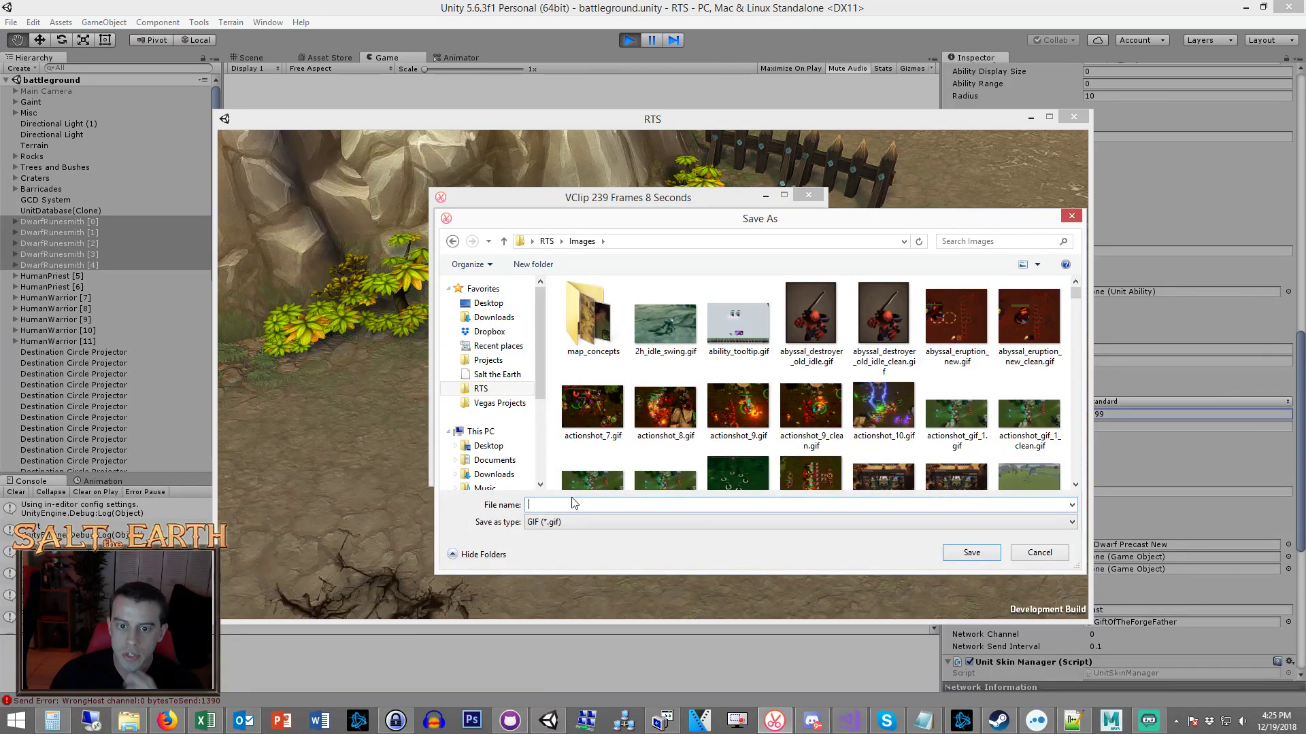
{"action": "type", "text": "dwarf_casting_promo"}
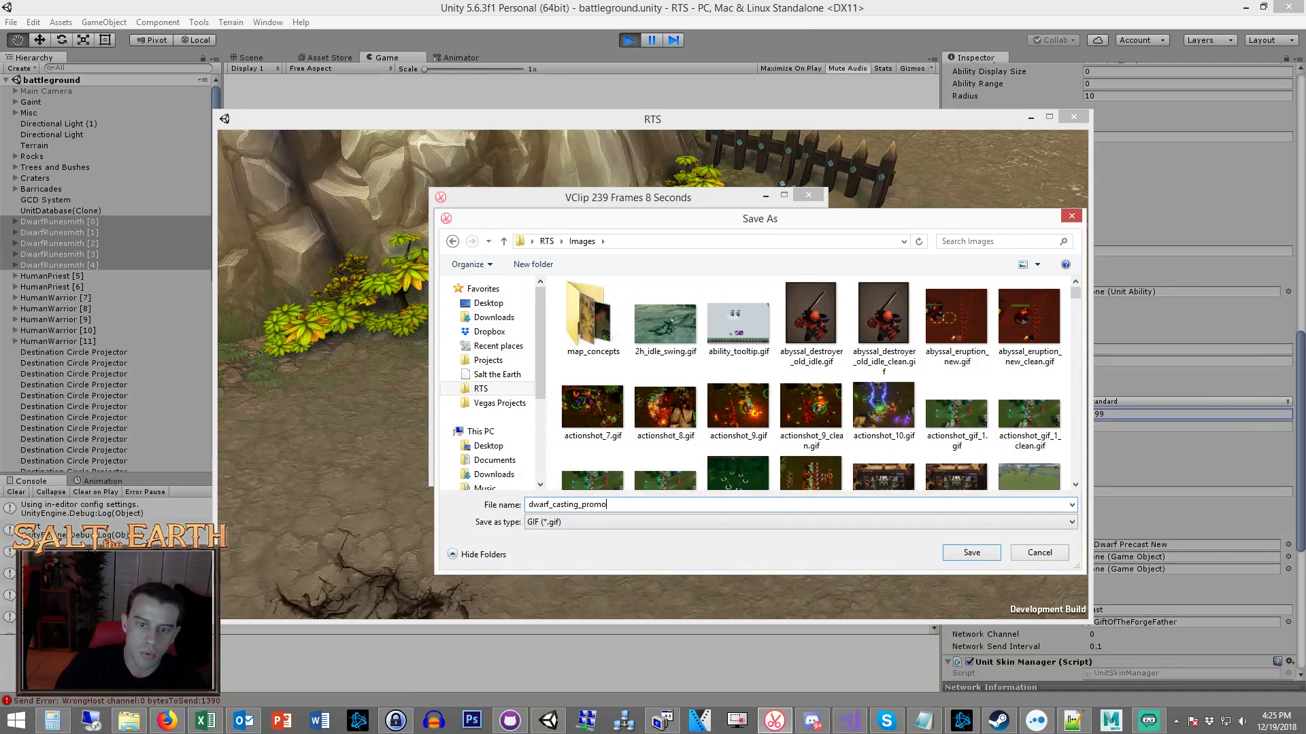
{"action": "key", "text": "Return"}
In File Explorer, clear the lich search in the Images folder and check the file size of dwarf_casting_promo.gif.
{"action": "left_click", "coordinate": [139, 717]}
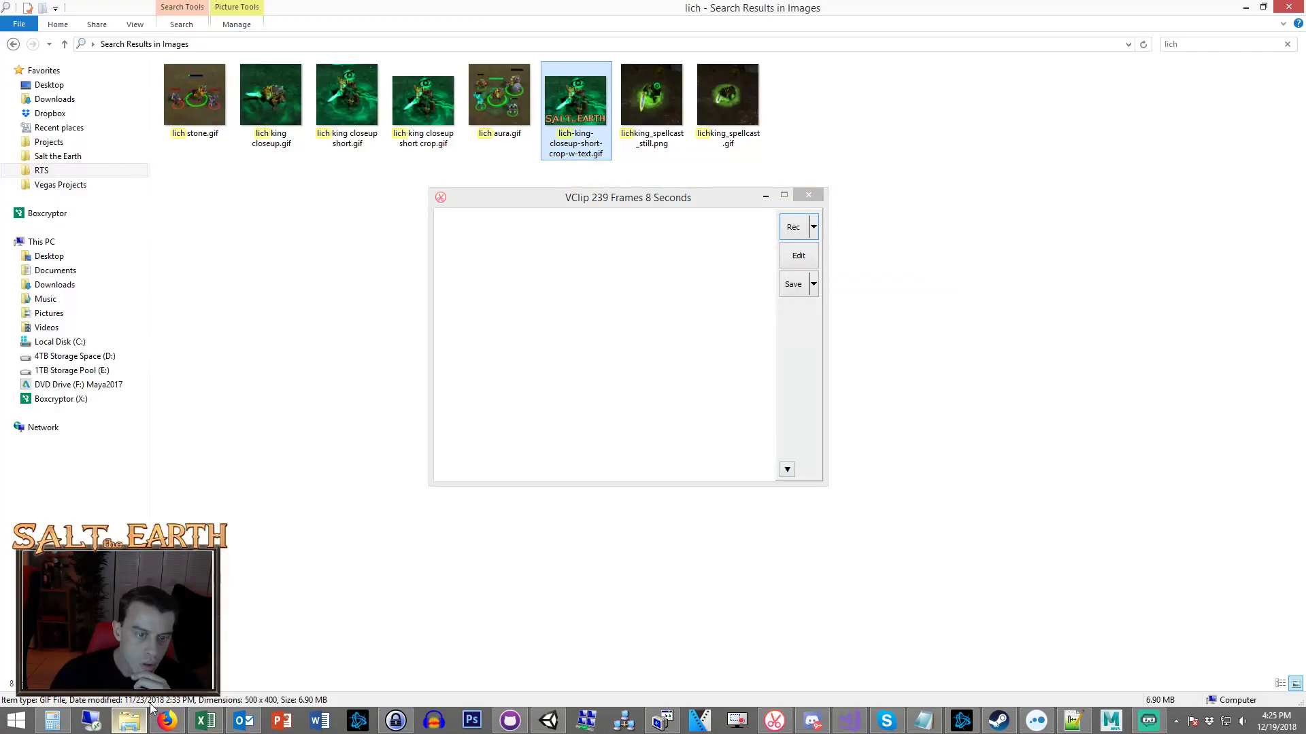
{"action": "left_click", "coordinate": [365, 300]}
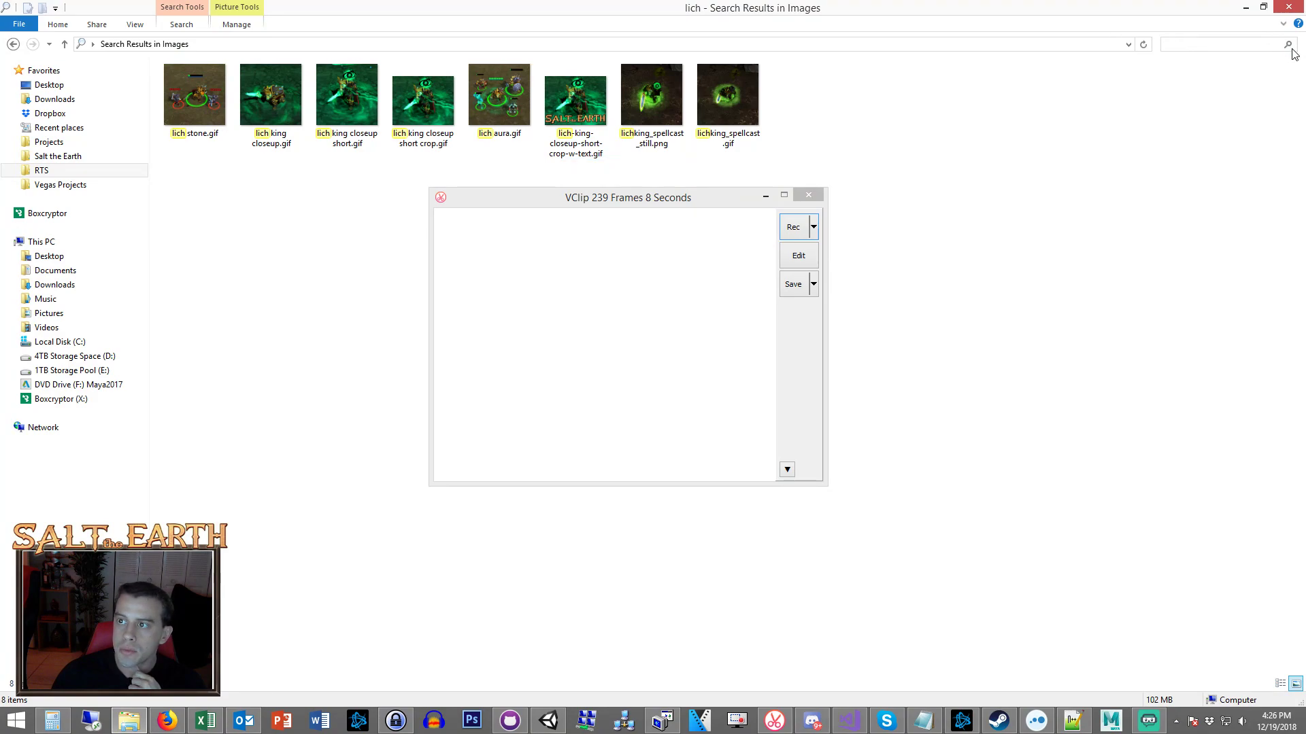
{"action": "left_click", "coordinate": [1287, 44]}
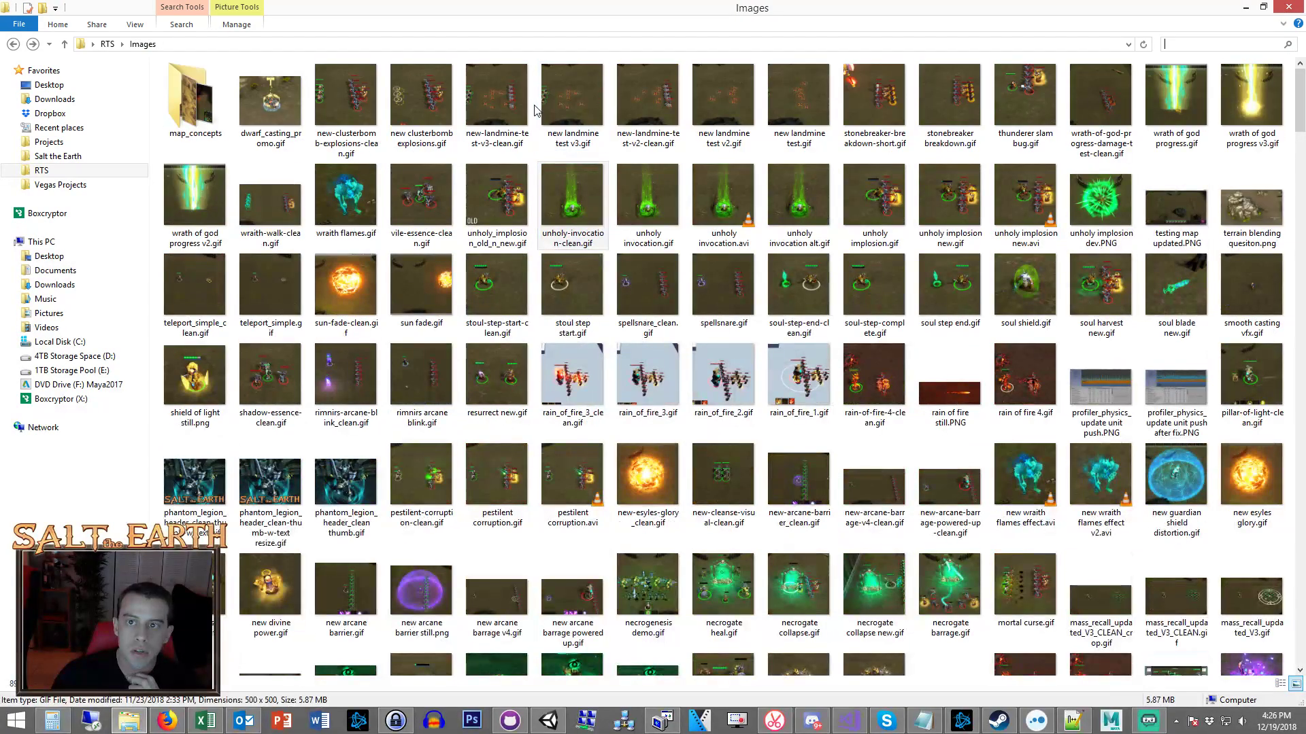
{"action": "left_click", "coordinate": [261, 108]}
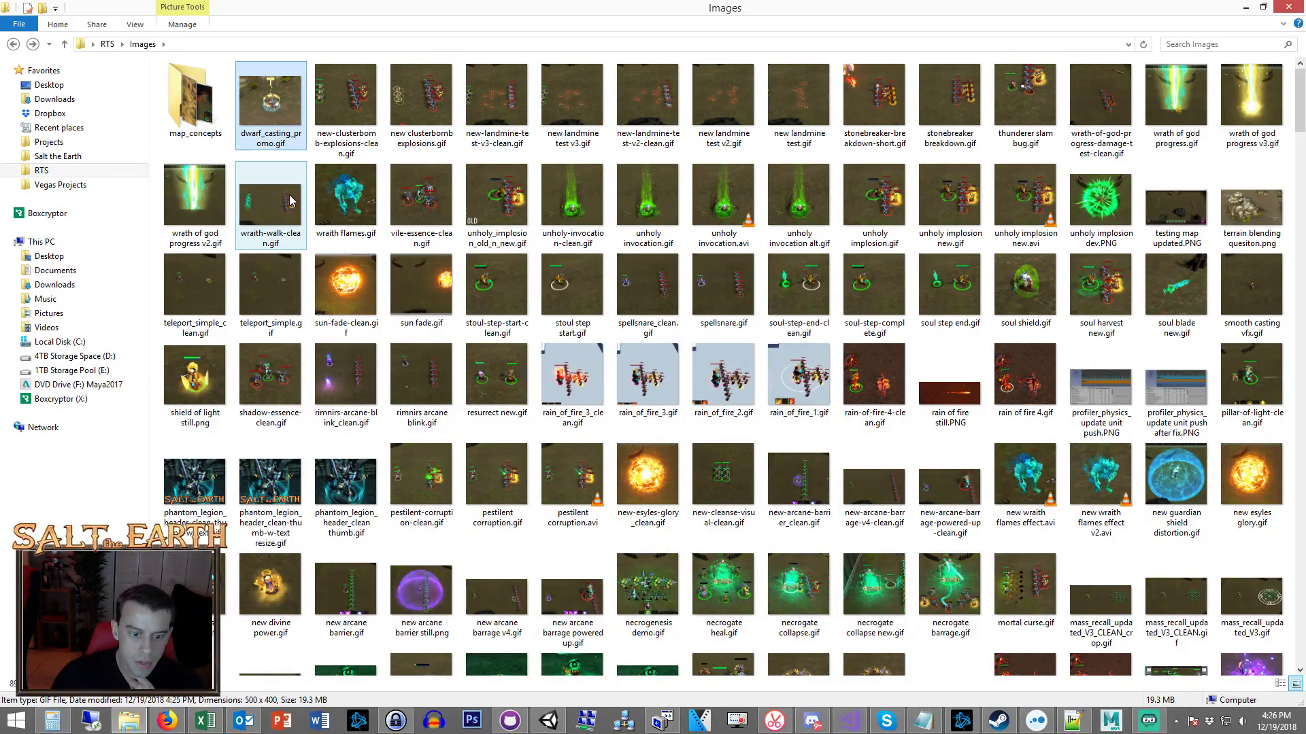
In Firefox, open IndieDB's new article form for Salt the Earth to check the preview image requirements, and minimize the browser.
{"action": "key", "text": "alt+Tab"}
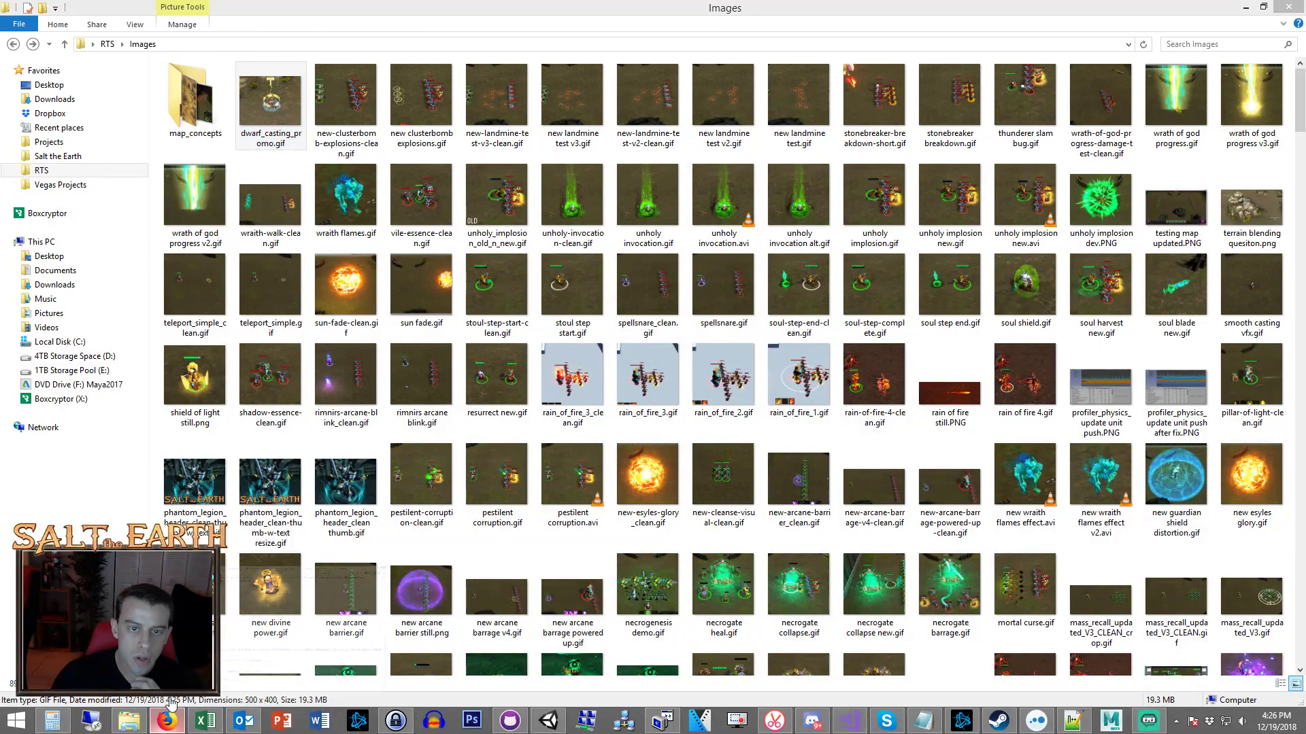
{"action": "left_click_drag", "start_coordinate": [610, 217], "coordinate": [788, 256]}
{"action": "left_click", "coordinate": [559, 12]}
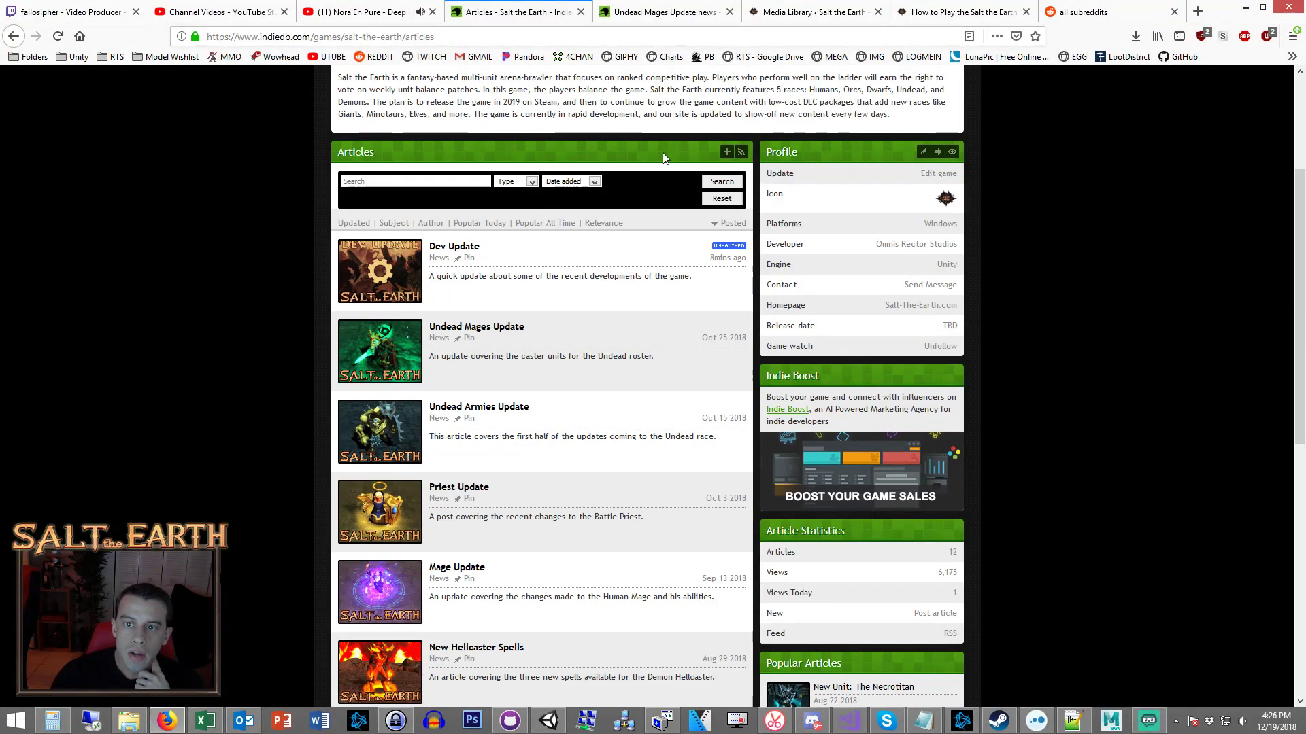
{"action": "left_click", "coordinate": [707, 152]}
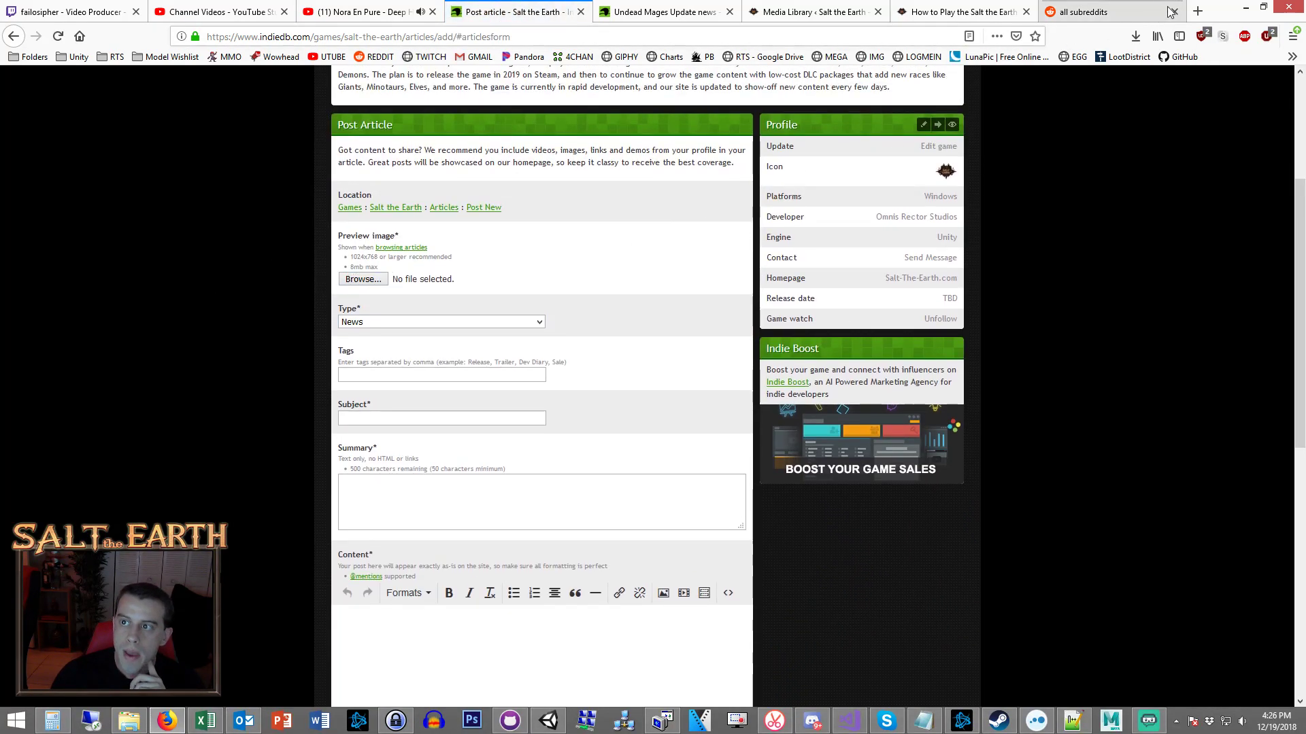
{"action": "left_click", "coordinate": [1245, 7]}
Return to VClip and trim the end of the recorded clip back to a little over half its length.
{"action": "right_click", "coordinate": [291, 100]}
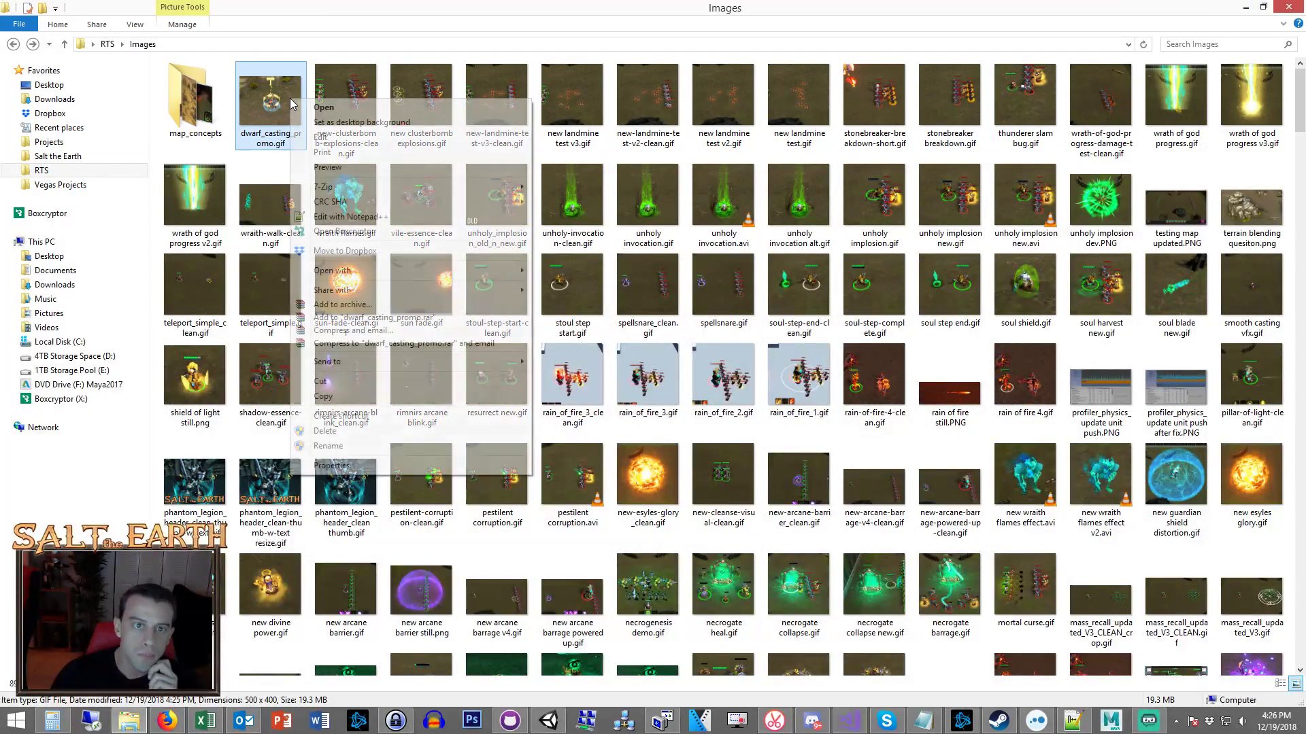
{"action": "left_click", "coordinate": [776, 722]}
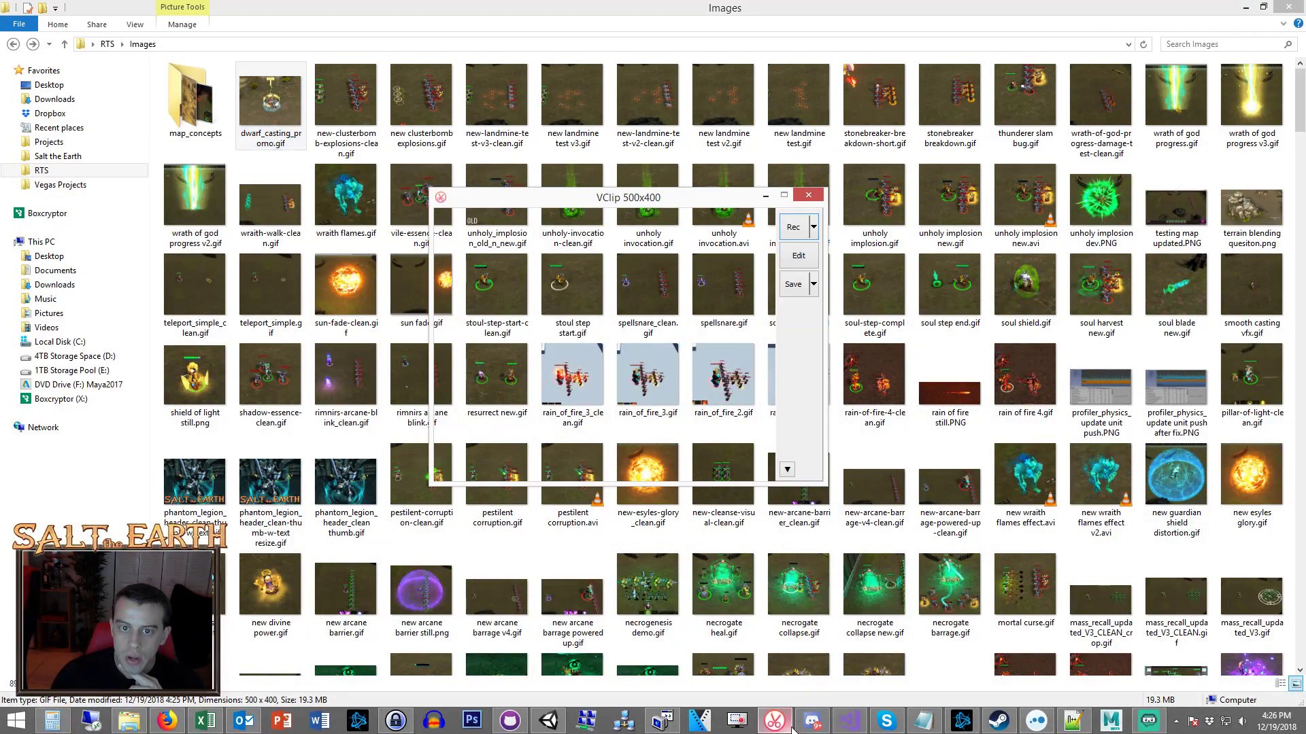
{"action": "left_click", "coordinate": [801, 257]}
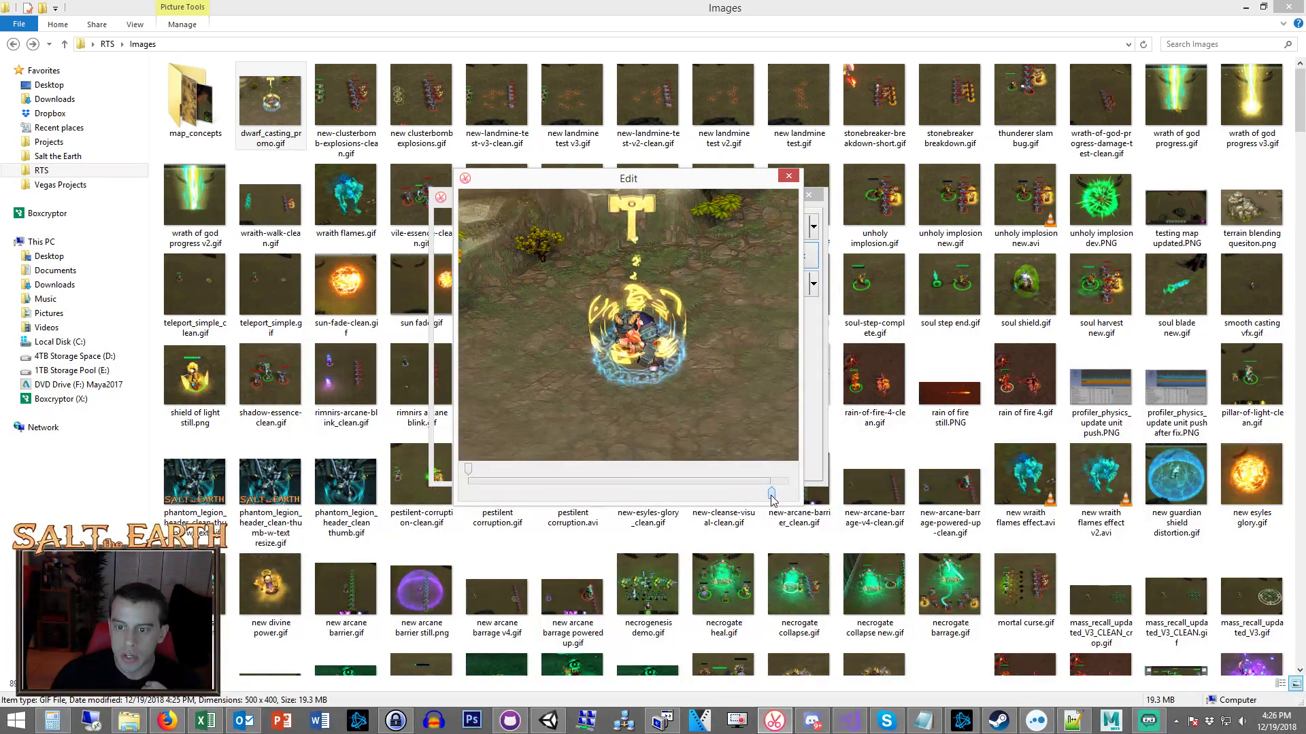
{"action": "left_click_drag", "start_coordinate": [773, 497], "coordinate": [648, 497]}
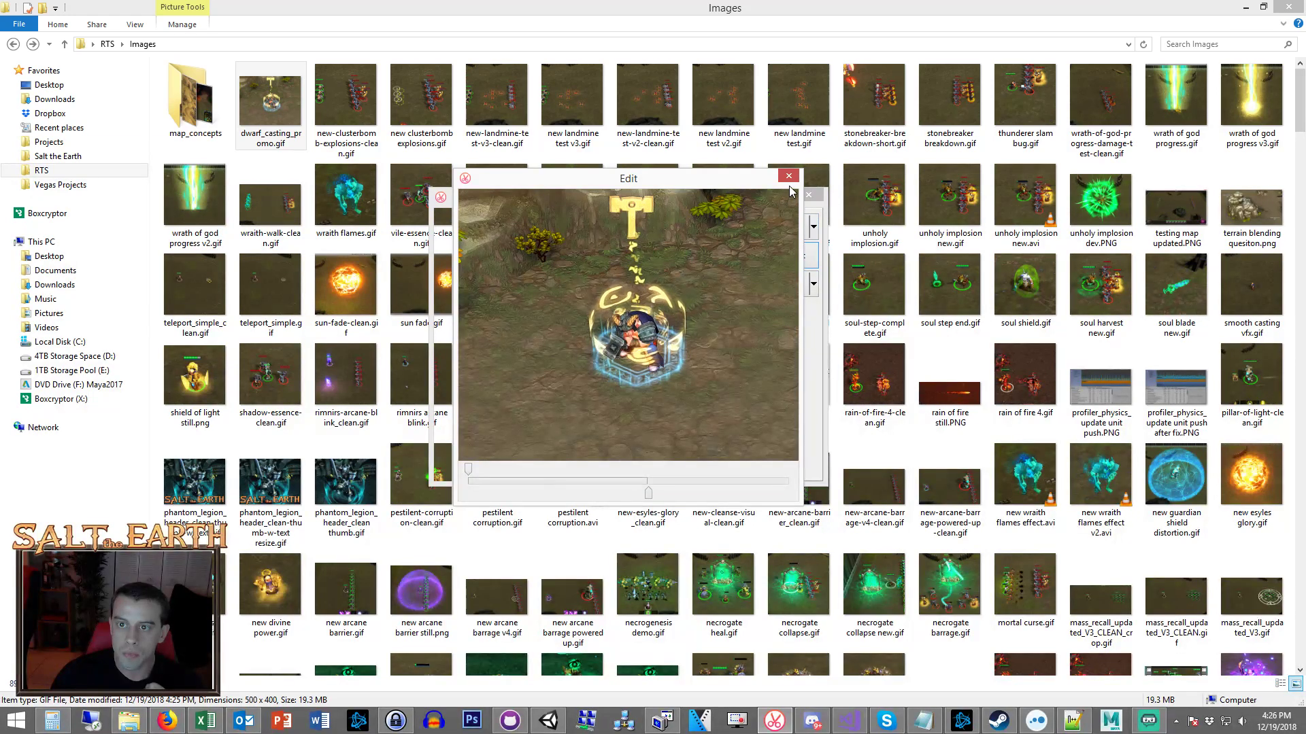
Save the trimmed clip over dwarf_casting_promo.gif in the RTS Images folder and check the new file's size in File Explorer.
{"action": "left_click", "coordinate": [789, 179]}
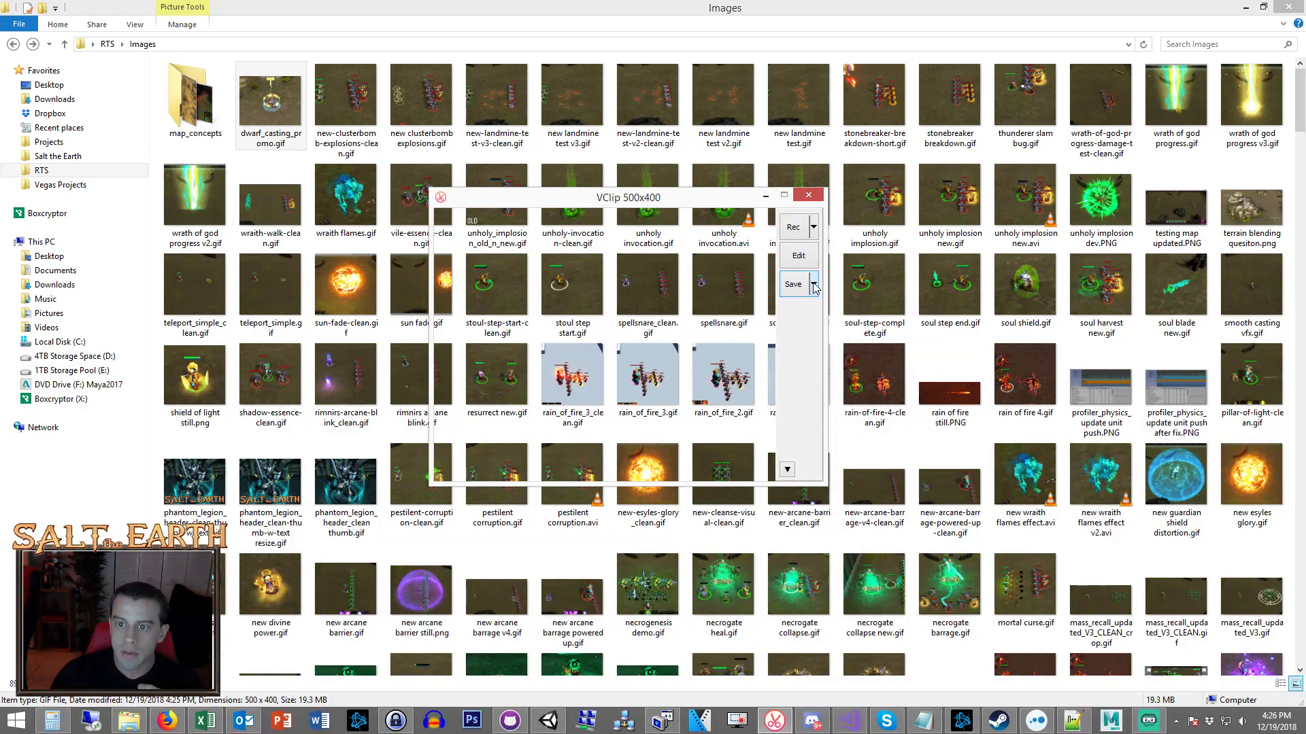
{"action": "left_click", "coordinate": [803, 292]}
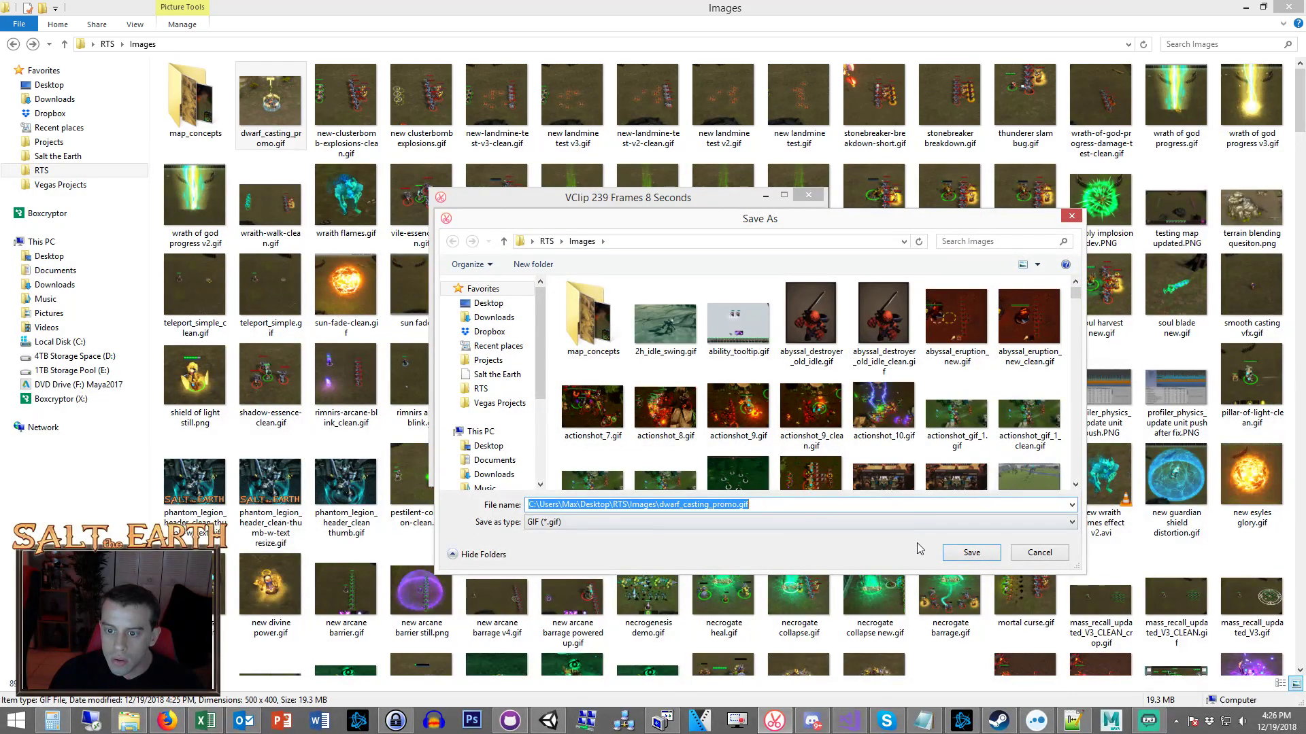
{"action": "left_click", "coordinate": [970, 552]}
{"action": "left_click", "coordinate": [699, 371]}
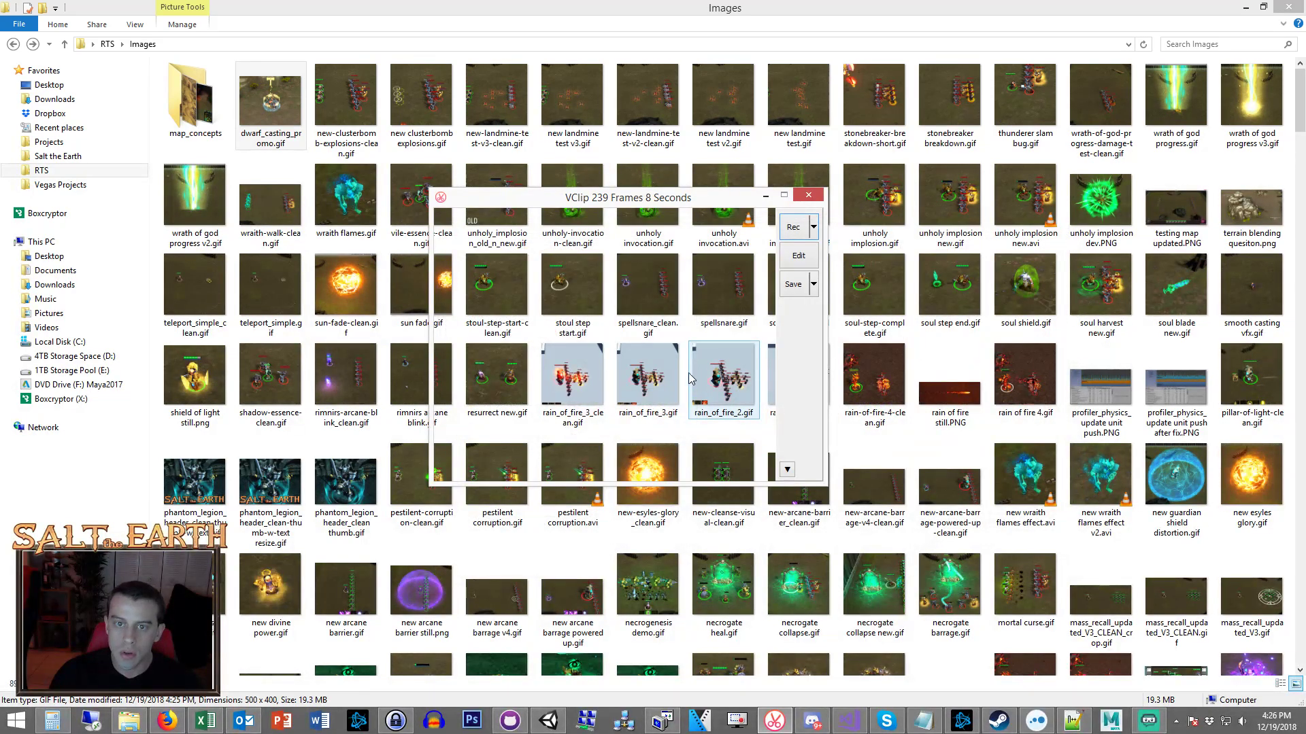
{"action": "left_click", "coordinate": [282, 112]}
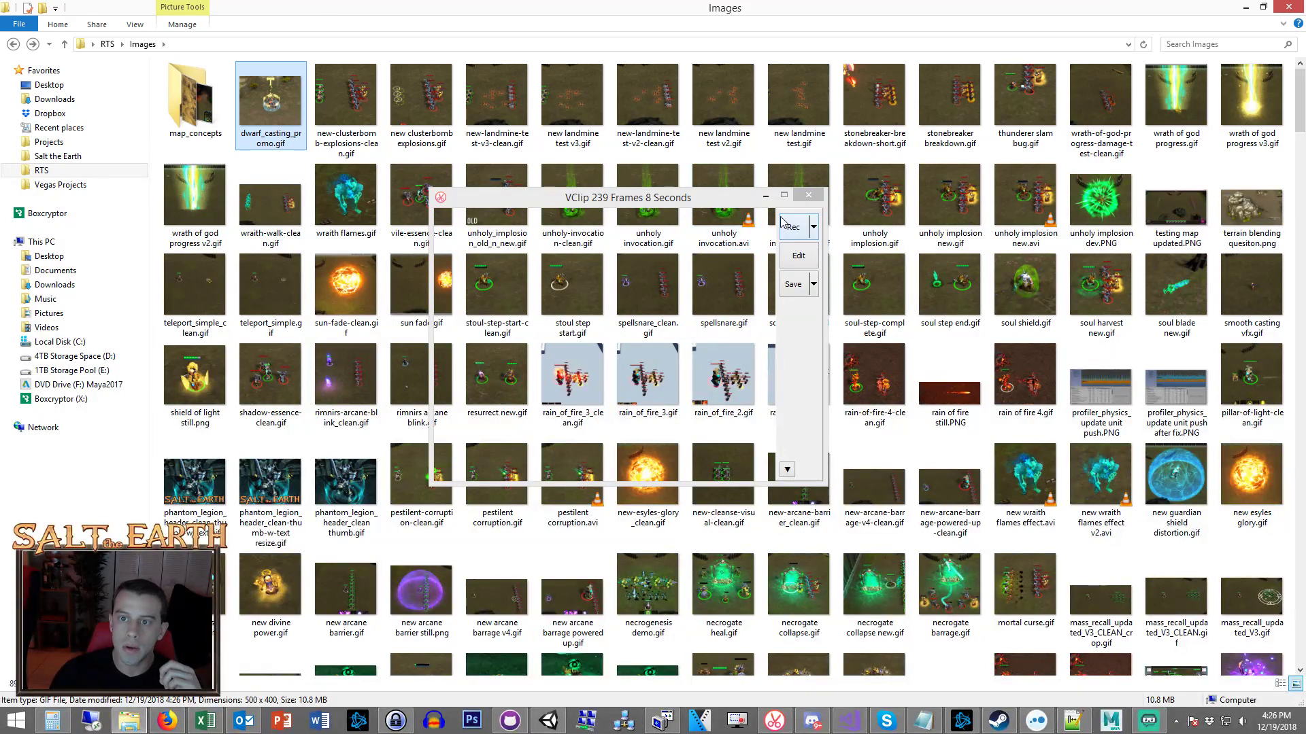
Open dwarf_casting_promo.gif from the Images folder in Adobe Photoshop CS6.
{"action": "right_click", "coordinate": [289, 95]}
{"action": "mouse_move", "coordinate": [376, 264]}
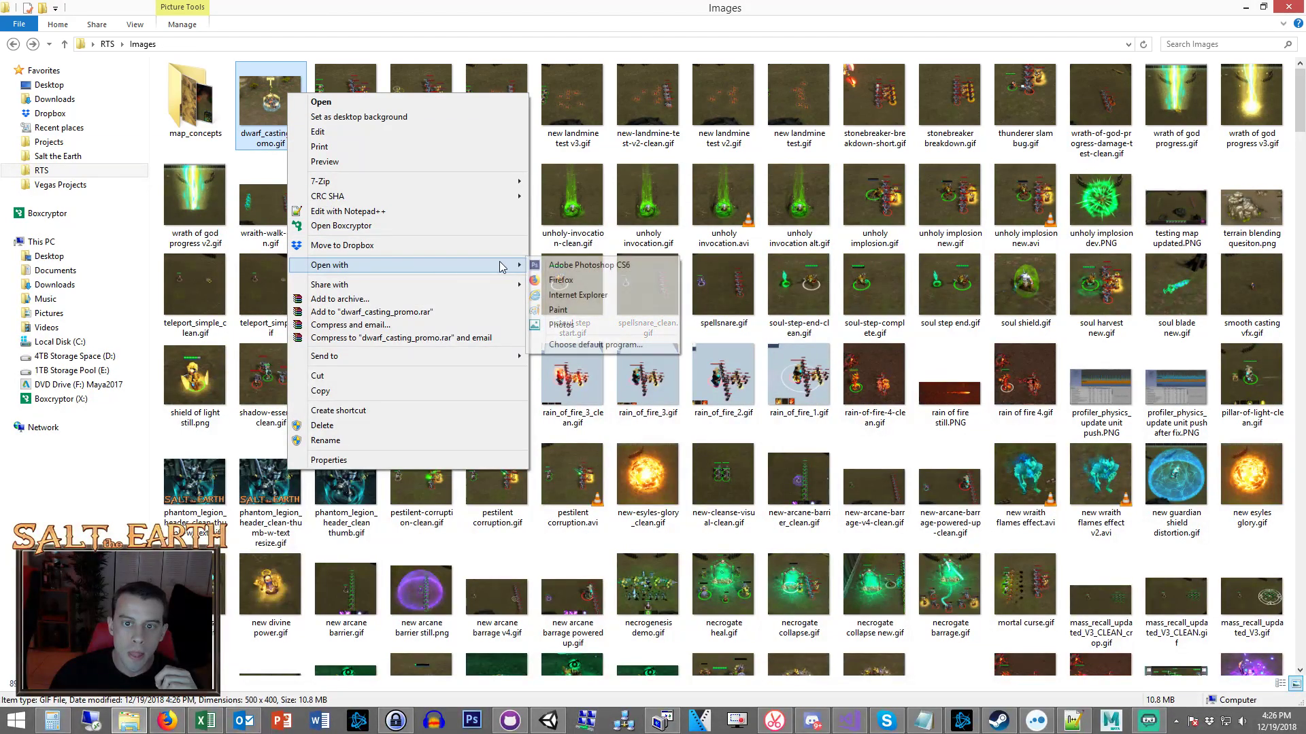
{"action": "left_click", "coordinate": [582, 260]}
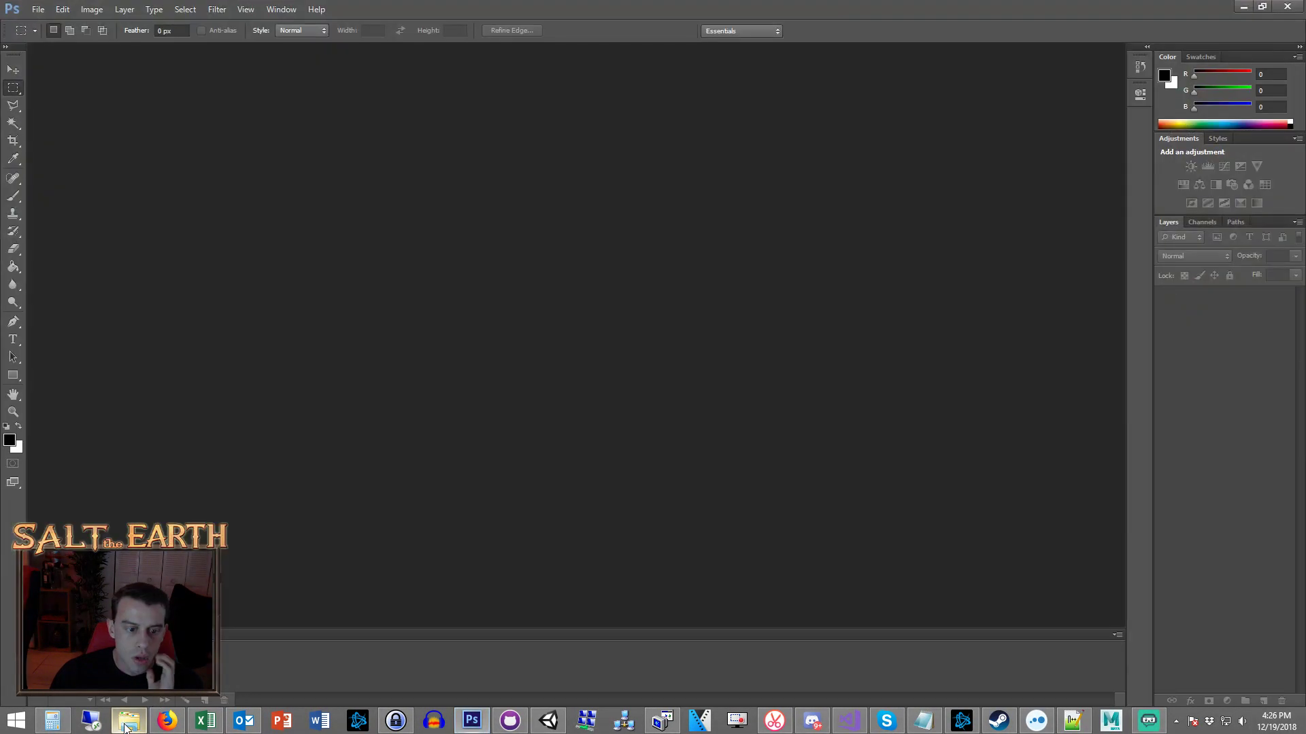
Switch to File Explorer and open game_logo_horizontal smushed.png from the Salt the Earth Game Logo folder in Photoshop.
{"action": "left_click", "coordinate": [129, 719]}
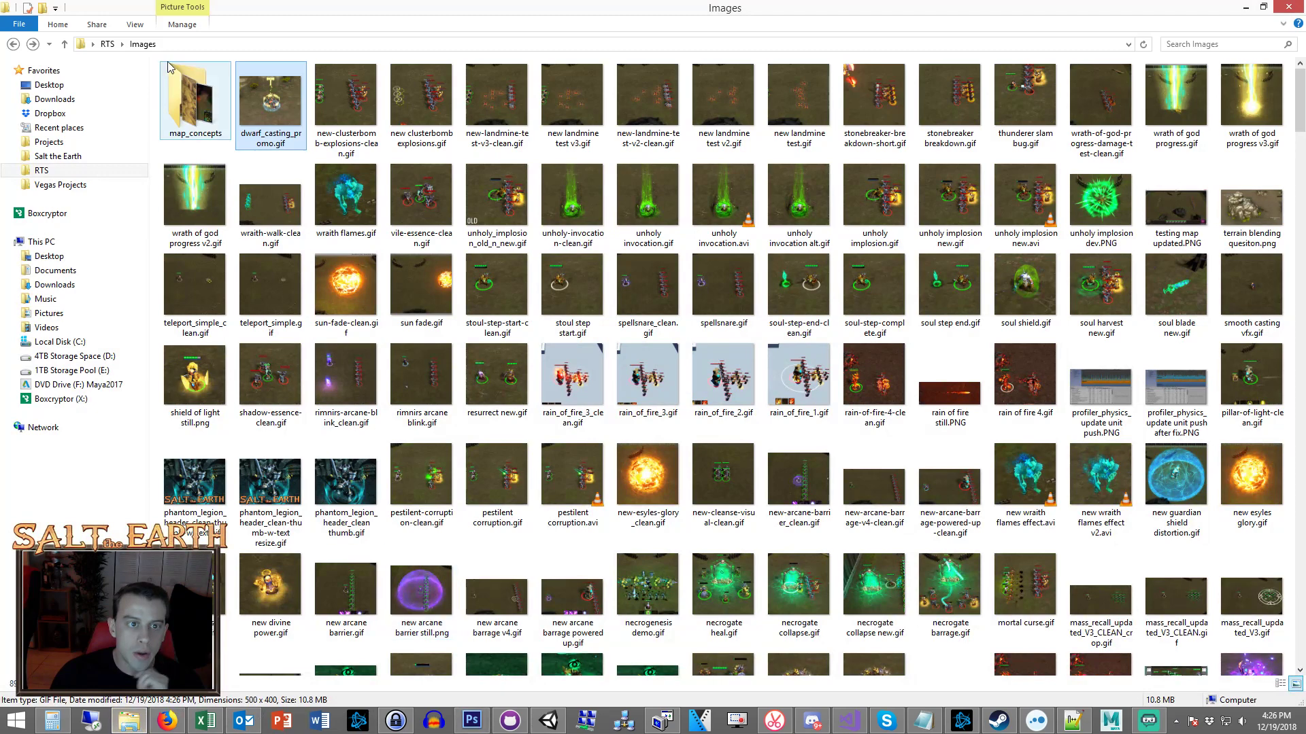
{"action": "left_click", "coordinate": [55, 156]}
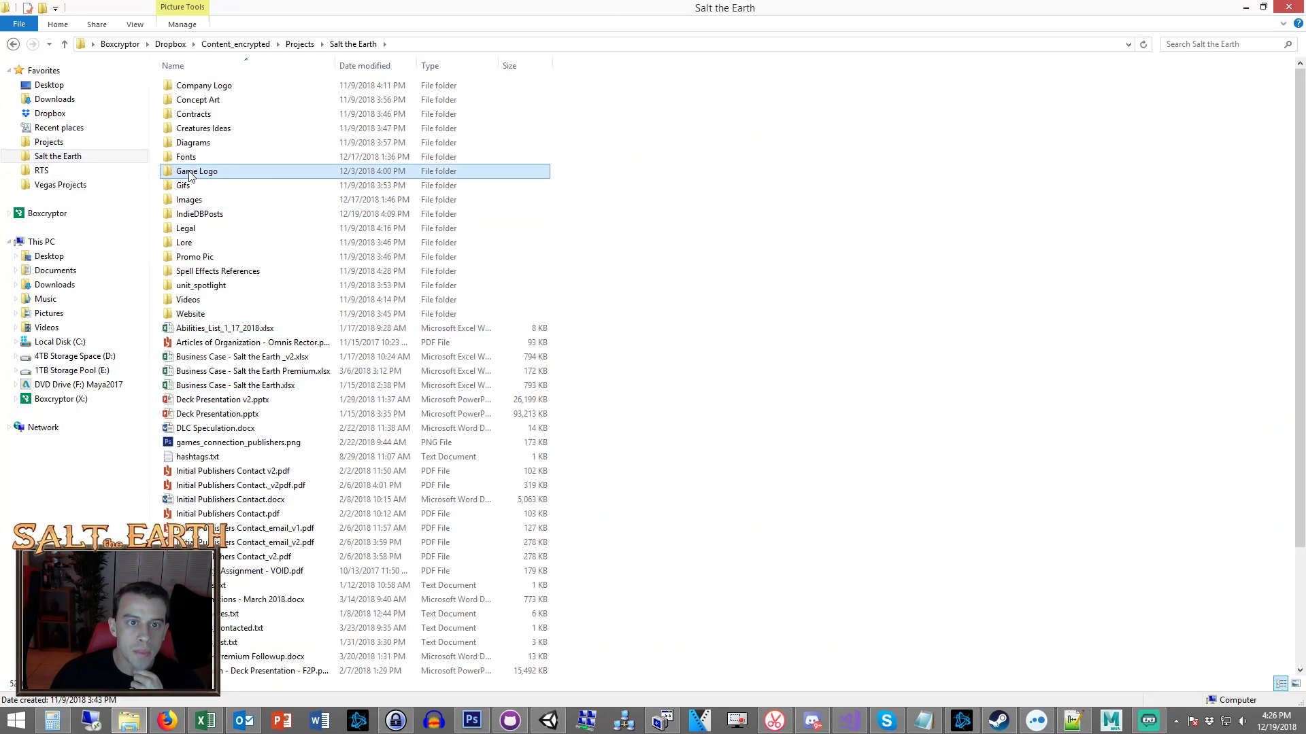
{"action": "double_click", "coordinate": [190, 174]}
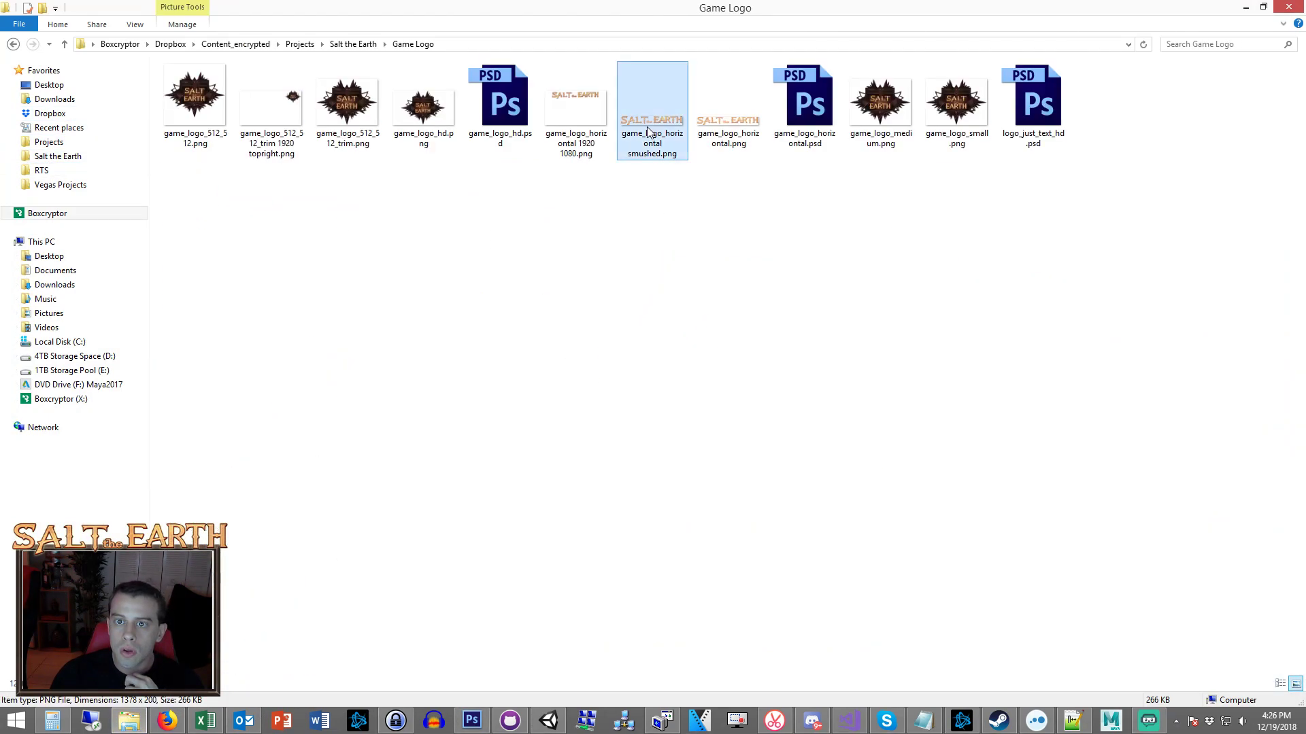
{"action": "right_click", "coordinate": [648, 129]}
{"action": "left_click", "coordinate": [687, 165]}
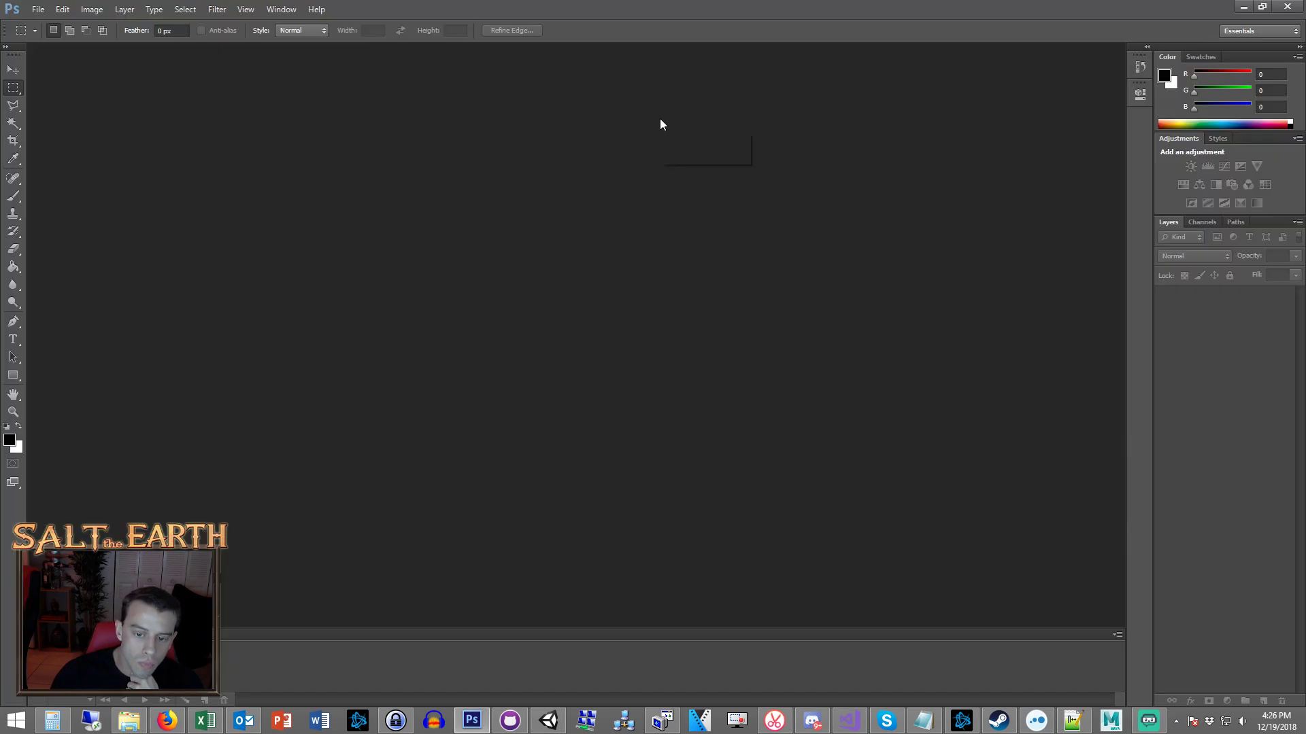
Resize the horizontal logo image to a width of 500 pixels with proportions constrained.
{"action": "left_click", "coordinate": [92, 9]}
{"action": "left_click", "coordinate": [109, 106]}
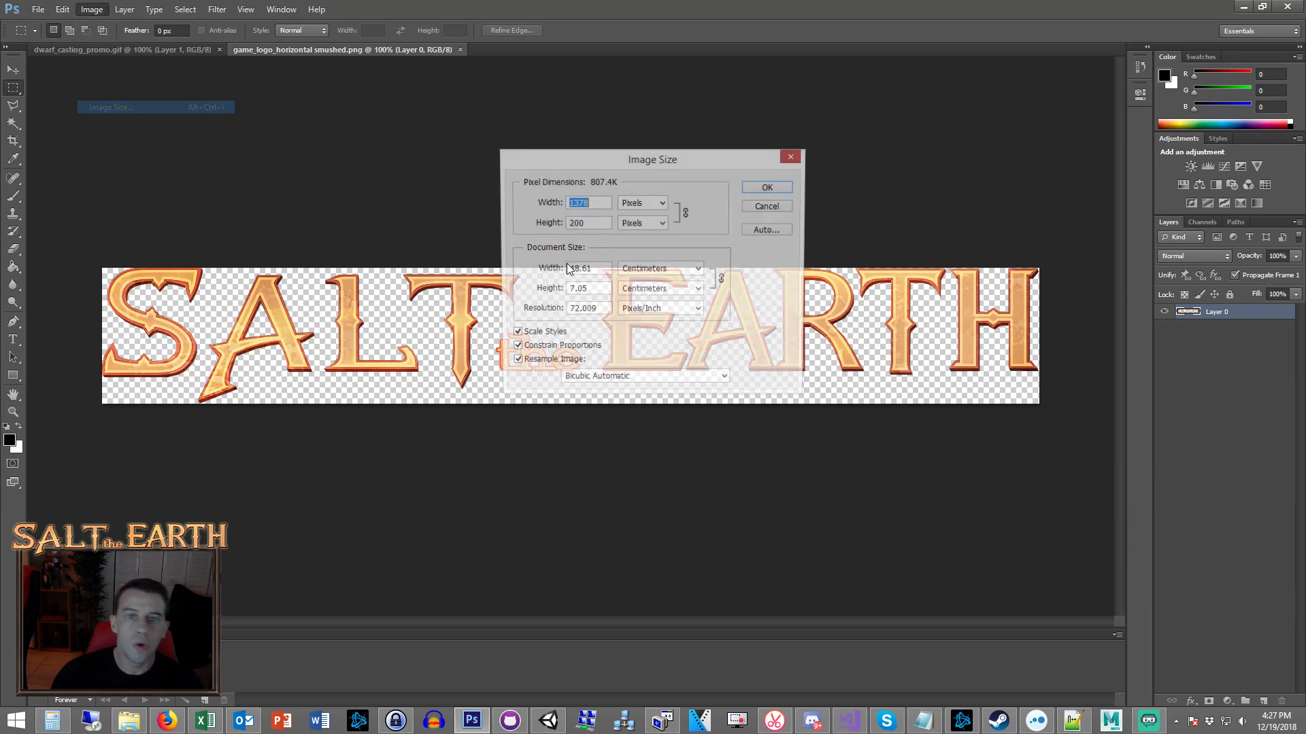
{"action": "type", "text": "500"}
{"action": "key", "text": "Return"}
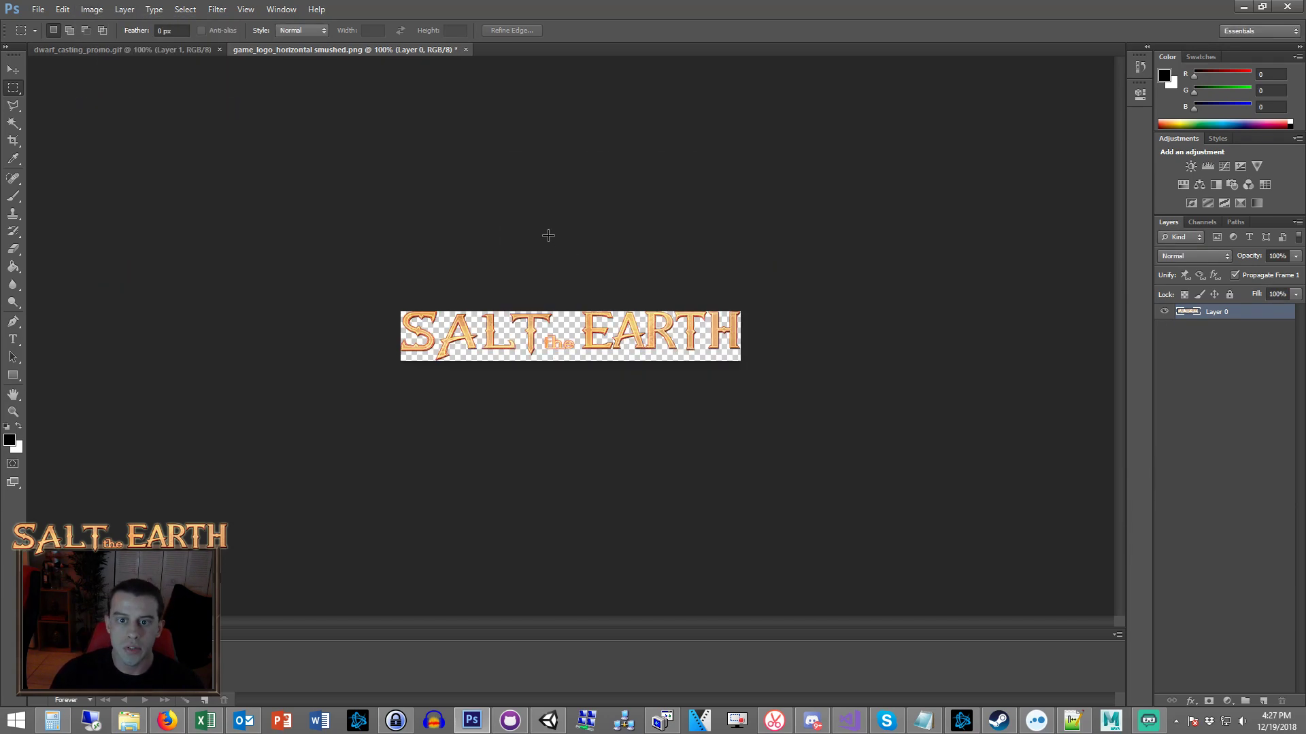
Add a new layer above all the frame layers of dwarf_casting_promo.gif and paste the resized logo into it.
{"action": "left_click", "coordinate": [128, 51]}
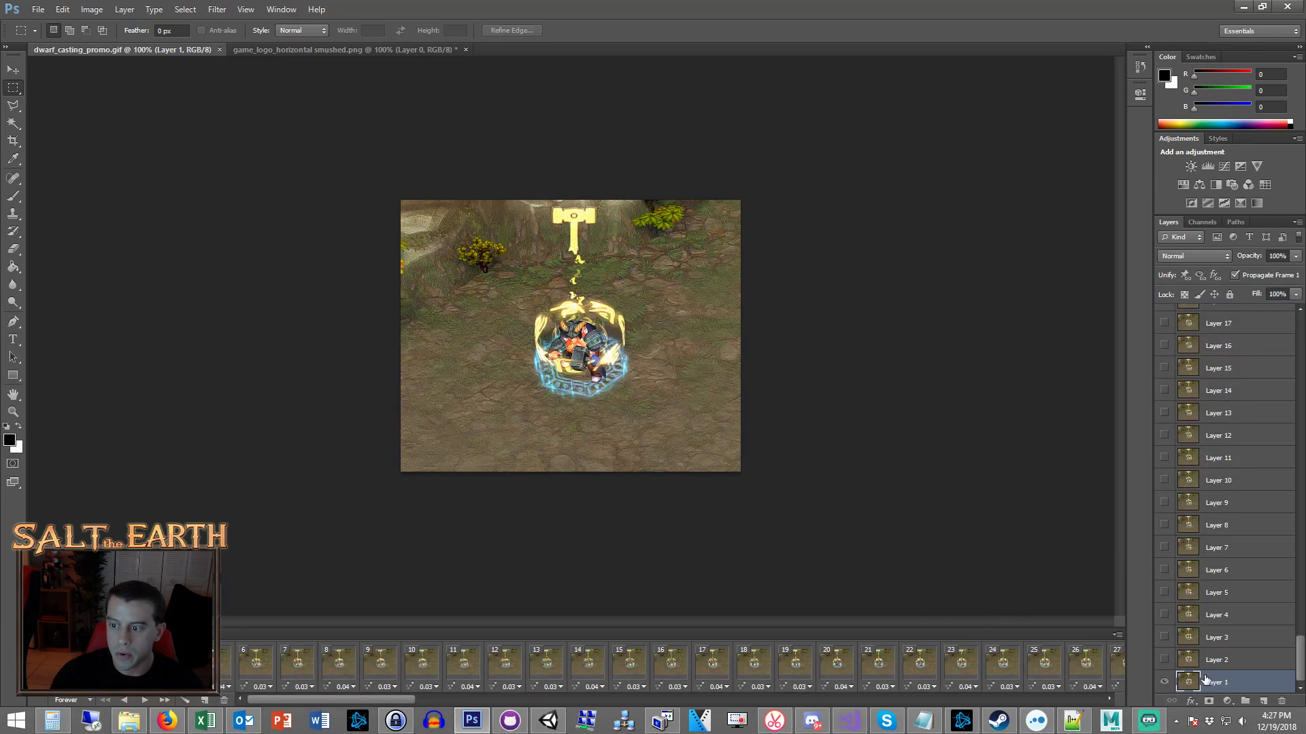
{"action": "left_click_drag", "start_coordinate": [1299, 680], "coordinate": [1299, 319]}
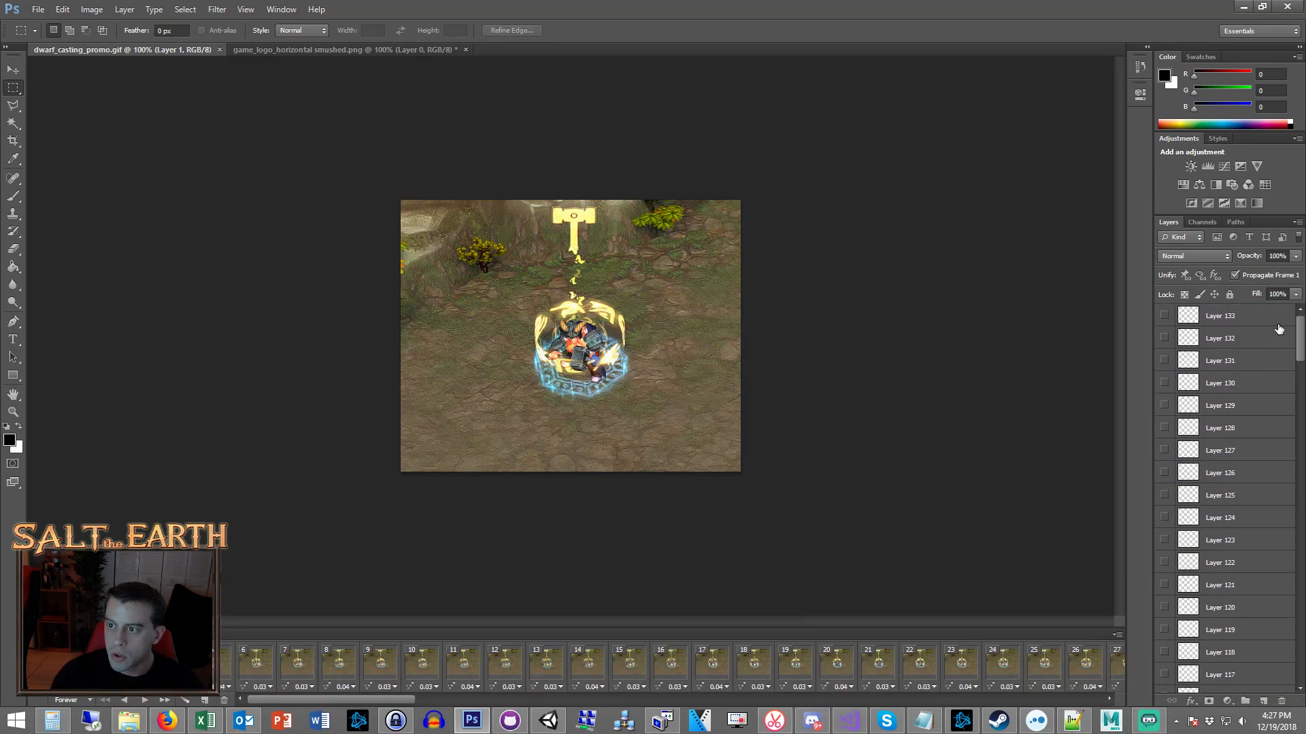
{"action": "left_click", "coordinate": [1261, 319]}
{"action": "left_click", "coordinate": [1264, 701]}
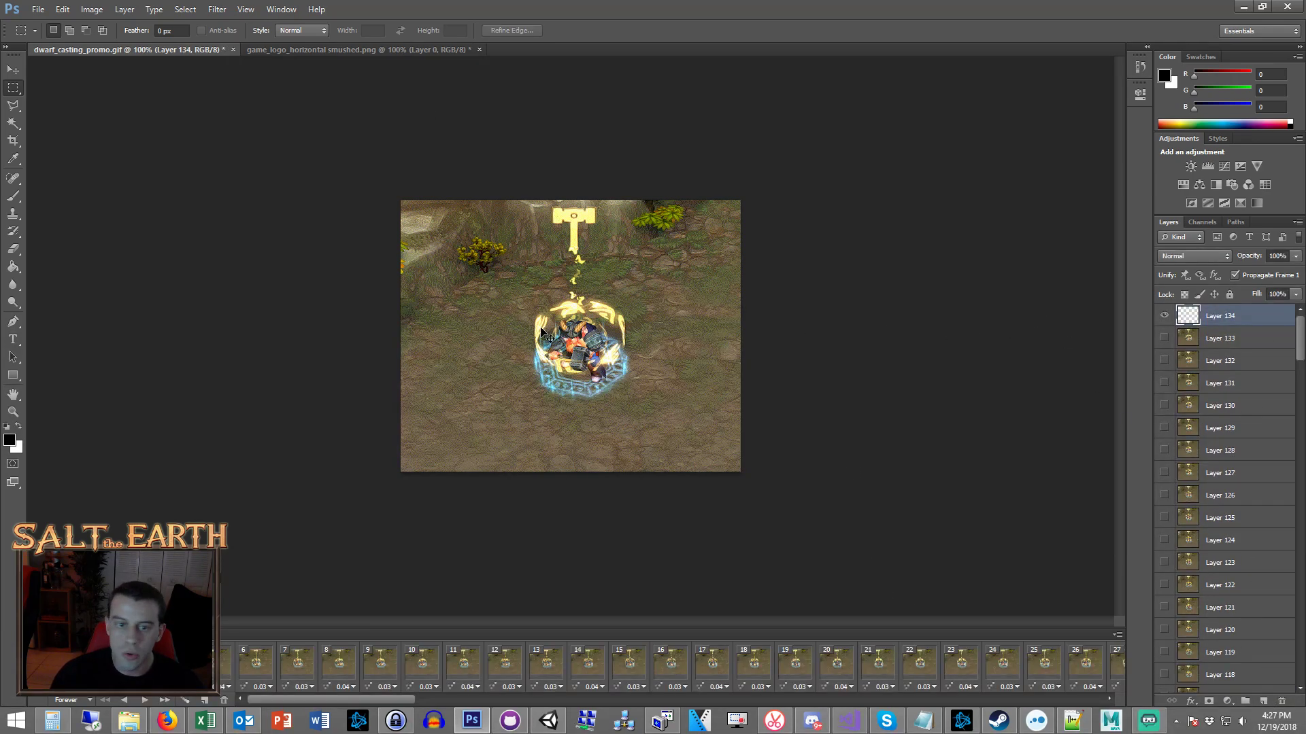
{"action": "key", "text": "ctrl+v"}
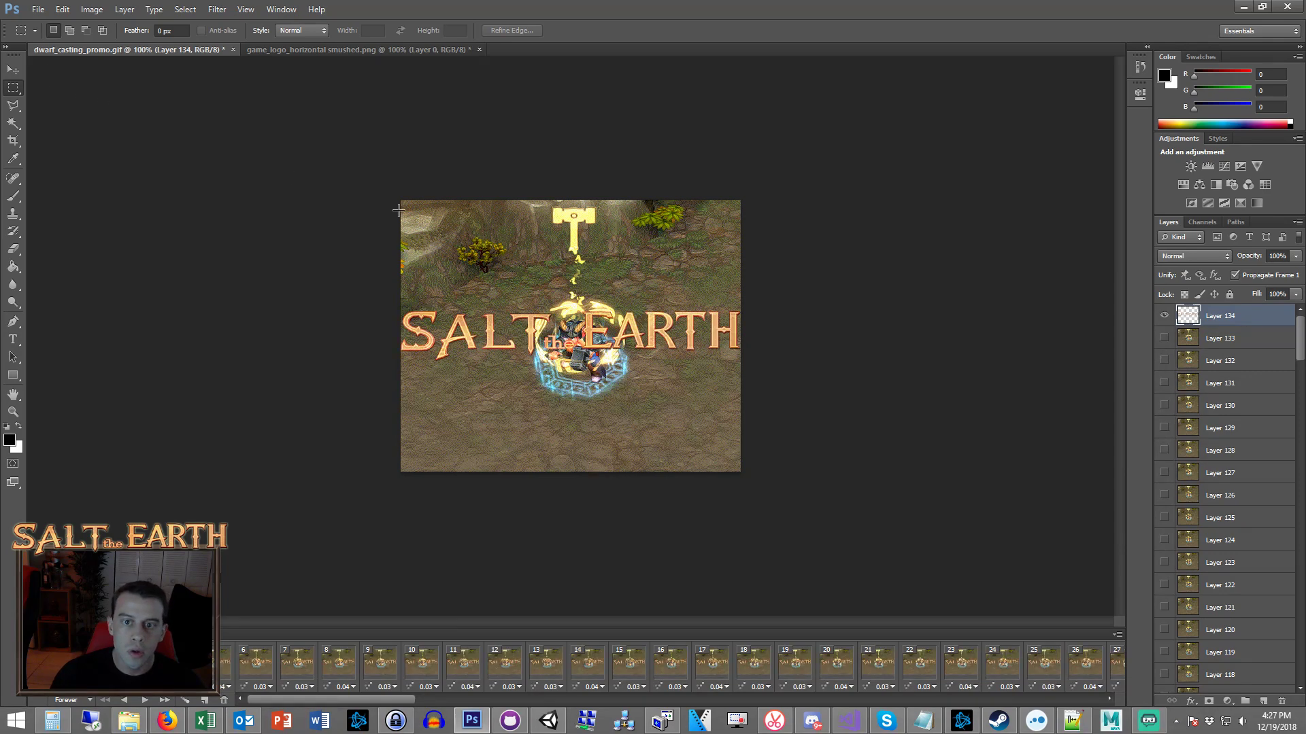
Scale the pasted logo down proportionally to about 97% with Free Transform.
{"action": "key", "text": "ctrl+a"}
{"action": "right_click", "coordinate": [575, 325]}
{"action": "left_click", "coordinate": [627, 461]}
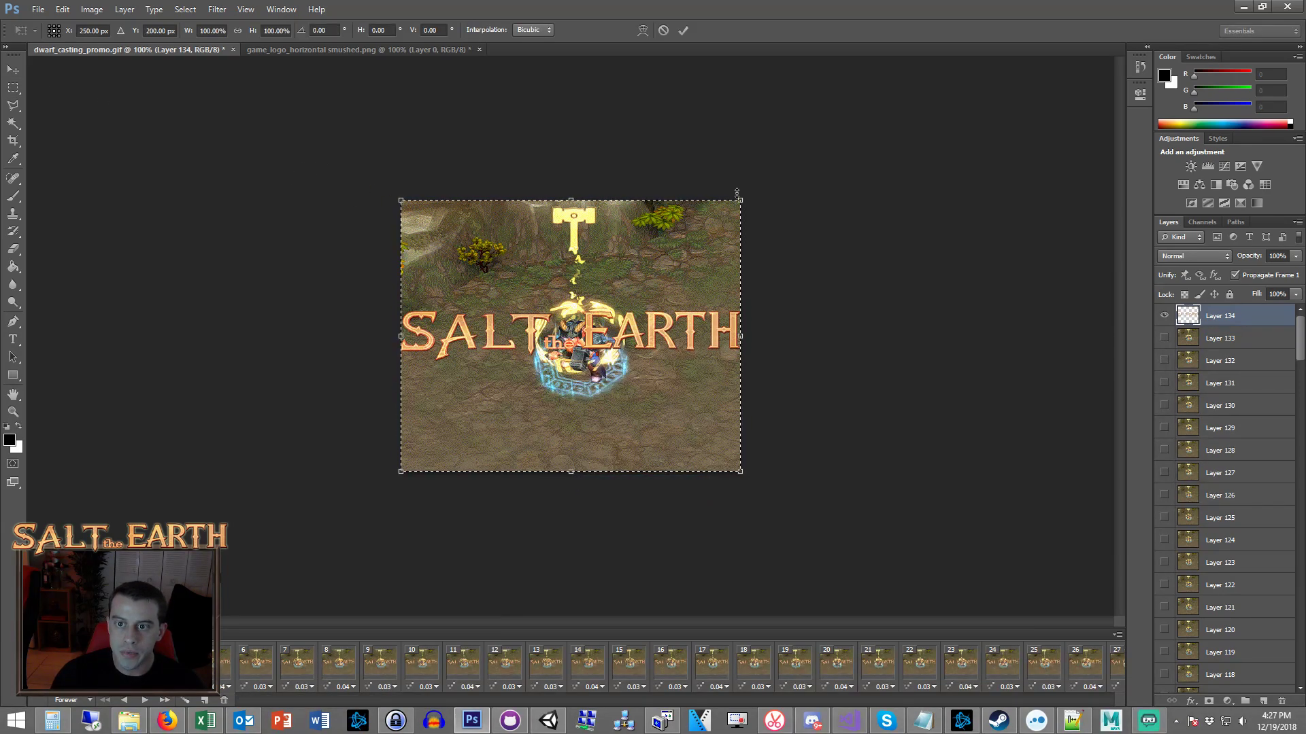
{"action": "left_click_drag", "start_coordinate": [737, 197], "coordinate": [733, 205]}
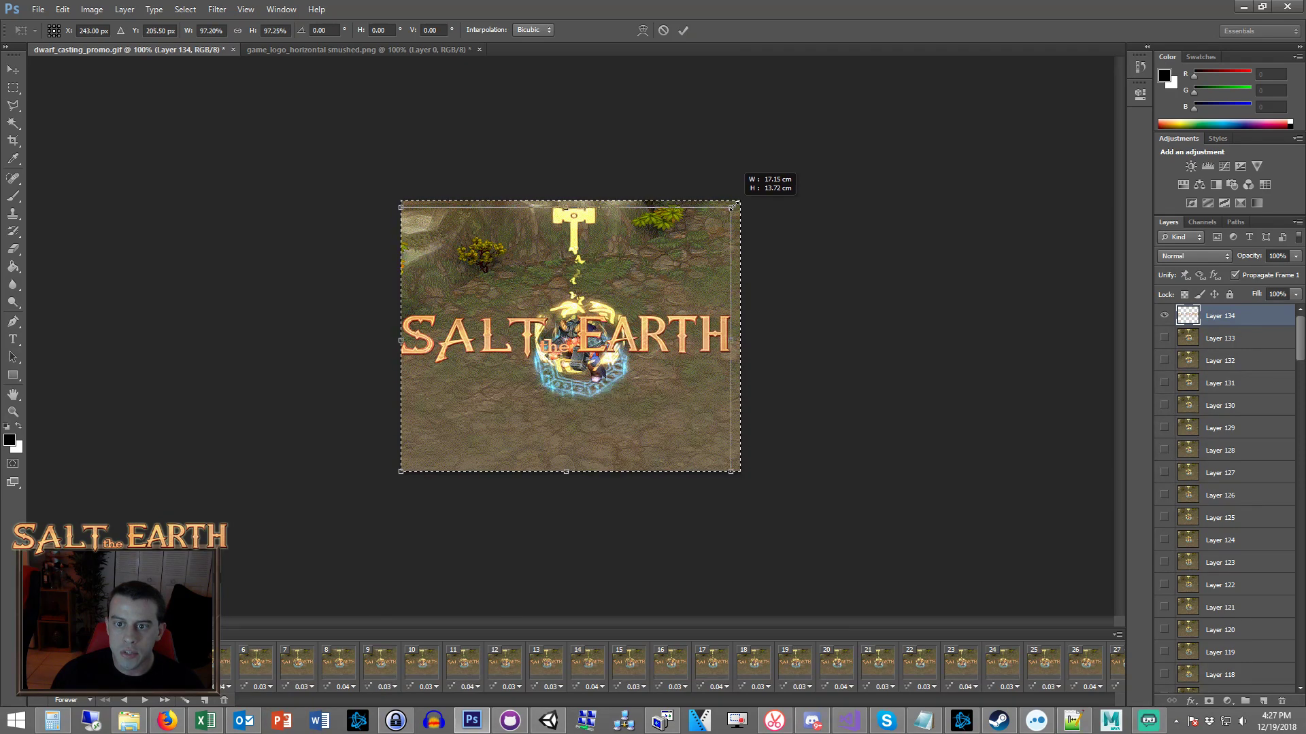
{"action": "key", "text": "m"}
{"action": "key", "text": "Return"}
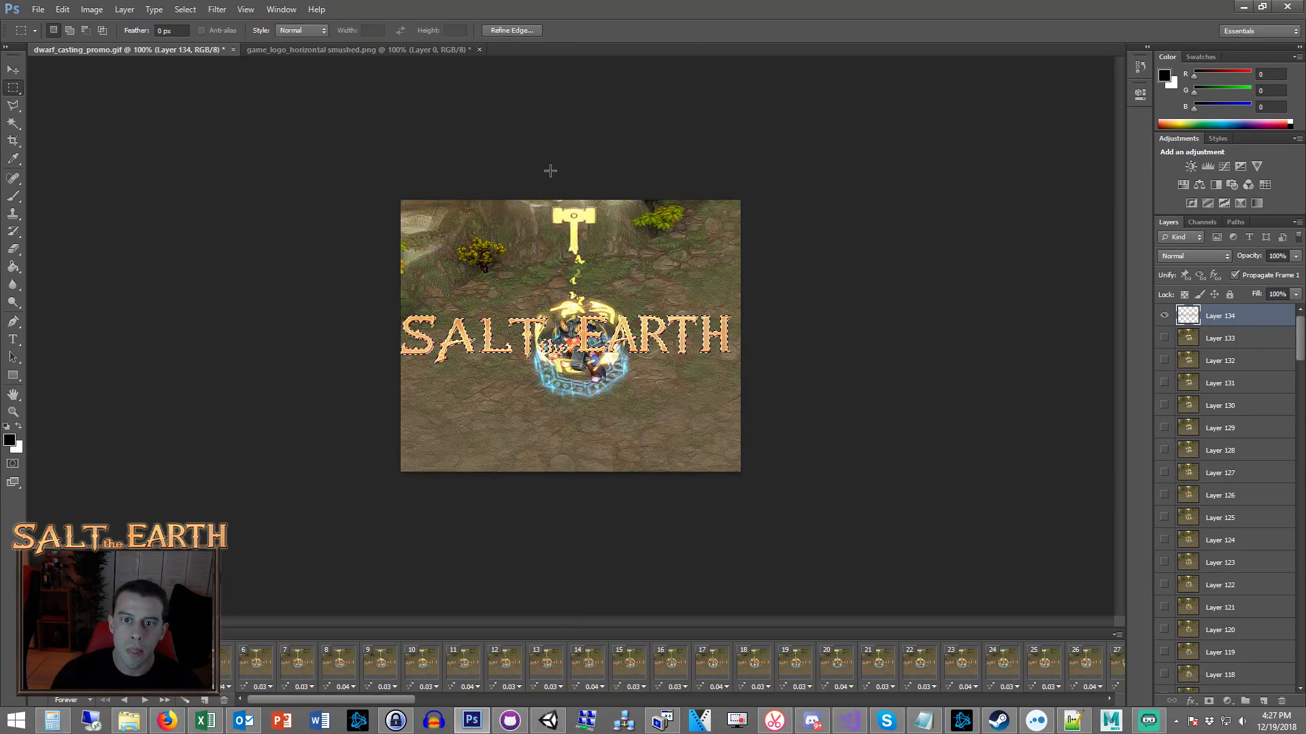
Centre the logo horizontally on the canvas and clear the selection.
{"action": "key", "text": "ctrl+a"}
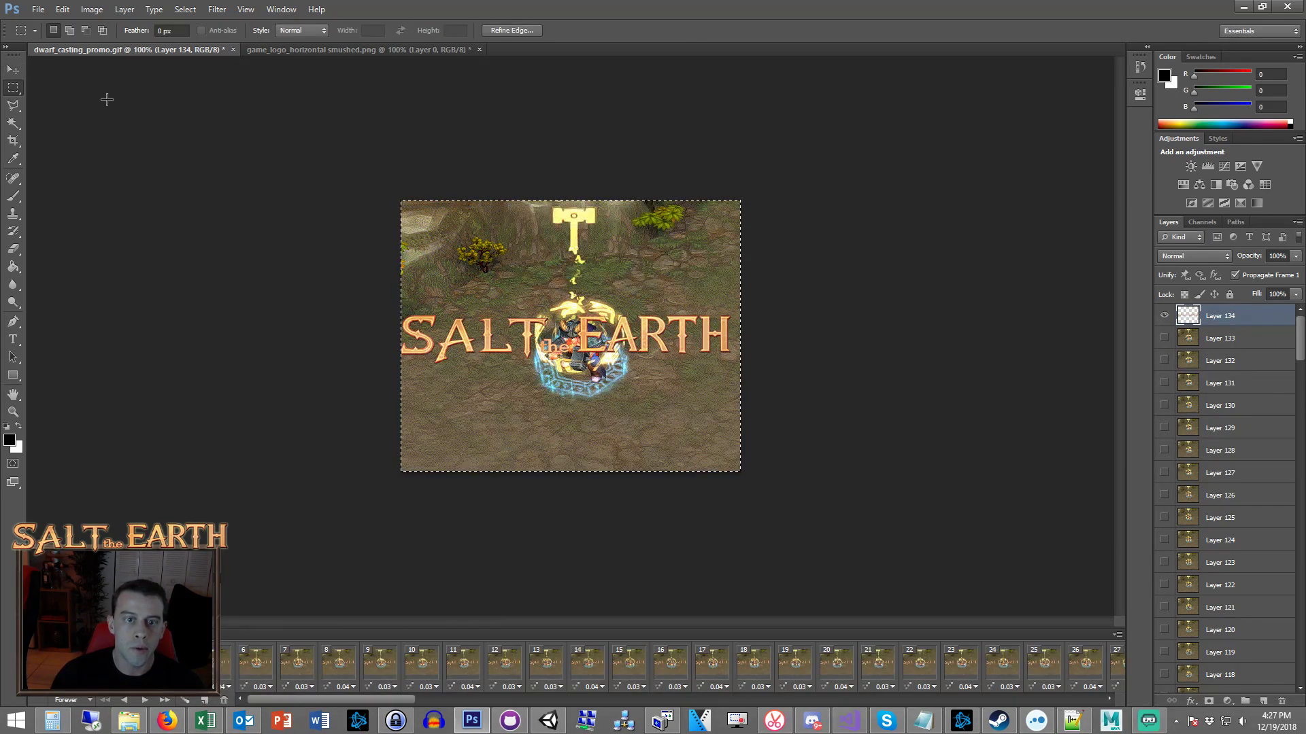
{"action": "key", "text": "v"}
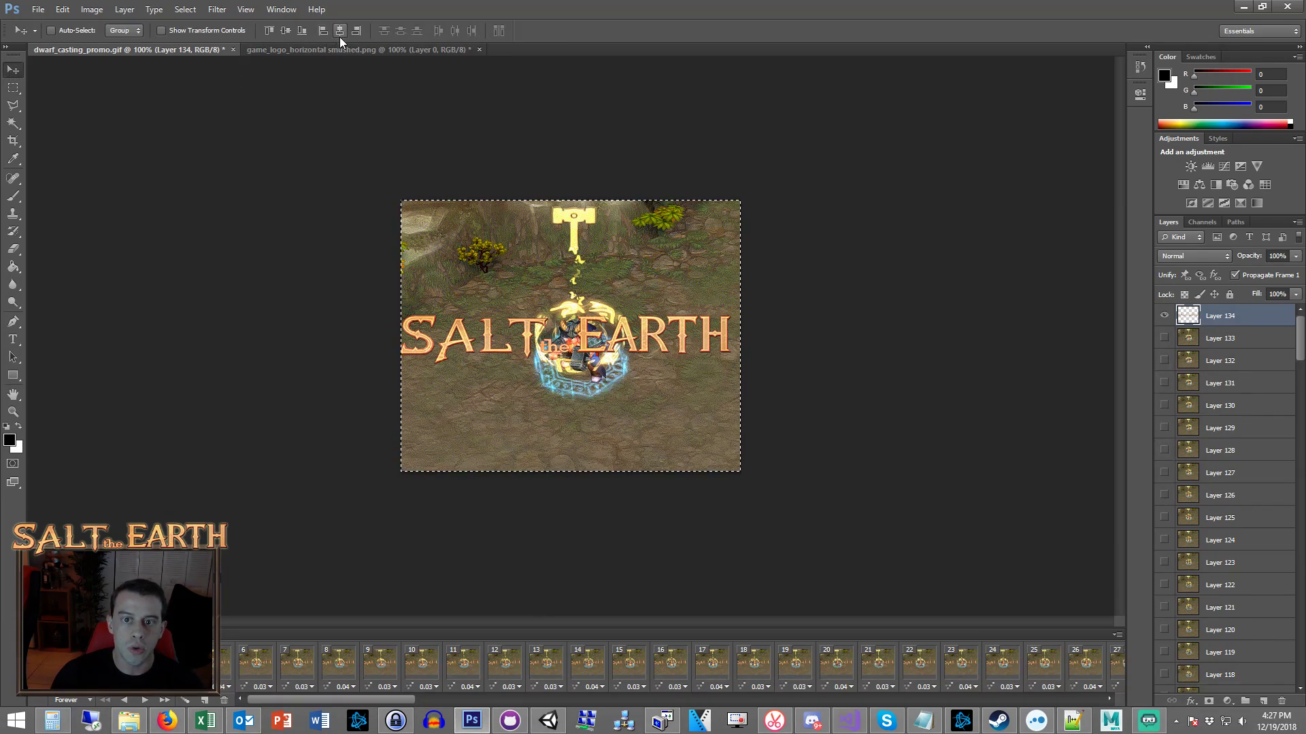
{"action": "left_click", "coordinate": [340, 37]}
{"action": "key", "text": "ctrl+z"}
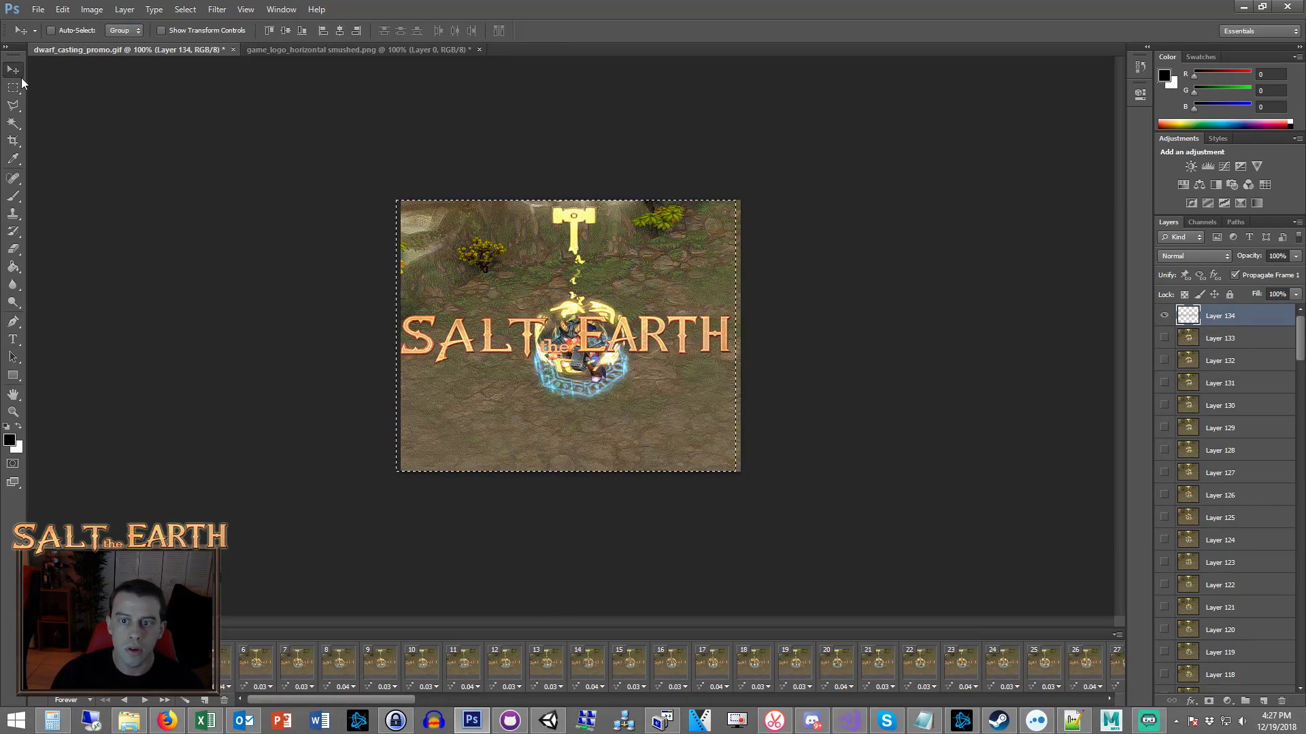
{"action": "key", "text": "ctrl+z"}
{"action": "left_click", "coordinate": [17, 89]}
{"action": "key", "text": "ctrl+d"}
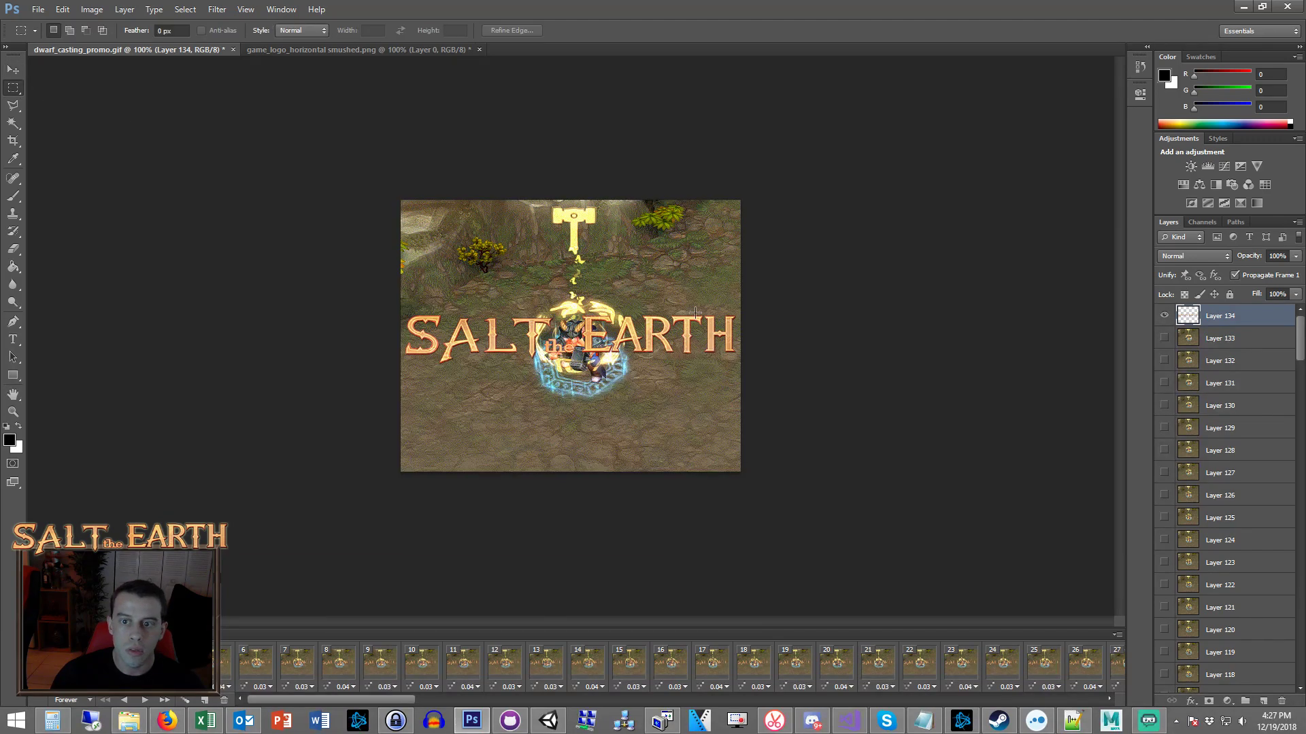
Move the logo straight down until it sits just above the bottom edge of the image, below the dwarf.
{"action": "key", "text": "v"}
{"action": "left_click_drag", "start_coordinate": [615, 345], "coordinate": [567, 340]}
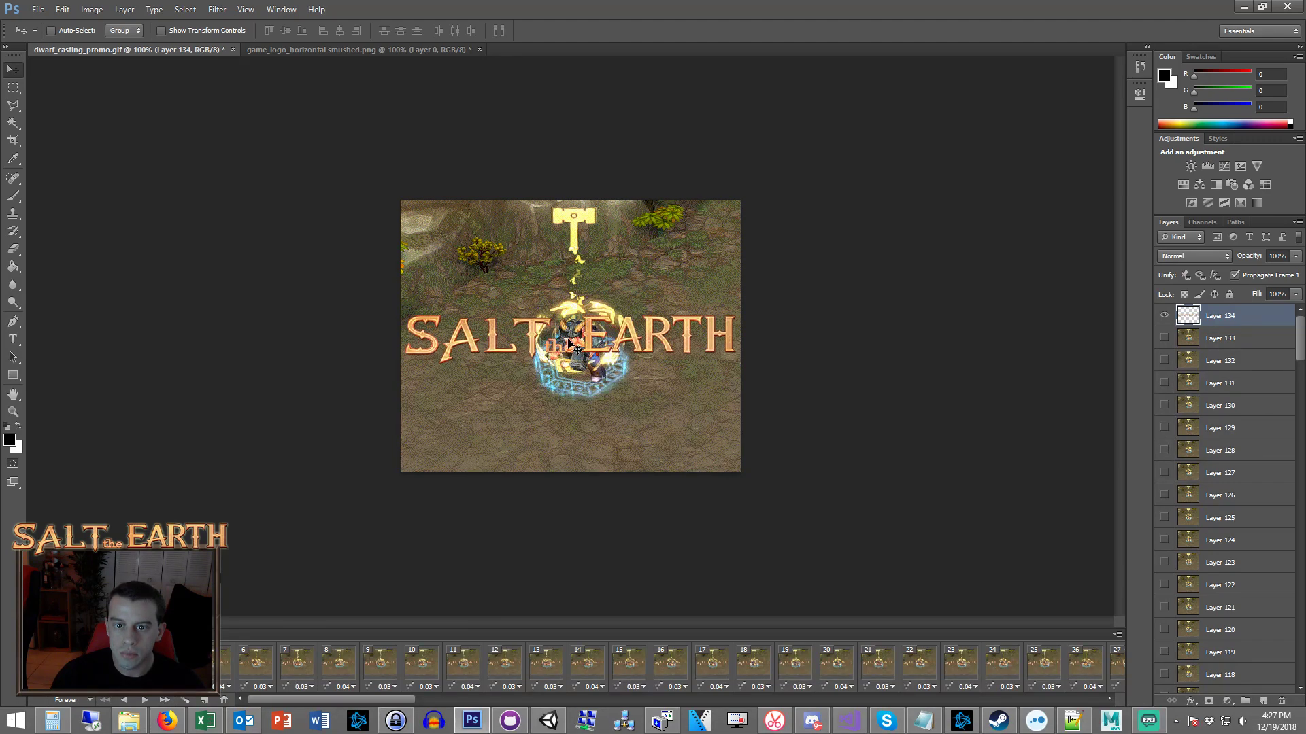
{"action": "key", "text": "Down"}
{"action": "key", "text": "Down"}
{"action": "key", "text": "Down"}
{"action": "key", "text": "Down"}
{"action": "key", "text": "Down"}
{"action": "key", "text": "Down"}
{"action": "key", "text": "Down"}
{"action": "key", "text": "Down"}
{"action": "key", "text": "Down"}
{"action": "key", "text": "Down"}
{"action": "key", "text": "Down"}
{"action": "key", "text": "Down"}
{"action": "key", "text": "Down"}
{"action": "key", "text": "Down"}
{"action": "key", "text": "Down"}
{"action": "key", "text": "Down"}
{"action": "key", "text": "Down"}
{"action": "key", "text": "Down"}
{"action": "key", "text": "Down"}
{"action": "key", "text": "Down"}
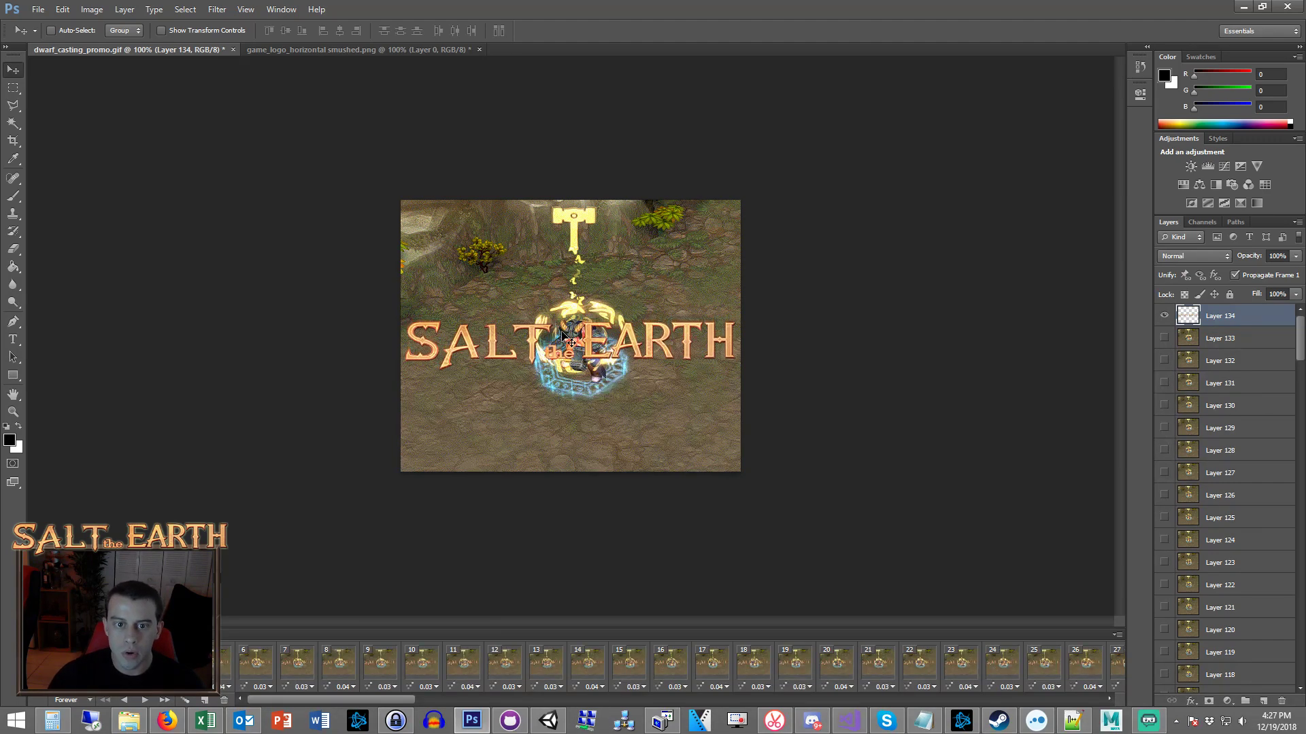
{"action": "key", "text": "Down"}
{"action": "key", "text": "Down"}
{"action": "key", "text": "Down"}
{"action": "key", "text": "Down"}
{"action": "key", "text": "Down"}
{"action": "key", "text": "Down"}
{"action": "key", "text": "Down"}
{"action": "key", "text": "Down"}
{"action": "key", "text": "Down"}
{"action": "key", "text": "Down"}
{"action": "key", "text": "Down"}
{"action": "key", "text": "Down"}
{"action": "key", "text": "Down"}
{"action": "key", "text": "Down"}
{"action": "key", "text": "Down"}
{"action": "key", "text": "Down"}
{"action": "key", "text": "Down"}
{"action": "key", "text": "Down"}
{"action": "key", "text": "Down"}
{"action": "key", "text": "Down"}
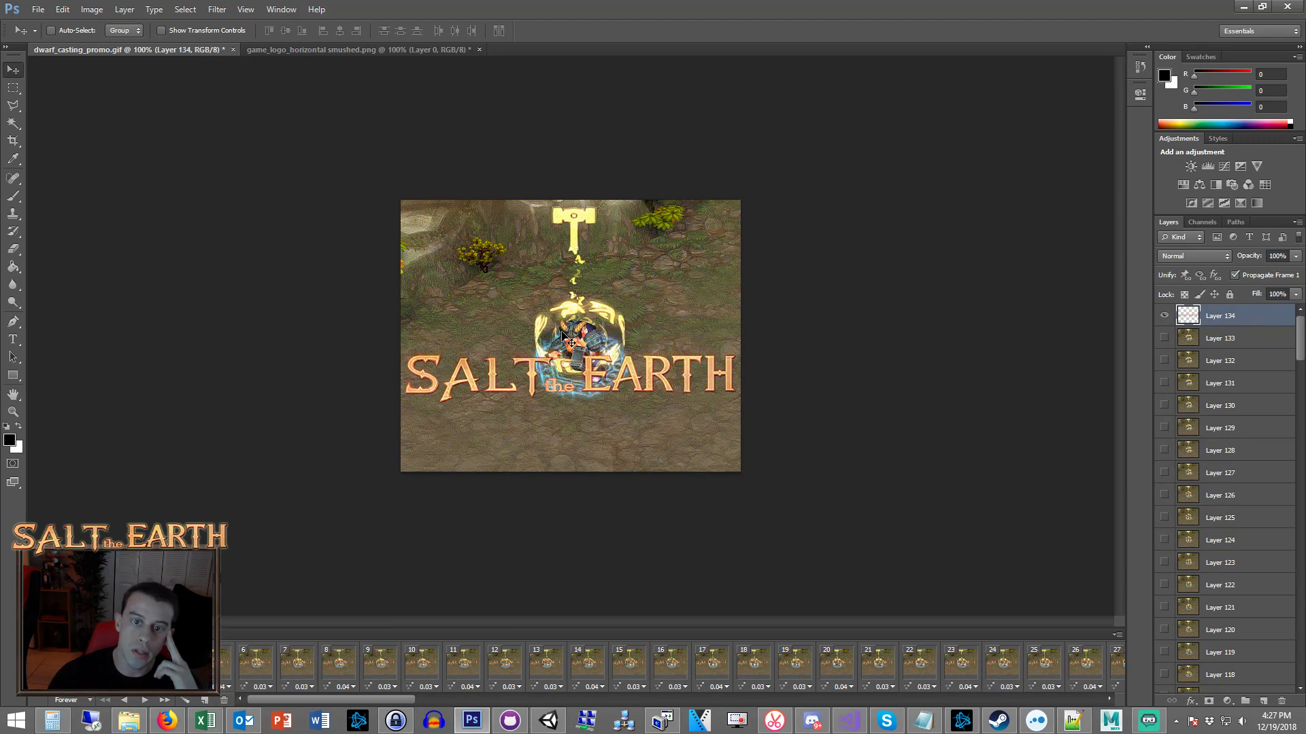
{"action": "key", "text": "Down"}
{"action": "key", "text": "Down"}
{"action": "key", "text": "Down"}
{"action": "key", "text": "Down"}
{"action": "key", "text": "Down"}
{"action": "key", "text": "Down"}
{"action": "key", "text": "Down"}
{"action": "key", "text": "Down"}
{"action": "key", "text": "Down"}
{"action": "key", "text": "Down"}
{"action": "key", "text": "Down"}
{"action": "key", "text": "Down"}
{"action": "key", "text": "Down"}
{"action": "key", "text": "Down"}
{"action": "key", "text": "Down"}
{"action": "key", "text": "Down"}
{"action": "key", "text": "Down"}
{"action": "key", "text": "Down"}
{"action": "key", "text": "Down"}
{"action": "key", "text": "Down"}
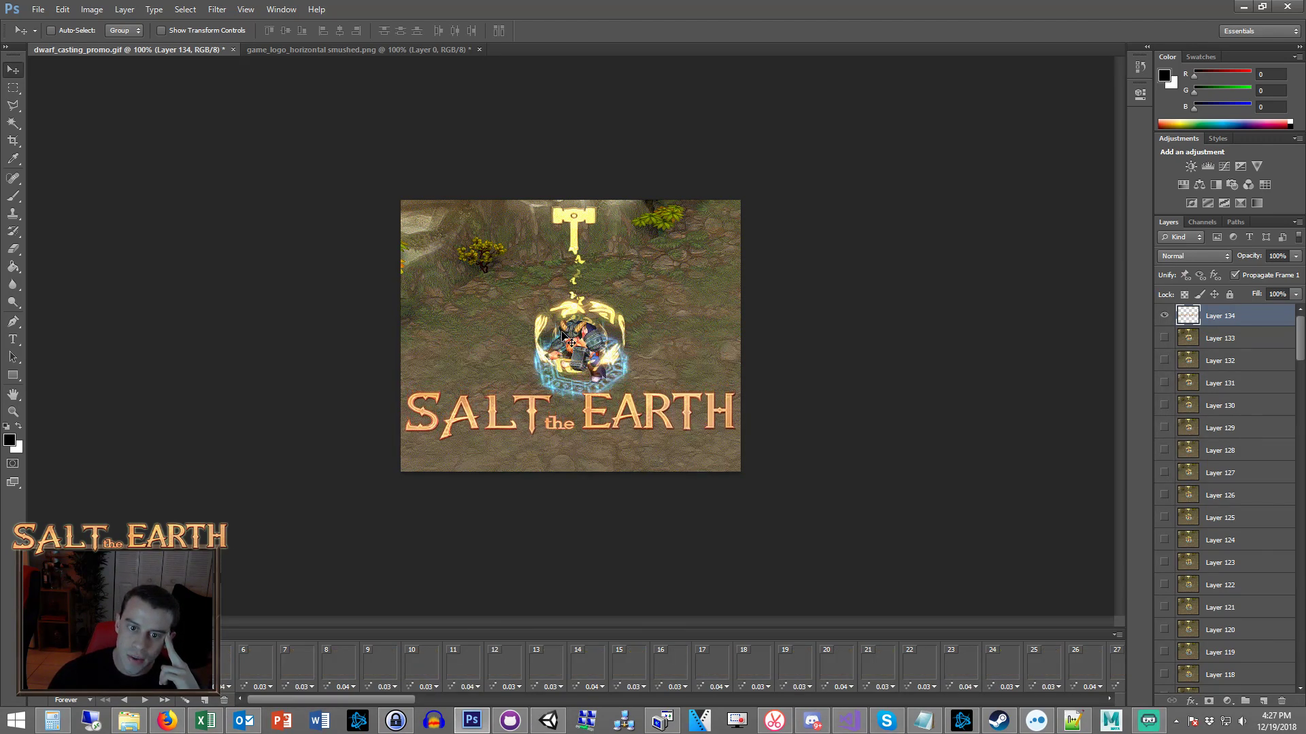
{"action": "key", "text": "Down"}
{"action": "key", "text": "Down"}
{"action": "key", "text": "Down"}
{"action": "key", "text": "Down"}
{"action": "key", "text": "Down"}
{"action": "key", "text": "Down"}
{"action": "key", "text": "Down"}
{"action": "key", "text": "Down"}
{"action": "key", "text": "Down"}
{"action": "key", "text": "Down"}
{"action": "key", "text": "Down"}
{"action": "key", "text": "Down"}
{"action": "key", "text": "Down"}
{"action": "key", "text": "Down"}
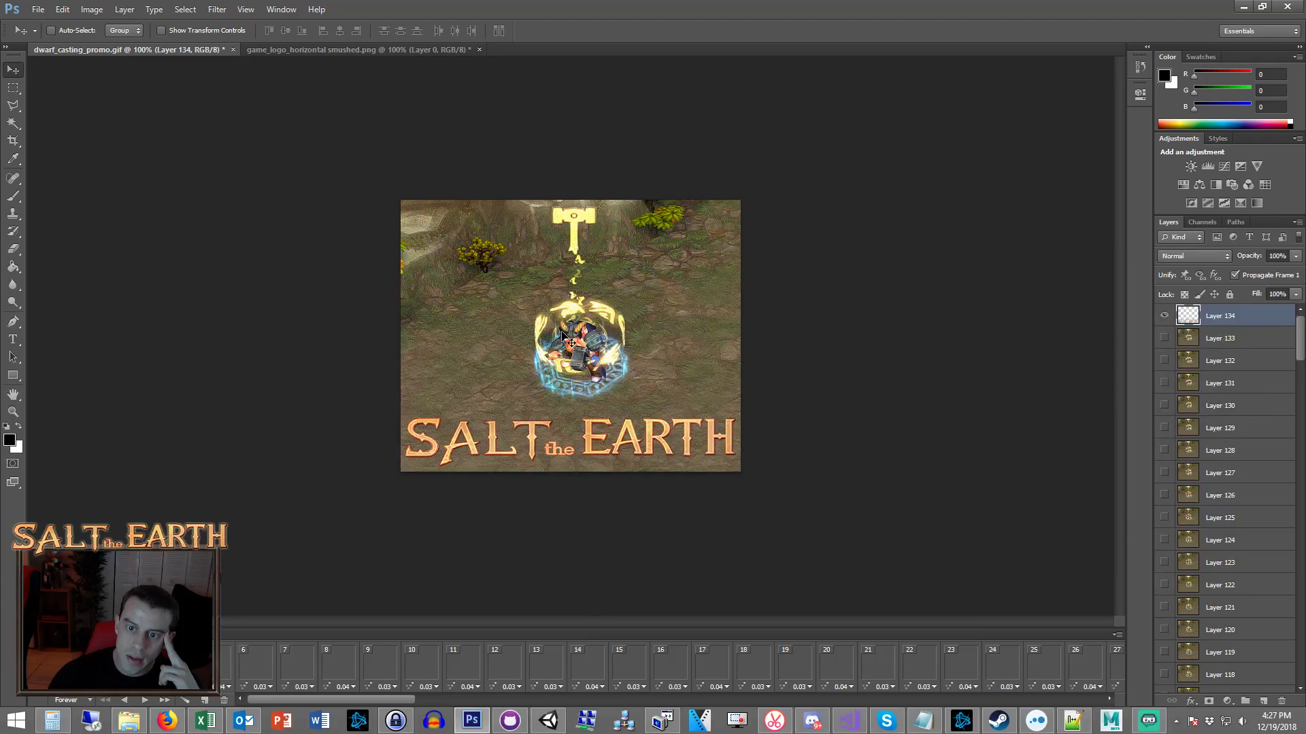
Select the lower part of the image around the logo and scale the logo proportionally to about 98% with Free Transform.
{"action": "left_click", "coordinate": [13, 88]}
{"action": "left_click_drag", "start_coordinate": [792, 368], "coordinate": [288, 491]}
{"action": "right_click", "coordinate": [603, 372]}
{"action": "left_click", "coordinate": [660, 544]}
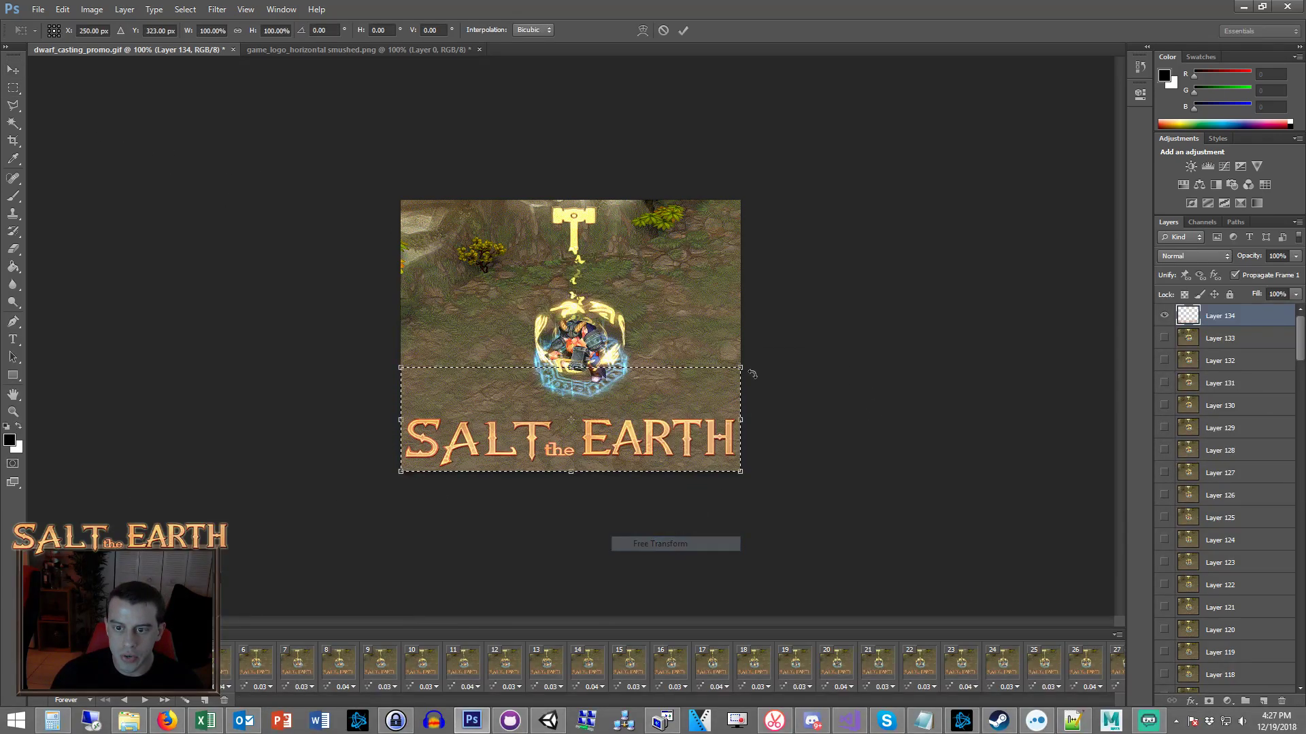
{"action": "left_click_drag", "start_coordinate": [741, 368], "coordinate": [735, 369]}
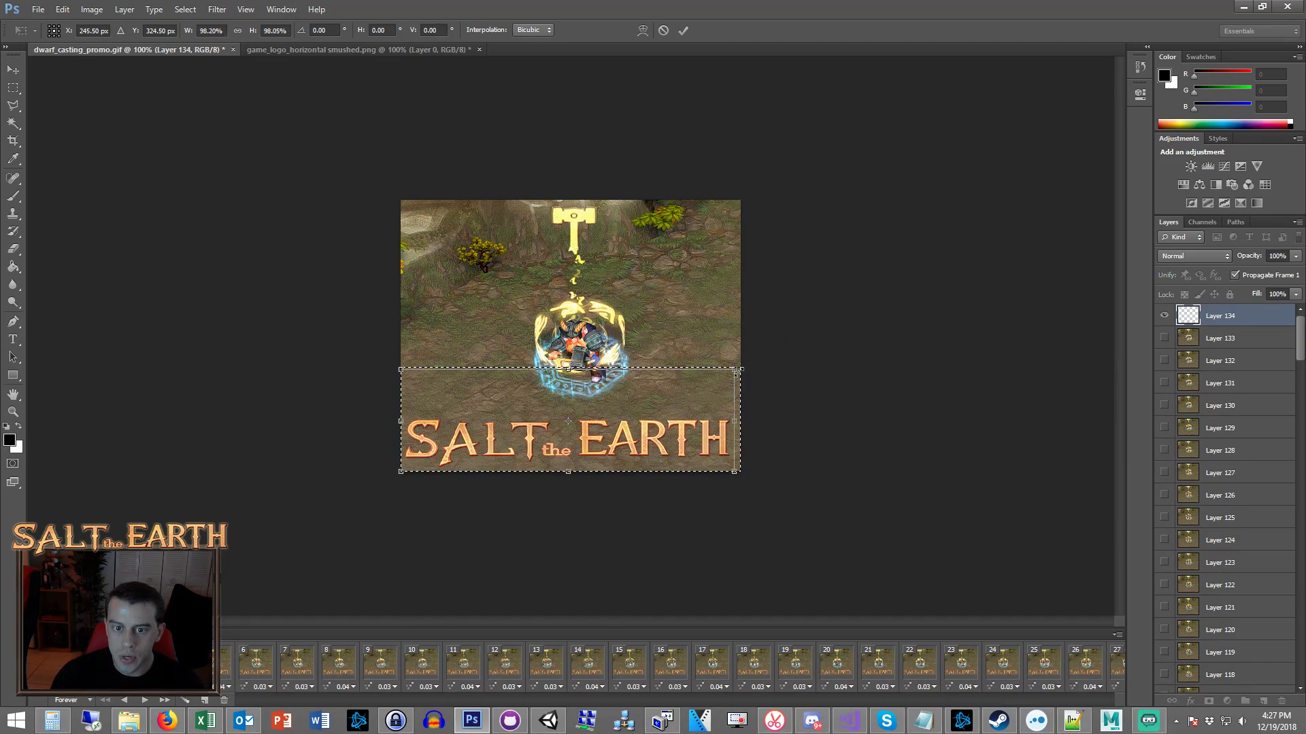
{"action": "left_click", "coordinate": [15, 94]}
{"action": "left_click", "coordinate": [568, 272]}
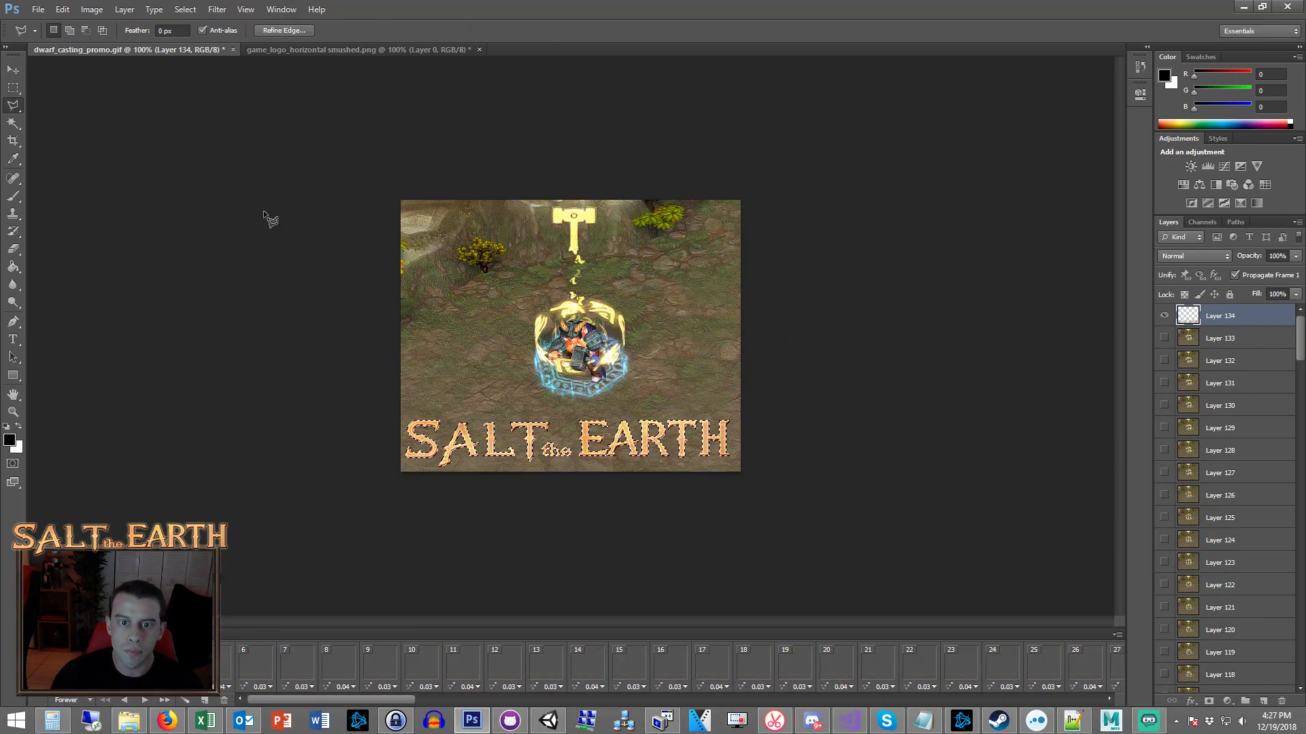
Align the reduced logo to the horizontal centre of the whole canvas and deselect.
{"action": "key", "text": "ctrl+a"}
{"action": "left_click", "coordinate": [16, 71]}
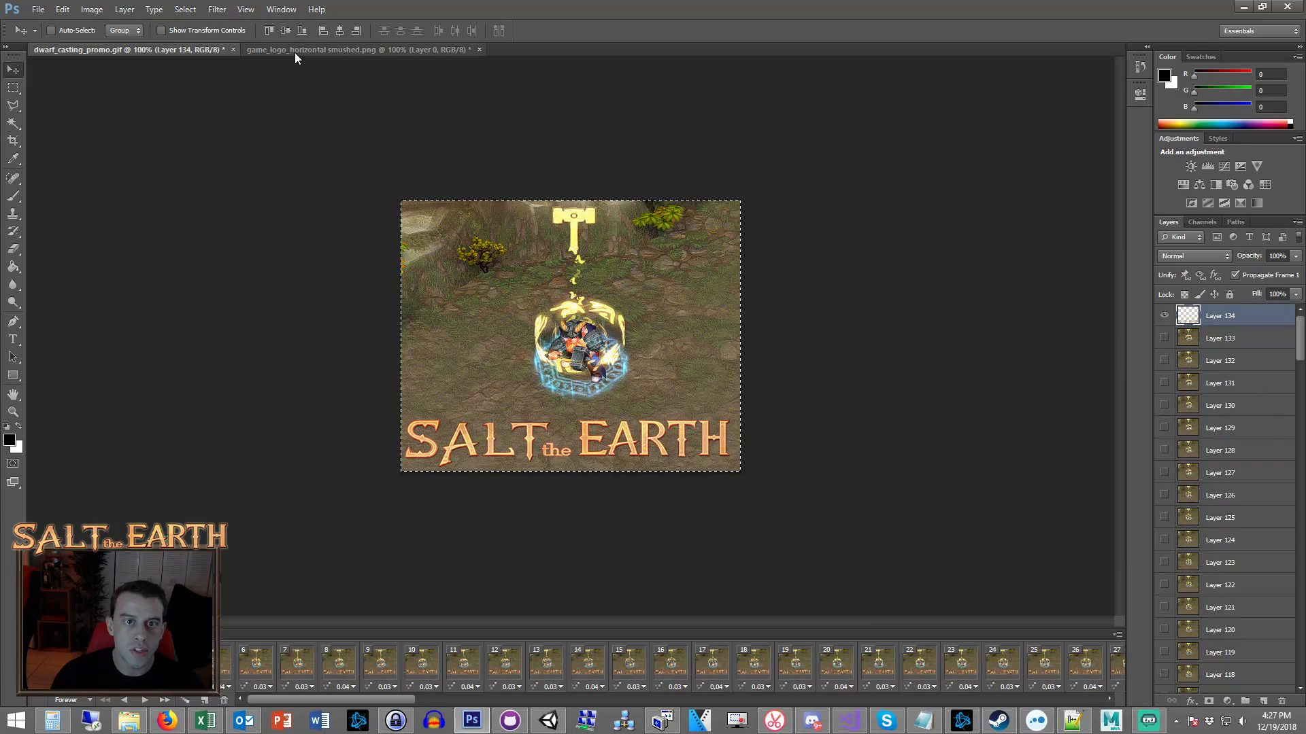
{"action": "left_click", "coordinate": [335, 32]}
{"action": "key", "text": "ctrl+d"}
{"action": "left_click", "coordinate": [13, 88]}
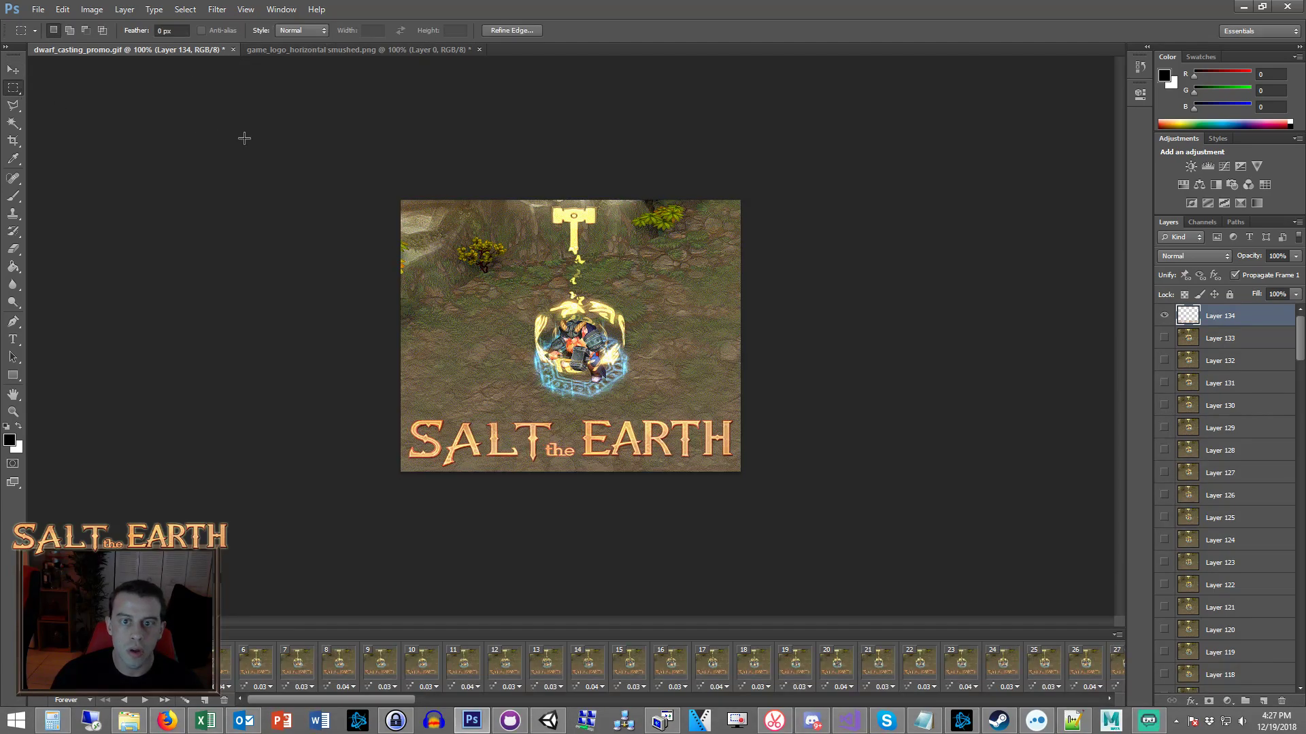
Add a 3 px black outside Stroke effect to the logo layer, Layer 134.
{"action": "double_click", "coordinate": [1237, 314]}
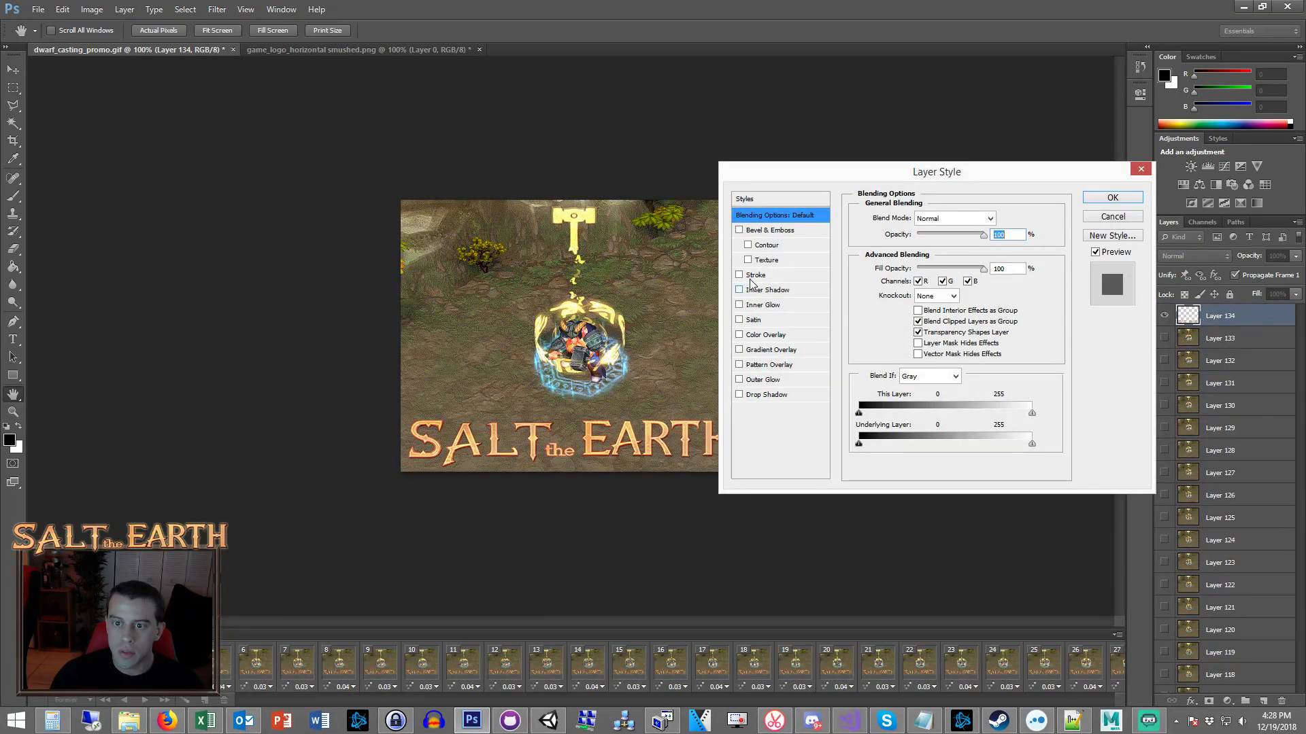
{"action": "left_click", "coordinate": [775, 275]}
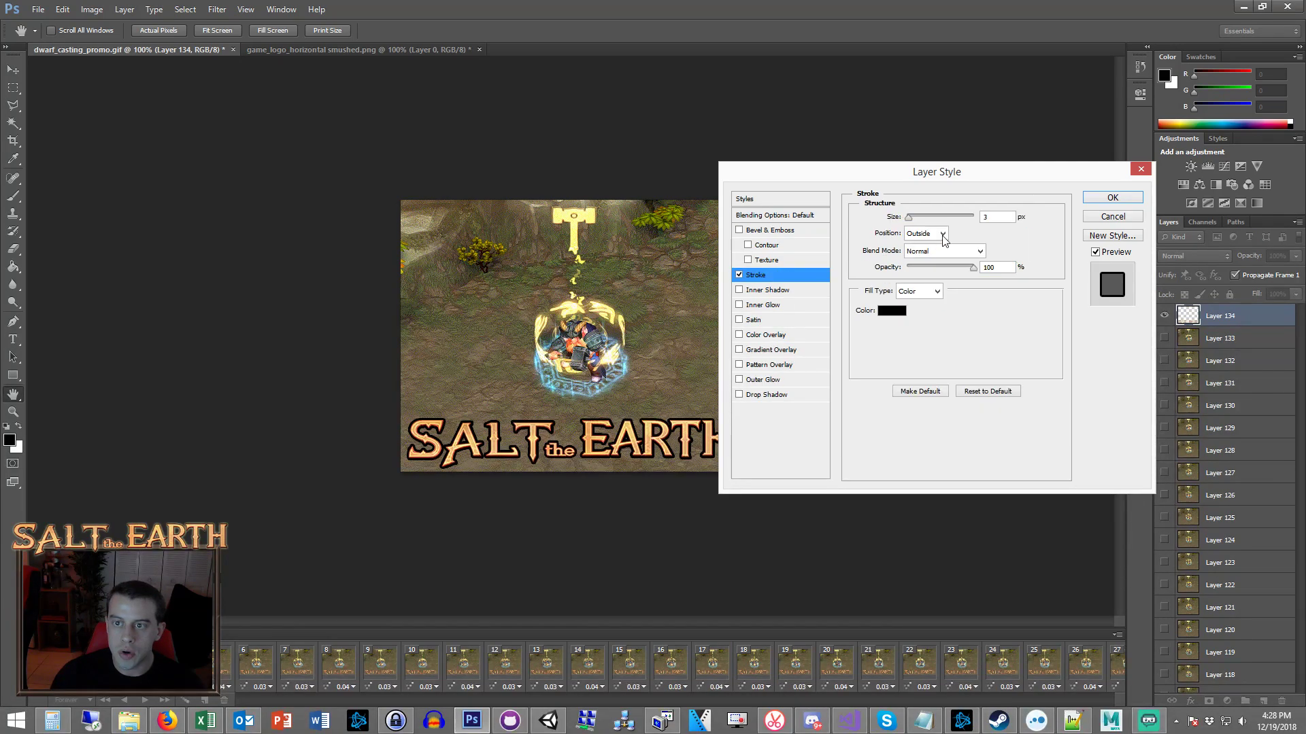
{"action": "key", "text": "Return"}
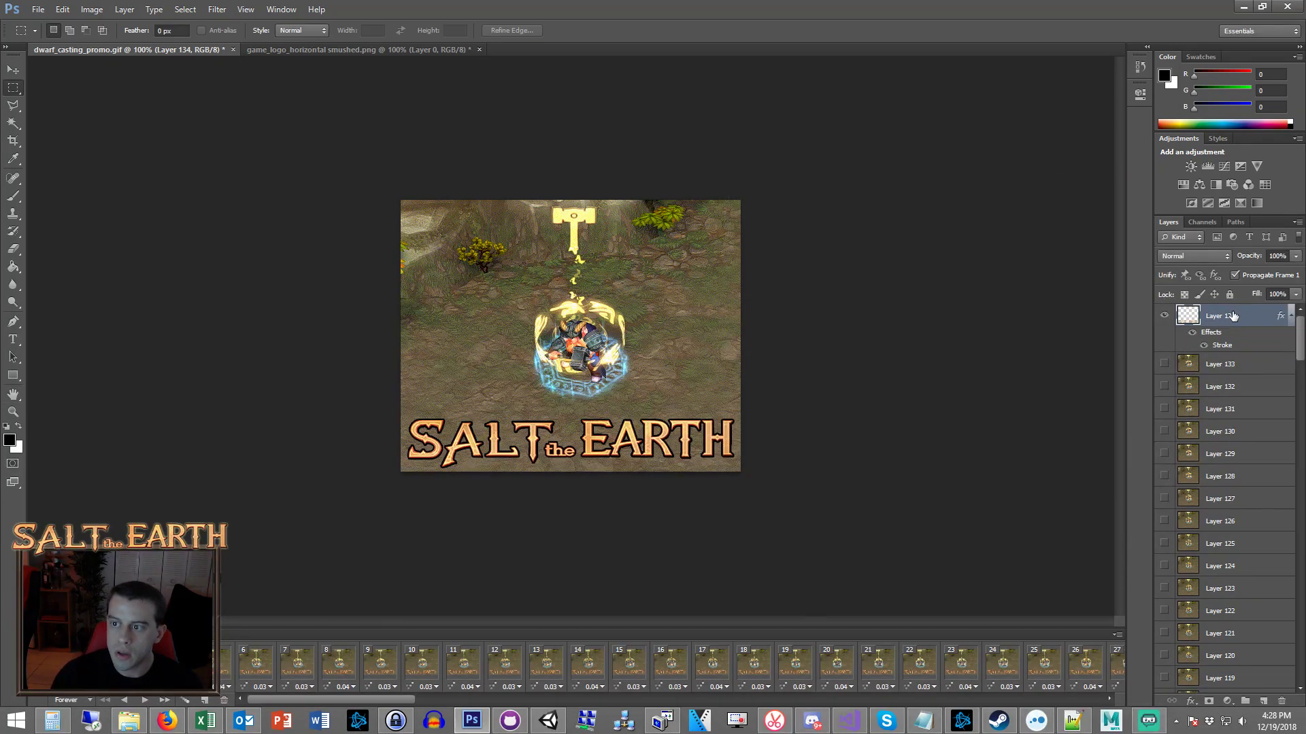
Add a white Outer Glow to the logo layer with a size of 27 px and the Overlay blend mode.
{"action": "double_click", "coordinate": [1264, 316]}
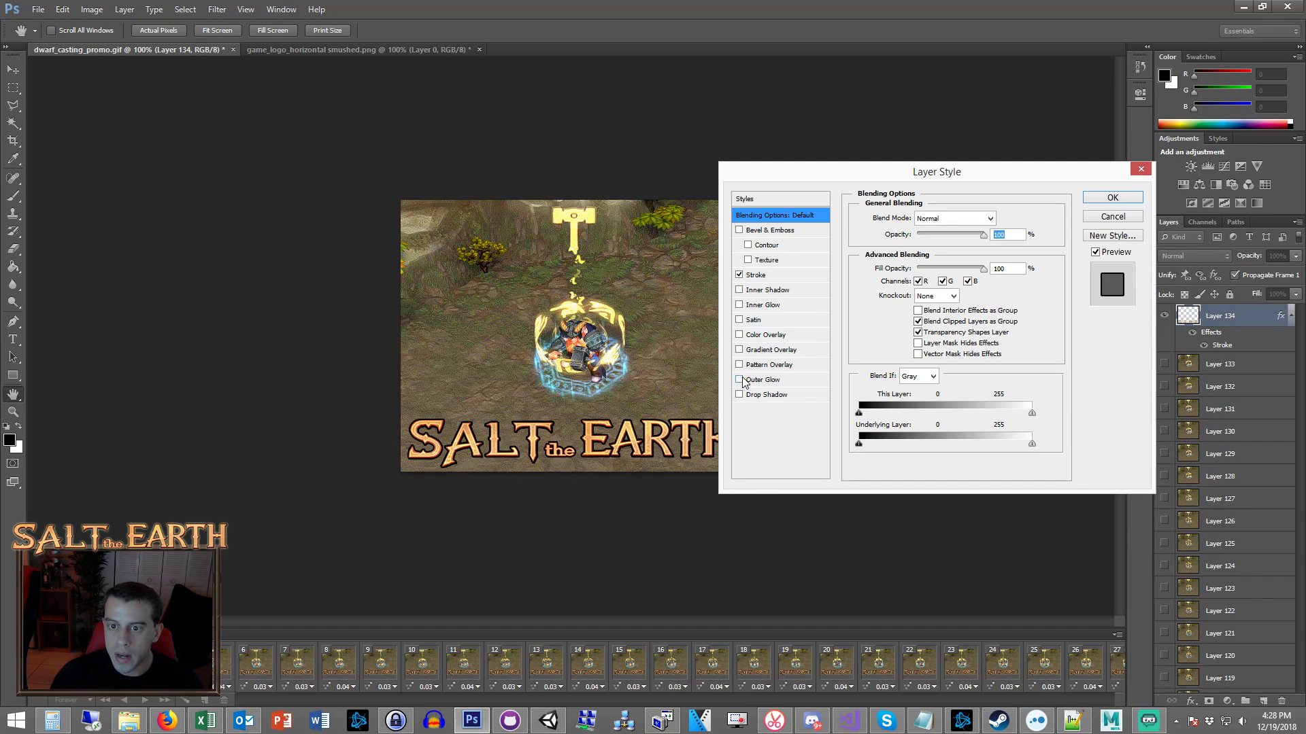
{"action": "left_click", "coordinate": [740, 380]}
{"action": "left_click", "coordinate": [893, 270]}
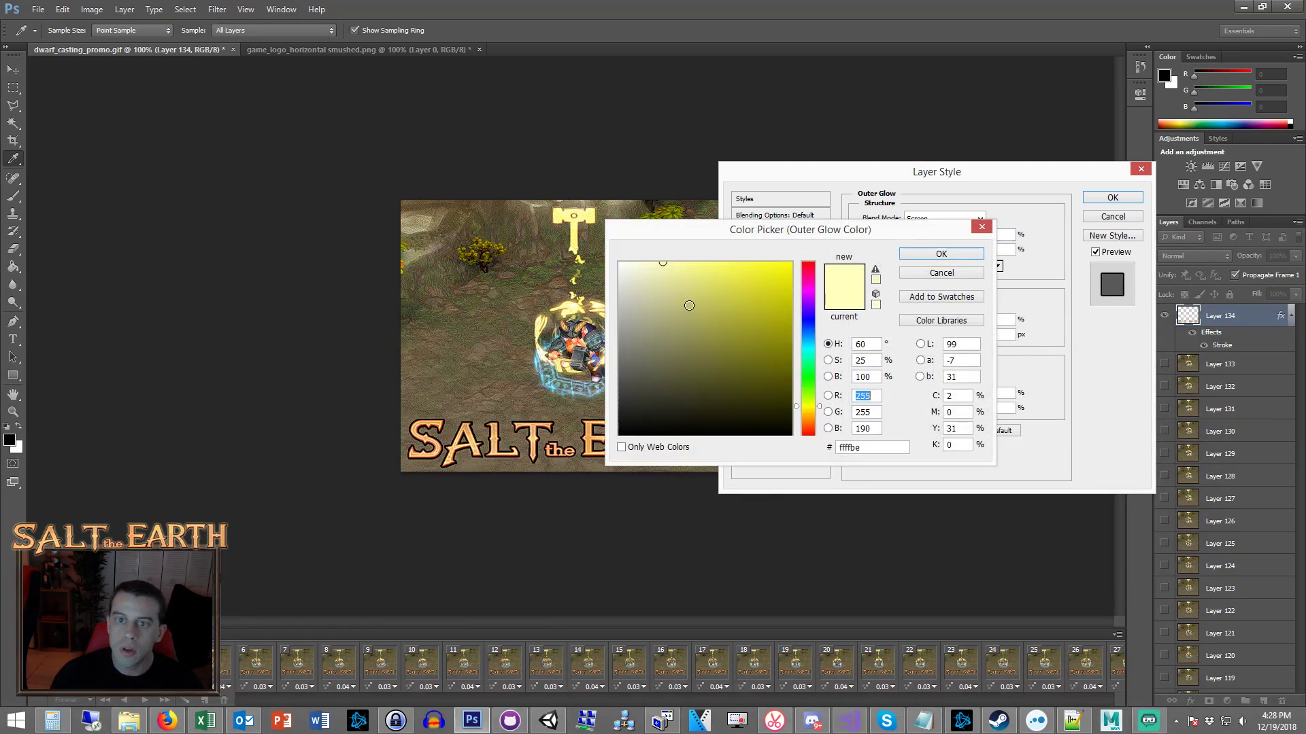
{"action": "left_click", "coordinate": [956, 256]}
{"action": "left_click_drag", "start_coordinate": [909, 334], "coordinate": [919, 337]}
{"action": "left_click", "coordinate": [960, 219]}
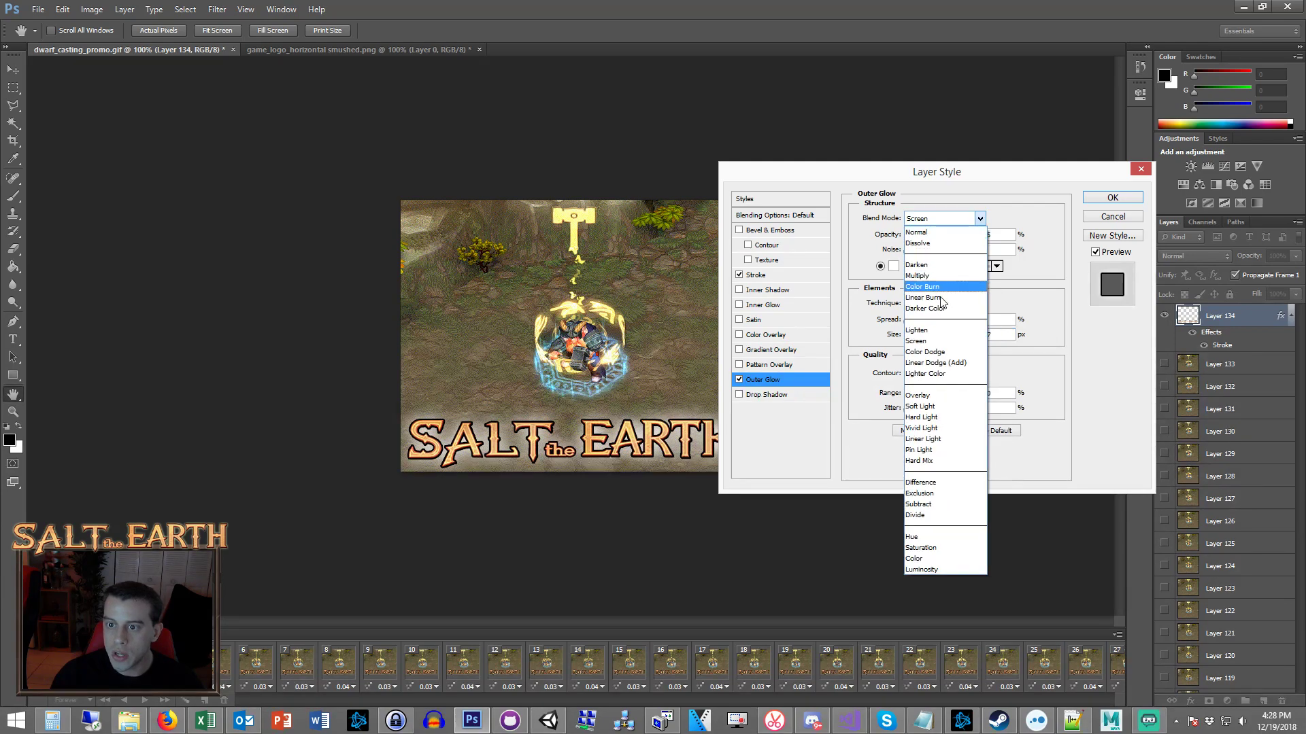
{"action": "left_click", "coordinate": [931, 395]}
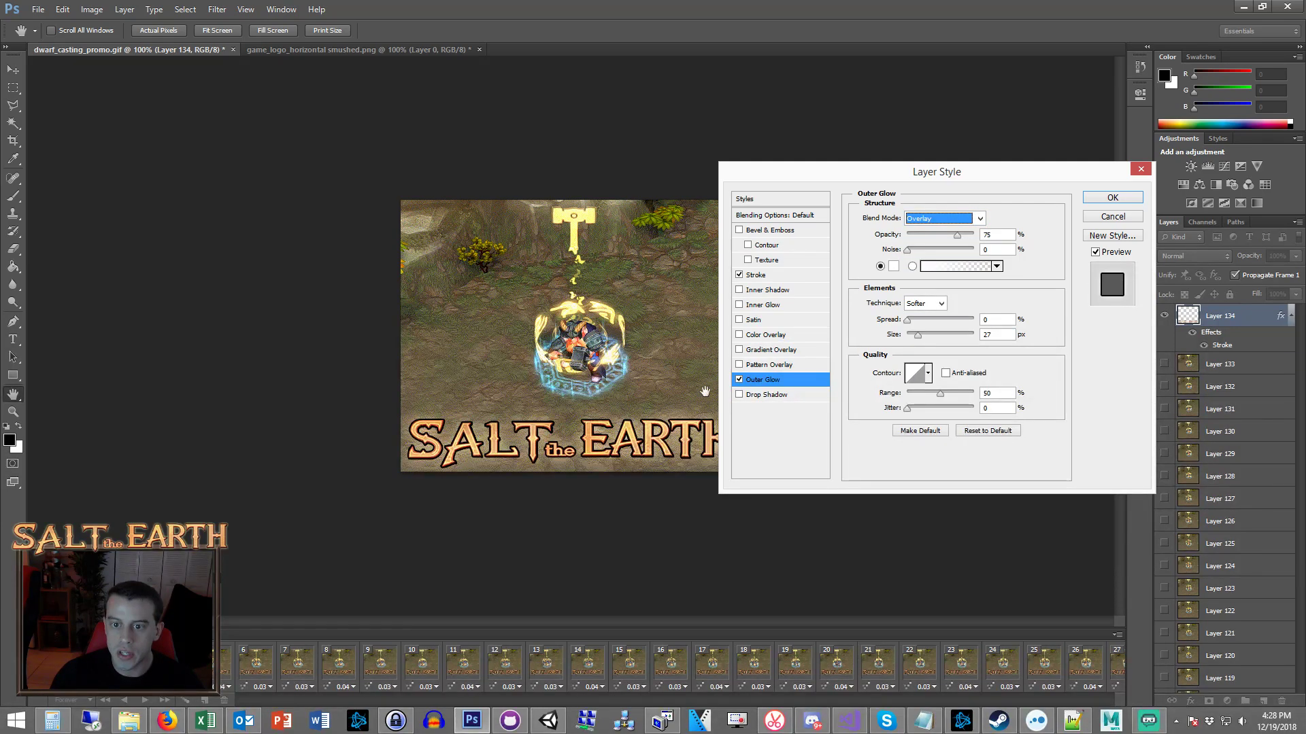
{"action": "left_click", "coordinate": [1112, 197]}
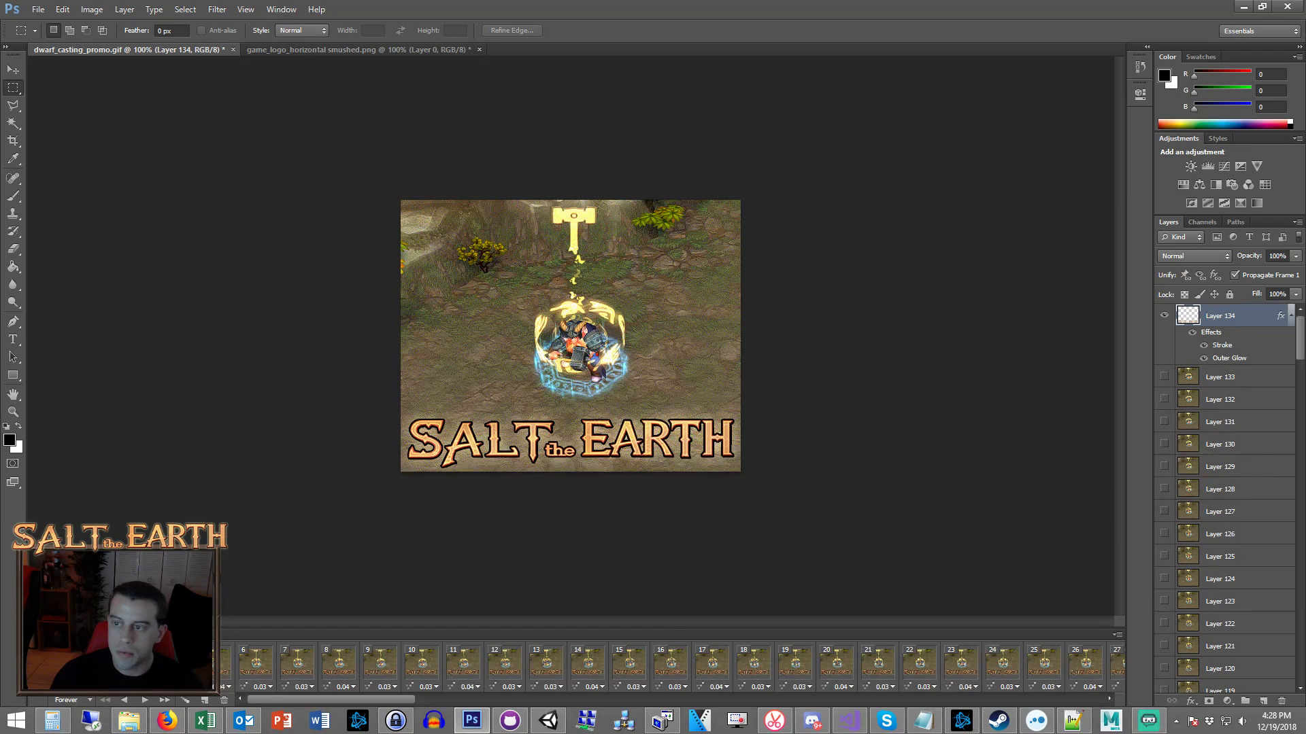
Compare the logo with its layer effects hidden and shown.
{"action": "right_click", "coordinate": [1255, 317]}
{"action": "left_click", "coordinate": [1258, 313]}
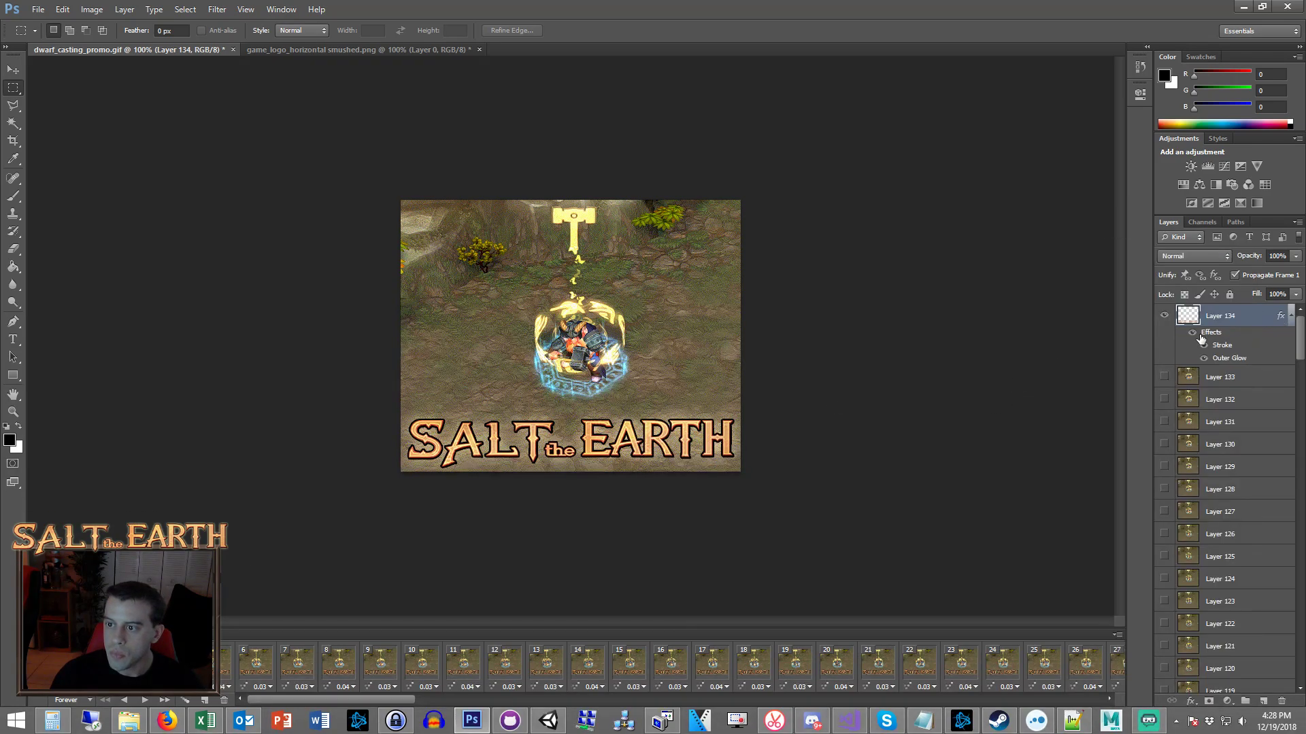
{"action": "left_click", "coordinate": [1193, 333]}
{"action": "left_click", "coordinate": [1193, 334]}
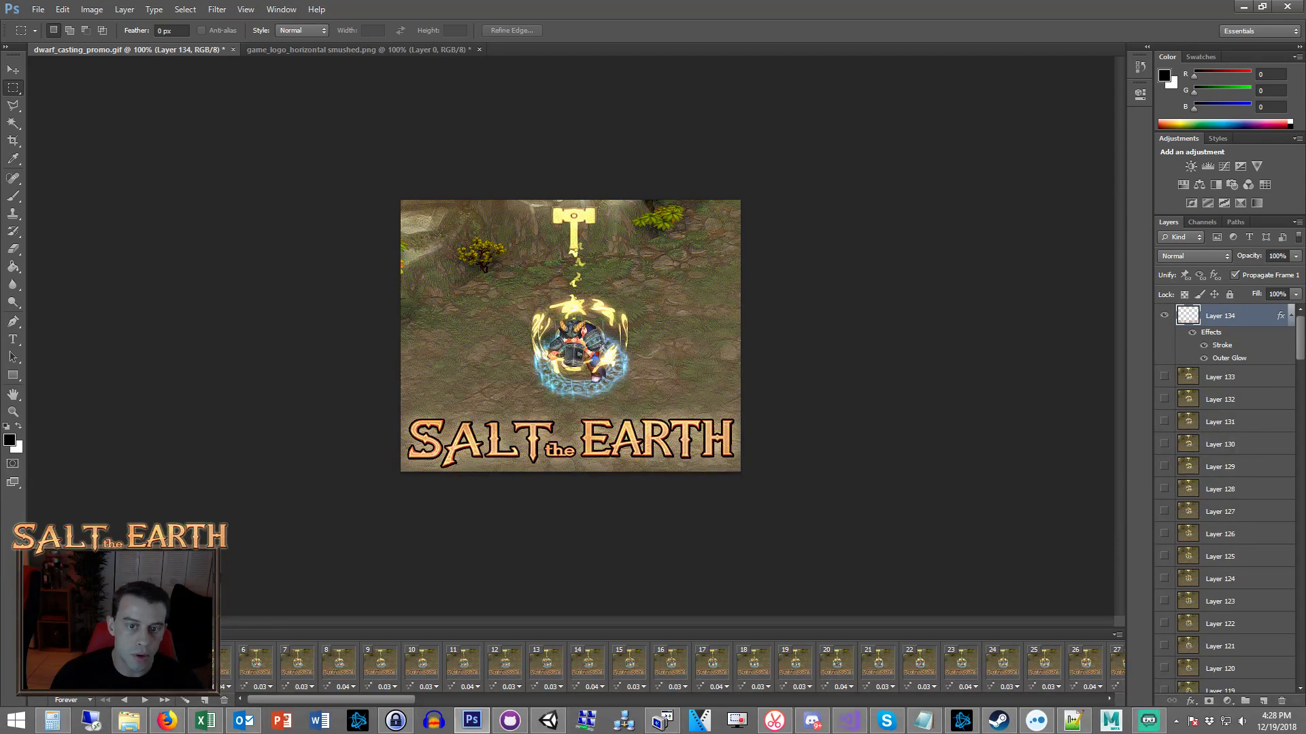
Switch to Firefox and view the Dwarfs units on the How to Play page.
{"action": "left_click", "coordinate": [38, 9]}
{"action": "left_click", "coordinate": [231, 485]}
{"action": "left_click", "coordinate": [194, 717]}
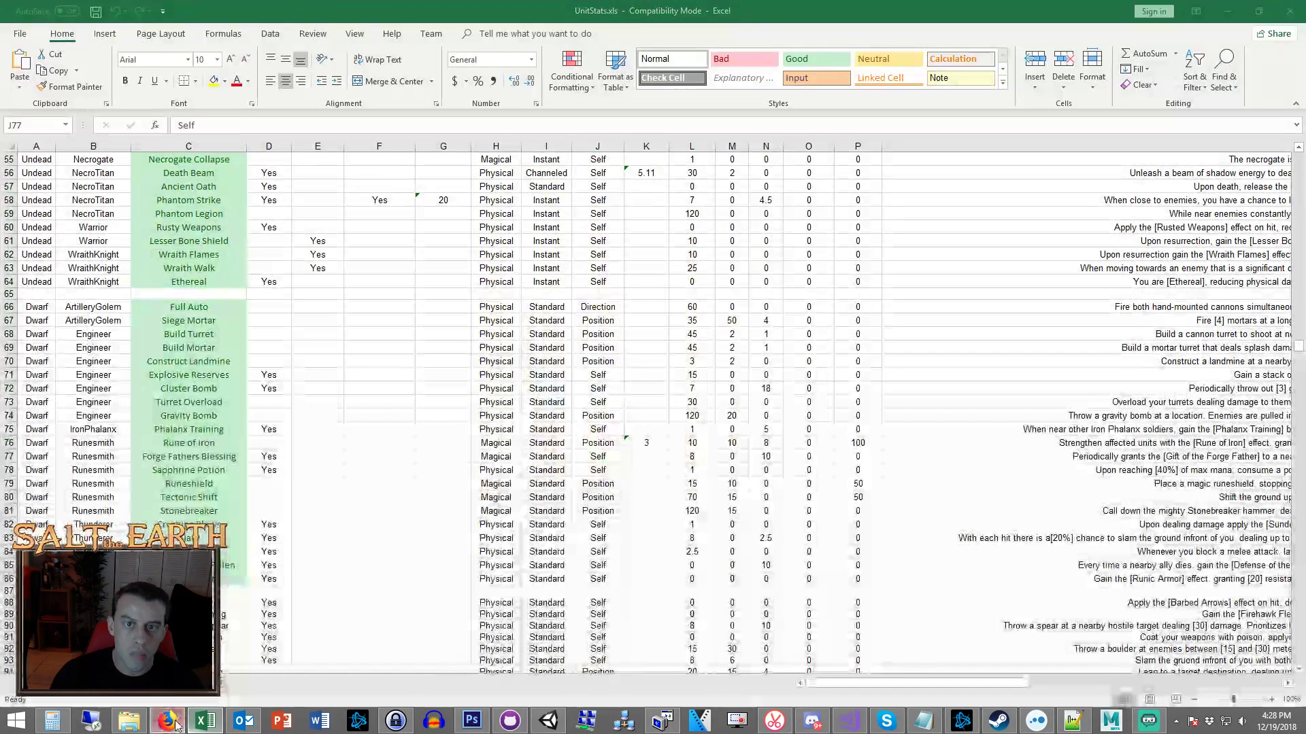
{"action": "left_click", "coordinate": [169, 720]}
{"action": "left_click", "coordinate": [999, 8]}
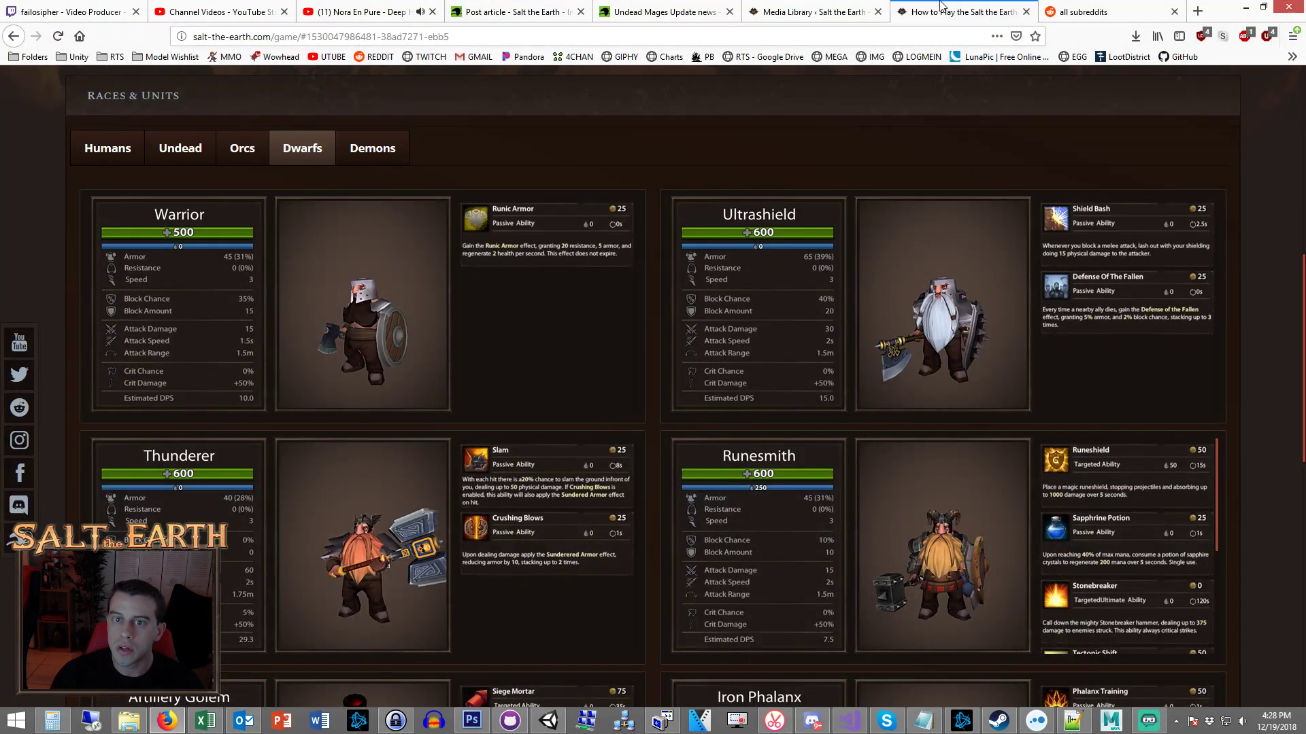
Search the RTS Images folder for "lich" and open lich-king-closeup-short-crop-w-text.gif for reference.
{"action": "left_click", "coordinate": [129, 720]}
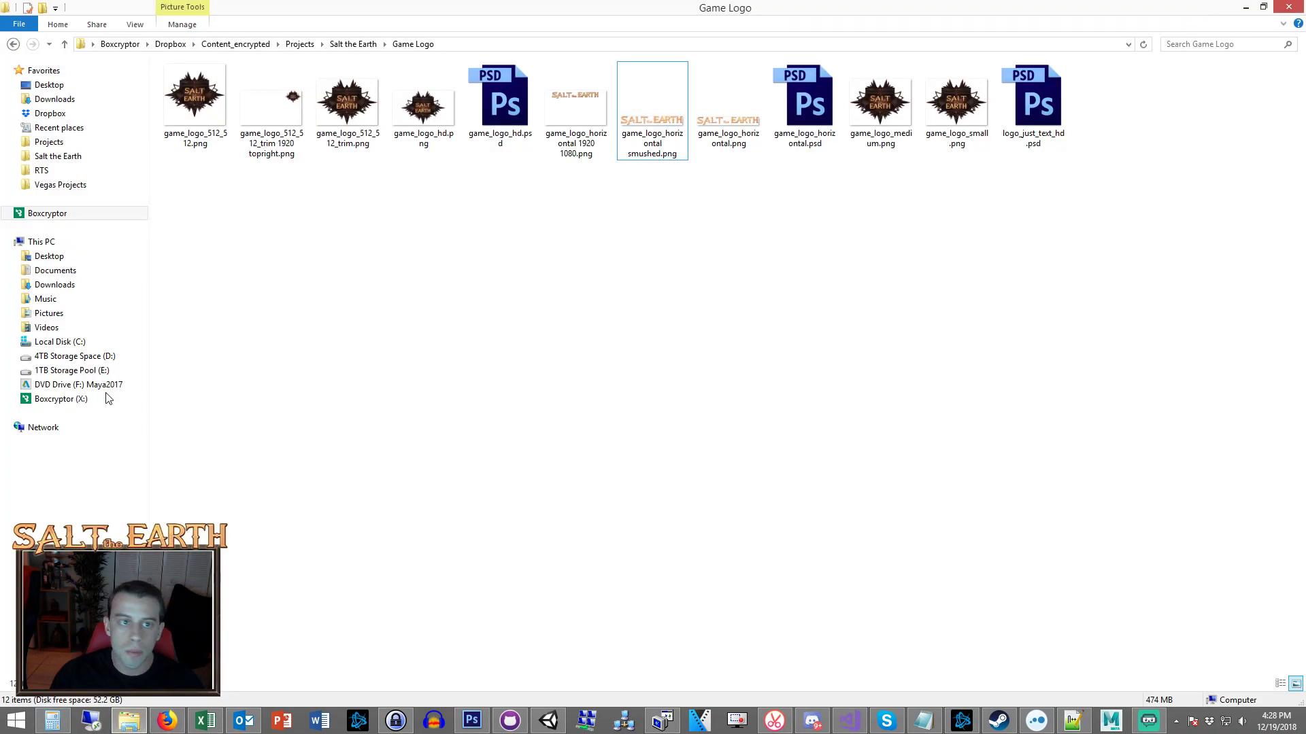
{"action": "left_click", "coordinate": [75, 184]}
{"action": "left_click", "coordinate": [42, 170]}
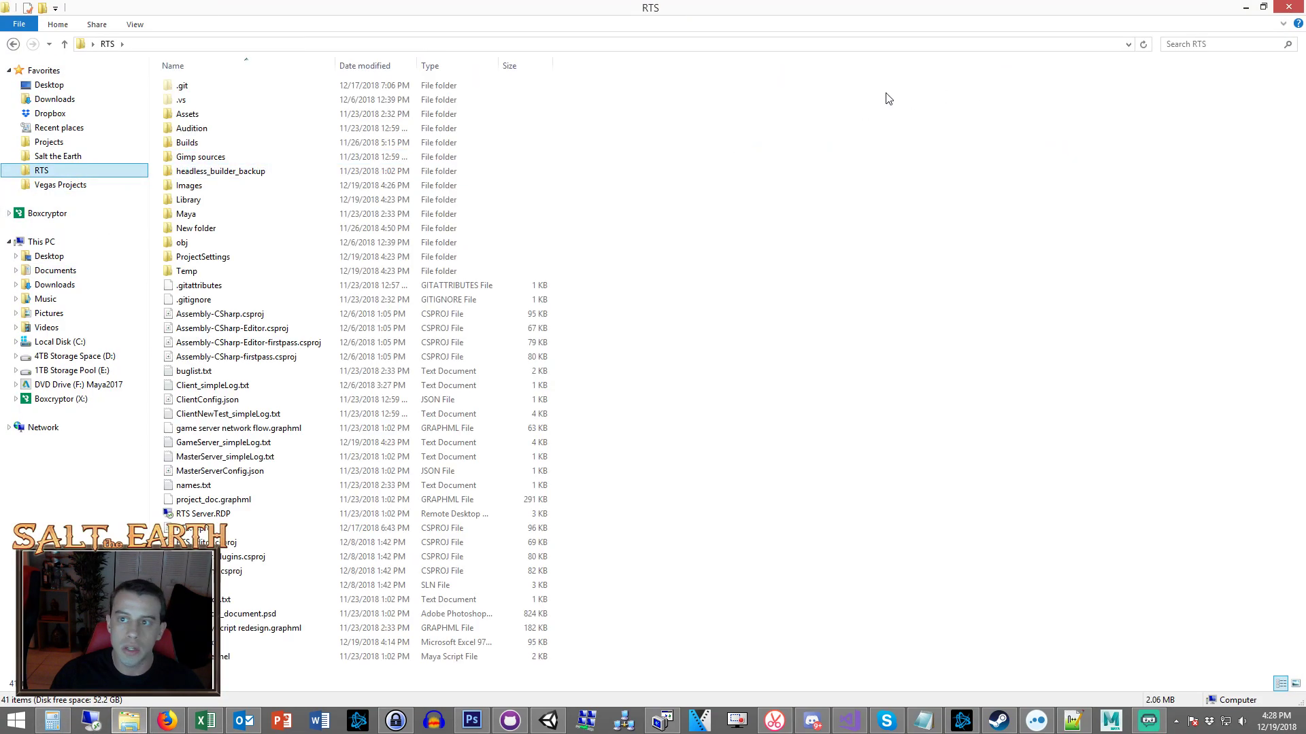
{"action": "double_click", "coordinate": [180, 175]}
{"action": "left_click", "coordinate": [1207, 43]}
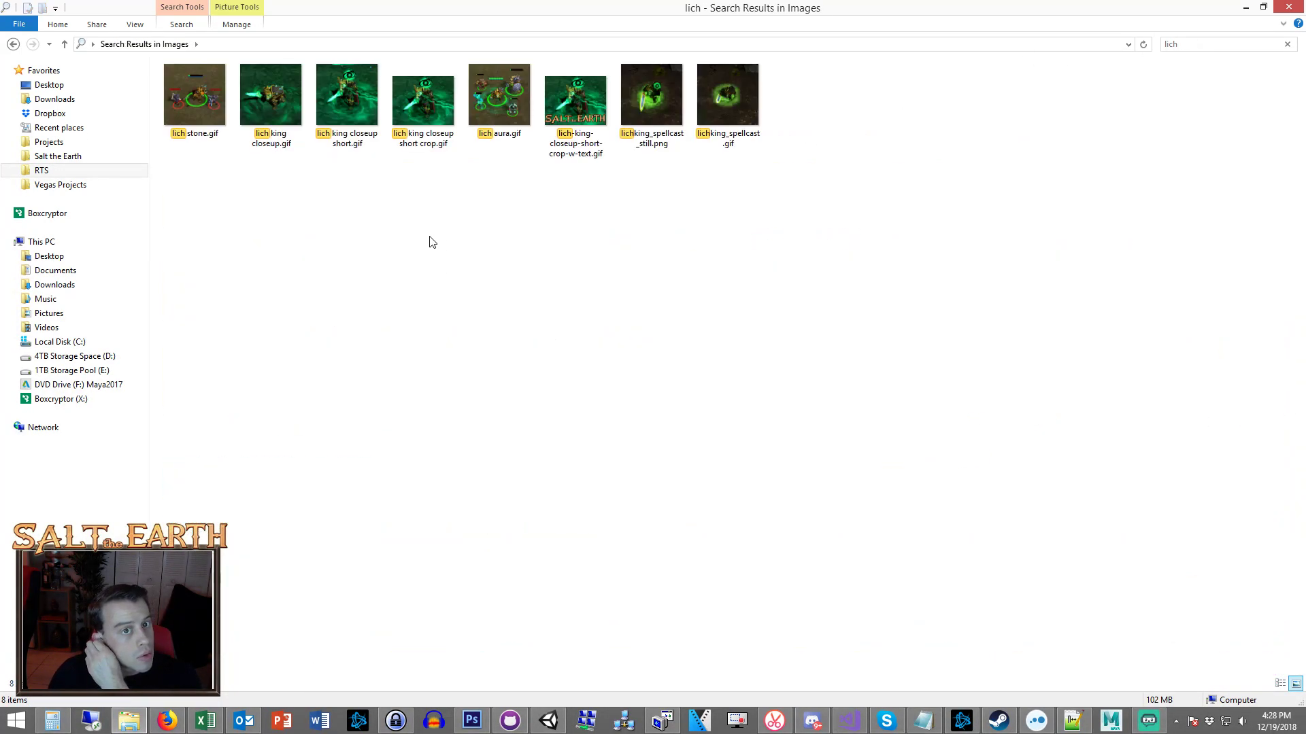
{"action": "left_click", "coordinate": [576, 120]}
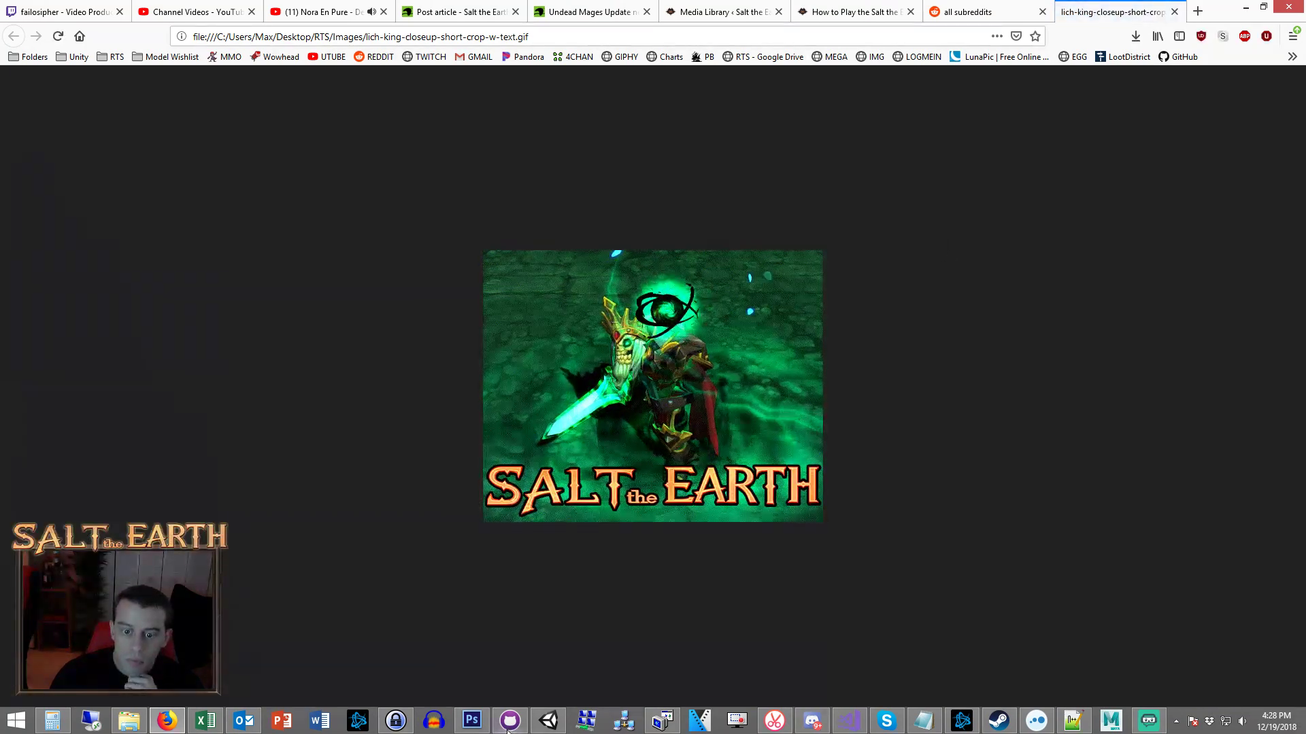
Switch back to Photoshop and export the animation with Save for Web as dwarf_casting_promo_w_text.gif in the Images folder.
{"action": "left_click", "coordinate": [549, 721]}
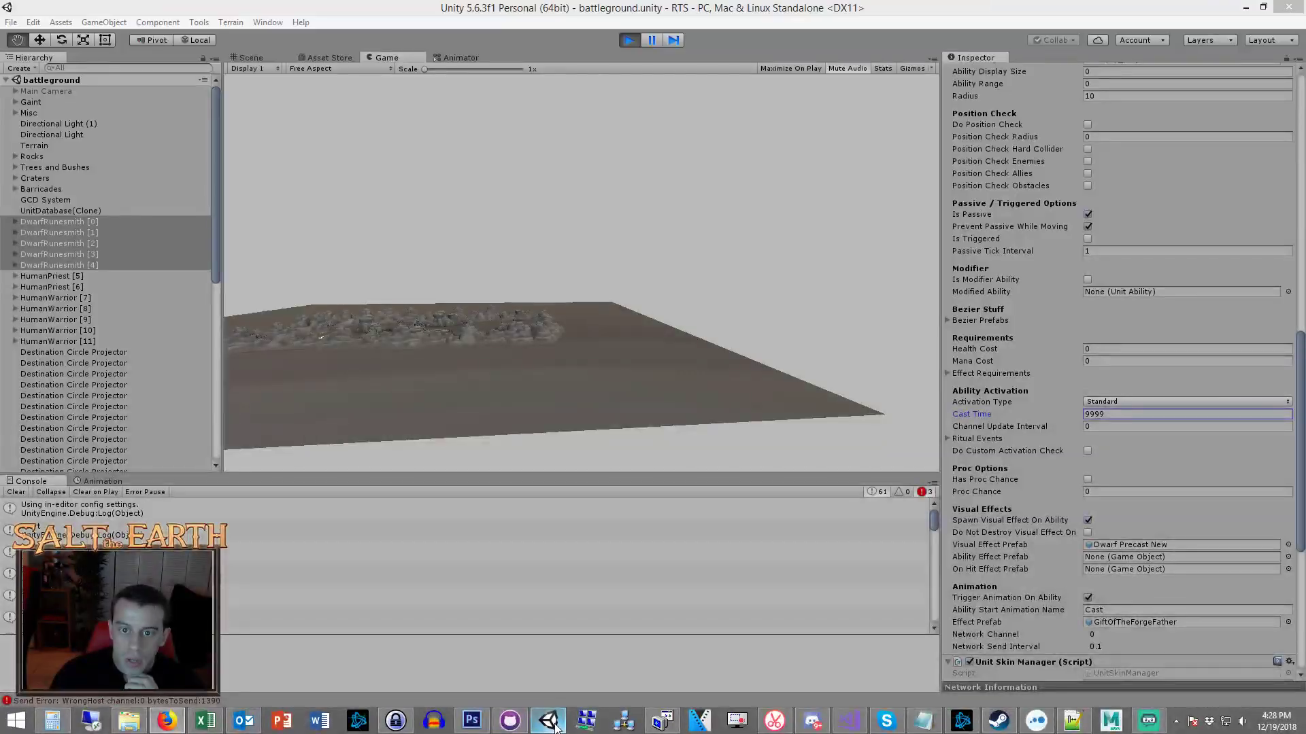
{"action": "left_click", "coordinate": [472, 721]}
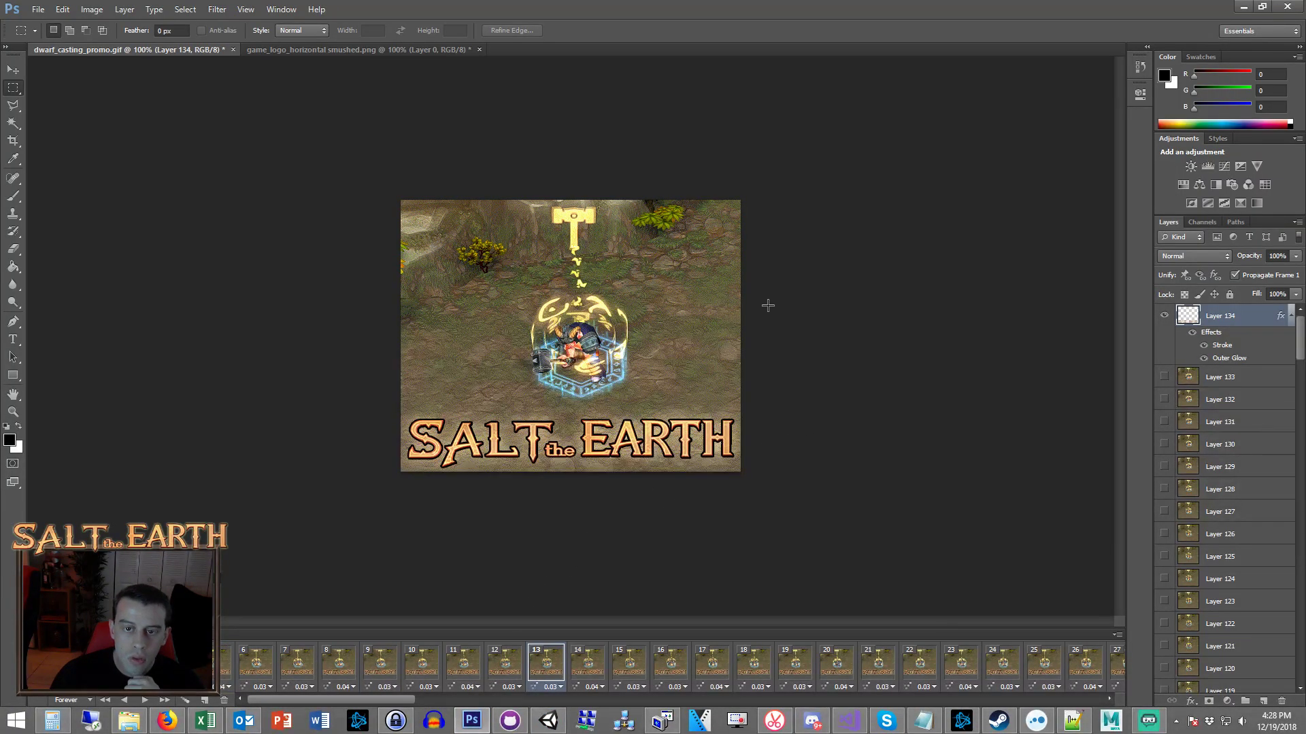
{"action": "left_click", "coordinate": [39, 9]}
{"action": "left_click", "coordinate": [81, 198]}
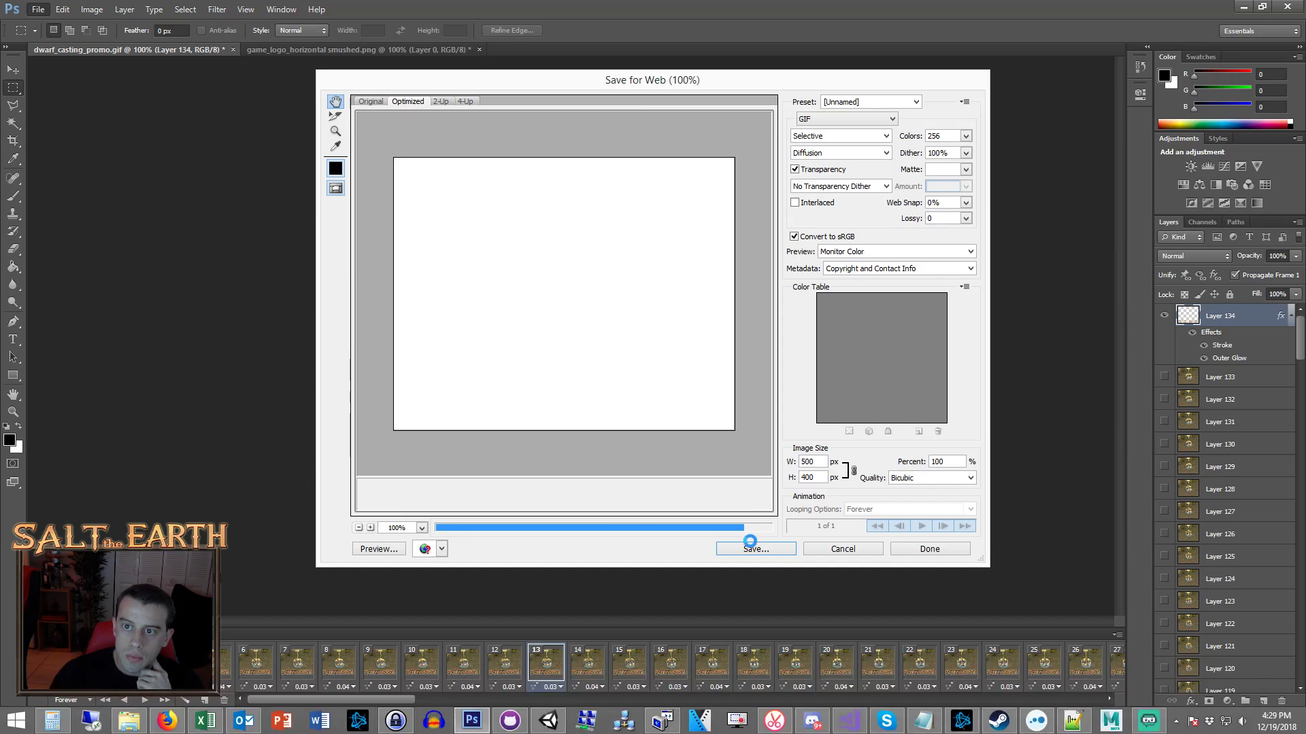
{"action": "left_click", "coordinate": [752, 549]}
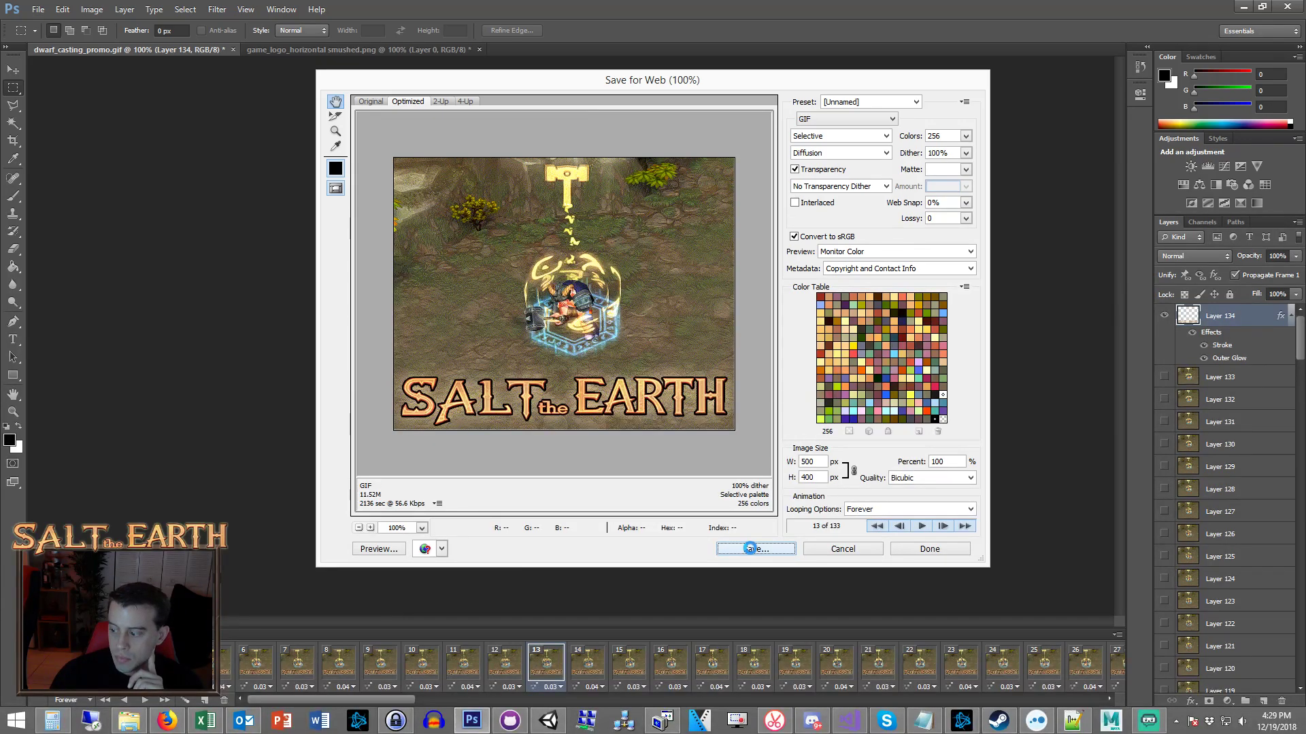
{"action": "left_click", "coordinate": [529, 452]}
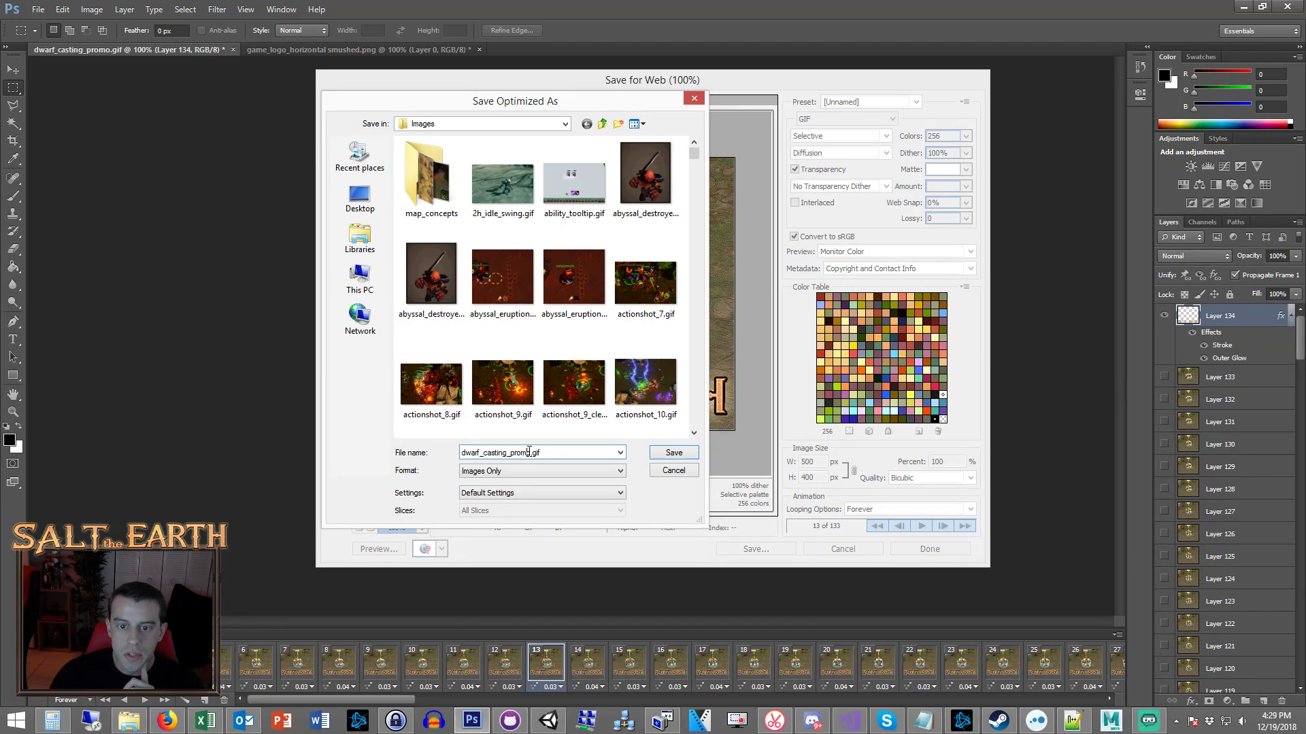
{"action": "type", "text": "_w_text"}
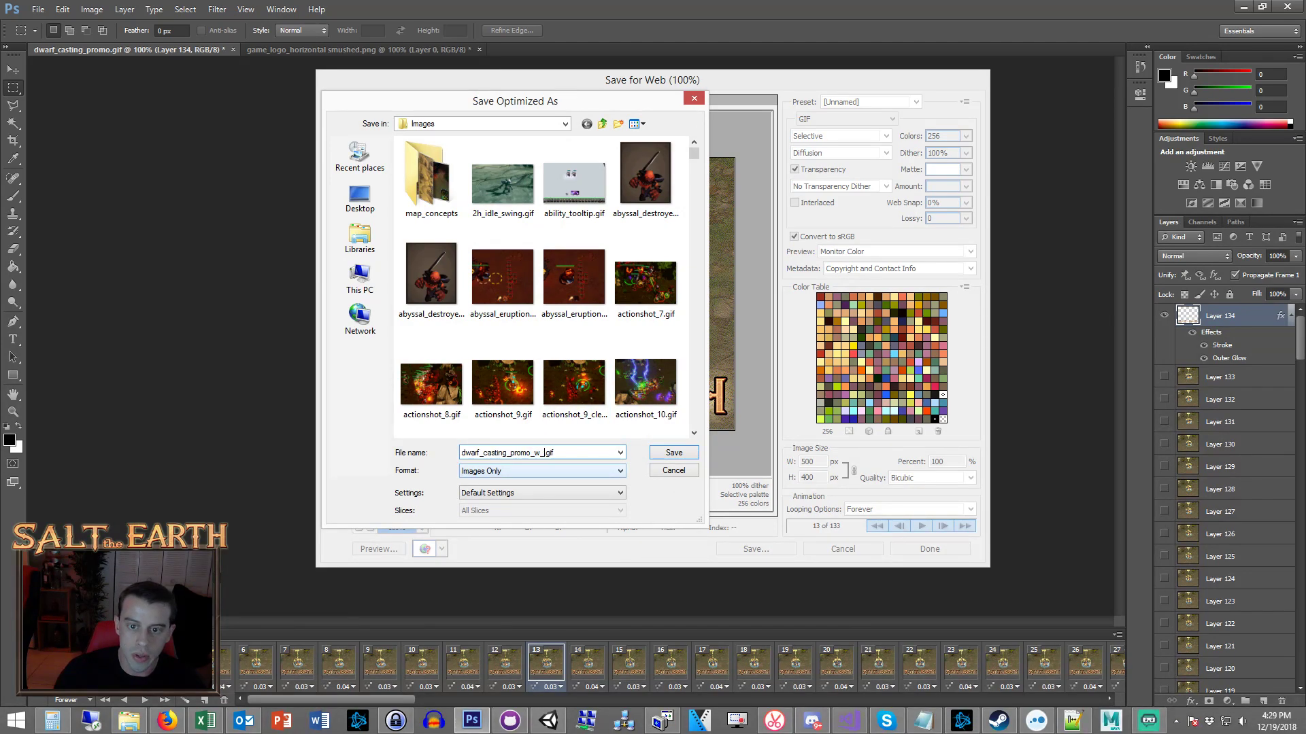
{"action": "key", "text": "Return"}
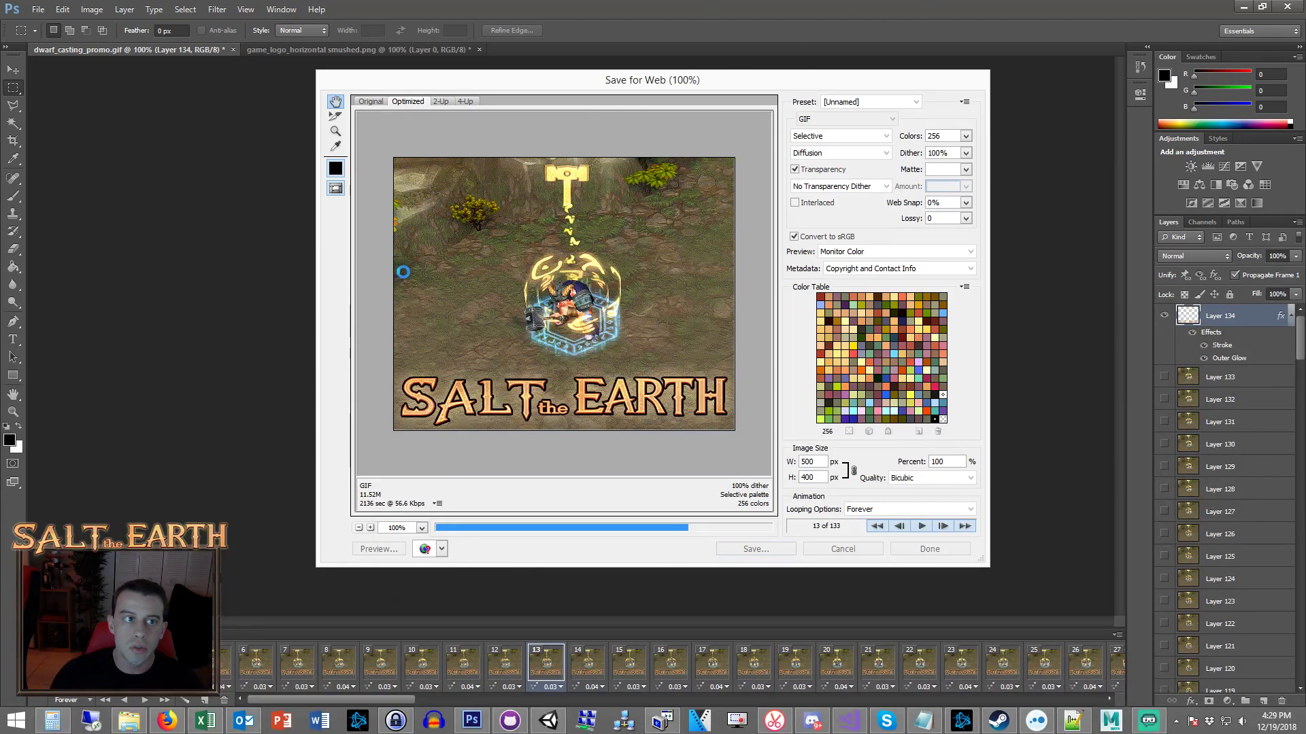
Switch to Firefox, find ezgif with a web search in a new tab and open its Color filters effect page.
{"action": "left_click", "coordinate": [167, 720]}
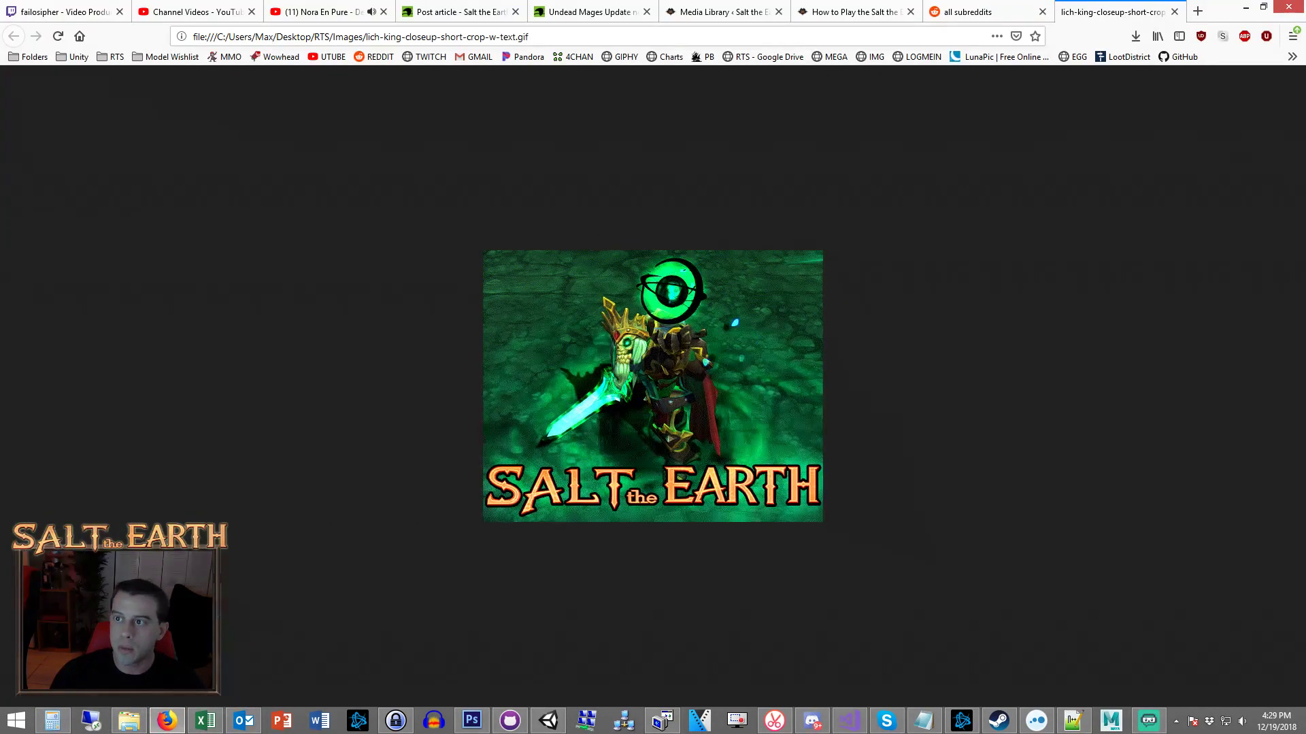
{"action": "left_click", "coordinate": [1197, 12]}
{"action": "left_click", "coordinate": [575, 125]}
{"action": "type", "text": "ezg"}
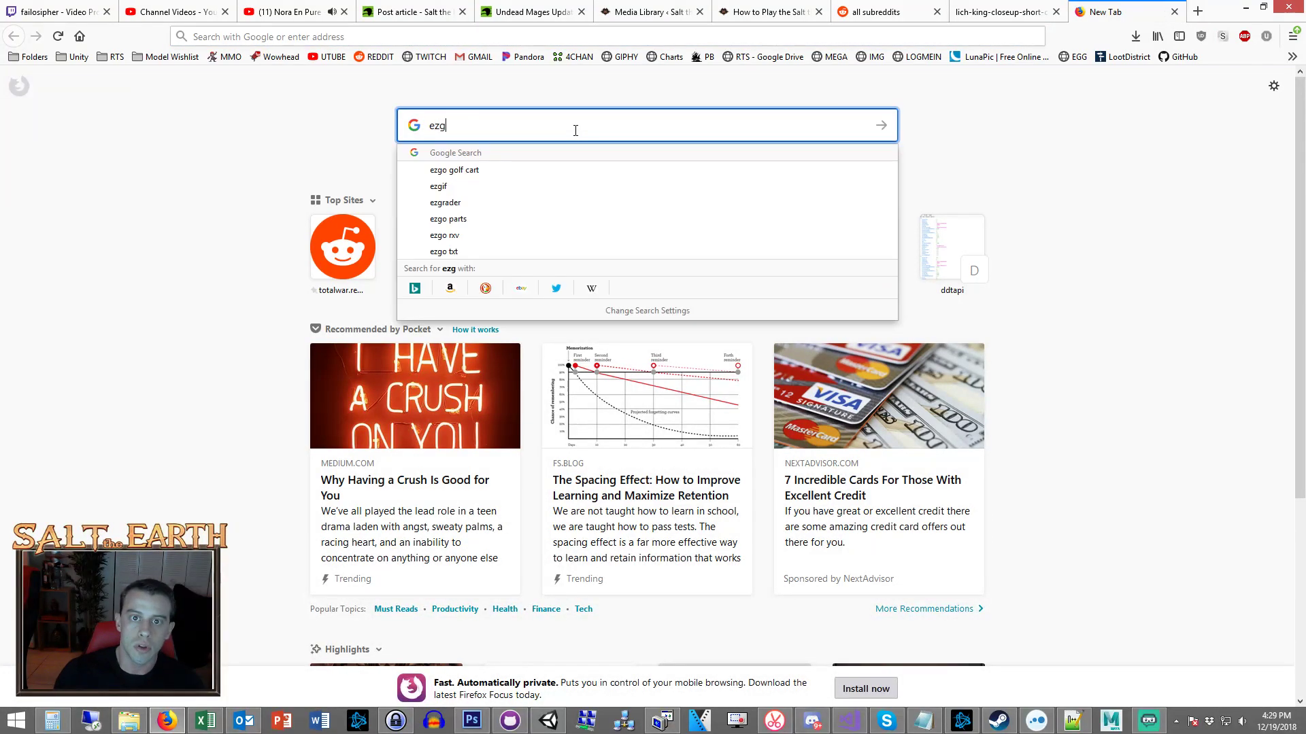
{"action": "type", "text": "if"}
{"action": "key", "text": "Return"}
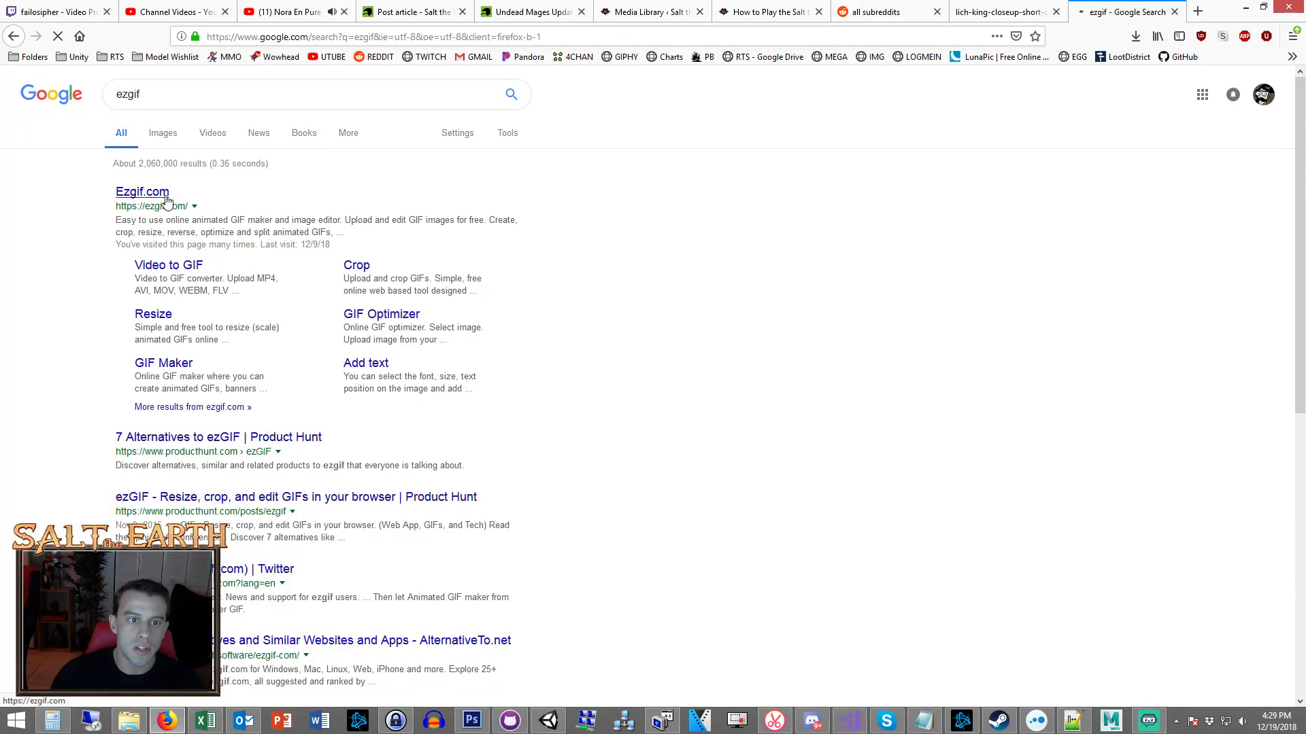
{"action": "left_click", "coordinate": [366, 215]}
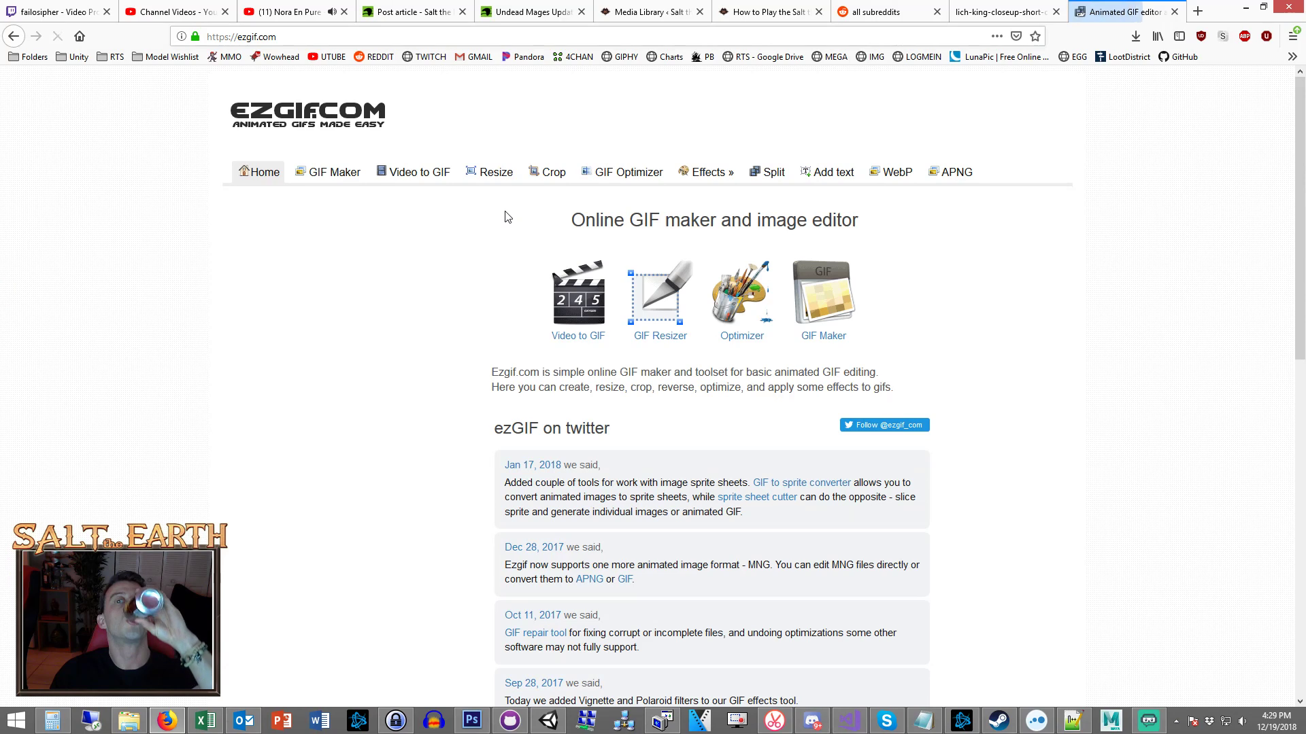
{"action": "mouse_move", "coordinate": [706, 180]}
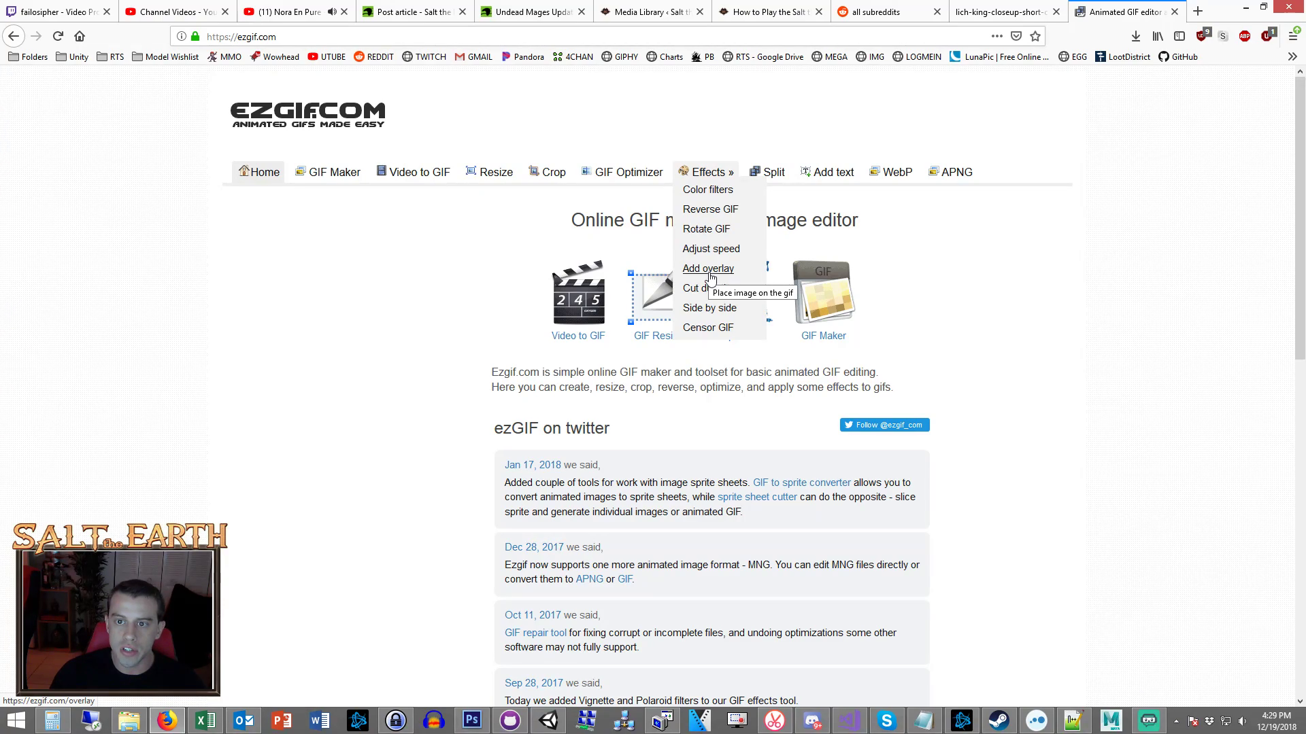
{"action": "left_click", "coordinate": [707, 191]}
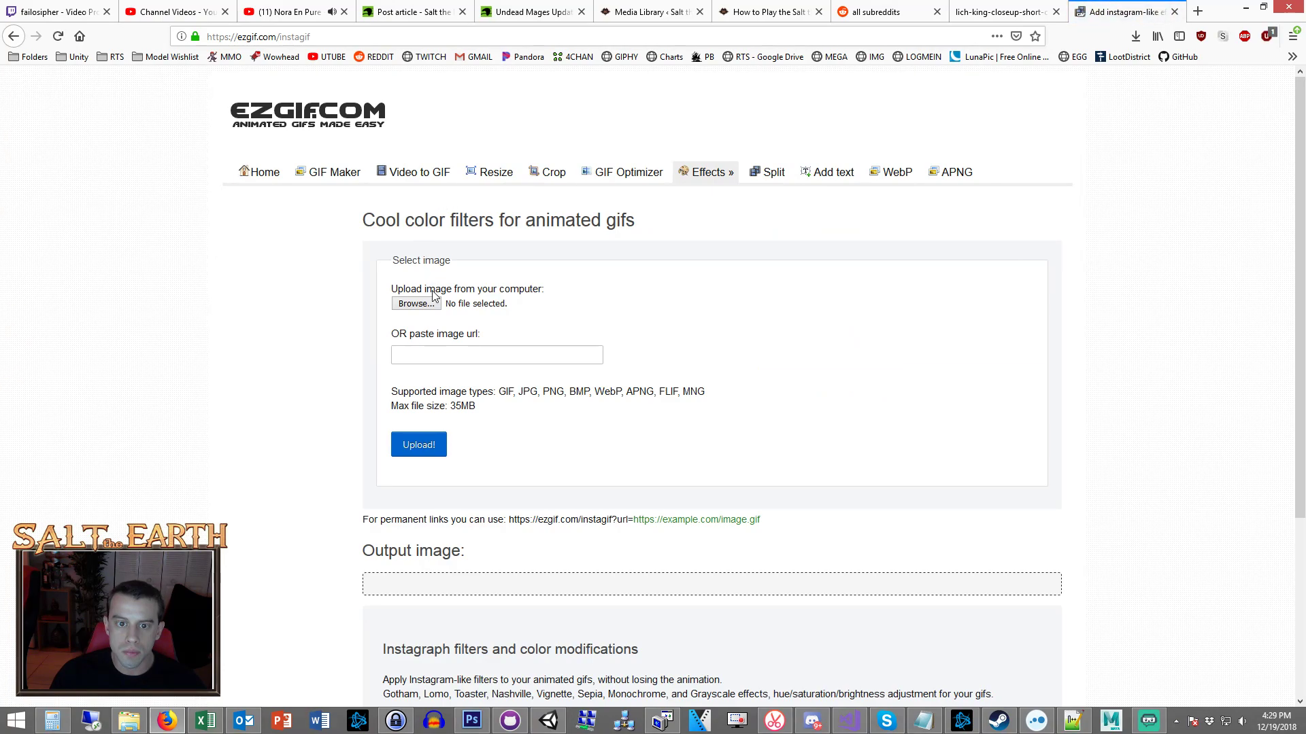
Re-sort the RTS Images folder in the file chooser and select dwarf_casting_promo_w_text.gif for upload.
{"action": "left_click", "coordinate": [425, 303]}
{"action": "left_click", "coordinate": [47, 180]}
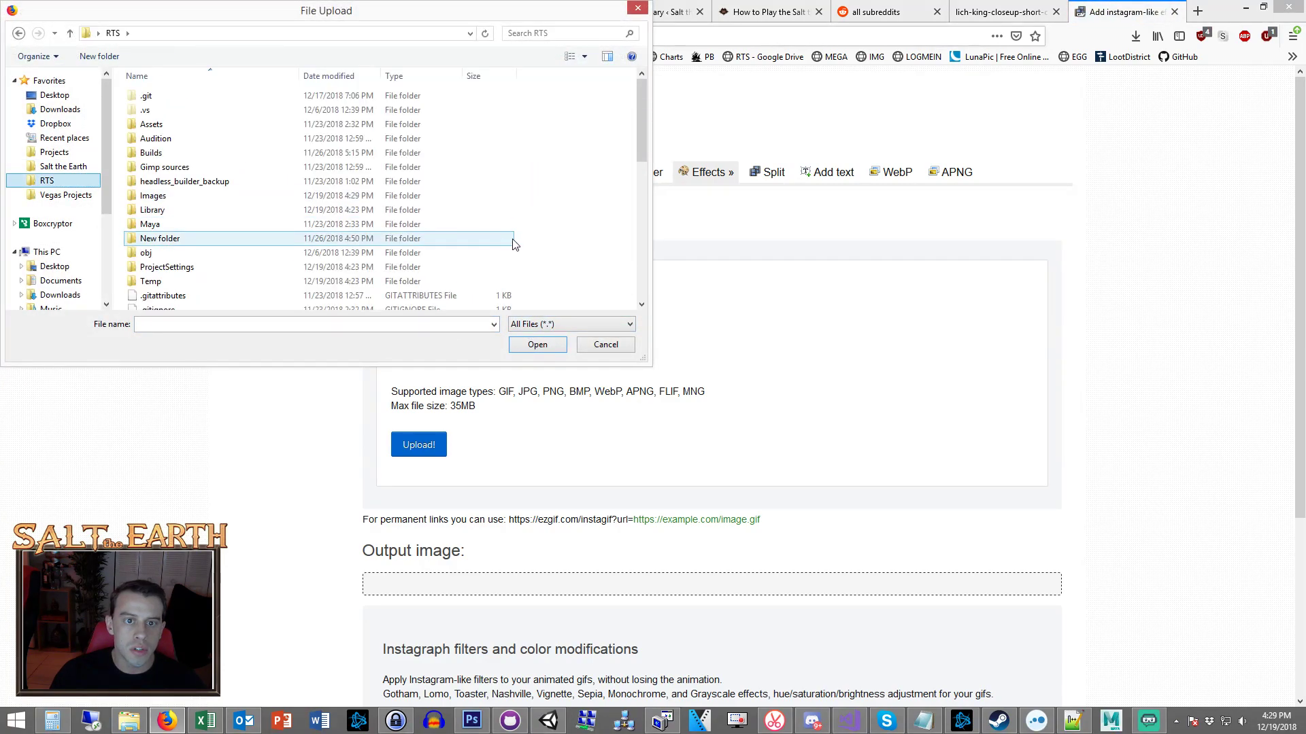
{"action": "double_click", "coordinate": [207, 195]}
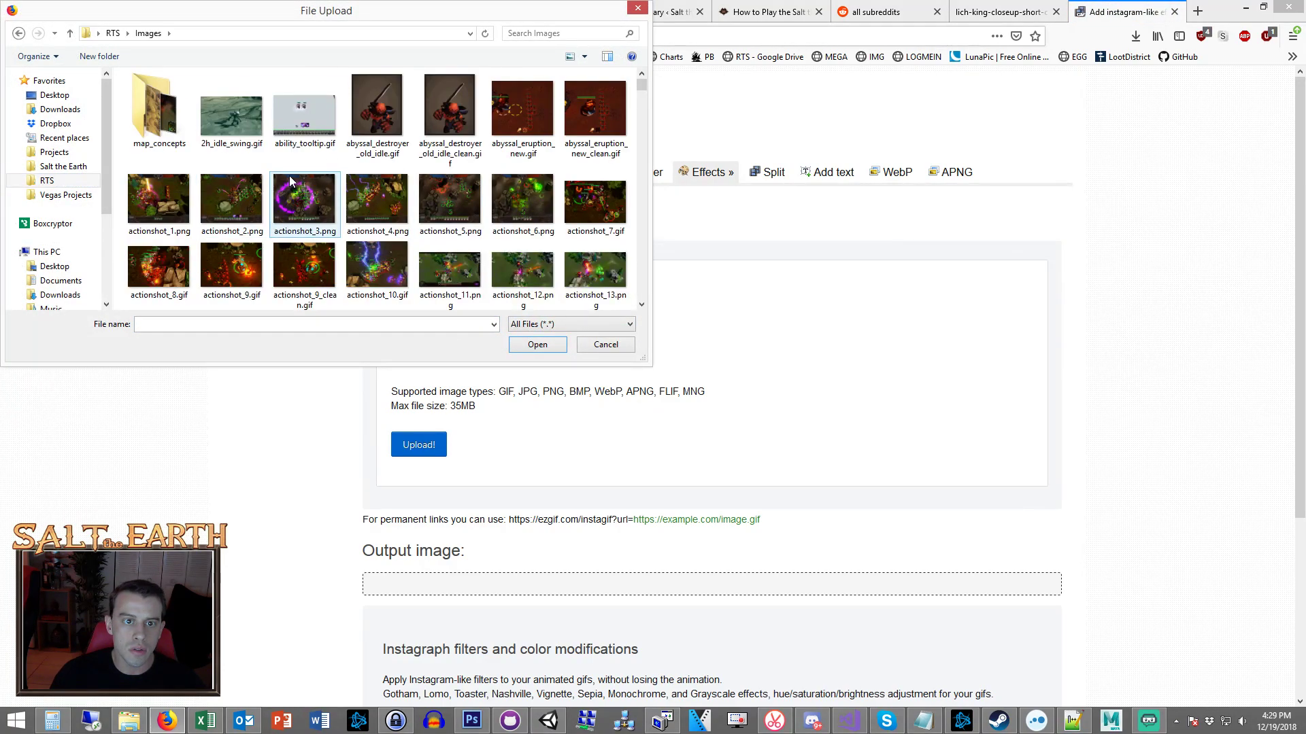
{"action": "left_click", "coordinate": [233, 122]}
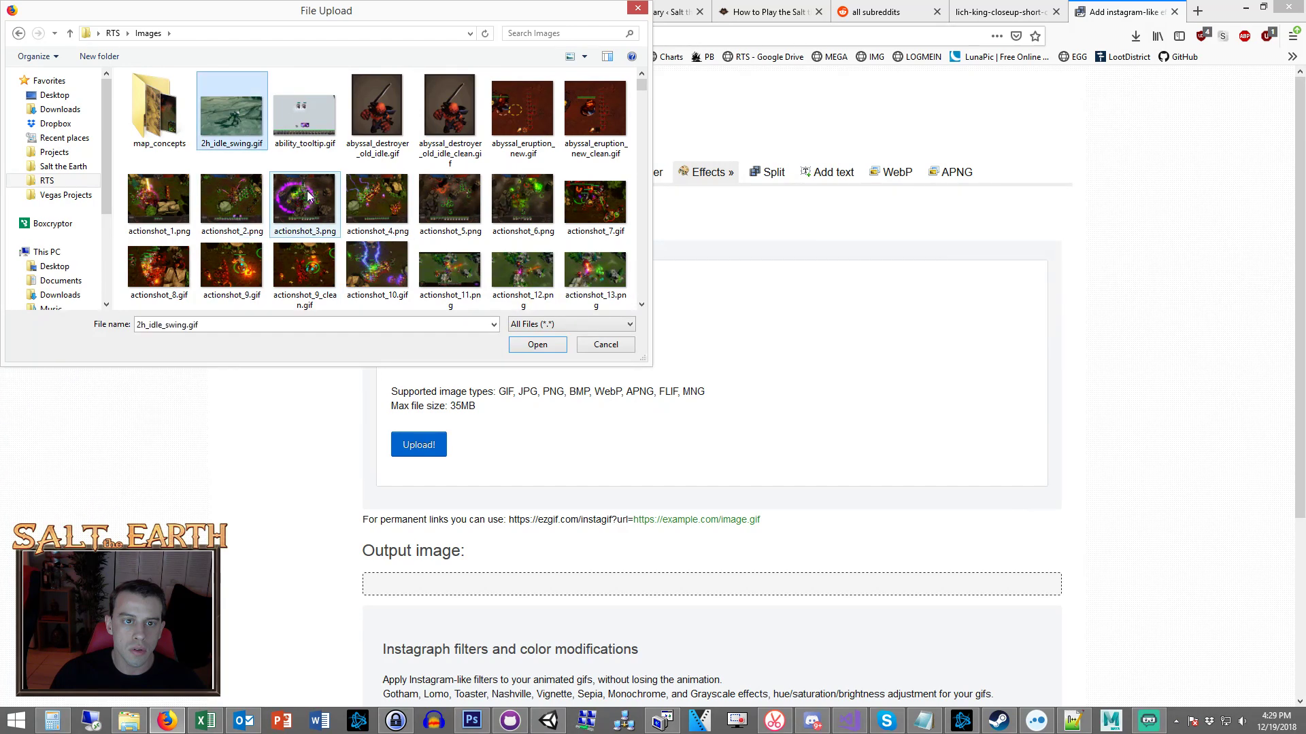
{"action": "left_click", "coordinate": [307, 196]}
{"action": "right_click", "coordinate": [346, 74]}
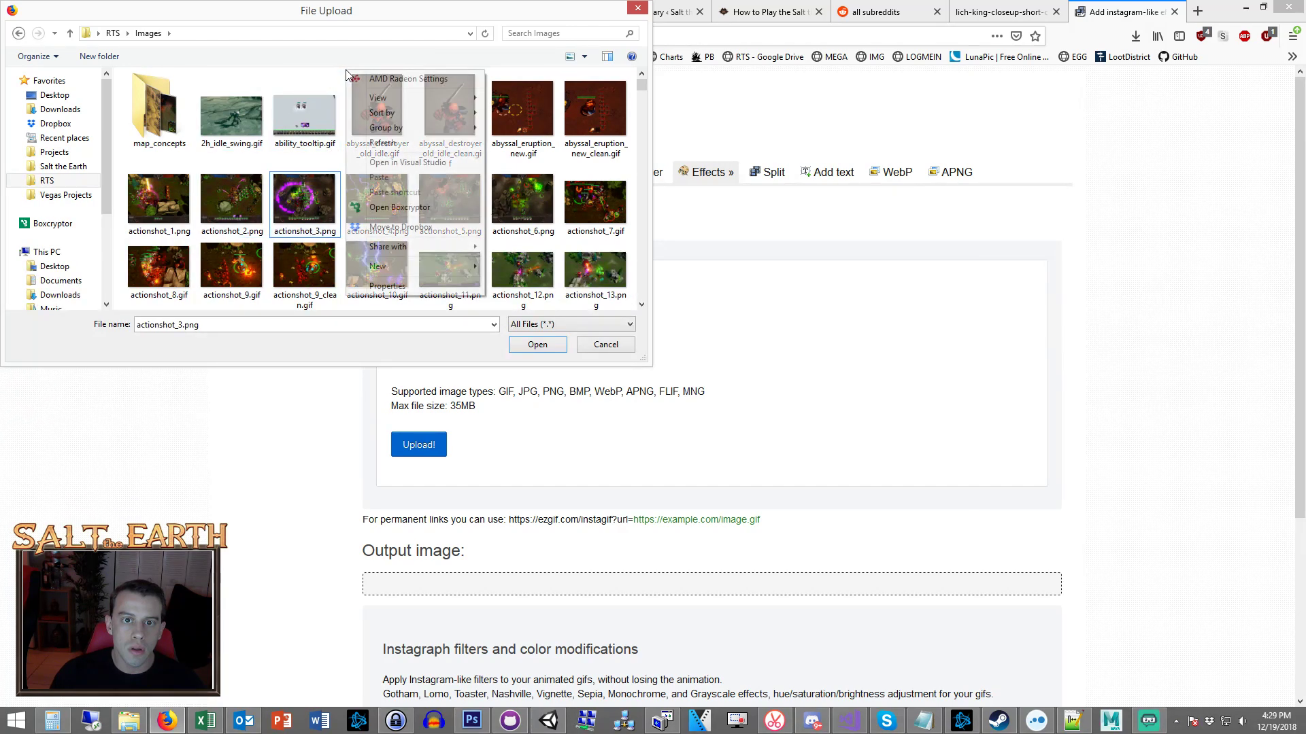
{"action": "mouse_move", "coordinate": [408, 113]}
{"action": "left_click", "coordinate": [533, 130]}
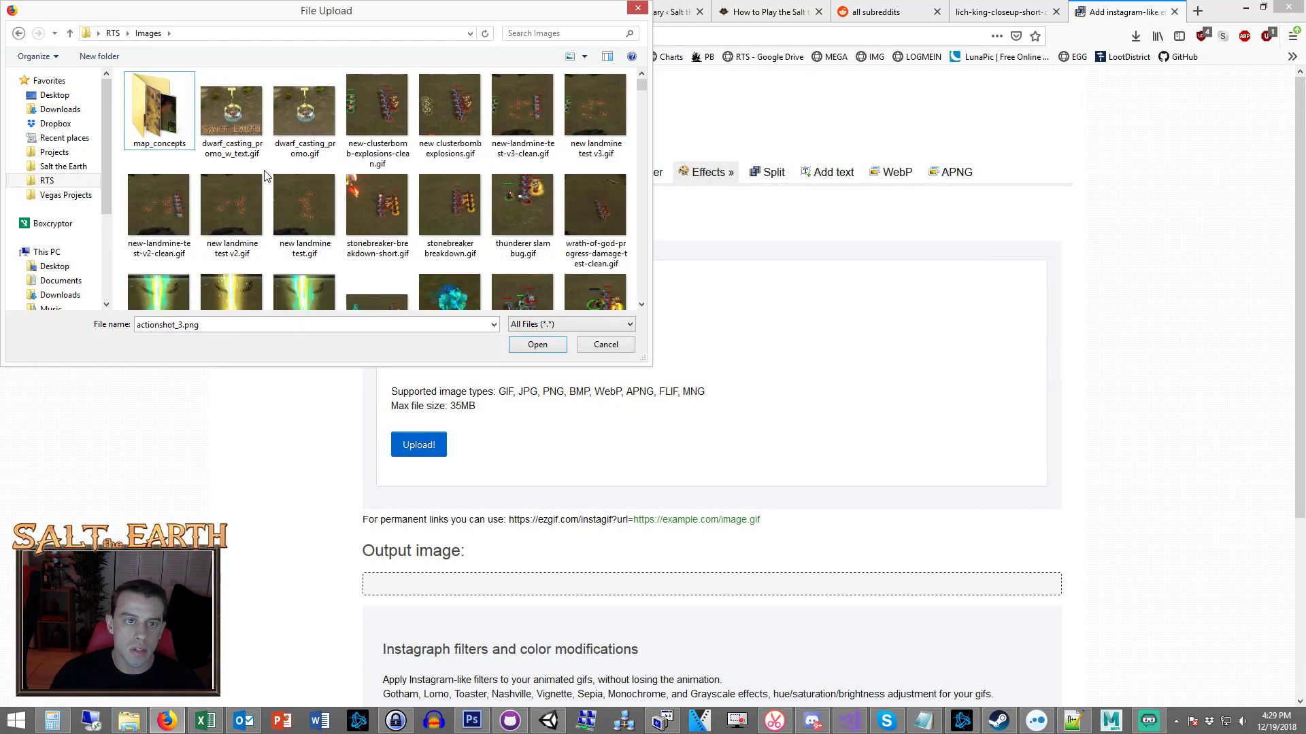
{"action": "left_click", "coordinate": [231, 112]}
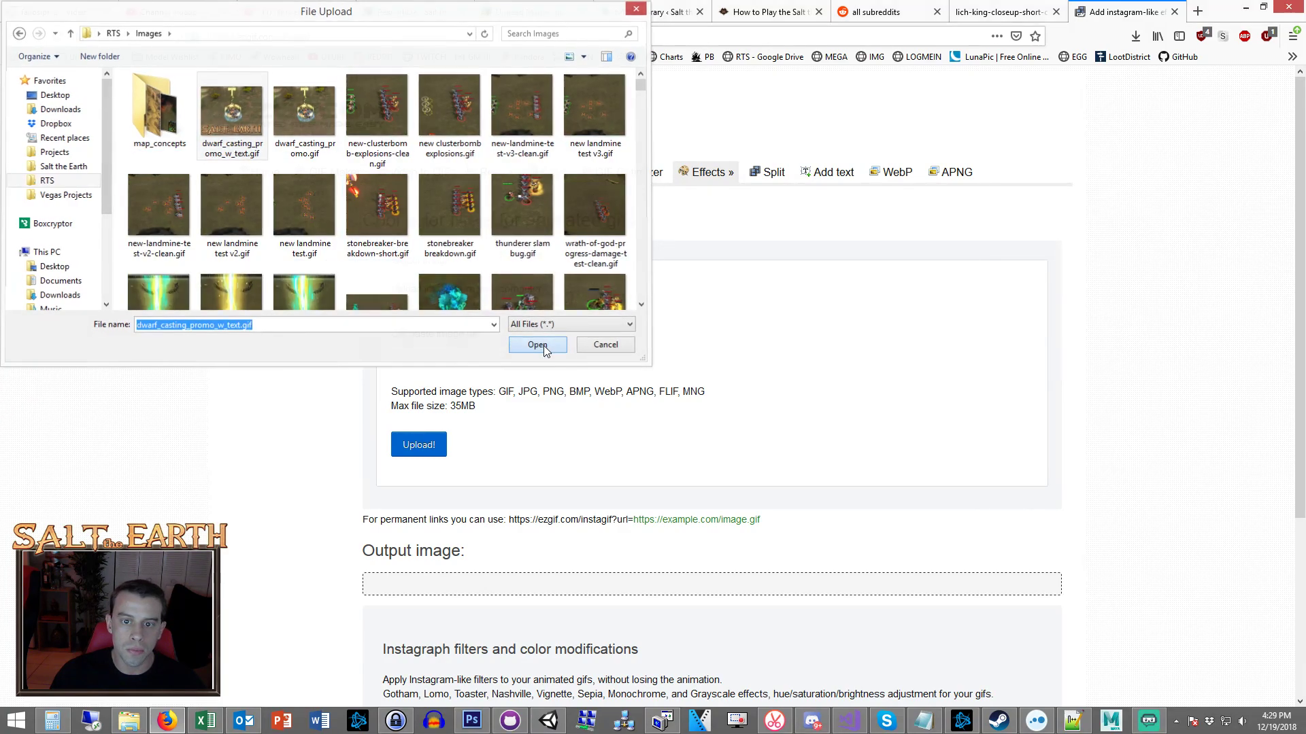
{"action": "left_click", "coordinate": [537, 345]}
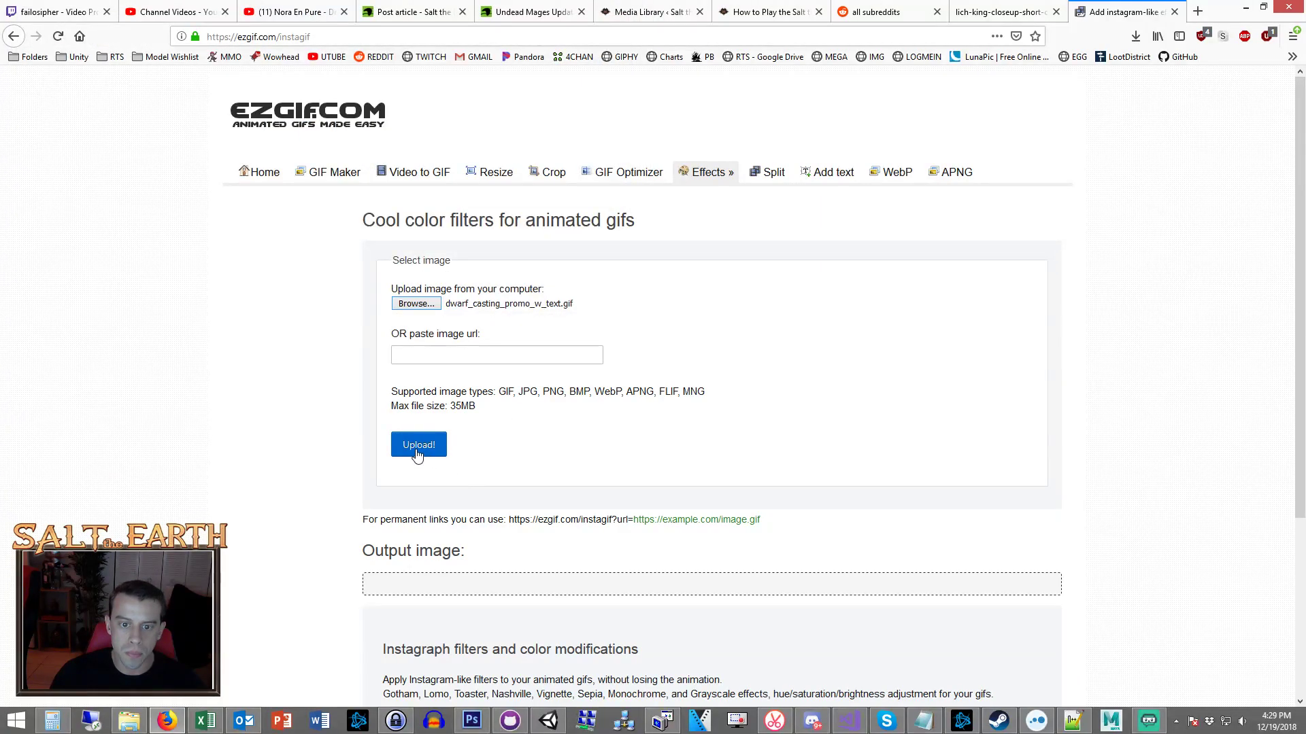
Upload the chosen dwarf_casting_promo_w_text.gif to the color filters page and set its saturation to 114.
{"action": "left_click", "coordinate": [418, 452]}
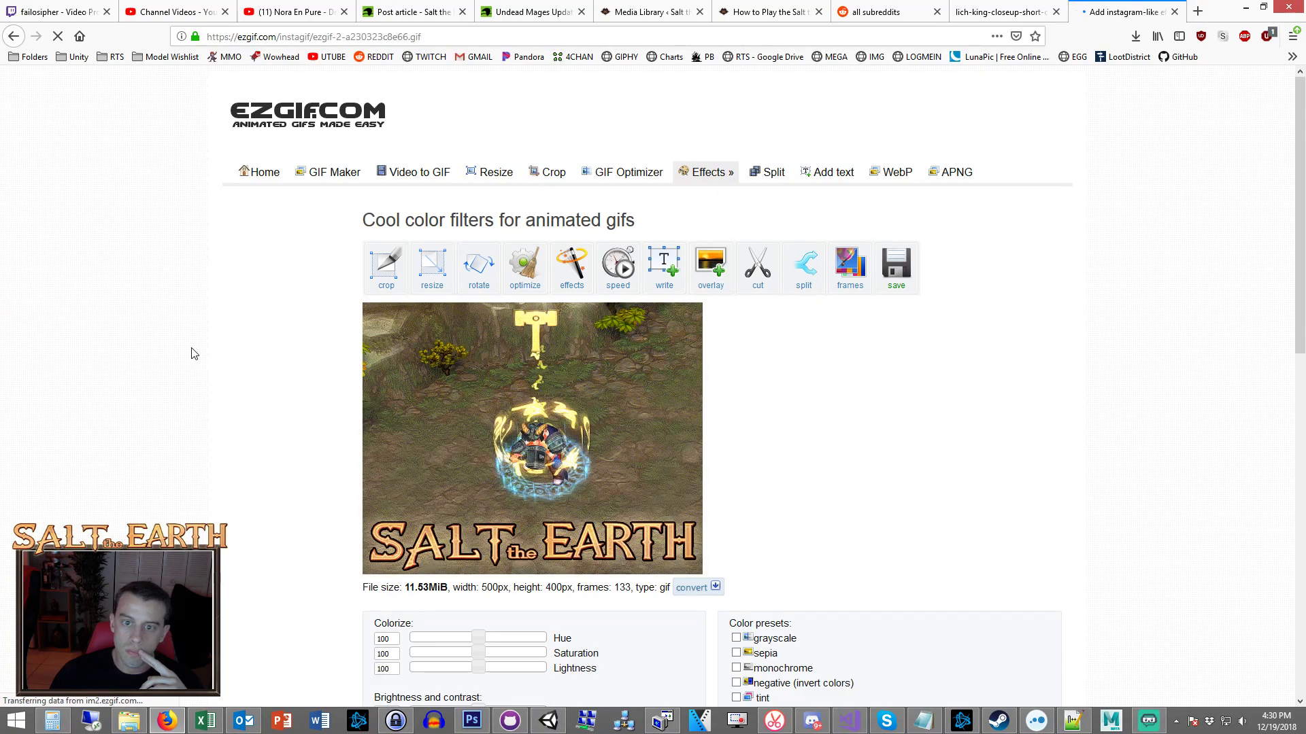
{"action": "scroll", "coordinate": [187, 337], "scroll_direction": "down", "scroll_amount": 3}
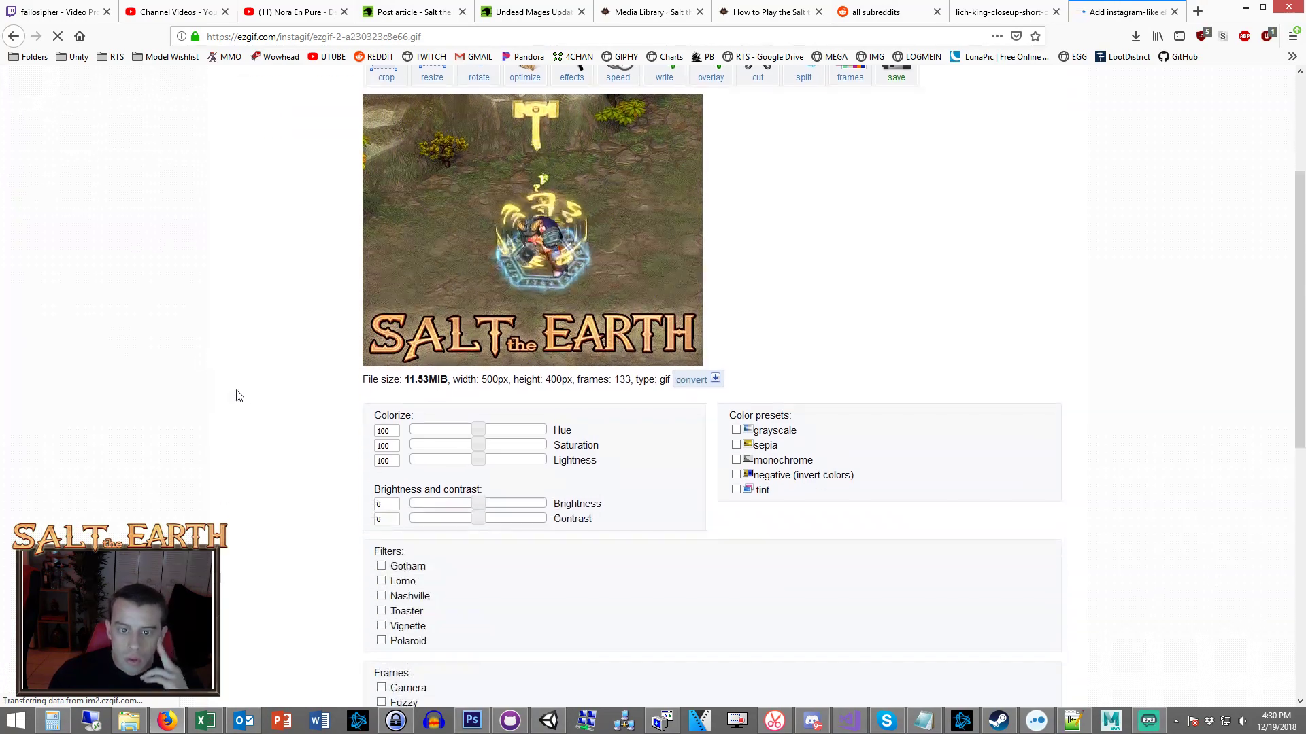
{"action": "scroll", "coordinate": [504, 476], "scroll_direction": "up", "scroll_amount": 1}
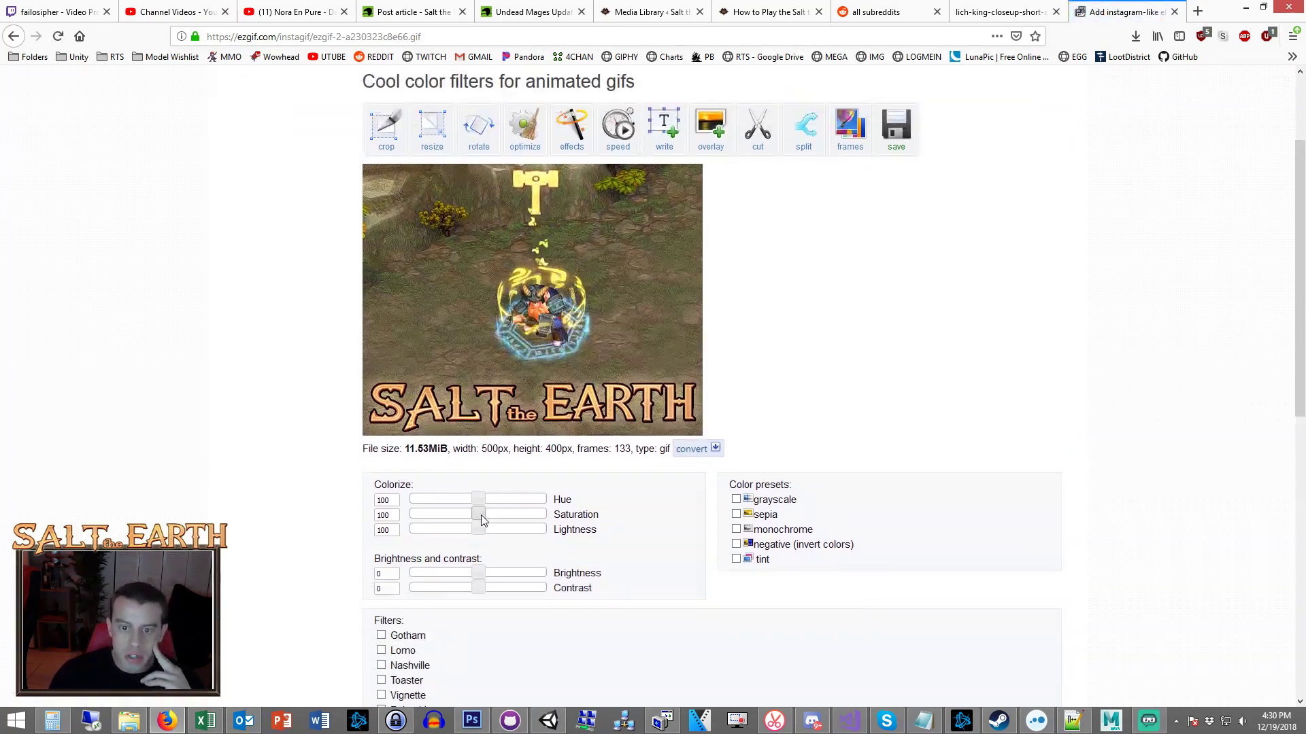
{"action": "left_click_drag", "start_coordinate": [492, 521], "coordinate": [513, 518]}
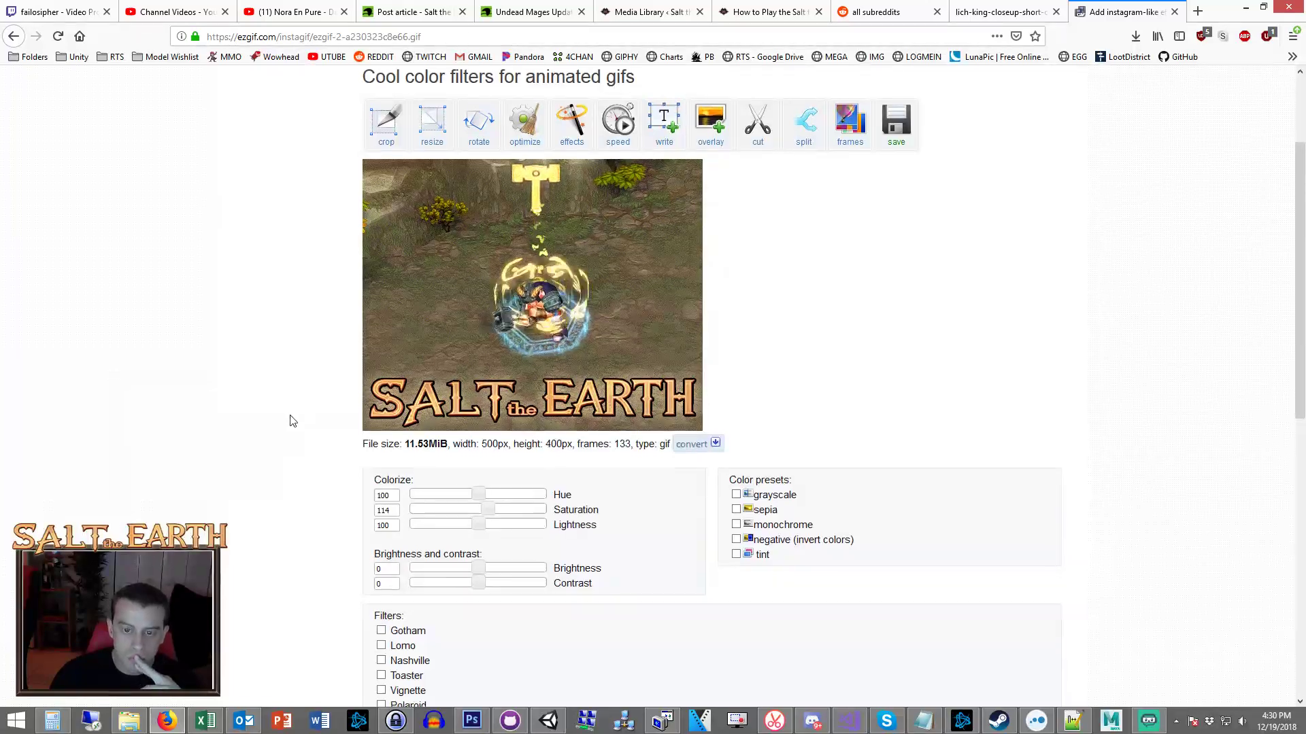
Apply the saturation effect to the GIF and compare the output image with the source.
{"action": "scroll", "coordinate": [290, 423], "scroll_direction": "down", "scroll_amount": 5}
{"action": "left_click", "coordinate": [394, 532]}
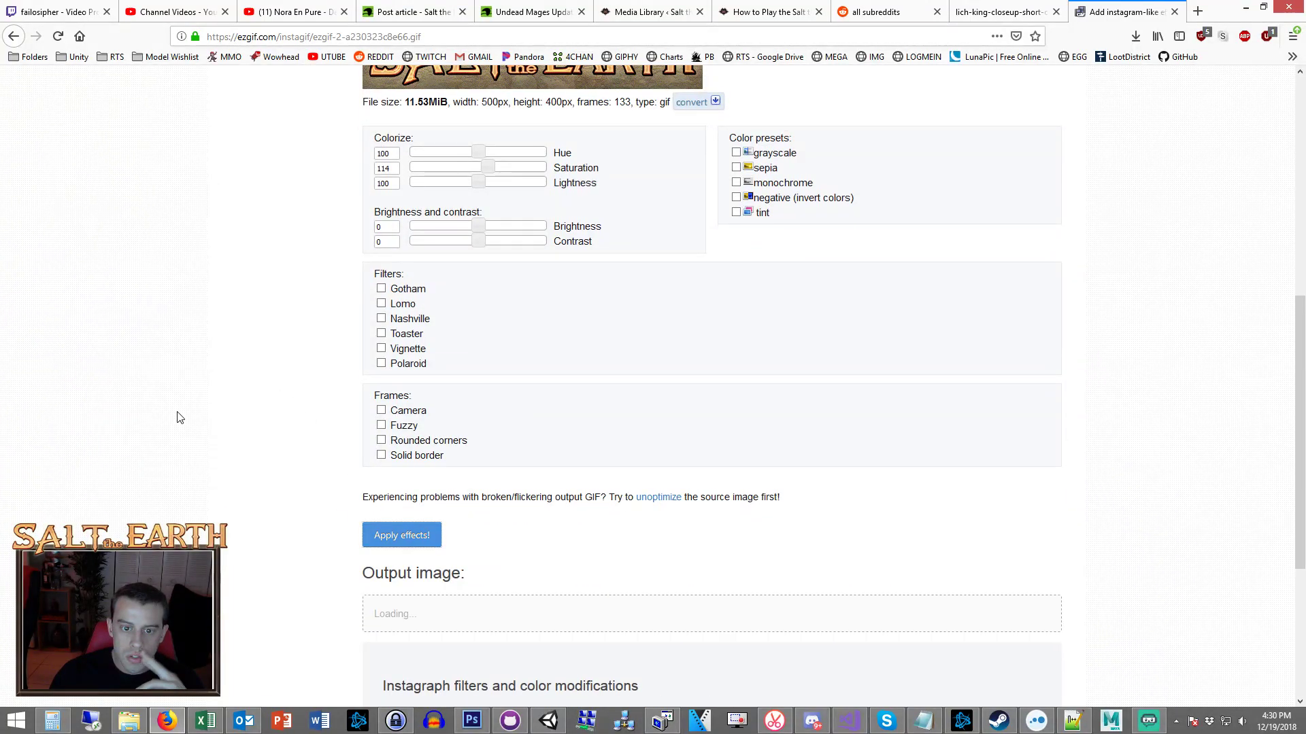
{"action": "scroll", "coordinate": [210, 360], "scroll_direction": "down", "scroll_amount": 4}
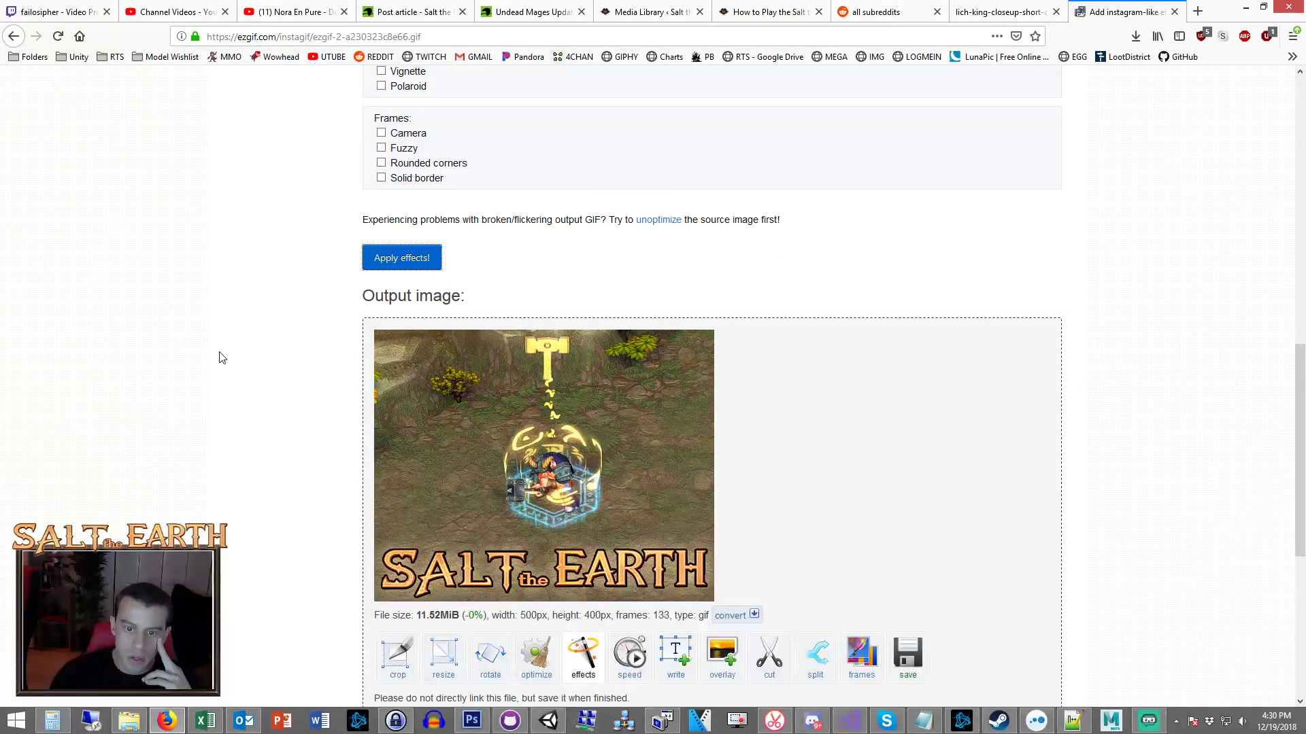
{"action": "scroll", "coordinate": [225, 363], "scroll_direction": "up", "scroll_amount": 2}
{"action": "scroll", "coordinate": [225, 366], "scroll_direction": "up", "scroll_amount": 7}
{"action": "scroll", "coordinate": [223, 367], "scroll_direction": "down", "scroll_amount": 10}
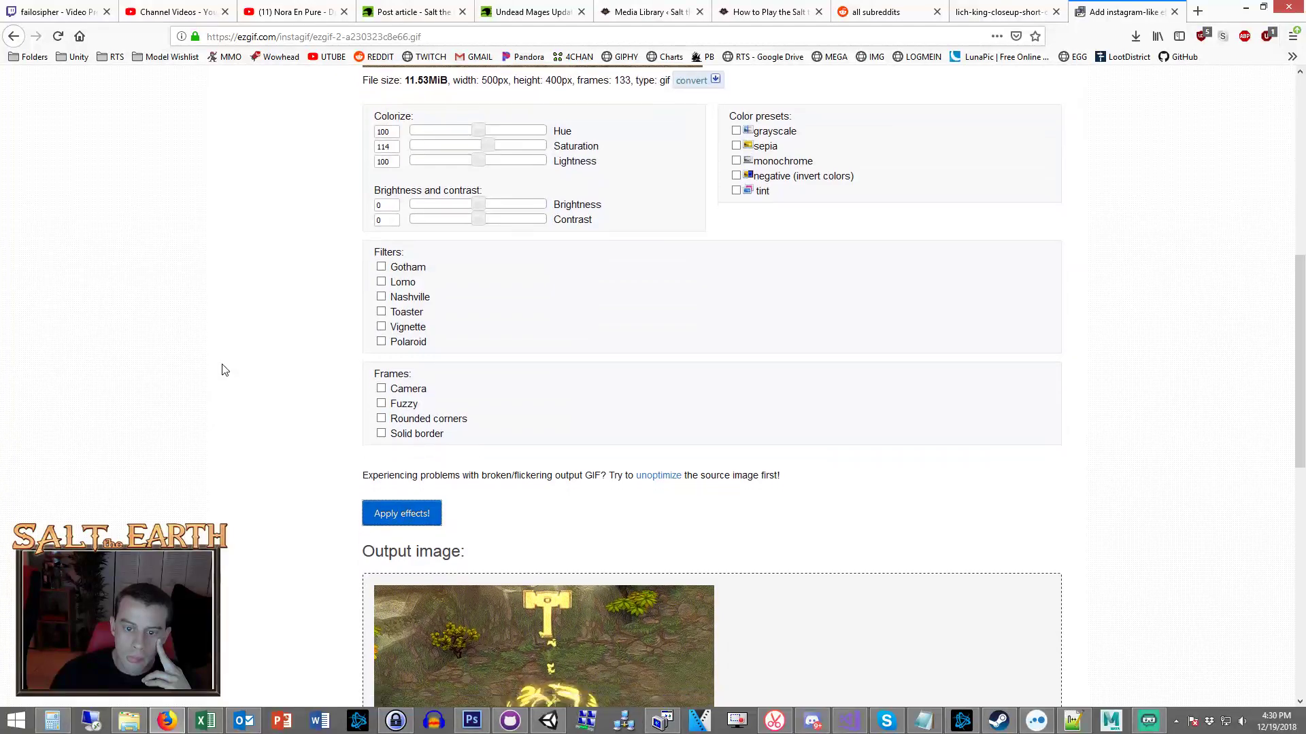
Return to the saturation setting, reapply the effects to the GIF and inspect the regenerated output image.
{"action": "scroll", "coordinate": [224, 370], "scroll_direction": "up", "scroll_amount": 8}
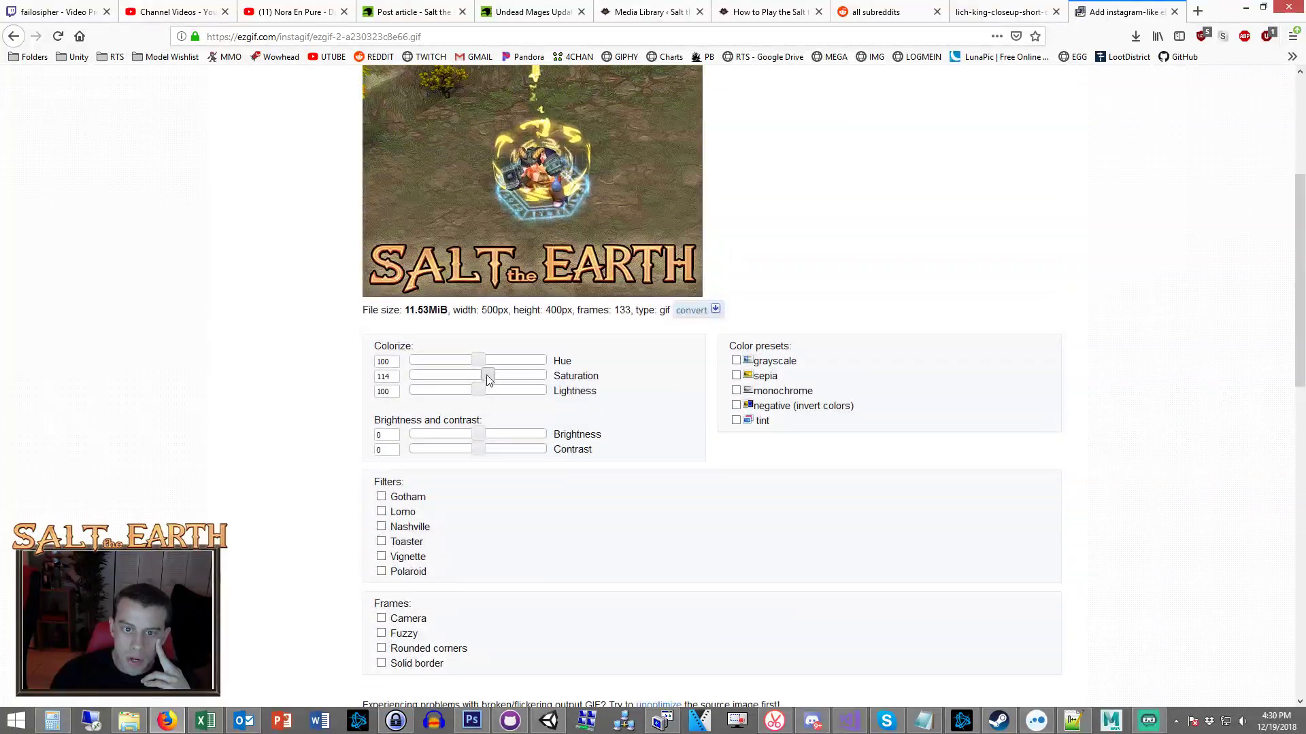
{"action": "scroll", "coordinate": [333, 405], "scroll_direction": "down", "scroll_amount": 5}
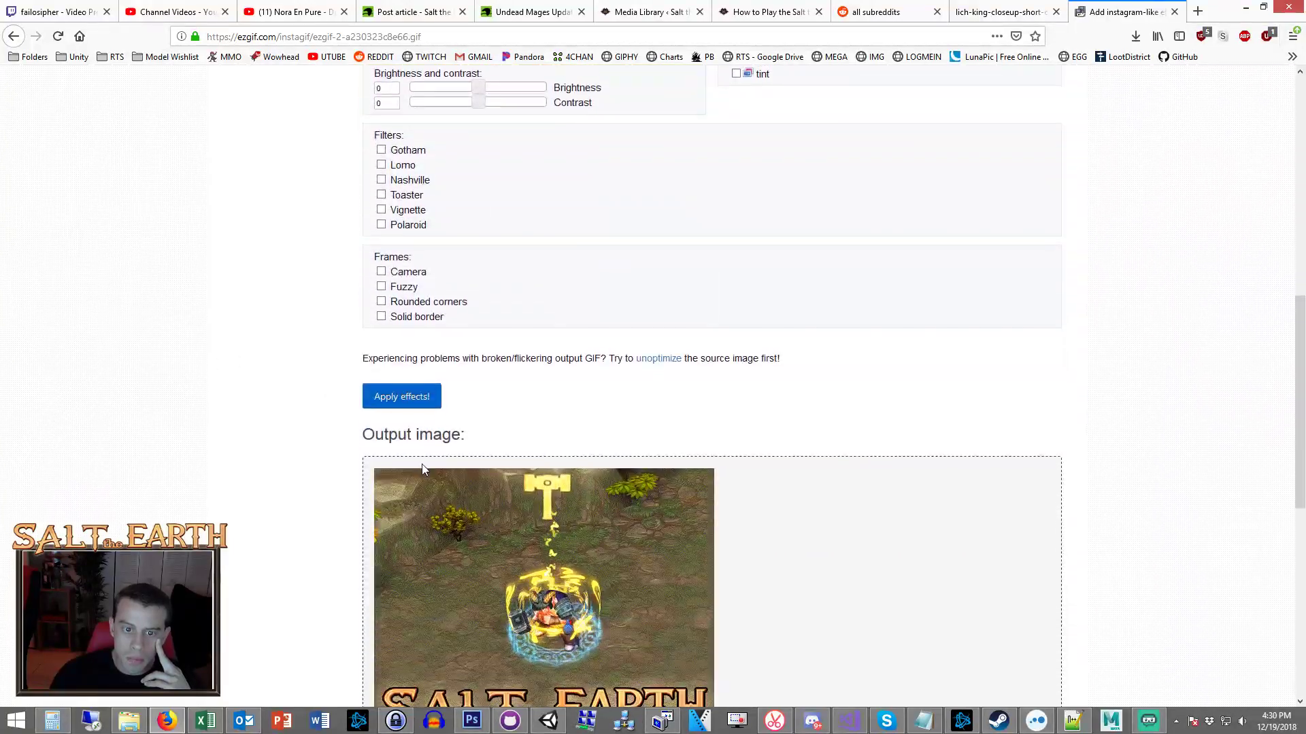
{"action": "left_click", "coordinate": [404, 398]}
{"action": "left_click_drag", "start_coordinate": [266, 384], "coordinate": [257, 373]}
{"action": "left_click", "coordinate": [258, 359]}
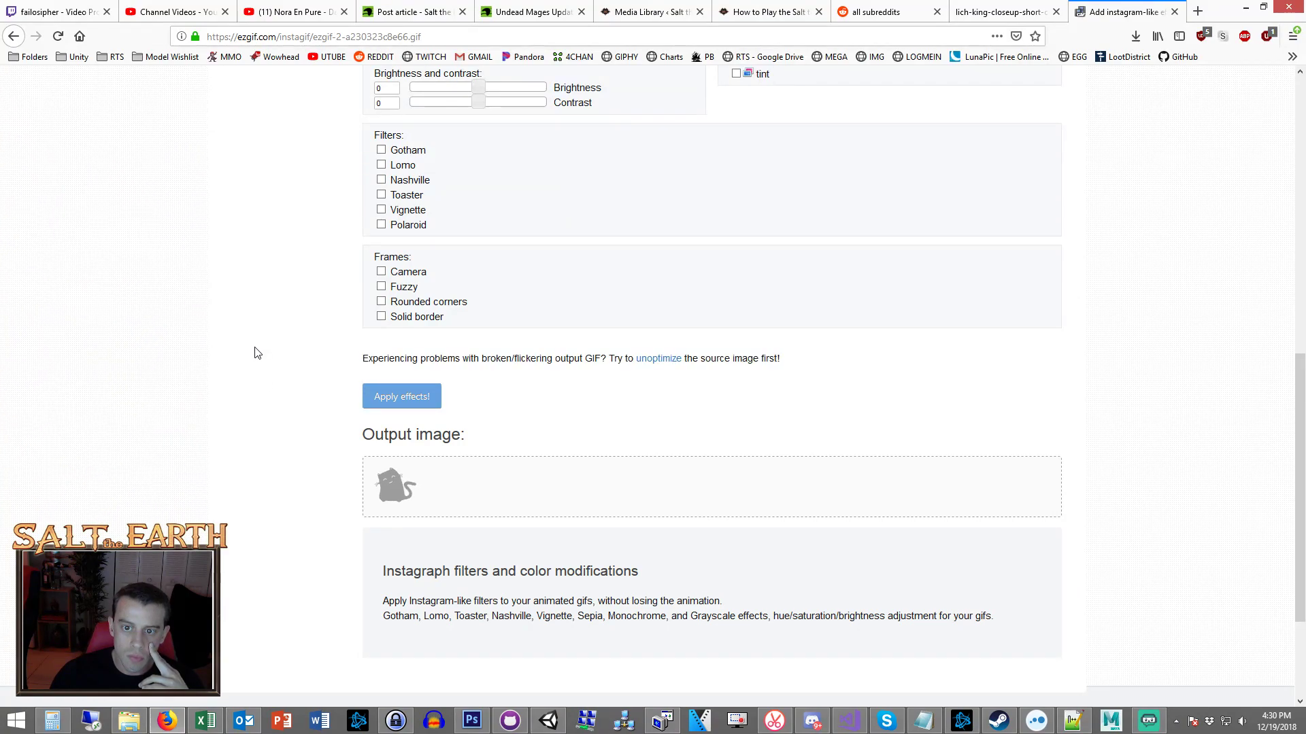
{"action": "scroll", "coordinate": [240, 344], "scroll_direction": "down", "scroll_amount": 3}
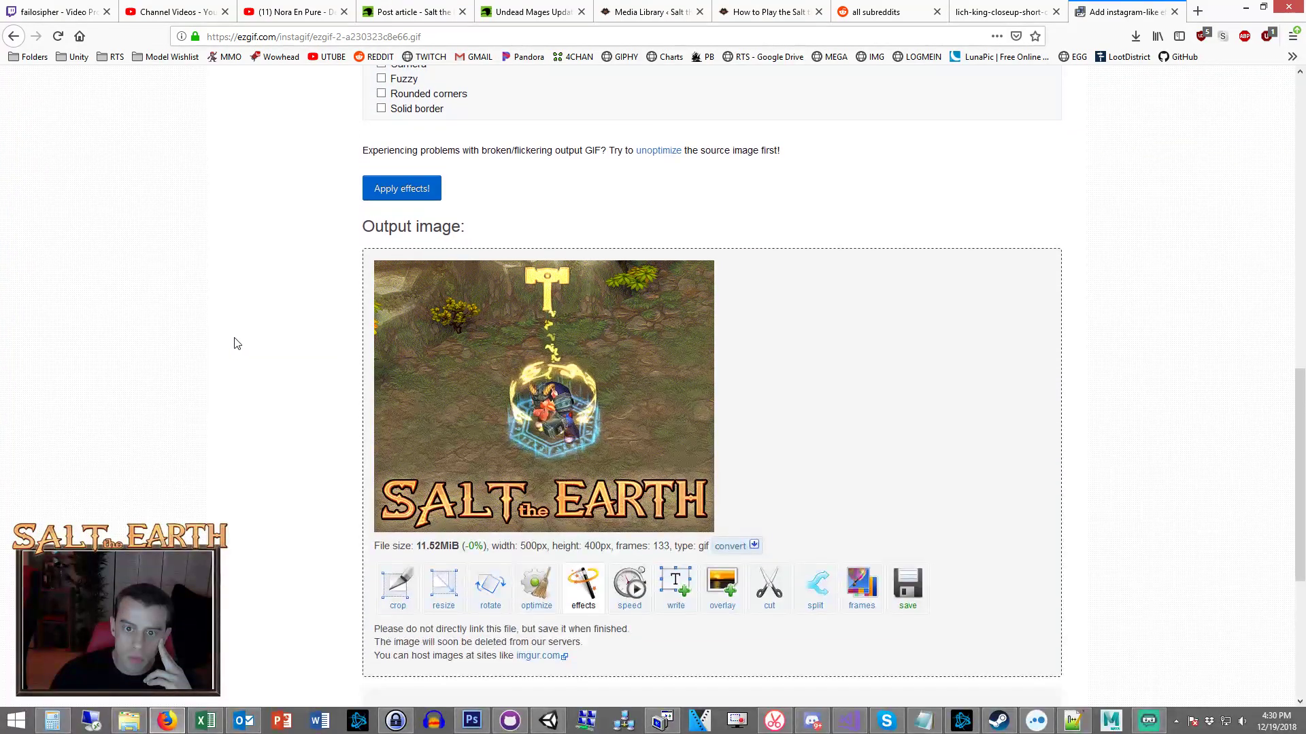